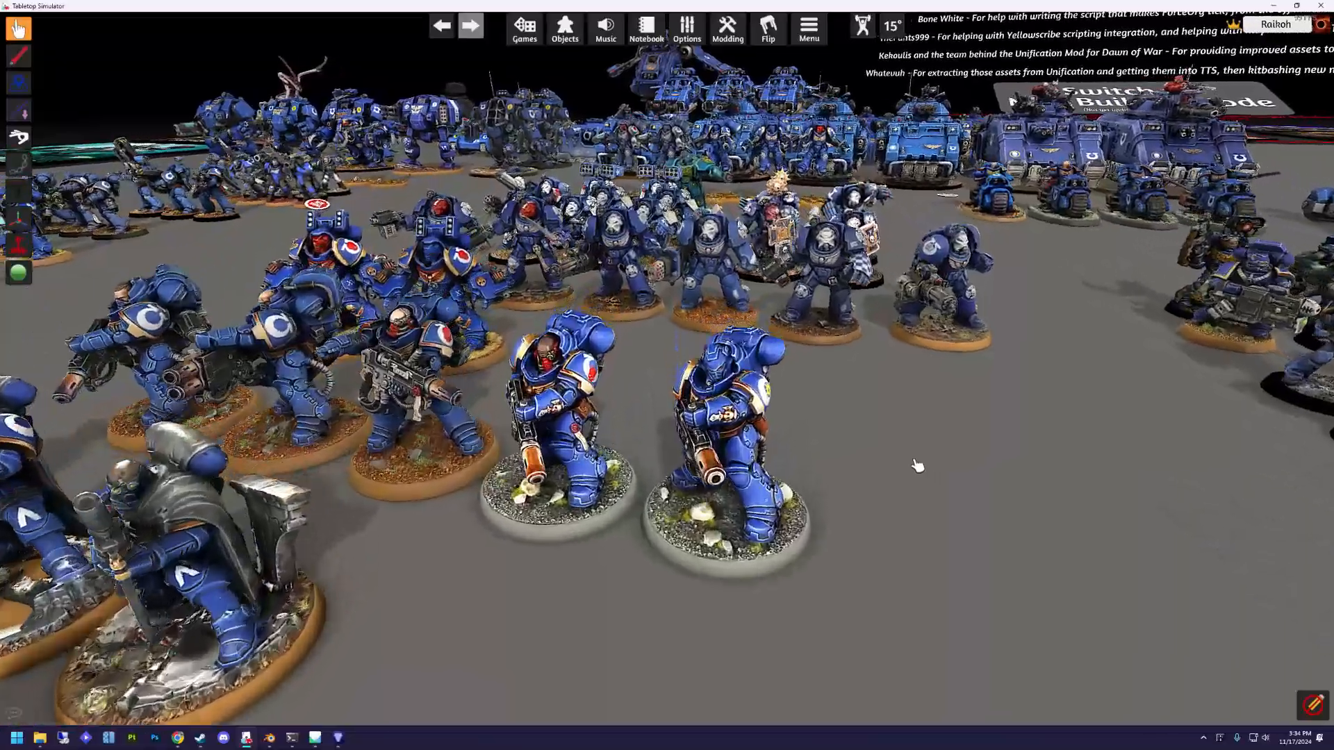
# Look over the painted Ultramarines miniatures on the table, inspecting the newly added models up close and the whole collection from afar.
pyautogui.press('s')
pyautogui.press('a')
pyautogui.press('d')
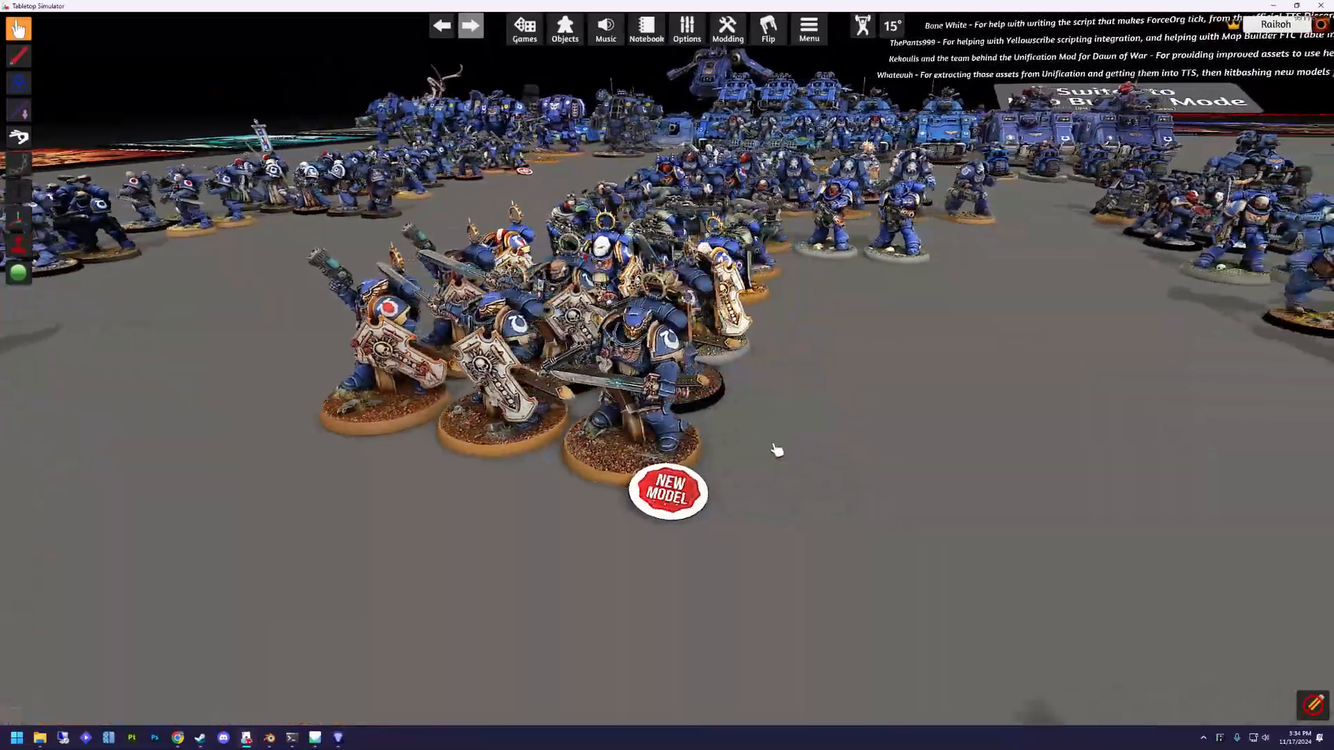
pyautogui.press('w')
pyautogui.moveTo(681, 446); pyautogui.dragTo(839, 518)
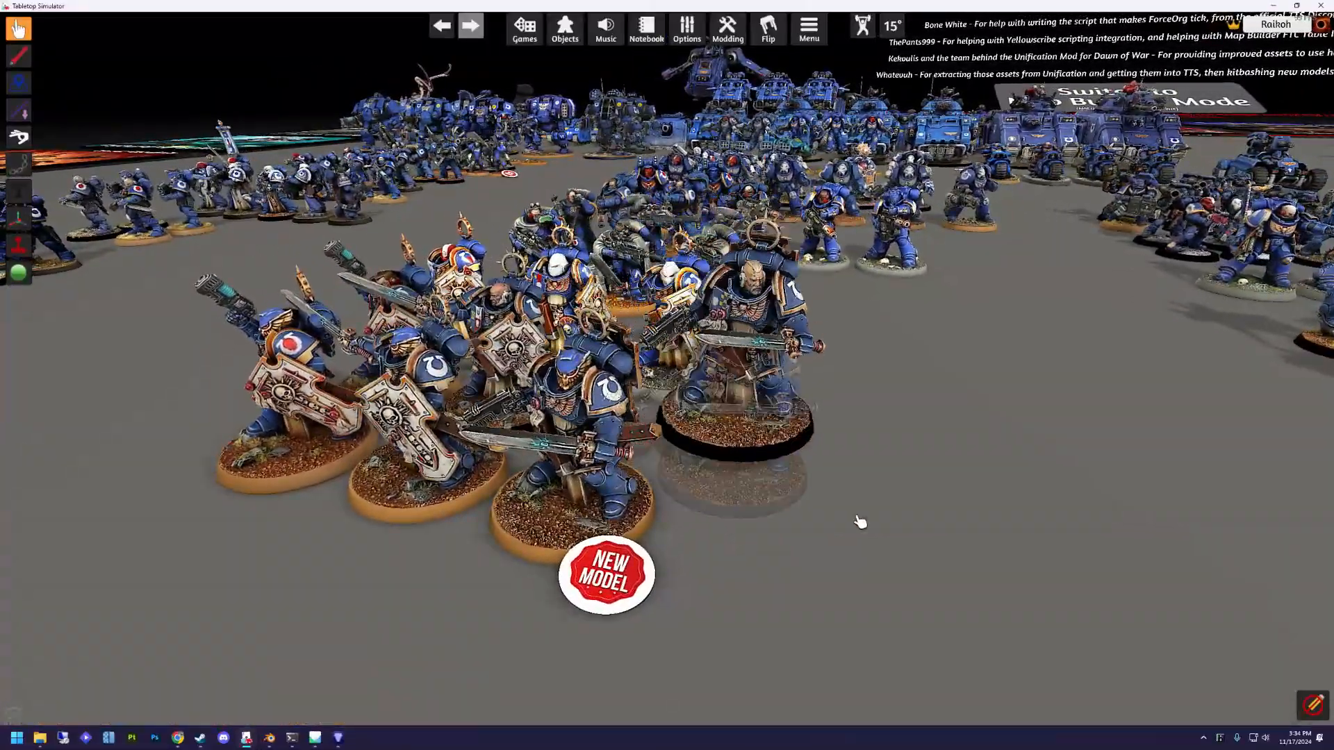
pyautogui.scroll(3, 839, 524)
pyautogui.press('d')
pyautogui.scroll(-1, 826, 511)
pyautogui.scroll(-3, 825, 499)
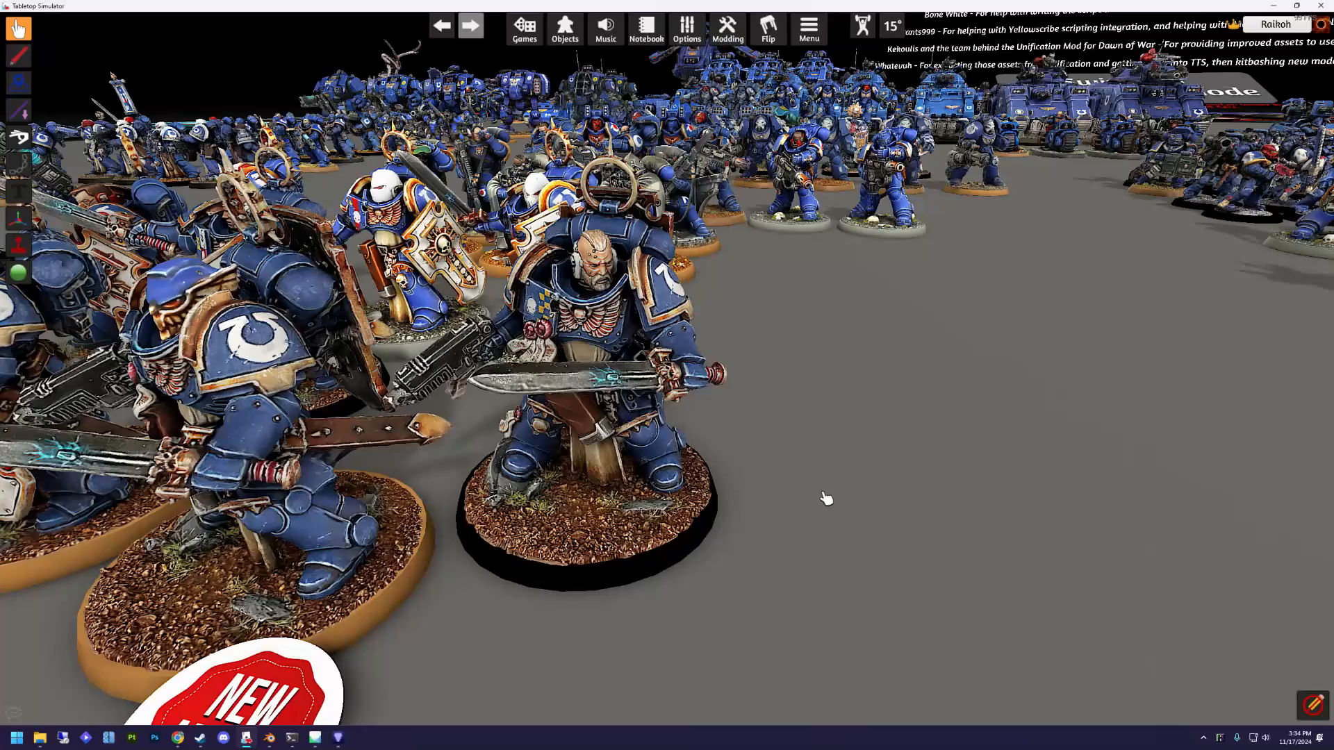
pyautogui.scroll(-2, 826, 493)
pyautogui.moveTo(816, 478); pyautogui.dragTo(866, 555, button='right')
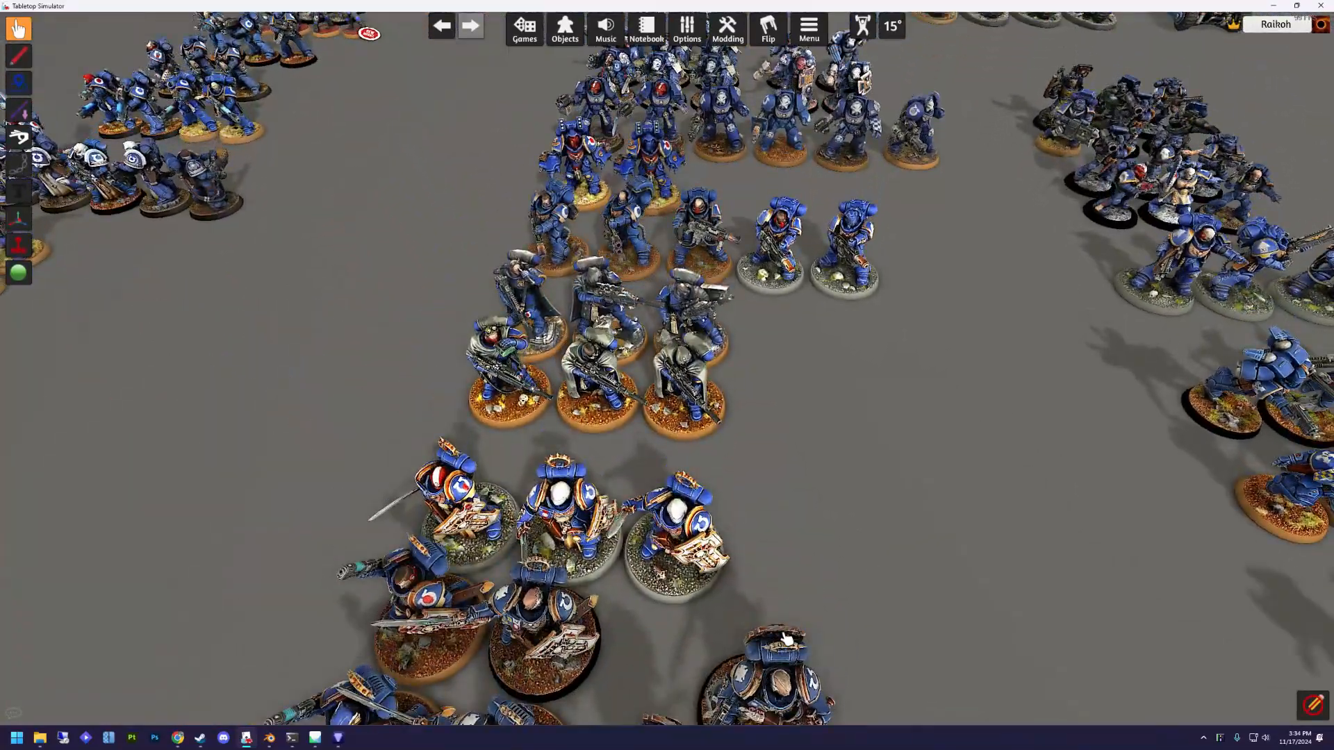
pyautogui.press('s')
pyautogui.moveTo(727, 492); pyautogui.dragTo(657, 460)
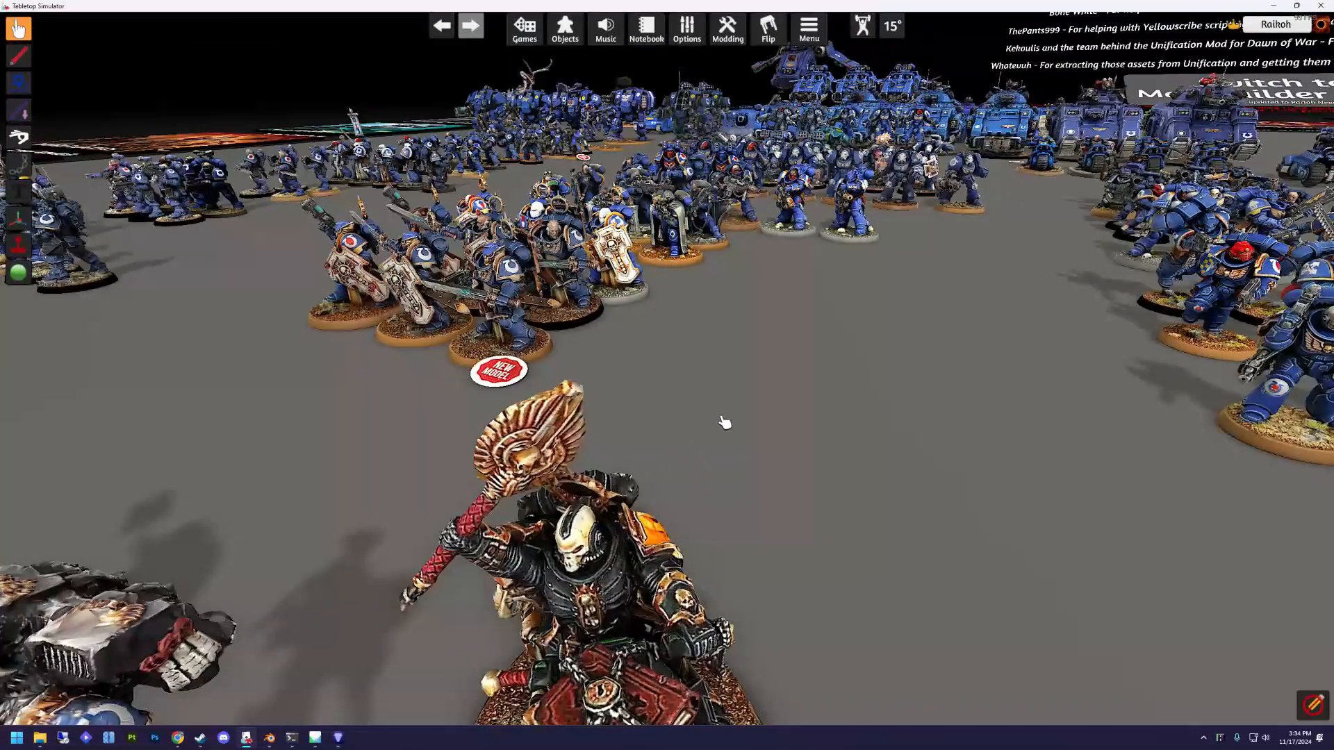
pyautogui.scroll(-4, 722, 420)
pyautogui.scroll(-5, 722, 420)
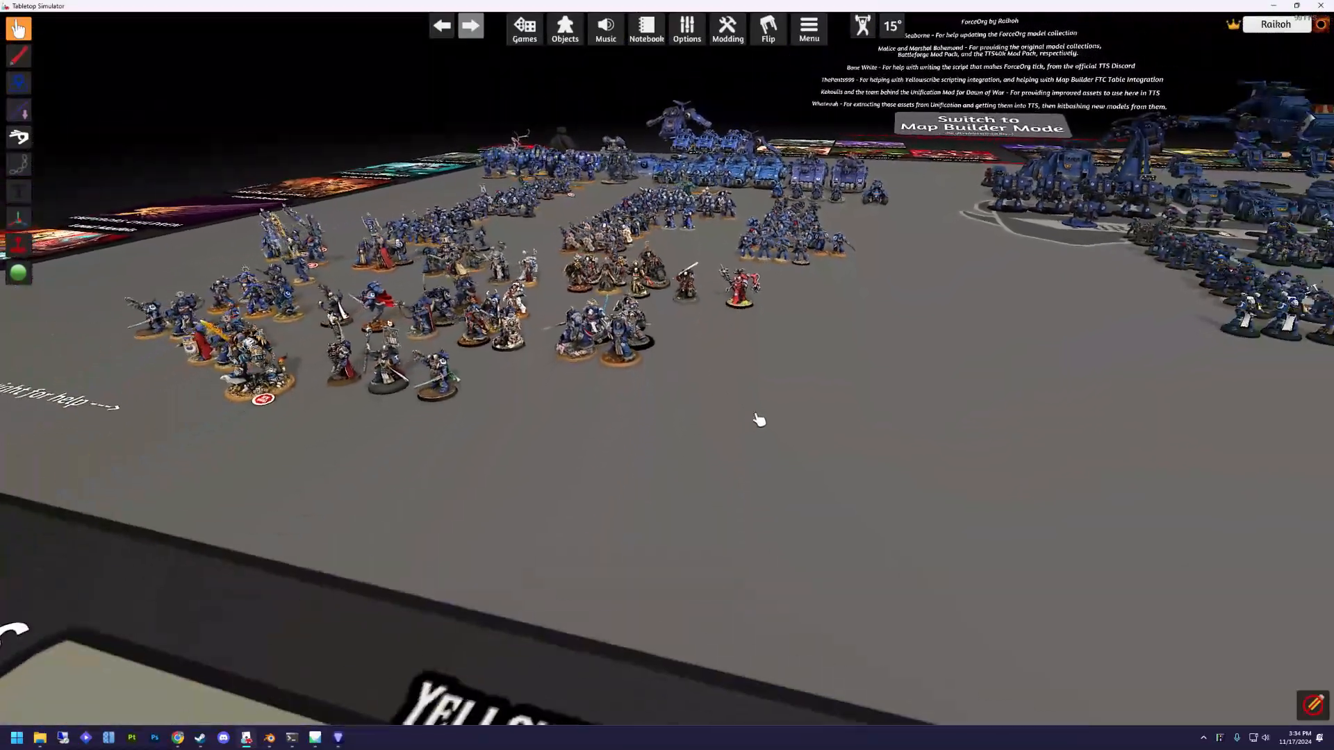
# Switch to Chrome and rotate the 360-degree product view of the Infernus Abomination to inspect it from several angles.
pyautogui.click(314, 739)
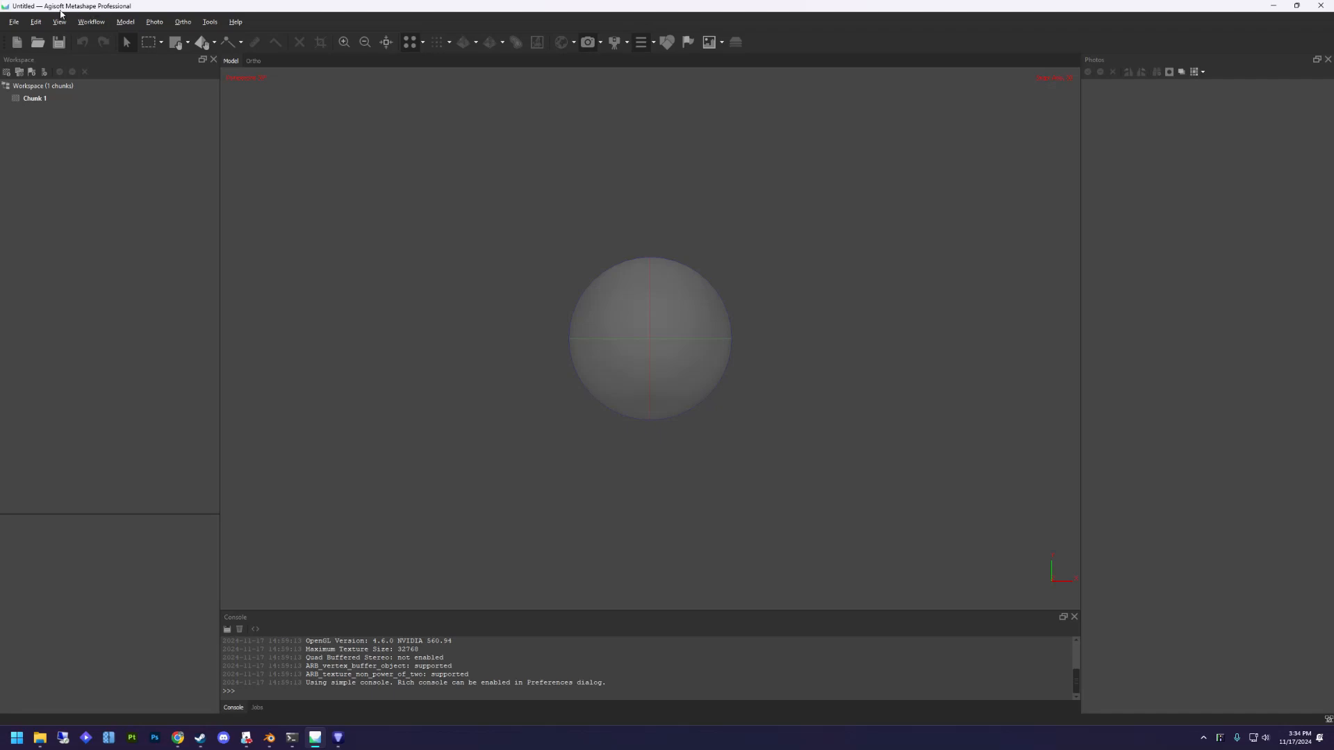
pyautogui.moveTo(248, 745)
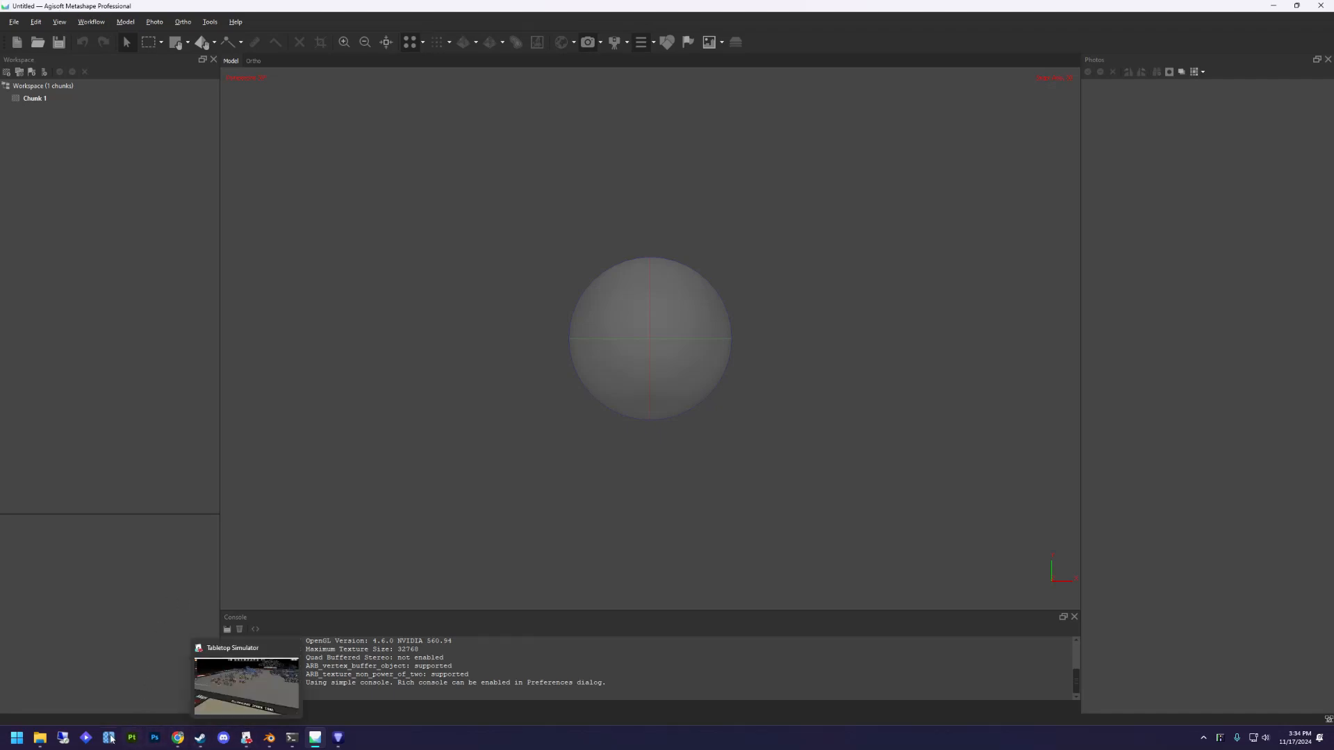
pyautogui.moveTo(41, 745)
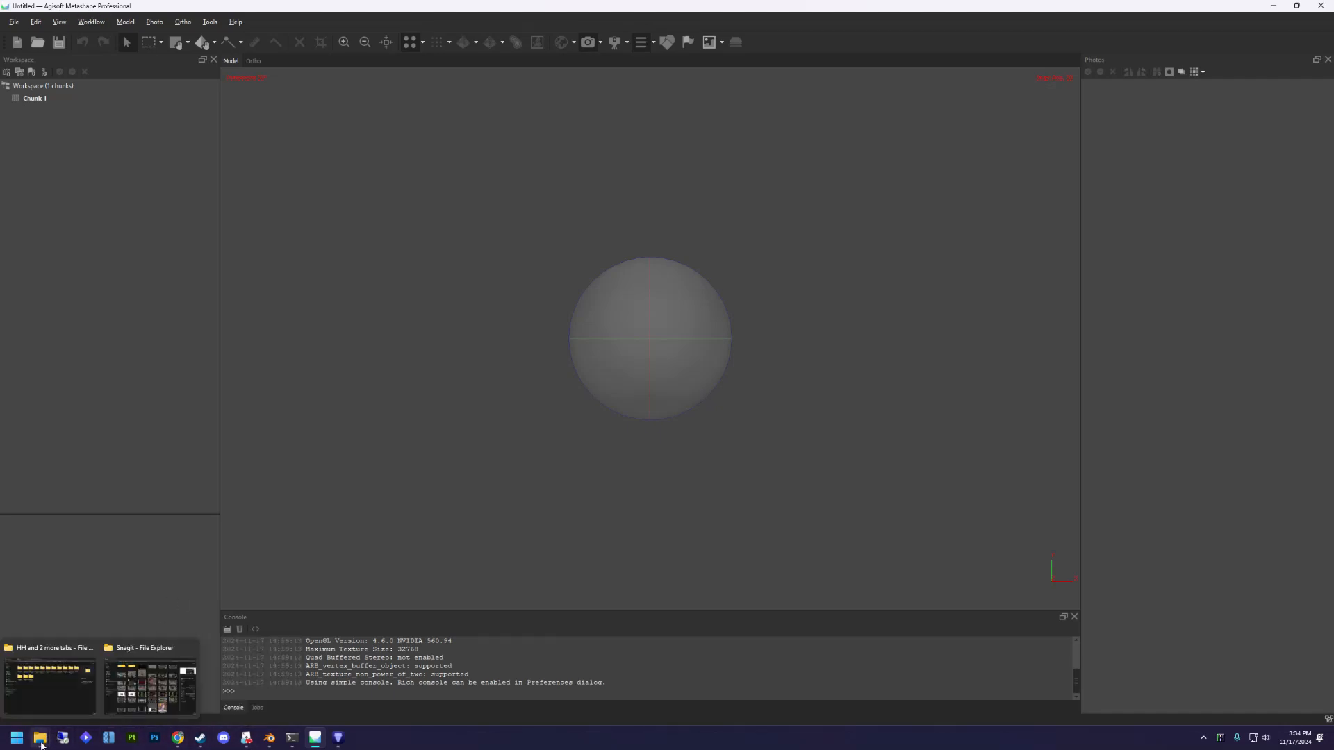
pyautogui.click(178, 738)
pyautogui.scroll(1, 394, 252)
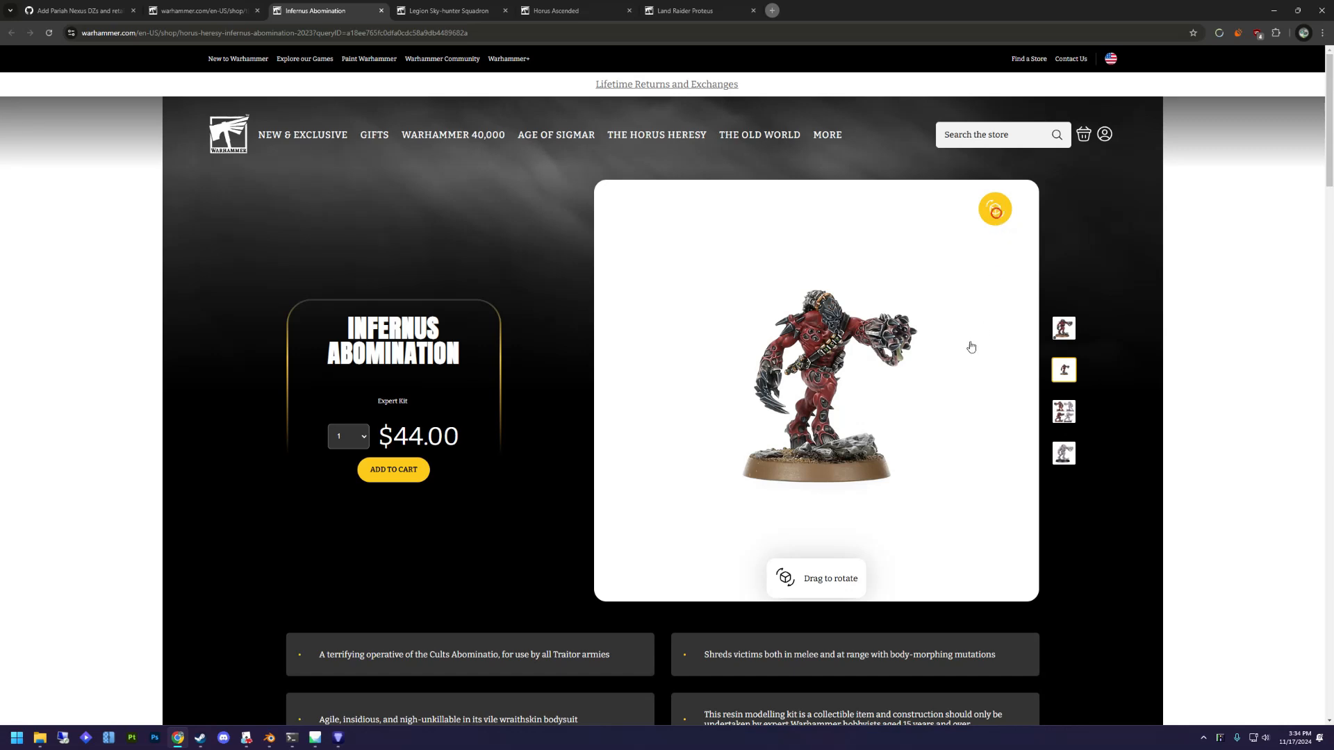
pyautogui.moveTo(845, 358); pyautogui.dragTo(909, 453)
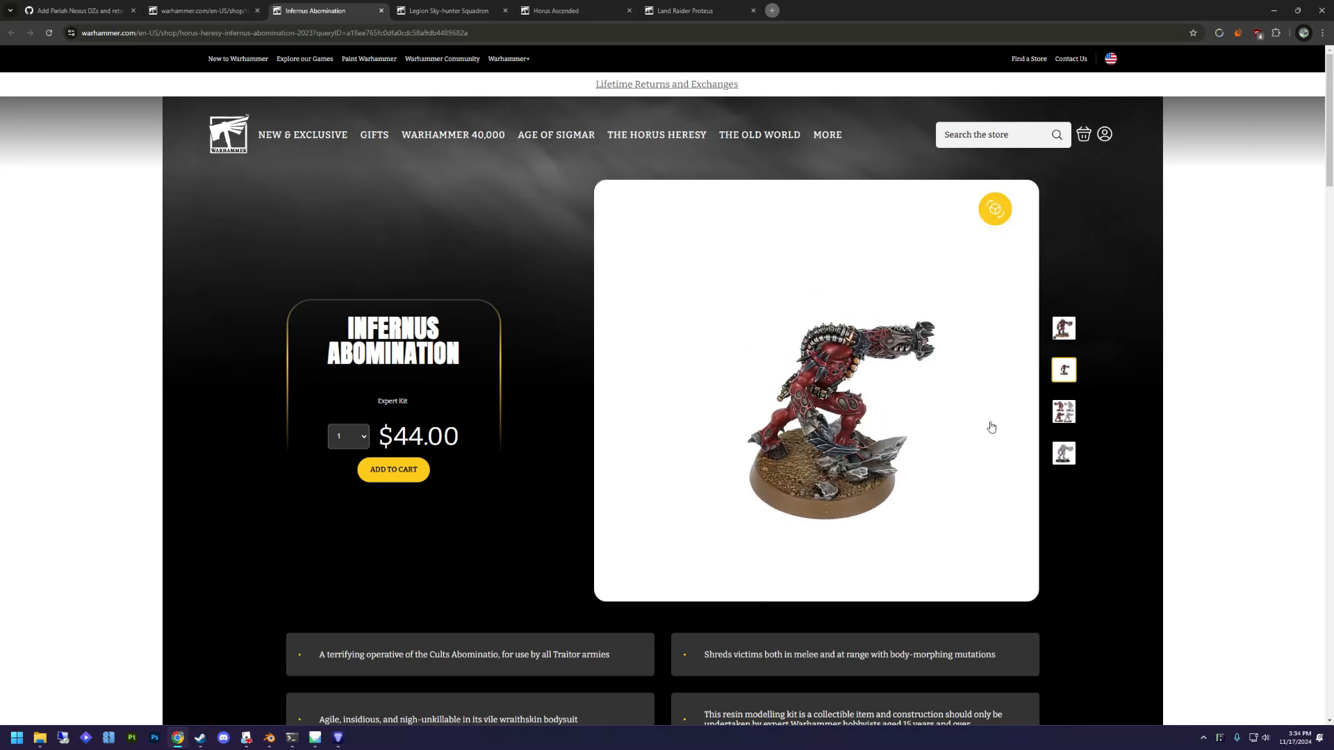
pyautogui.click(1102, 361)
# Run scan_getter.py from the Carl Rip Script folder, choose the Download Single mode and turn off the headless browser option.
pyautogui.moveTo(292, 742)
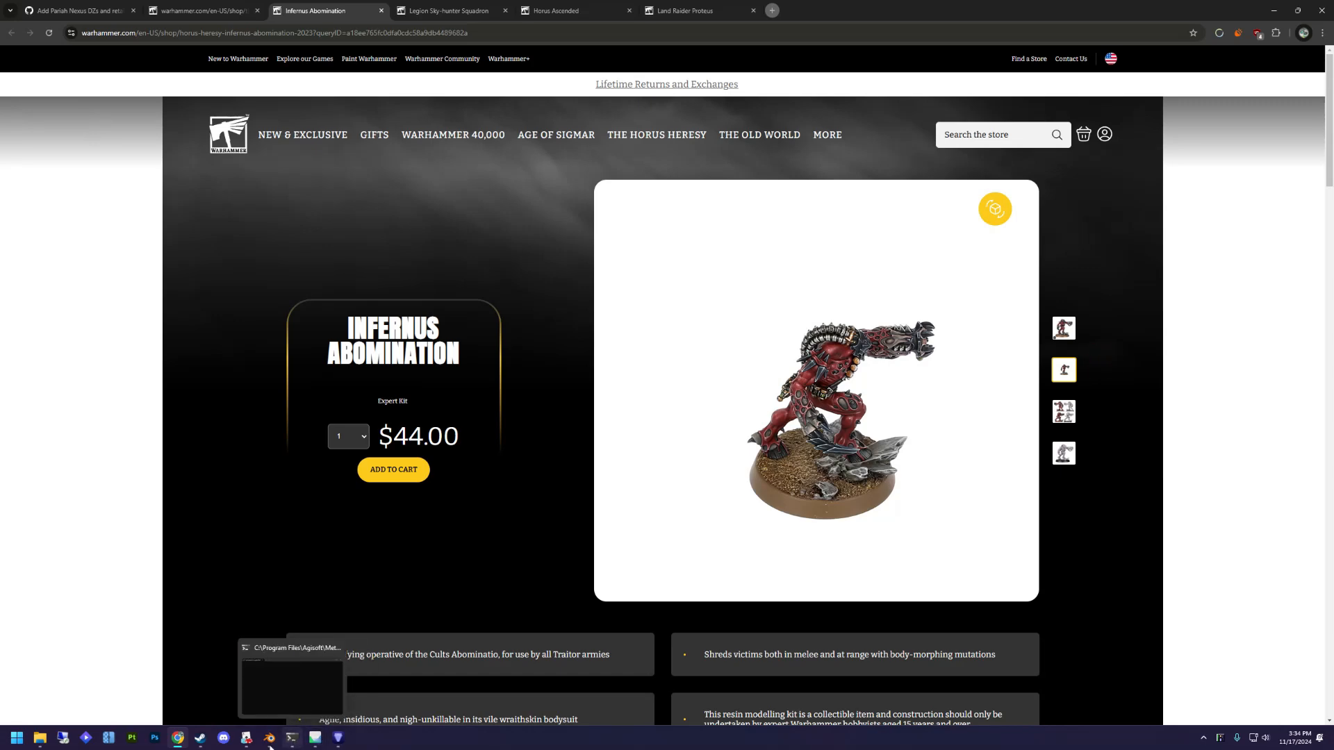
pyautogui.moveTo(39, 738)
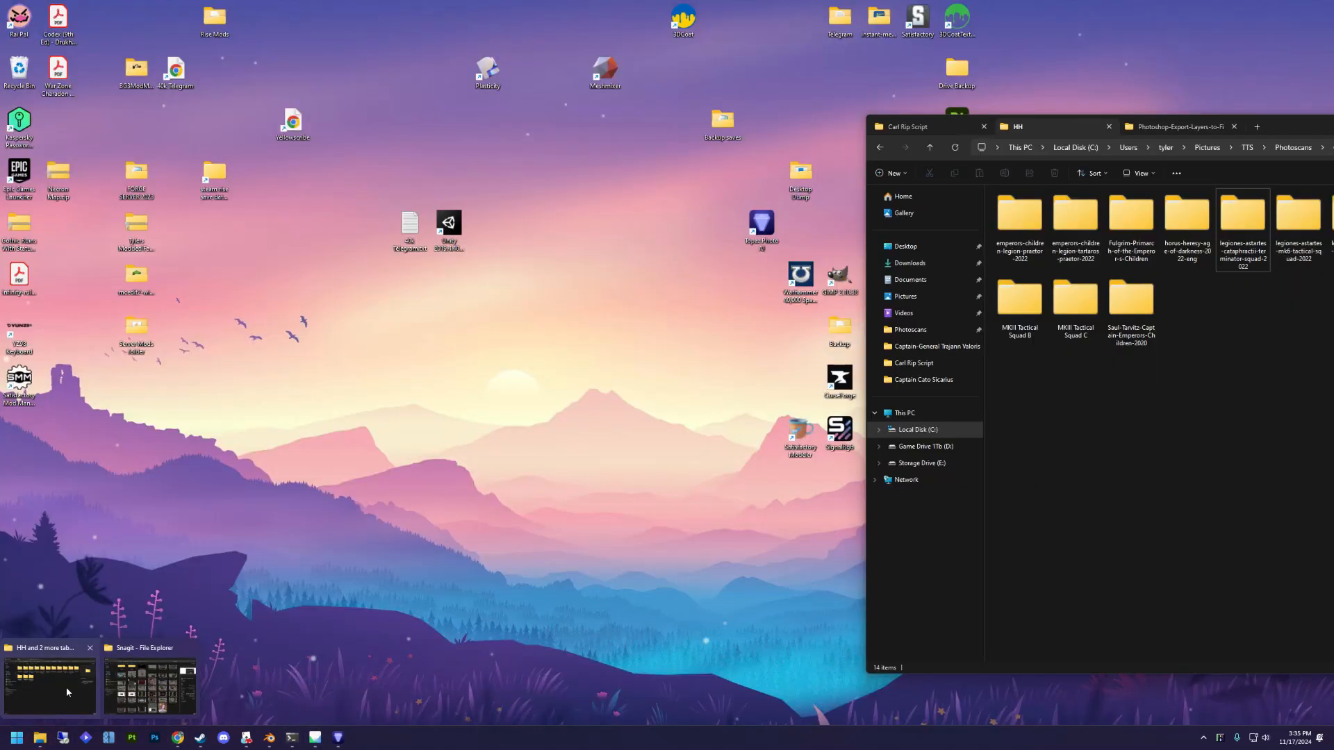
pyautogui.click(67, 692)
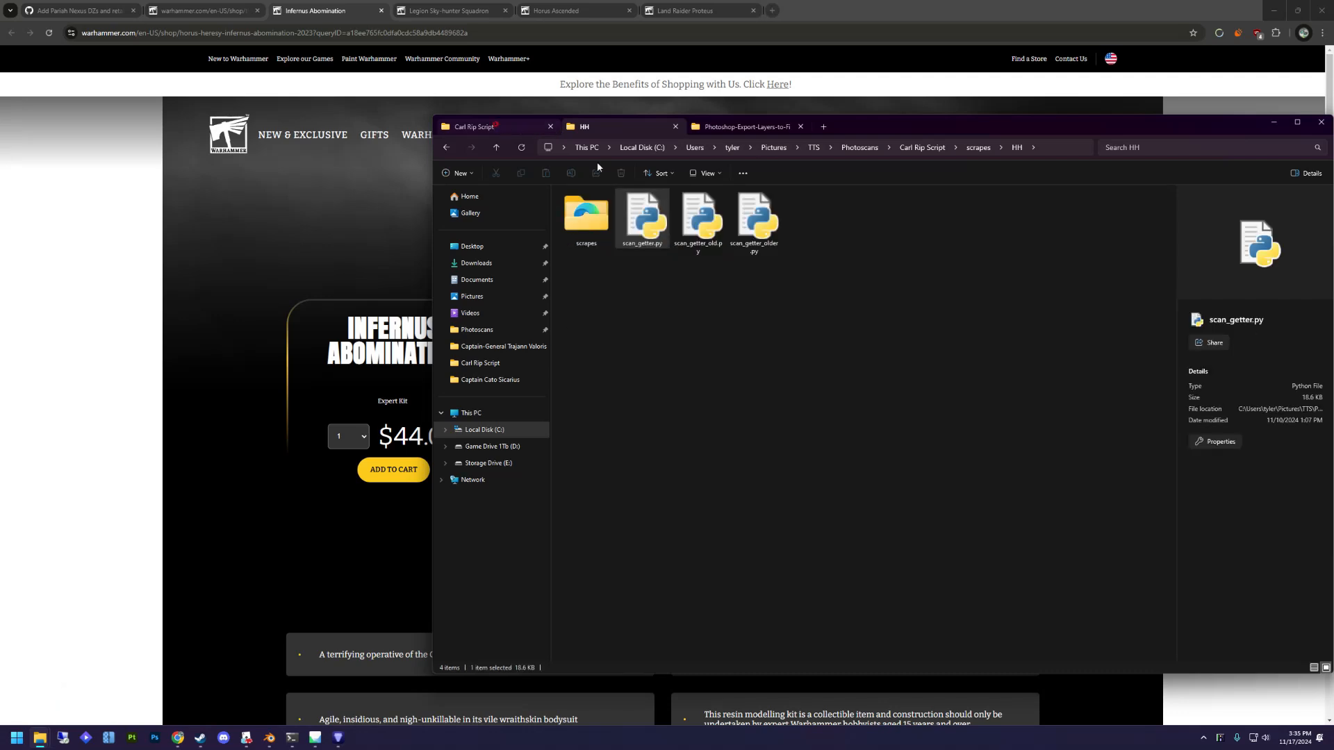
pyautogui.doubleClick(639, 228)
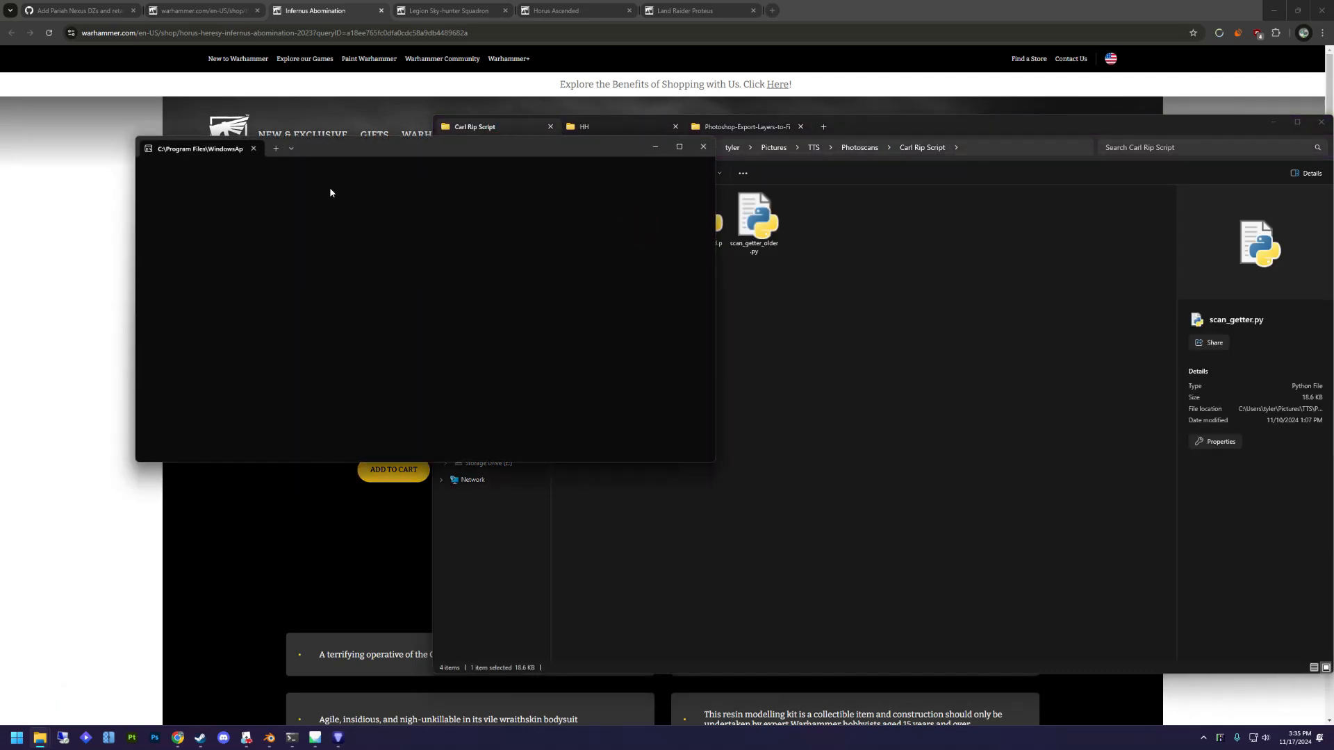
pyautogui.click(228, 185)
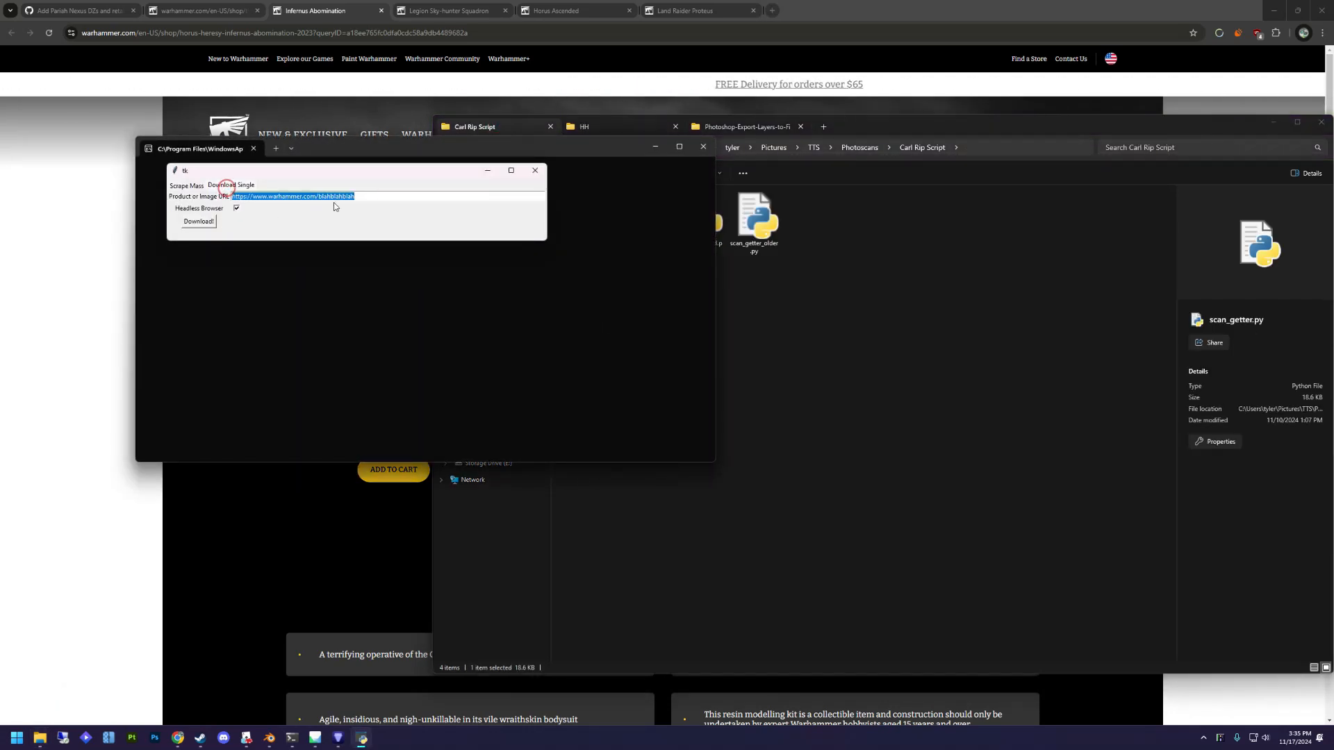
pyautogui.click(236, 208)
pyautogui.moveTo(265, 175); pyautogui.dragTo(282, 241)
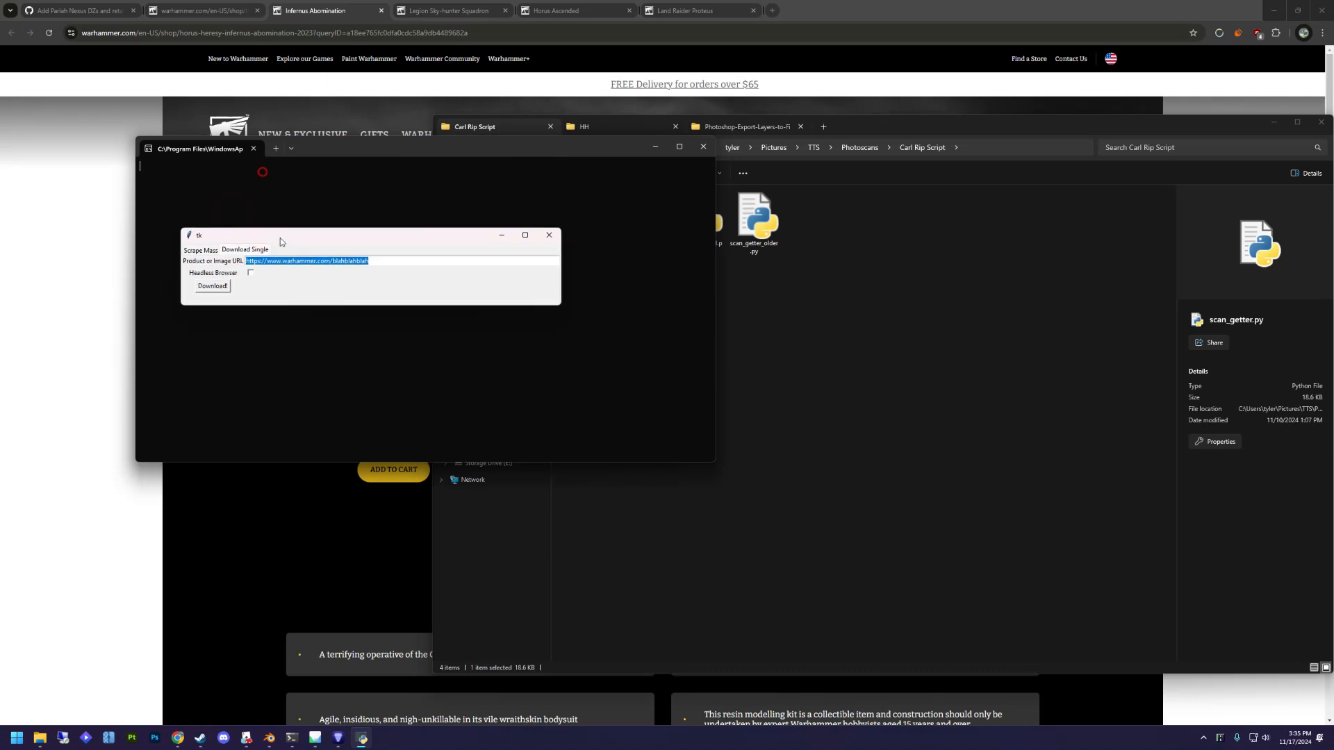
# In Chrome, copy the Infernus Abomination product address up to "infernus-abomination-2023", leaving out the query part.
pyautogui.click(309, 33)
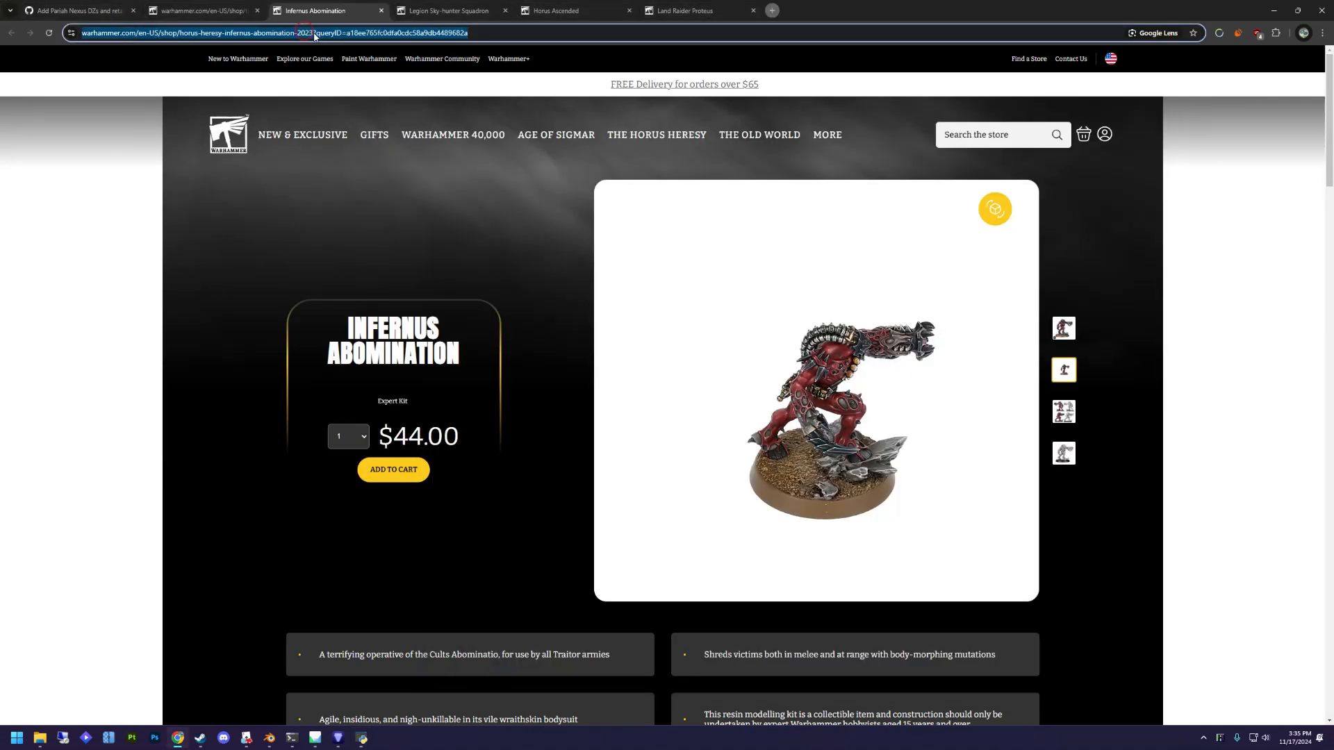
pyautogui.click(314, 33)
pyautogui.moveTo(355, 33); pyautogui.dragTo(84, 33)
pyautogui.hotkey('ctrl', 'c')
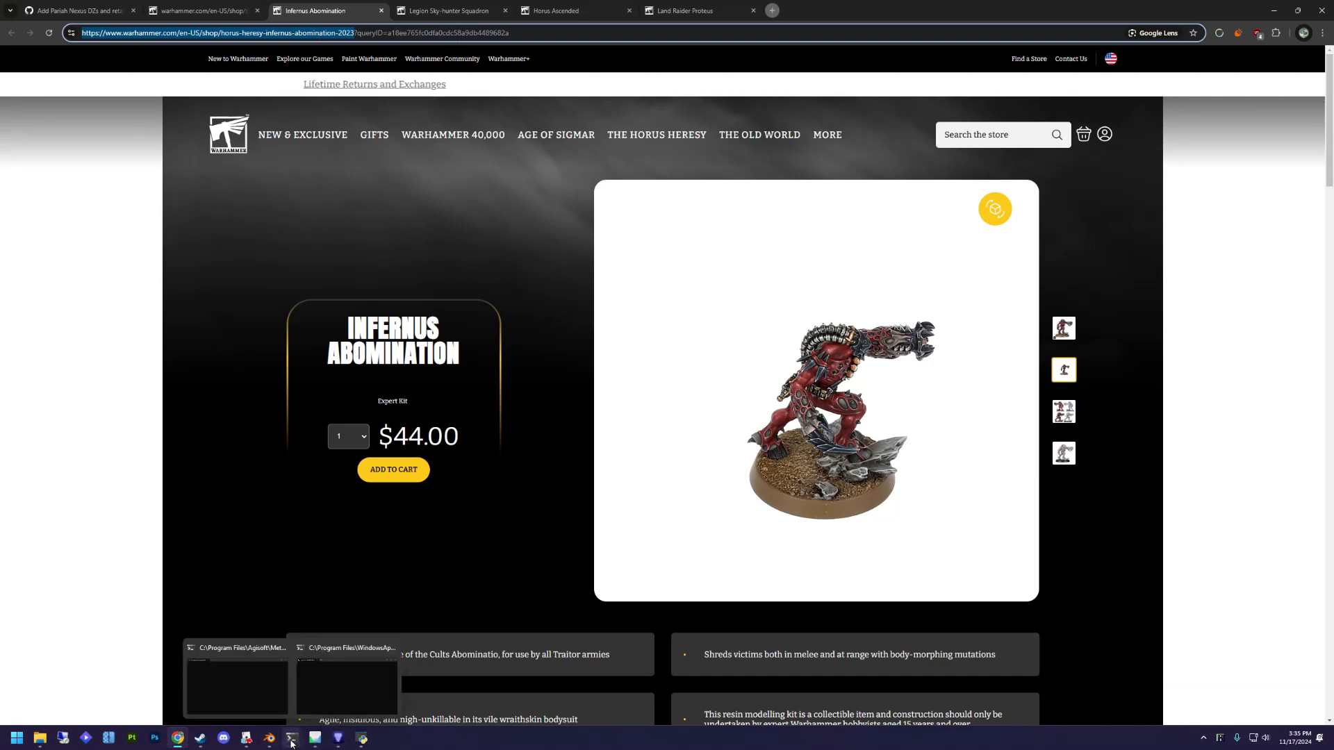
# Paste the copied product address as the script's product or image URL and start the download.
pyautogui.click(315, 738)
pyautogui.click(341, 707)
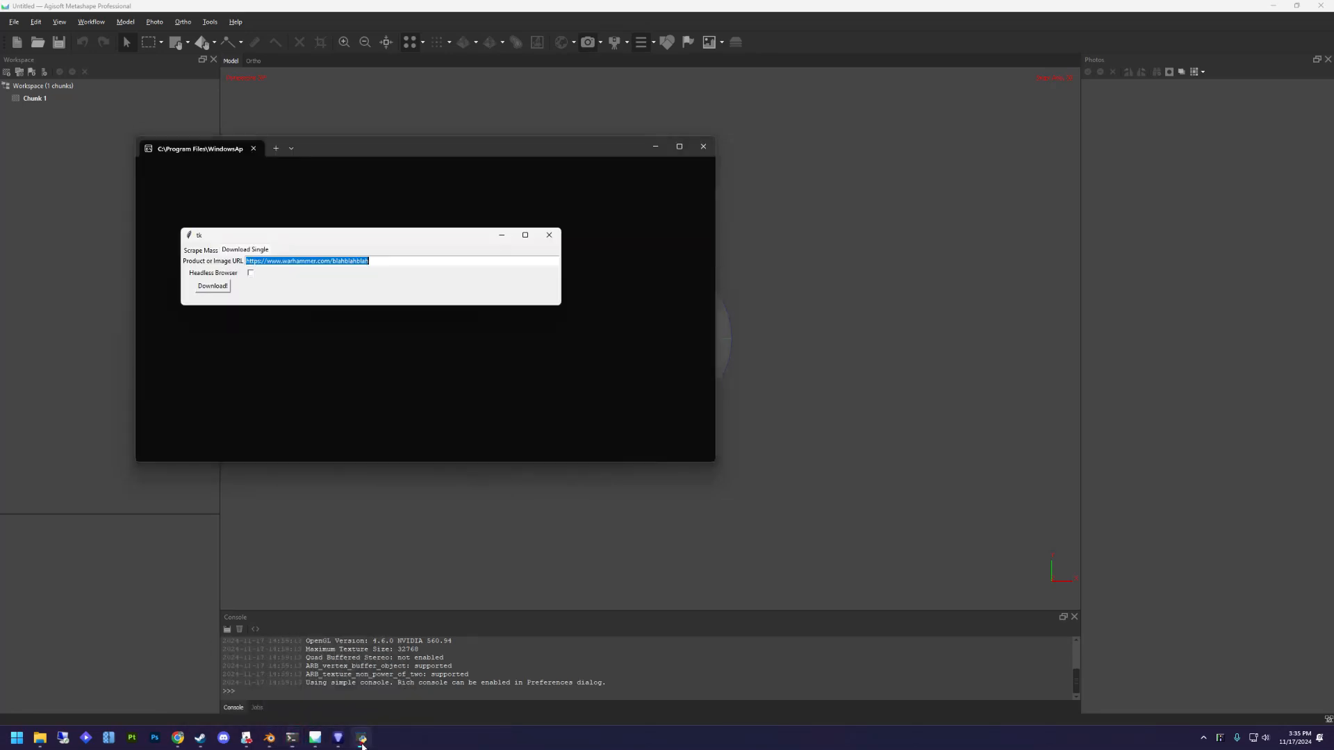
pyautogui.hotkey('ctrl', 'v')
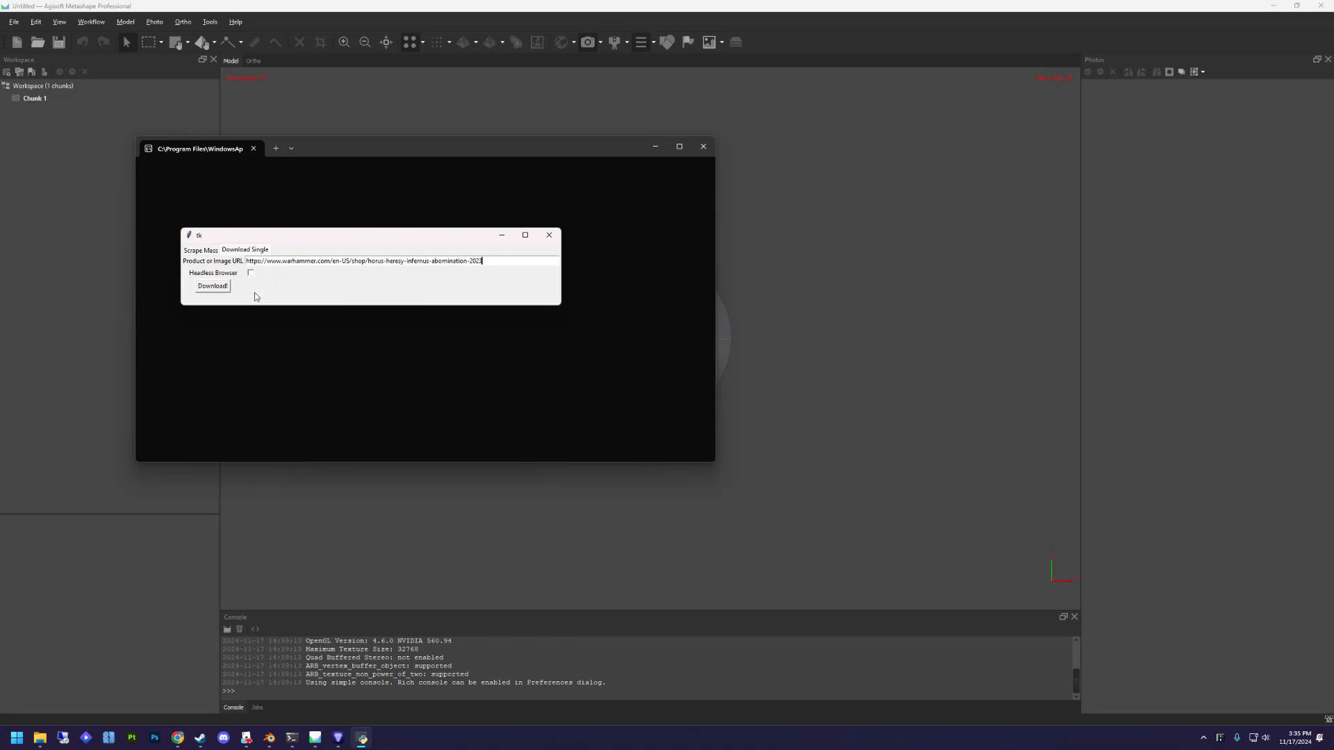
pyautogui.click(205, 286)
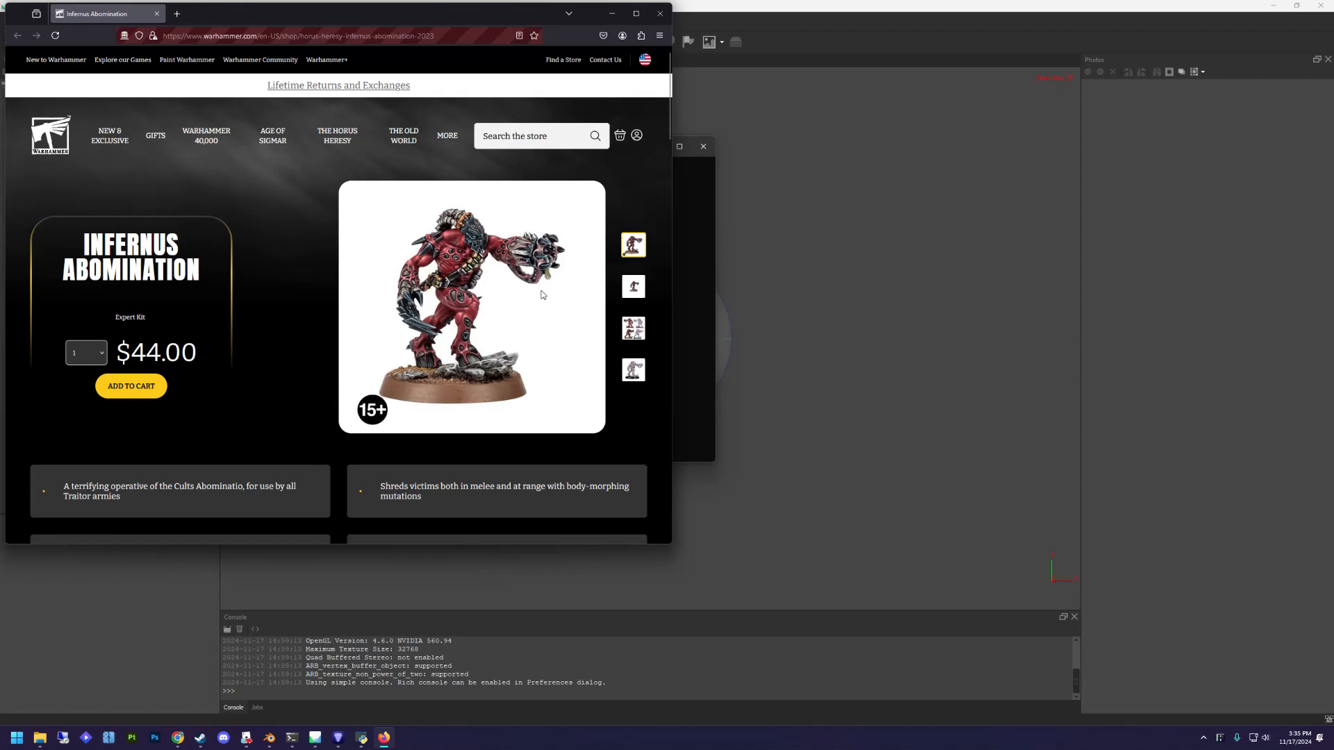
pyautogui.scroll(-5, 542, 295)
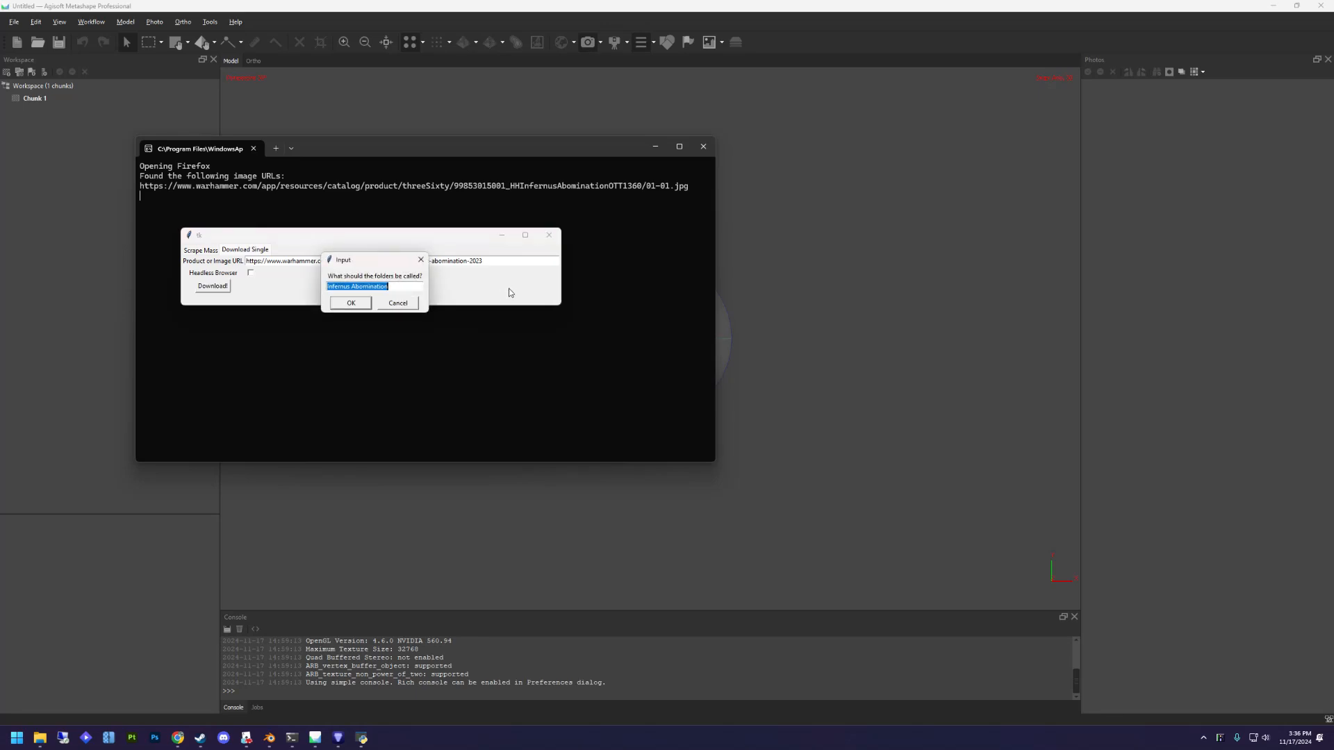
# Accept "Infernus Abomination" as the folder name, save the images in the HH folder, and close the downloader once it finishes.
pyautogui.click(351, 303)
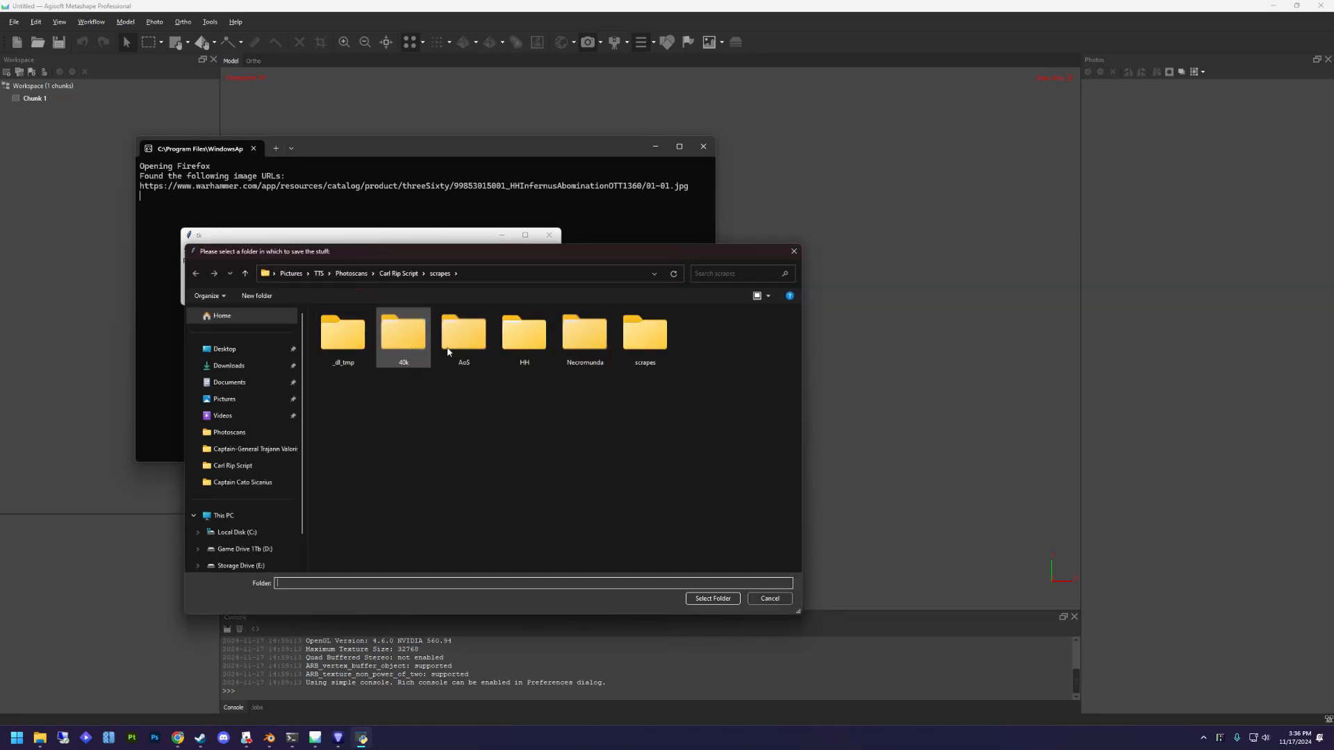
pyautogui.doubleClick(524, 335)
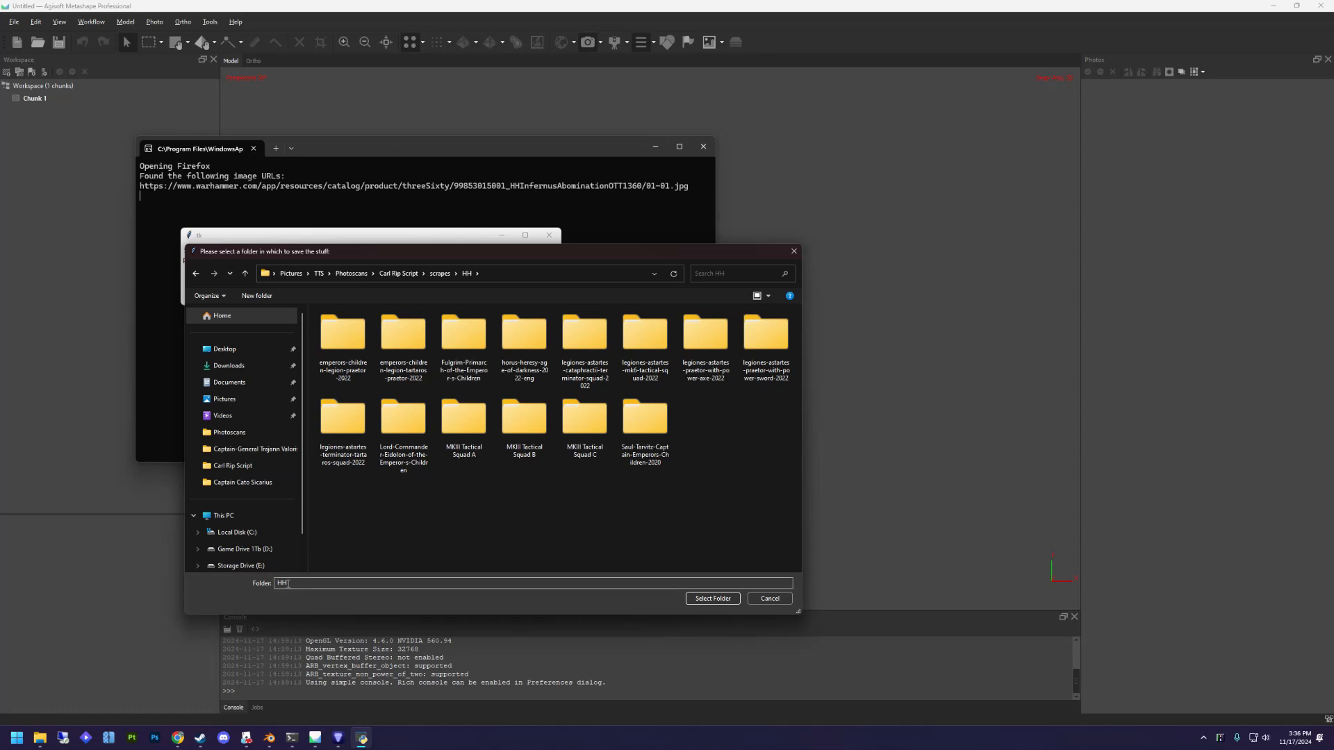
pyautogui.click(302, 583)
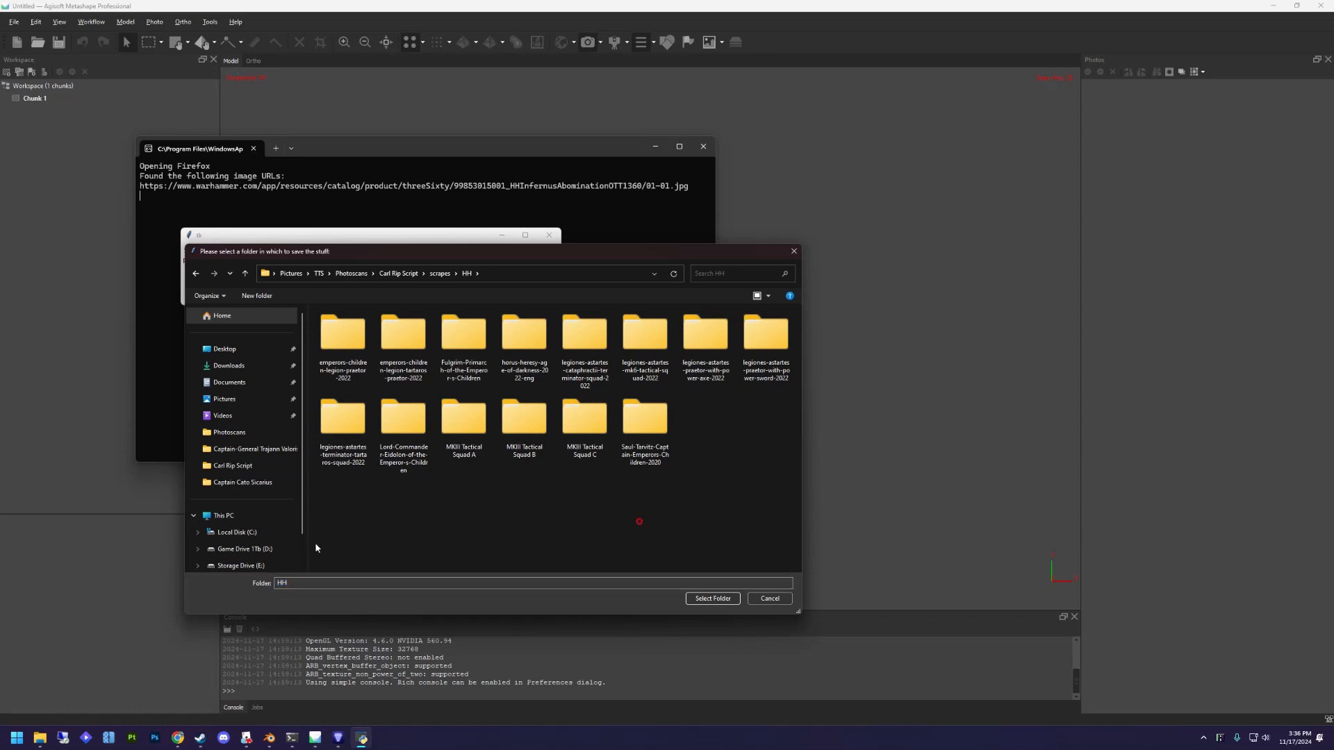
pyautogui.click(711, 598)
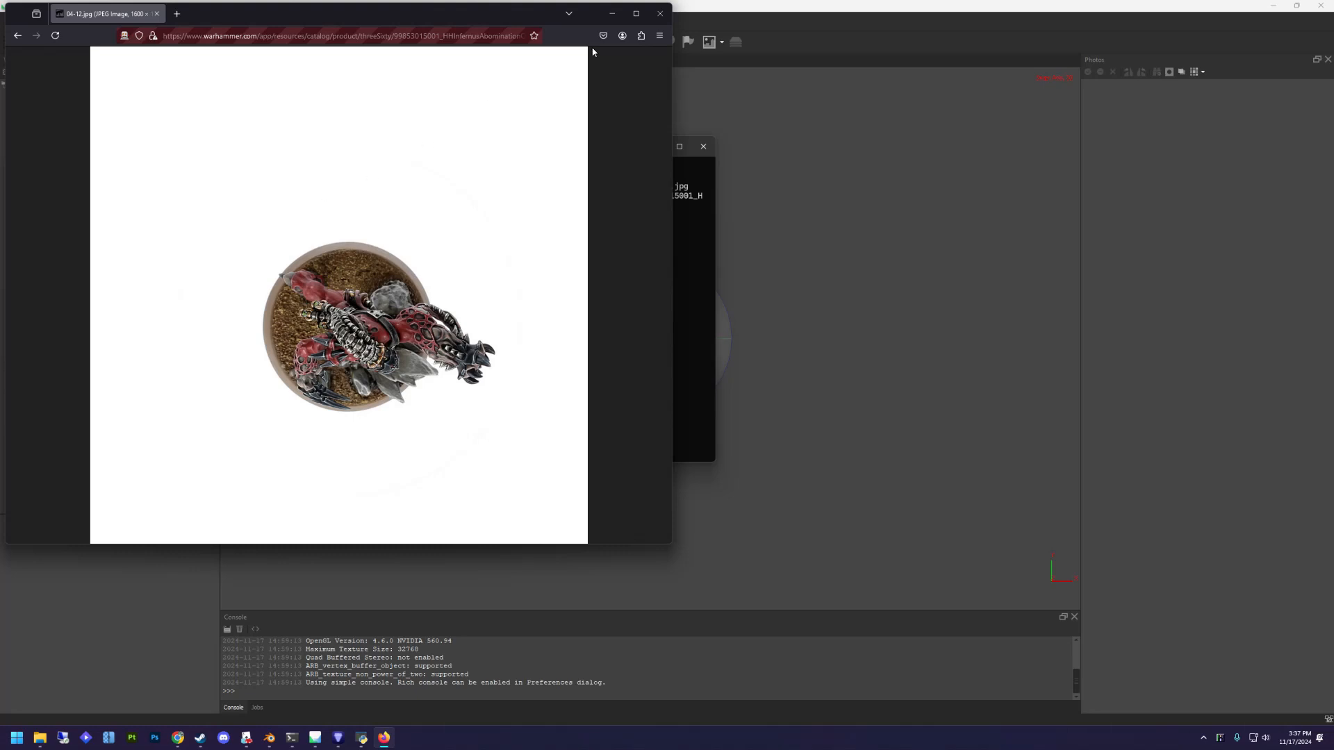
pyautogui.click(661, 13)
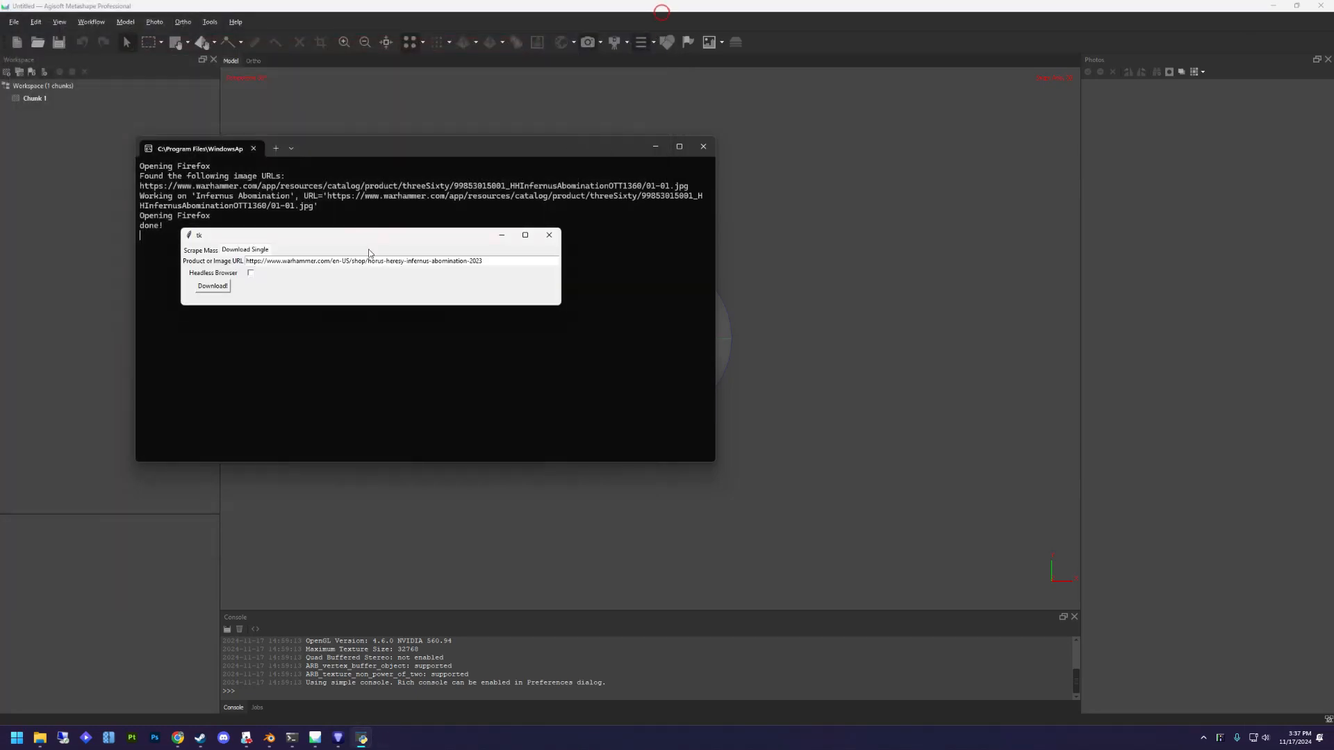
pyautogui.click(549, 236)
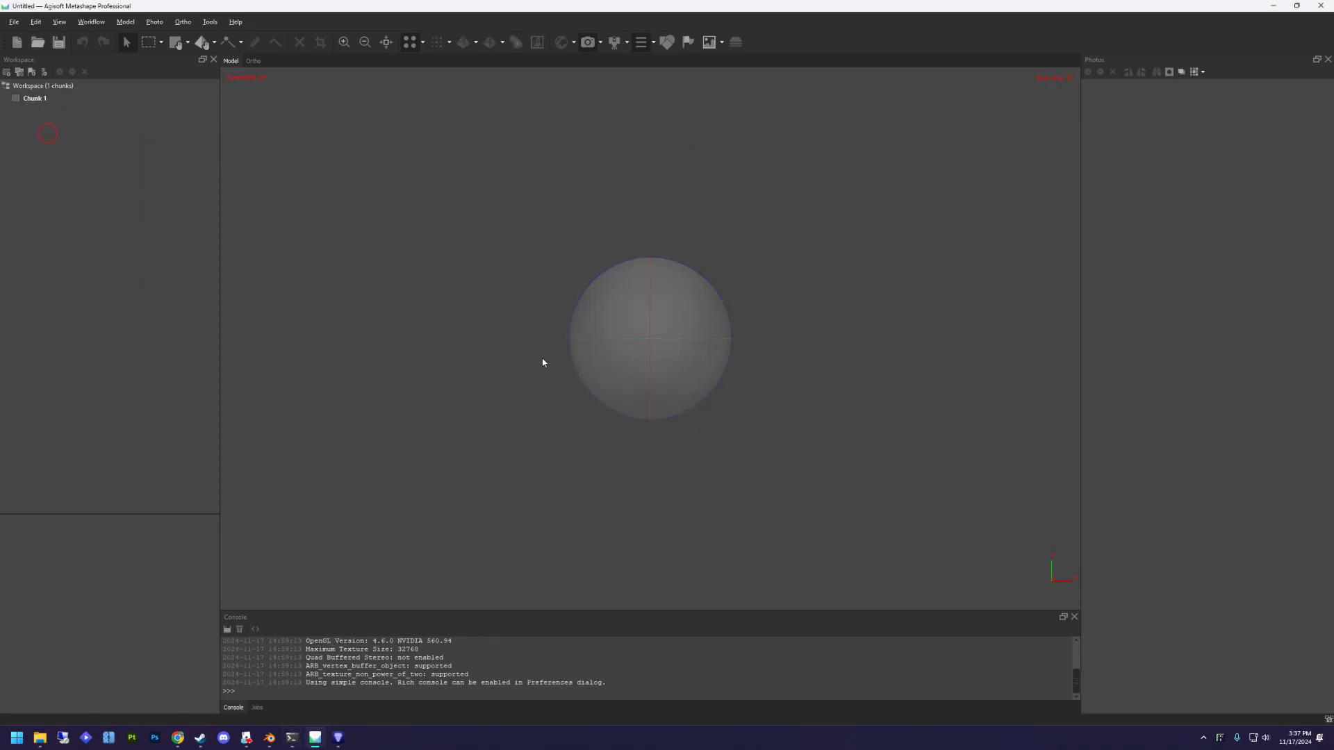
# In File Explorer, open scrapes > HH > Infernus Abomination > images ott and select all the downloaded images.
pyautogui.moveTo(40, 738)
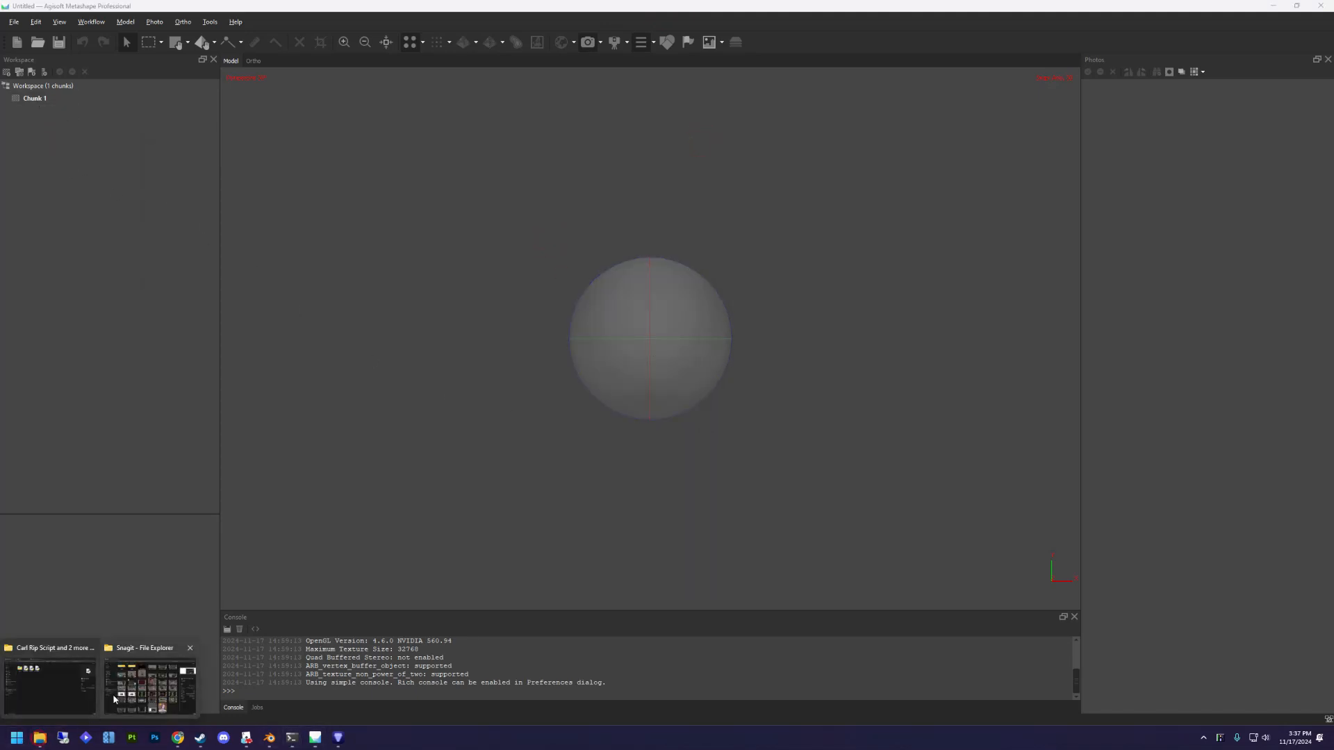
pyautogui.click(72, 695)
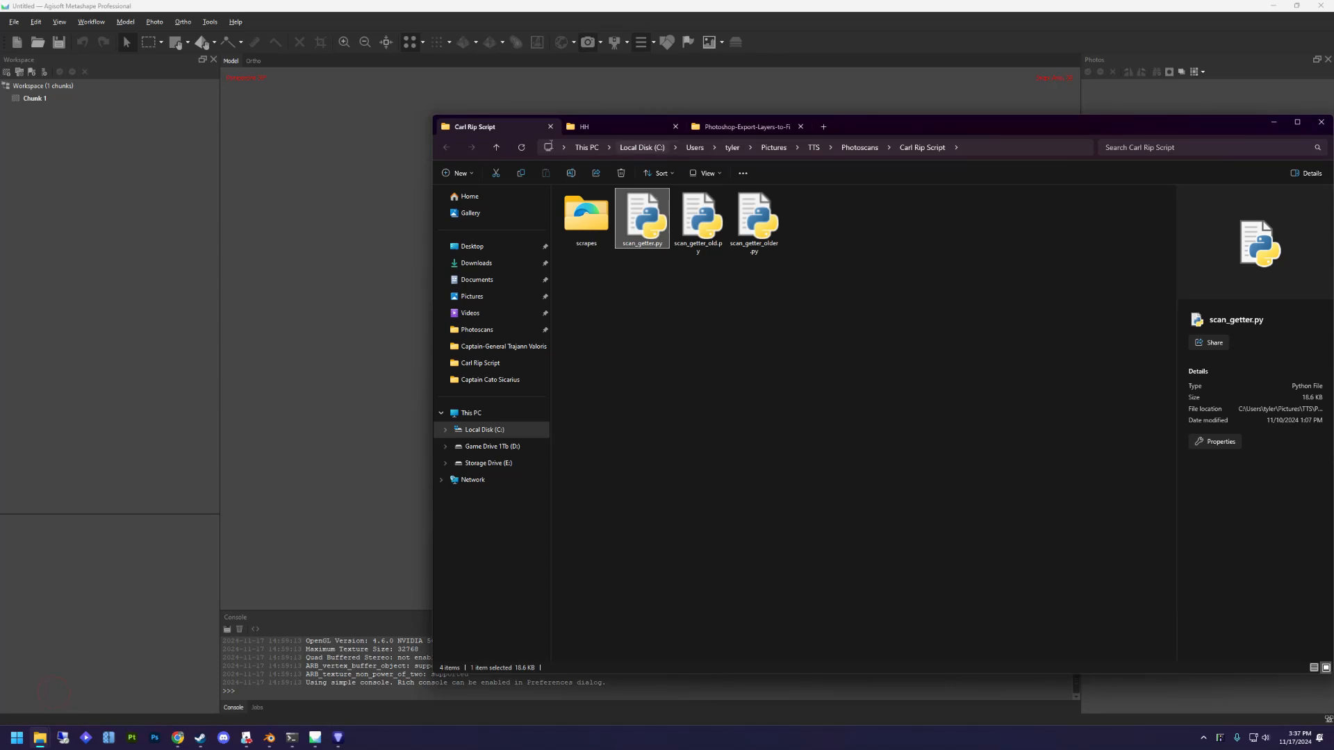
pyautogui.click(496, 148)
pyautogui.doubleClick(874, 226)
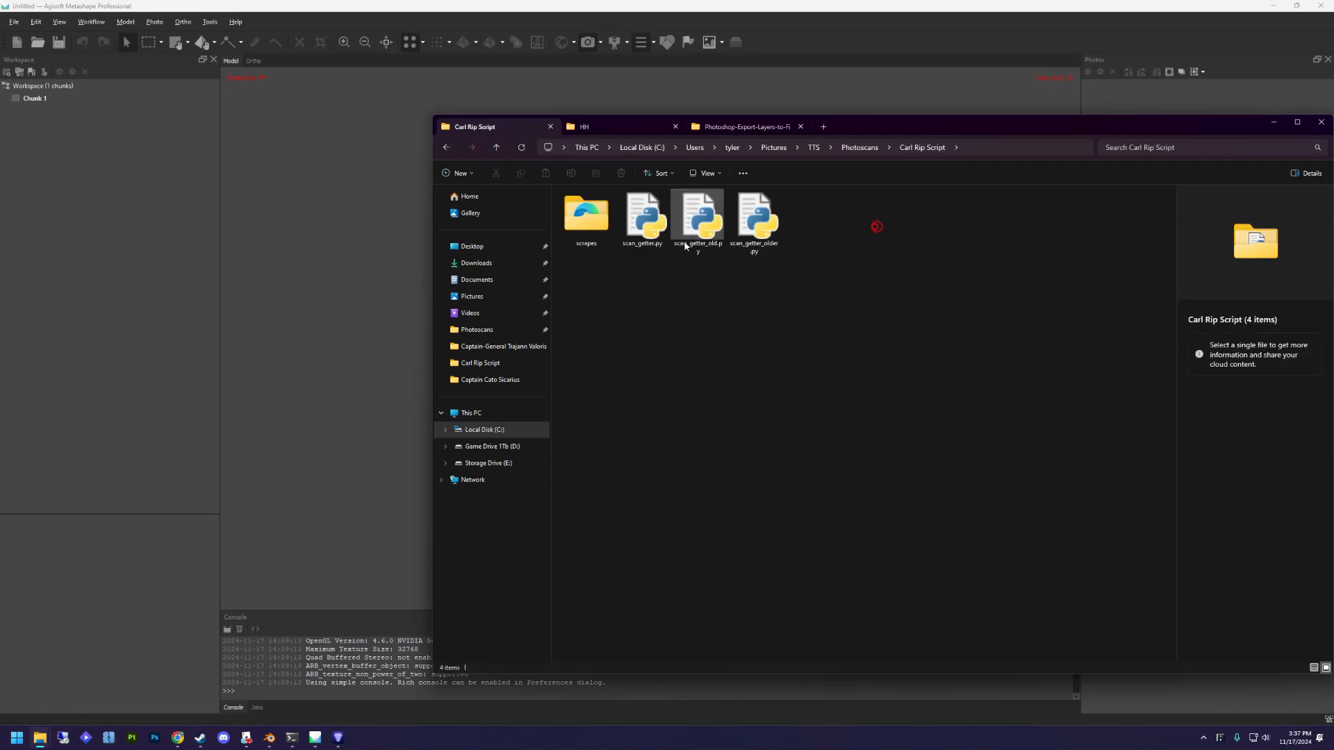
pyautogui.doubleClick(586, 214)
pyautogui.doubleClick(766, 223)
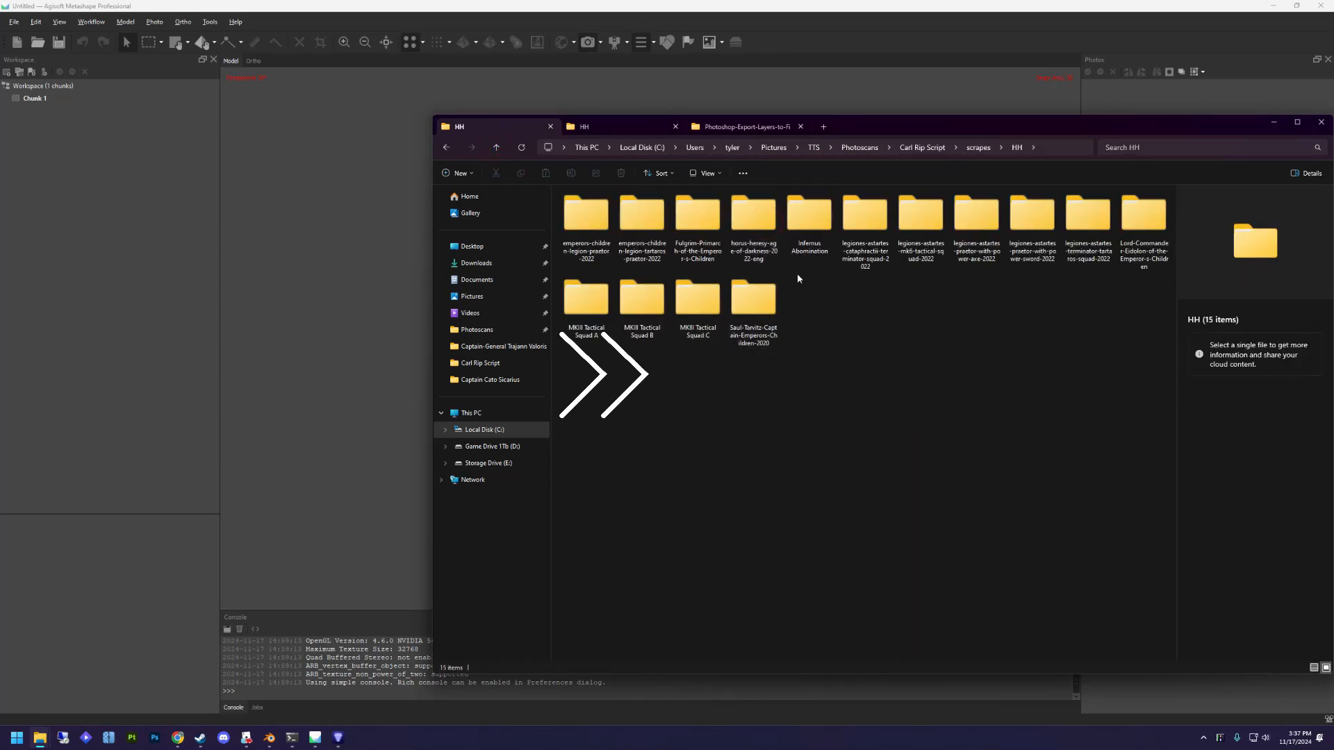
pyautogui.doubleClick(811, 236)
pyautogui.doubleClick(580, 220)
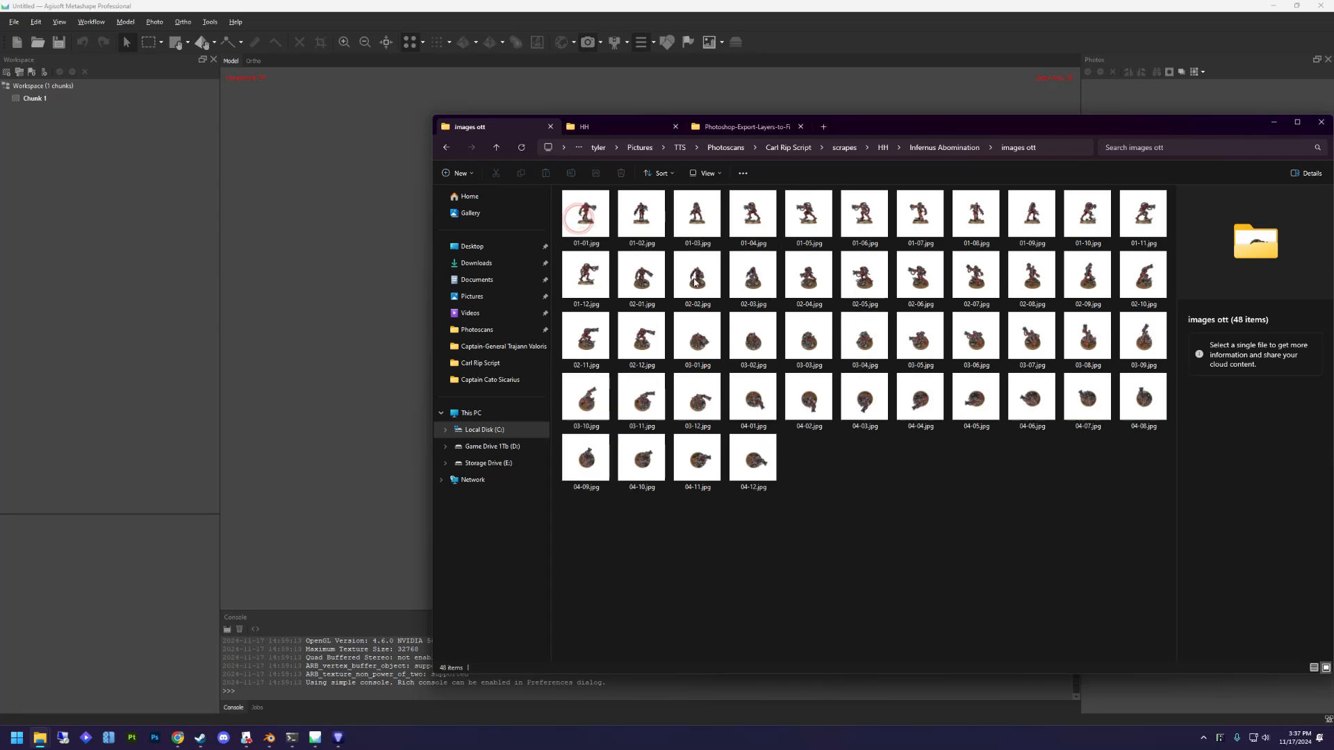
pyautogui.click(584, 239)
pyautogui.hotkey('ctrl', 'a')
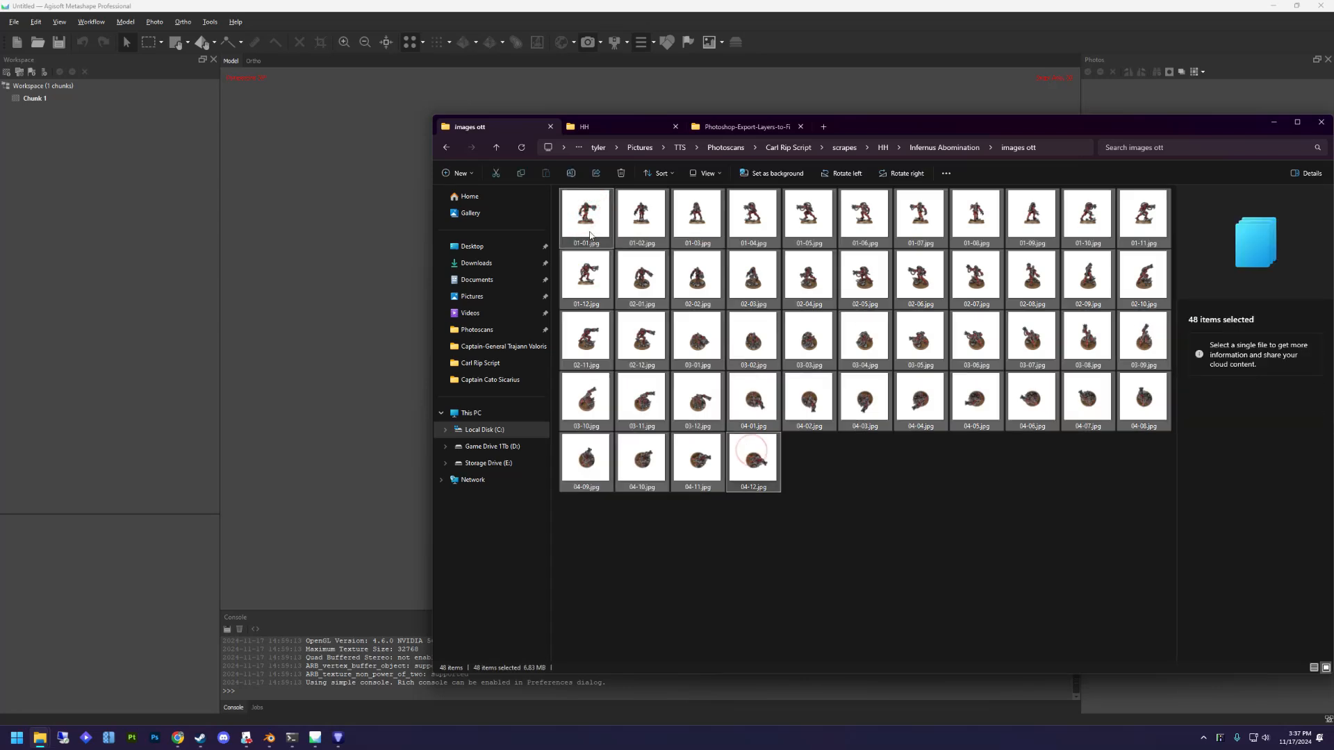
# Add the selected Infernus Abomination images to Chunk 1 in Metashape.
pyautogui.moveTo(590, 235); pyautogui.dragTo(44, 103)
pyautogui.click(56, 130)
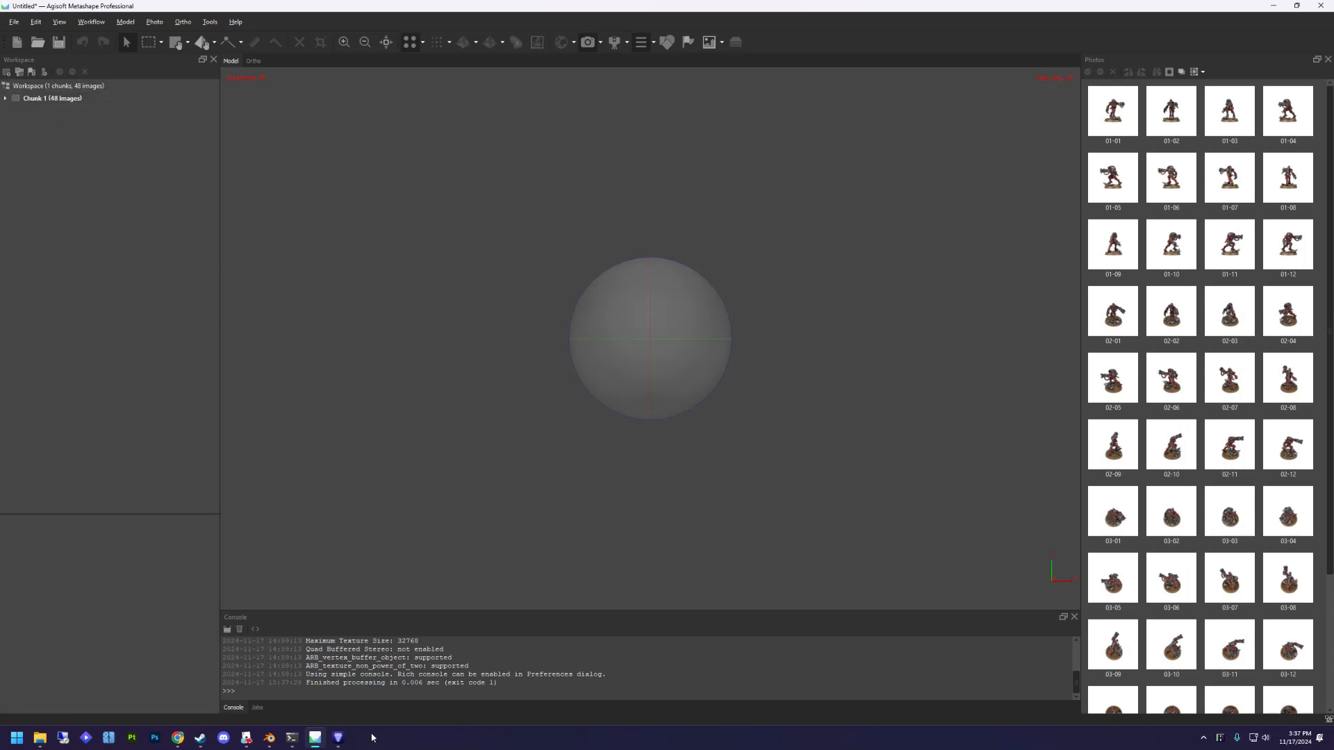
# Switch to Topaz Photo AI to look at its start screen, and return to Metashape.
pyautogui.click(339, 738)
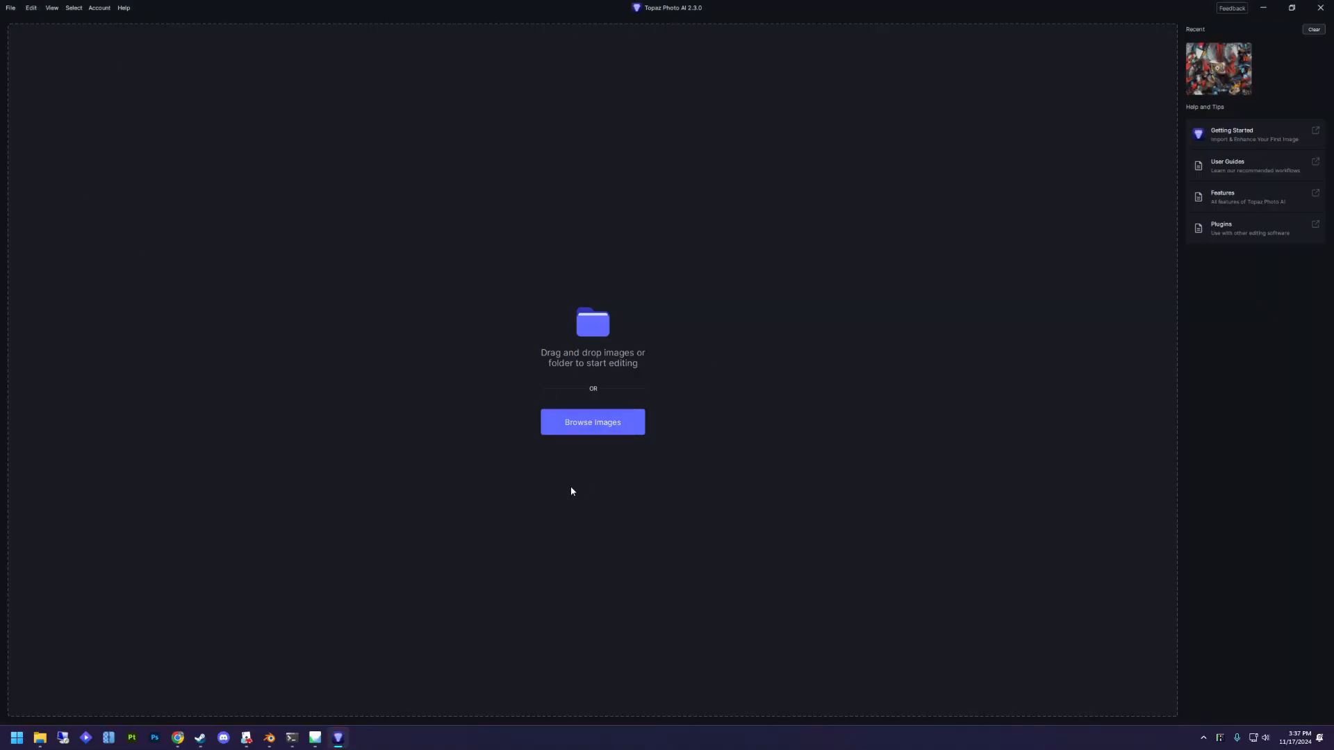
pyautogui.moveTo(338, 745)
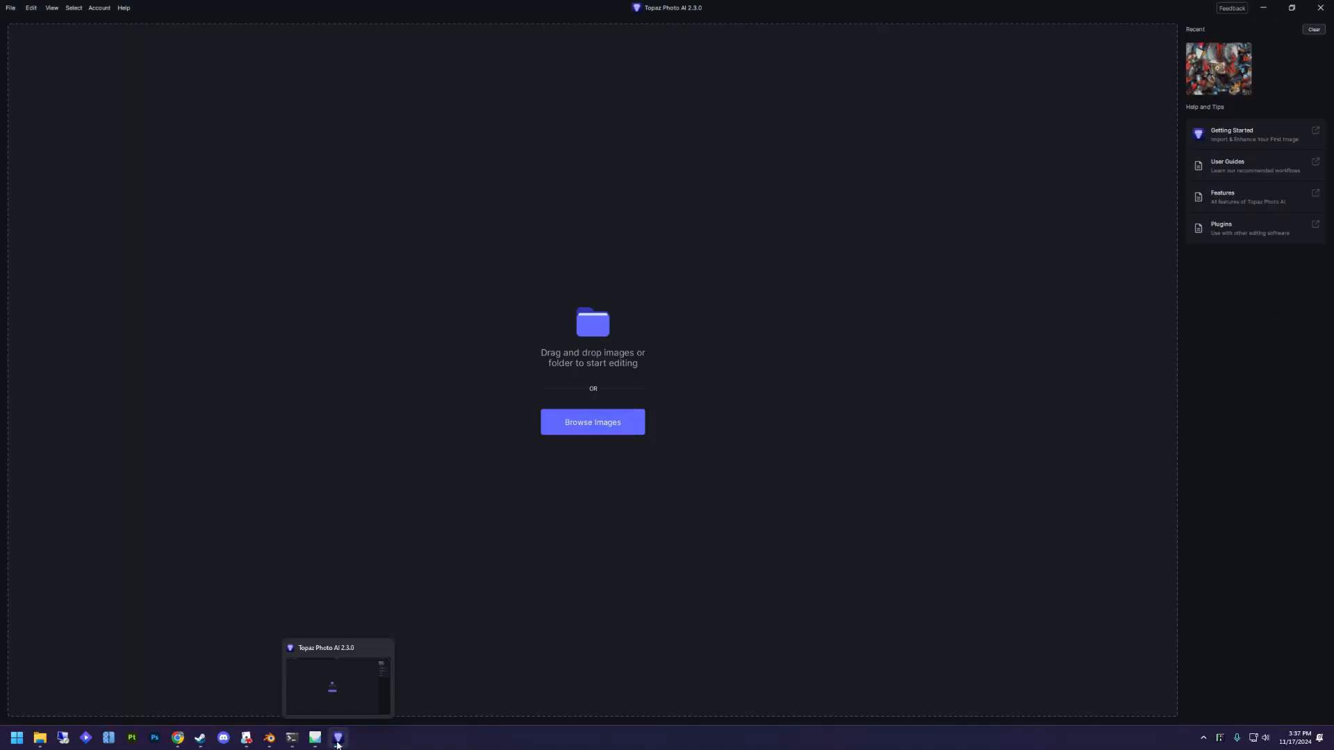
pyautogui.click(338, 744)
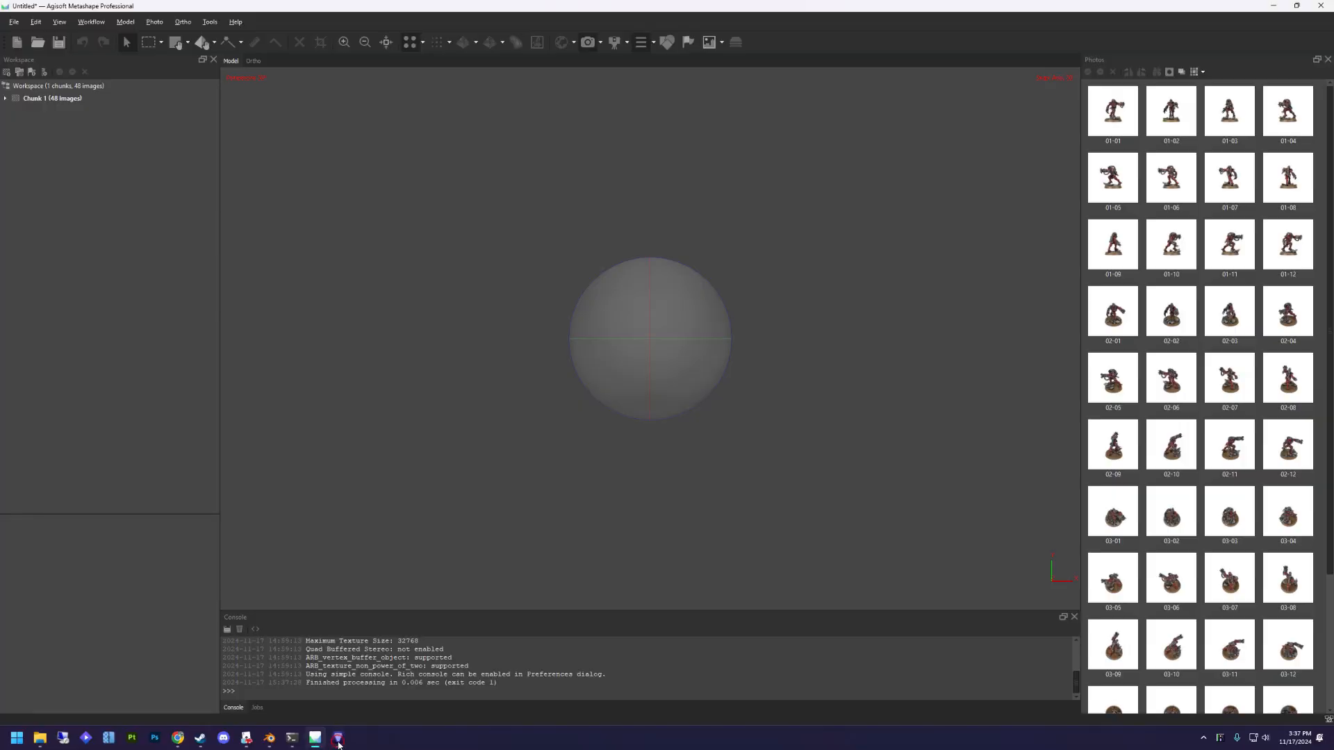
pyautogui.click(338, 742)
pyautogui.click(338, 738)
pyautogui.moveTo(340, 747)
pyautogui.click(98, 21)
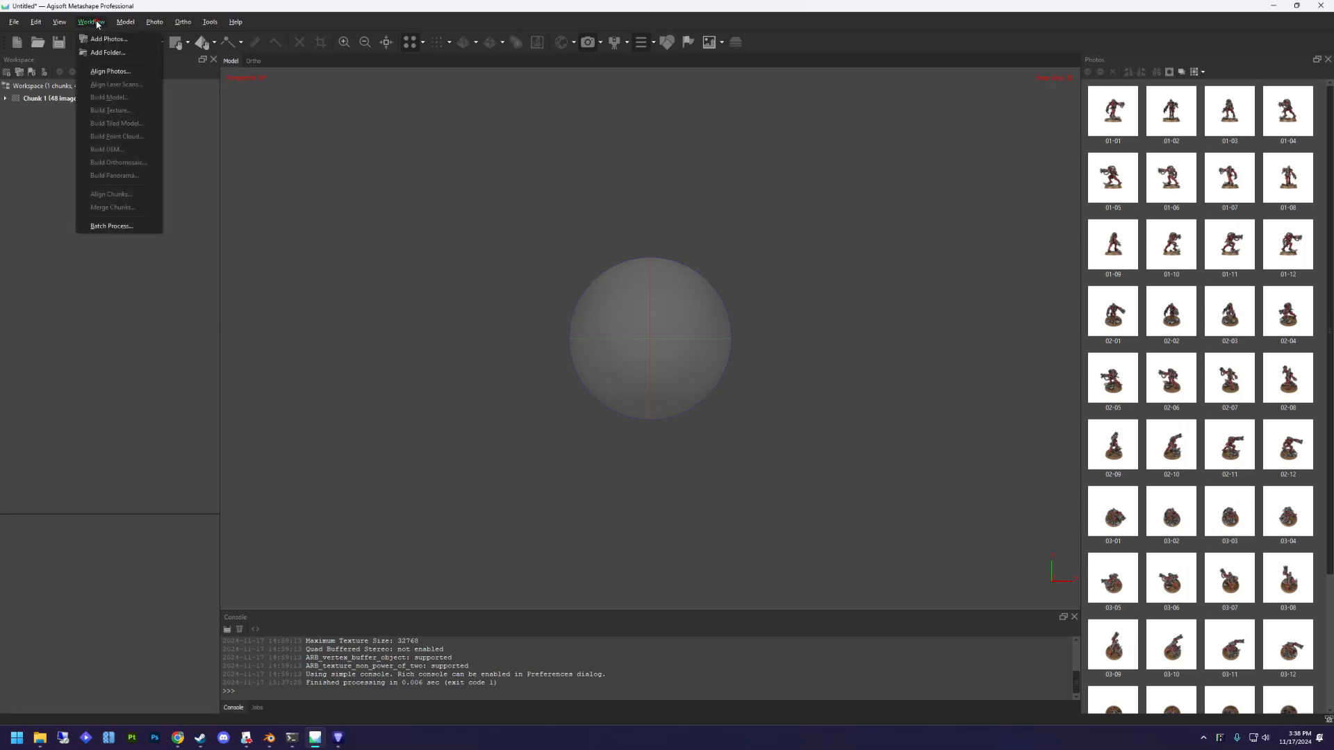
pyautogui.click(116, 72)
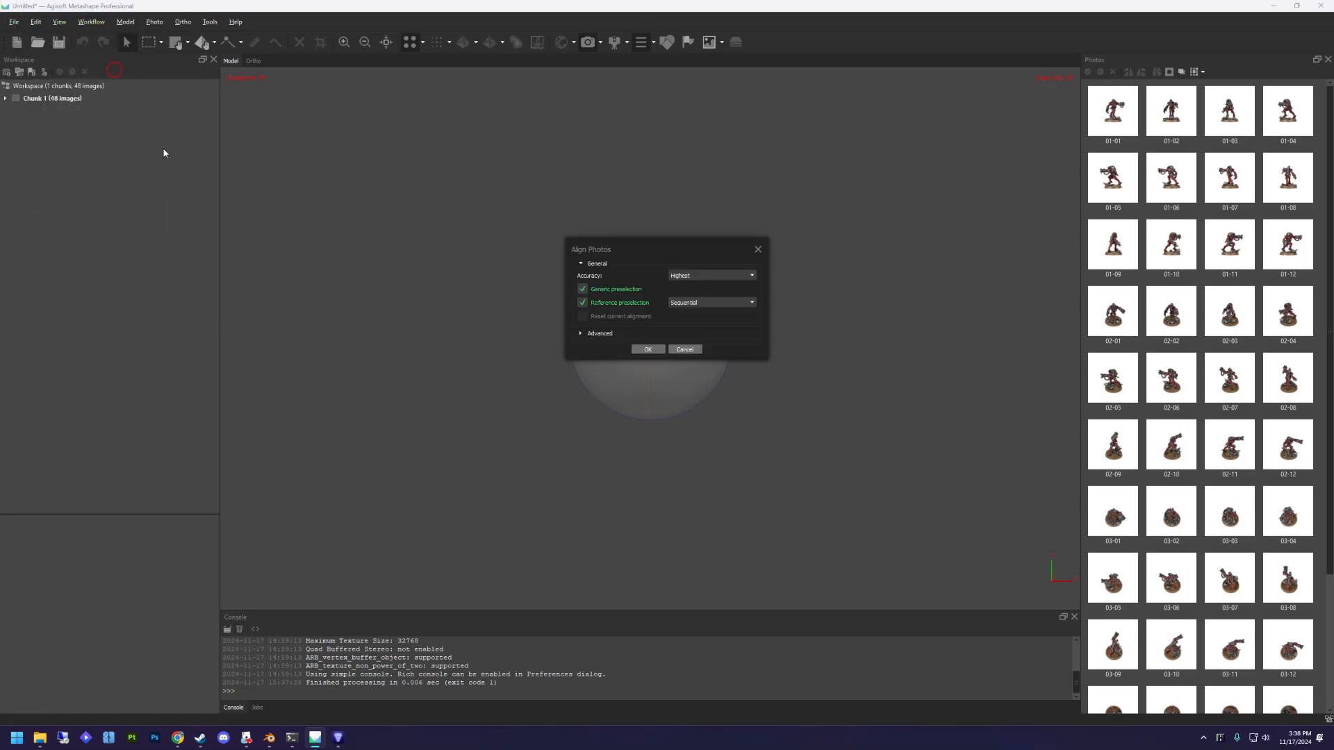
pyautogui.click(690, 347)
pyautogui.rightClick(67, 99)
pyautogui.click(116, 233)
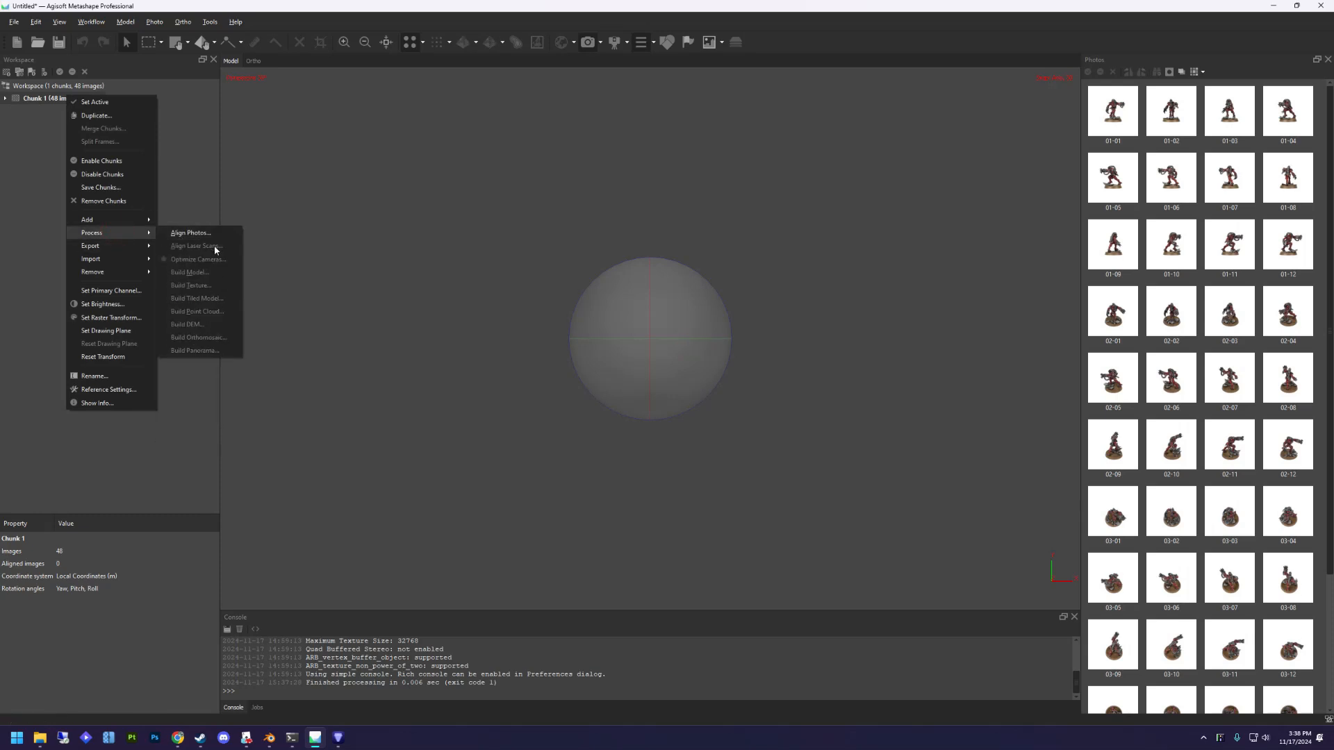
pyautogui.click(198, 151)
# Align the photos with Highest accuracy, generic preselection, Sequential reference preselection, and key point and tie point limits of 0.
pyautogui.click(101, 24)
pyautogui.click(117, 71)
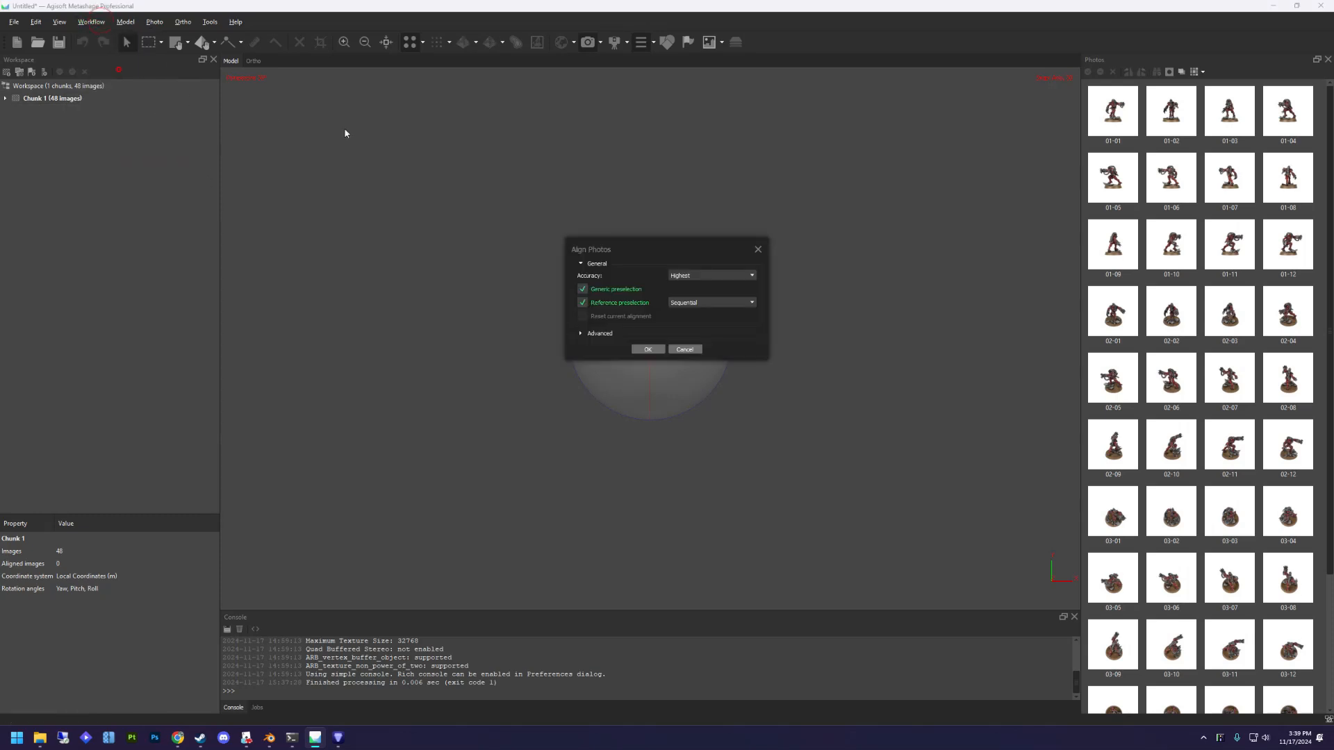
pyautogui.click(686, 304)
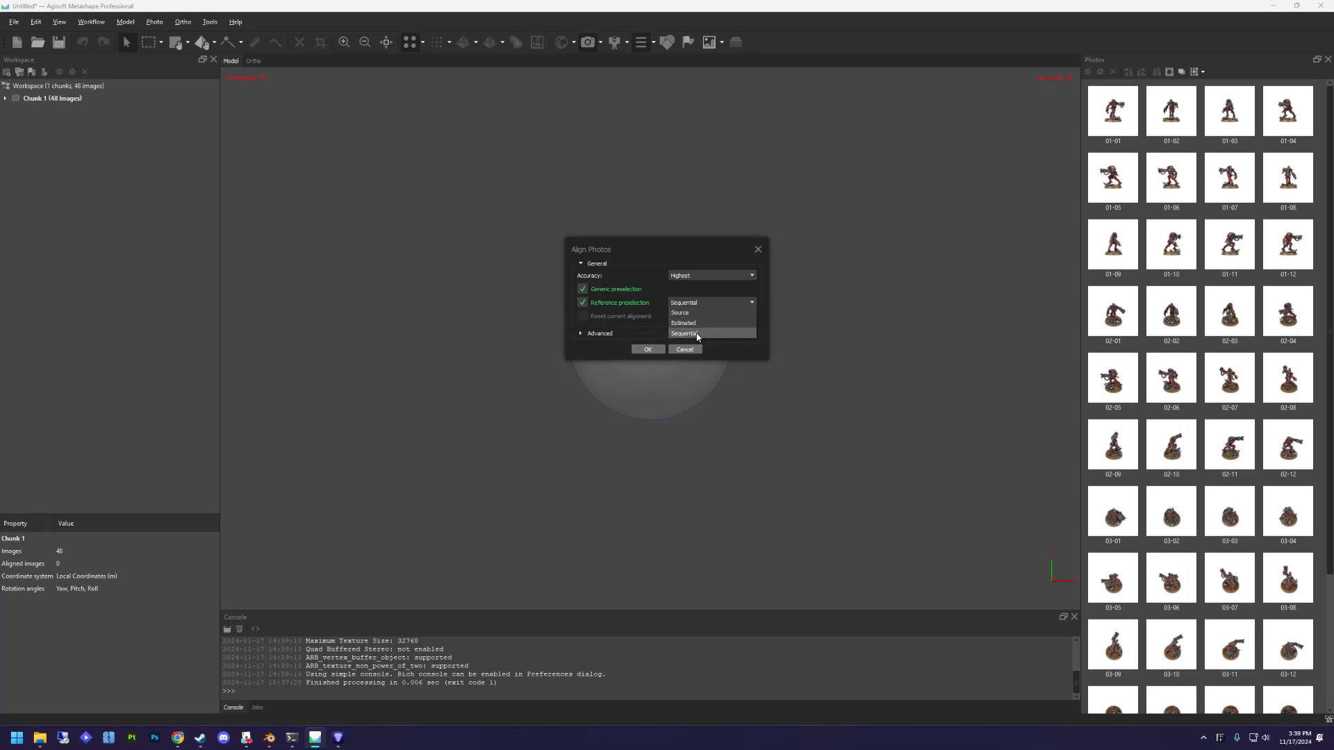
pyautogui.click(692, 283)
pyautogui.click(693, 277)
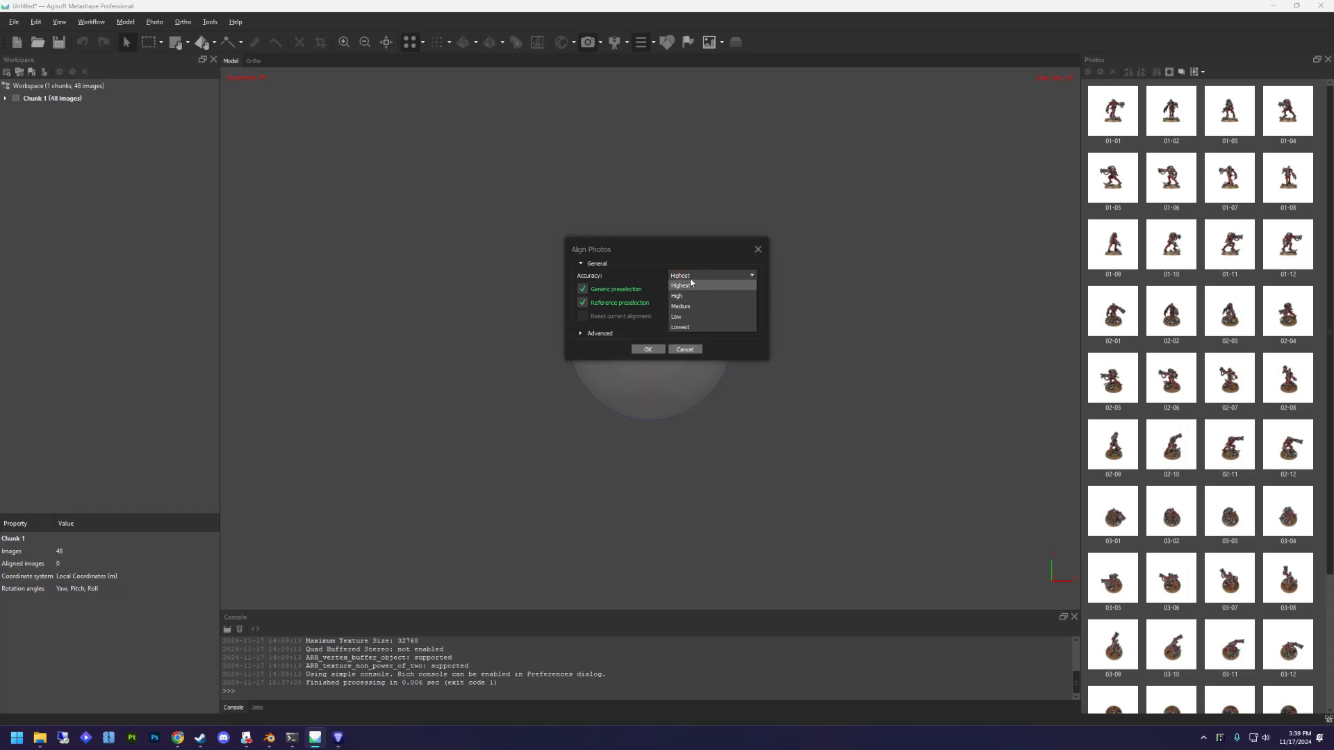
pyautogui.click(695, 279)
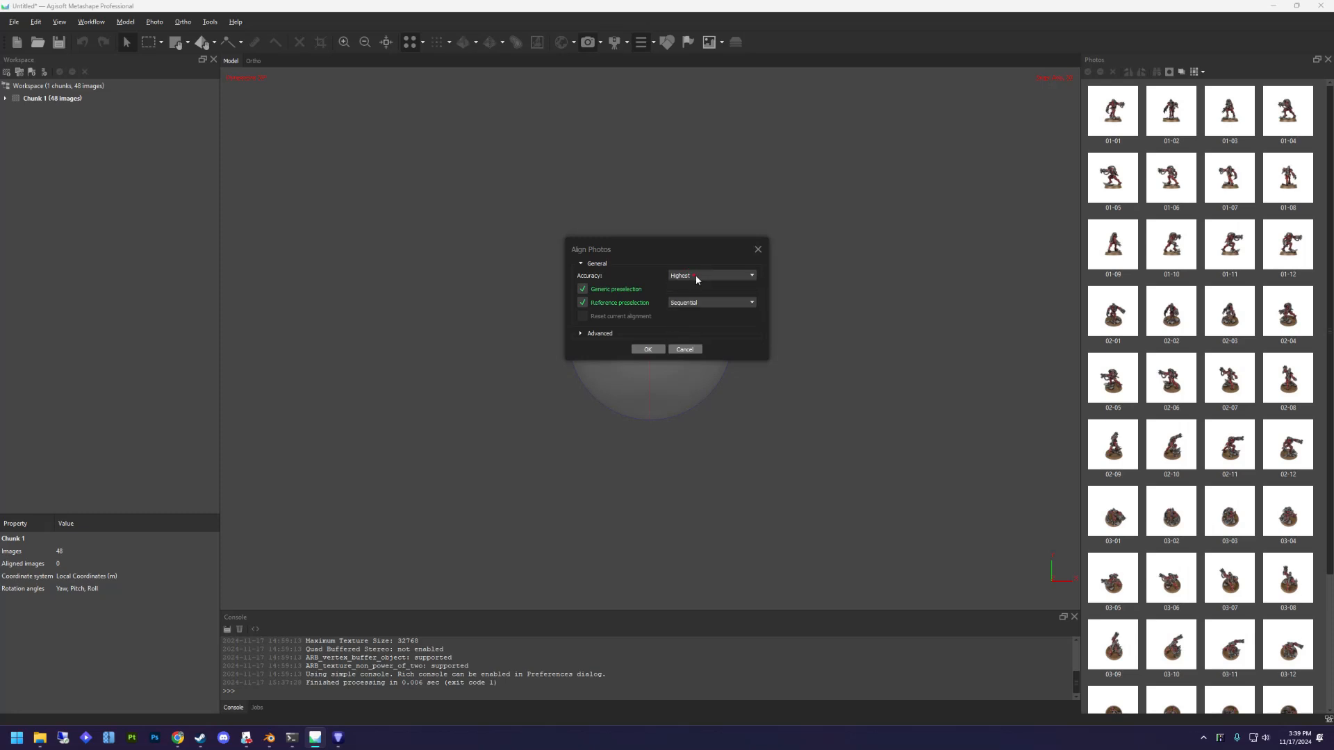
pyautogui.click(609, 332)
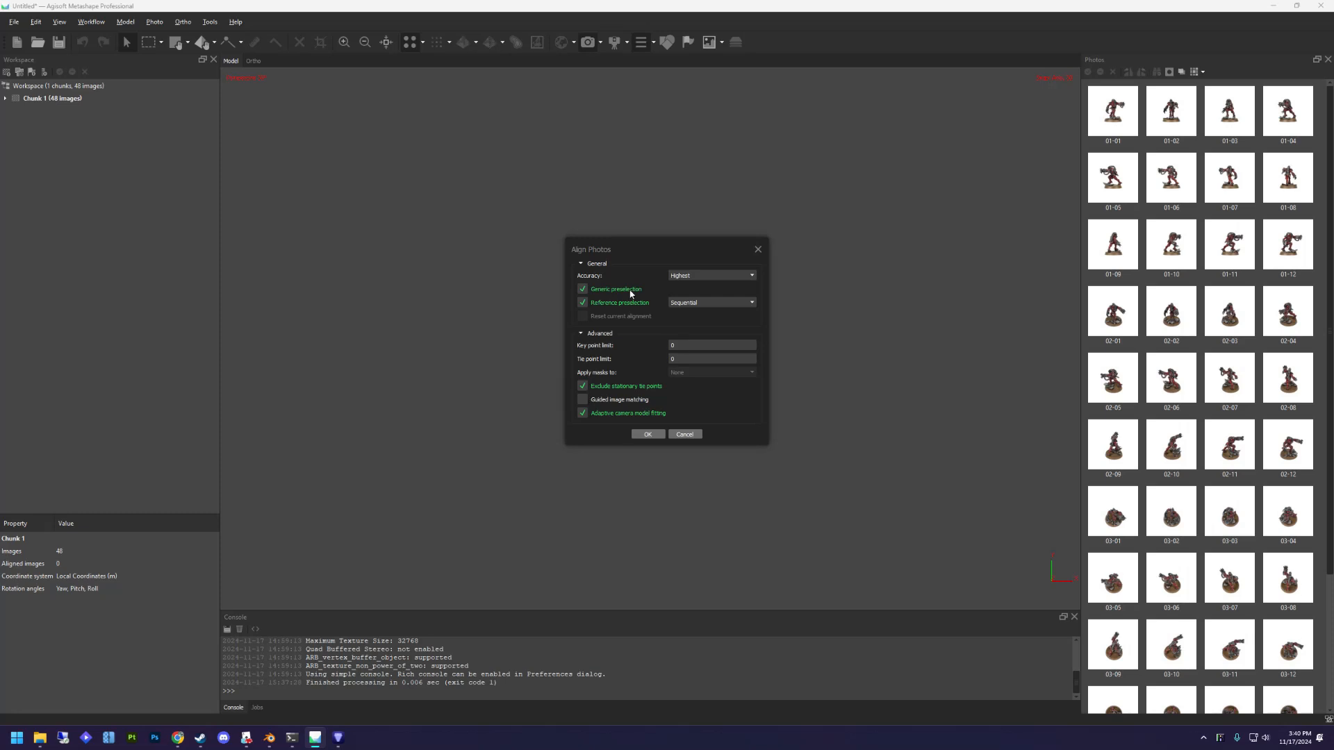
pyautogui.click(648, 434)
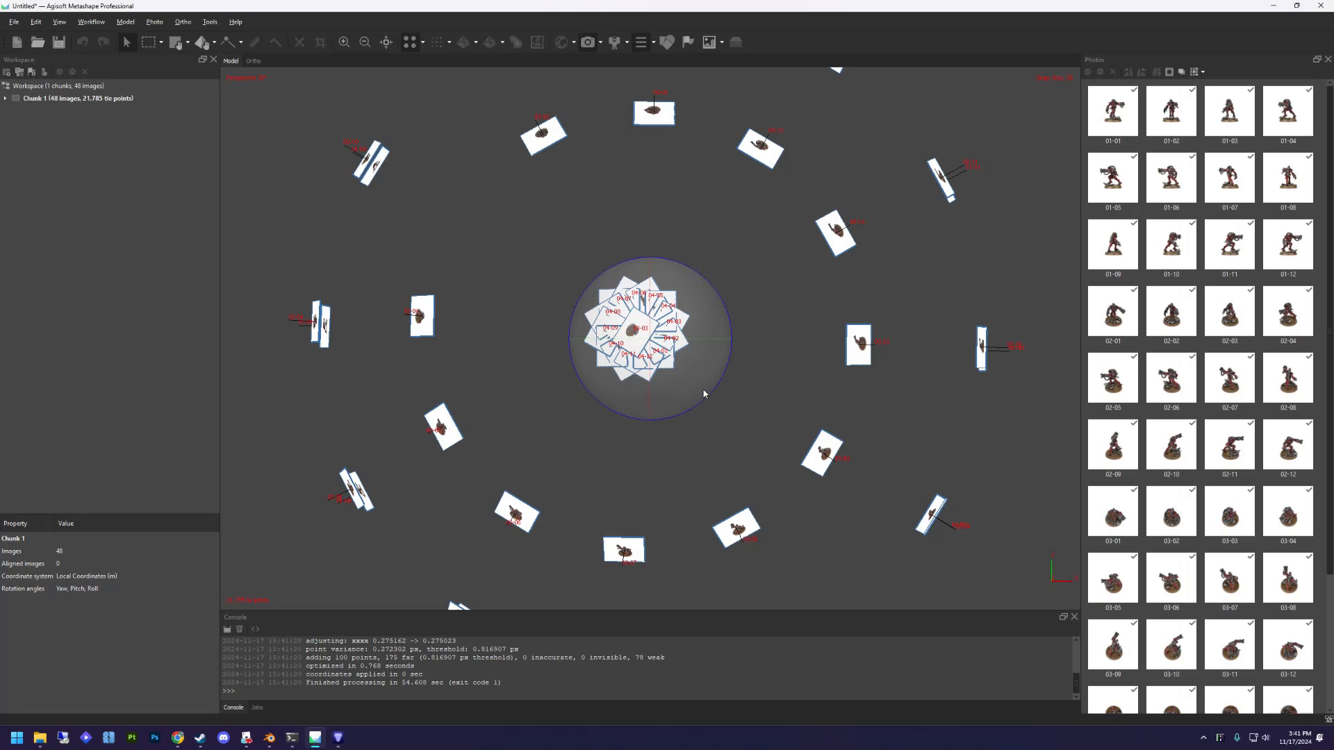
# Reset the camera alignment of photos 03-01 through 03-12 and realign those selected cameras.
pyautogui.moveTo(678, 360); pyautogui.dragTo(604, 330)
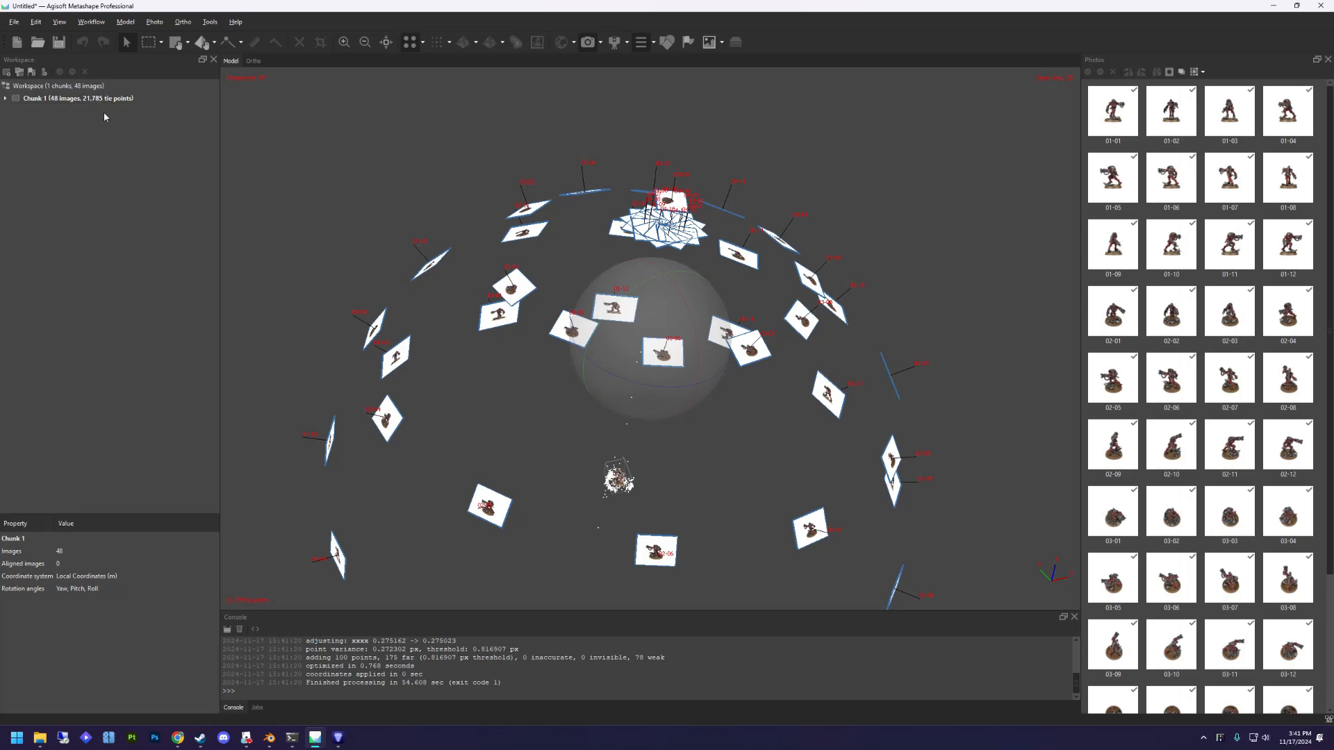
pyautogui.moveTo(629, 357); pyautogui.dragTo(598, 309)
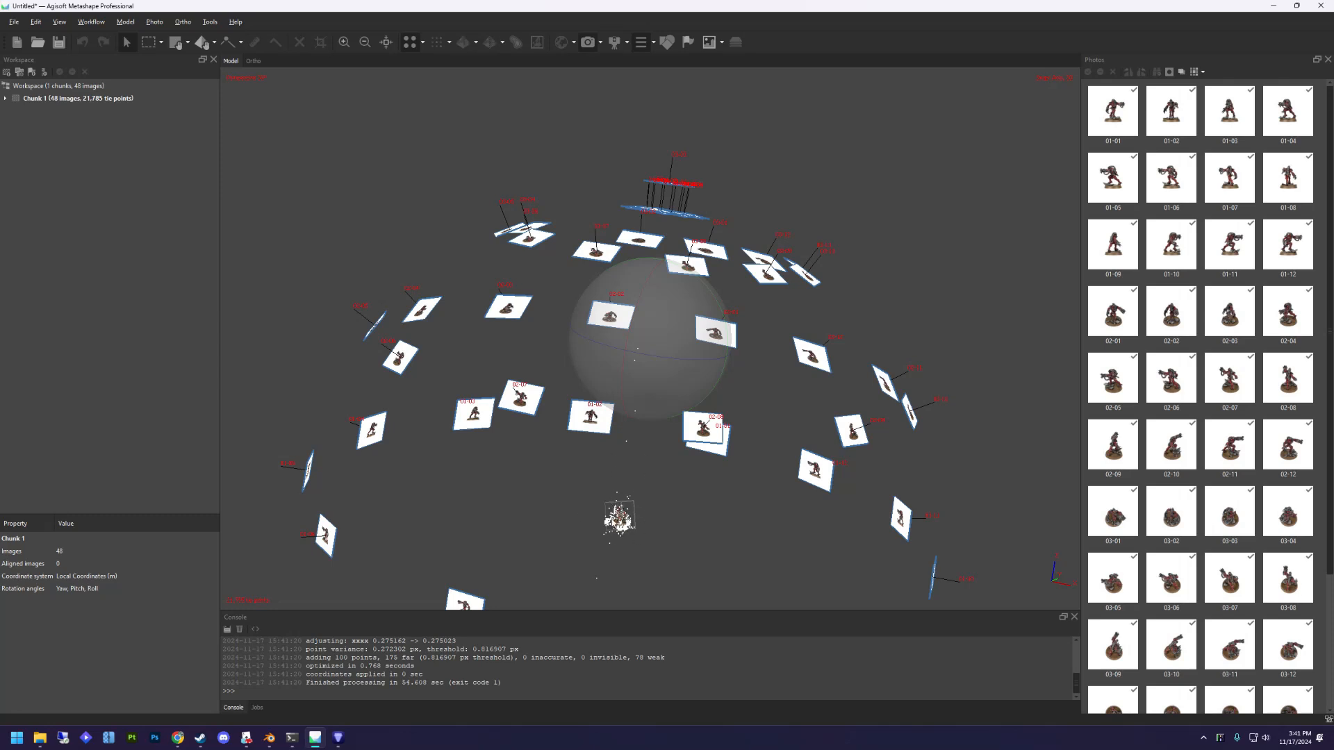
pyautogui.moveTo(649, 383); pyautogui.dragTo(923, 277)
pyautogui.scroll(-3, 1148, 263)
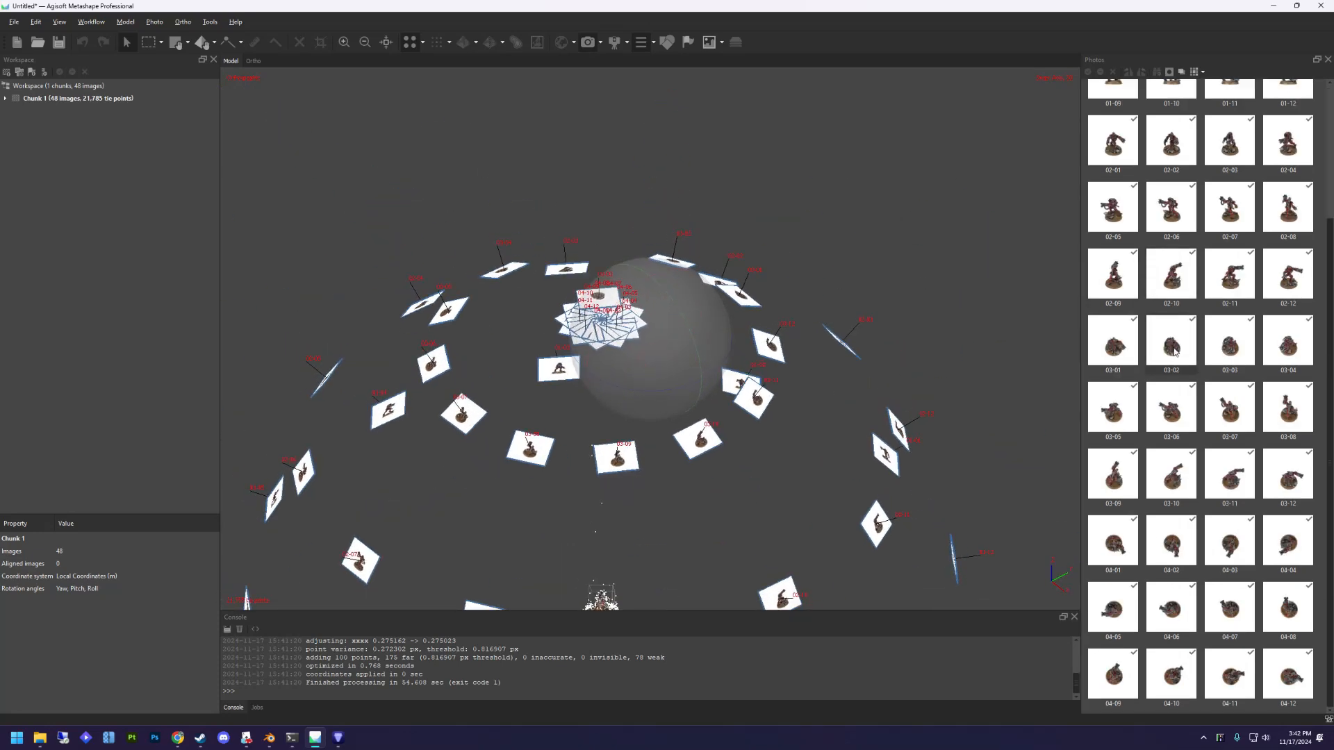
pyautogui.scroll(-2, 427, 358)
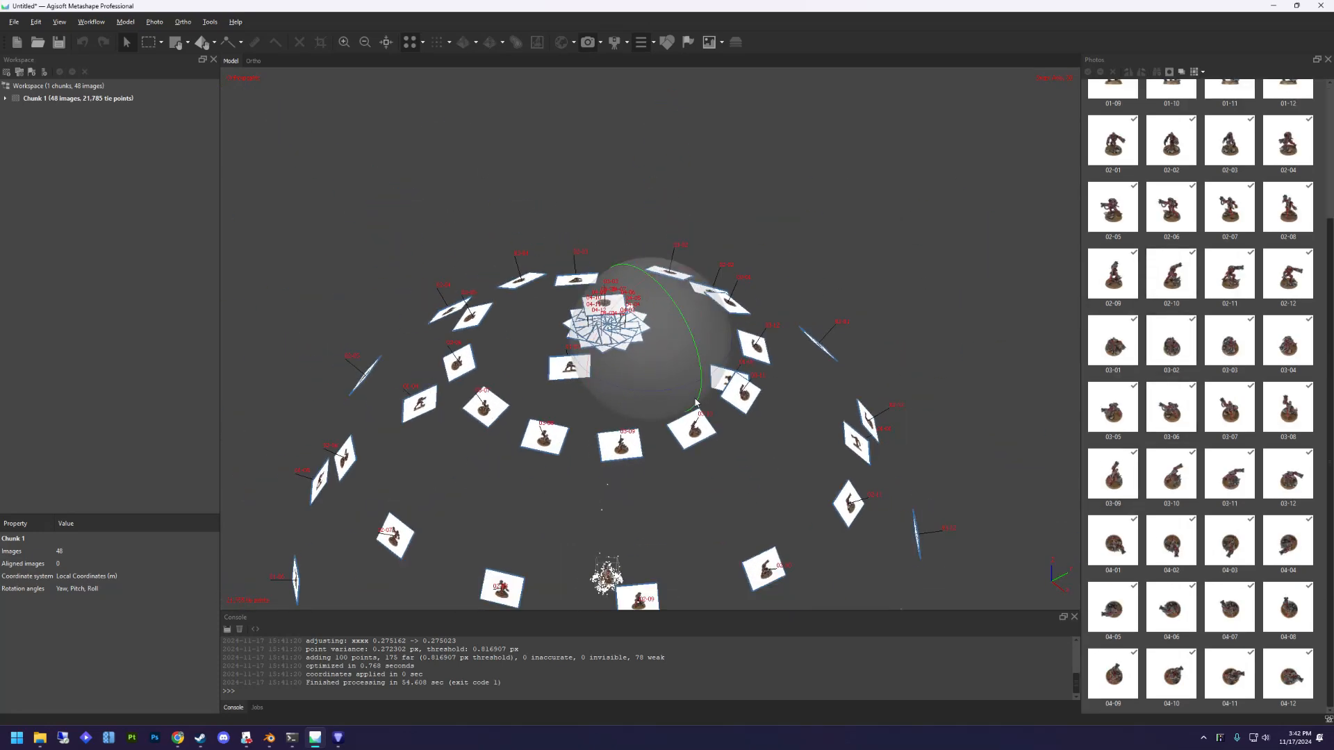
pyautogui.click(1112, 340)
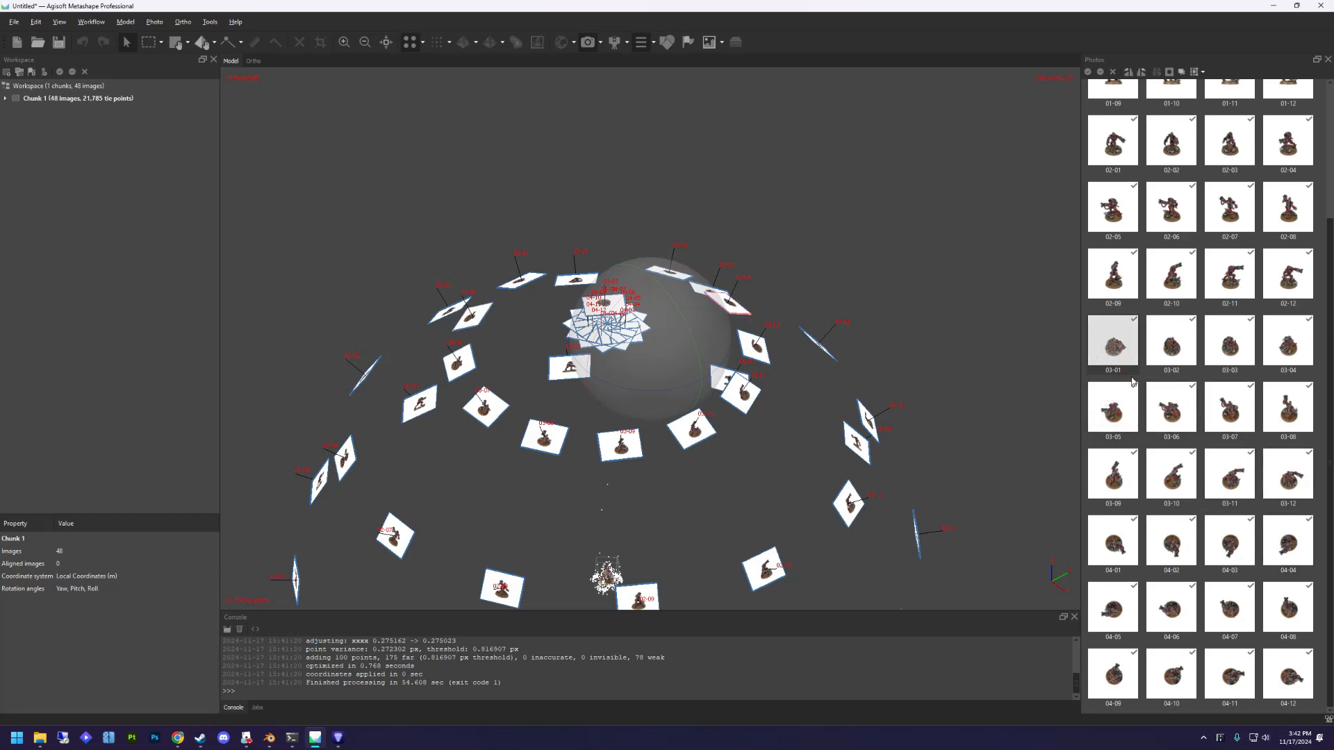
pyautogui.keyDown('shift'); pyautogui.click(1288, 476); pyautogui.keyUp('shift')
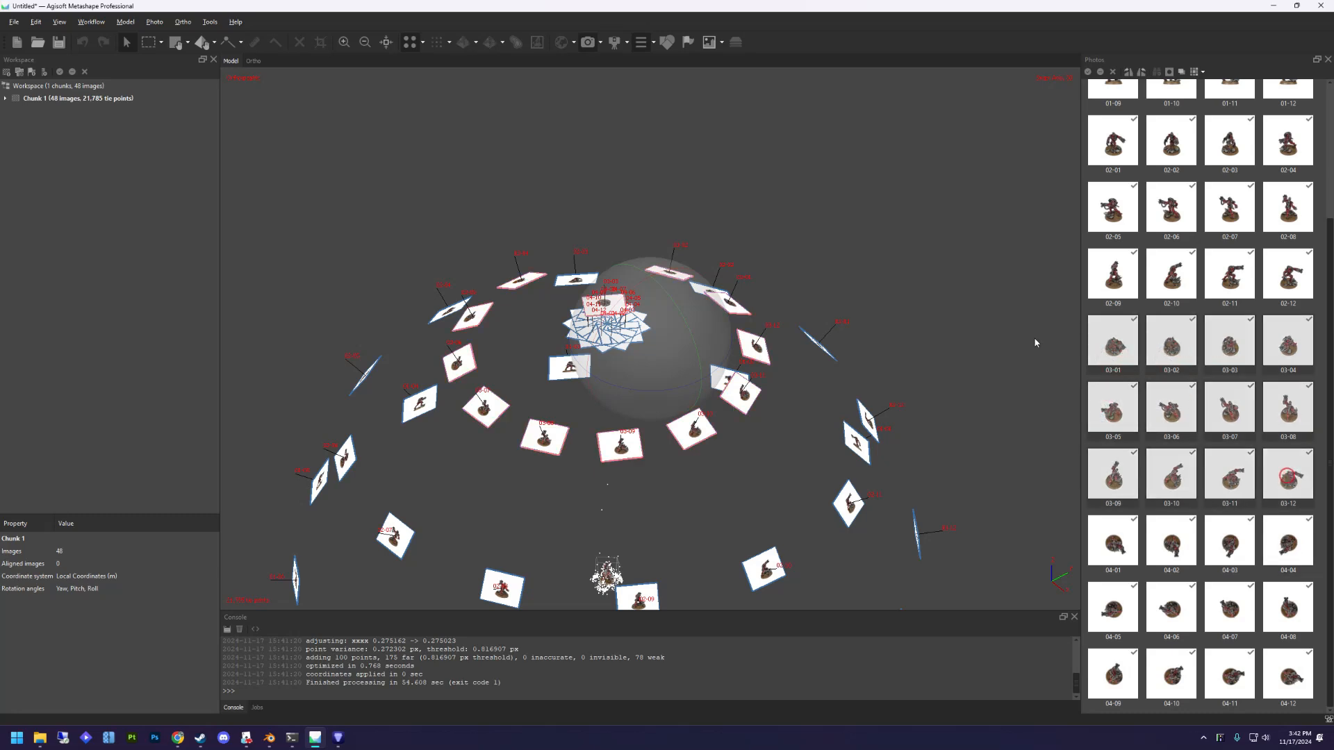
pyautogui.rightClick(1286, 475)
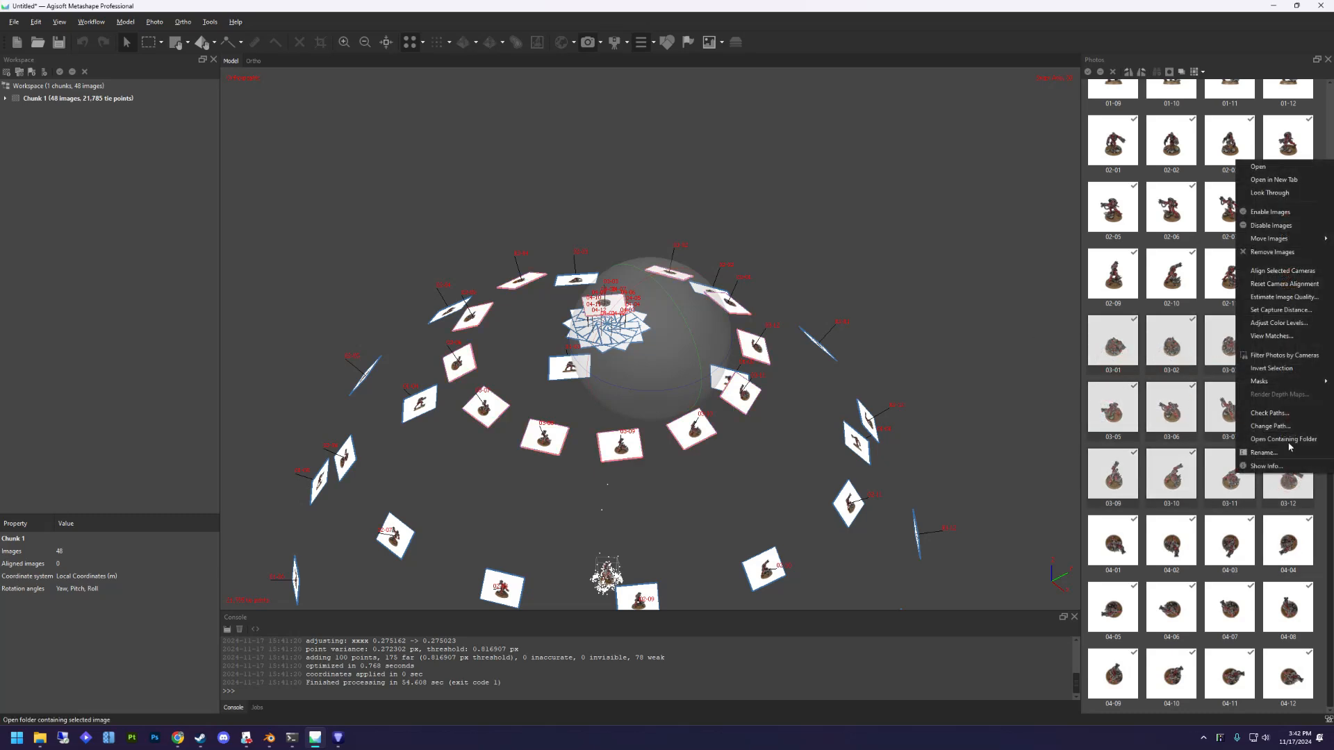
pyautogui.click(1274, 284)
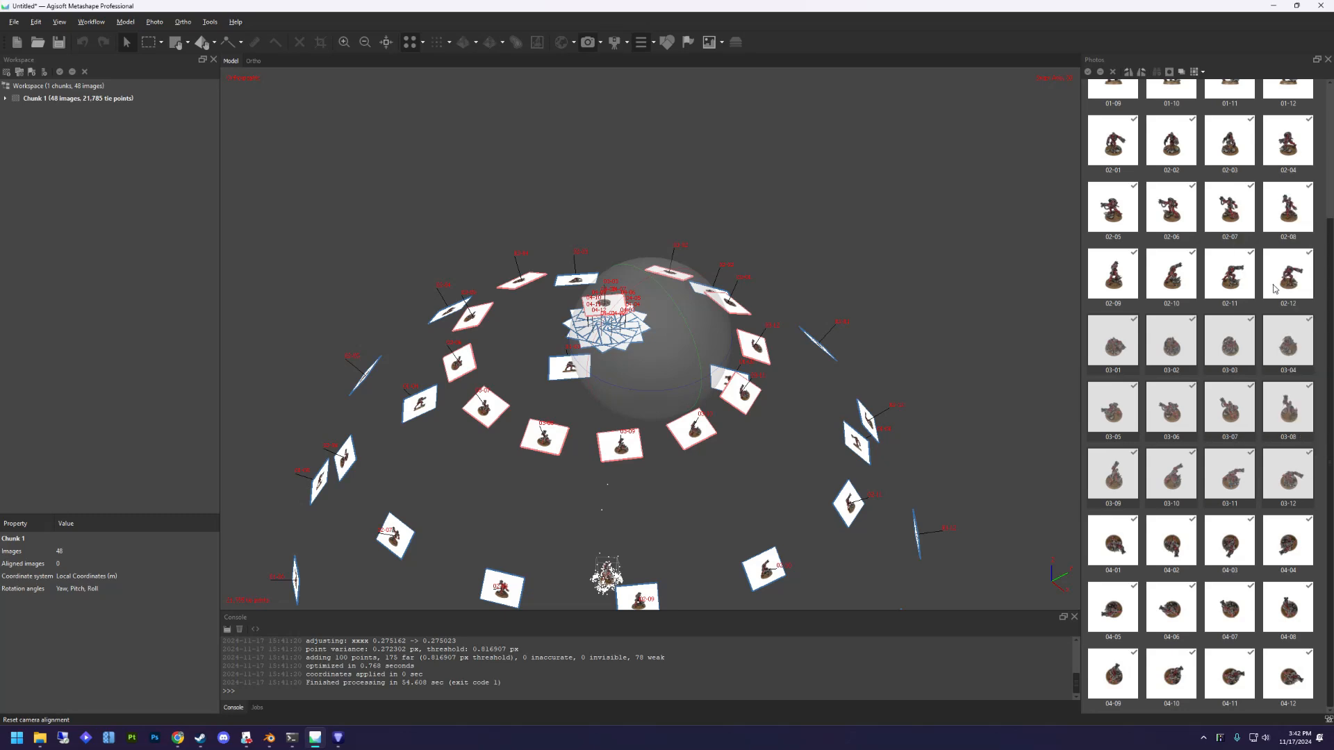
pyautogui.rightClick(1171, 350)
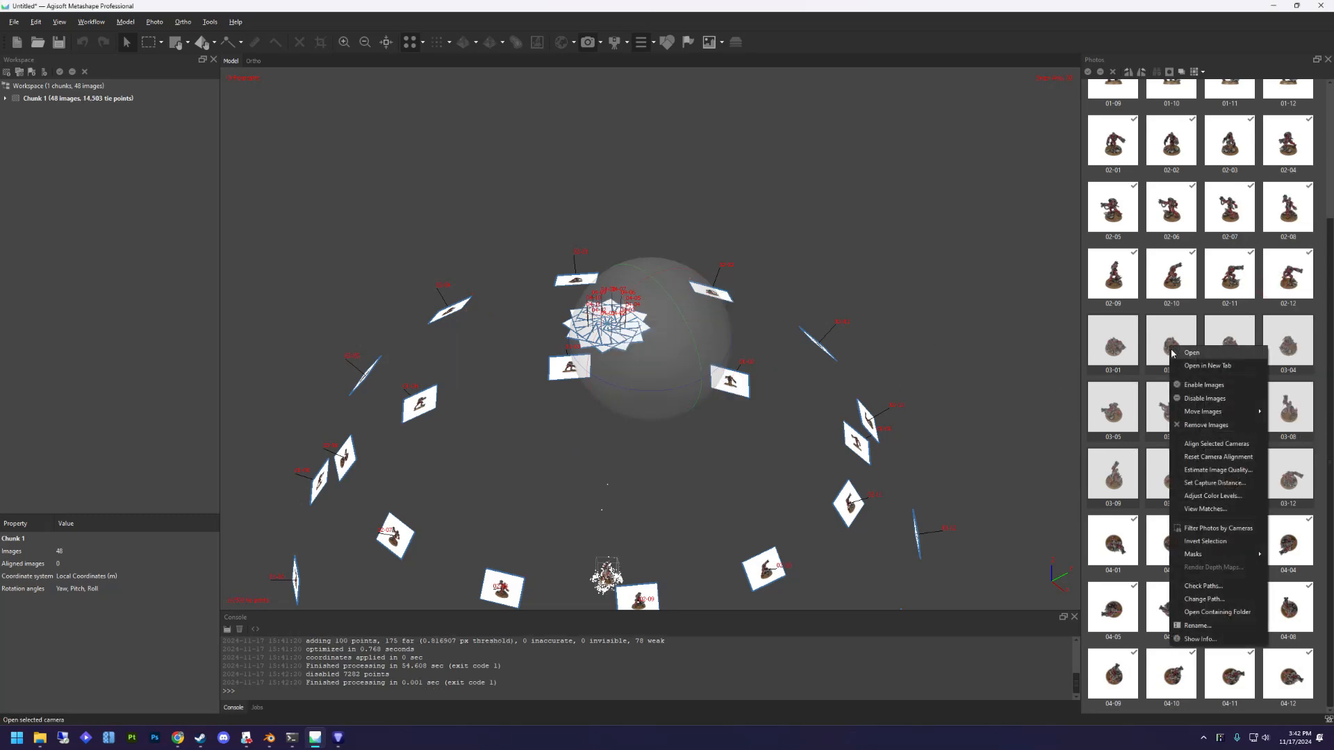
pyautogui.click(1215, 445)
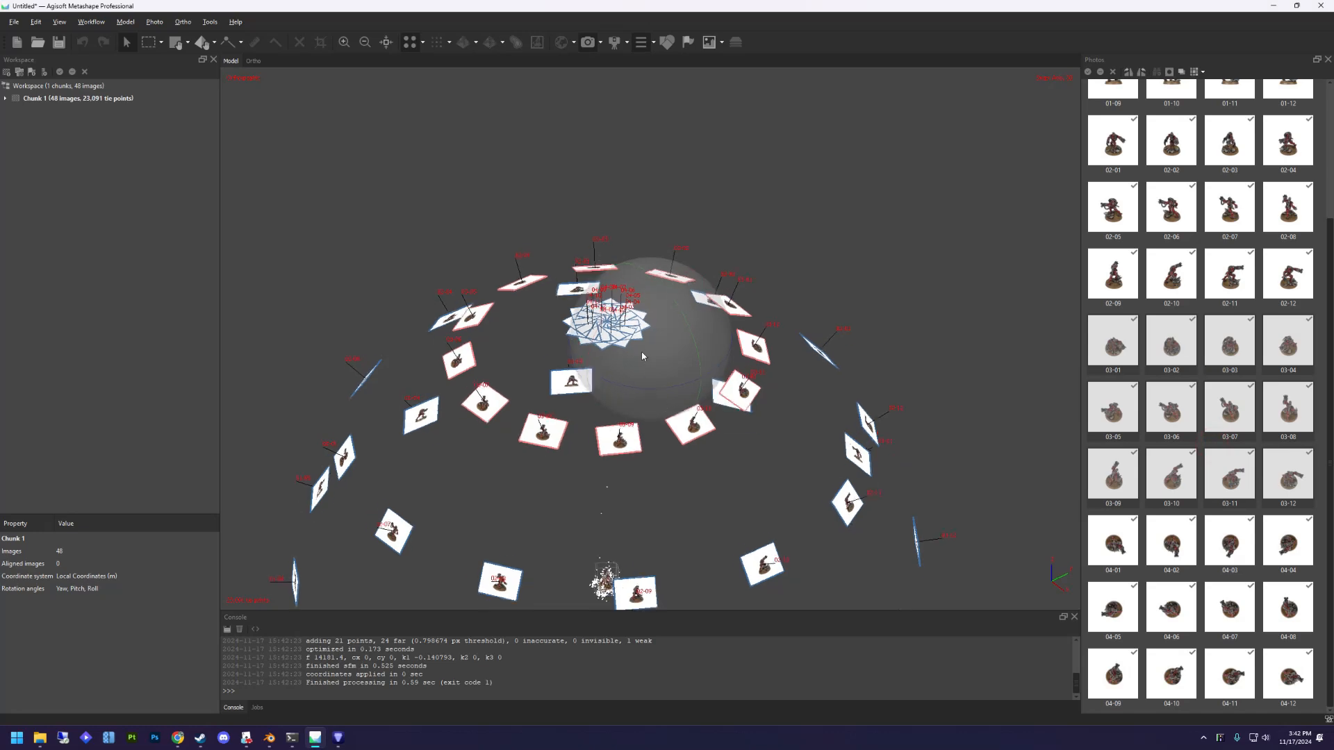
# Examine the rings of camera positions around the miniature's tie points from several angles to judge the realignment.
pyautogui.moveTo(642, 356); pyautogui.dragTo(619, 326)
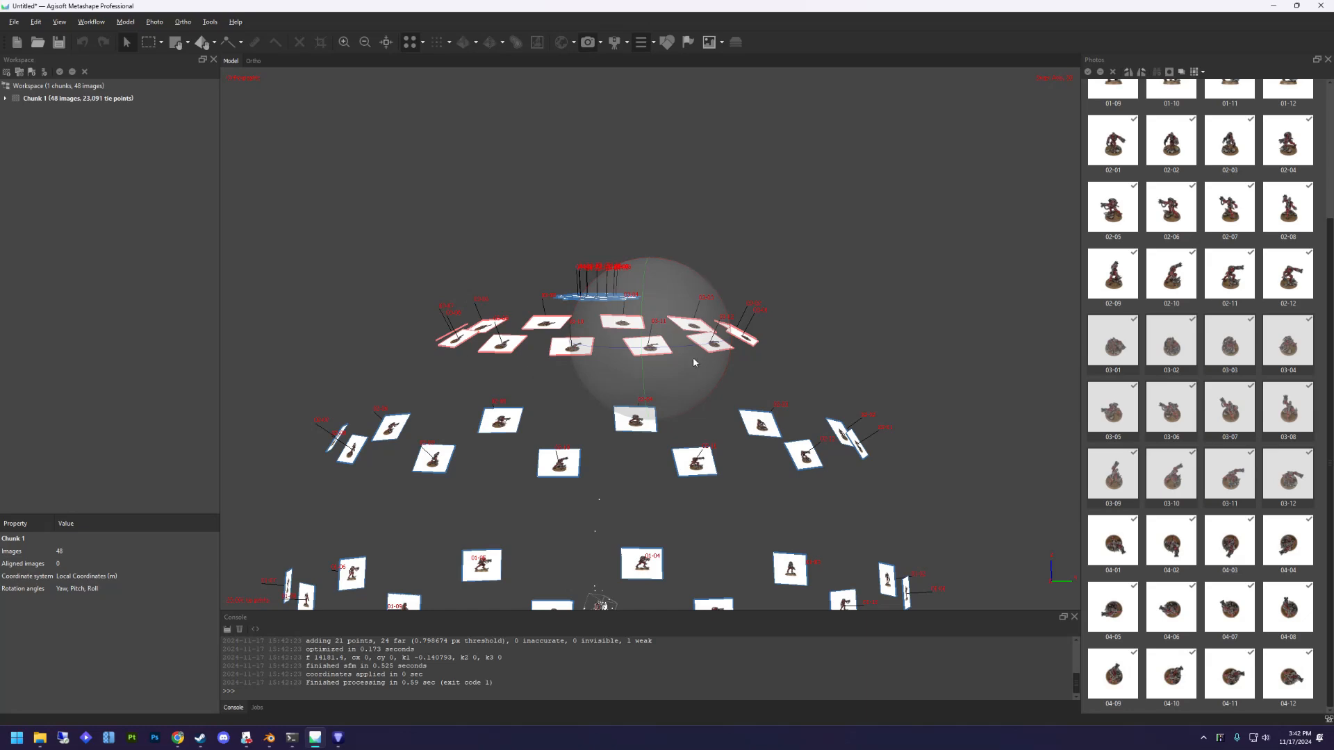
pyautogui.moveTo(636, 354); pyautogui.dragTo(682, 269)
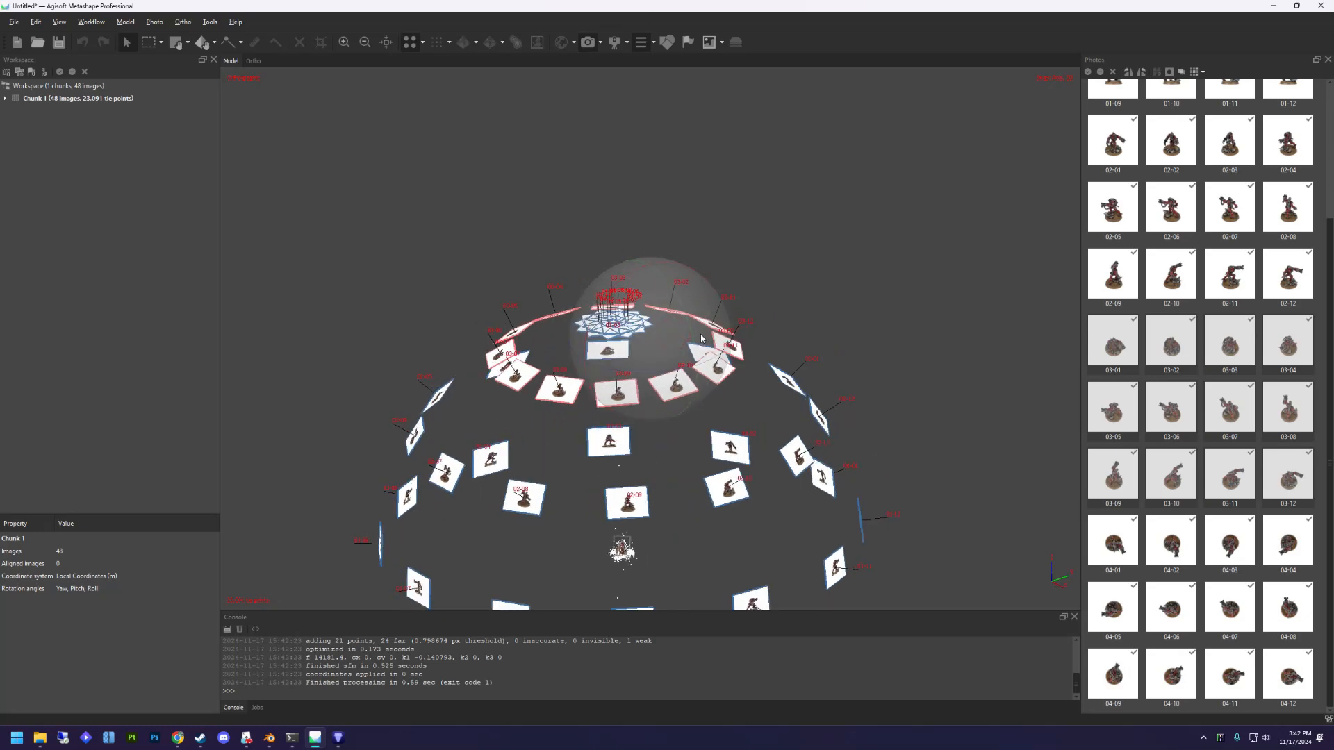
pyautogui.moveTo(669, 541); pyautogui.dragTo(604, 429)
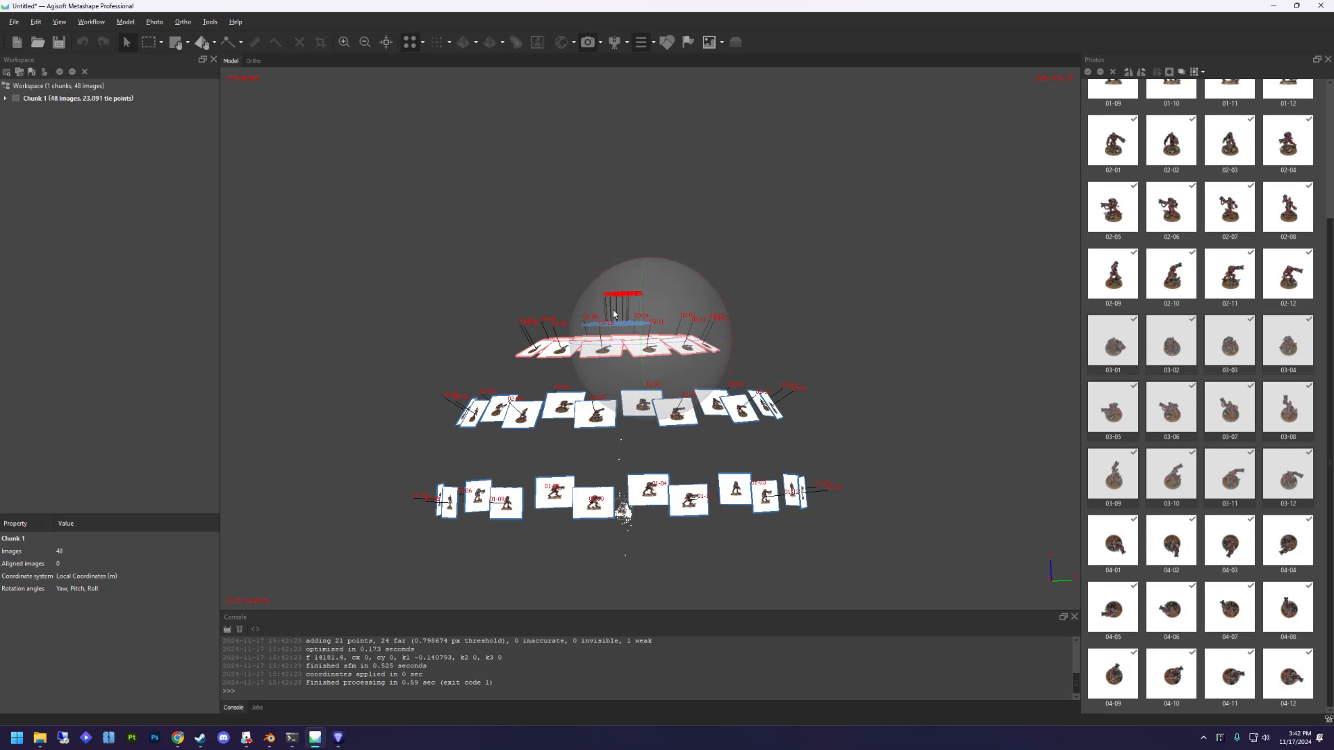
pyautogui.moveTo(616, 310); pyautogui.dragTo(639, 346)
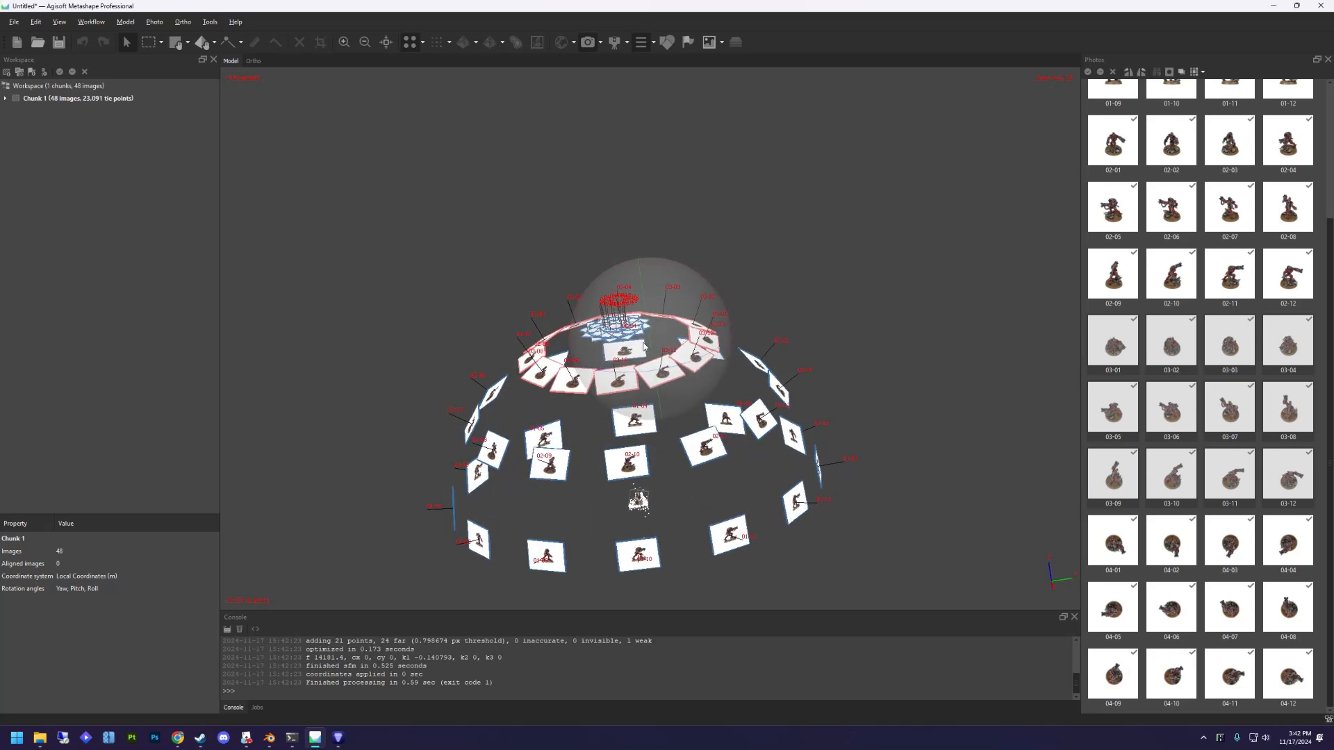
pyautogui.moveTo(631, 355); pyautogui.dragTo(660, 342, button='middle')
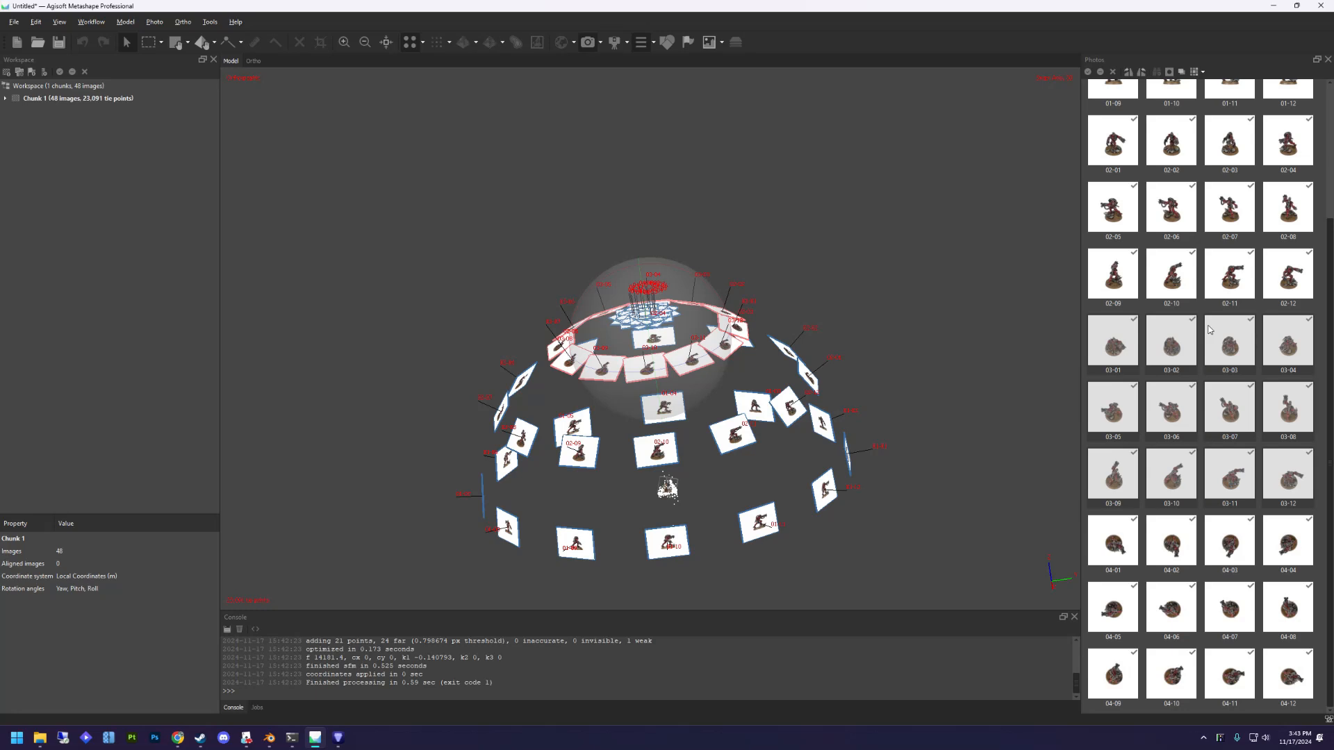
pyautogui.moveTo(661, 302); pyautogui.dragTo(663, 509)
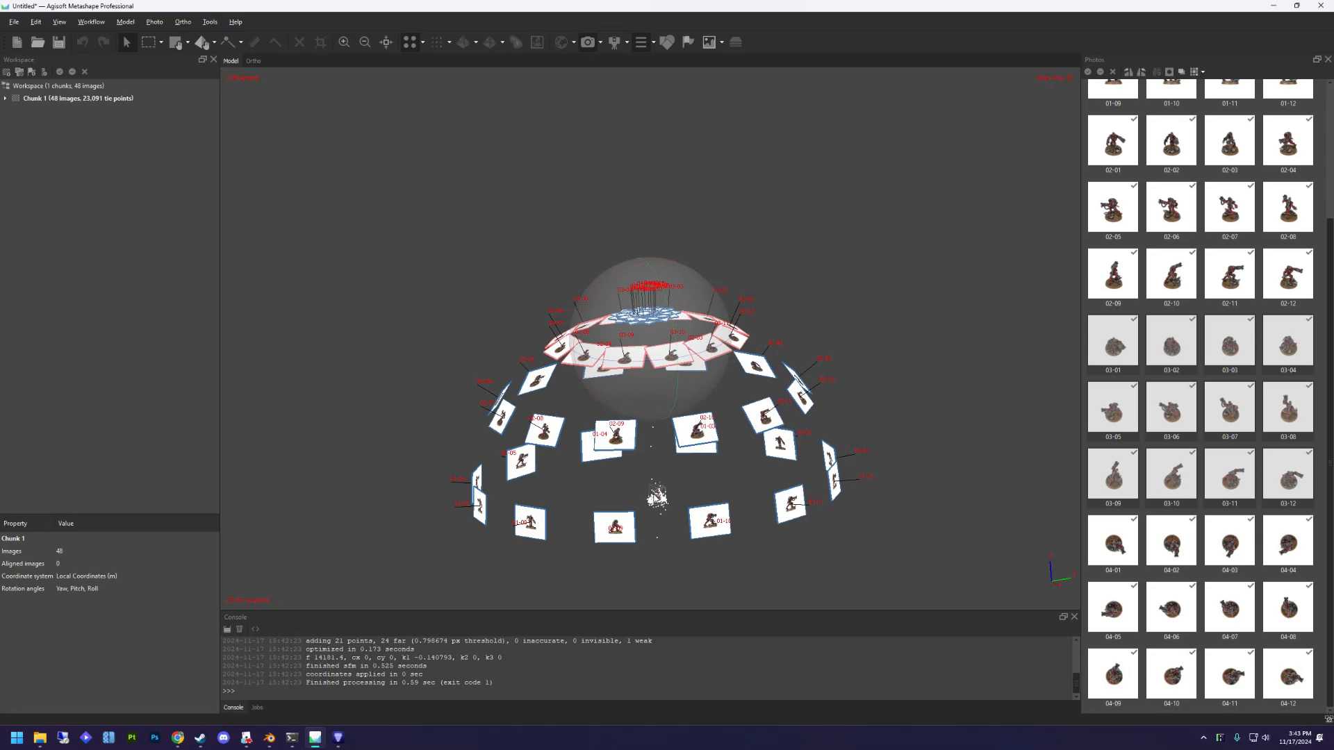
pyautogui.moveTo(655, 495)
pyautogui.mouseDown()
pyautogui.moveTo(664, 604)
pyautogui.moveTo(651, 495)
pyautogui.mouseUp()
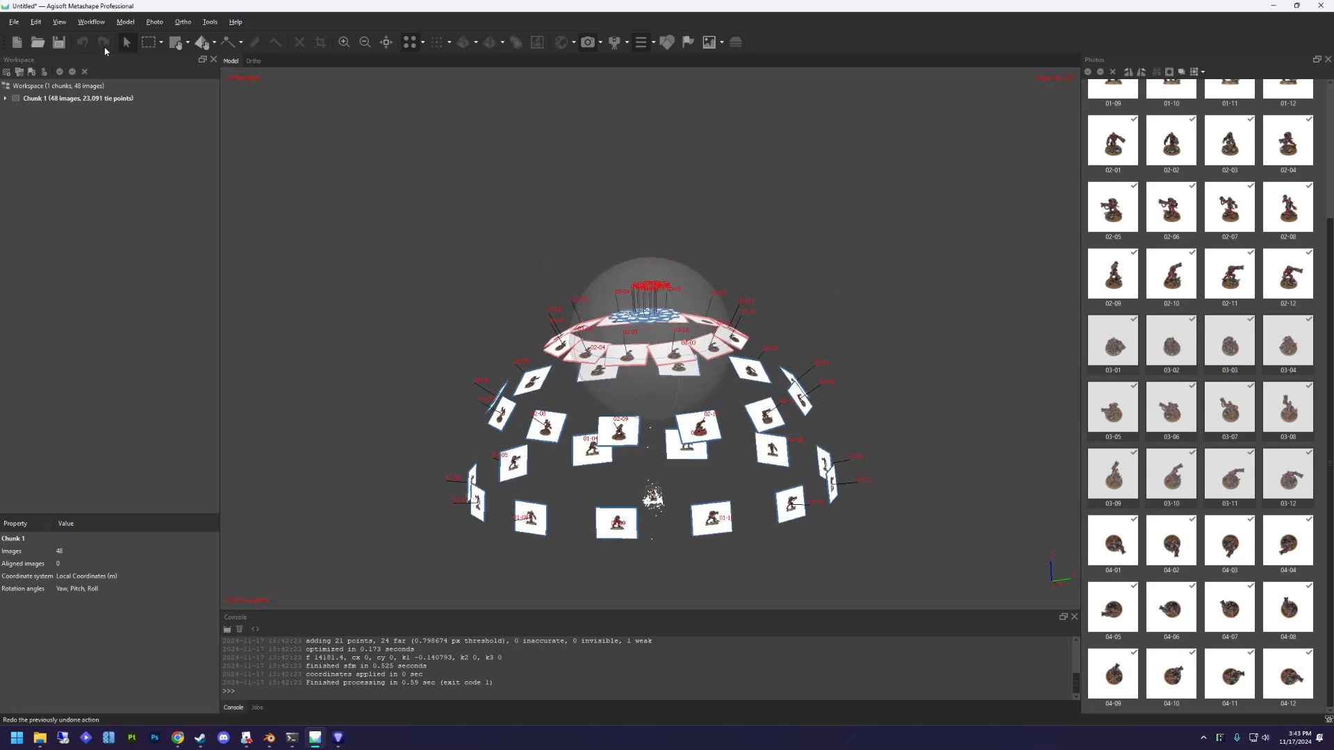
pyautogui.click(91, 22)
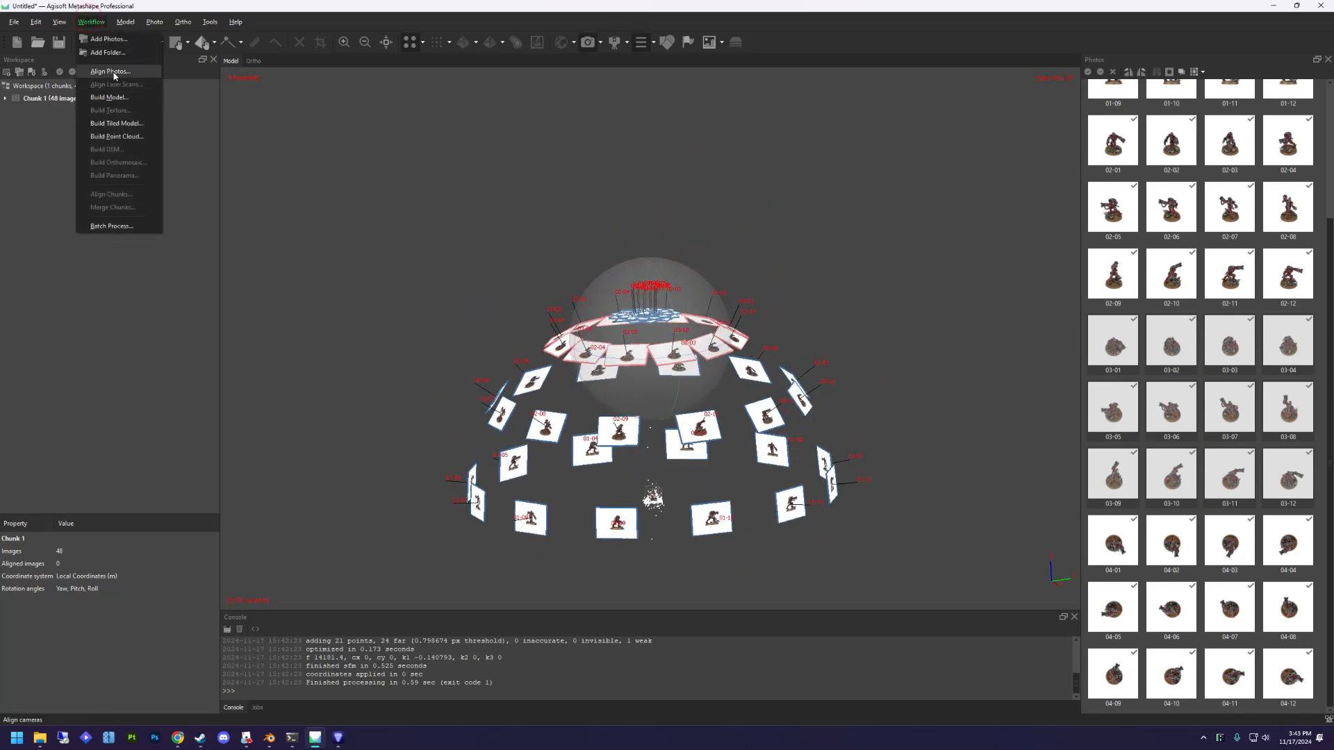
pyautogui.click(111, 97)
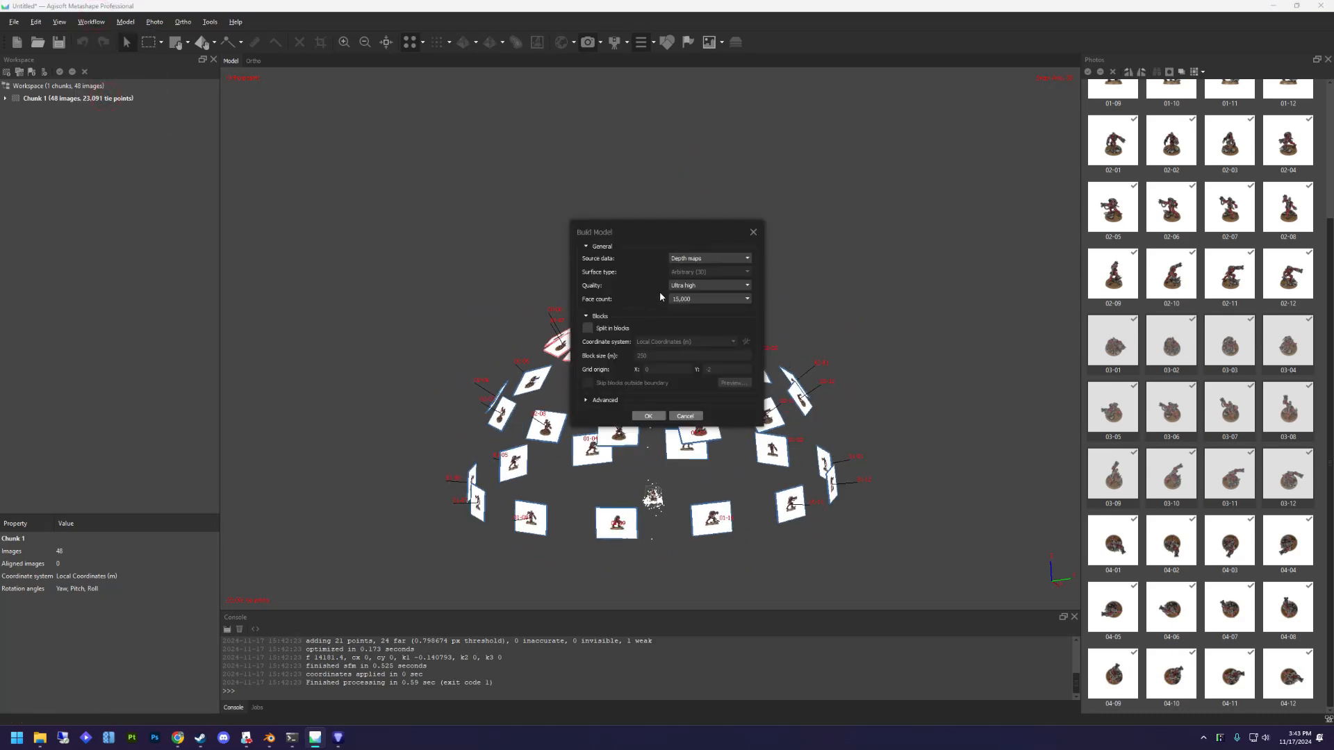
pyautogui.click(752, 232)
# Check in the Metashape preferences which GPU device is enabled for processing, and accept the settings.
pyautogui.click(210, 22)
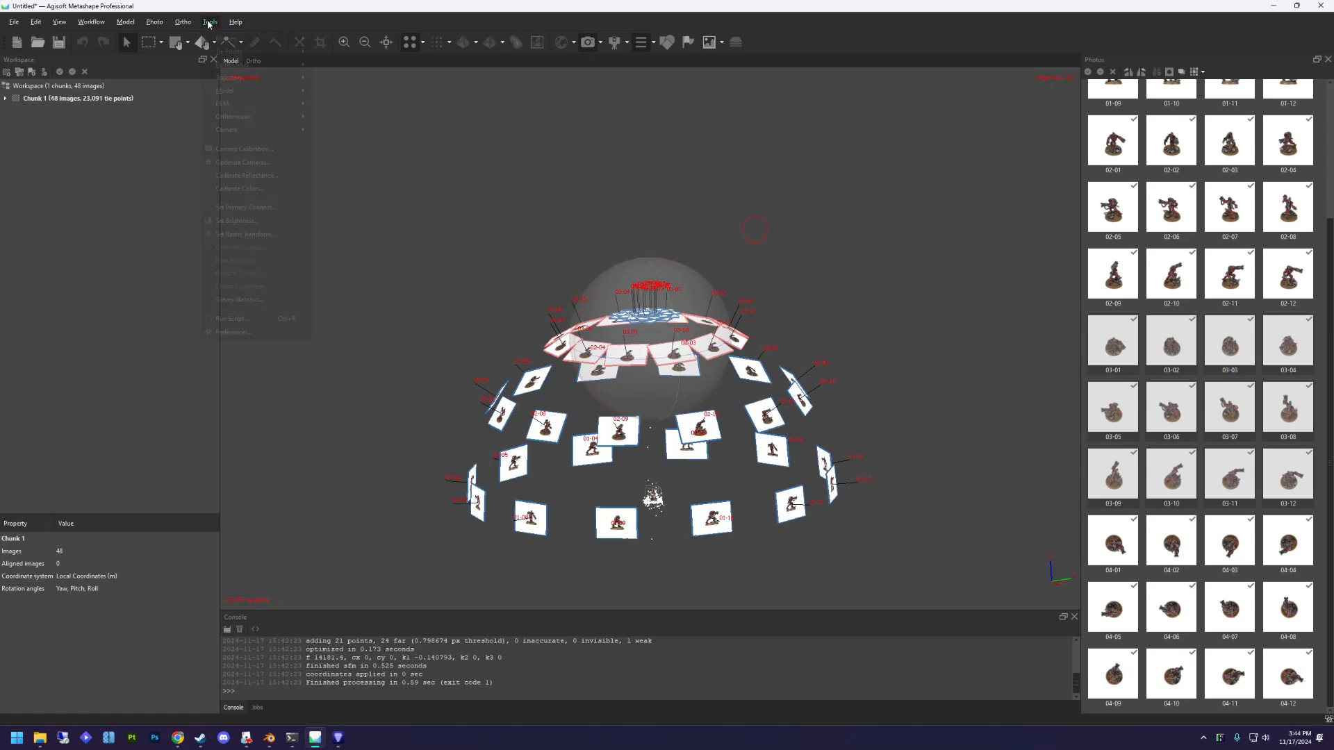
pyautogui.click(232, 332)
pyautogui.click(561, 212)
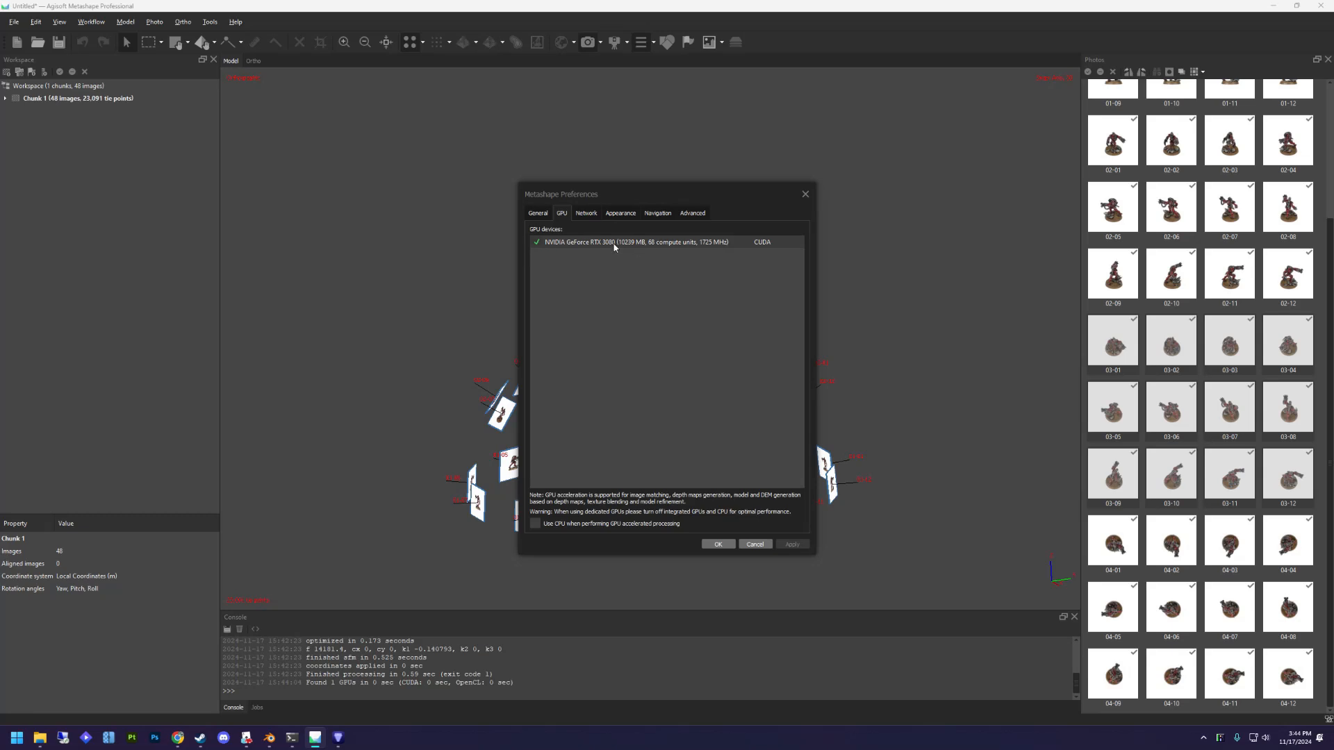
pyautogui.click(718, 544)
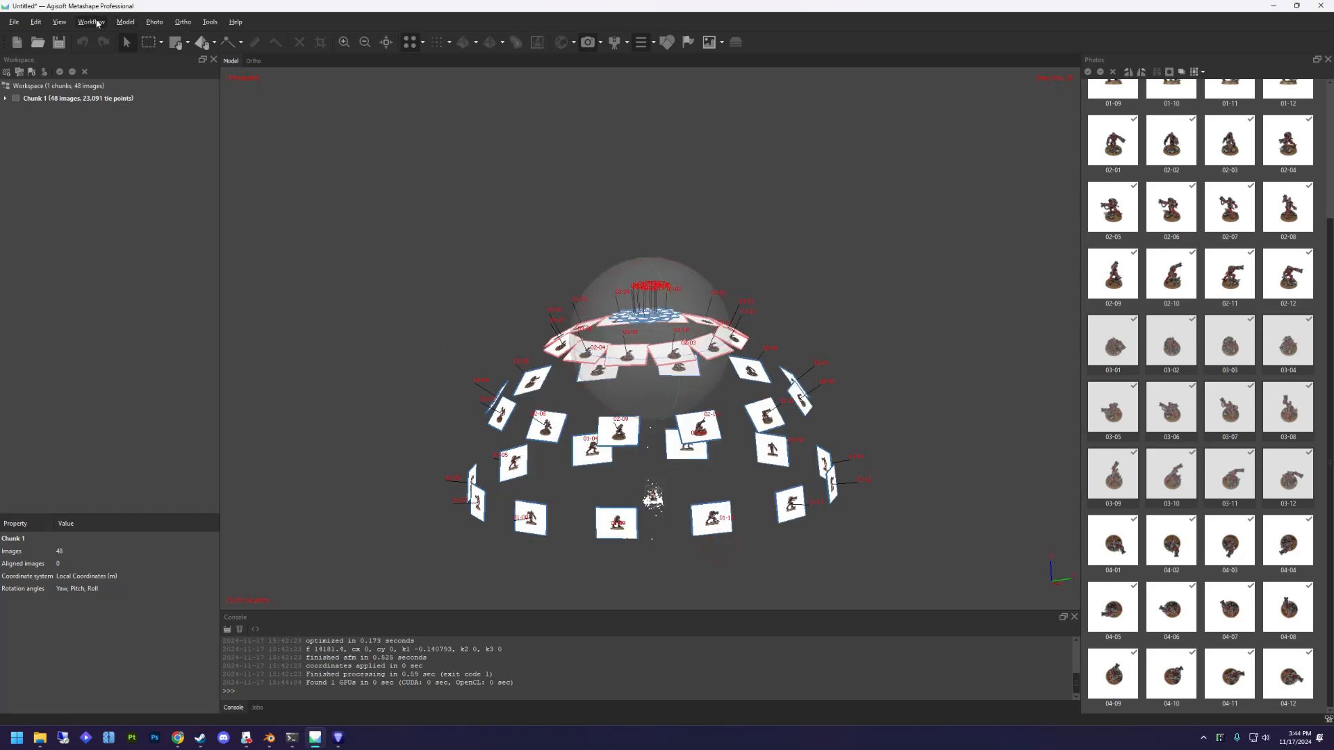
# Build a model from depth maps with Ultra high quality, a 15,000 face count and Mild depth filtering.
pyautogui.click(93, 22)
pyautogui.click(110, 102)
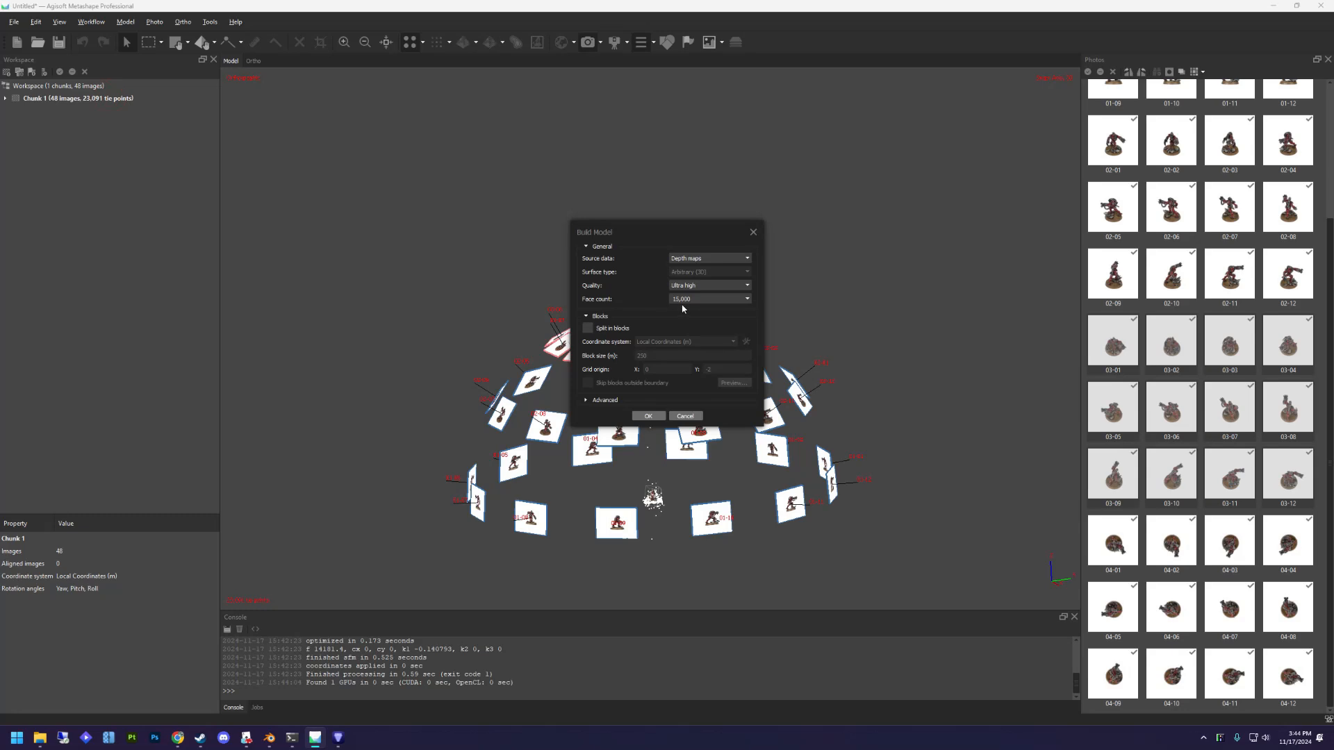
pyautogui.click(703, 257)
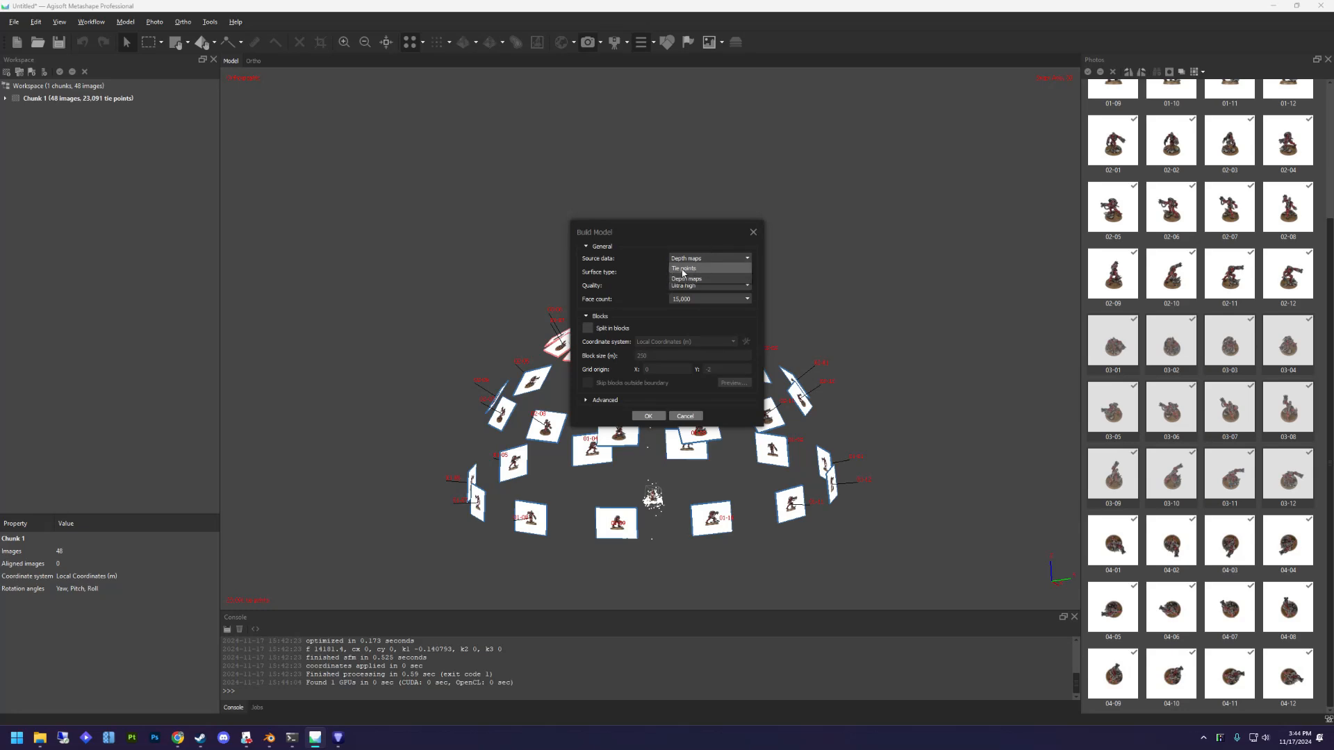
pyautogui.click(688, 278)
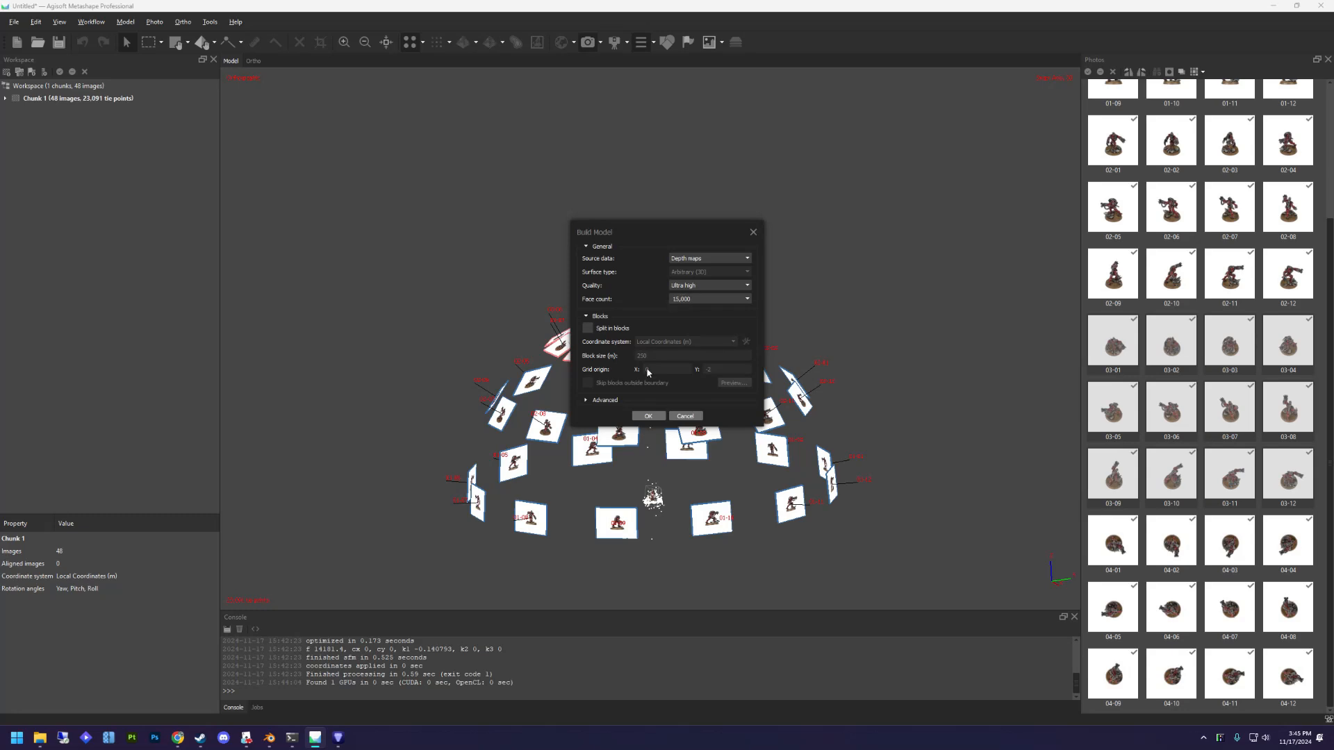
pyautogui.click(604, 400)
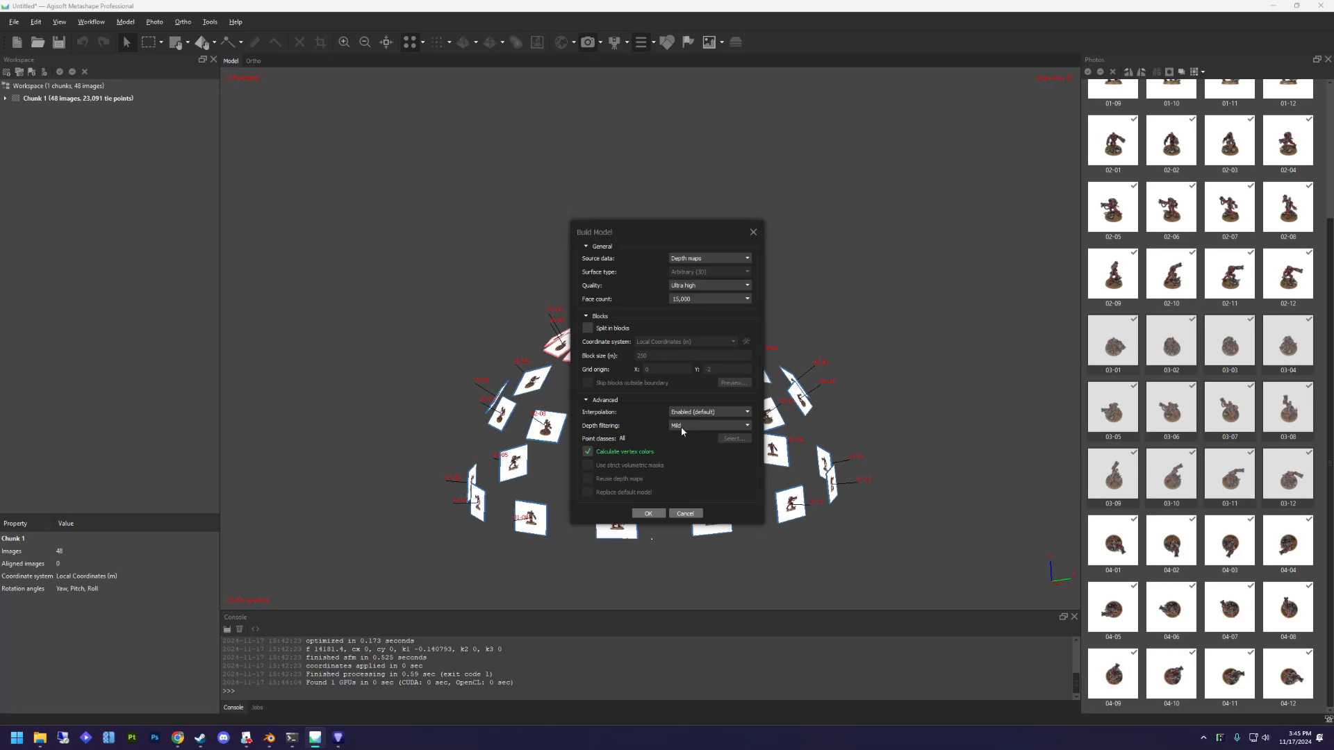
pyautogui.click(685, 425)
pyautogui.click(695, 426)
pyautogui.click(694, 425)
pyautogui.click(687, 444)
pyautogui.click(649, 514)
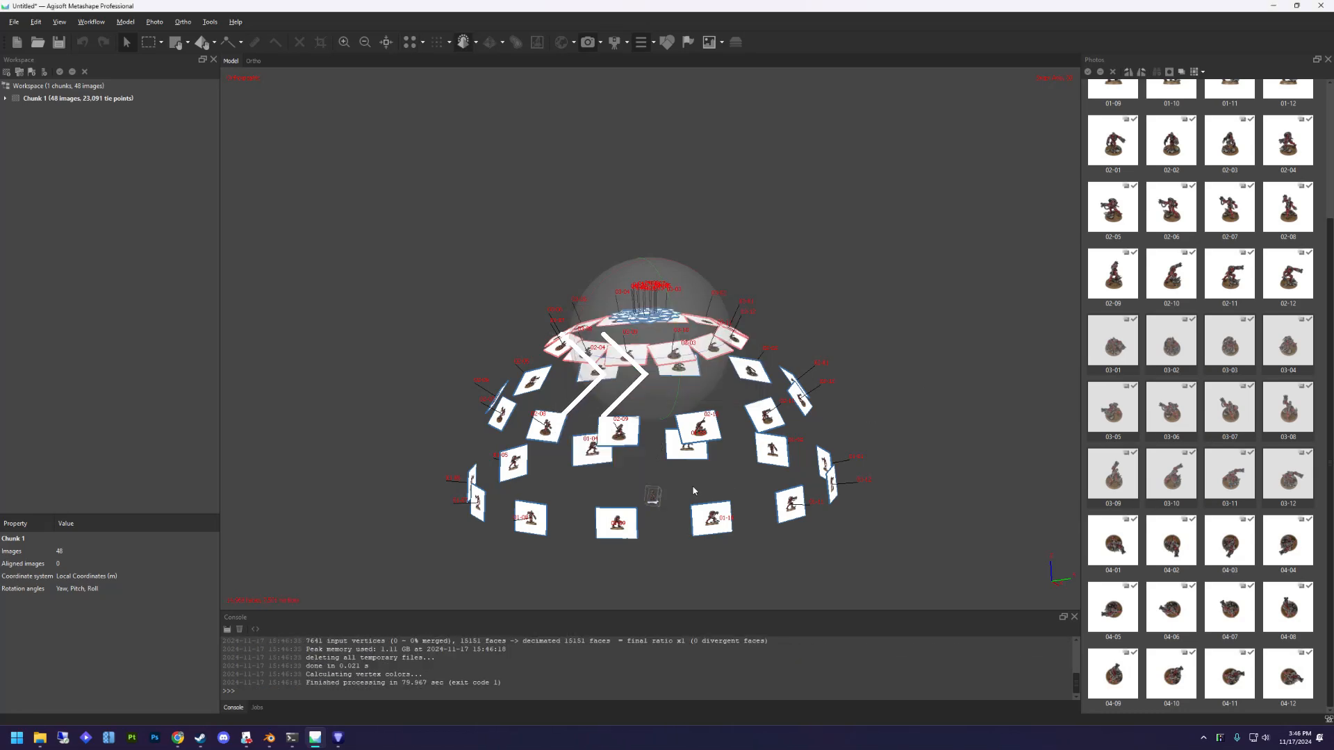
# Examine the generated mesh up close from several angles, including the figure, the gun arm and the surface around the base.
pyautogui.moveTo(661, 503); pyautogui.dragTo(654, 366)
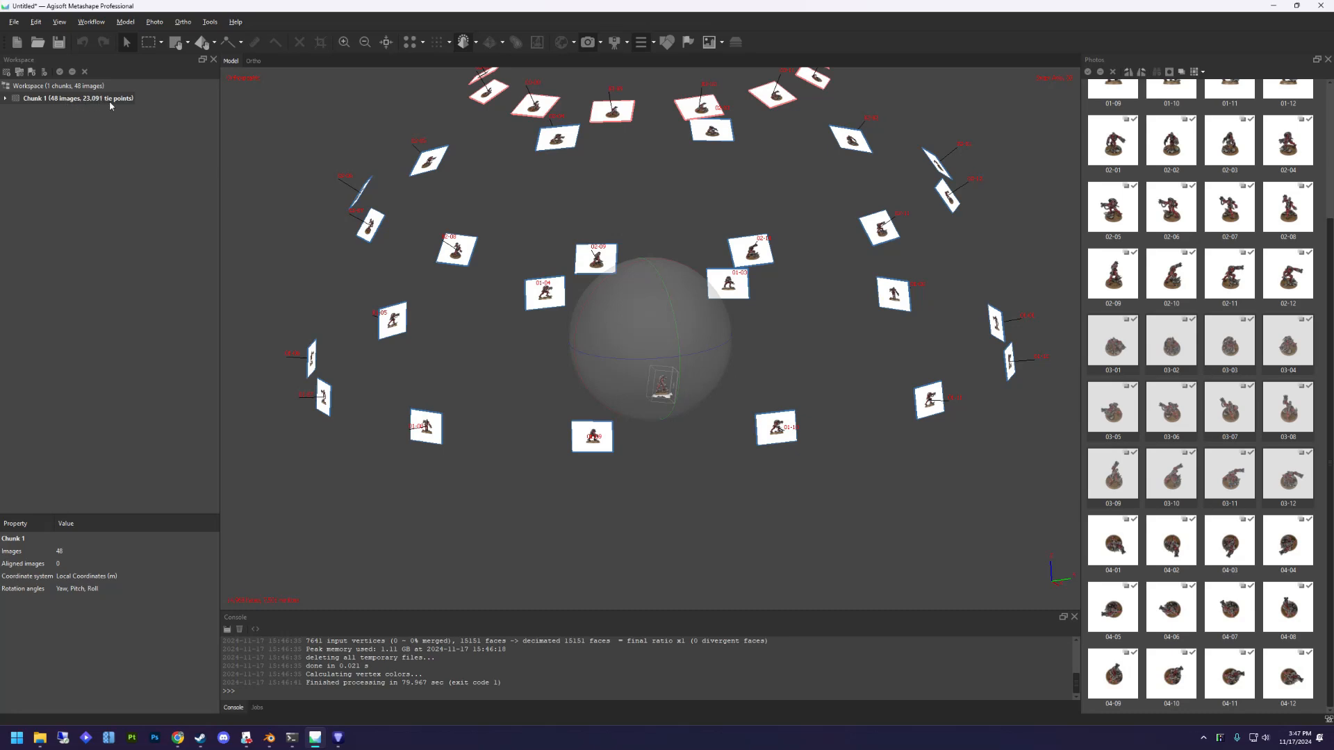
pyautogui.scroll(2, 1229, 209)
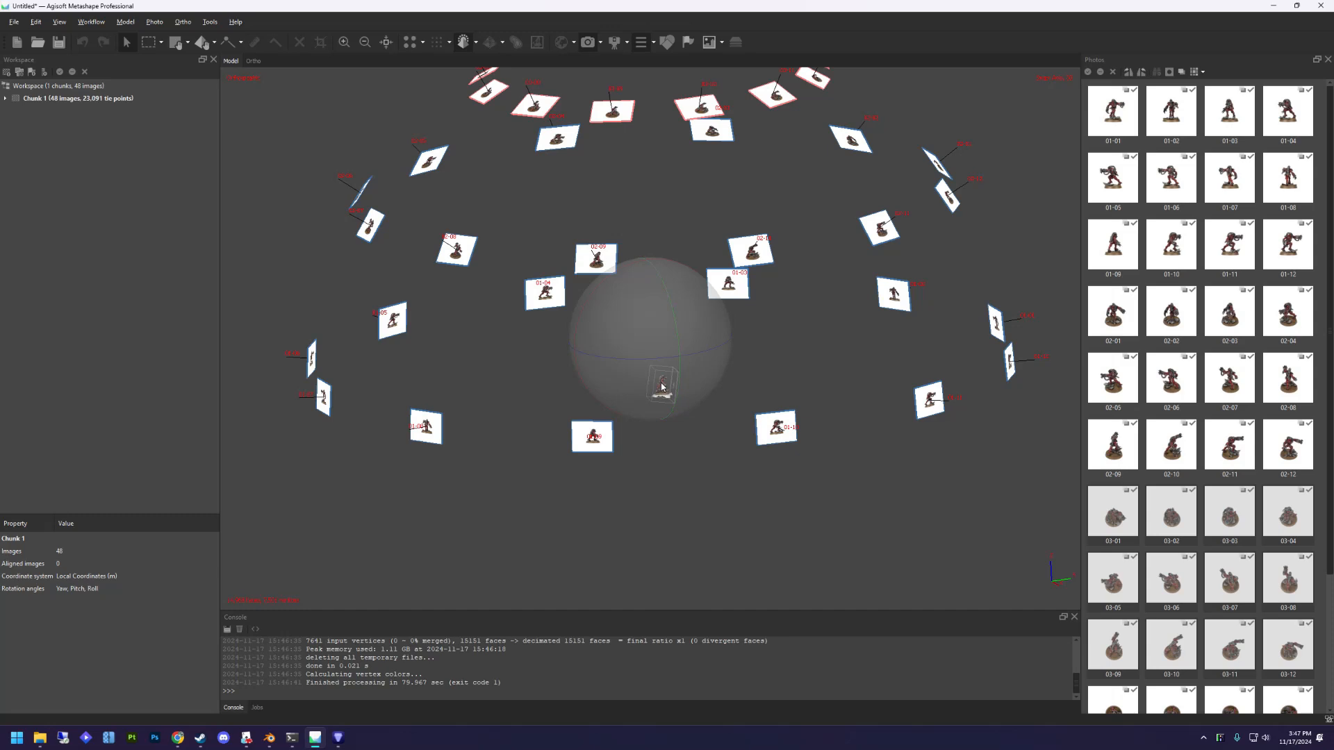
pyautogui.scroll(5, 653, 361)
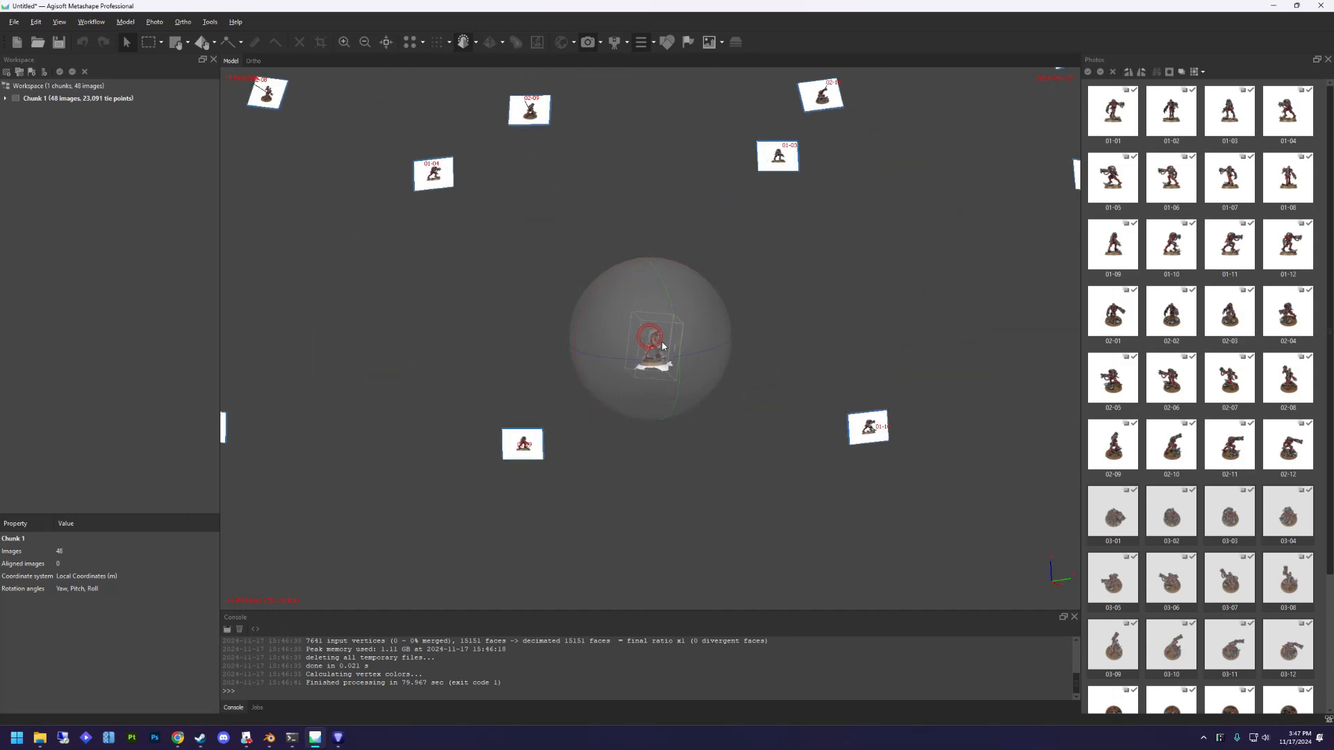
pyautogui.scroll(5, 662, 346)
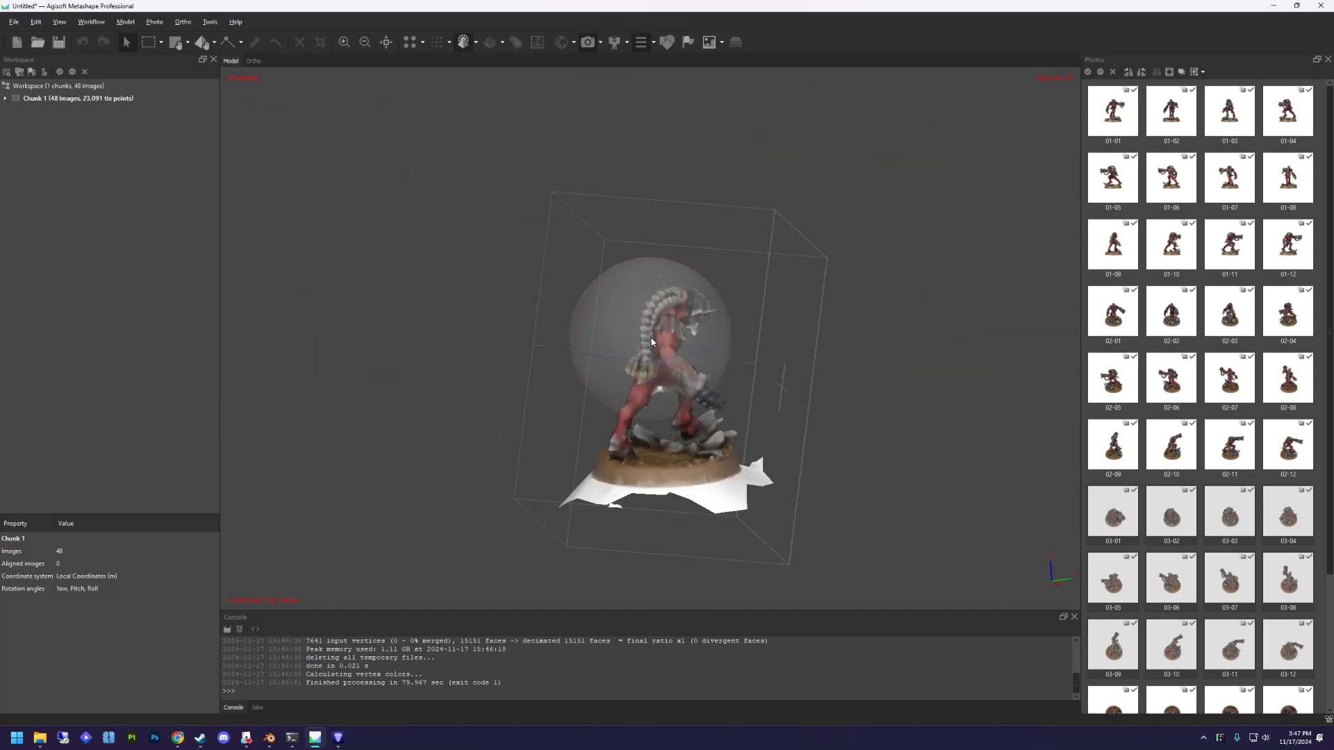
pyautogui.scroll(-3, 659, 342)
pyautogui.moveTo(660, 337); pyautogui.dragTo(582, 350)
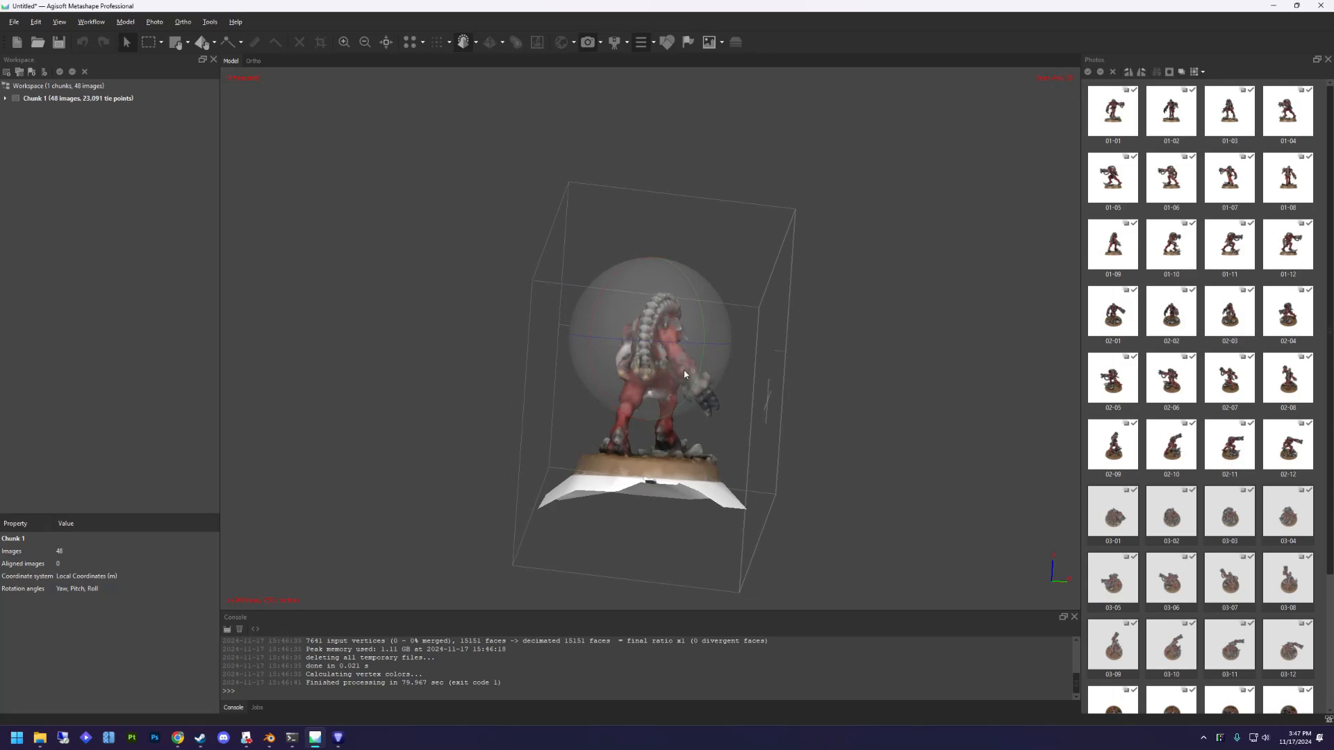
pyautogui.moveTo(685, 374); pyautogui.dragTo(645, 422)
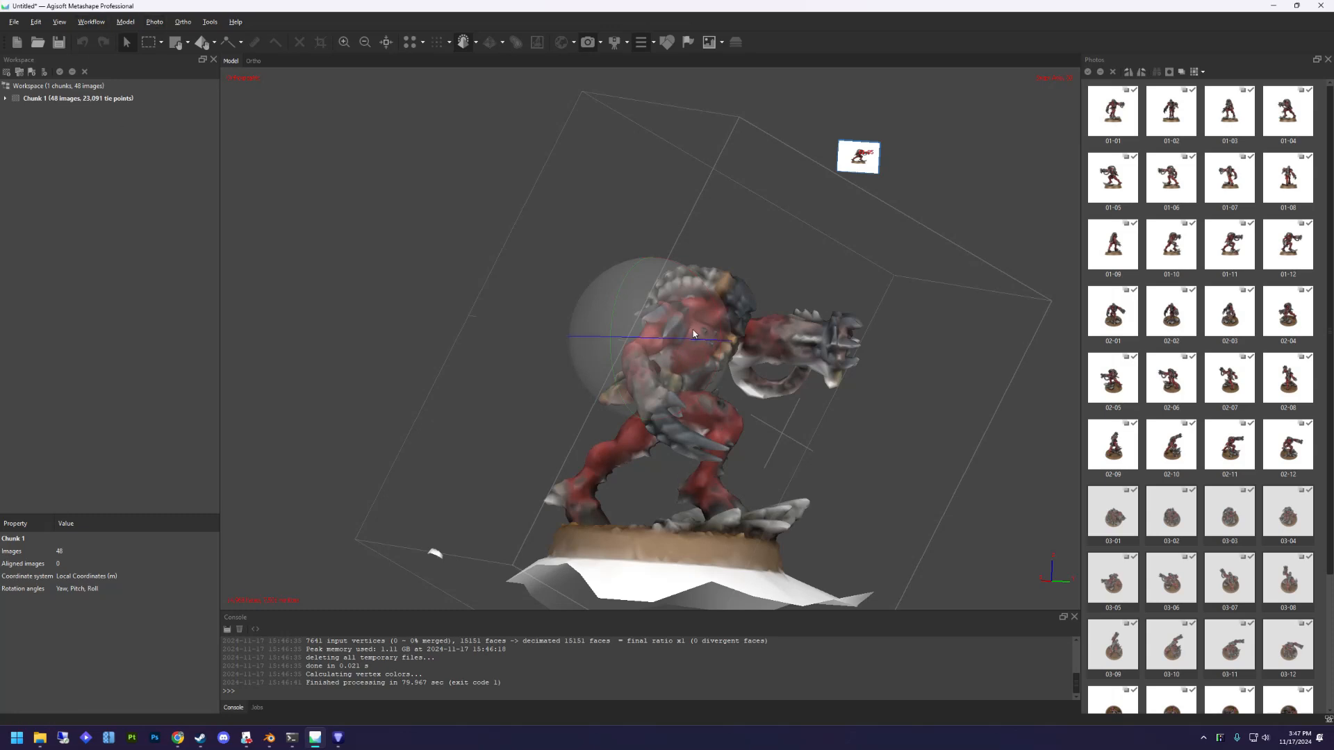
pyautogui.moveTo(693, 334); pyautogui.dragTo(644, 326)
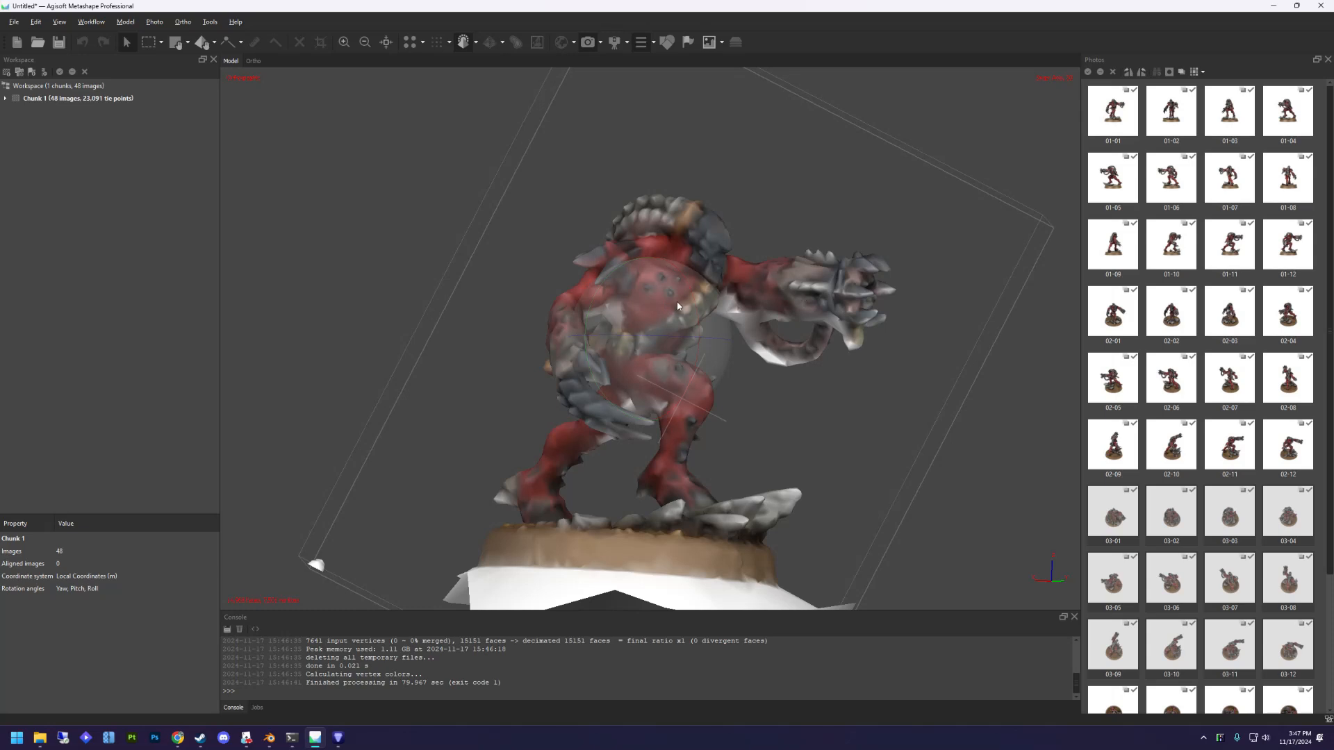
pyautogui.moveTo(672, 314)
pyautogui.mouseDown()
pyautogui.moveTo(641, 334)
pyautogui.moveTo(655, 284)
pyautogui.mouseUp()
pyautogui.moveTo(672, 332); pyautogui.dragTo(600, 289)
pyautogui.moveTo(666, 316); pyautogui.dragTo(661, 302)
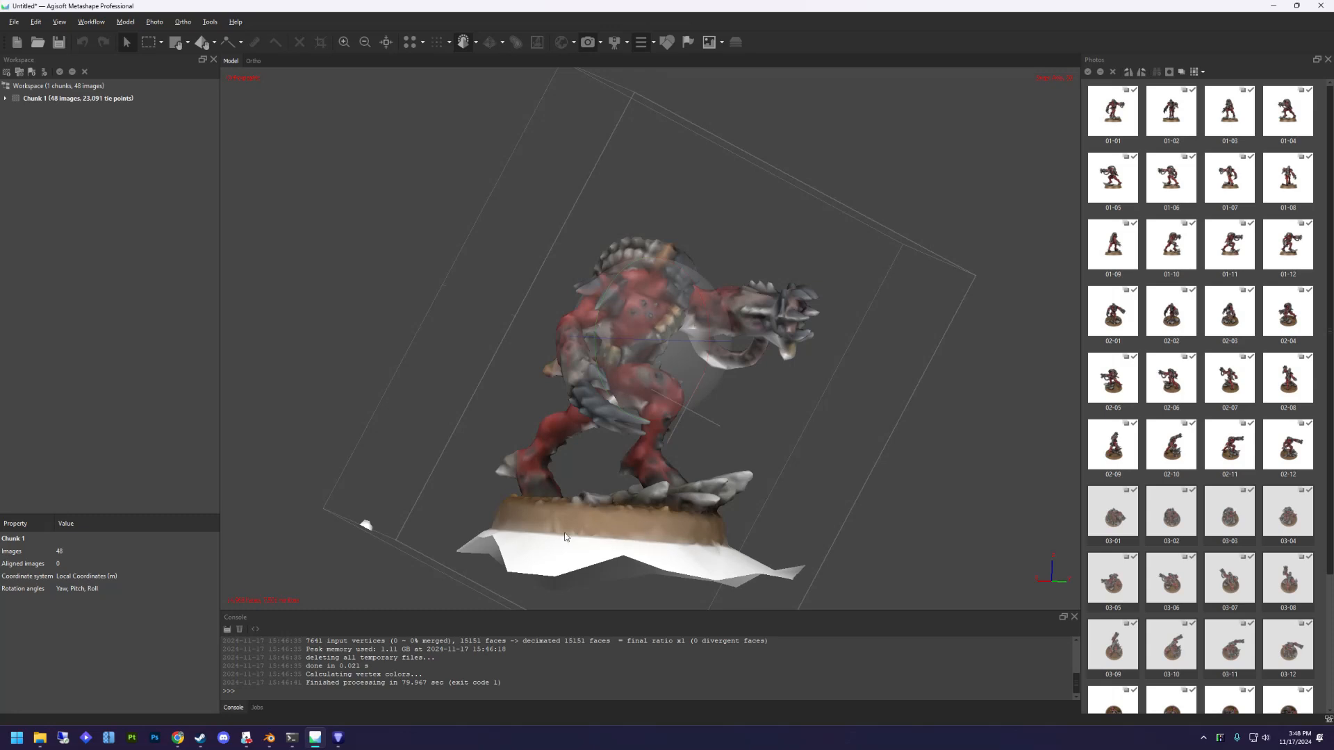
pyautogui.moveTo(675, 334); pyautogui.dragTo(671, 330)
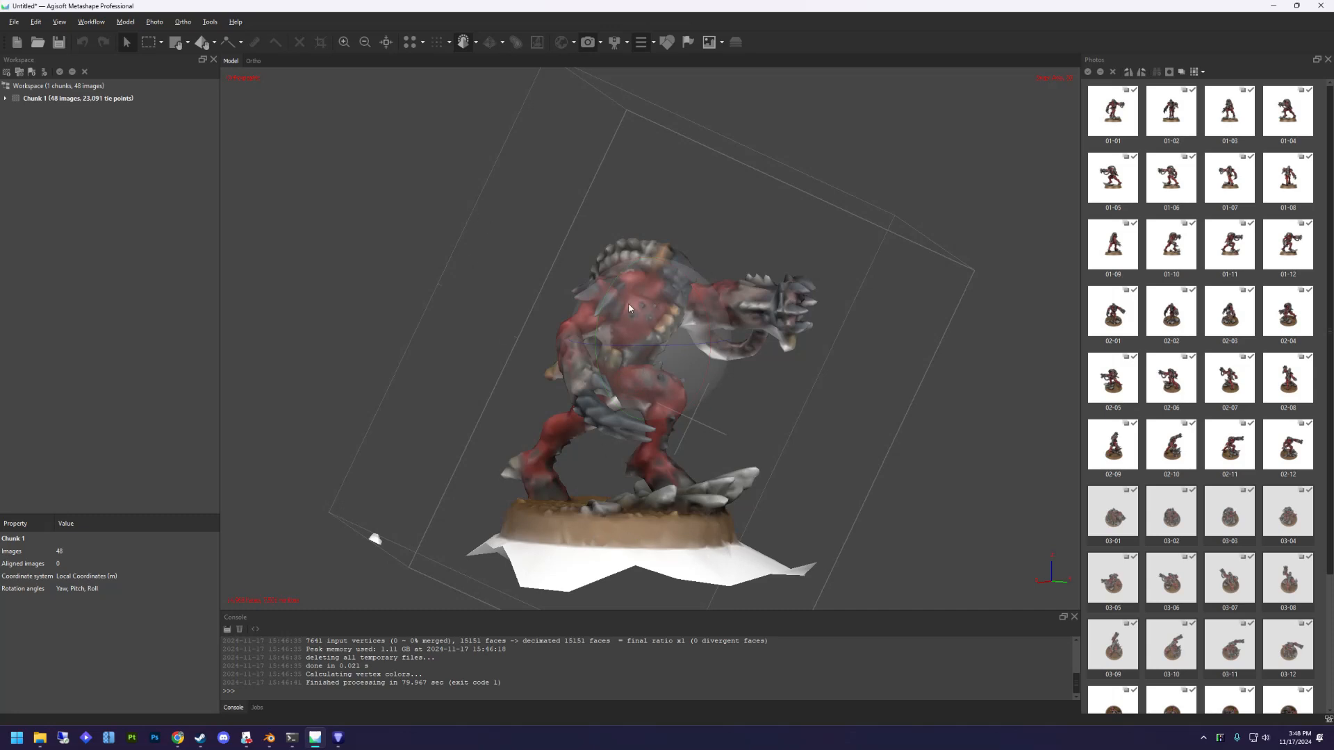
pyautogui.moveTo(628, 302); pyautogui.dragTo(652, 376)
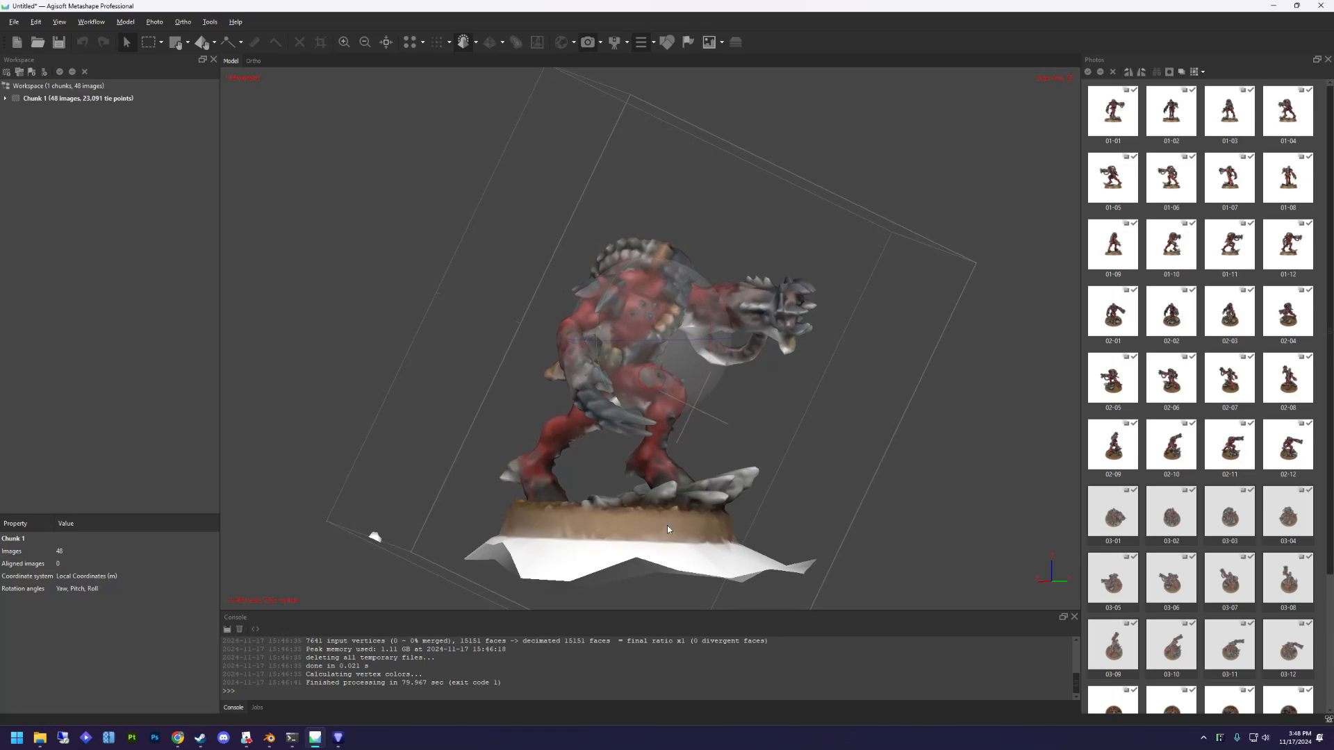
pyautogui.moveTo(635, 451); pyautogui.dragTo(674, 321)
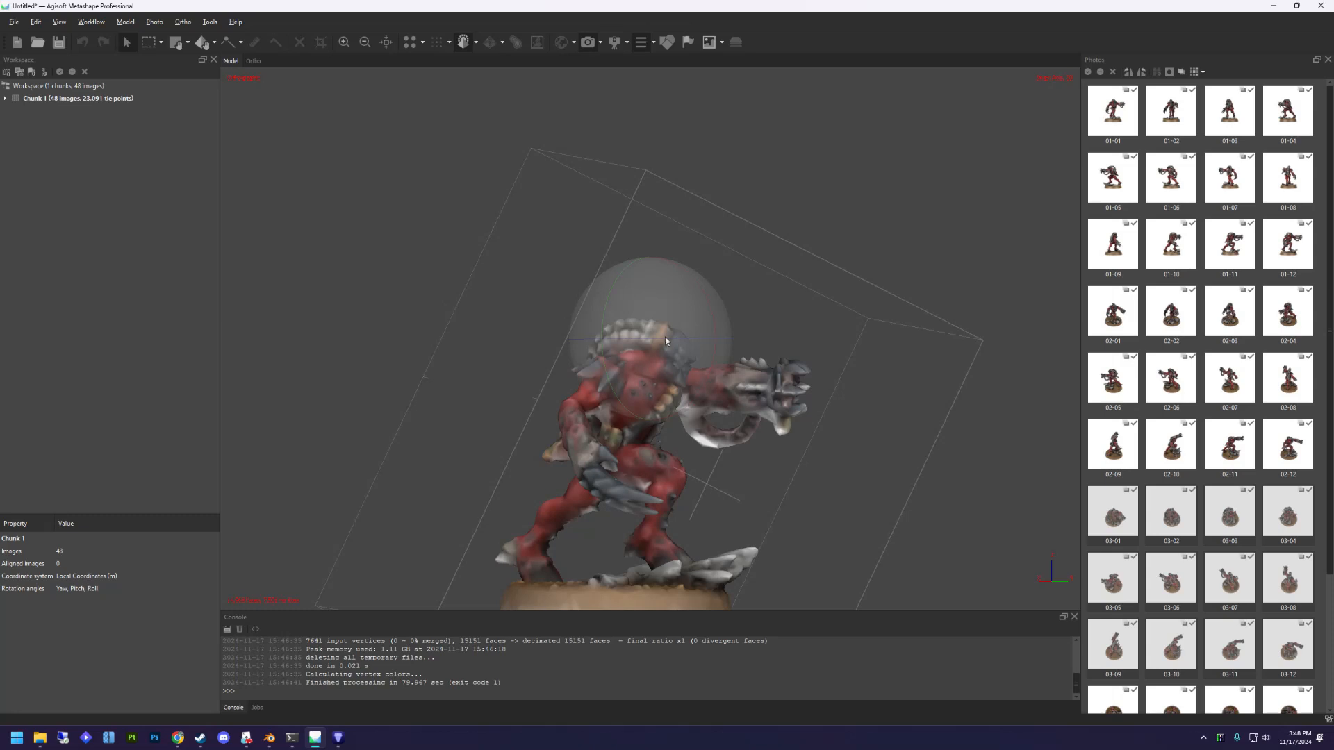
pyautogui.moveTo(665, 336); pyautogui.dragTo(669, 330)
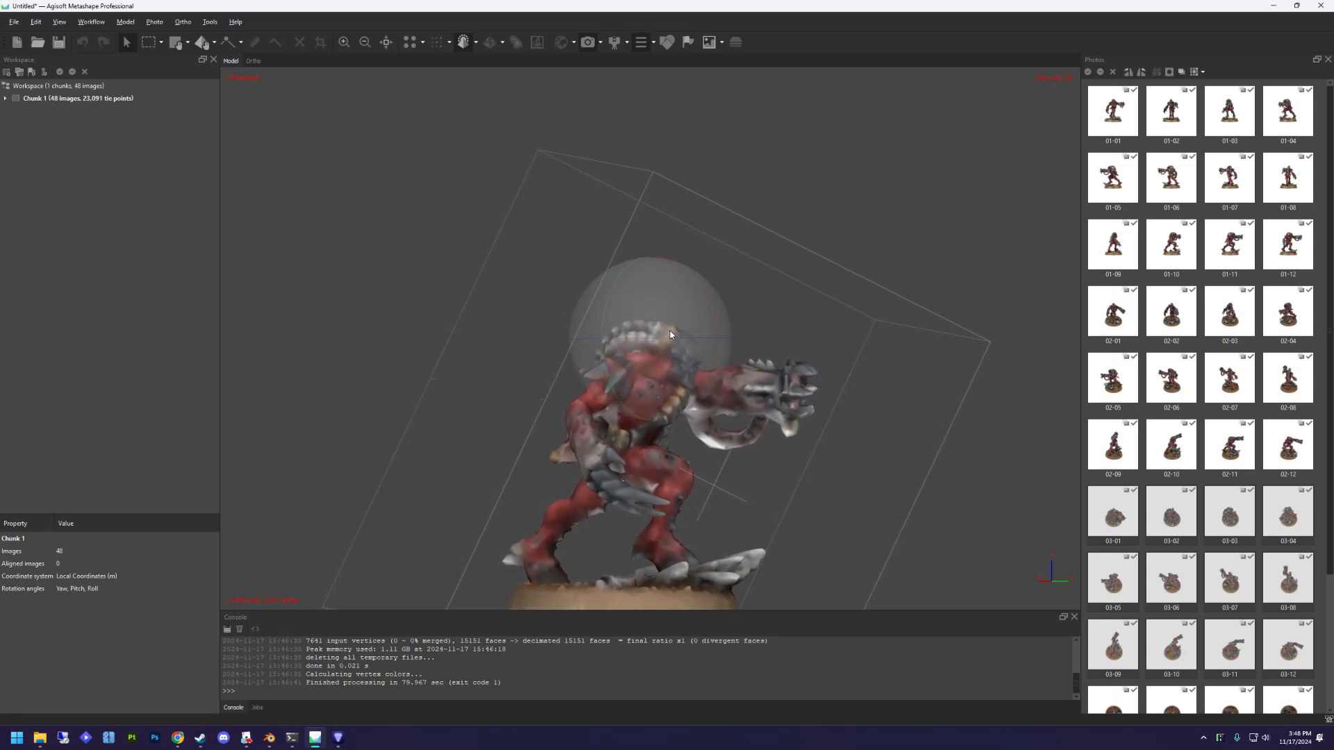
# Rotate the reconstruction region to the current view and move it up around the figure, with its lower edge at the base.
pyautogui.click(177, 46)
pyautogui.click(186, 39)
pyautogui.click(220, 101)
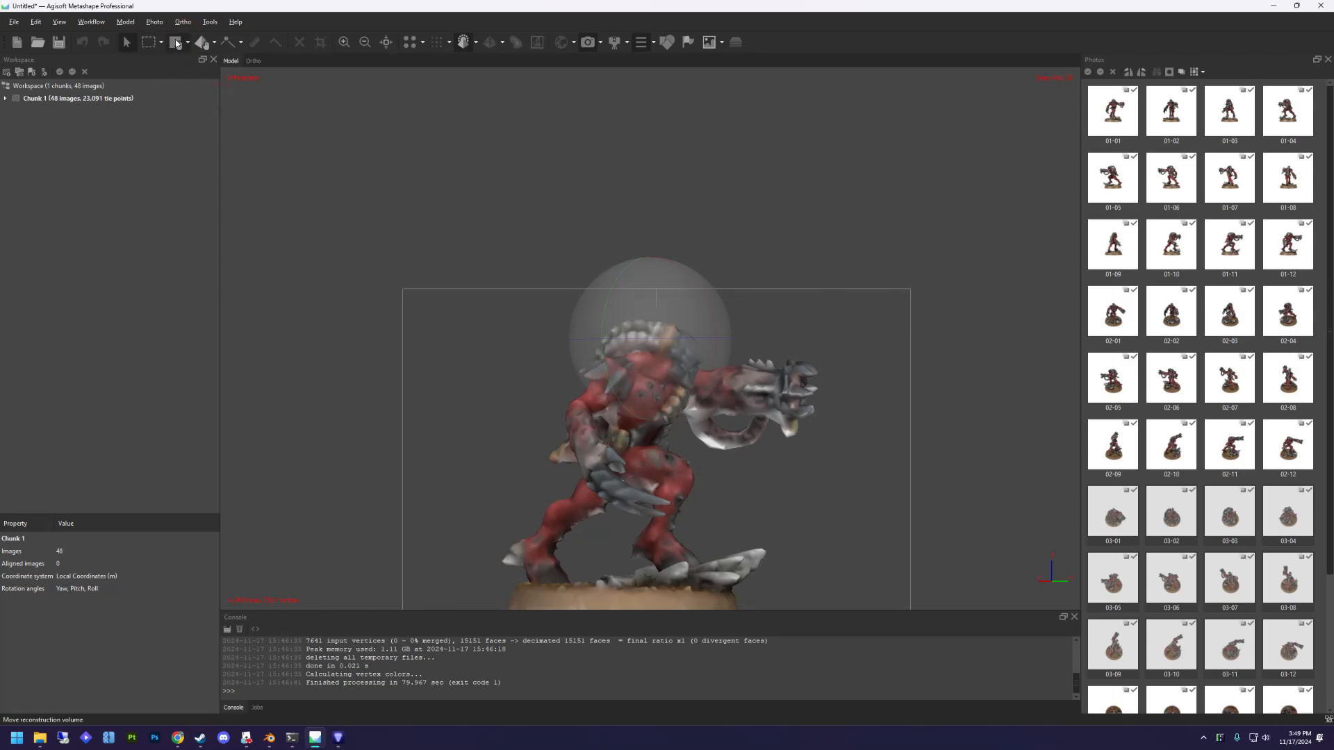
pyautogui.click(176, 40)
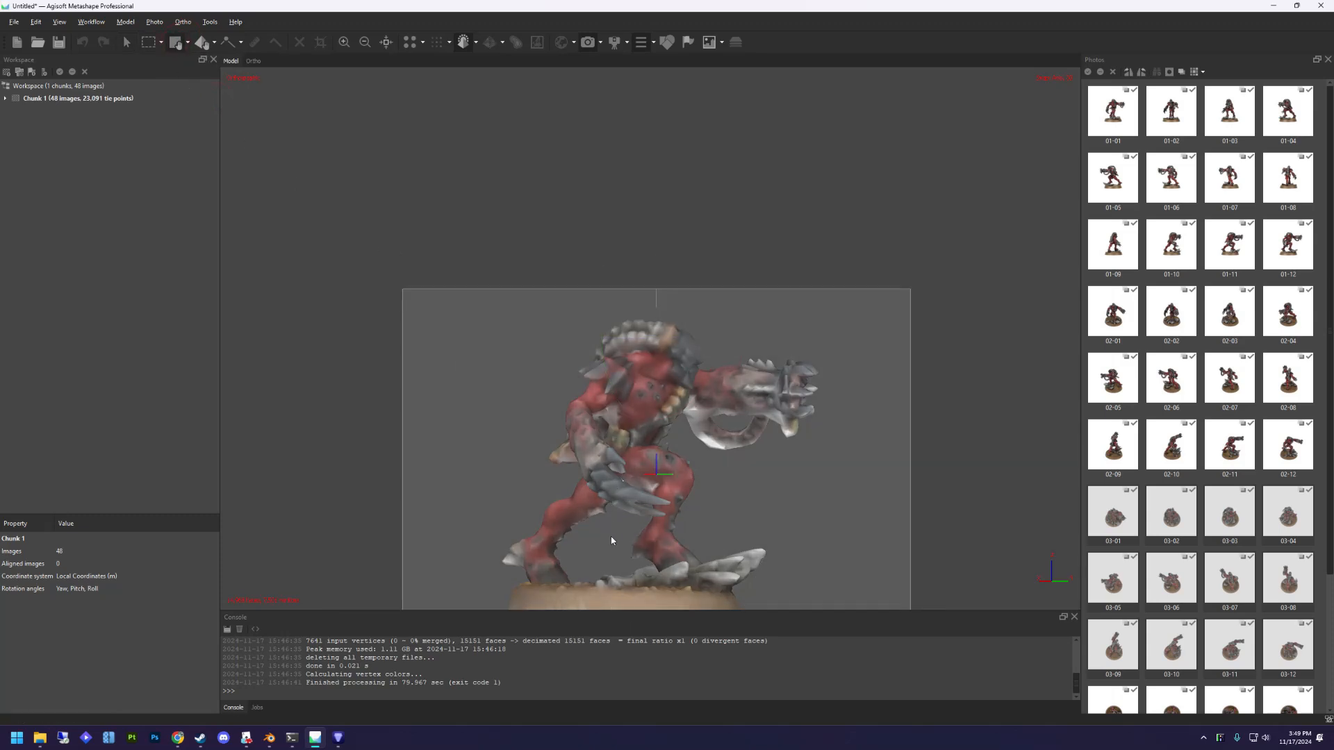
pyautogui.moveTo(610, 536); pyautogui.dragTo(598, 486)
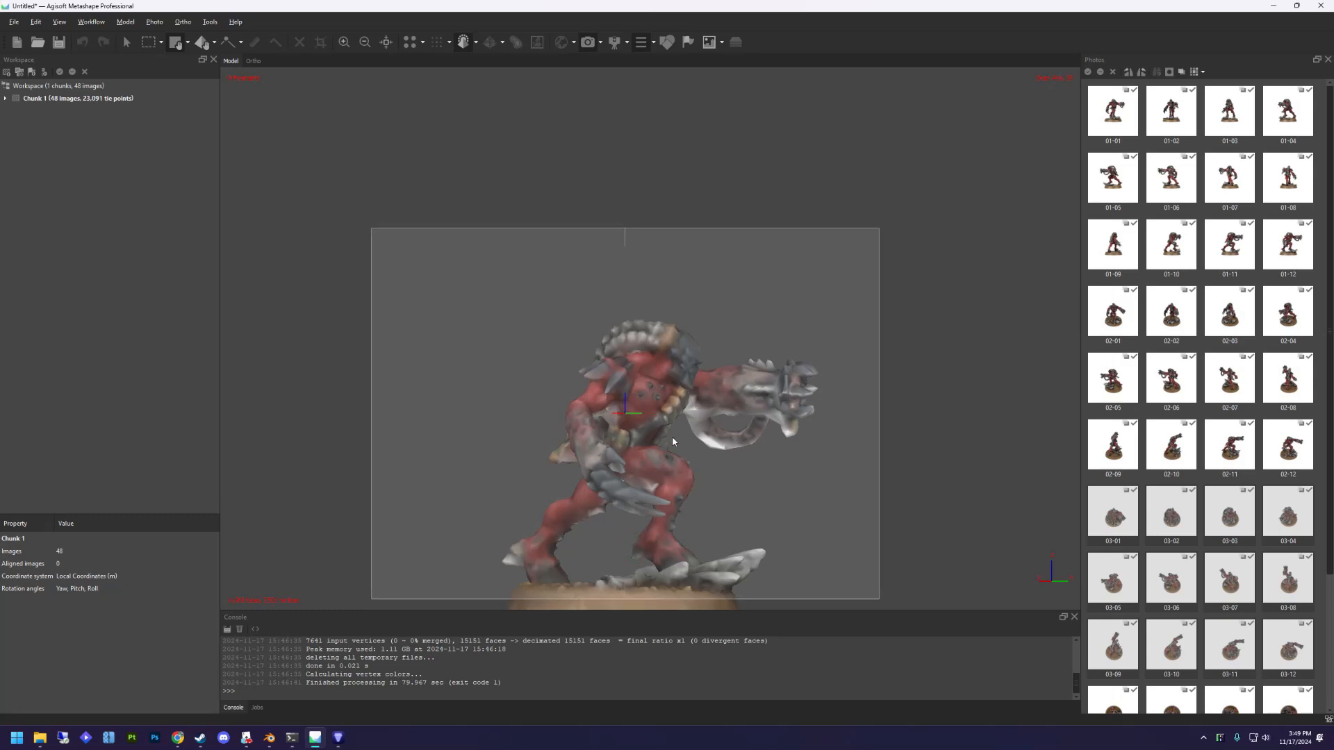
pyautogui.moveTo(672, 437); pyautogui.dragTo(677, 443)
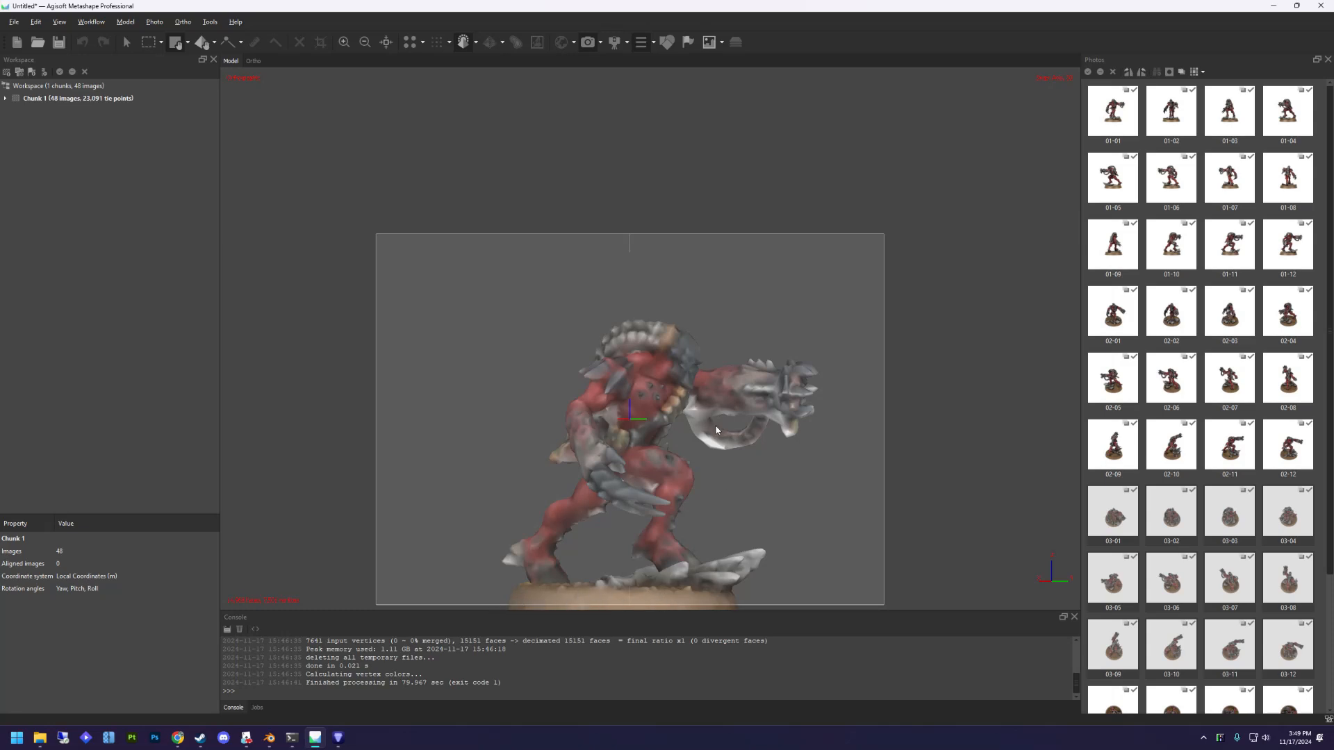
pyautogui.moveTo(704, 410); pyautogui.dragTo(707, 409)
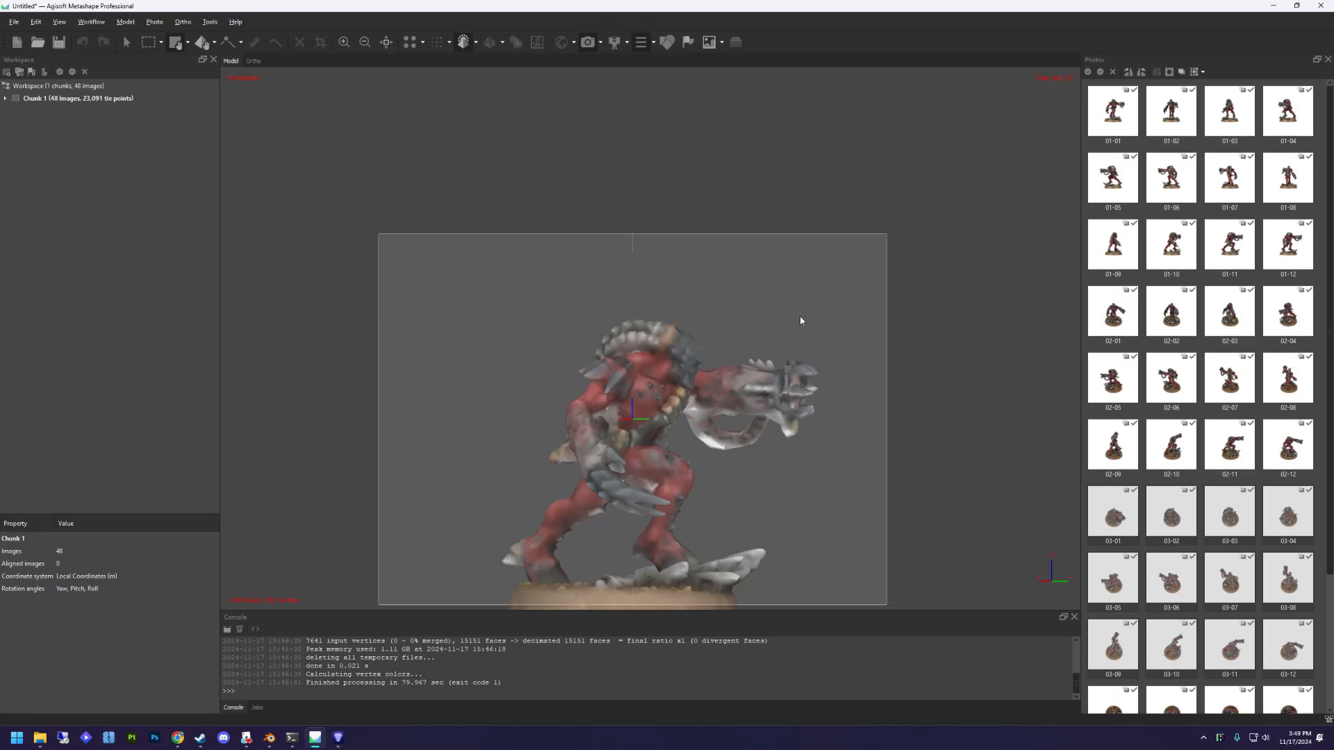
# Resize the reconstruction region, pulling in the side behind the figure's back and slightly tightening the side beyond the gun arm.
pyautogui.click(187, 42)
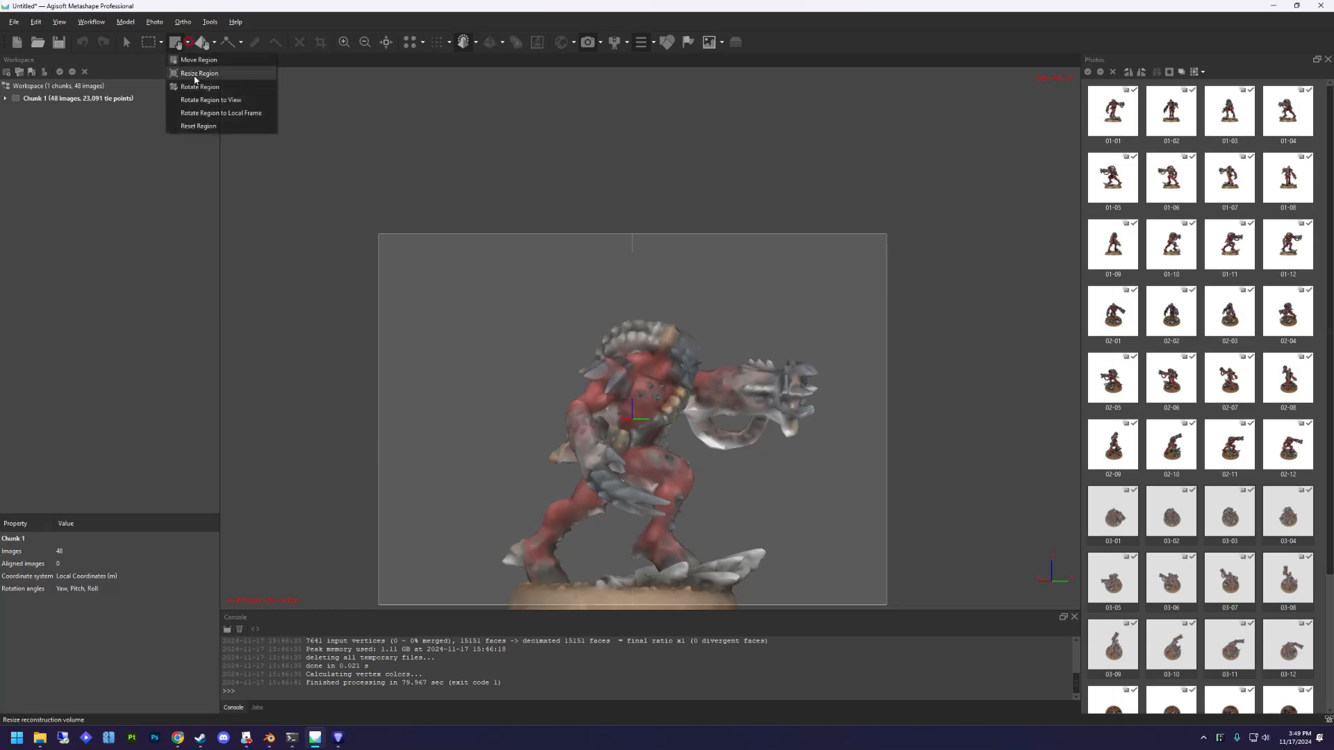
pyautogui.click(207, 76)
pyautogui.moveTo(363, 419); pyautogui.dragTo(460, 418)
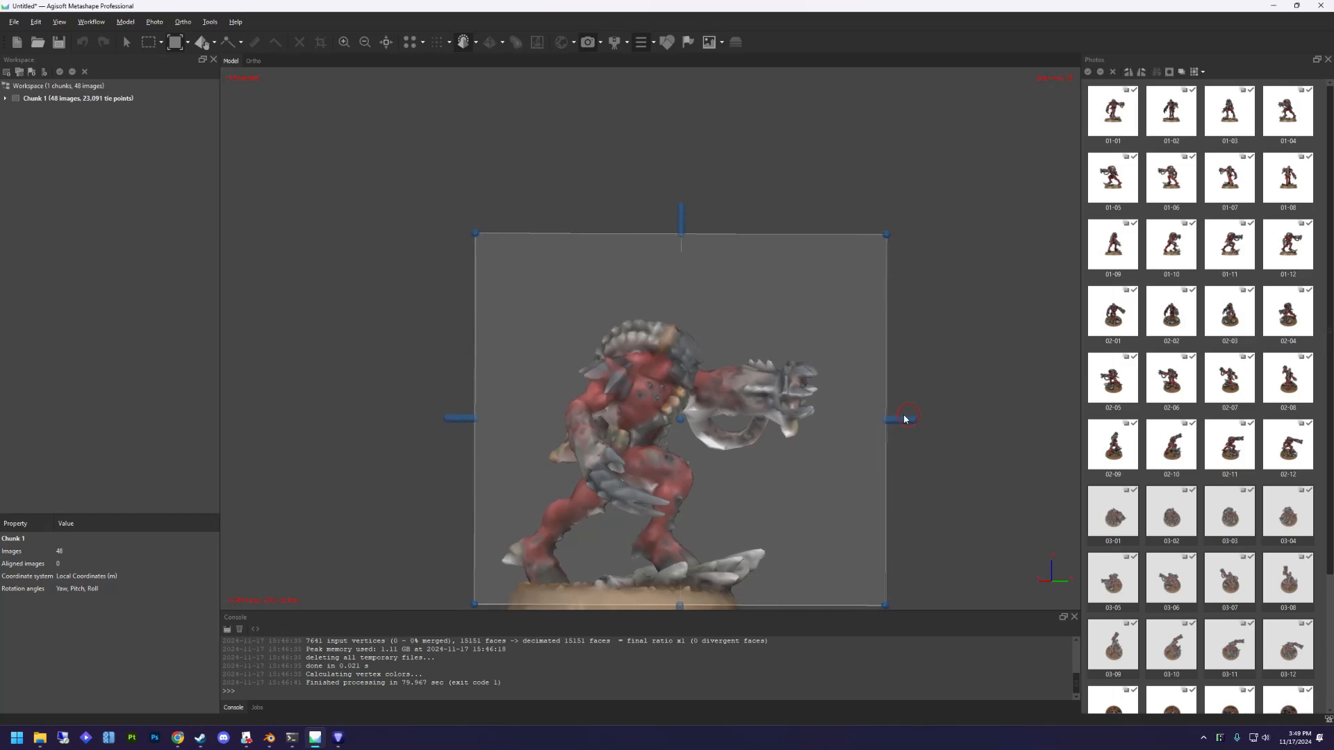
pyautogui.moveTo(904, 419); pyautogui.dragTo(896, 419)
pyautogui.moveTo(694, 436); pyautogui.dragTo(593, 303)
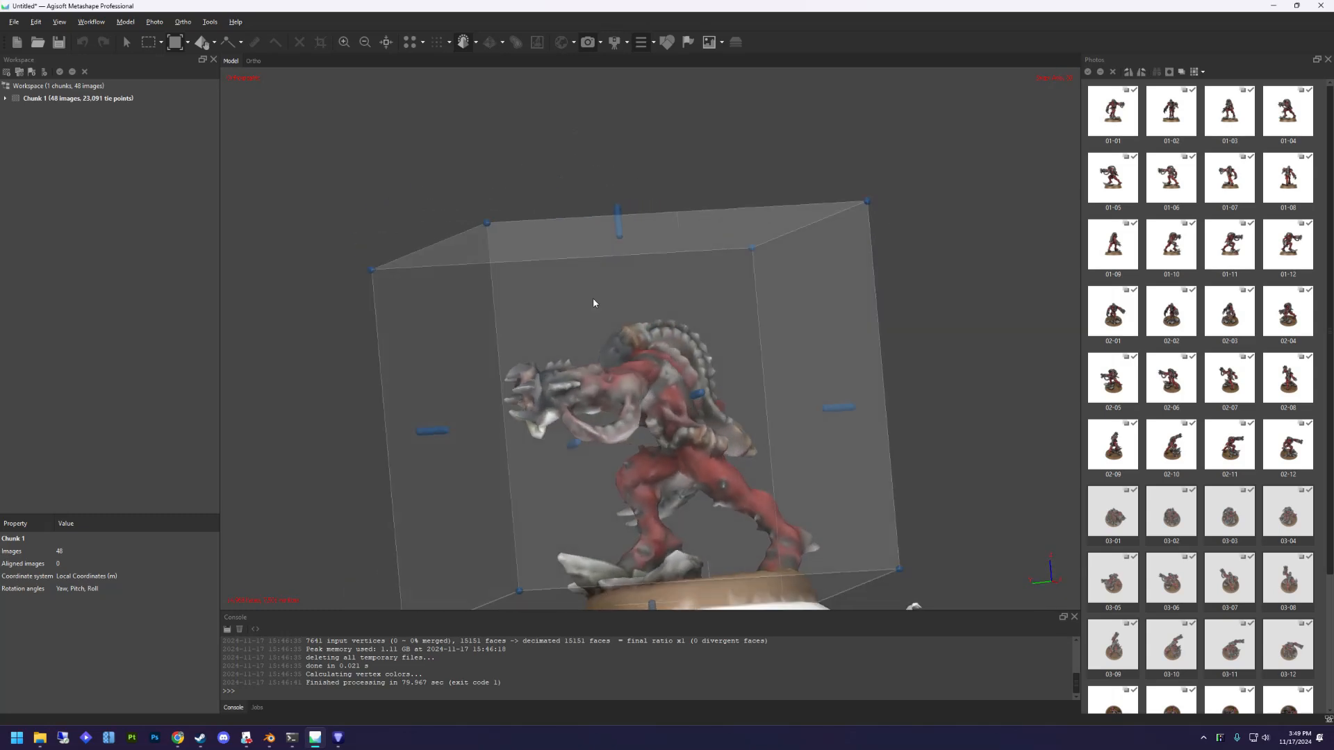
pyautogui.moveTo(699, 367); pyautogui.dragTo(558, 334)
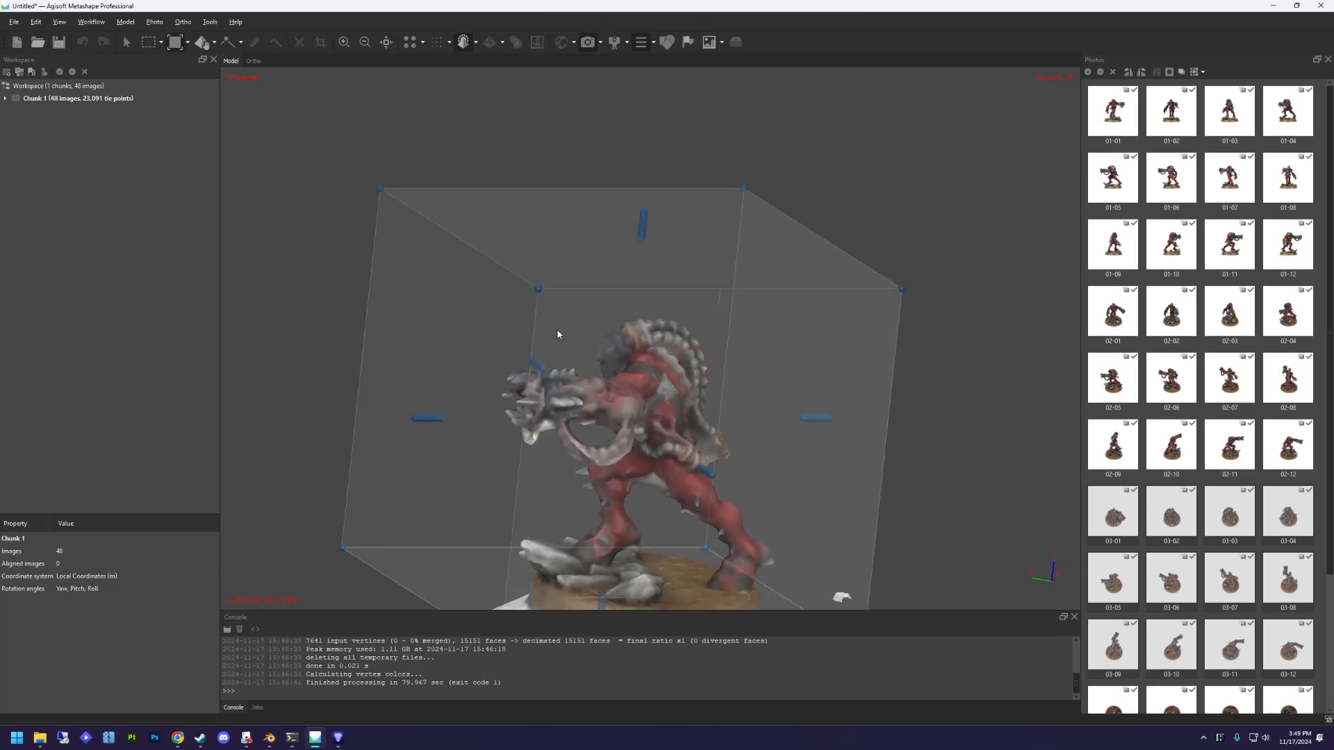
pyautogui.click(128, 41)
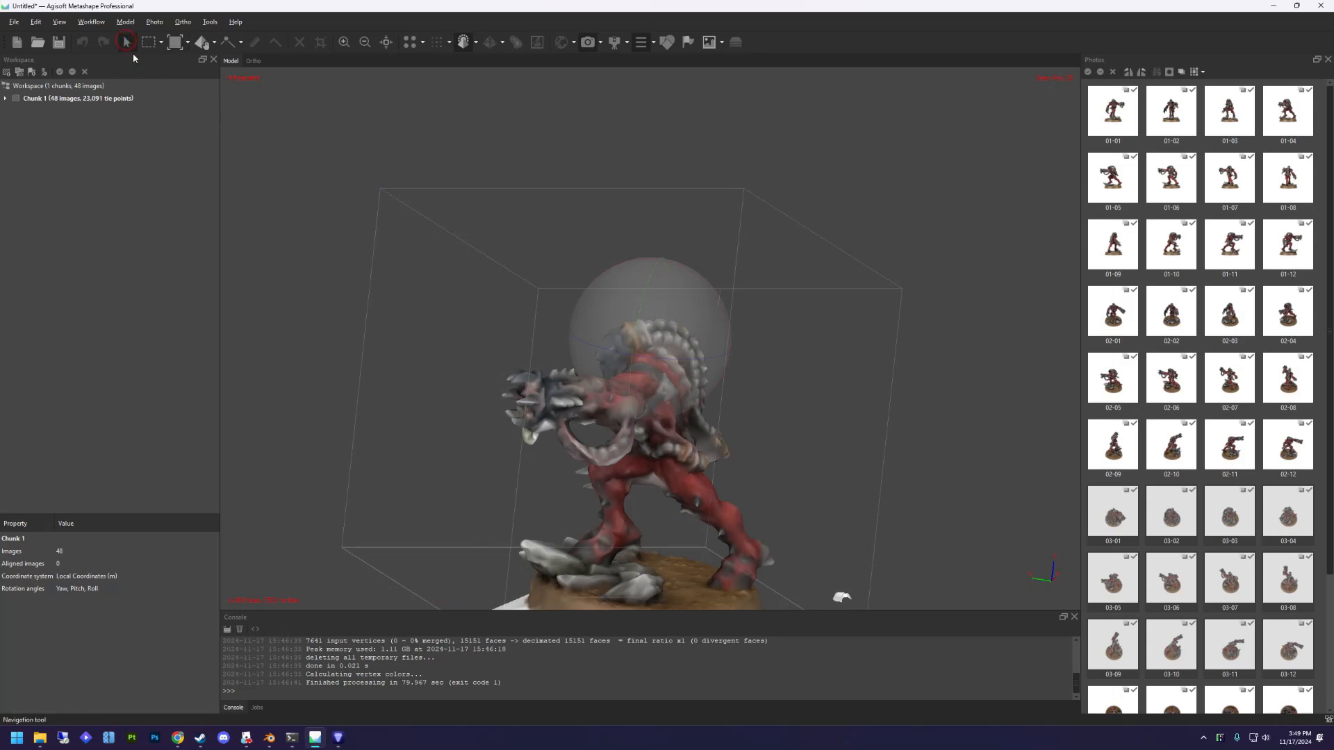
# Examine how the resized region encloses the miniature and its base, from several angles and distances.
pyautogui.scroll(-2, 619, 392)
pyautogui.moveTo(620, 393); pyautogui.dragTo(688, 391)
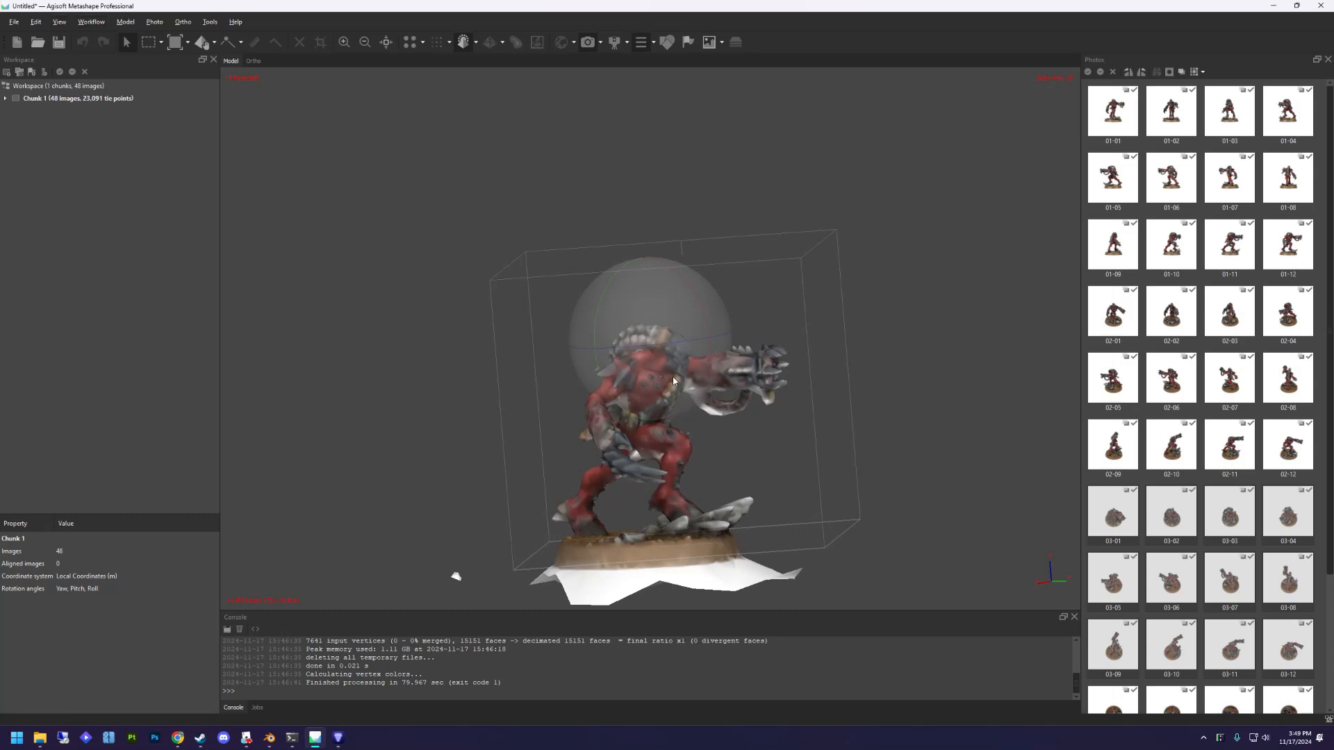
pyautogui.moveTo(675, 380); pyautogui.dragTo(672, 361)
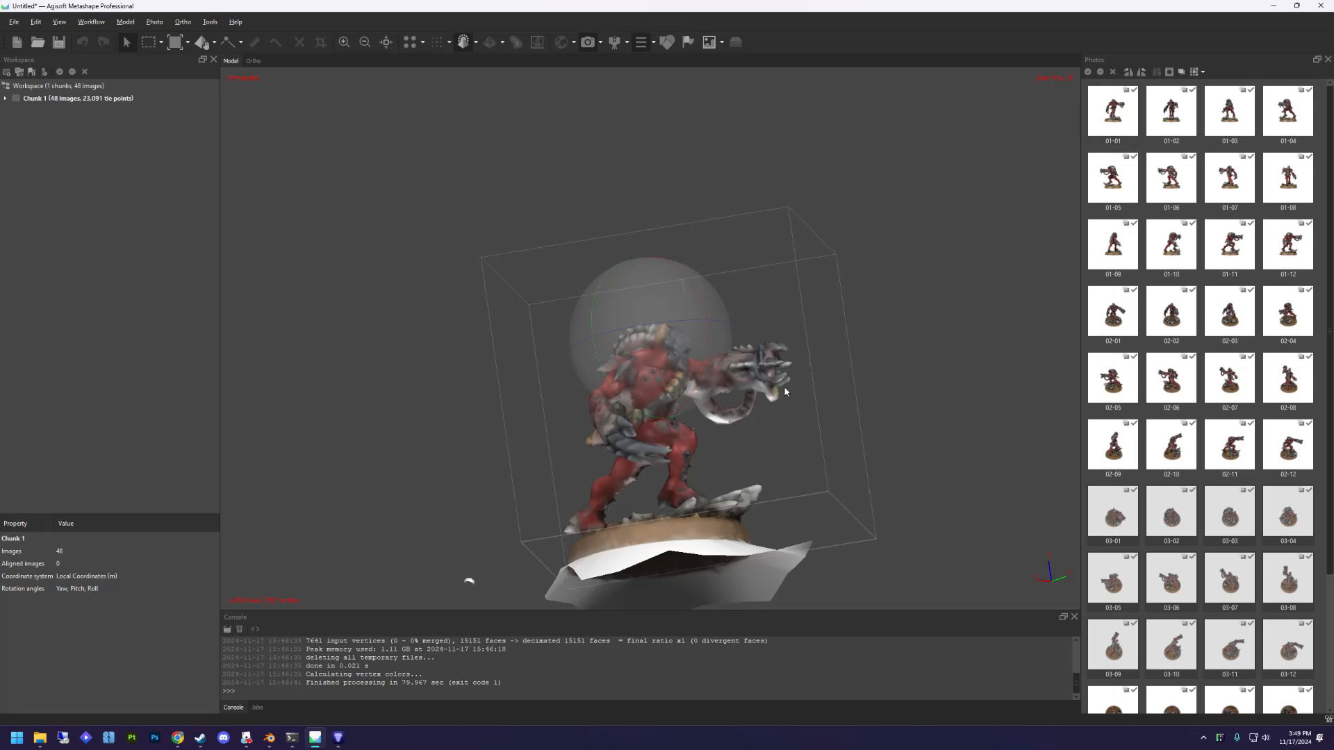
pyautogui.scroll(2, 660, 368)
pyautogui.moveTo(660, 364)
pyautogui.mouseDown()
pyautogui.moveTo(663, 378)
pyautogui.moveTo(660, 364)
pyautogui.moveTo(648, 375)
pyautogui.moveTo(665, 381)
pyautogui.moveTo(660, 343)
pyautogui.moveTo(661, 378)
pyautogui.moveTo(658, 359)
pyautogui.mouseUp()
pyautogui.scroll(-6, 661, 378)
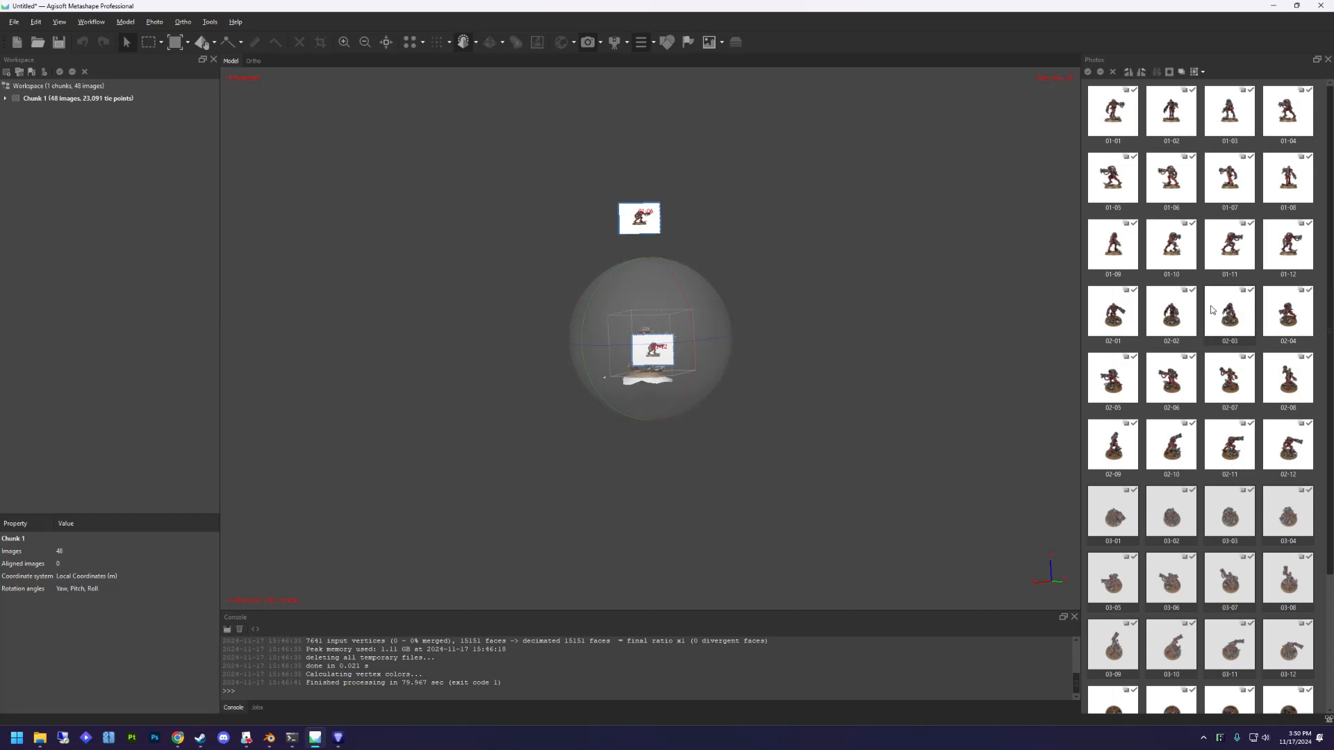
pyautogui.scroll(6, 658, 357)
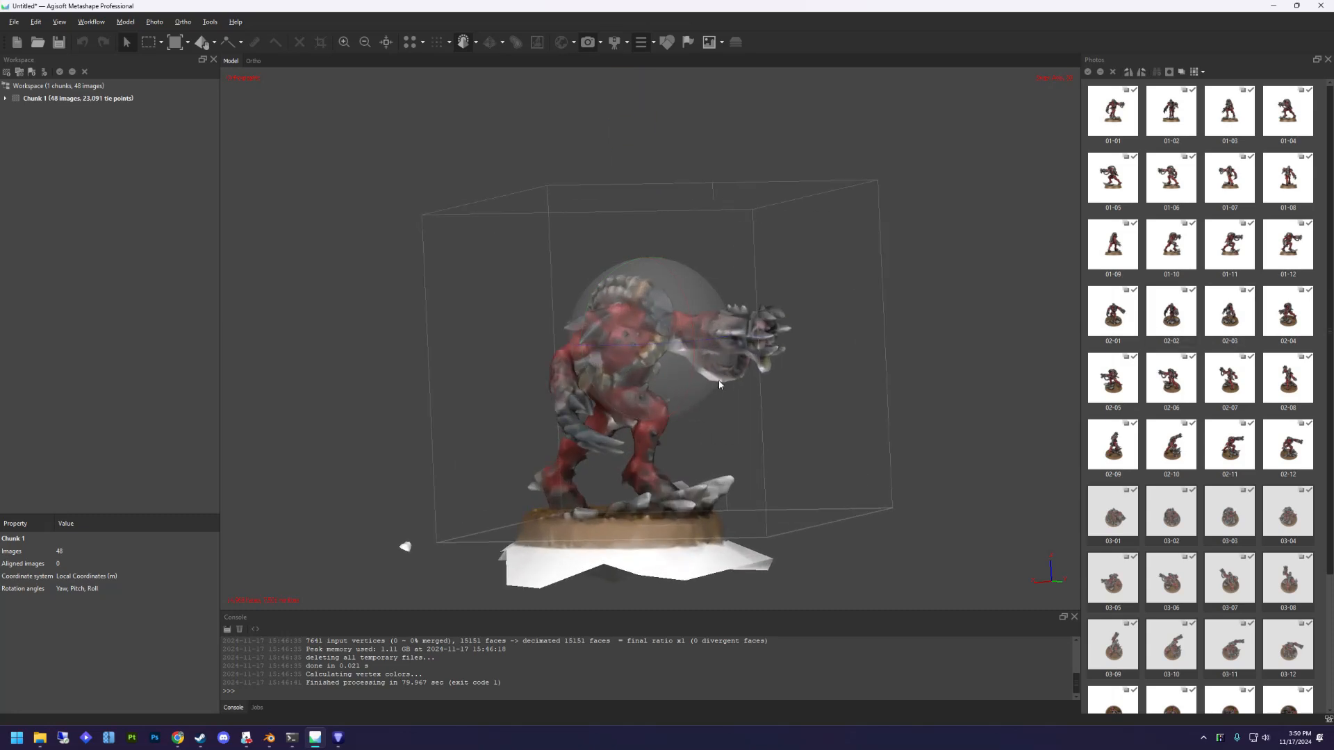
pyautogui.scroll(-8, 660, 357)
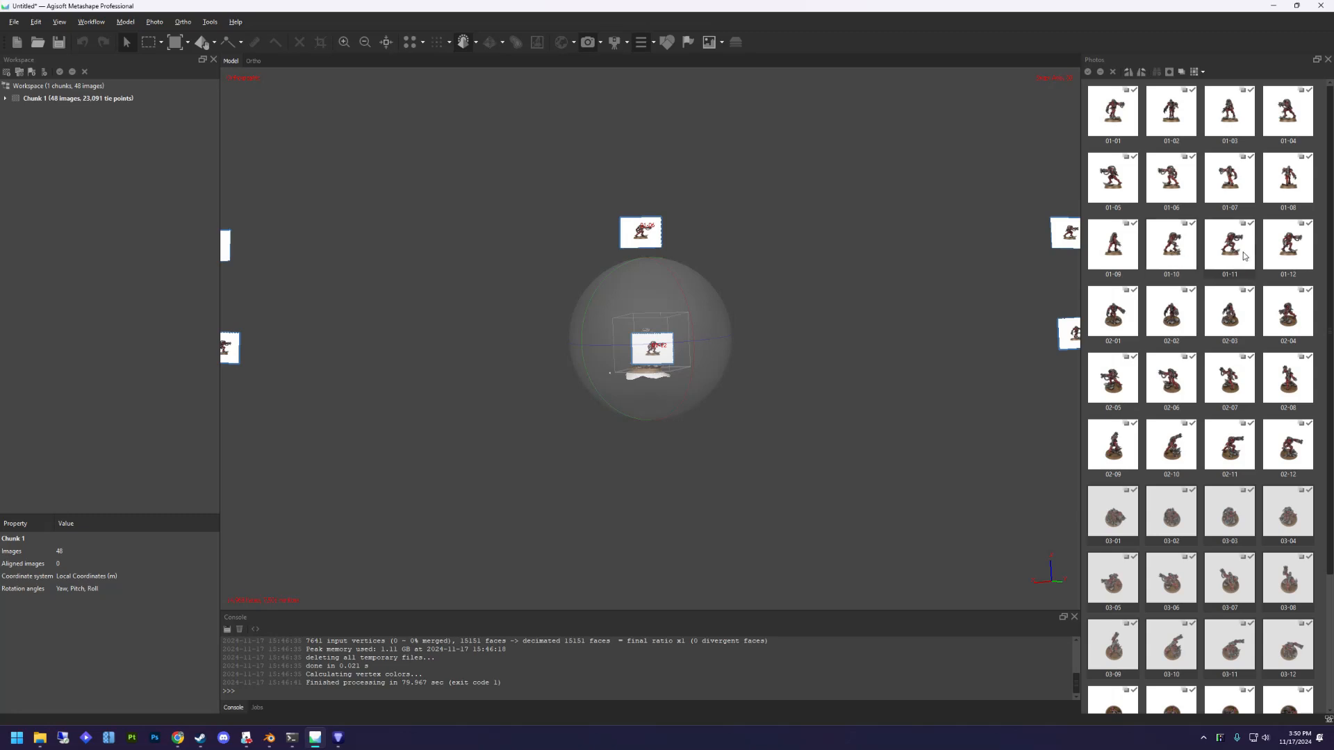
# Open photo 01-12 for masking with the Intelligent Scissors tool, focusing on the background below the gun arm.
pyautogui.click(1286, 254)
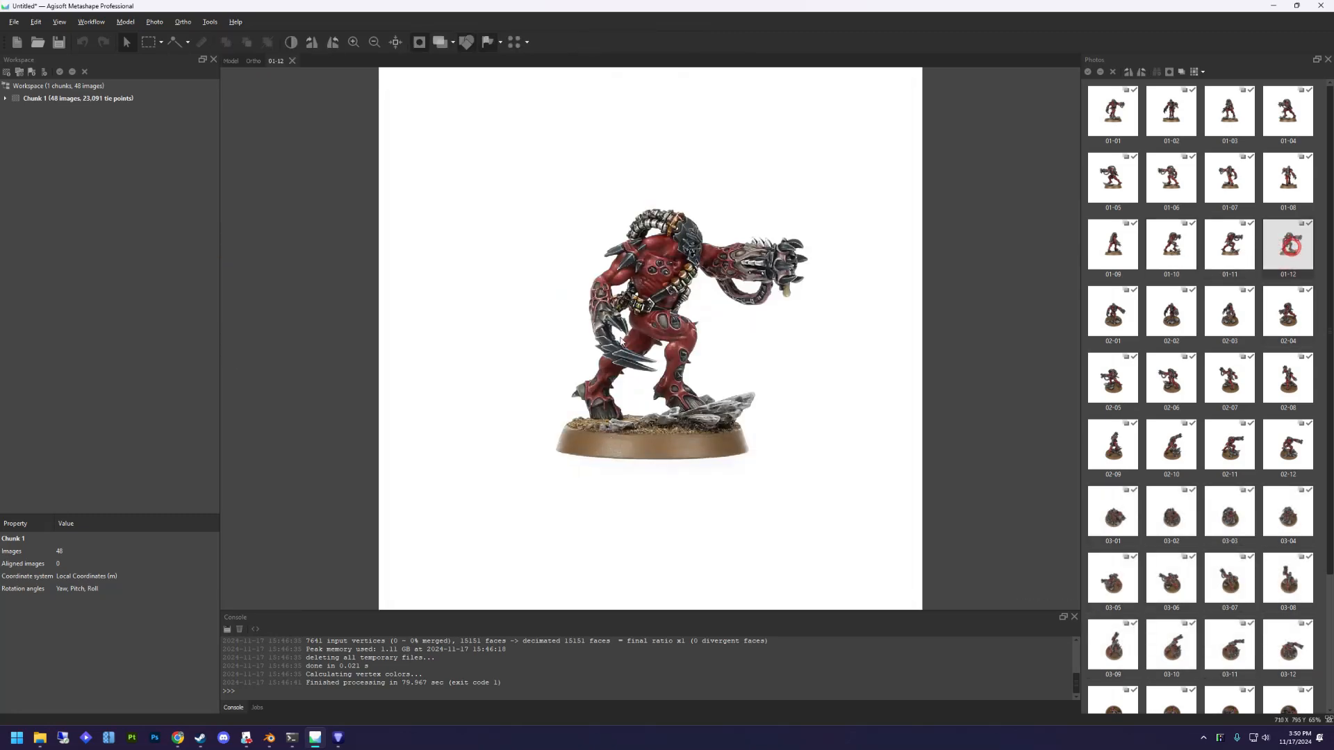
pyautogui.scroll(3, 701, 289)
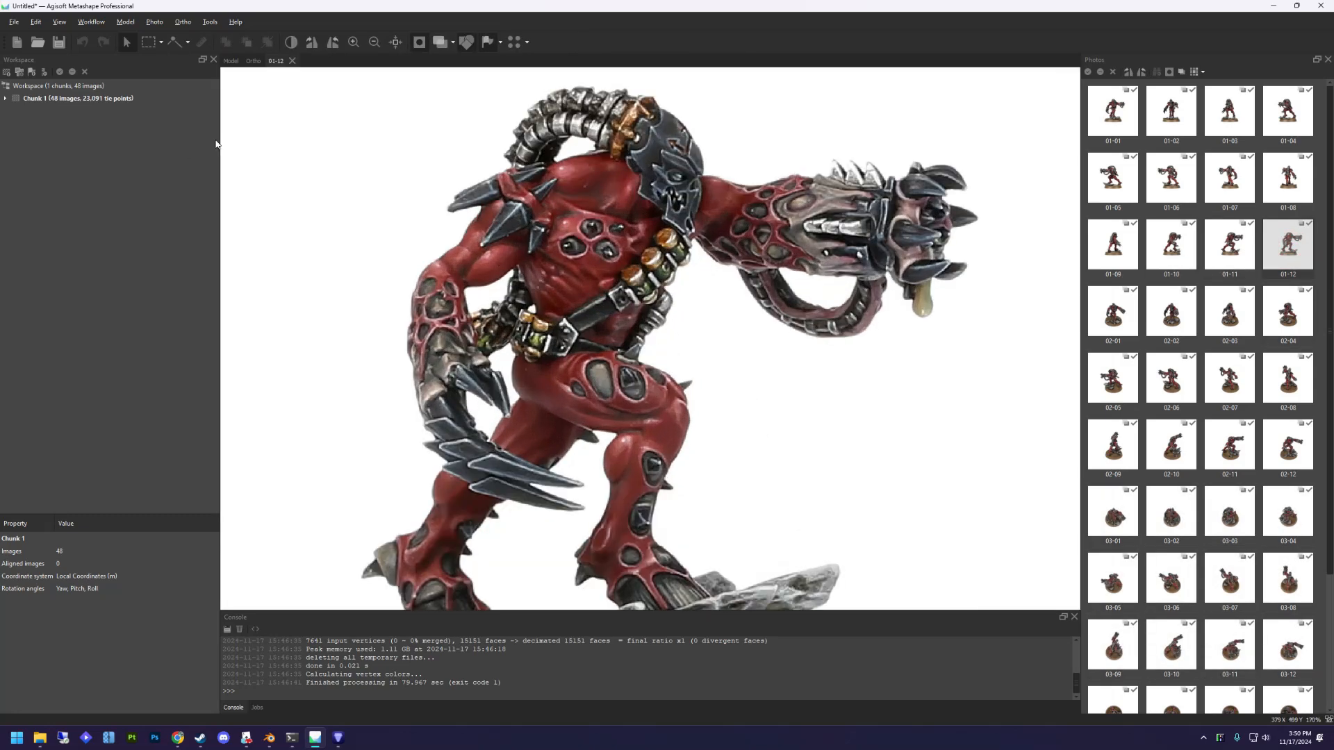
pyautogui.click(161, 43)
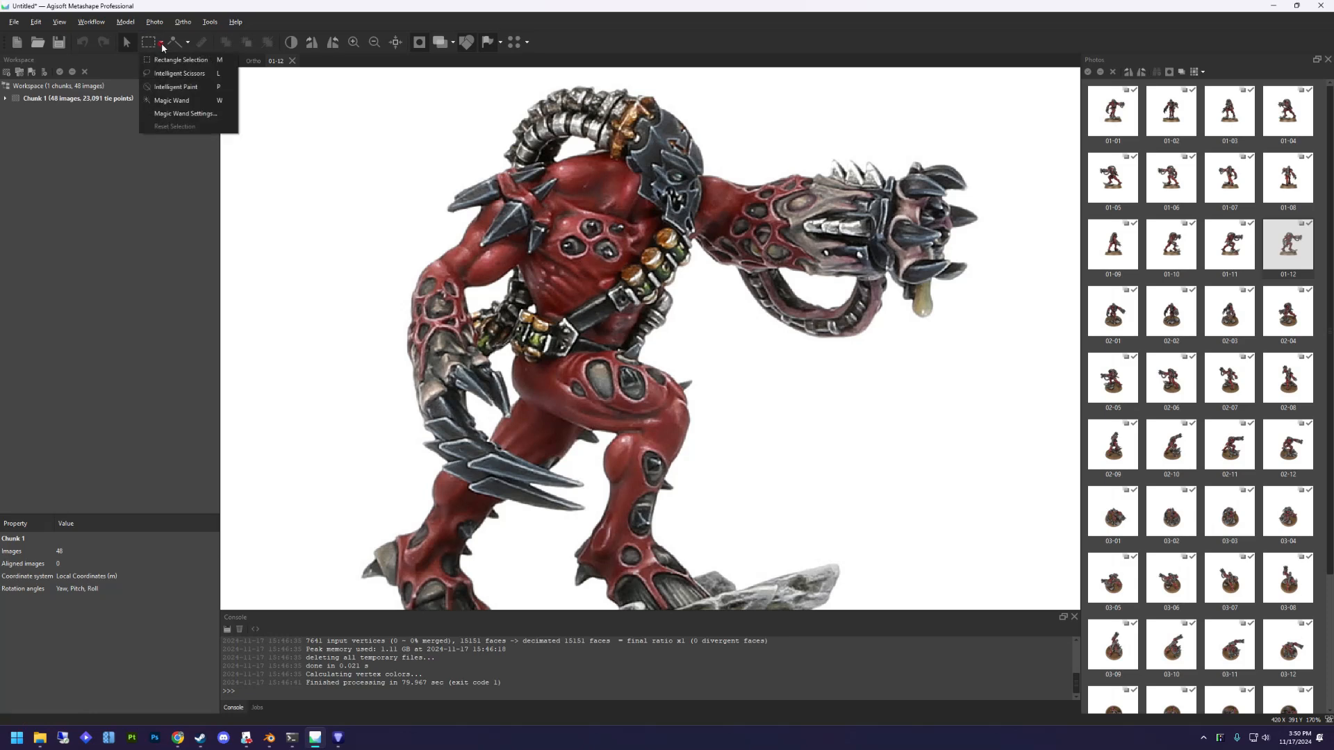
pyautogui.click(191, 75)
pyautogui.scroll(3, 776, 321)
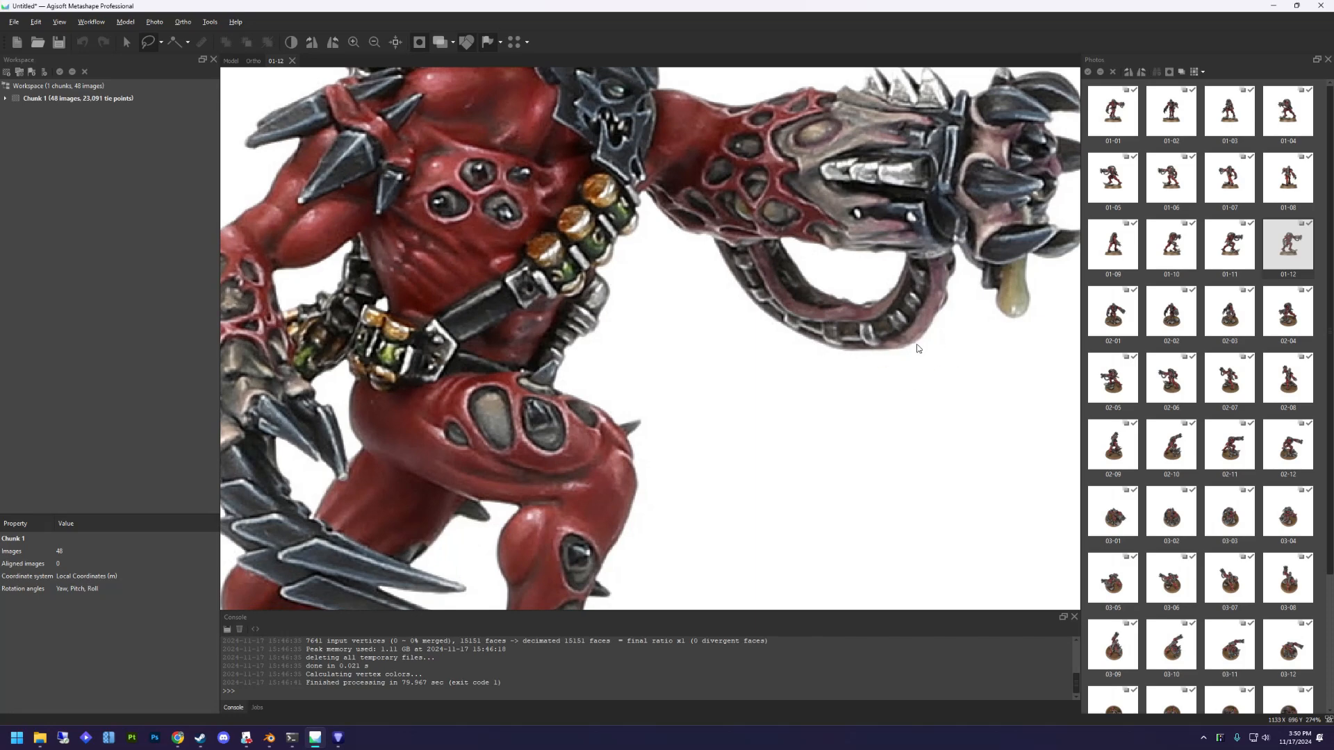
pyautogui.click(917, 344)
pyautogui.click(772, 362)
pyautogui.click(826, 445)
pyautogui.click(998, 421)
pyautogui.click(898, 502)
pyautogui.click(701, 482)
pyautogui.press('Escape')
# Outline the background between the gun hose, the arm's underside and the torso with Intelligent Scissors, and add it to the mask.
pyautogui.click(919, 340)
pyautogui.click(898, 348)
pyautogui.click(844, 349)
pyautogui.click(827, 346)
pyautogui.click(806, 337)
pyautogui.click(765, 314)
pyautogui.click(739, 283)
pyautogui.click(722, 259)
pyautogui.click(709, 234)
pyautogui.click(697, 233)
pyautogui.click(681, 229)
pyautogui.click(655, 203)
pyautogui.click(643, 192)
pyautogui.click(636, 208)
pyautogui.click(639, 218)
pyautogui.click(638, 227)
pyautogui.click(632, 231)
pyautogui.click(624, 235)
pyautogui.click(618, 236)
pyautogui.click(614, 241)
pyautogui.click(604, 252)
pyautogui.click(595, 259)
pyautogui.click(596, 270)
pyautogui.click(606, 281)
pyautogui.click(609, 295)
pyautogui.click(597, 314)
pyautogui.click(597, 323)
pyautogui.click(595, 329)
pyautogui.click(669, 369)
pyautogui.click(849, 394)
pyautogui.click(965, 399)
pyautogui.doubleClick(950, 342)
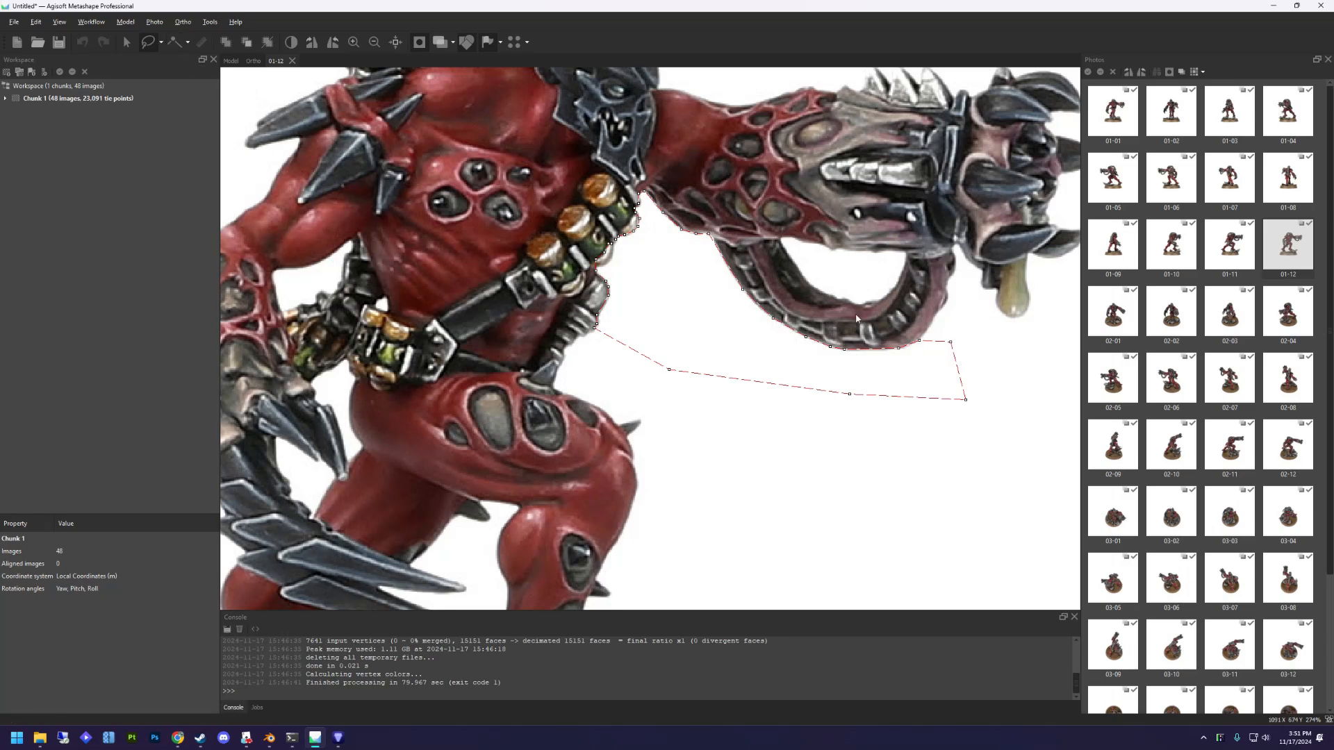
pyautogui.hotkey('ctrl', 'shift', 'a')
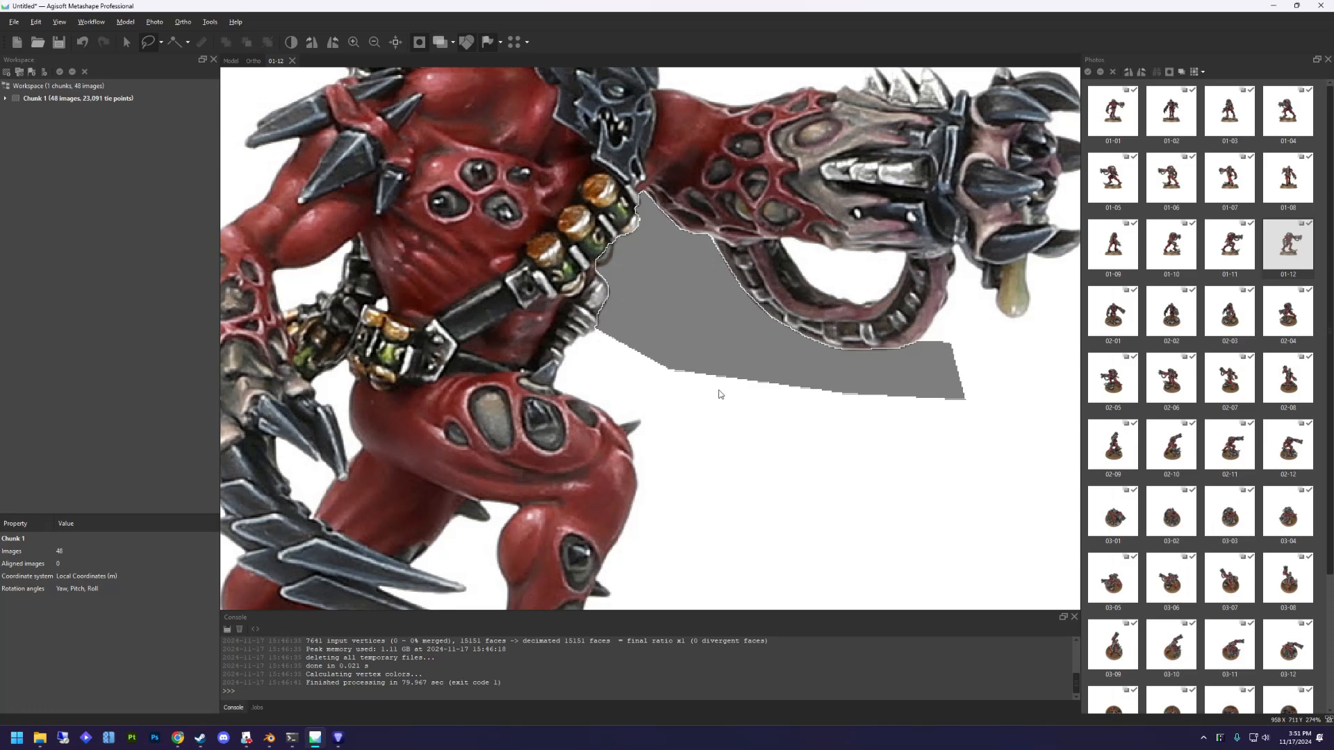
# Compare the mesh around the gun arm and hose with the masked area in photo 01-12.
pyautogui.click(231, 61)
pyautogui.scroll(2, 677, 375)
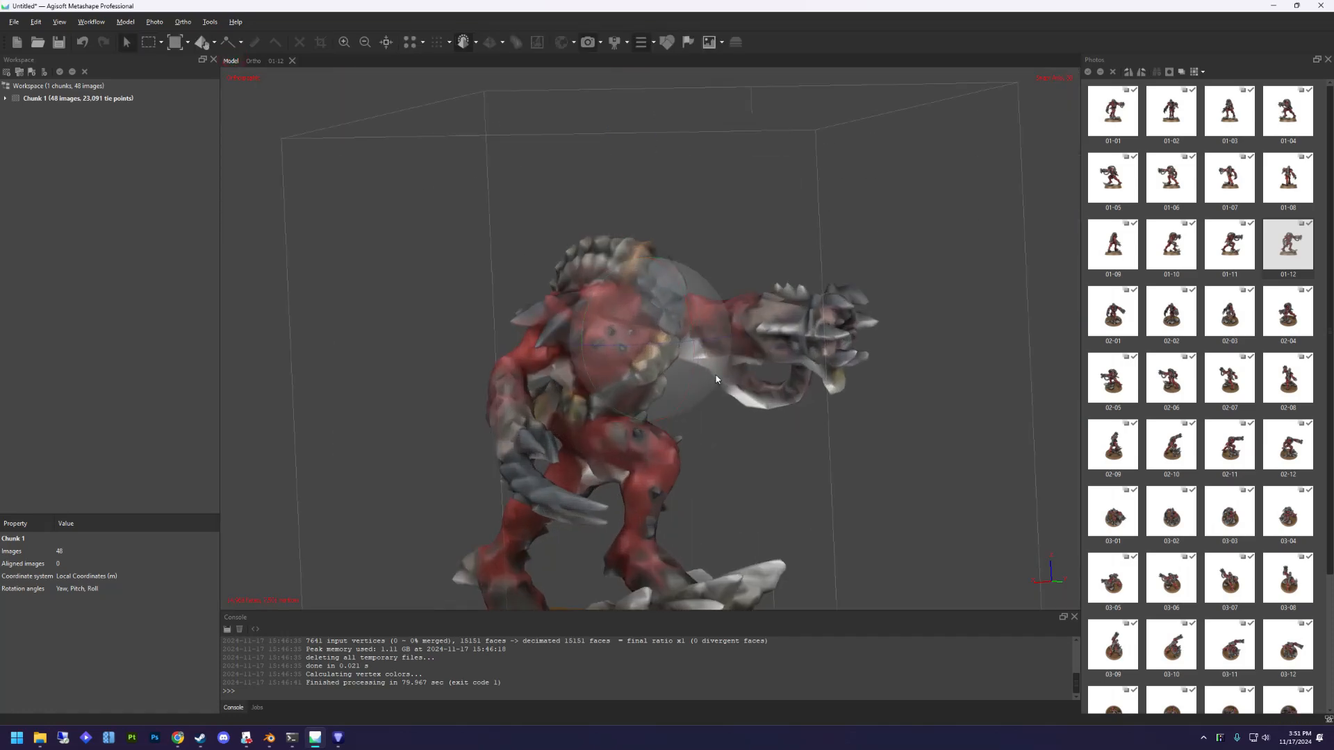
pyautogui.click(276, 60)
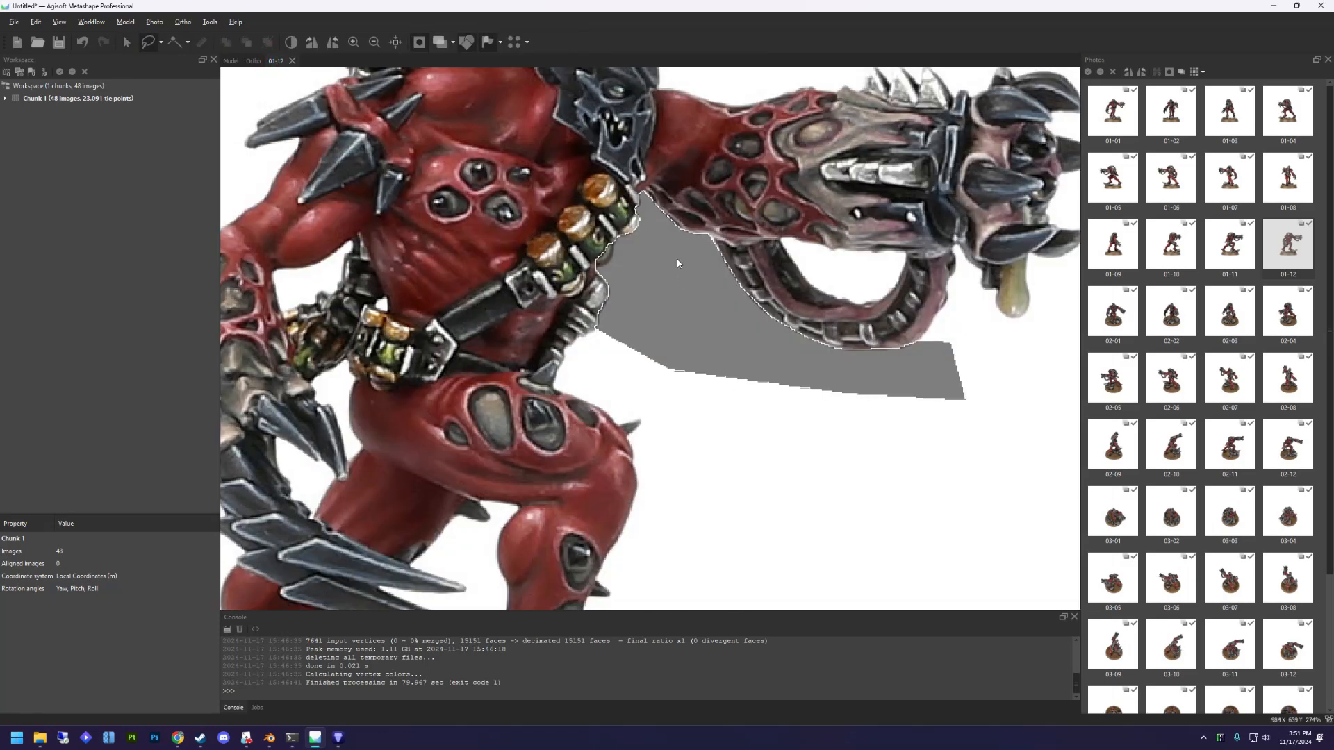
pyautogui.scroll(-2, 716, 331)
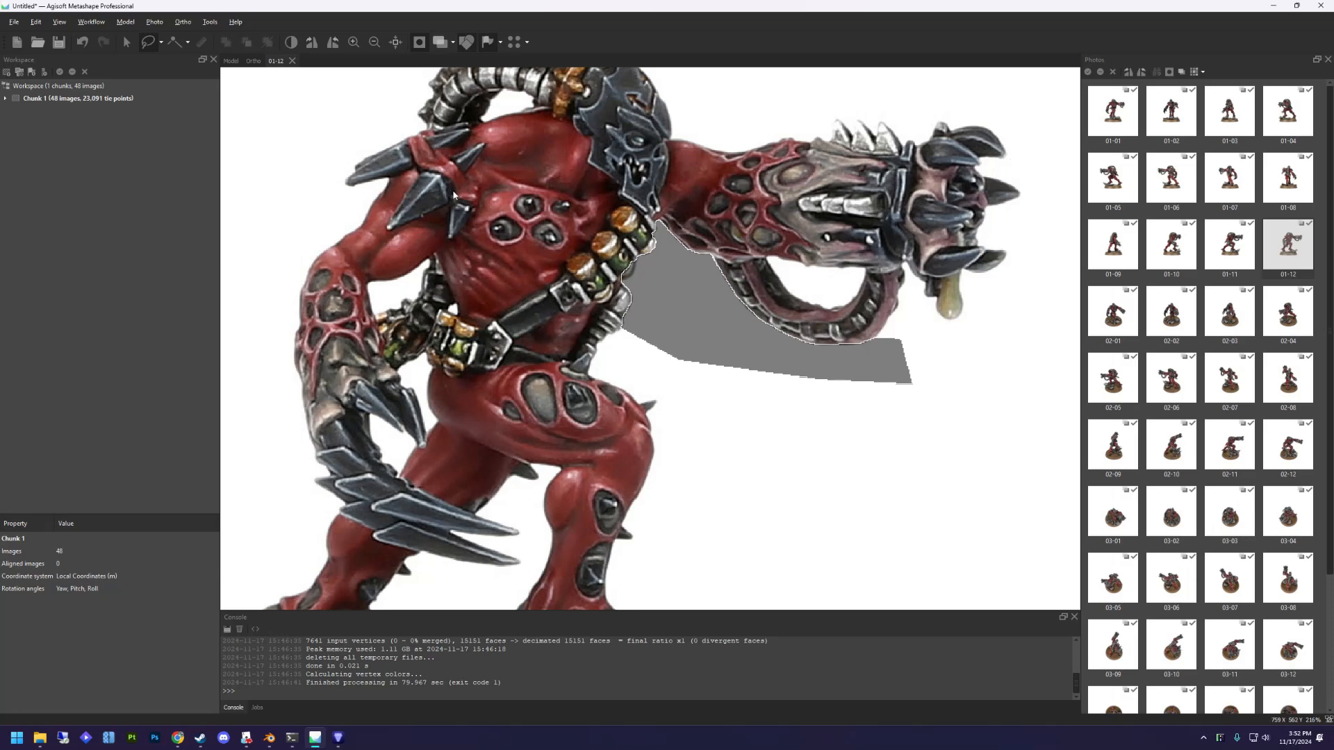
pyautogui.scroll(2, 596, 399)
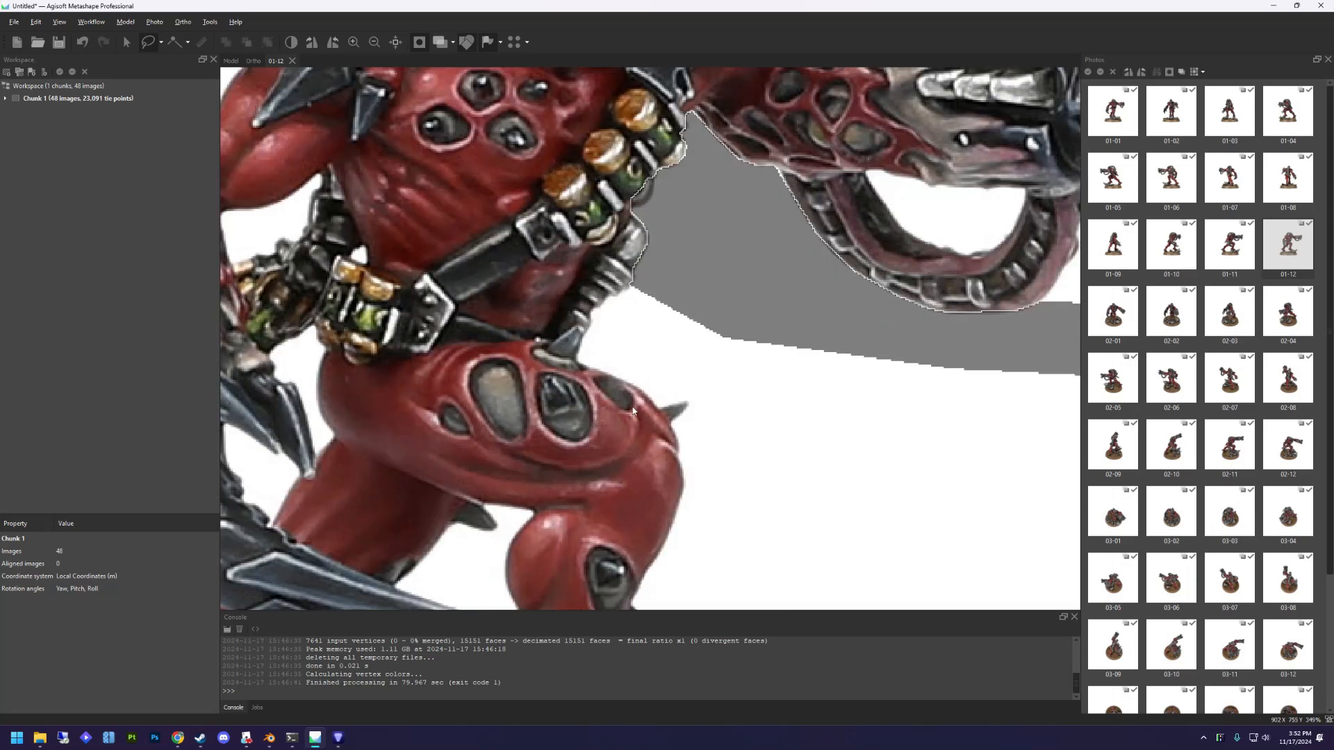
pyautogui.scroll(-2, 632, 410)
# Select the white gap inside the gun hose loop with the Magic Wand and add it to the mask.
pyautogui.click(161, 42)
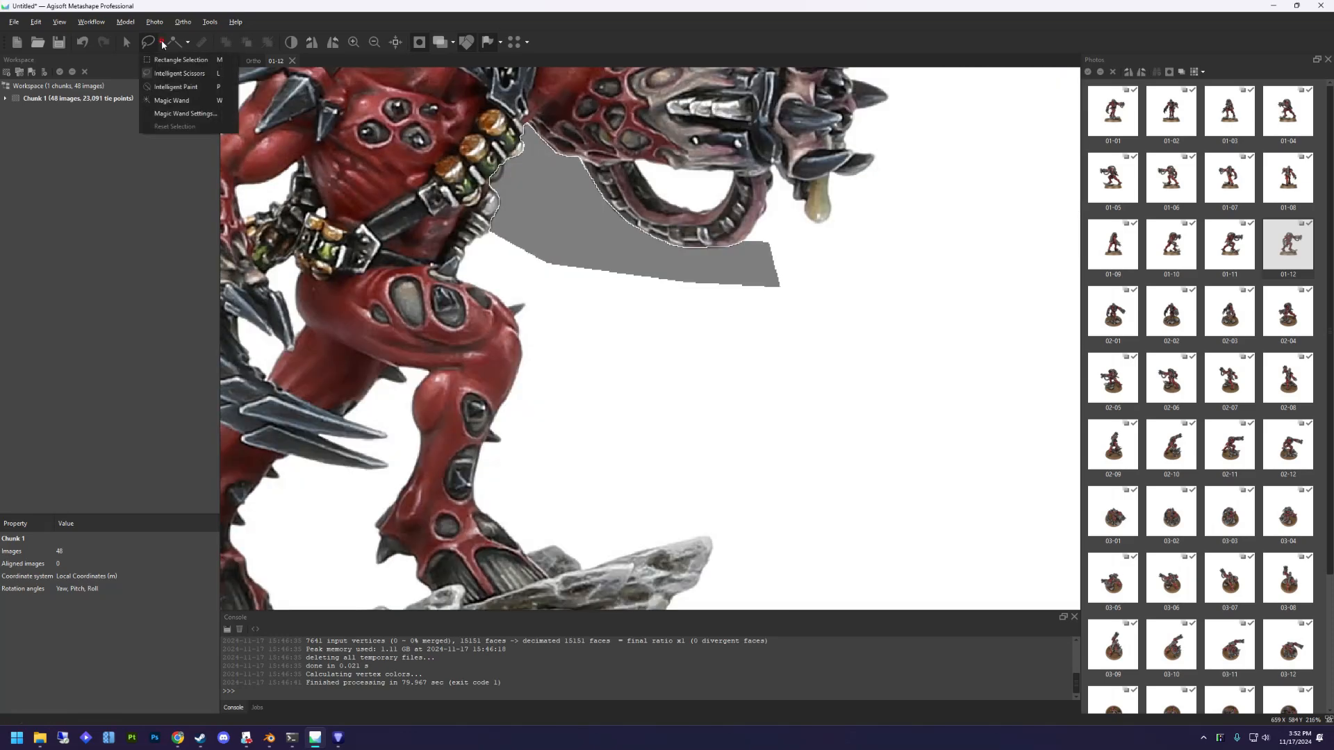
pyautogui.click(179, 101)
pyautogui.scroll(4, 693, 194)
pyautogui.click(722, 180)
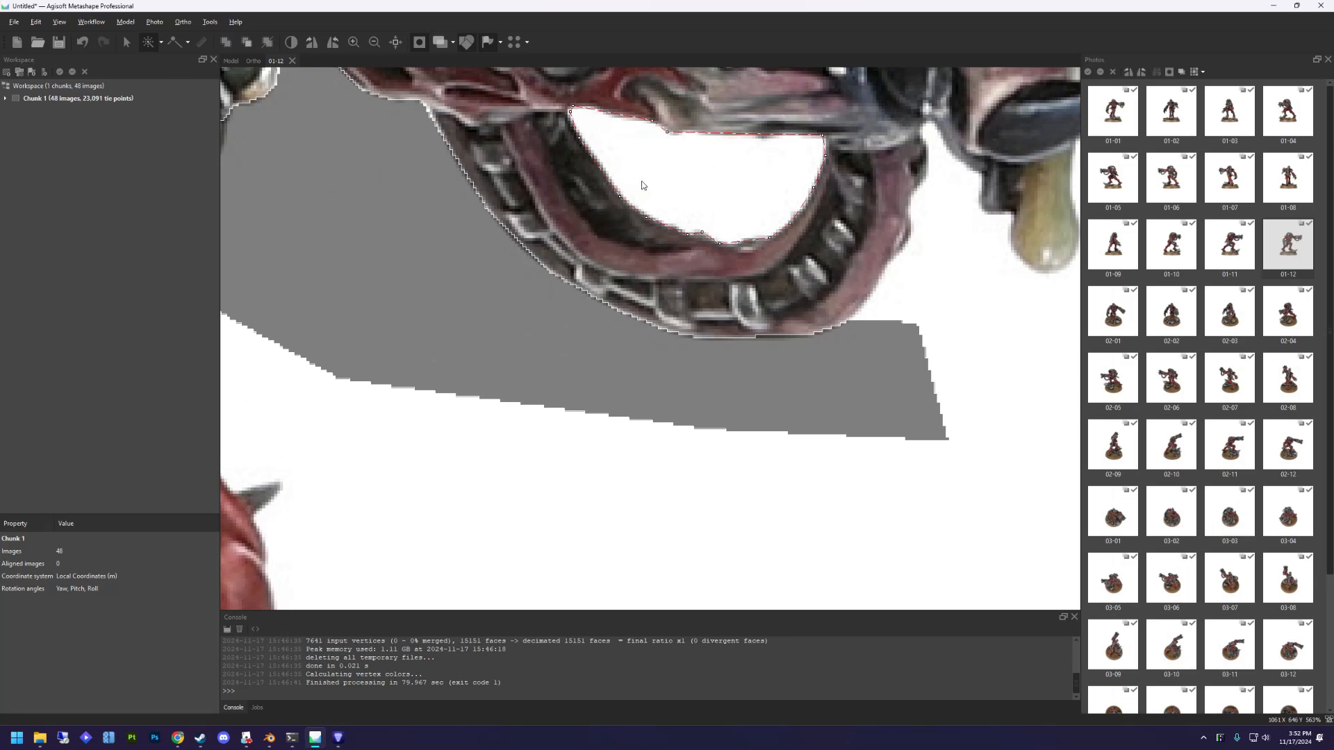
pyautogui.hotkey('ctrl', 'shift', 'a')
# Add the whole white background surrounding the miniature to the mask with the Magic Wand.
pyautogui.moveTo(740, 178); pyautogui.dragTo(736, 259, button='right')
pyautogui.scroll(-8, 734, 252)
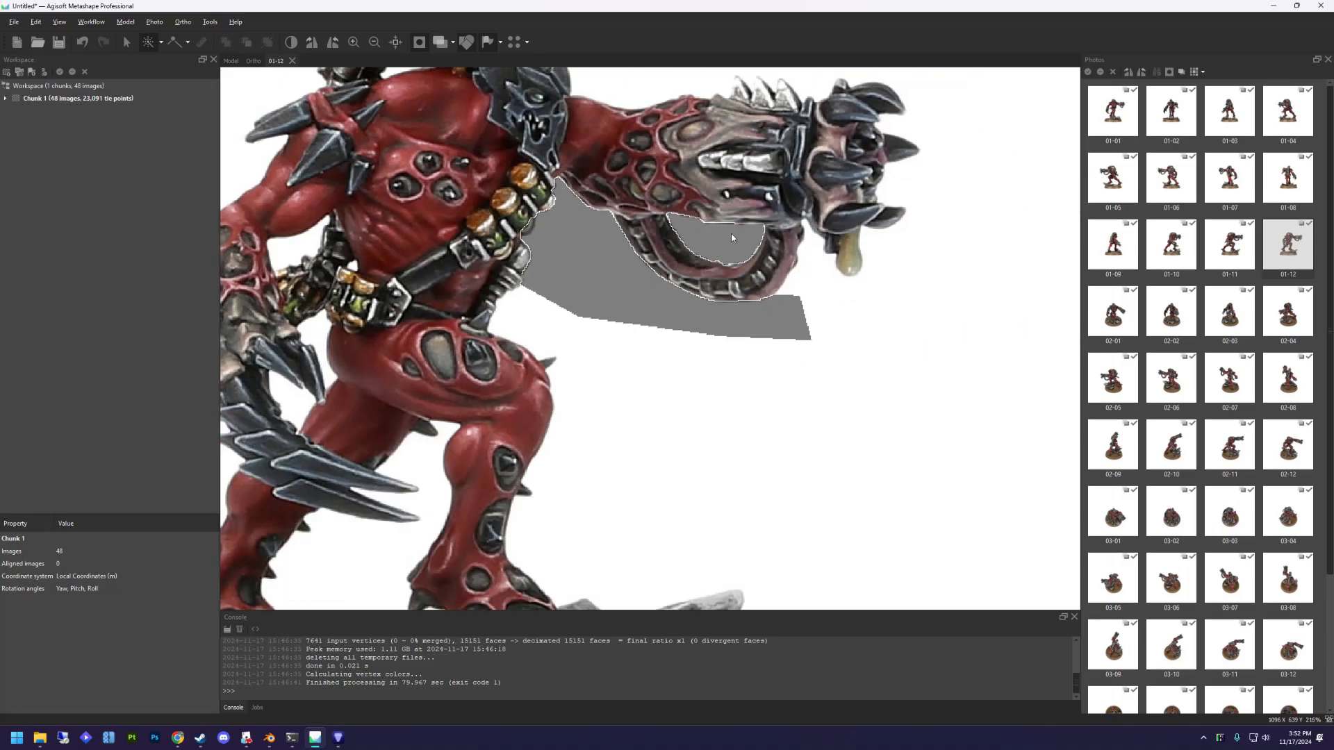
pyautogui.click(377, 208)
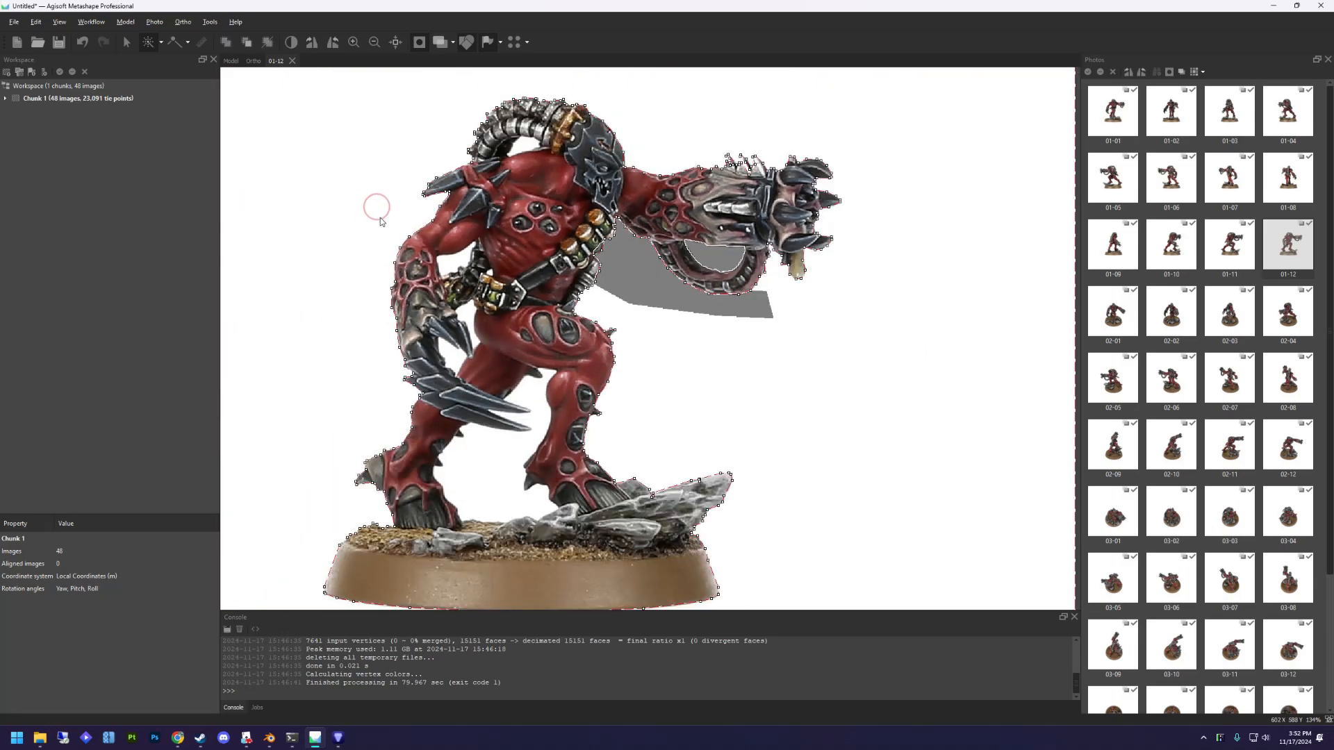
pyautogui.hotkey('ctrl', 'shift', 'a')
# Mask the enclosed white gaps between the legs, beside the claw and around the belt and upper arm.
pyautogui.click(538, 400)
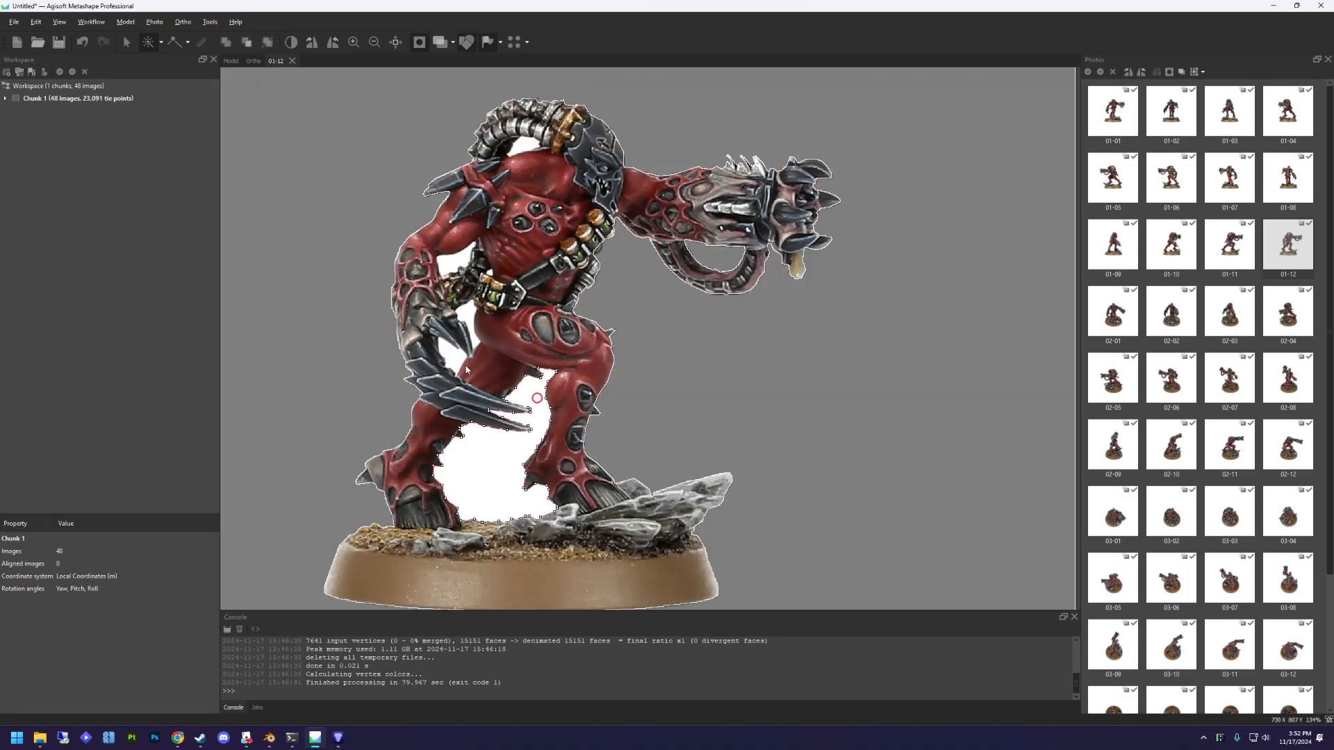
pyautogui.hotkey('ctrl', 'shift', 'a')
pyautogui.click(453, 356)
pyautogui.hotkey('ctrl', 'shift', 'a')
pyautogui.click(465, 313)
pyautogui.hotkey('ctrl', 'shift', 'a')
pyautogui.click(453, 262)
pyautogui.hotkey('ctrl', 'shift', 'a')
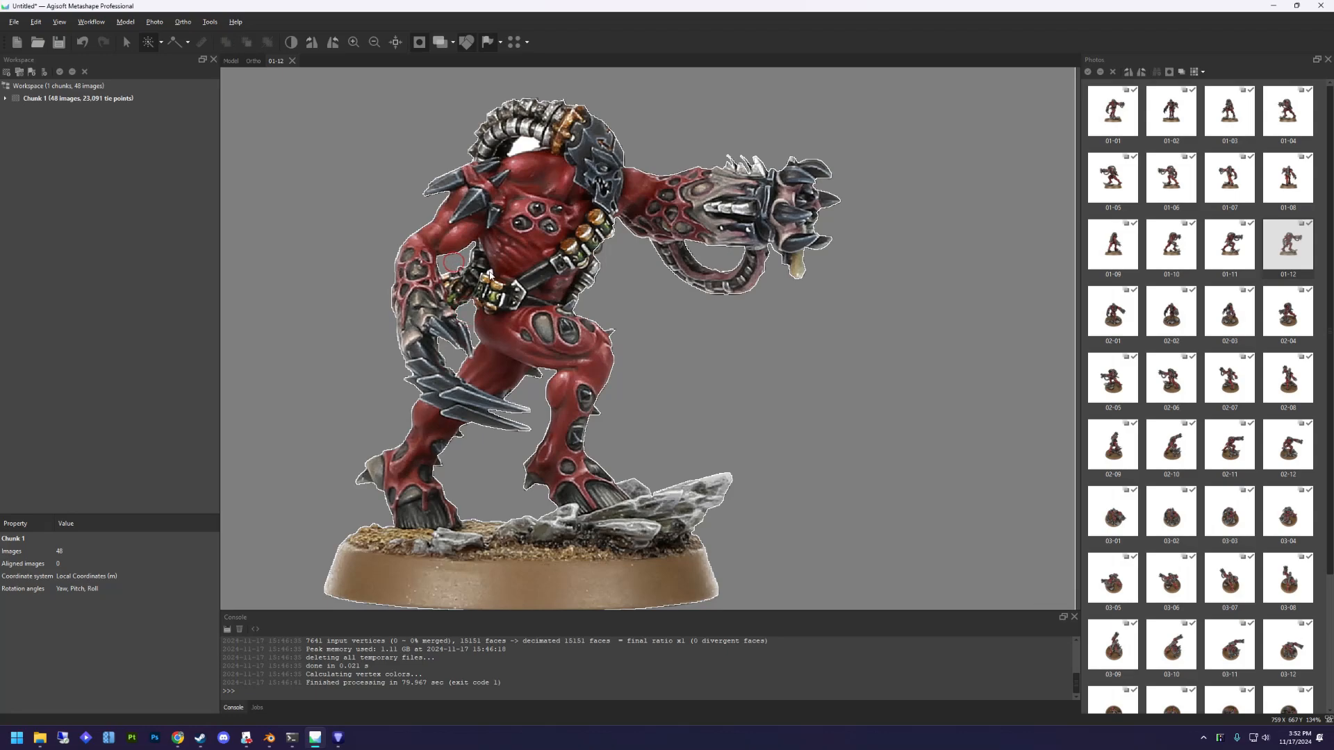
# Inspect the mask edge at the gun arm's white spikes and check the Magic Wand tolerance setting.
pyautogui.scroll(3, 552, 230)
pyautogui.scroll(9, 606, 314)
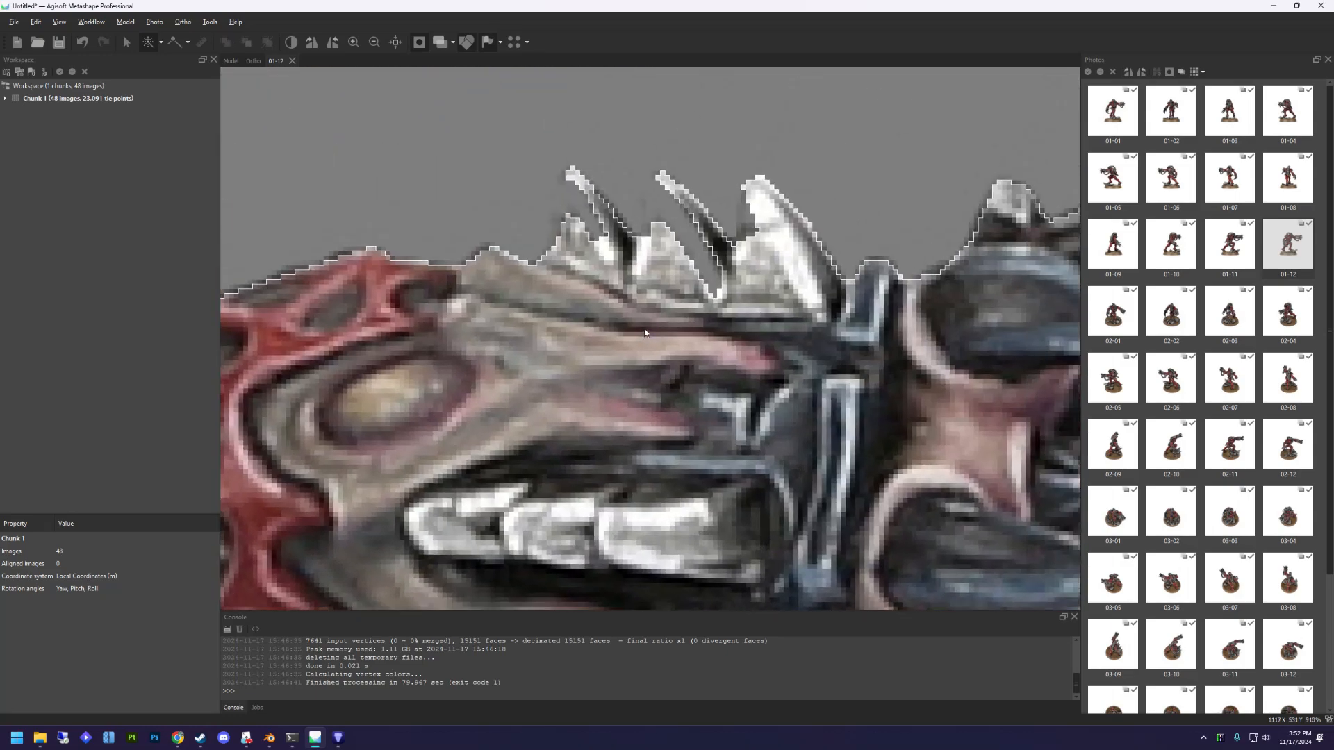
pyautogui.moveTo(710, 227); pyautogui.dragTo(627, 330, button='middle')
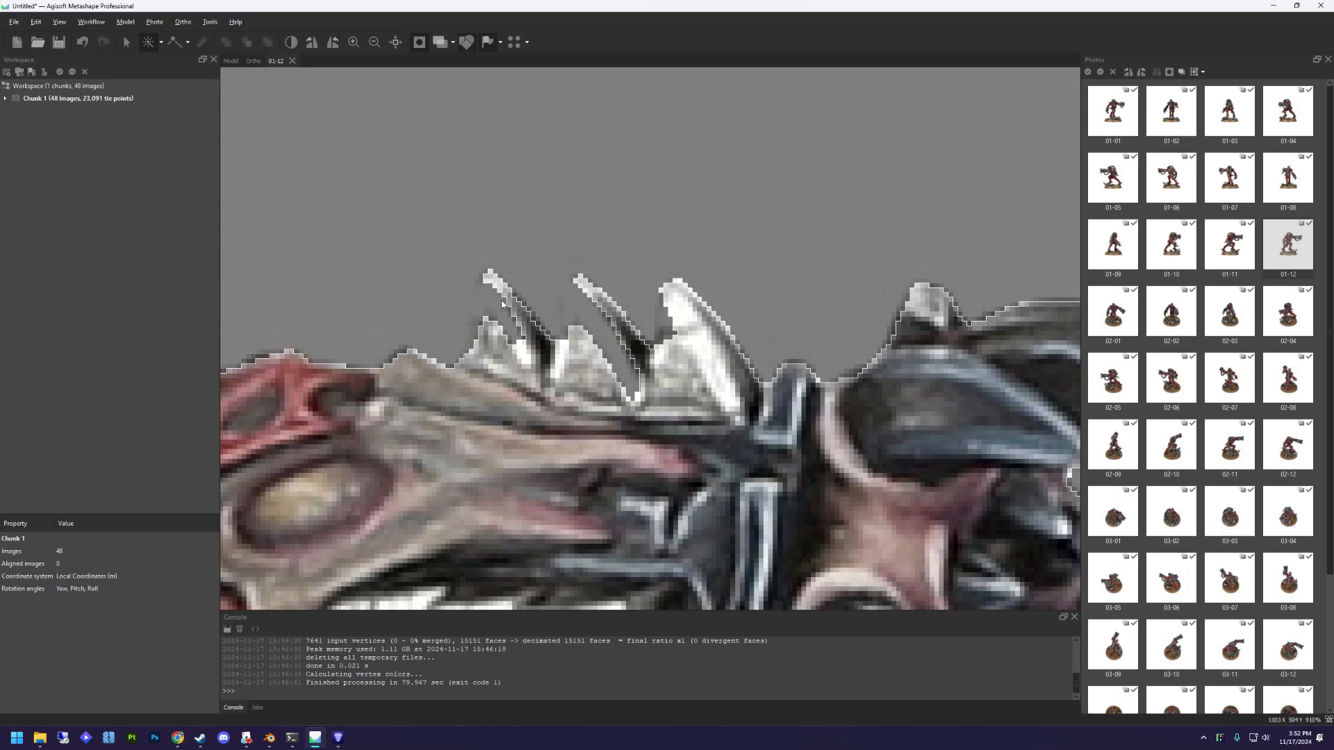
pyautogui.click(160, 42)
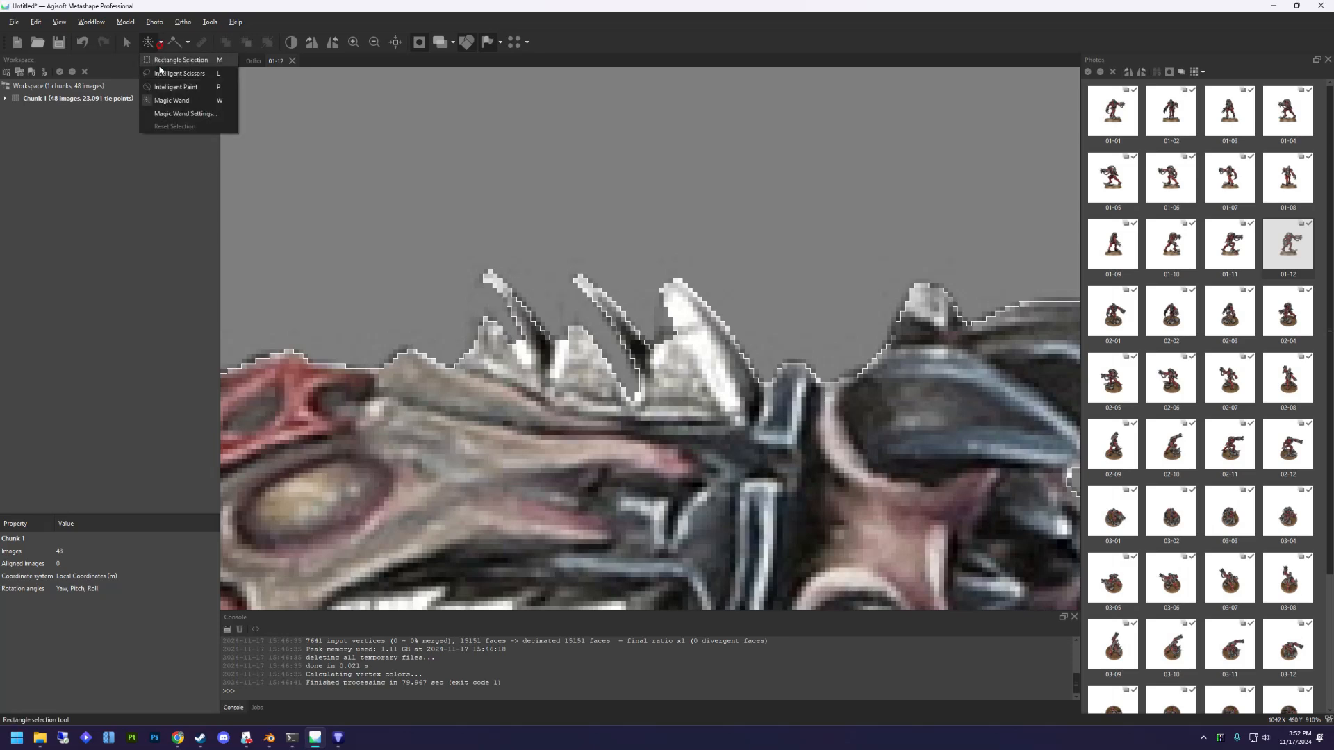
pyautogui.click(167, 115)
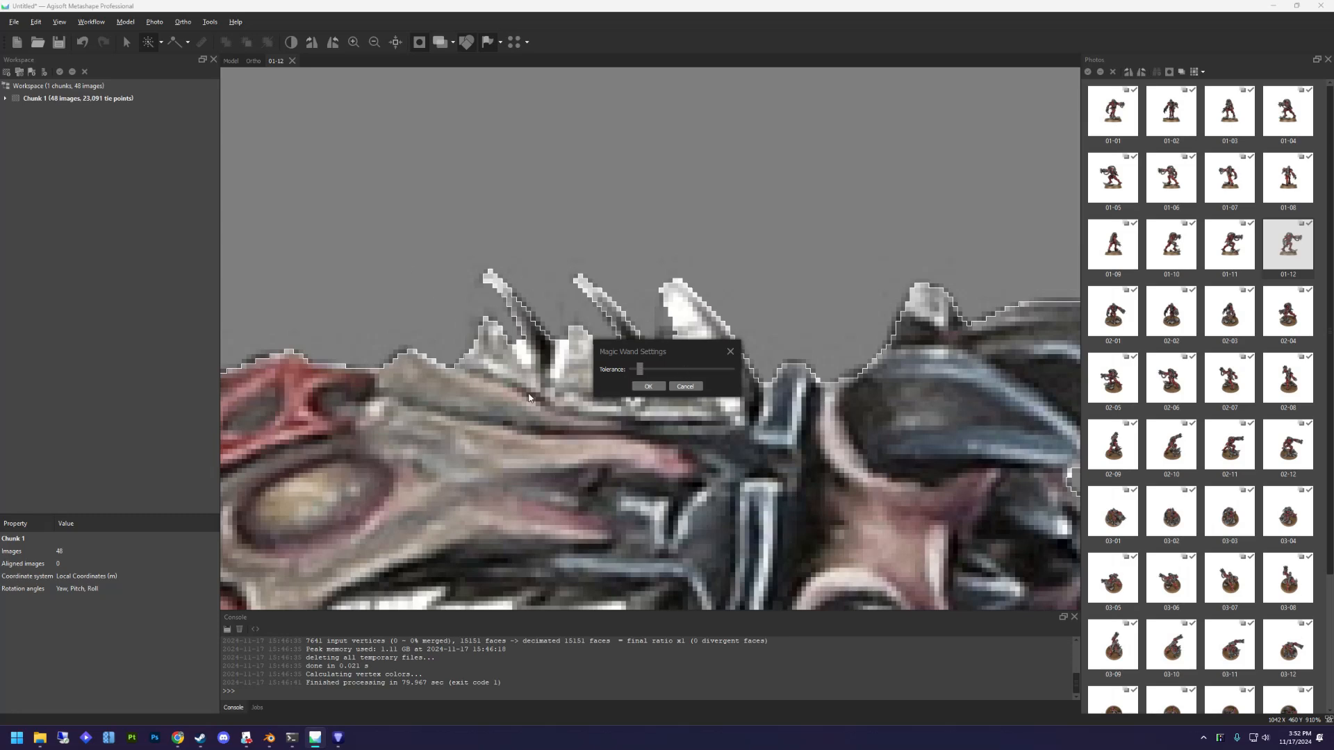
pyautogui.click(648, 386)
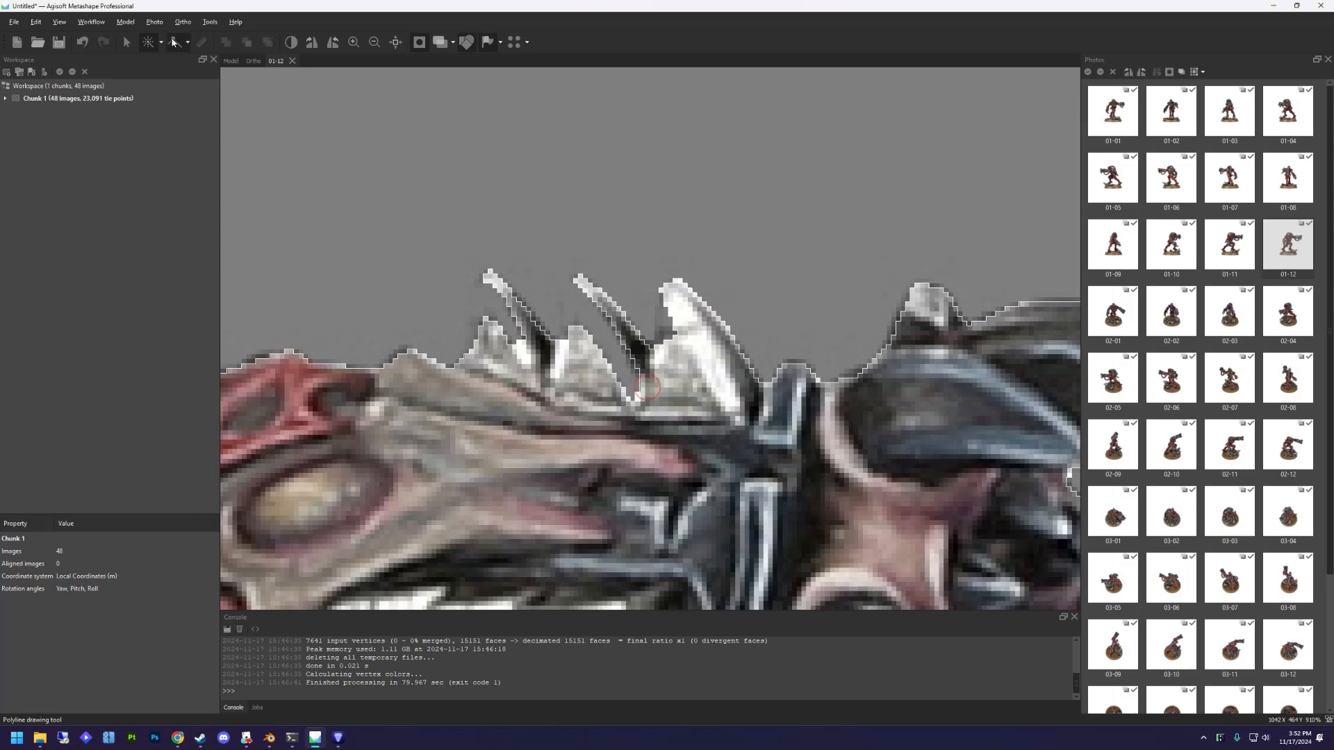
# Outline the three white spikes on the gun arm with Intelligent Scissors and subtract them from the mask.
pyautogui.click(161, 41)
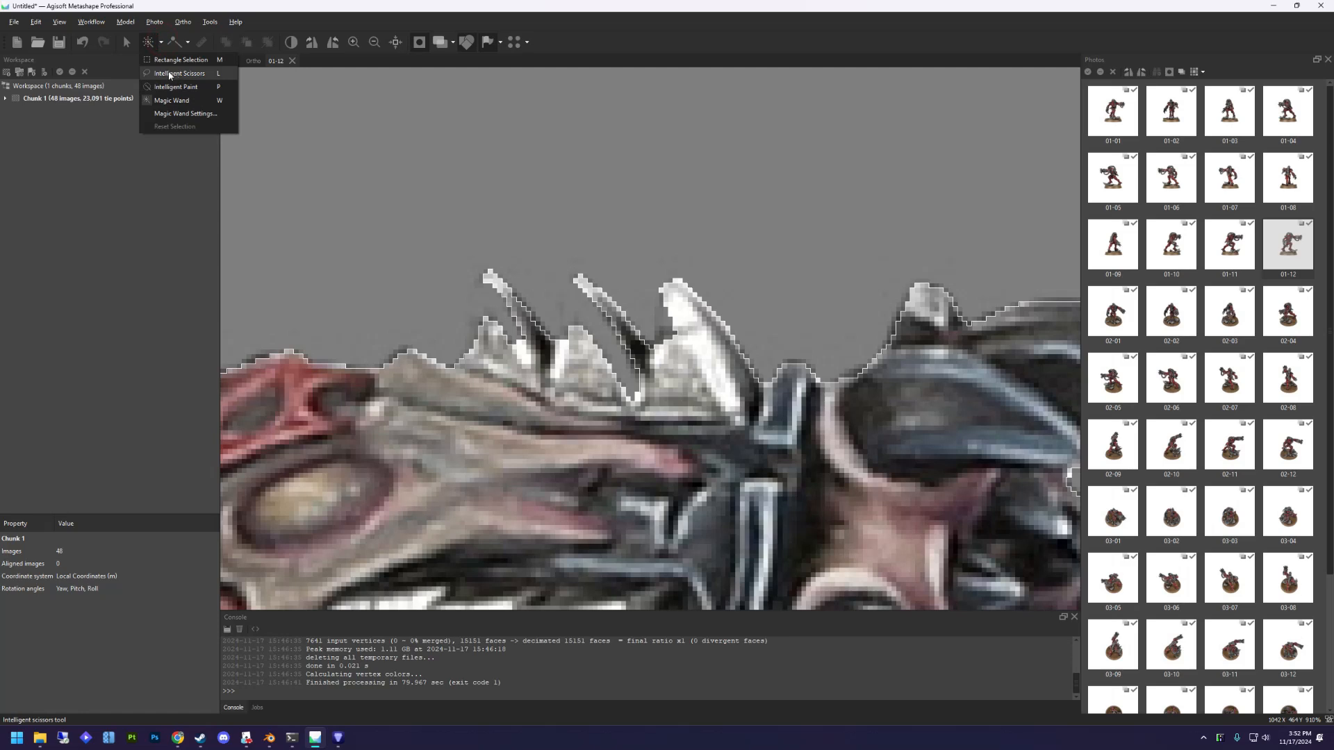
pyautogui.click(154, 71)
pyautogui.click(468, 353)
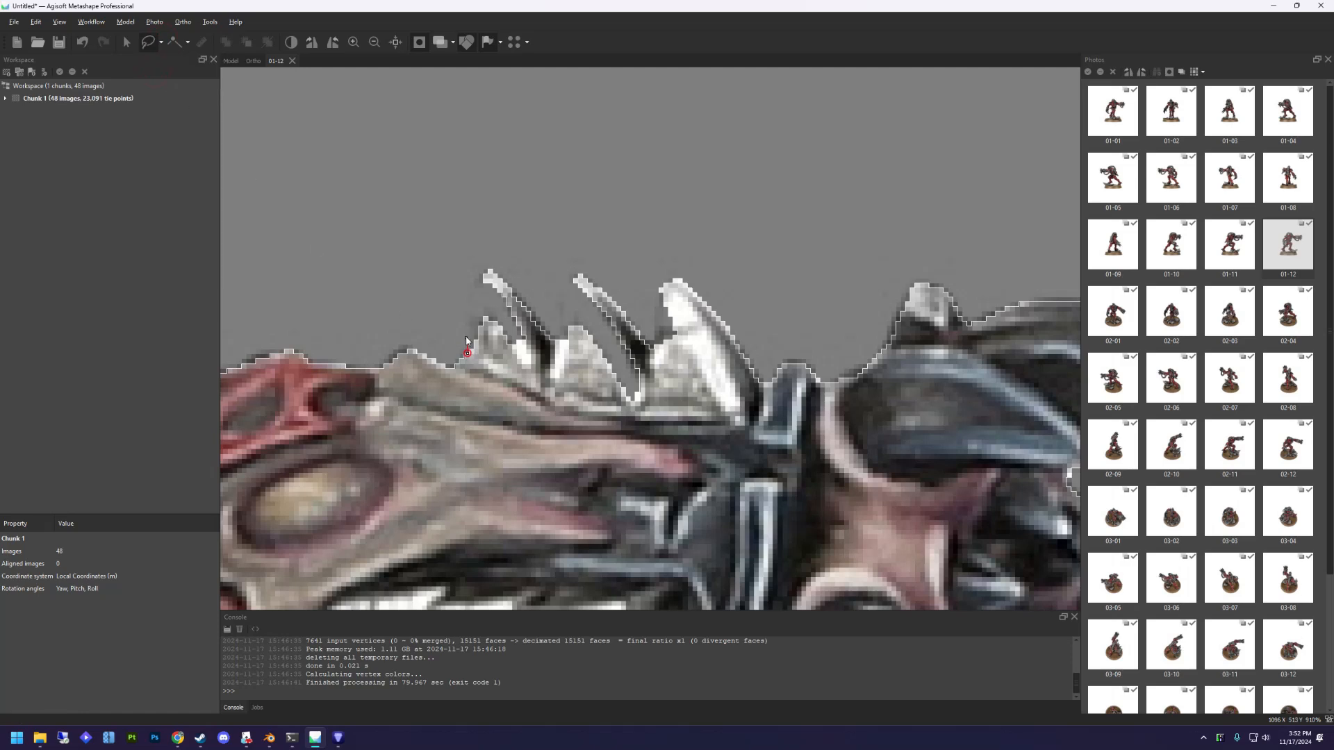
pyautogui.click(475, 278)
pyautogui.click(525, 308)
pyautogui.click(555, 342)
pyautogui.click(560, 330)
pyautogui.click(560, 286)
pyautogui.click(571, 270)
pyautogui.click(600, 285)
pyautogui.click(647, 343)
pyautogui.click(665, 340)
pyautogui.click(663, 295)
pyautogui.click(664, 280)
pyautogui.click(684, 286)
pyautogui.click(722, 316)
pyautogui.click(740, 355)
pyautogui.click(694, 443)
pyautogui.click(499, 433)
pyautogui.click(467, 381)
pyautogui.click(468, 353)
pyautogui.press('Escape')
pyautogui.rightClick(602, 379)
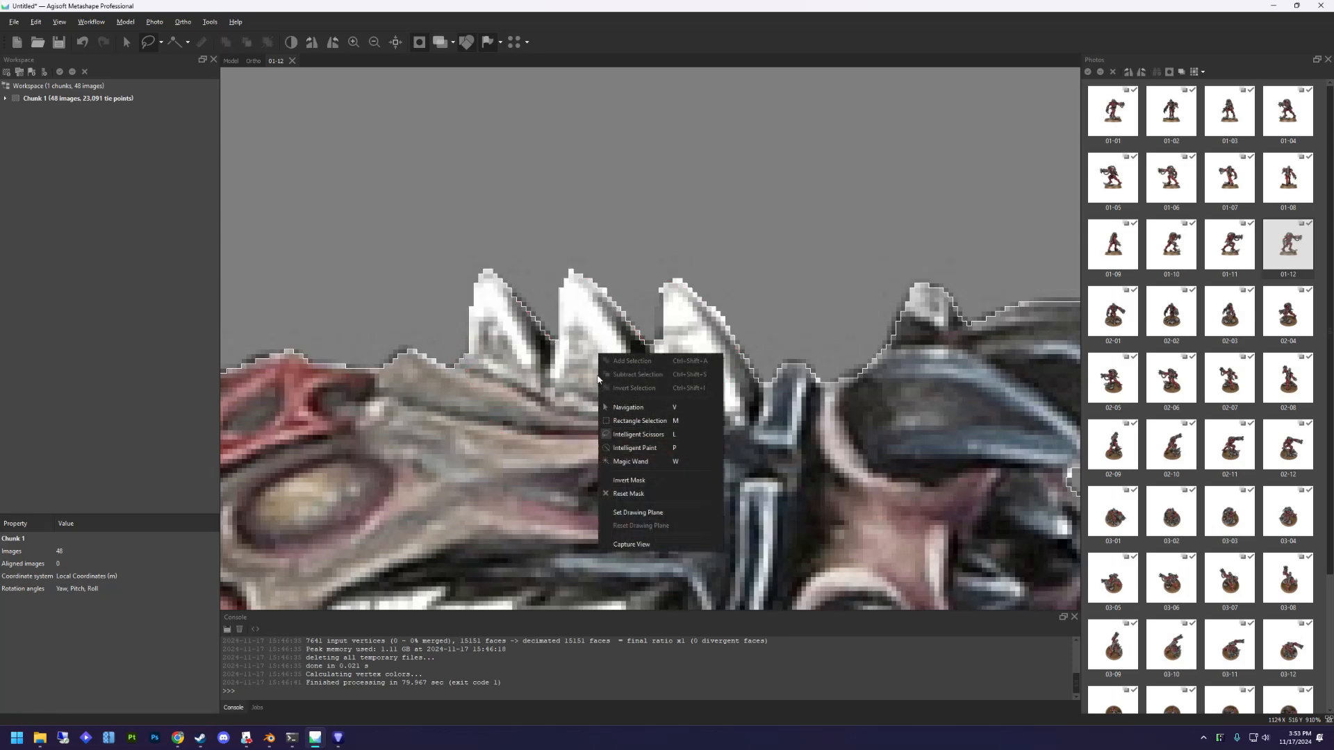
pyautogui.click(575, 342)
pyautogui.press('Escape')
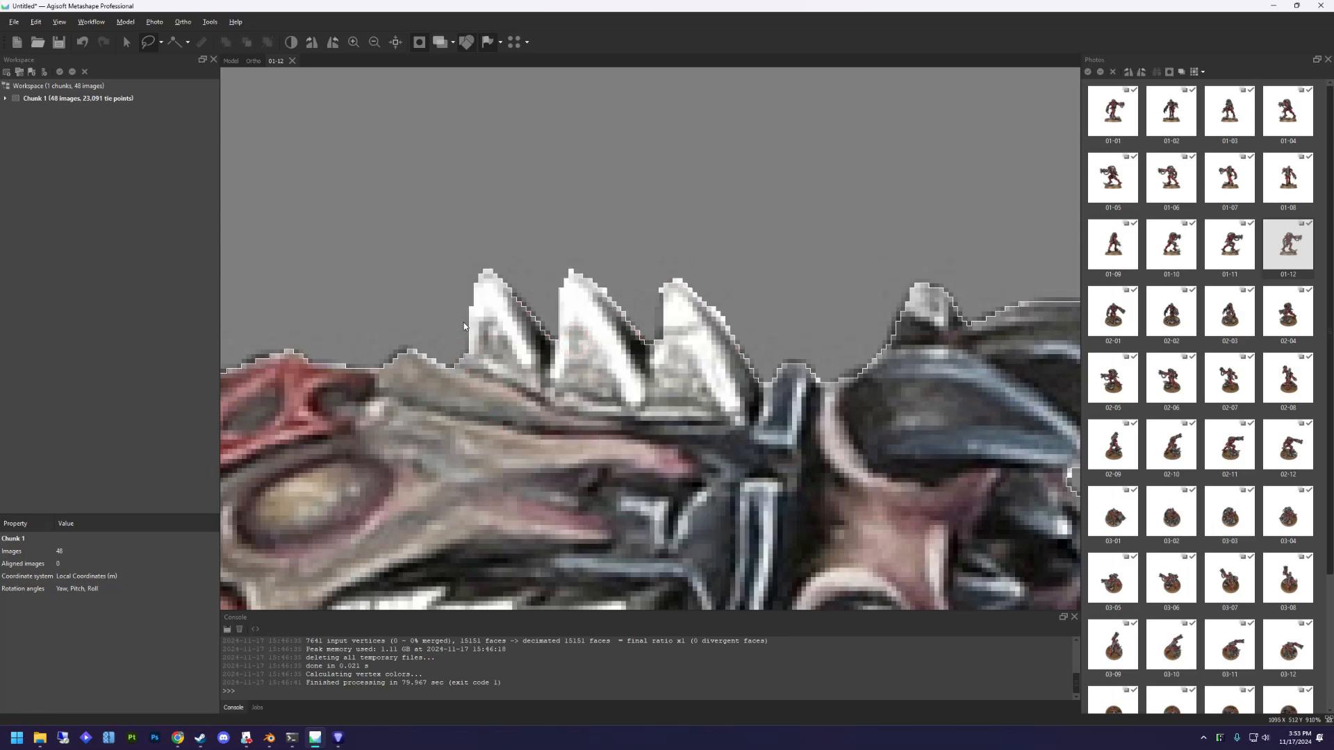
# Outline the small notch on top of the cables behind the head and subtract it from the mask.
pyautogui.scroll(-5, 723, 329)
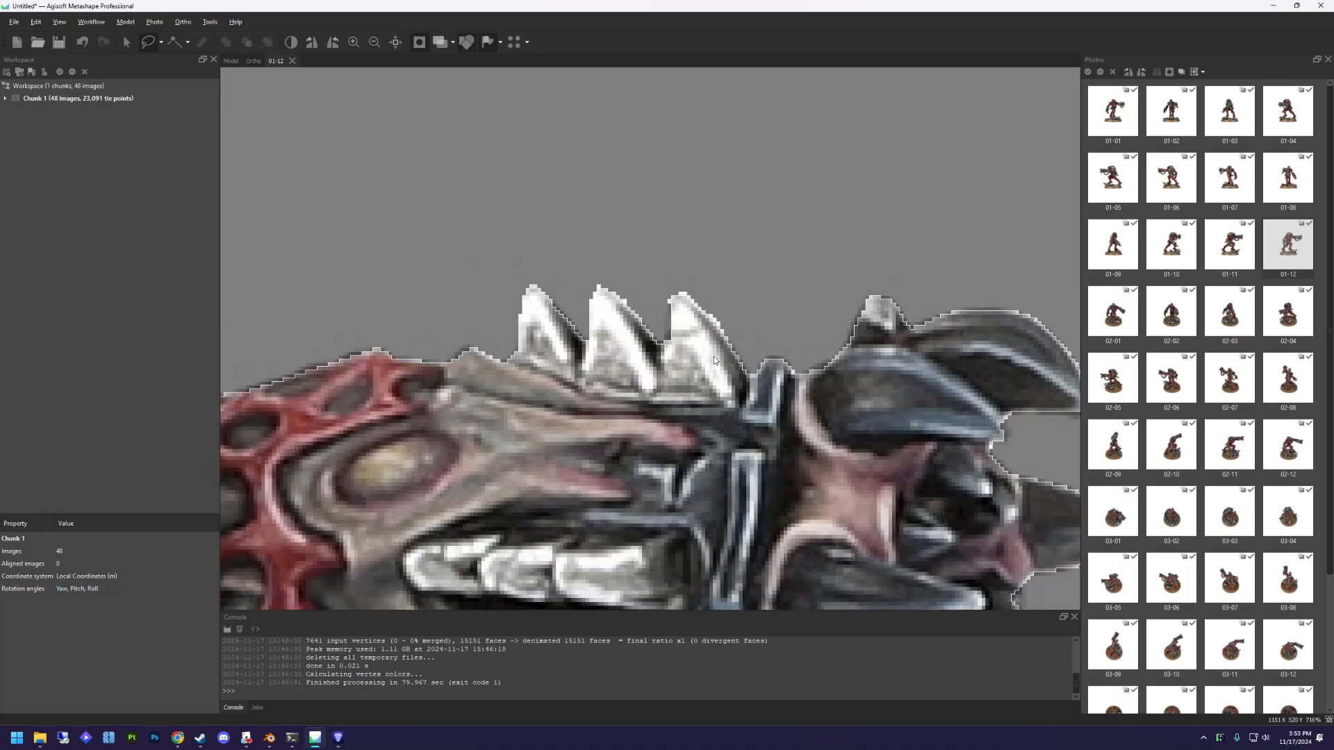
pyautogui.moveTo(515, 412); pyautogui.dragTo(823, 480, button='middle')
pyautogui.moveTo(463, 436); pyautogui.dragTo(611, 500, button='middle')
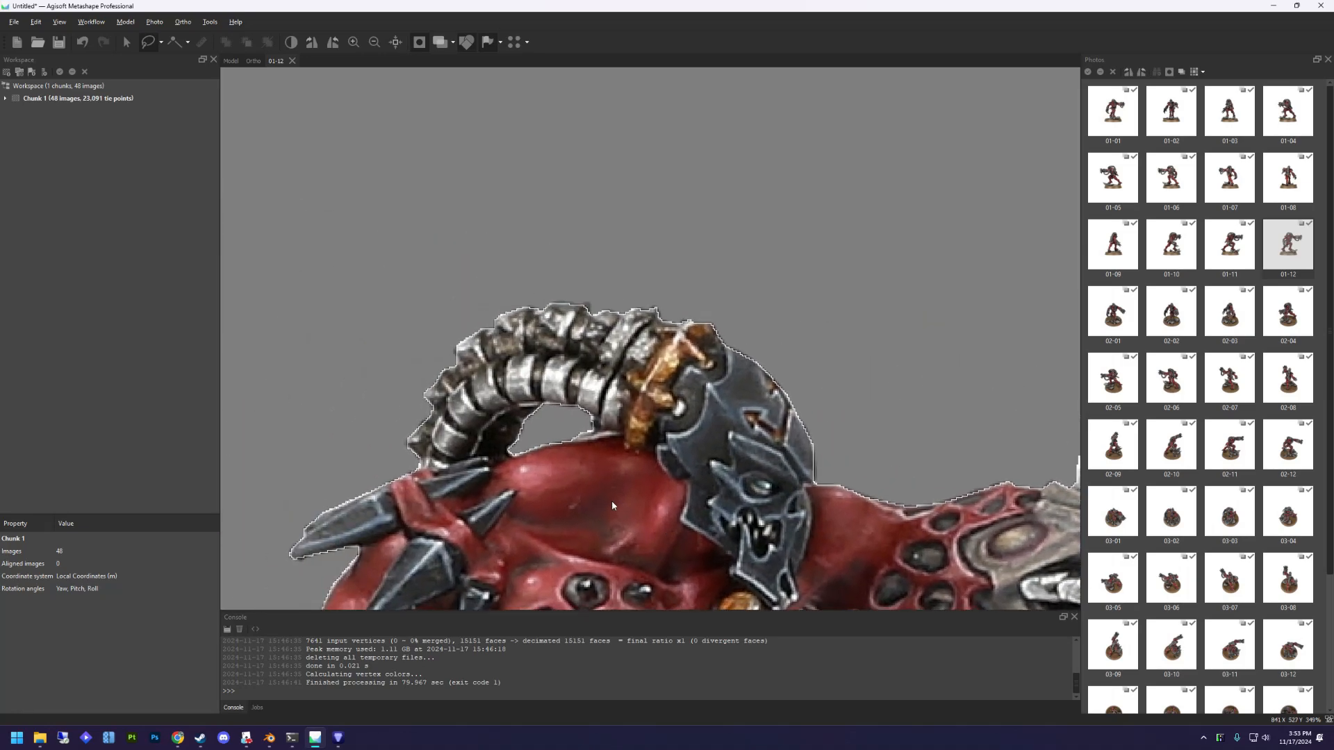
pyautogui.scroll(1, 611, 500)
pyautogui.scroll(2, 613, 397)
pyautogui.click(599, 272)
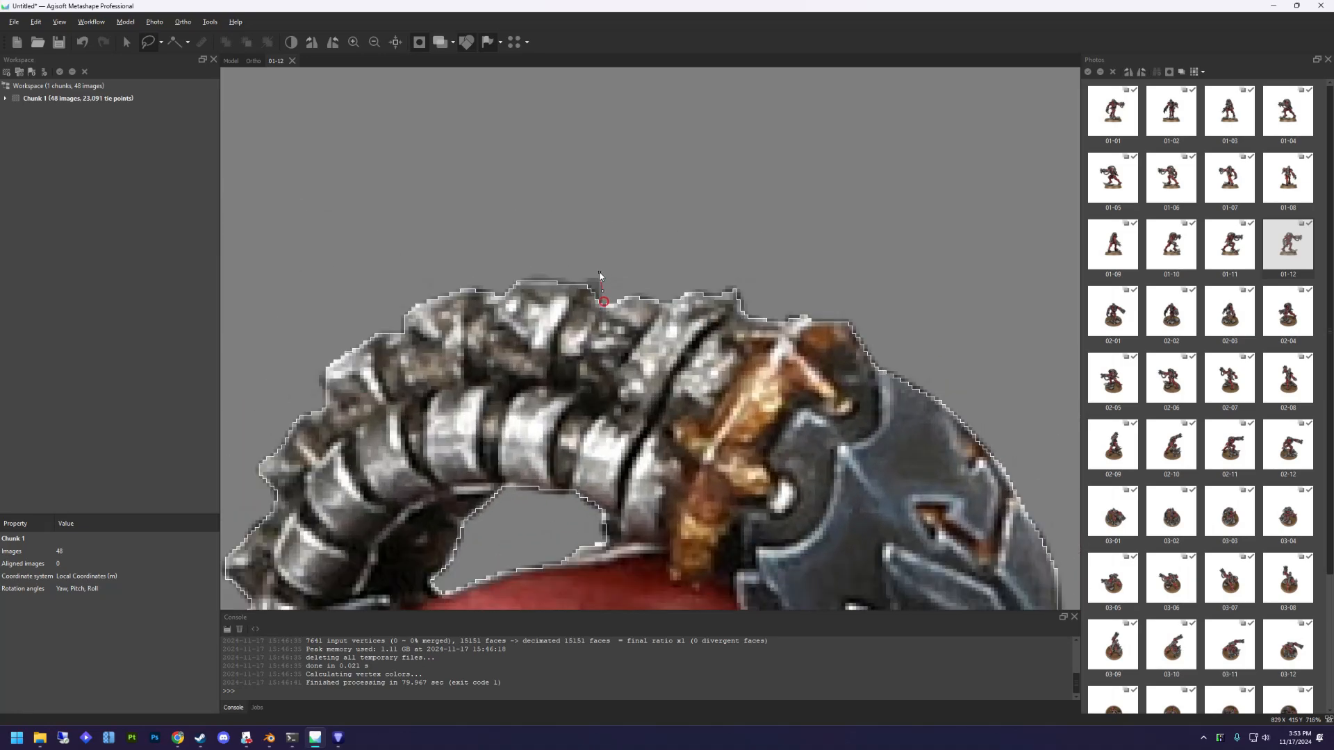
pyautogui.click(567, 295)
pyautogui.click(604, 312)
pyautogui.click(603, 290)
pyautogui.hotkey('ctrl', 'shift', 's')
# Check the mask along the claw arm, leg and base, and subtract the small masked notch between the base's rocks.
pyautogui.scroll(-3, 594, 359)
pyautogui.moveTo(595, 359); pyautogui.dragTo(668, 166, button='middle')
pyautogui.moveTo(511, 428); pyautogui.dragTo(744, 139, button='middle')
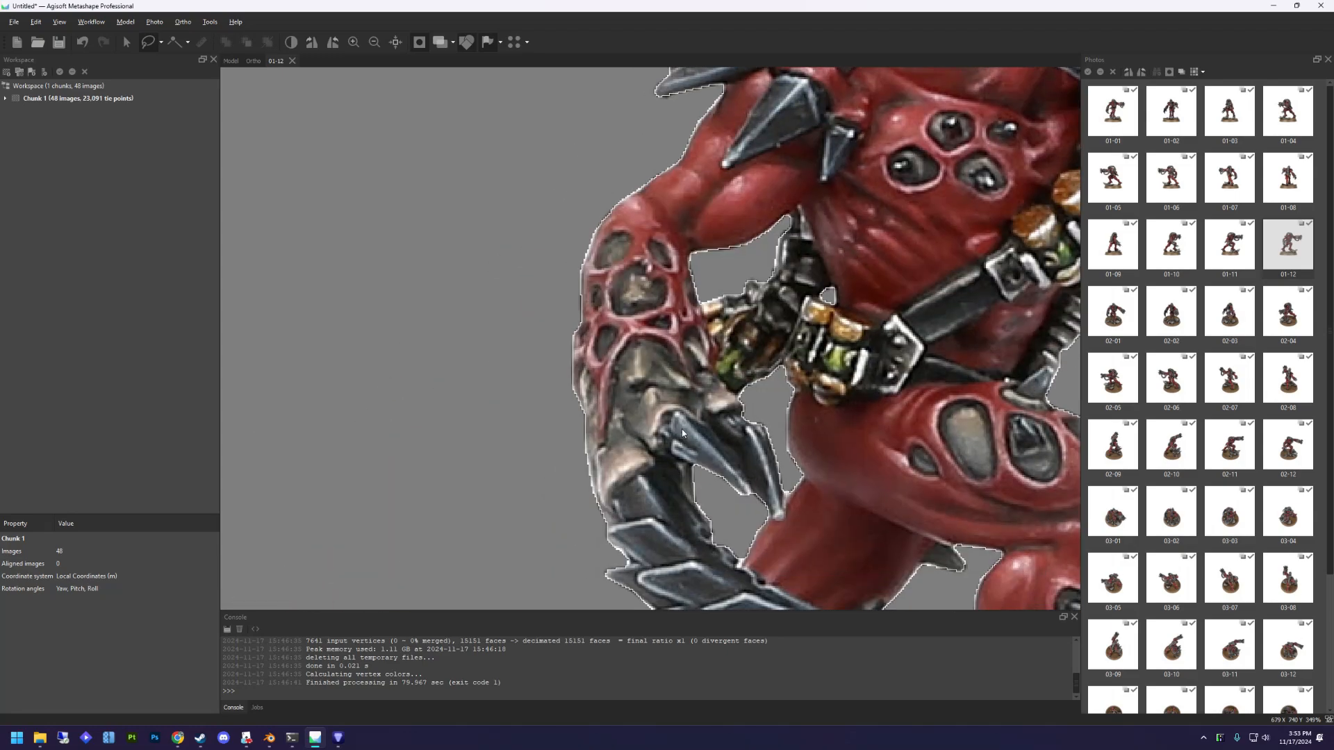
pyautogui.moveTo(681, 427); pyautogui.dragTo(607, 292, button='middle')
pyautogui.moveTo(590, 478); pyautogui.dragTo(702, 211, button='middle')
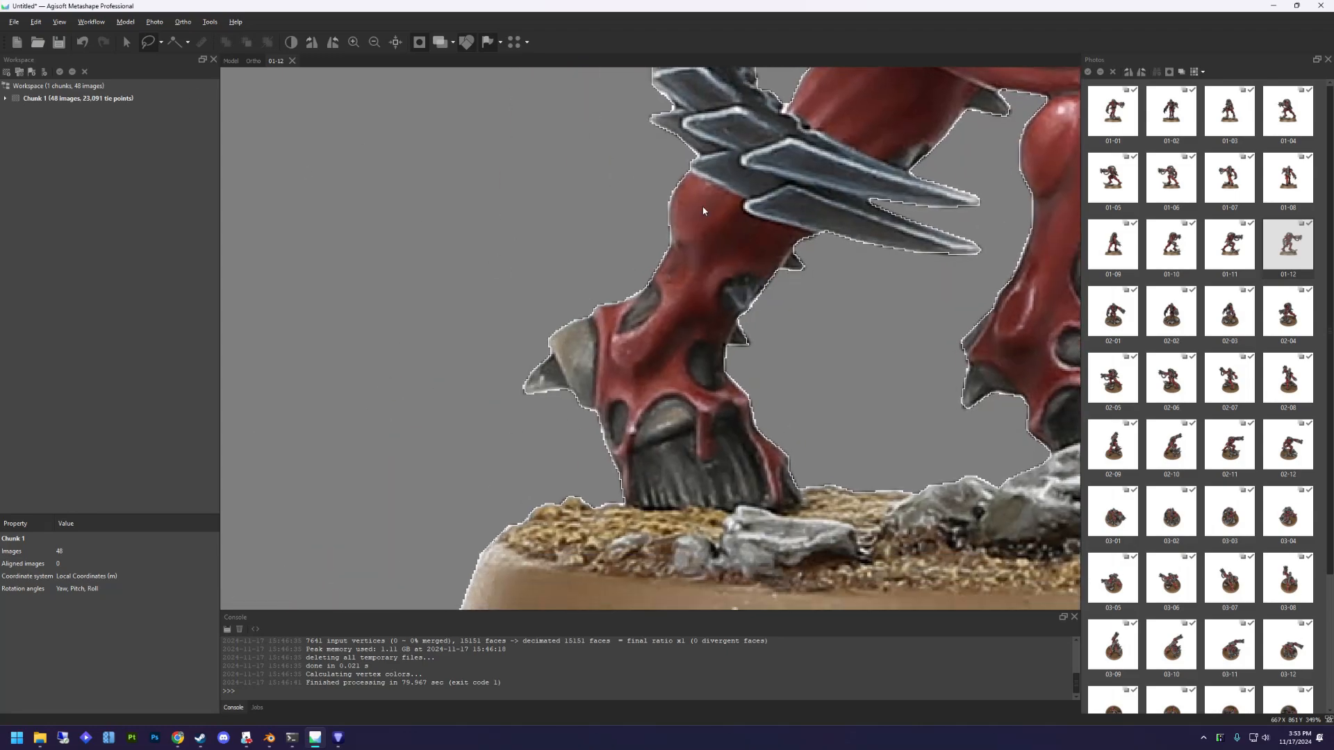
pyautogui.scroll(2, 589, 424)
pyautogui.moveTo(688, 459); pyautogui.dragTo(644, 348, button='middle')
pyautogui.moveTo(816, 400); pyautogui.dragTo(237, 429, button='middle')
pyautogui.moveTo(874, 190); pyautogui.dragTo(406, 272, button='middle')
pyautogui.scroll(-1, 681, 210)
pyautogui.scroll(1, 577, 416)
pyautogui.click(572, 401)
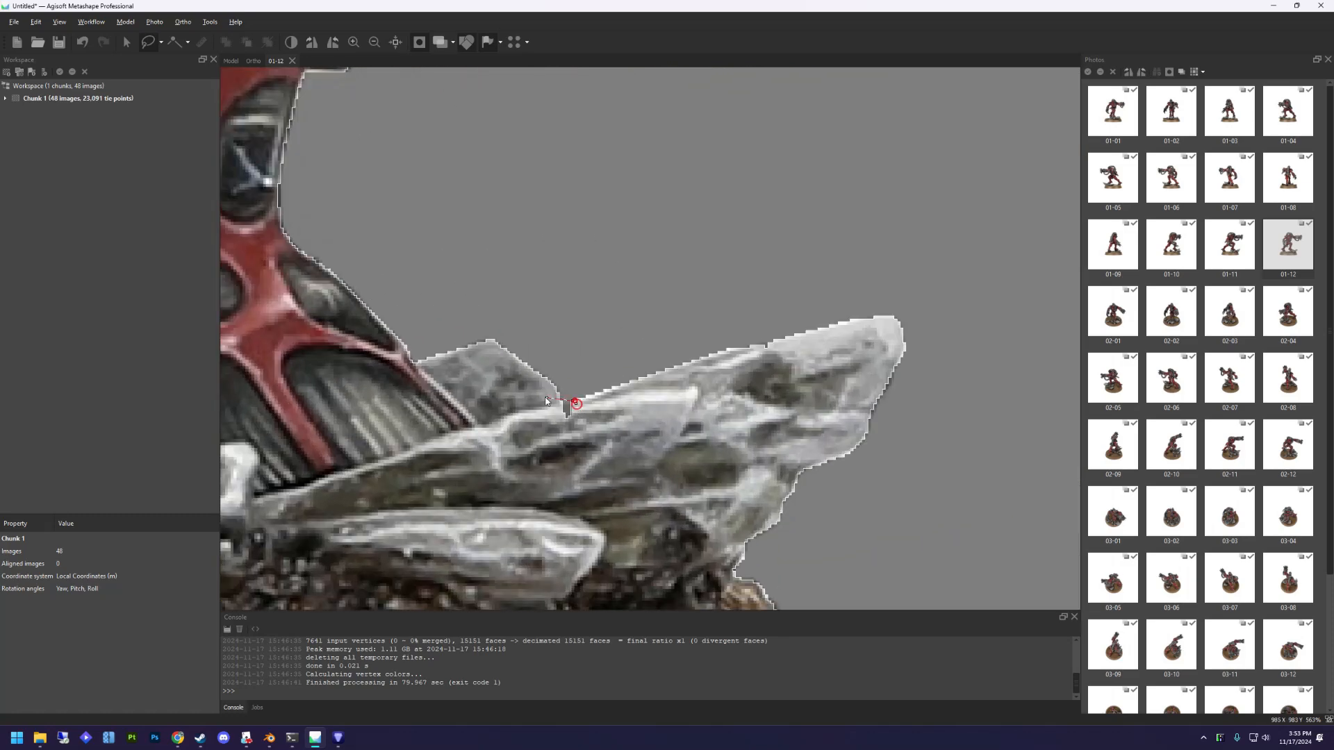
pyautogui.click(544, 397)
pyautogui.click(552, 419)
pyautogui.click(581, 423)
pyautogui.click(577, 406)
pyautogui.scroll(-2, 652, 386)
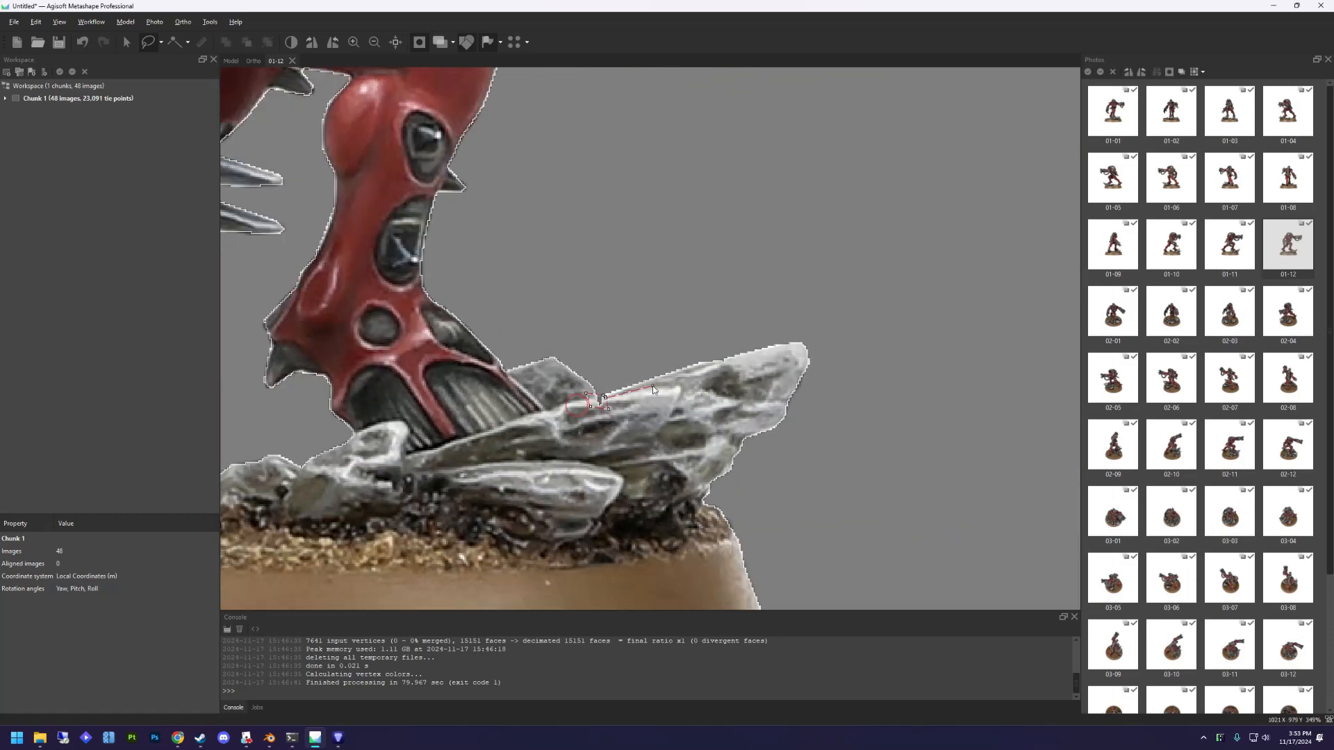
pyautogui.hotkey('ctrl', 'shift', 's')
# Subtract the tip of the knee spike from the mask and check the mask edges around the torso and gun arm.
pyautogui.moveTo(486, 172)
pyautogui.mouseDown(button='middle')
pyautogui.moveTo(585, 348)
pyautogui.moveTo(687, 482)
pyautogui.mouseUp(button='middle')
pyautogui.scroll(2, 669, 369)
pyautogui.click(696, 337)
pyautogui.click(716, 336)
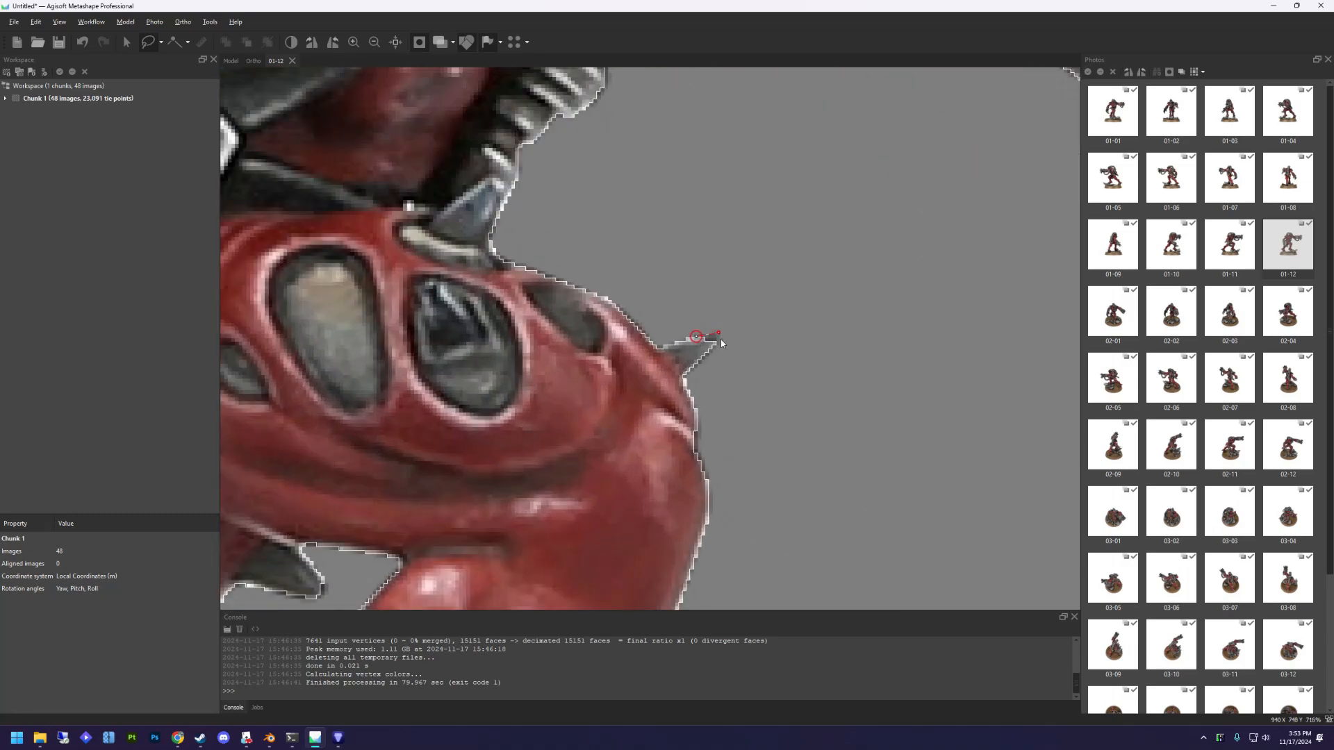
pyautogui.click(703, 354)
pyautogui.click(696, 336)
pyautogui.hotkey('ctrl', 'shift', 's')
pyautogui.scroll(-5, 698, 337)
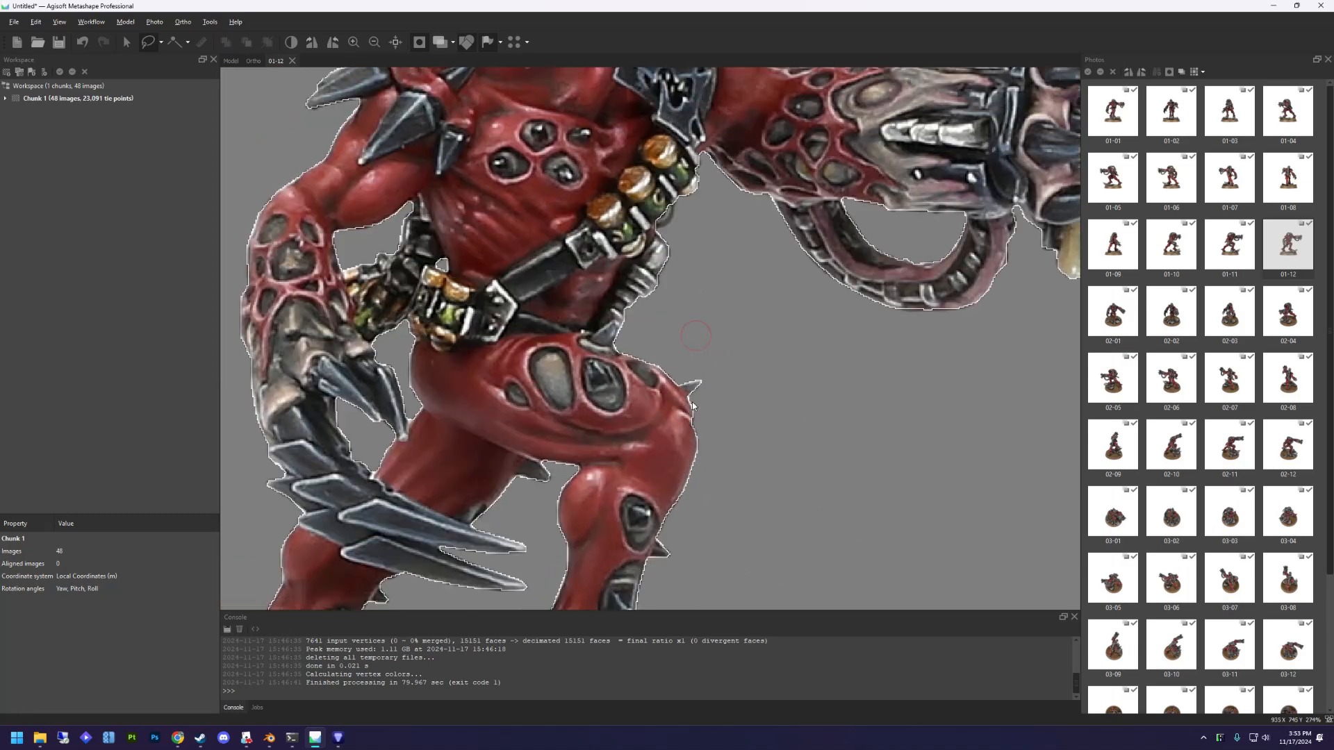
pyautogui.moveTo(768, 246); pyautogui.dragTo(544, 407, button='middle')
pyautogui.scroll(1, 545, 407)
pyautogui.moveTo(791, 355); pyautogui.dragTo(928, 450, button='middle')
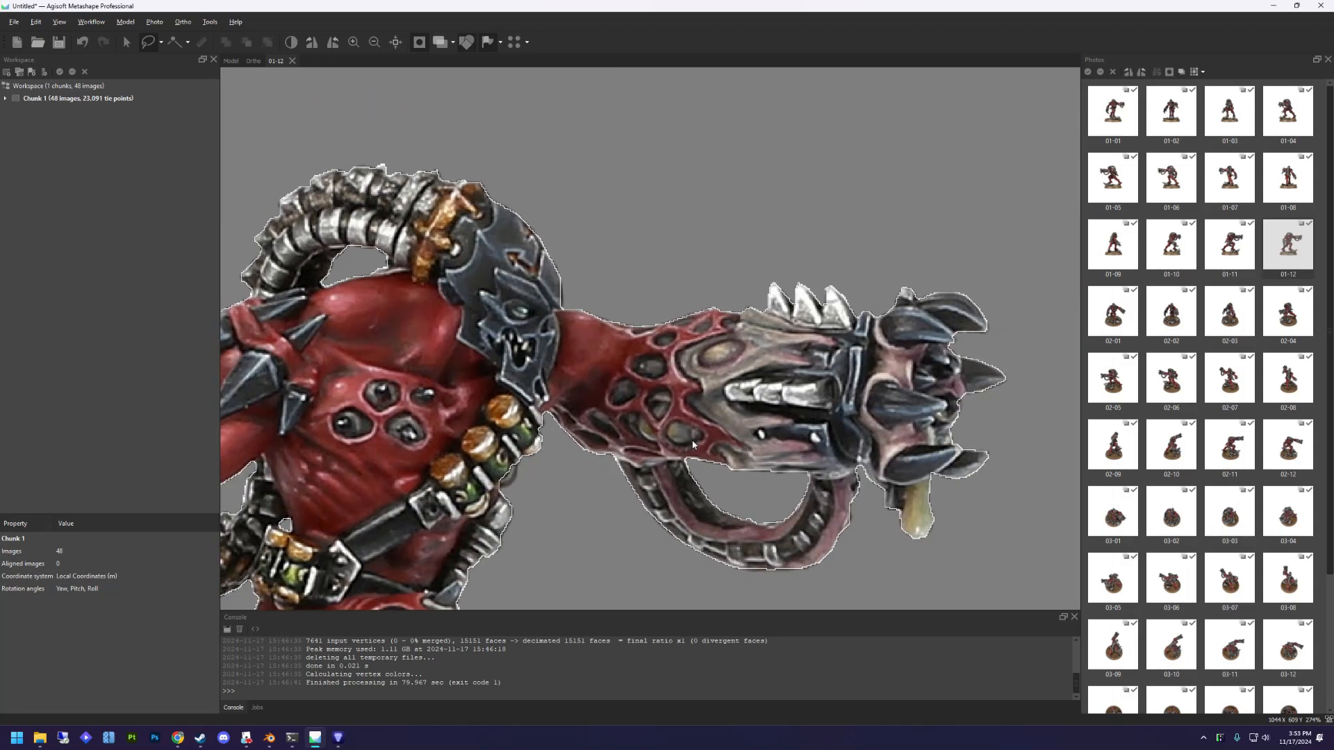
# Check the mask edges of photo 01-12 from the gun arm down to the base, finishing with the whole figure in view.
pyautogui.moveTo(534, 436); pyautogui.dragTo(710, 428, button='middle')
pyautogui.moveTo(545, 494); pyautogui.dragTo(617, 258, button='middle')
pyautogui.moveTo(593, 460); pyautogui.dragTo(607, 198, button='middle')
pyautogui.scroll(-1, 607, 198)
pyautogui.scroll(-2, 637, 303)
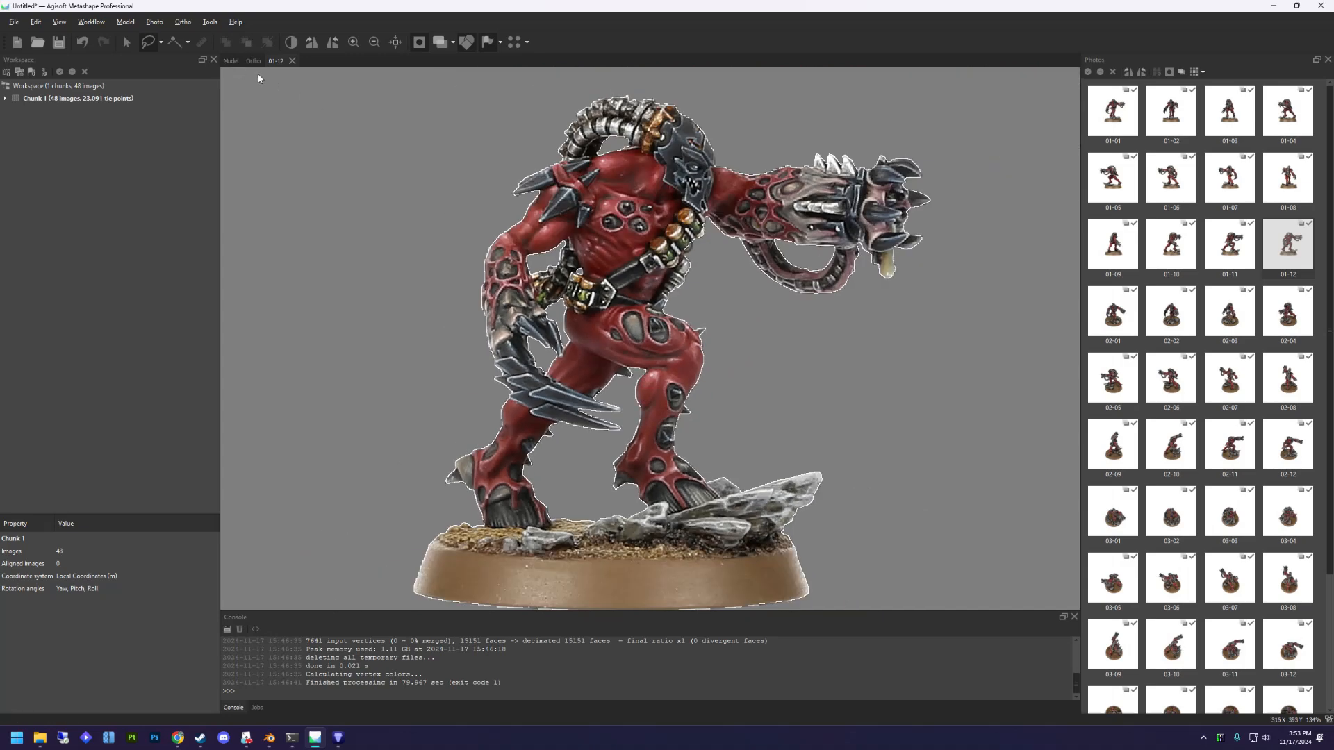
# Return to the 3D model and examine the test mesh's gun arm, cables, claws and base from several angles.
pyautogui.click(230, 60)
pyautogui.moveTo(623, 391); pyautogui.dragTo(494, 360)
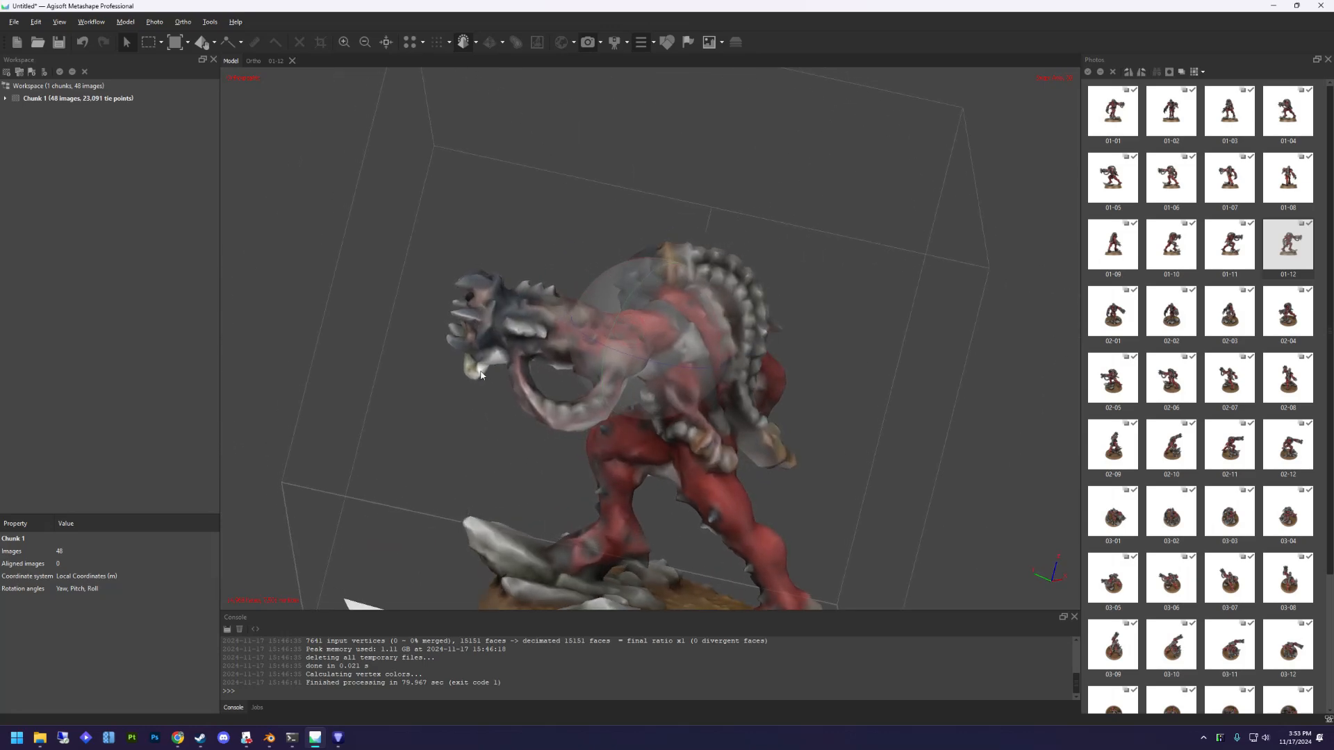
pyautogui.moveTo(659, 348); pyautogui.dragTo(494, 422)
pyautogui.scroll(-3, 1202, 441)
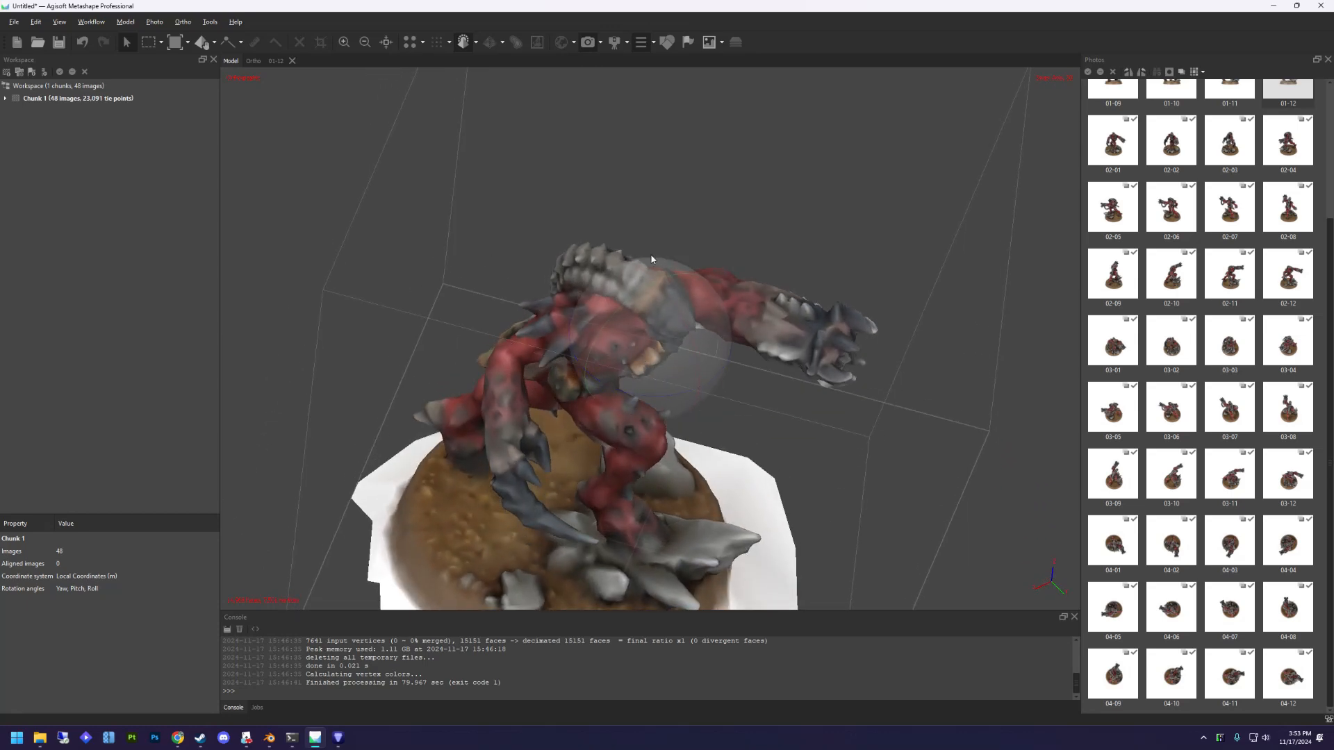
pyautogui.moveTo(668, 298); pyautogui.dragTo(684, 362)
pyautogui.scroll(3, 1184, 274)
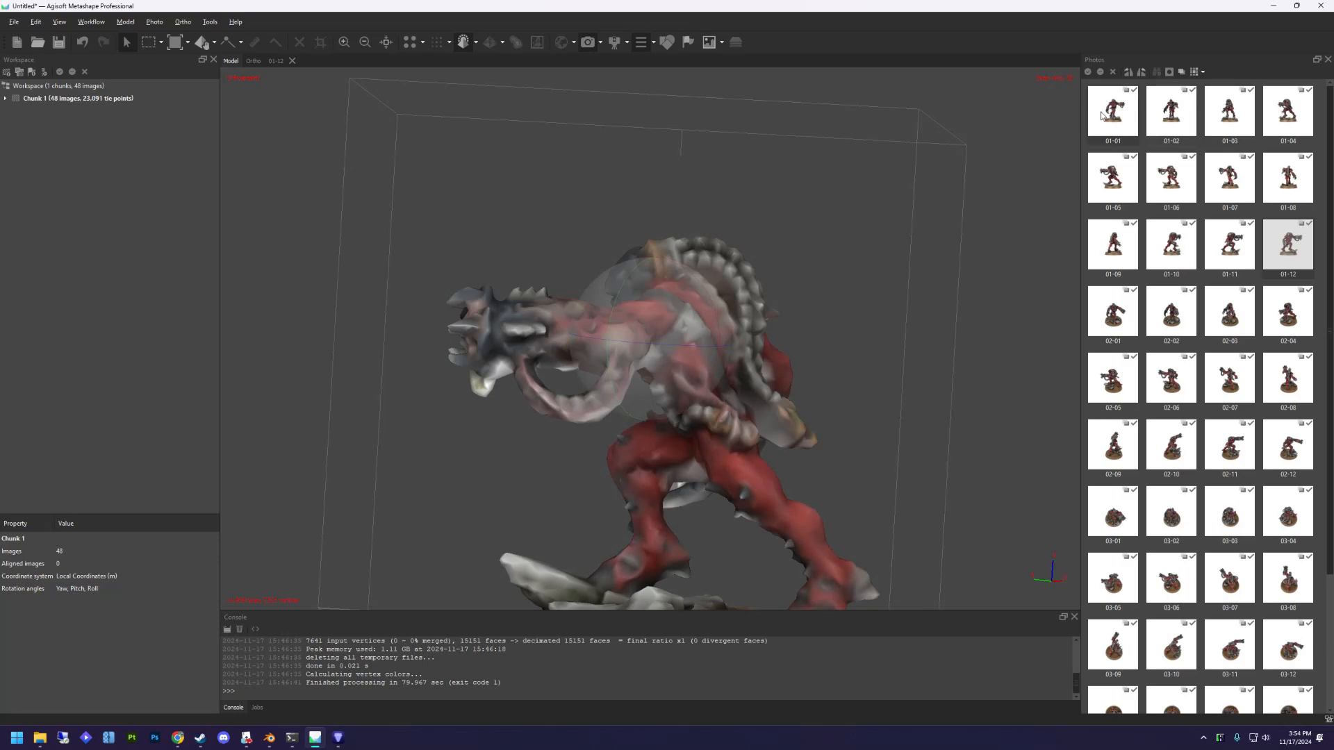
pyautogui.moveTo(658, 377); pyautogui.dragTo(686, 362)
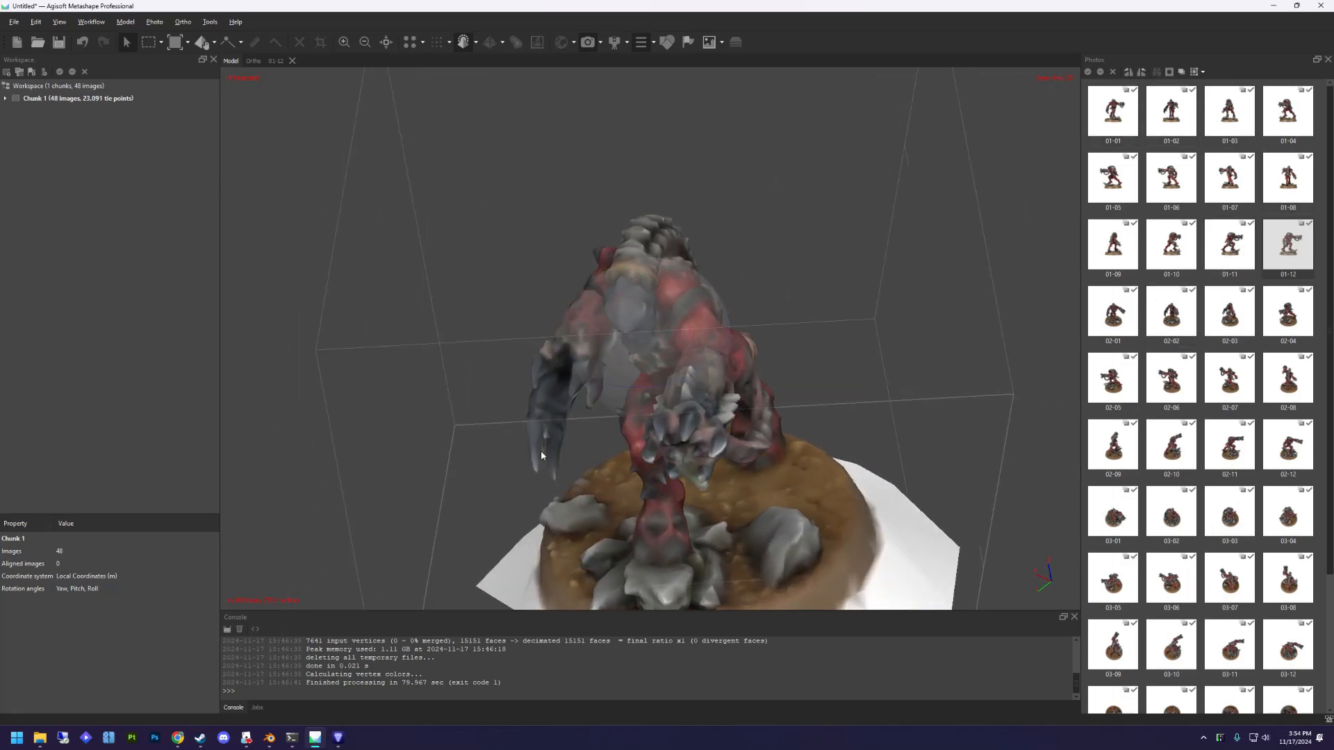
pyautogui.moveTo(564, 428)
pyautogui.mouseDown()
pyautogui.moveTo(626, 424)
pyautogui.moveTo(556, 422)
pyautogui.moveTo(576, 424)
pyautogui.moveTo(536, 448)
pyautogui.mouseUp()
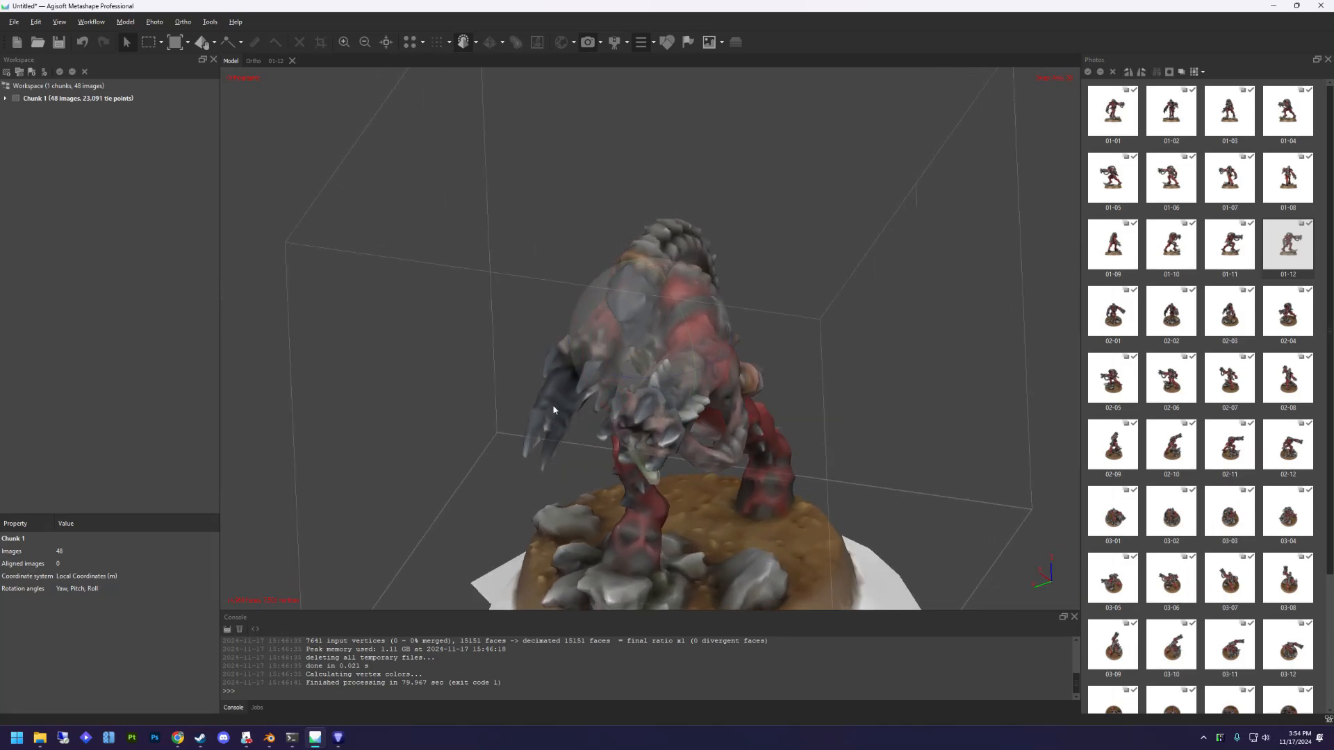
pyautogui.moveTo(634, 355)
pyautogui.mouseDown()
pyautogui.moveTo(608, 378)
pyautogui.moveTo(657, 335)
pyautogui.moveTo(673, 356)
pyautogui.moveTo(650, 327)
pyautogui.moveTo(687, 476)
pyautogui.moveTo(694, 380)
pyautogui.moveTo(466, 150)
pyautogui.mouseUp()
# In photo 01-01, outline the background between the torso and gun arm with Intelligent Scissors and add it to the mask.
pyautogui.doubleClick(1126, 112)
pyautogui.scroll(5, 902, 215)
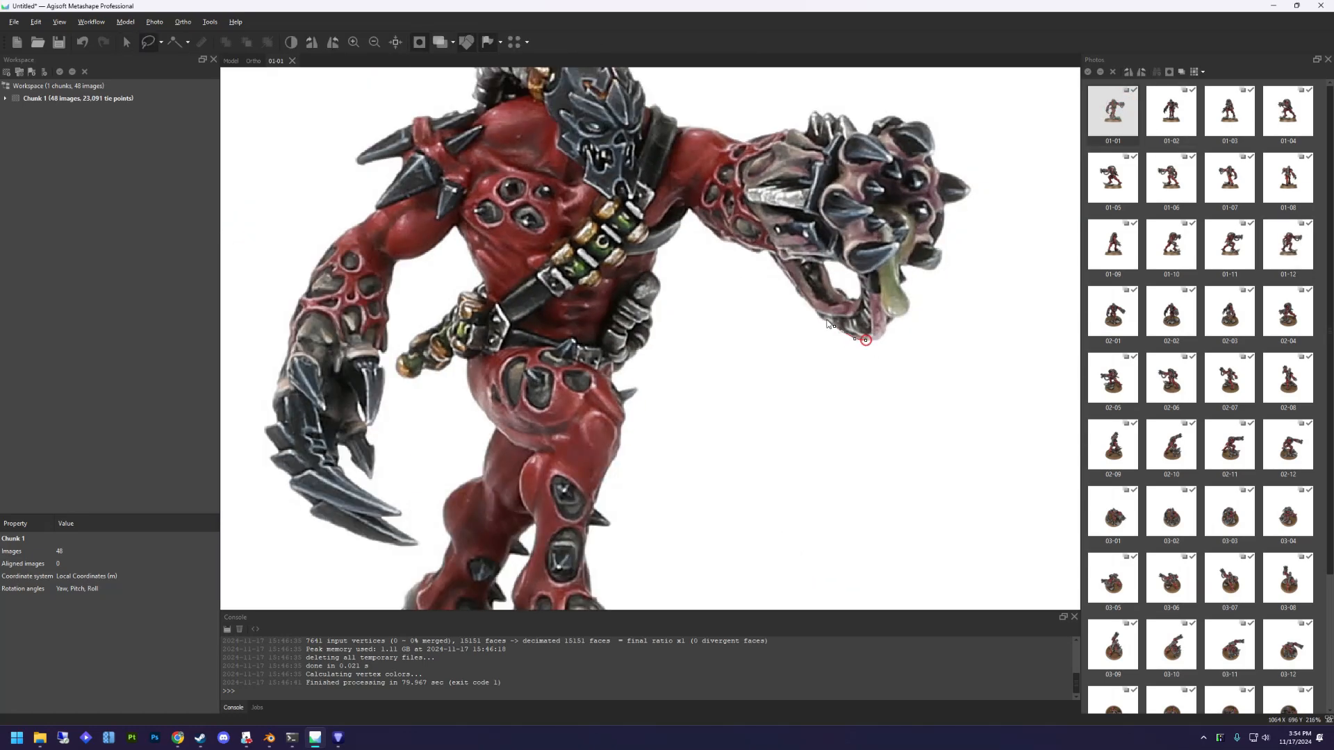
pyautogui.moveTo(827, 324); pyautogui.dragTo(777, 266)
pyautogui.click(754, 364)
pyautogui.click(879, 374)
pyautogui.click(869, 355)
pyautogui.hotkey('ctrl', 'shift', 'a')
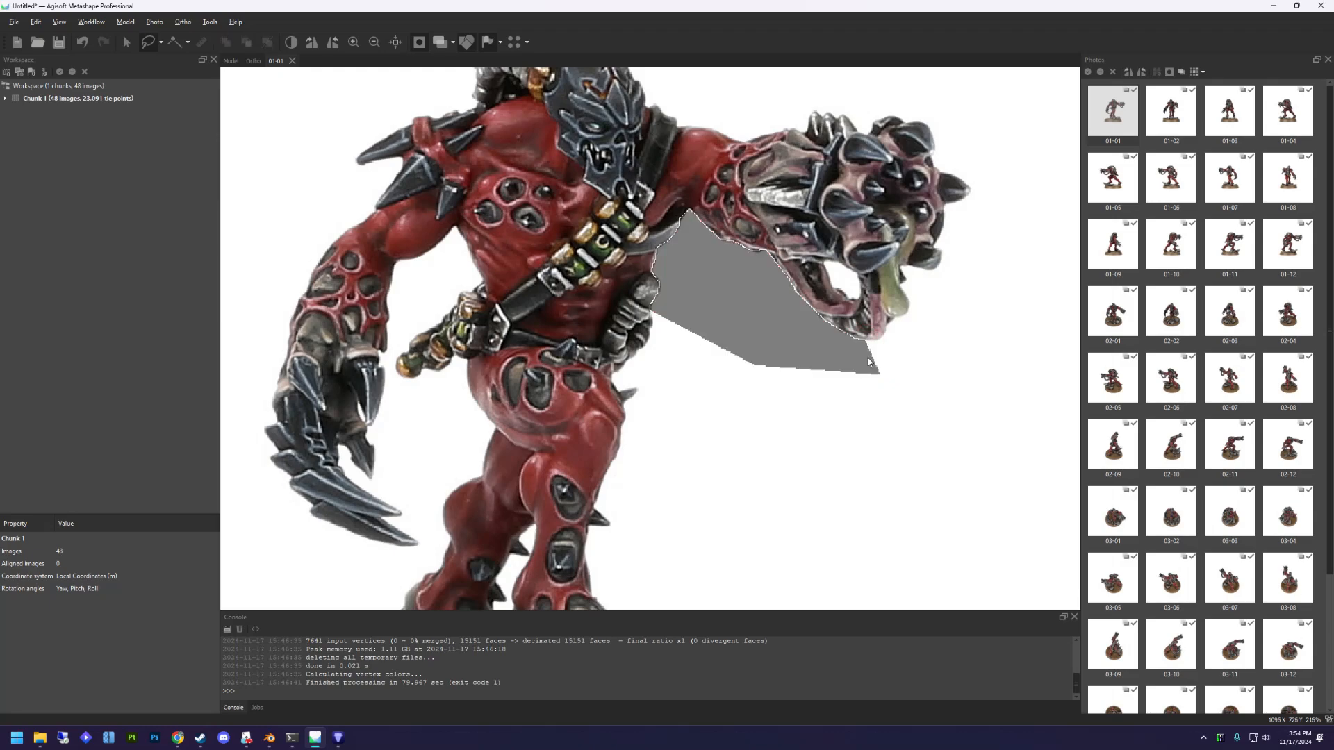
# Select the remaining white background around the figure in photo 01-01 with the Magic Wand and add it to the mask.
pyautogui.press('w')
pyautogui.click(441, 277)
pyautogui.hotkey('ctrl', 'shift', 'a')
# Select the enclosed white gaps between the legs in photo 01-01 with the Magic Wand and add them to the mask.
pyautogui.scroll(5, 528, 91)
pyautogui.scroll(-5, 456, 380)
pyautogui.scroll(3, 556, 486)
pyautogui.click(584, 382)
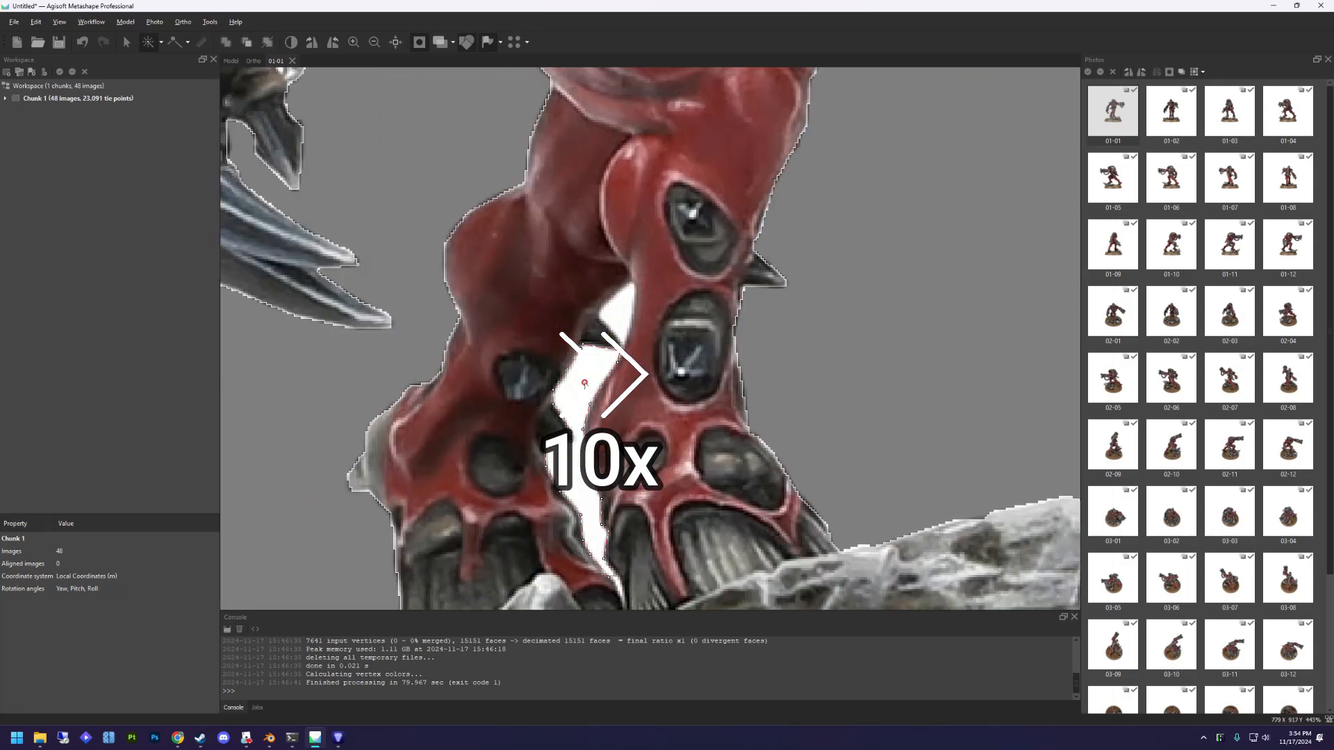
pyautogui.hotkey('ctrl', 'shift', 'a')
pyautogui.click(615, 313)
pyautogui.hotkey('ctrl', 'shift', 'a')
pyautogui.moveTo(288, 68); pyautogui.dragTo(577, 387, button='middle')
pyautogui.click(577, 387)
pyautogui.hotkey('ctrl', 'shift', 'a')
# Mask the white background of photo 01-02 with the Magic Wand and check the mask edges around the figure.
pyautogui.press('pagedown')
pyautogui.press('w')
pyautogui.click(605, 353)
pyautogui.hotkey('ctrl', 'shift', 'a')
pyautogui.scroll(-3, 605, 353)
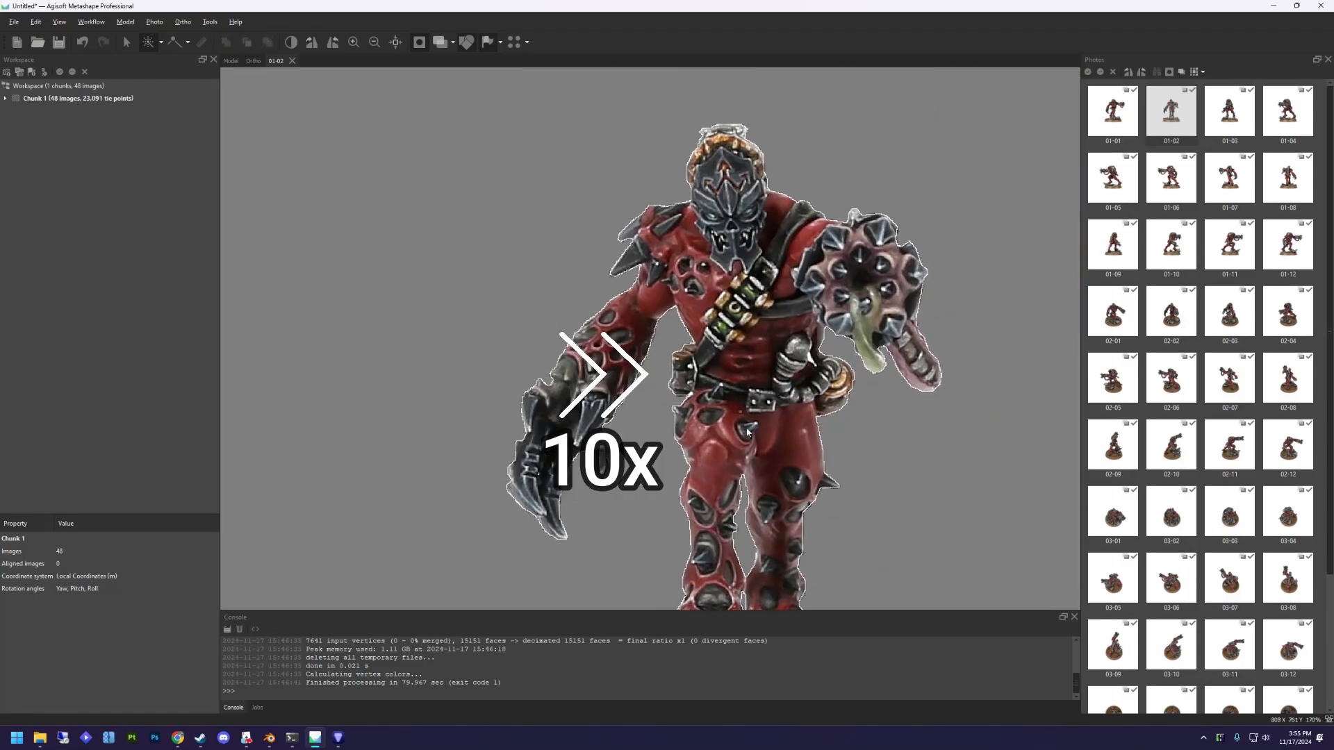
pyautogui.scroll(5, 823, 143)
pyautogui.scroll(-5, 906, 410)
pyautogui.scroll(5, 564, 486)
# Mask the white background of photo 01-03 with the Magic Wand.
pyautogui.press('pagedown')
pyautogui.click(669, 343)
pyautogui.hotkey('ctrl', 'shift', 'a')
# Touch up the mask of photo 01-03 along the spiked cables behind the head with Intelligent Scissors.
pyautogui.scroll(5, 700, 431)
pyautogui.press('l')
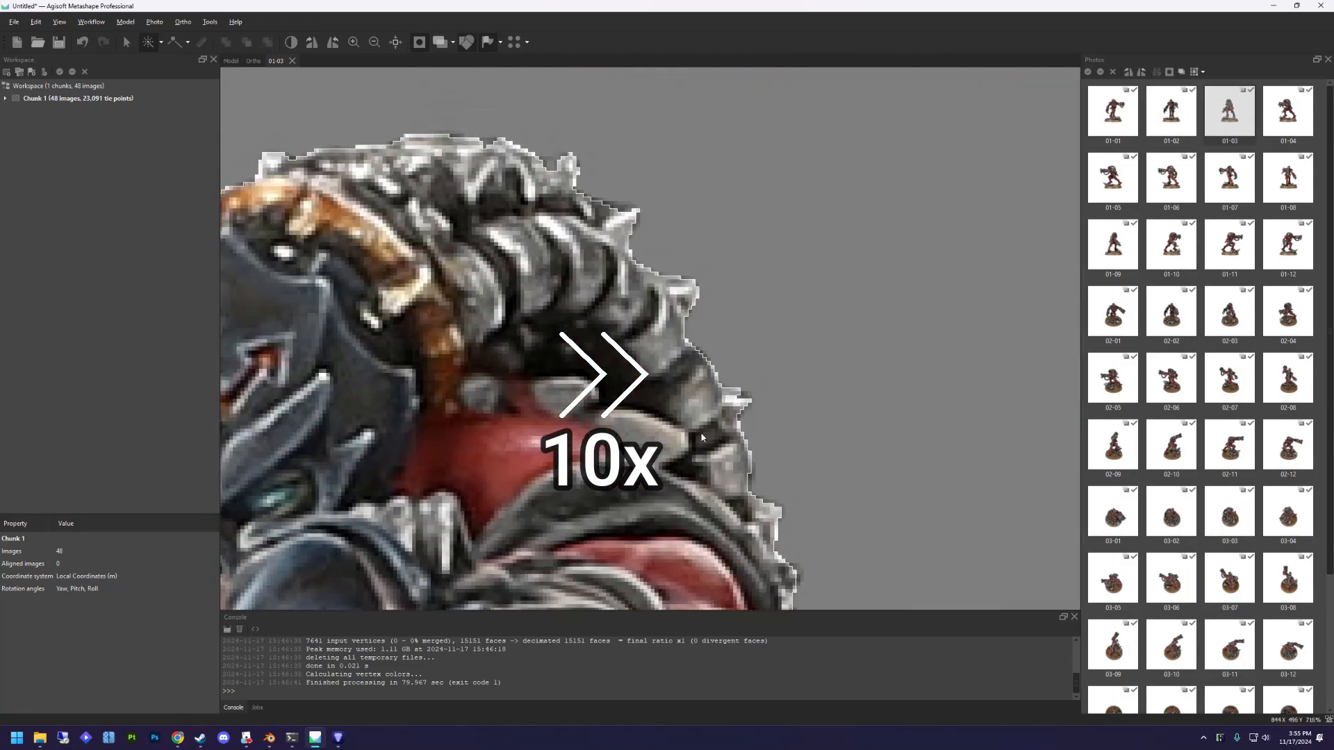
pyautogui.click(619, 271)
pyautogui.moveTo(619, 271); pyautogui.dragTo(831, 382, button='middle')
pyautogui.click(671, 289)
pyautogui.click(642, 283)
pyautogui.hotkey('ctrl', 'shift', 'a')
pyautogui.scroll(-5, 678, 274)
# Mask the white background of photo 01-04 with the Magic Wand.
pyautogui.press('pagedown')
pyautogui.press('w')
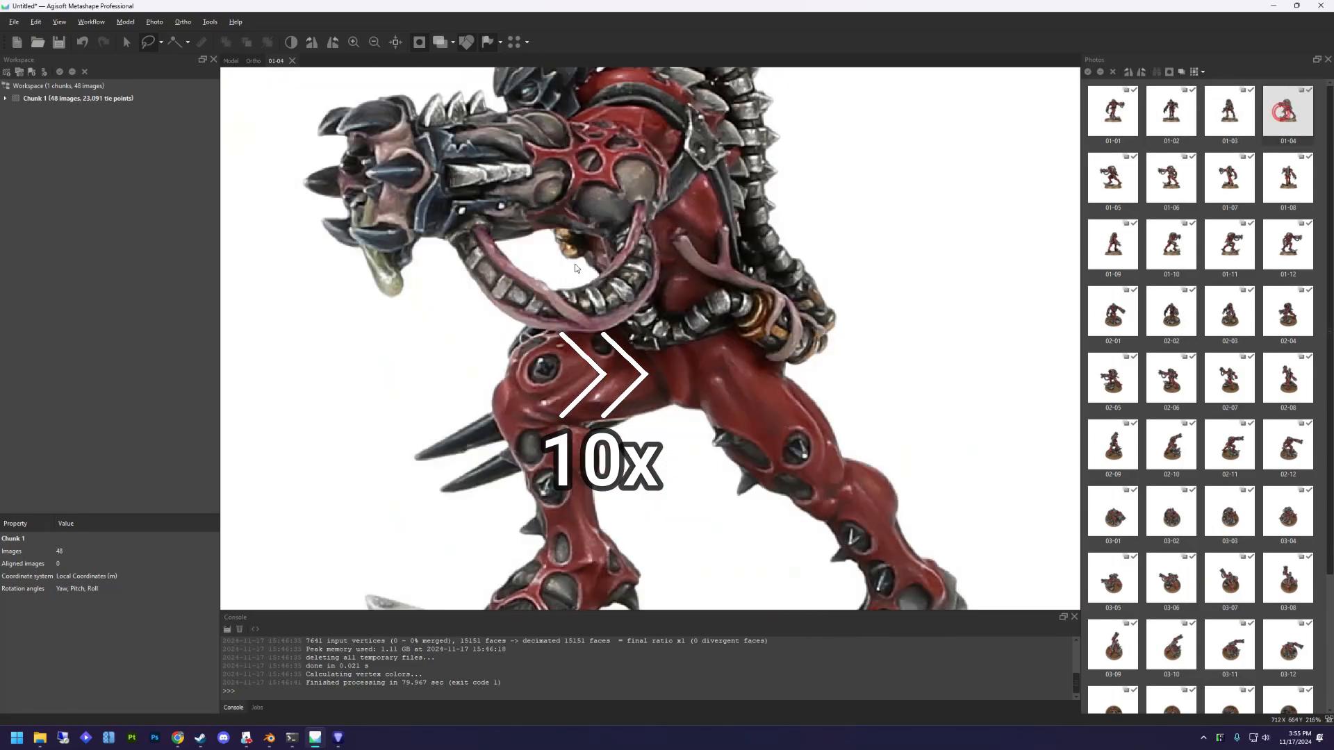
pyautogui.click(730, 500)
pyautogui.hotkey('ctrl', 'shift', 'a')
# Outline the clipped spikes along the back cables in photo 01-04 with Intelligent Scissors and subtract them from the mask.
pyautogui.scroll(3, 787, 266)
pyautogui.scroll(5, 760, 112)
pyautogui.press('l')
pyautogui.click(757, 278)
pyautogui.hotkey('ctrl', 'shift', 's')
pyautogui.moveTo(756, 208); pyautogui.dragTo(700, 506, button='middle')
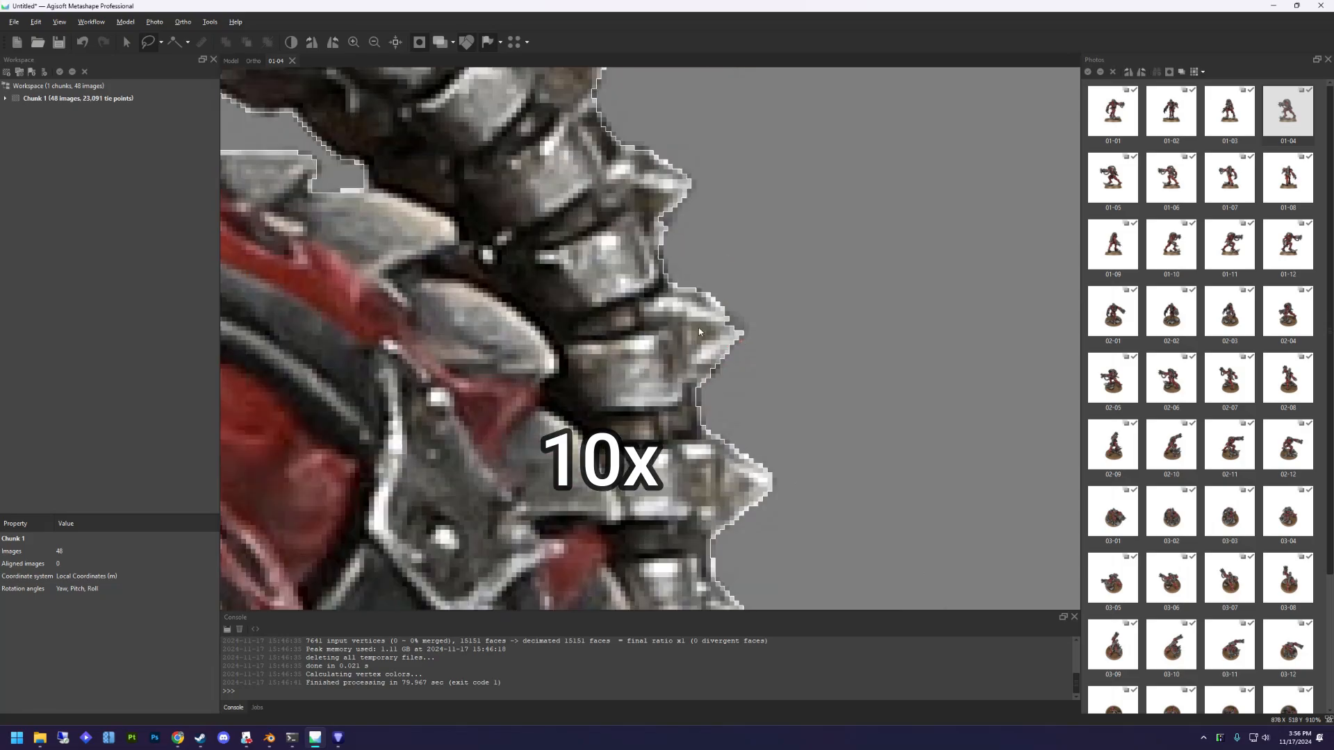
pyautogui.moveTo(625, 208); pyautogui.dragTo(771, 521, button='middle')
pyautogui.moveTo(678, 238); pyautogui.dragTo(822, 319, button='middle')
pyautogui.click(825, 376)
pyautogui.hotkey('ctrl', 'shift', 's')
pyautogui.moveTo(660, 391); pyautogui.dragTo(665, 316, button='middle')
# Open photo 01-06 and mask its white background with the Magic Wand.
pyautogui.doubleClick(1176, 179)
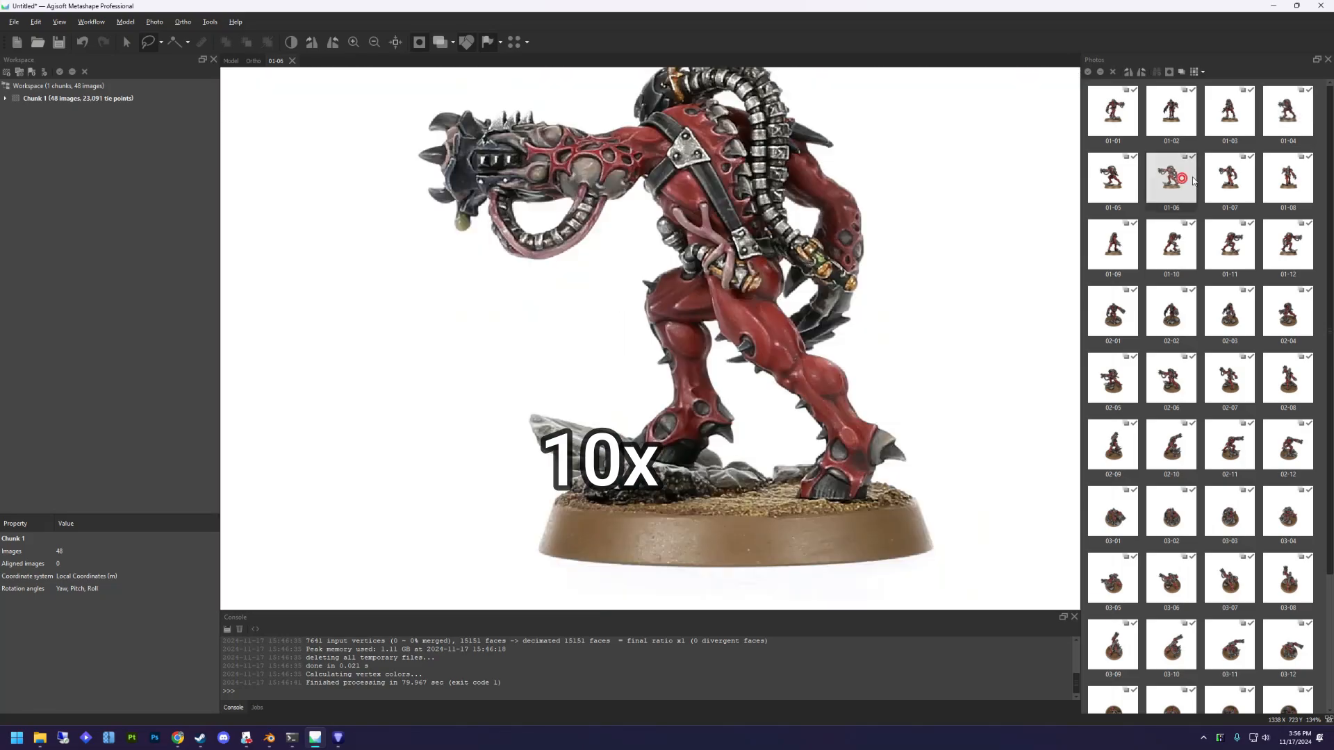
pyautogui.press('w')
pyautogui.click(720, 96)
pyautogui.hotkey('ctrl', 'shift', 'a')
# Touch up the mask of photo 01-06 around the arched cables behind the head with Intelligent Scissors.
pyautogui.scroll(8, 506, 310)
pyautogui.press('l')
pyautogui.click(684, 212)
pyautogui.click(739, 171)
pyautogui.click(922, 195)
pyautogui.hotkey('ctrl', 'shift', 'a')
pyautogui.scroll(-4, 764, 375)
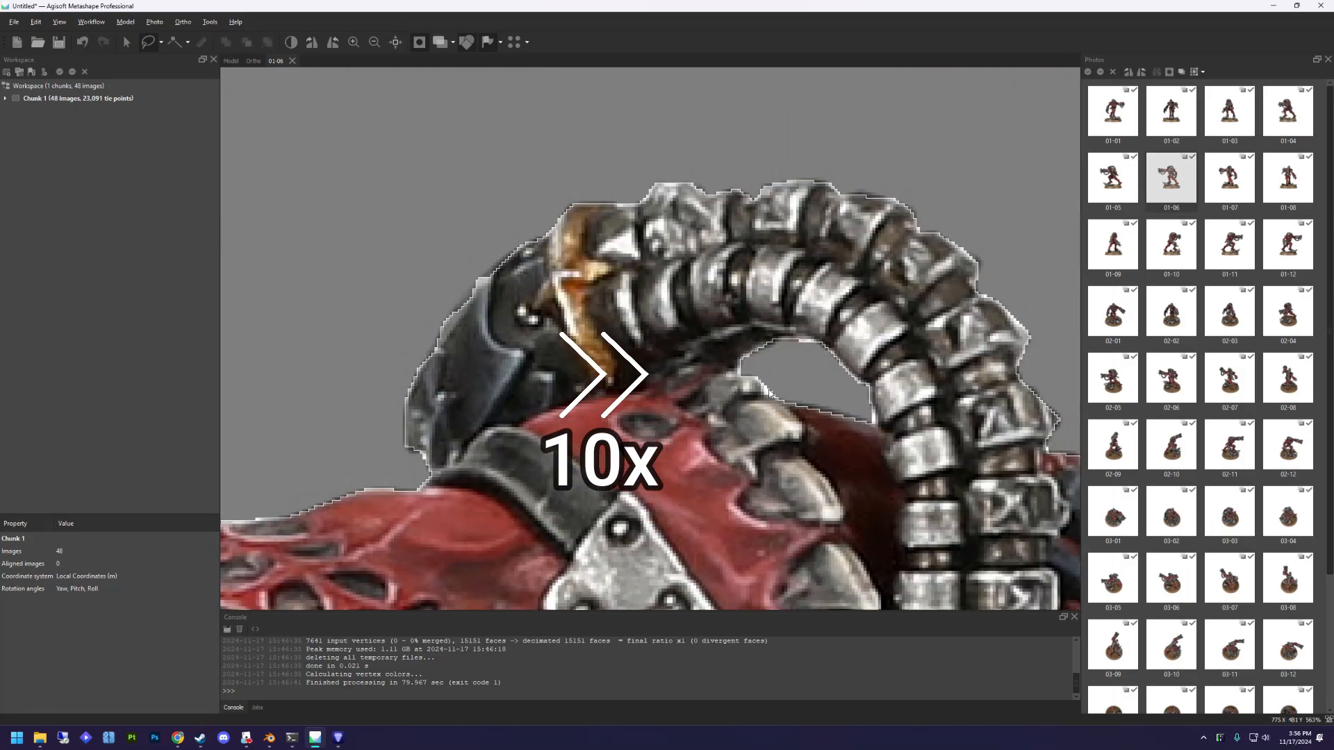
pyautogui.moveTo(667, 486)
pyautogui.mouseDown(button='middle')
pyautogui.moveTo(666, 173)
pyautogui.moveTo(677, 209)
pyautogui.mouseUp(button='middle')
pyautogui.click(780, 347)
pyautogui.click(679, 355)
pyautogui.scroll(-5, 678, 355)
# Mask the white background of photo 01-07 with the Magic Wand and check the edges around the legs and claw arm.
pyautogui.doubleClick(1228, 178)
pyautogui.press('w')
pyautogui.click(521, 244)
pyautogui.hotkey('ctrl', 'shift', 'a')
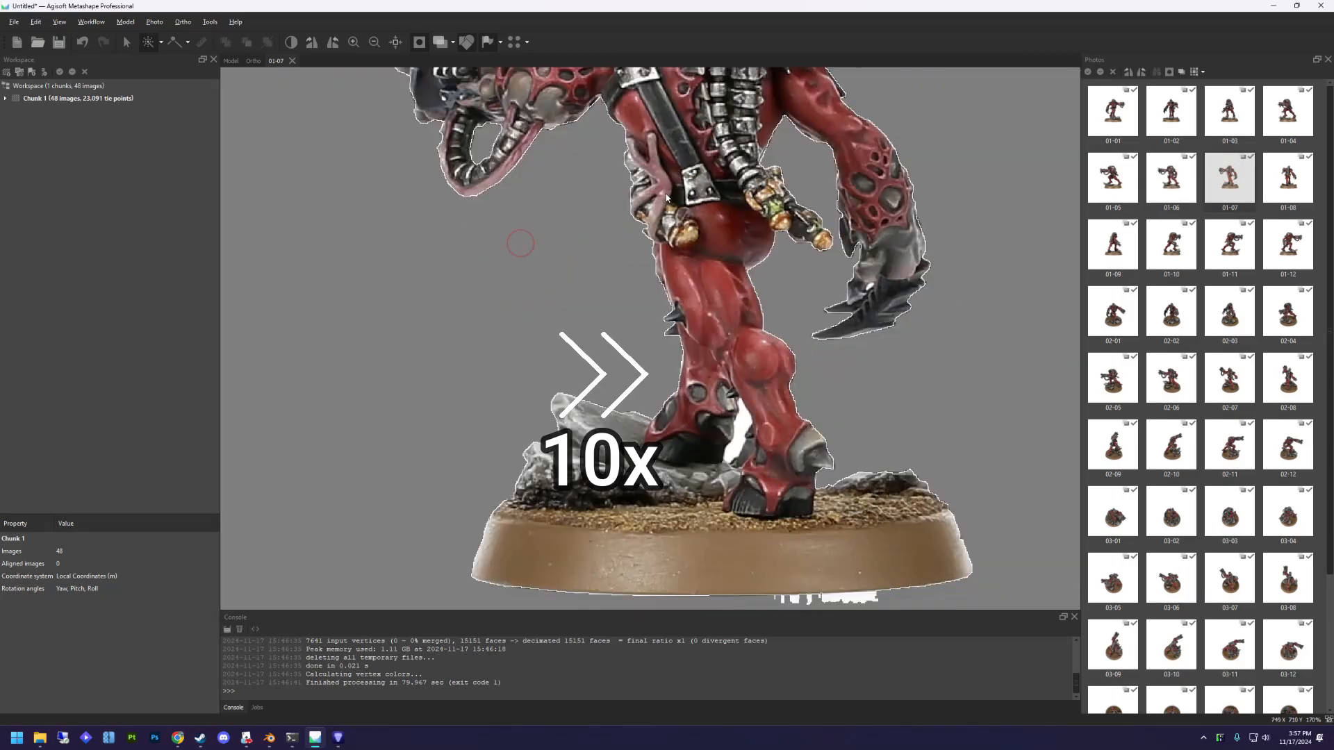
pyautogui.scroll(4, 780, 208)
pyautogui.scroll(-3, 814, 383)
pyautogui.scroll(5, 814, 382)
pyautogui.moveTo(814, 383); pyautogui.dragTo(416, 219, button='middle')
pyautogui.moveTo(764, 486); pyautogui.dragTo(625, 208, button='middle')
# Touch up the mask of photo 01-07 along the outer edge of the claw hand with Intelligent Scissors.
pyautogui.press('l')
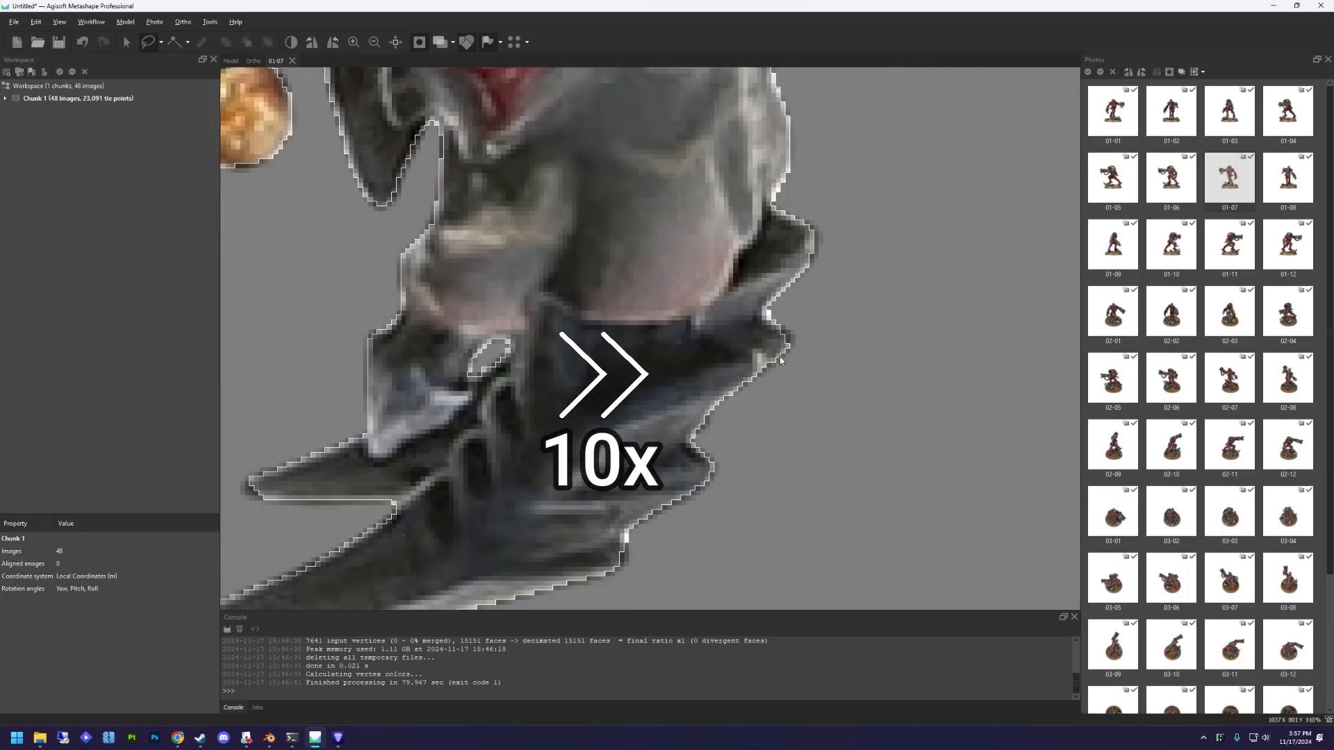
pyautogui.click(771, 323)
pyautogui.click(821, 238)
pyautogui.moveTo(783, 250); pyautogui.dragTo(830, 559, button='middle')
pyautogui.click(830, 389)
pyautogui.hotkey('ctrl', 'shift', 'a')
pyautogui.scroll(-4, 779, 379)
# Mask the background of photo 01-08 and check the mask edges around the back cables and shoulders.
pyautogui.doubleClick(1286, 178)
pyautogui.scroll(2, 673, 364)
pyautogui.moveTo(673, 209); pyautogui.dragTo(673, 487, button='middle')
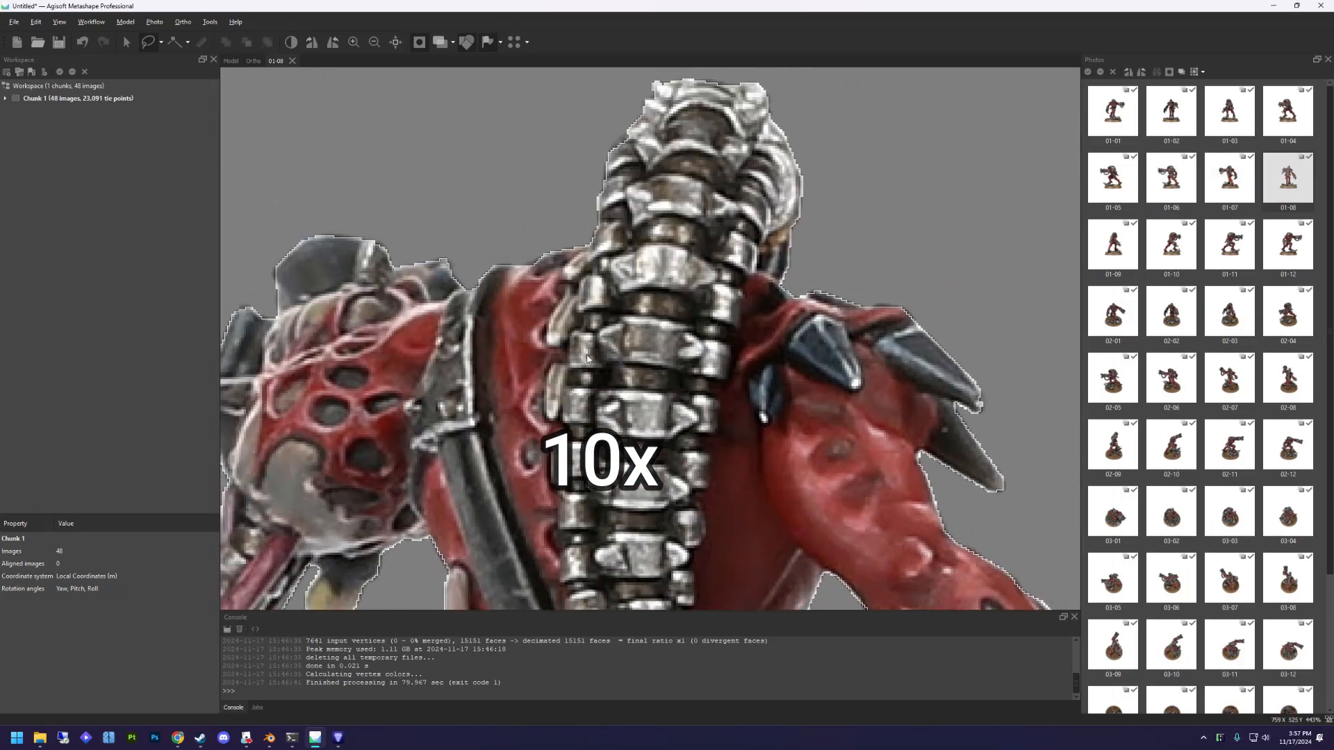
pyautogui.moveTo(347, 292); pyautogui.dragTo(659, 333, button='middle')
pyautogui.scroll(2, 595, 327)
pyautogui.scroll(-5, 595, 327)
# Mask the background of photo 01-09, touch up the mask beside the helmet with Intelligent Scissors, and check the remaining edges.
pyautogui.doubleClick(1112, 243)
pyautogui.scroll(3, 649, 208)
pyautogui.scroll(2, 757, 223)
pyautogui.click(758, 358)
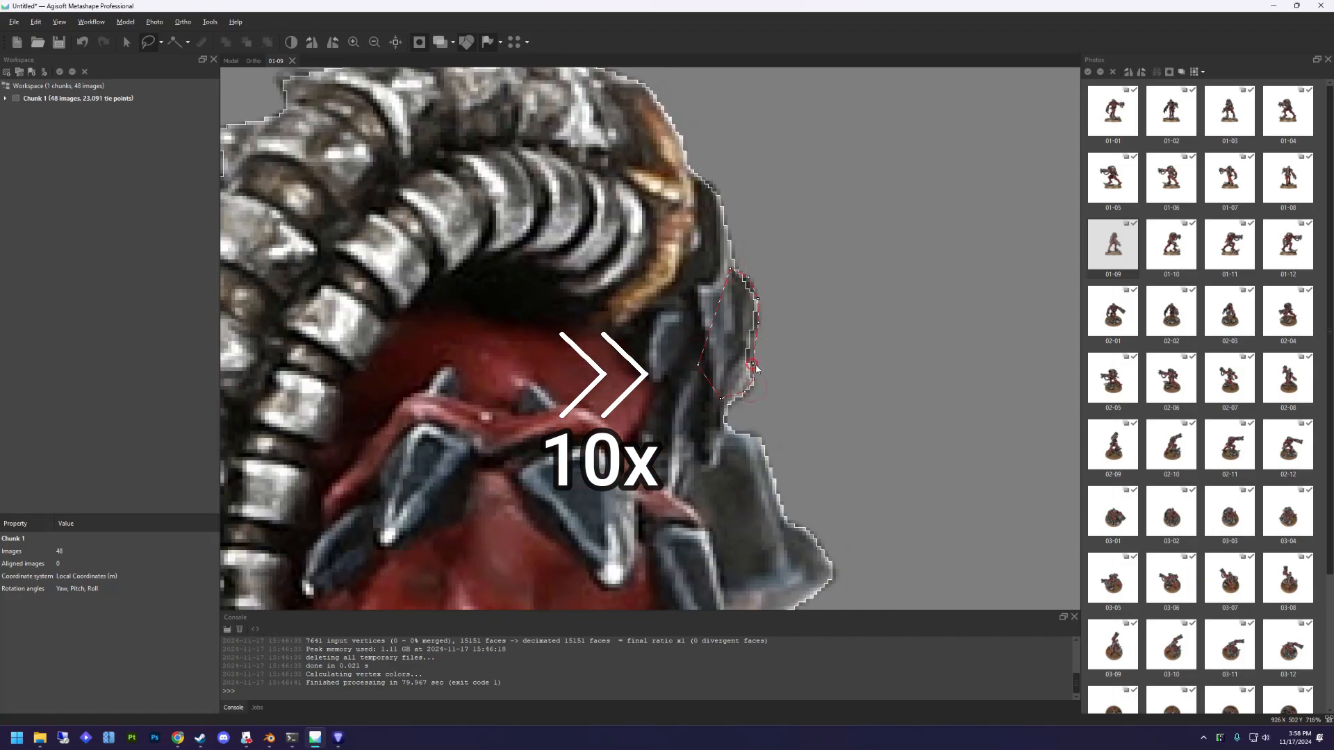
pyautogui.scroll(-3, 757, 347)
pyautogui.scroll(5, 627, 268)
pyautogui.click(639, 274)
pyautogui.click(736, 224)
pyautogui.click(735, 224)
pyautogui.hotkey('ctrl', 'shift', 'a')
pyautogui.scroll(-4, 735, 224)
pyautogui.moveTo(764, 521); pyautogui.dragTo(764, 208, button='middle')
pyautogui.moveTo(695, 174); pyautogui.dragTo(694, 487, button='middle')
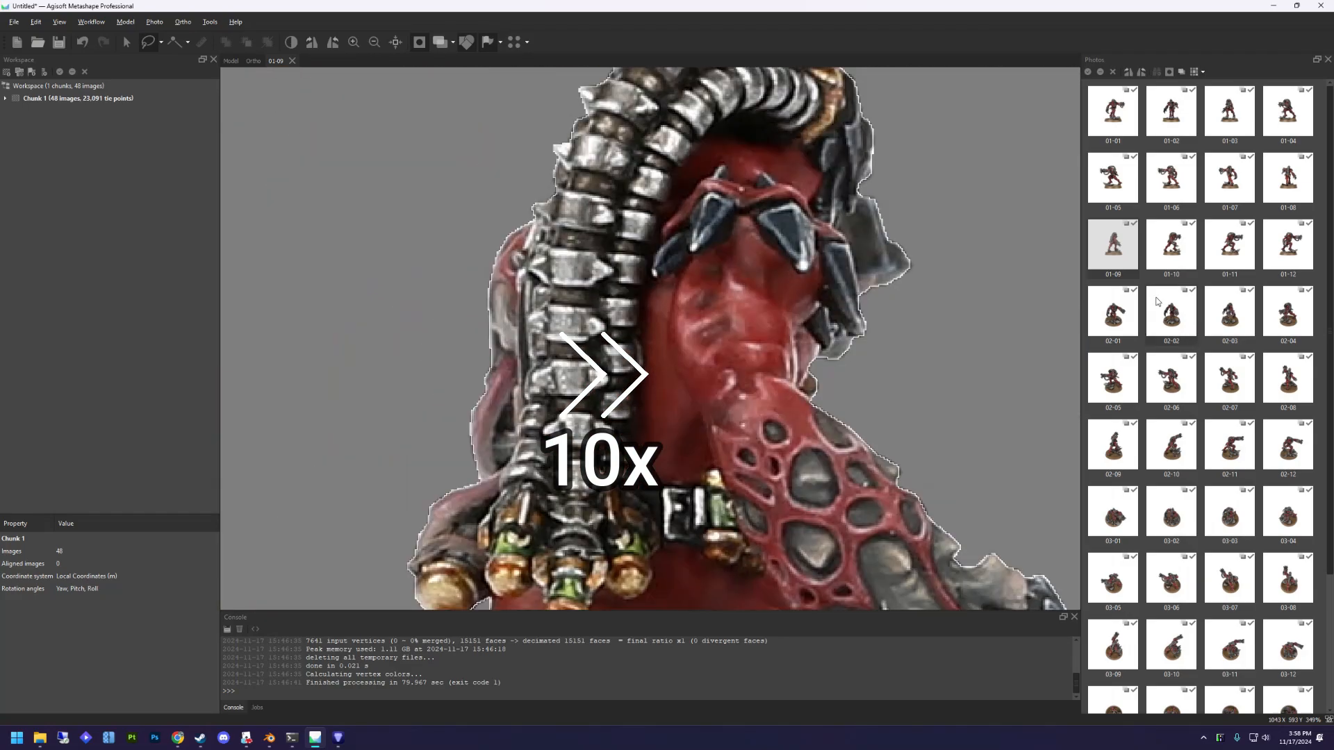
# Open photo 01-10 and mask its white background with the Magic Wand.
pyautogui.doubleClick(1172, 247)
pyautogui.press('w')
pyautogui.click(598, 152)
pyautogui.press('l')
pyautogui.scroll(2, 601, 164)
pyautogui.scroll(-2, 600, 277)
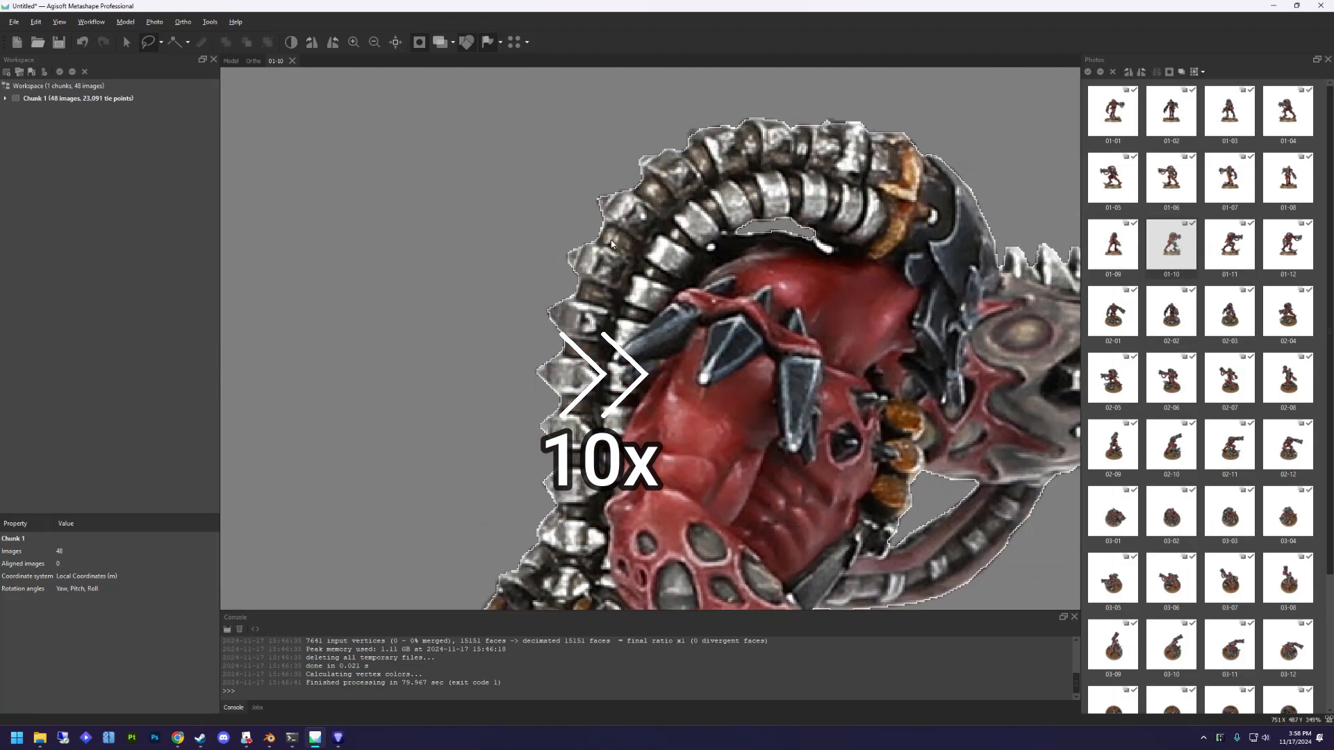
# Touch up the mask of photo 01-10 along the outer edge of the back cables with Intelligent Scissors.
pyautogui.scroll(5, 709, 146)
pyautogui.click(682, 227)
pyautogui.moveTo(903, 229); pyautogui.dragTo(556, 250, button='middle')
pyautogui.click(639, 246)
pyautogui.click(592, 235)
pyautogui.click(638, 246)
pyautogui.hotkey('ctrl', 'shift', 'a')
pyautogui.scroll(-4, 689, 90)
pyautogui.scroll(-2, 649, 339)
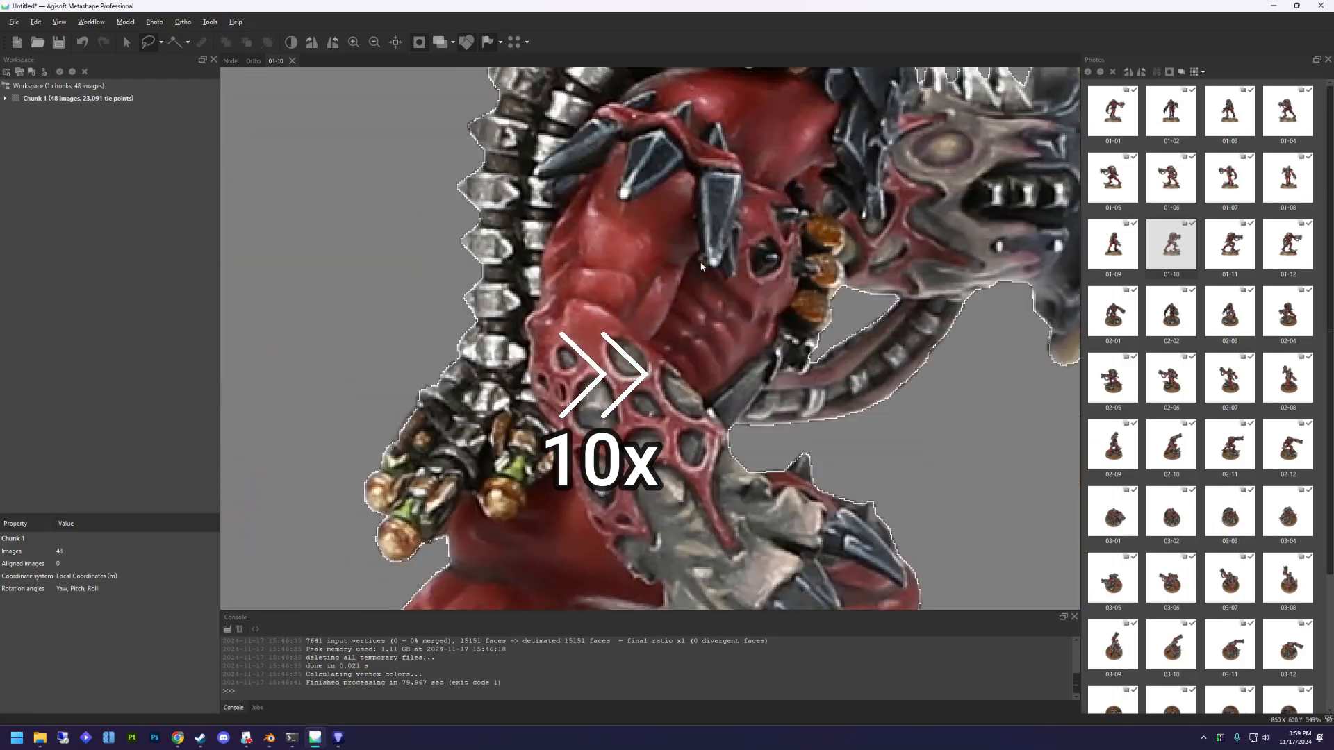
# Mask the white background and enclosed gaps of photo 01-11 with the Magic Wand.
pyautogui.doubleClick(1229, 247)
pyautogui.click(830, 298)
pyautogui.hotkey('ctrl', 'shift', 'a')
pyautogui.scroll(-1, 695, 549)
pyautogui.click(590, 258)
pyautogui.hotkey('ctrl', 'shift', 'a')
# Touch up the mask of photo 01-11 along the arched cables and near the gold bracket with Intelligent Scissors.
pyautogui.press('l')
pyautogui.scroll(6, 688, 229)
pyautogui.moveTo(556, 243); pyautogui.dragTo(882, 368, button='middle')
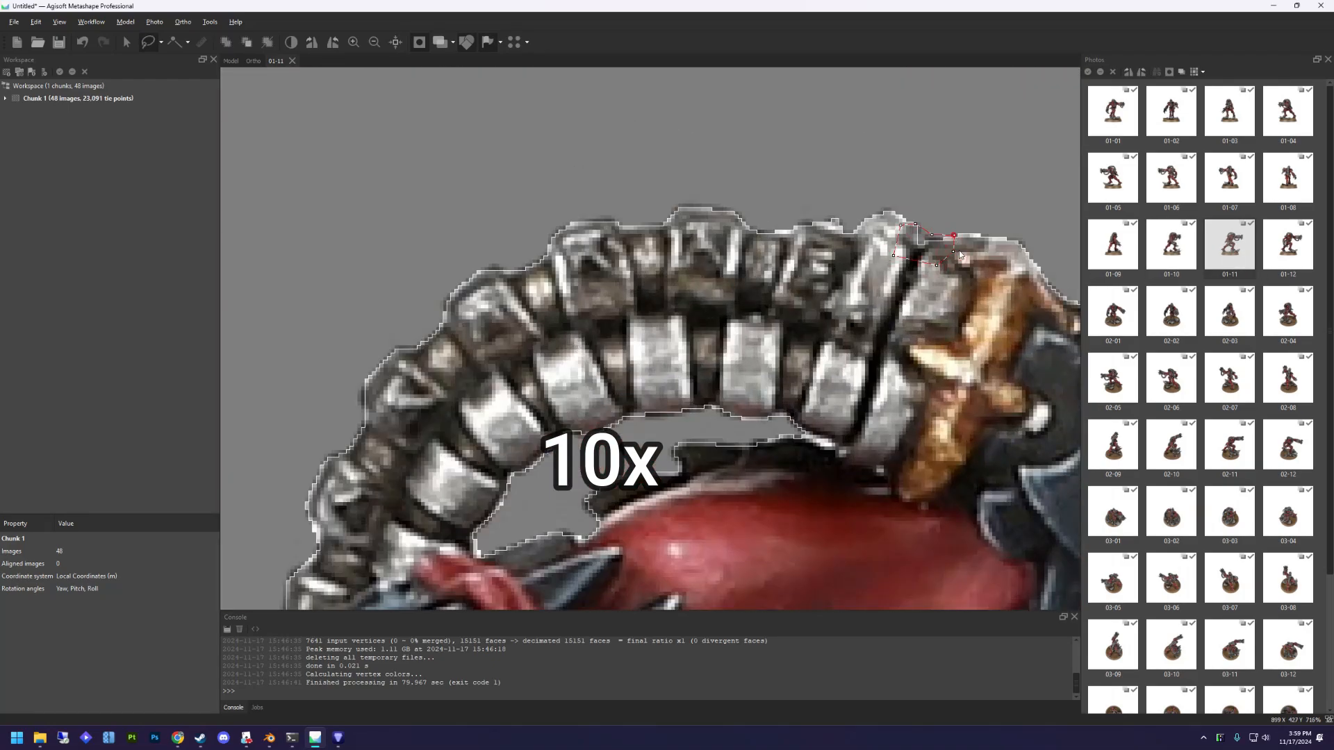
pyautogui.moveTo(625, 590); pyautogui.dragTo(650, 90, button='middle')
pyautogui.moveTo(486, 521); pyautogui.dragTo(695, 264, button='middle')
pyautogui.click(541, 341)
pyautogui.click(542, 341)
pyautogui.hotkey('ctrl', 'shift', 'a')
pyautogui.scroll(1, 653, 348)
pyautogui.click(658, 431)
pyautogui.moveTo(556, 542)
pyautogui.mouseDown(button='middle')
pyautogui.moveTo(653, 209)
pyautogui.moveTo(649, 521)
pyautogui.mouseUp(button='middle')
pyautogui.doubleClick(662, 430)
pyautogui.hotkey('ctrl', 'shift', 'a')
pyautogui.scroll(-5, 649, 339)
# Review the background masks of the first photo ring, comparing 01-05 with photos such as 01-01, 01-02, 01-07, 01-10 and 01-12.
pyautogui.doubleClick(1271, 245)
pyautogui.doubleClick(1119, 175)
pyautogui.press('w')
pyautogui.scroll(-1, 649, 339)
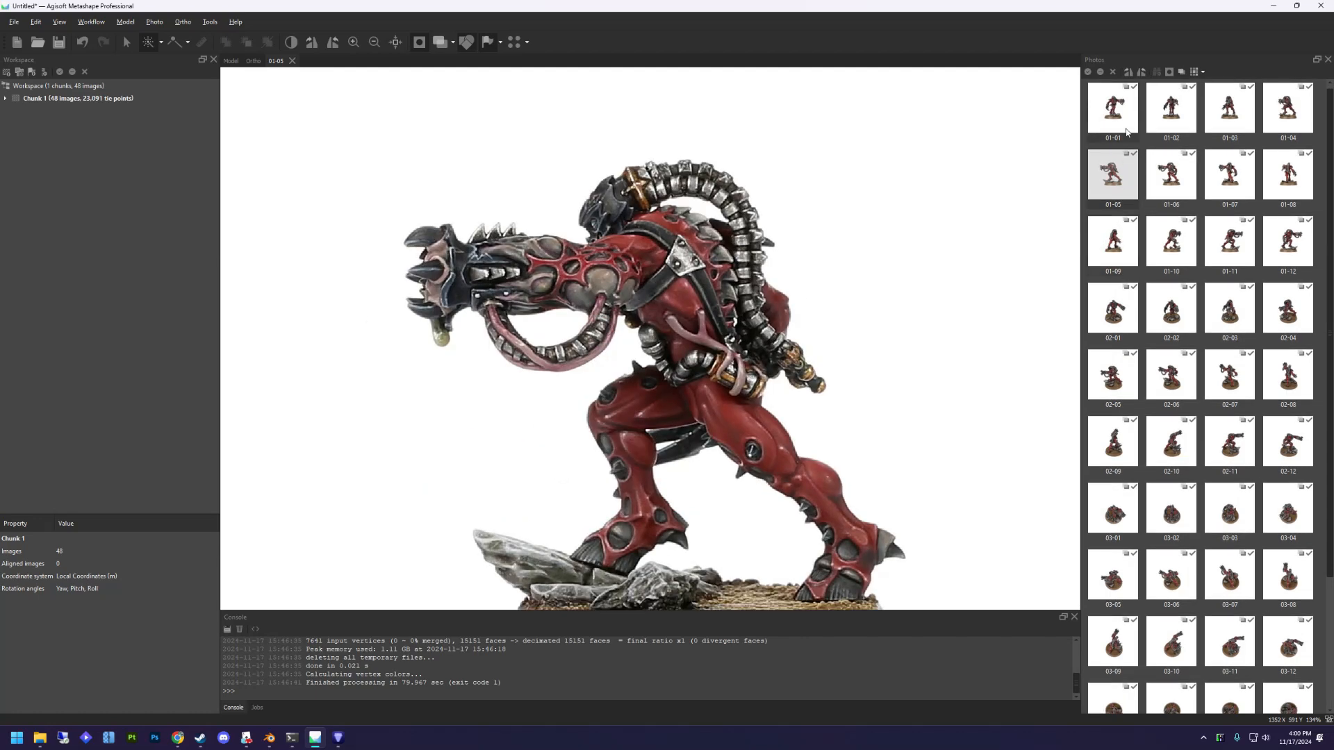
pyautogui.doubleClick(1115, 110)
pyautogui.doubleClick(1170, 117)
pyautogui.doubleClick(1230, 188)
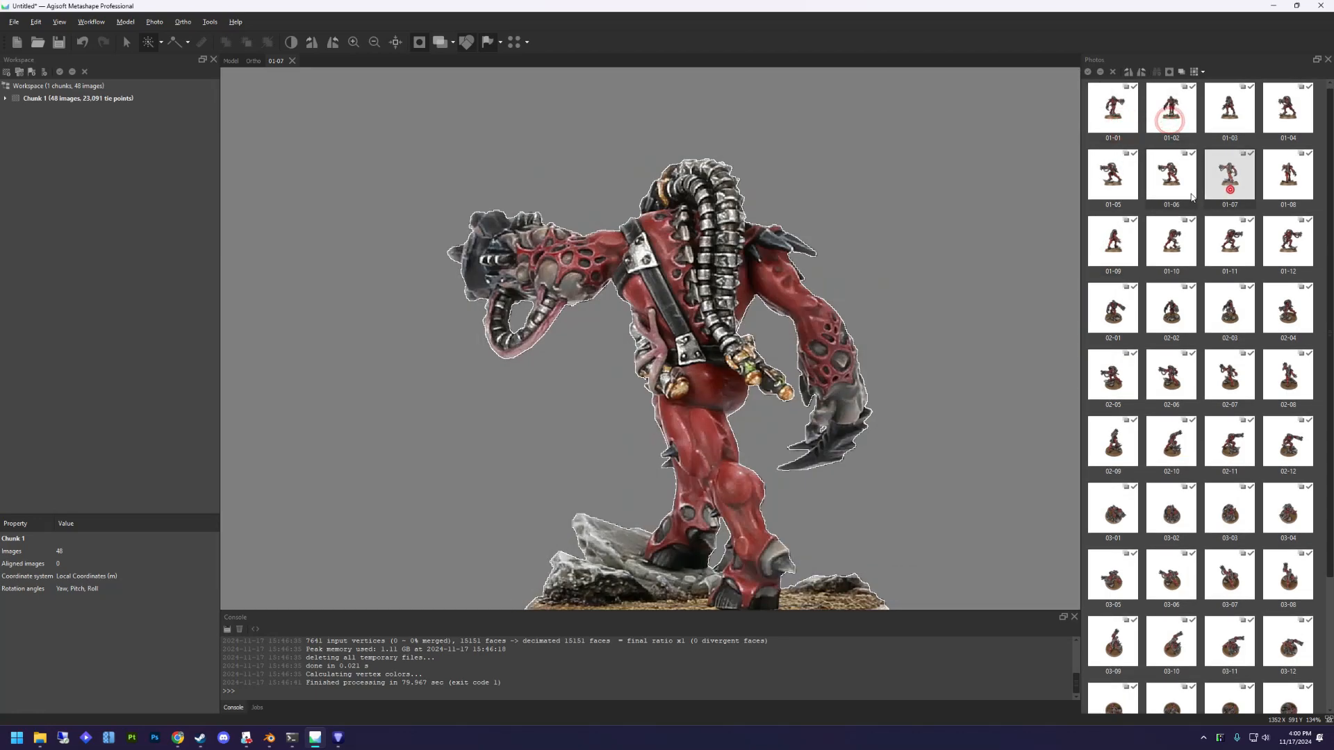
pyautogui.doubleClick(1172, 243)
pyautogui.doubleClick(1284, 245)
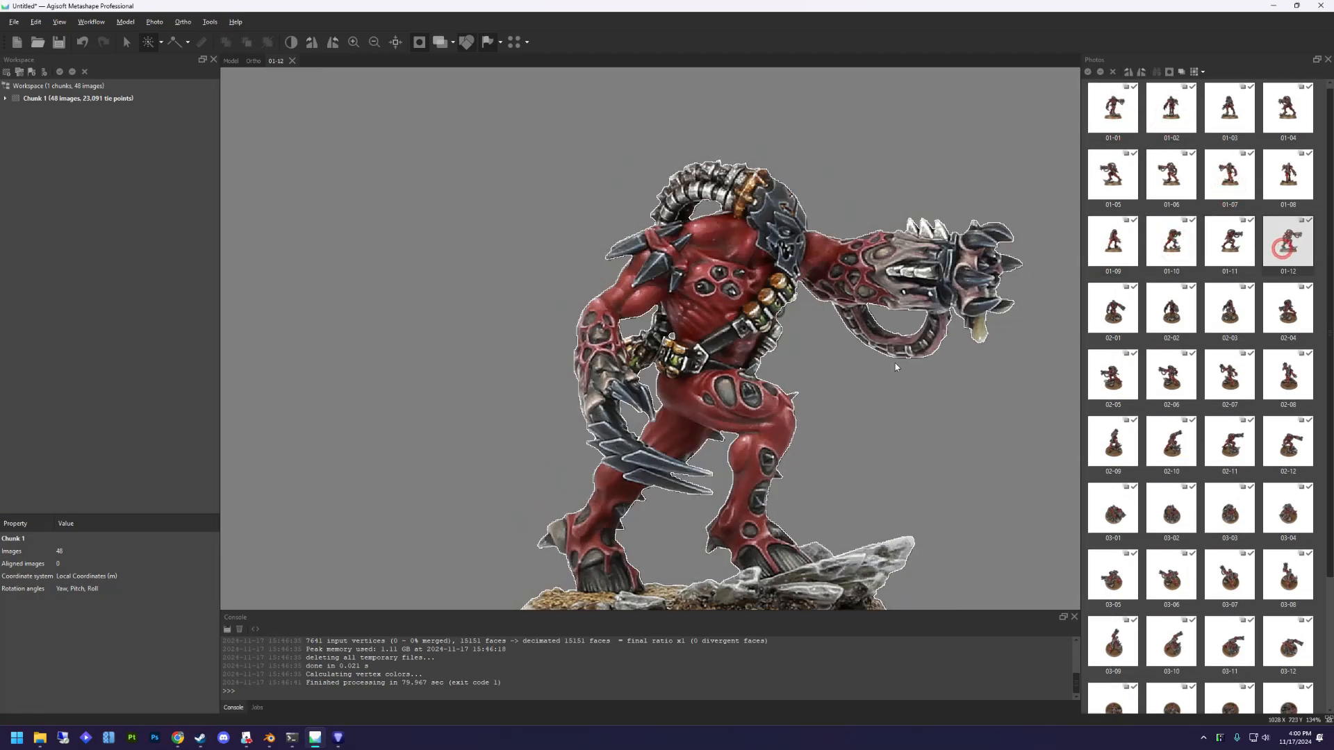
pyautogui.doubleClick(1113, 111)
pyautogui.doubleClick(1150, 120)
pyautogui.doubleClick(1109, 182)
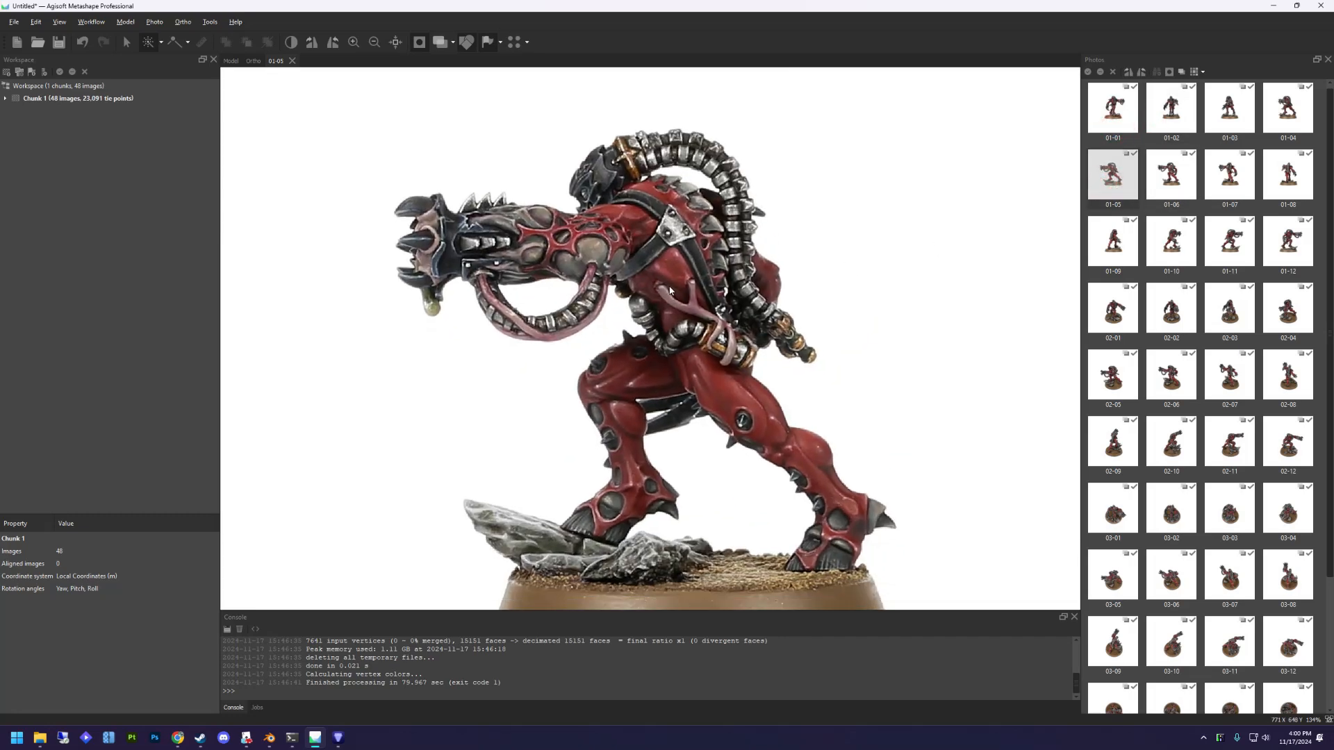
pyautogui.doubleClick(1171, 111)
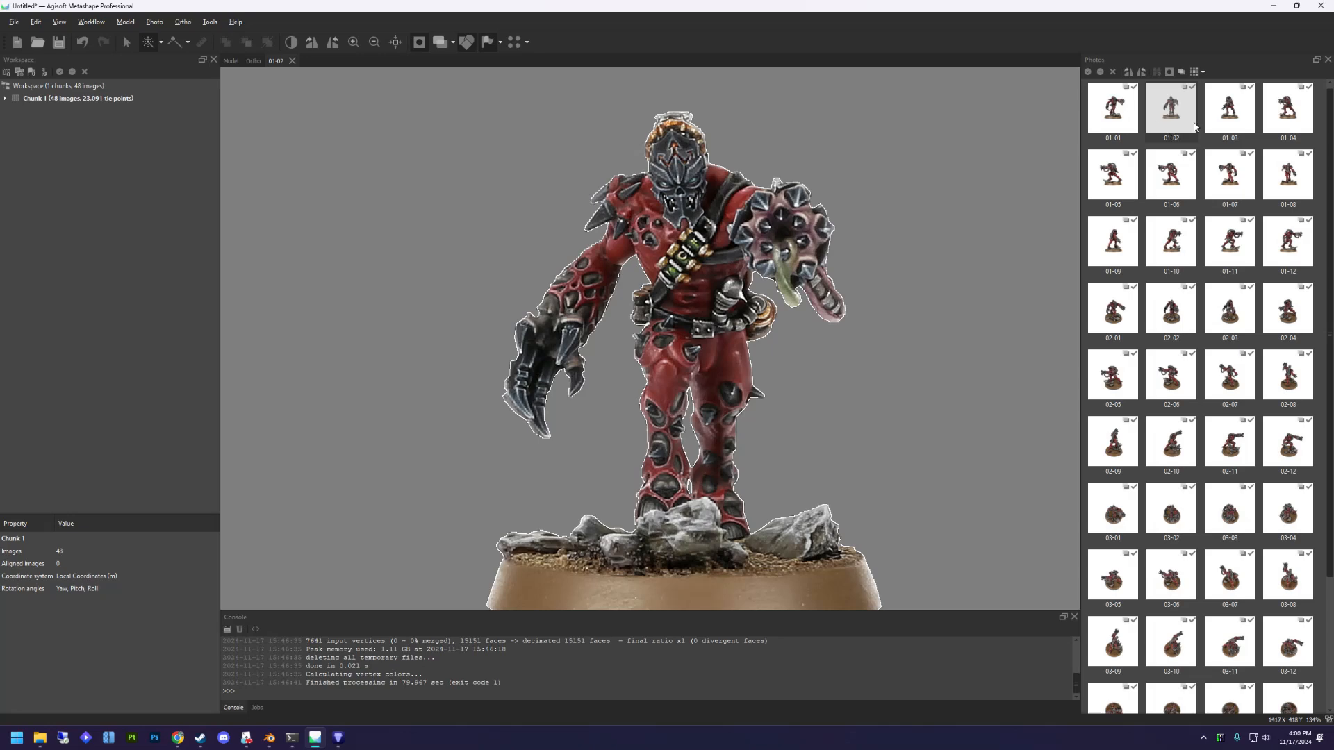
# Open photo 01-05 and mask the white gap between the gun arm and its hanging hose with Intelligent Scissors.
pyautogui.click(1123, 180)
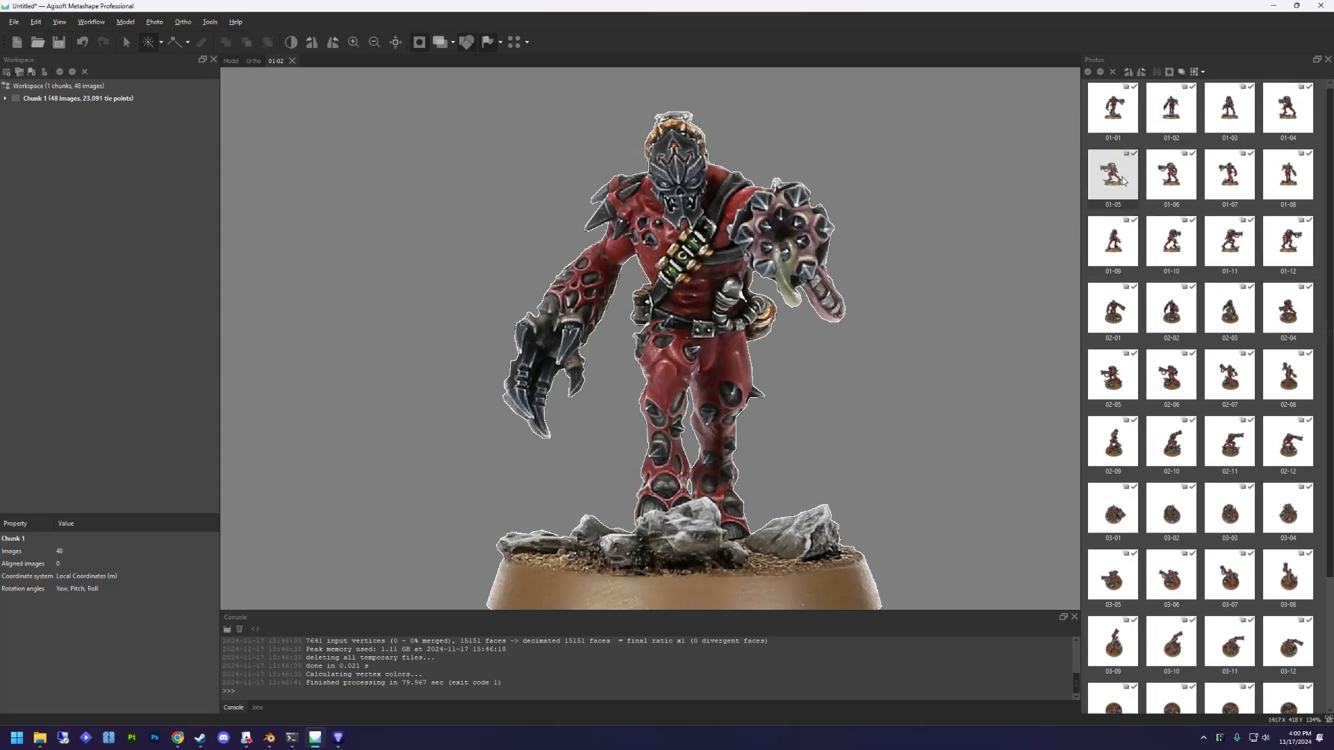
pyautogui.doubleClick(1123, 180)
pyautogui.scroll(5, 343, 180)
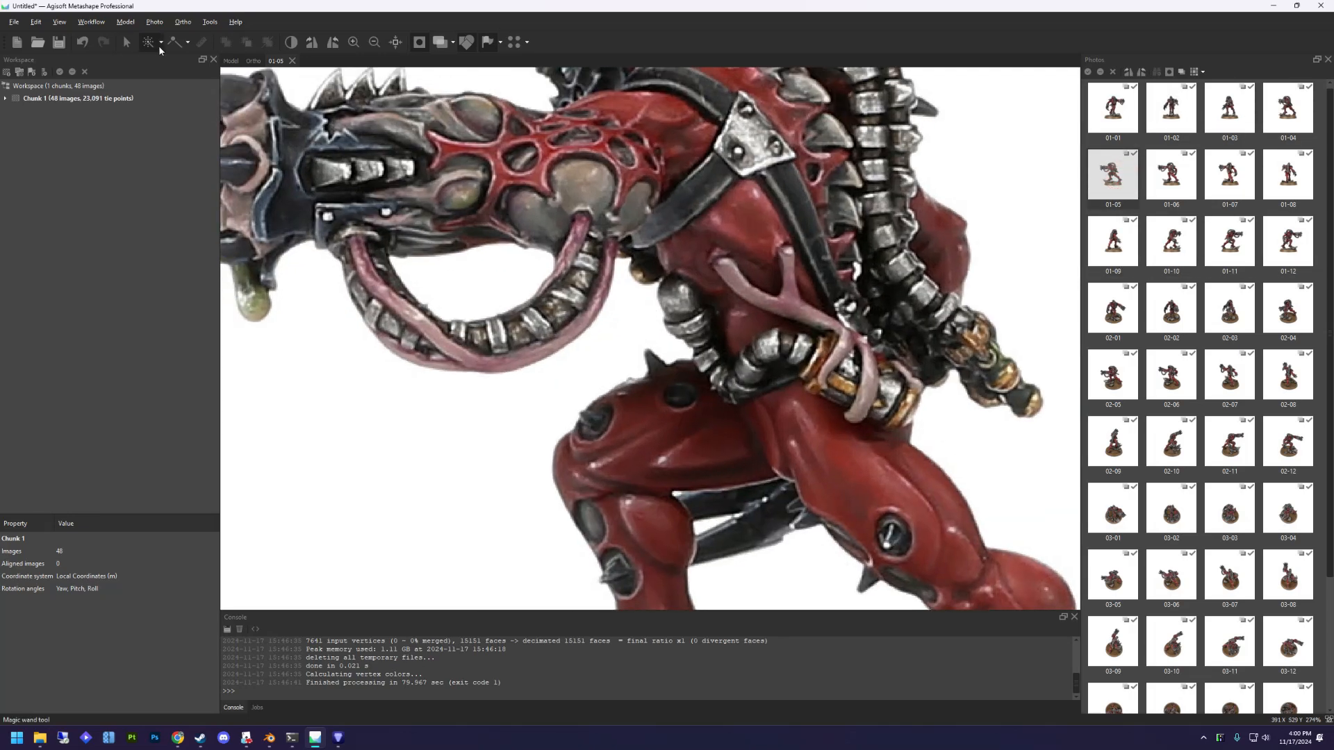
pyautogui.click(160, 43)
pyautogui.click(168, 73)
pyautogui.moveTo(556, 274)
pyautogui.mouseDown()
pyautogui.moveTo(511, 244)
pyautogui.moveTo(391, 257)
pyautogui.mouseUp()
pyautogui.click(504, 301)
pyautogui.click(538, 284)
pyautogui.click(538, 284)
pyautogui.hotkey('ctrl', 'shift', 'a')
pyautogui.scroll(-5, 581, 314)
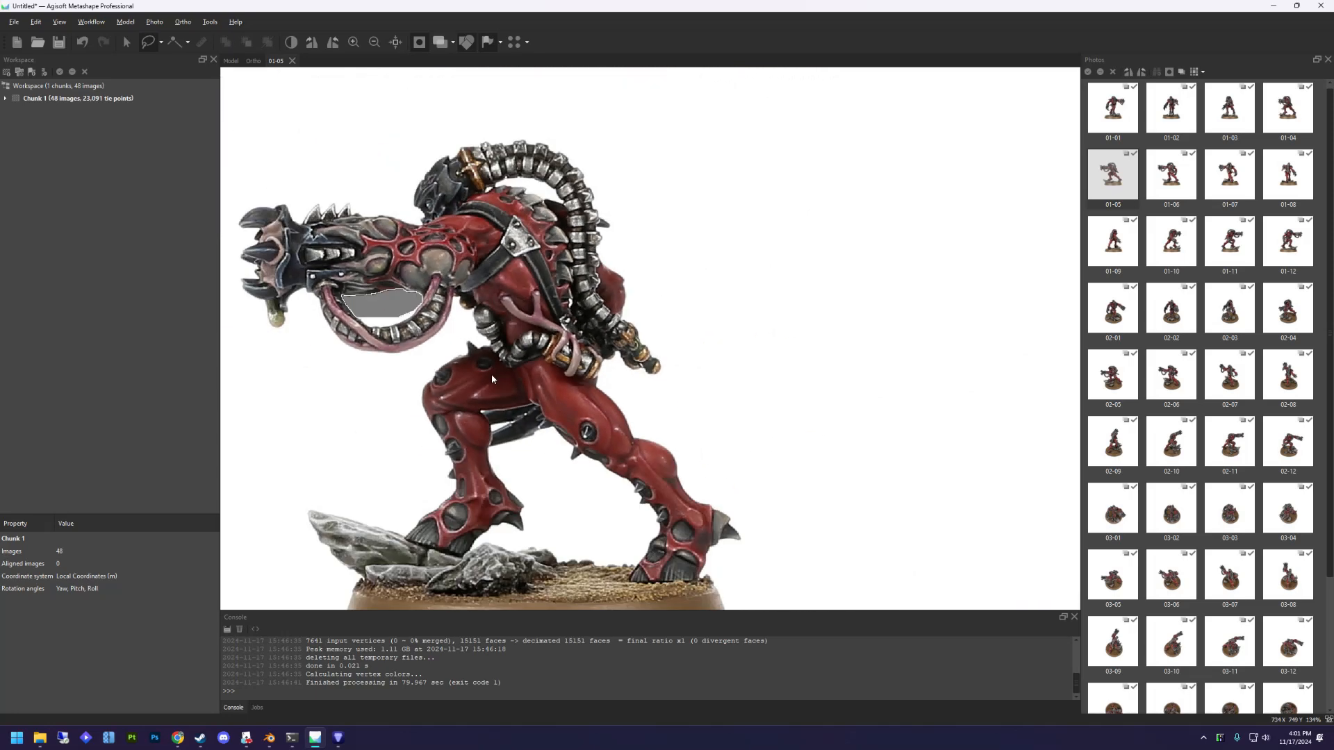
# Mask the white area between the legs, just below the dark claw, in photo 01-05 with Intelligent Scissors.
pyautogui.scroll(5, 490, 373)
pyautogui.click(492, 357)
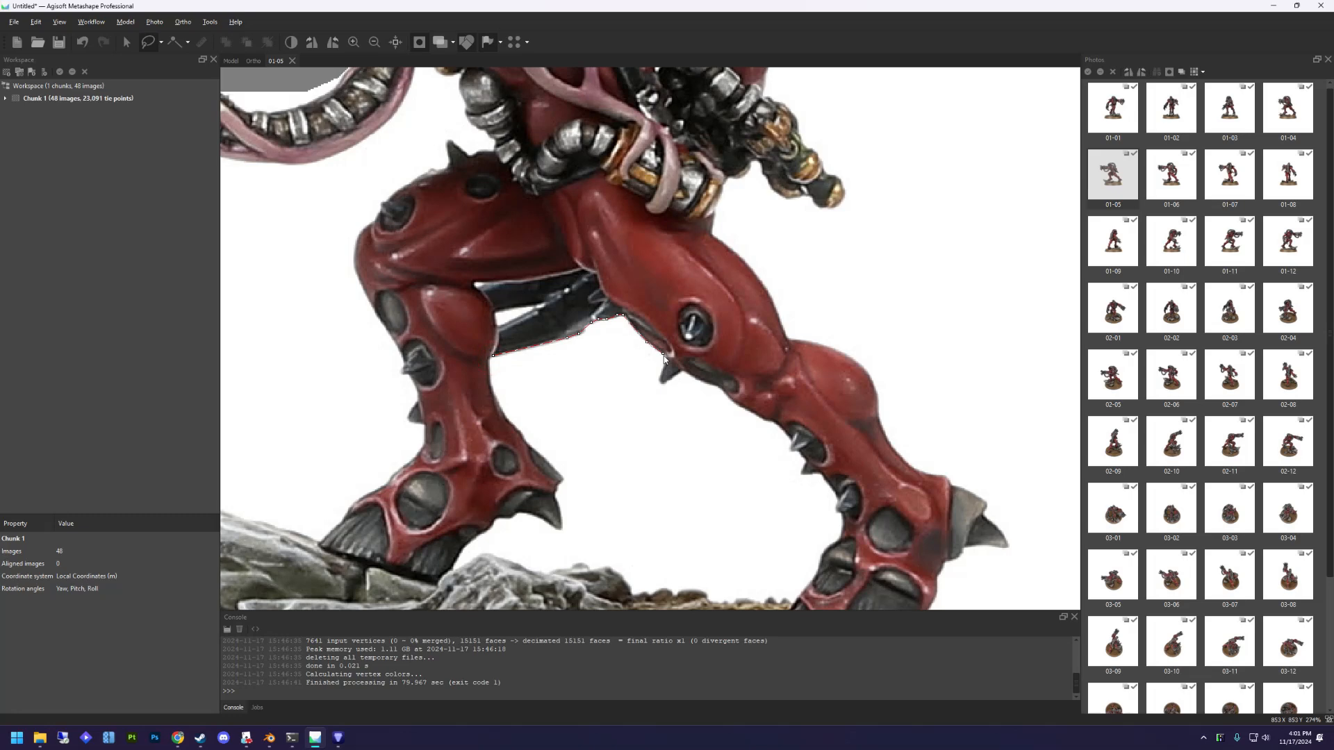
pyautogui.click(510, 407)
pyautogui.click(500, 407)
pyautogui.click(493, 392)
pyautogui.click(489, 372)
pyautogui.click(489, 359)
pyautogui.click(493, 356)
pyautogui.hotkey('ctrl', 'shift', 'a')
pyautogui.scroll(-4, 532, 374)
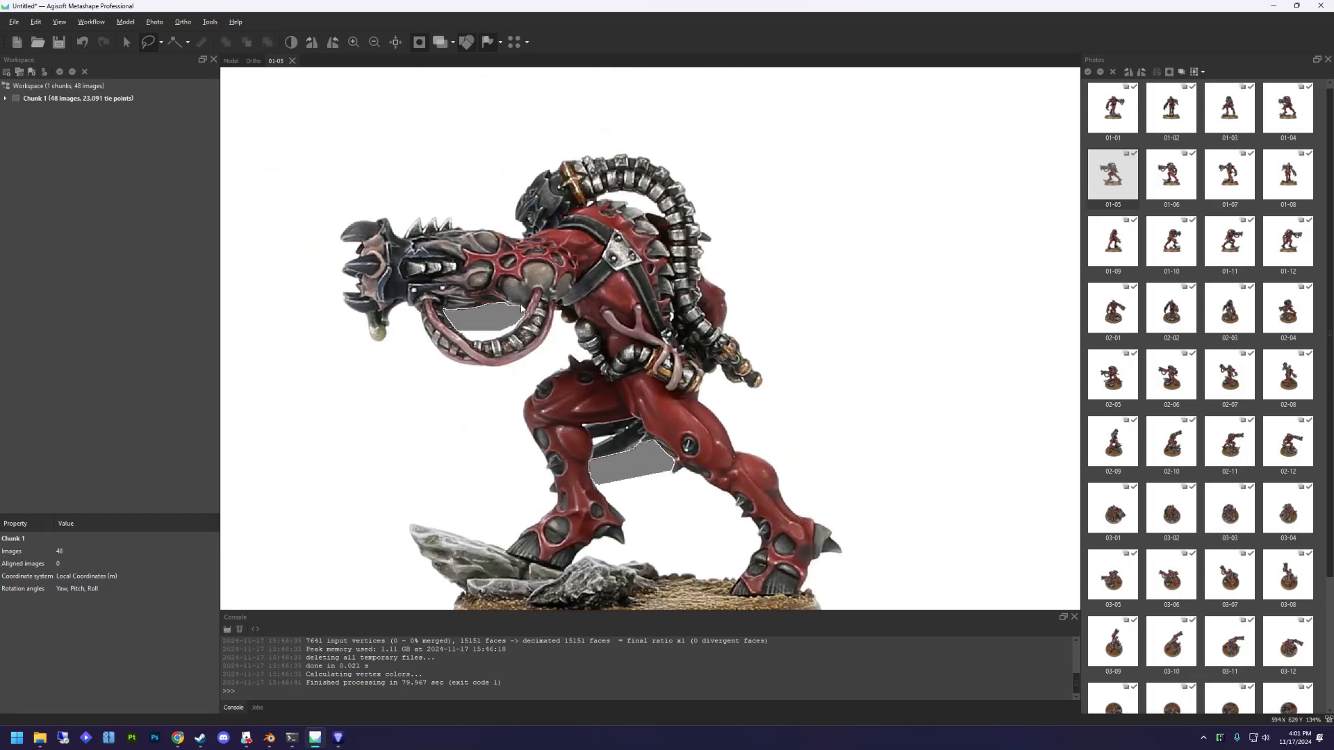
# Mask the white gap between the arched back cables and the spiked back in photo 01-05.
pyautogui.scroll(4, 548, 291)
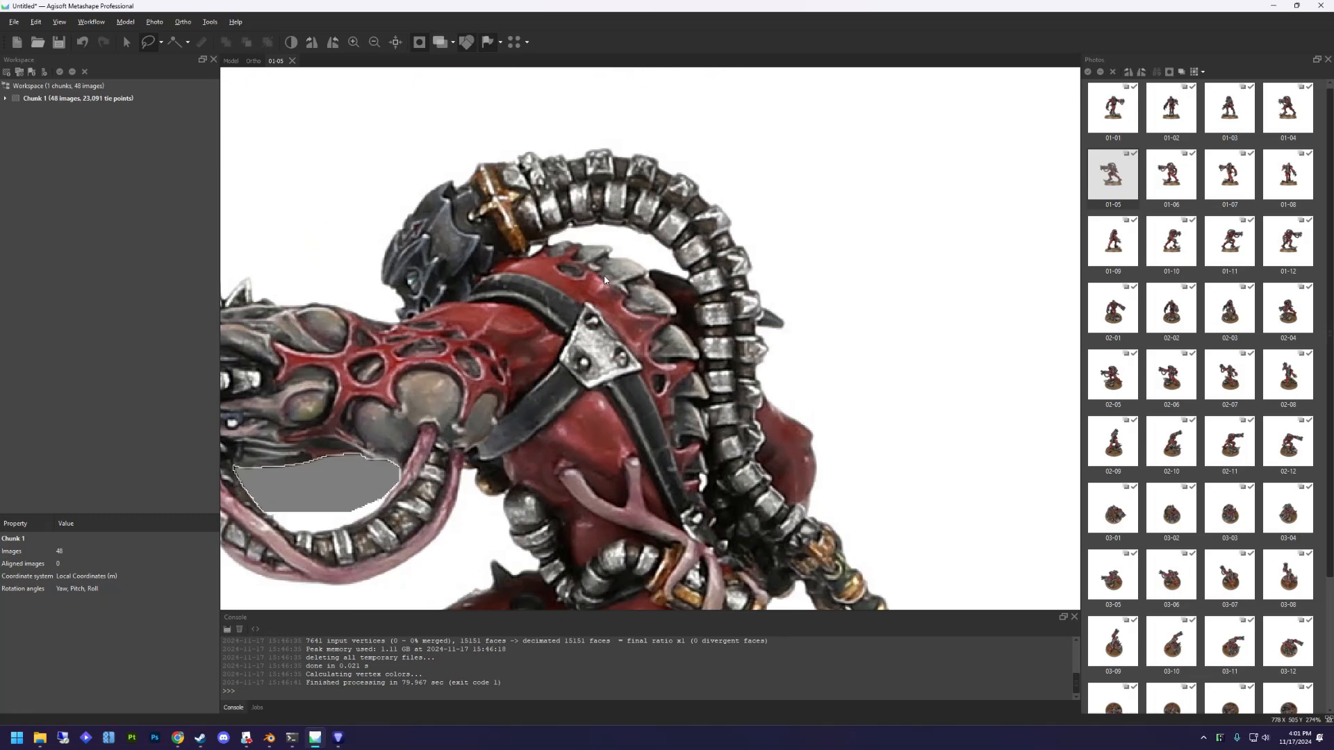
pyautogui.click(644, 251)
pyautogui.hotkey('ctrl', 'shift', 'a')
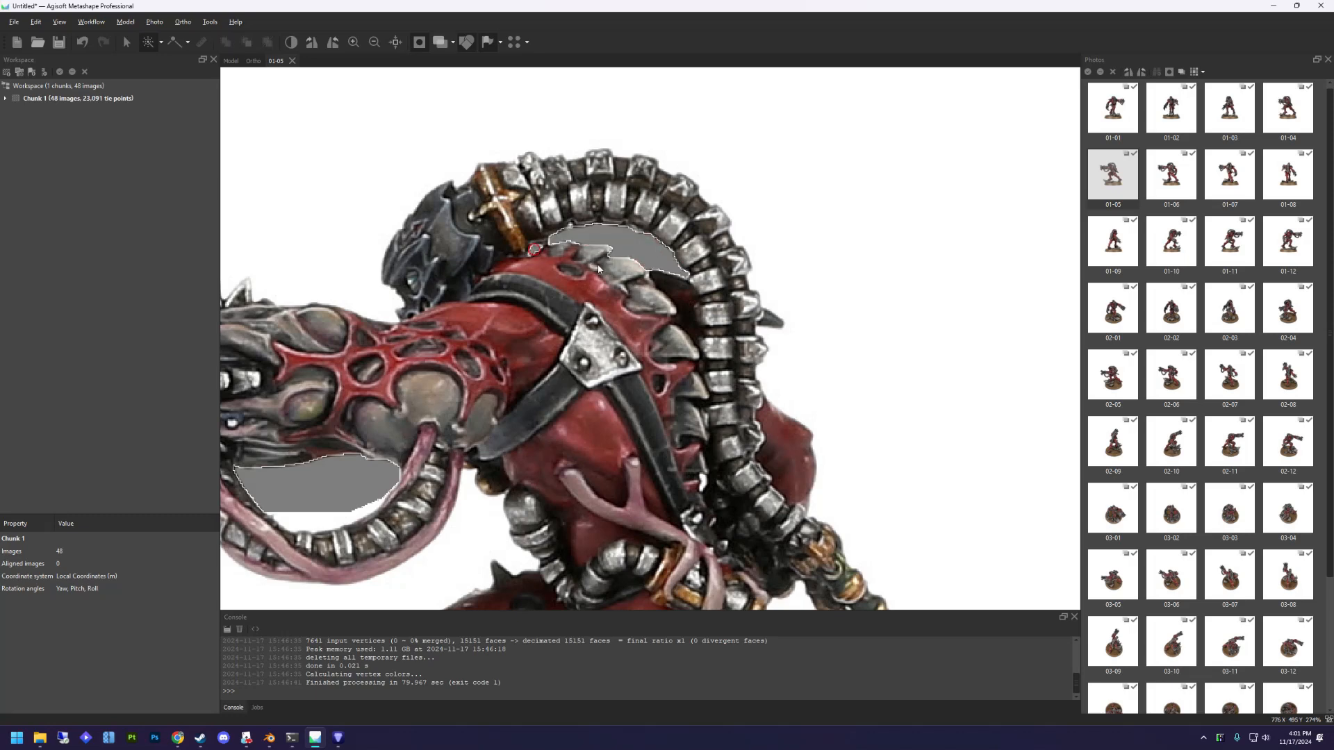
pyautogui.scroll(-3, 616, 239)
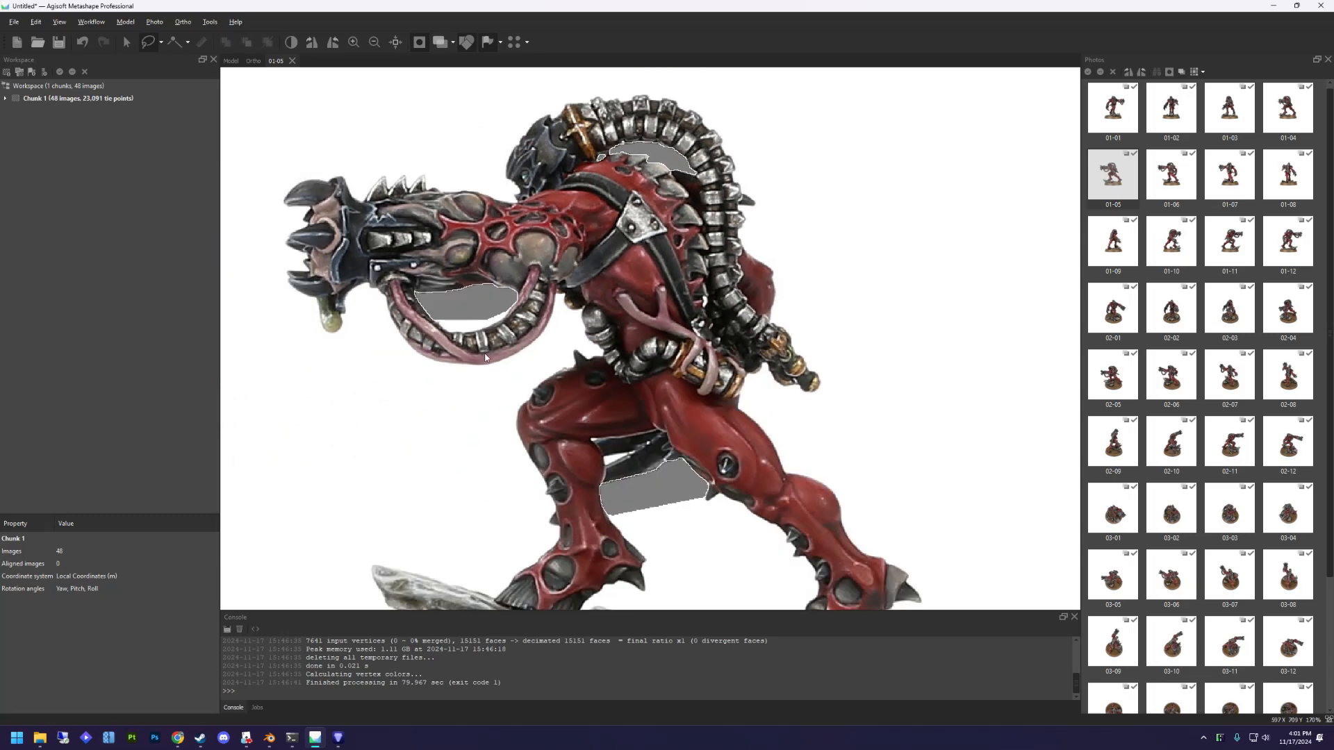
# Mask the white area between the gun's muzzle claws and the outer side of the hanging hose with Intelligent Scissors.
pyautogui.scroll(4, 485, 357)
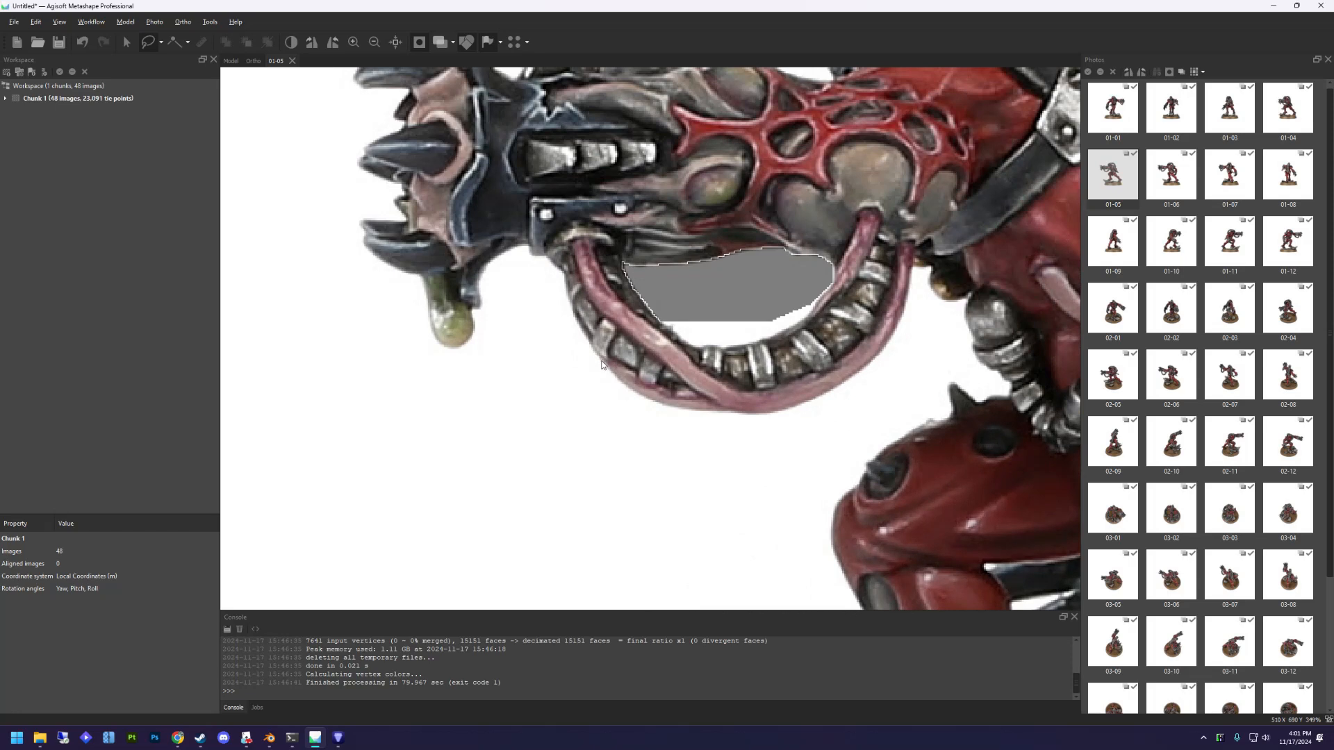
pyautogui.moveTo(559, 270); pyautogui.dragTo(489, 273)
pyautogui.click(480, 307)
pyautogui.click(466, 310)
pyautogui.click(548, 400)
pyautogui.click(607, 394)
pyautogui.click(601, 363)
pyautogui.scroll(-3, 611, 351)
# Mask the white area between the hanging hose and the torso, above the bent knee, with Intelligent Scissors.
pyautogui.scroll(3, 633, 338)
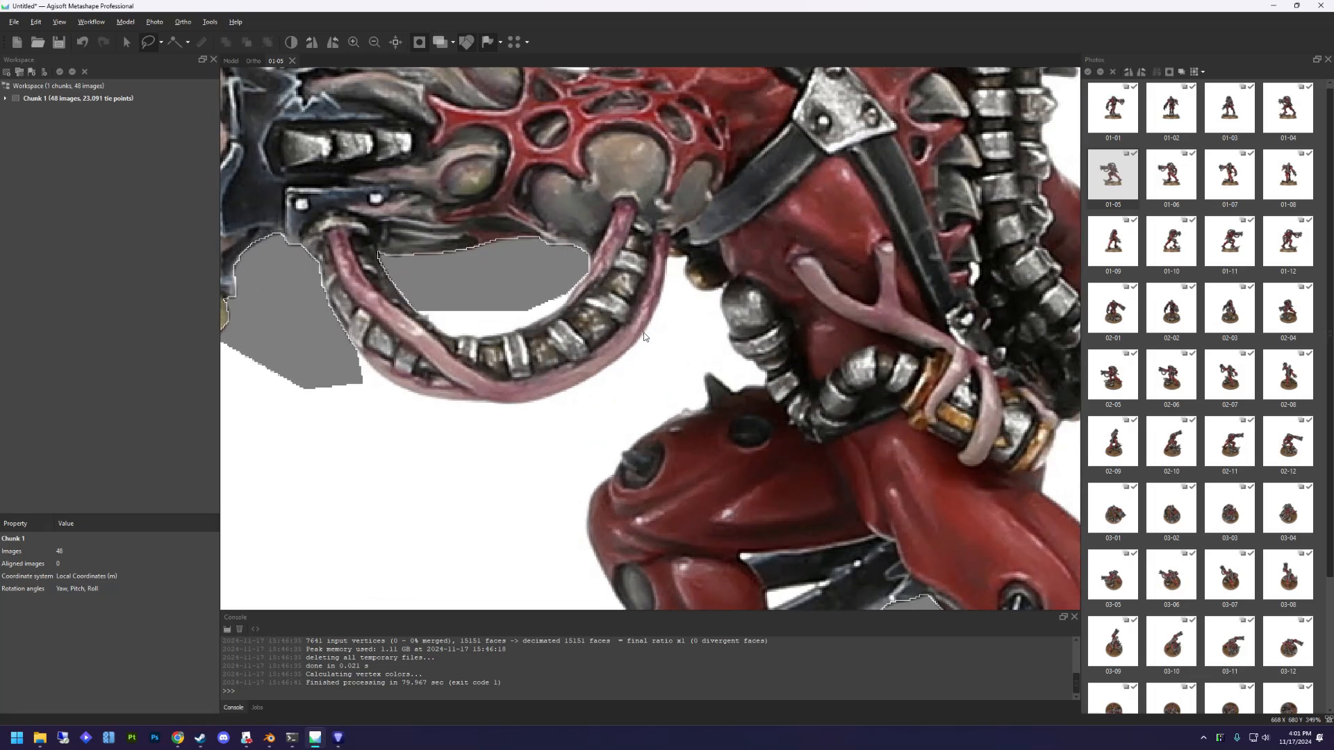
pyautogui.click(671, 257)
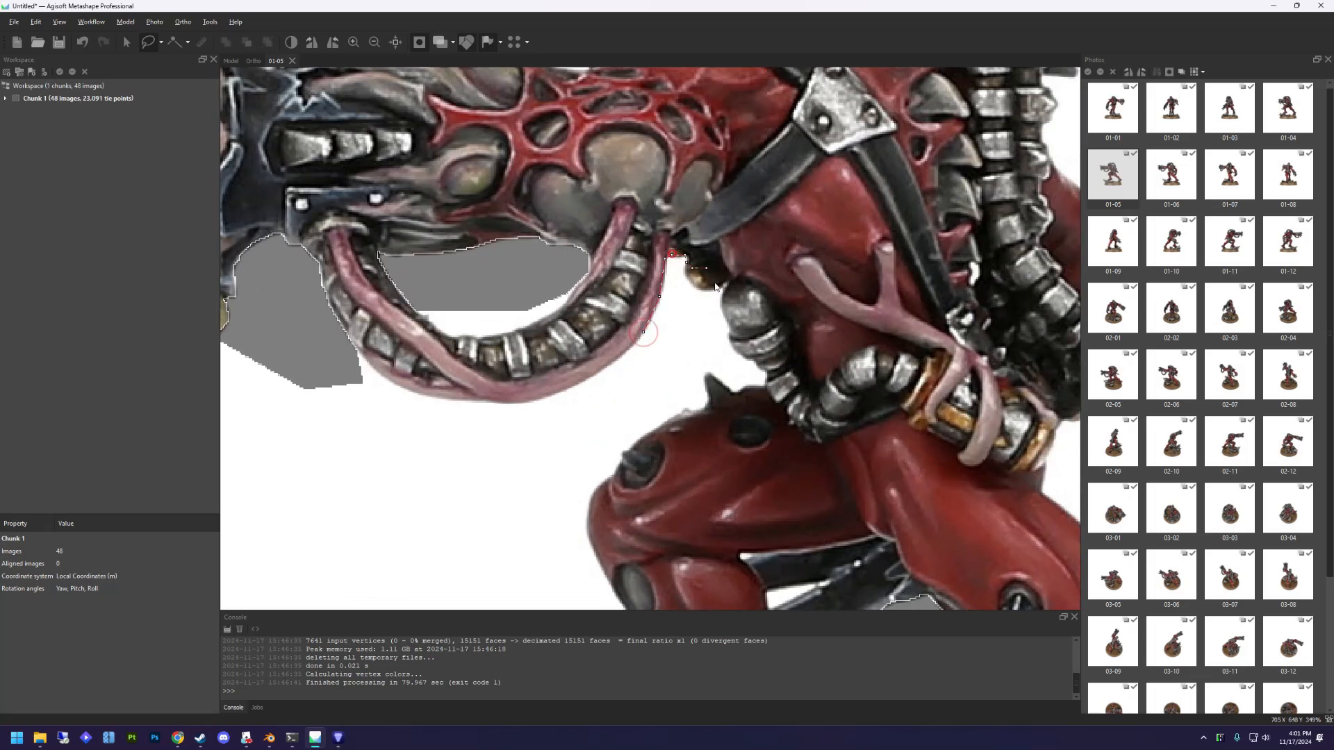
pyautogui.click(733, 351)
pyautogui.click(643, 332)
pyautogui.scroll(-4, 677, 349)
# Mask the white area below the gold-banded cable end behind the hip in photo 01-05 with Intelligent Scissors.
pyautogui.scroll(4, 678, 350)
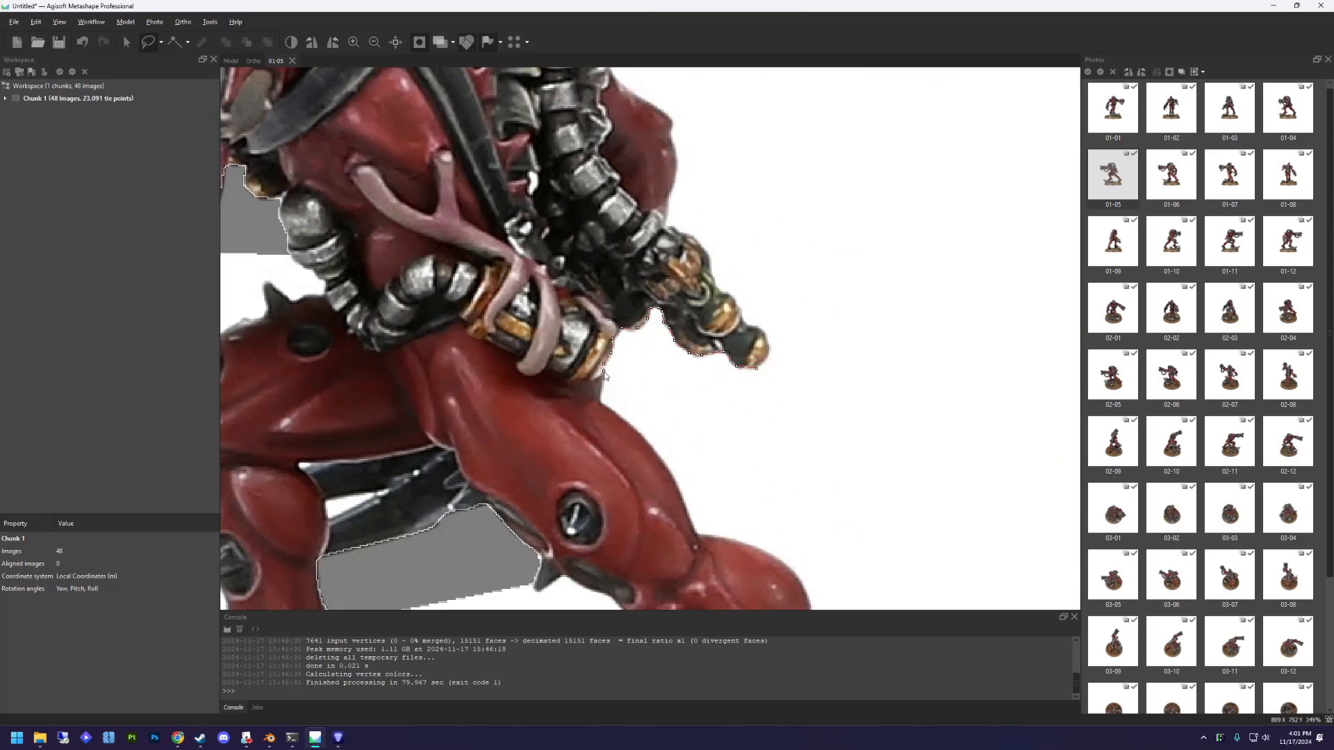
pyautogui.click(709, 401)
pyautogui.click(767, 381)
pyautogui.scroll(-5, 636, 359)
pyautogui.moveTo(636, 359); pyautogui.dragTo(686, 366, button='middle')
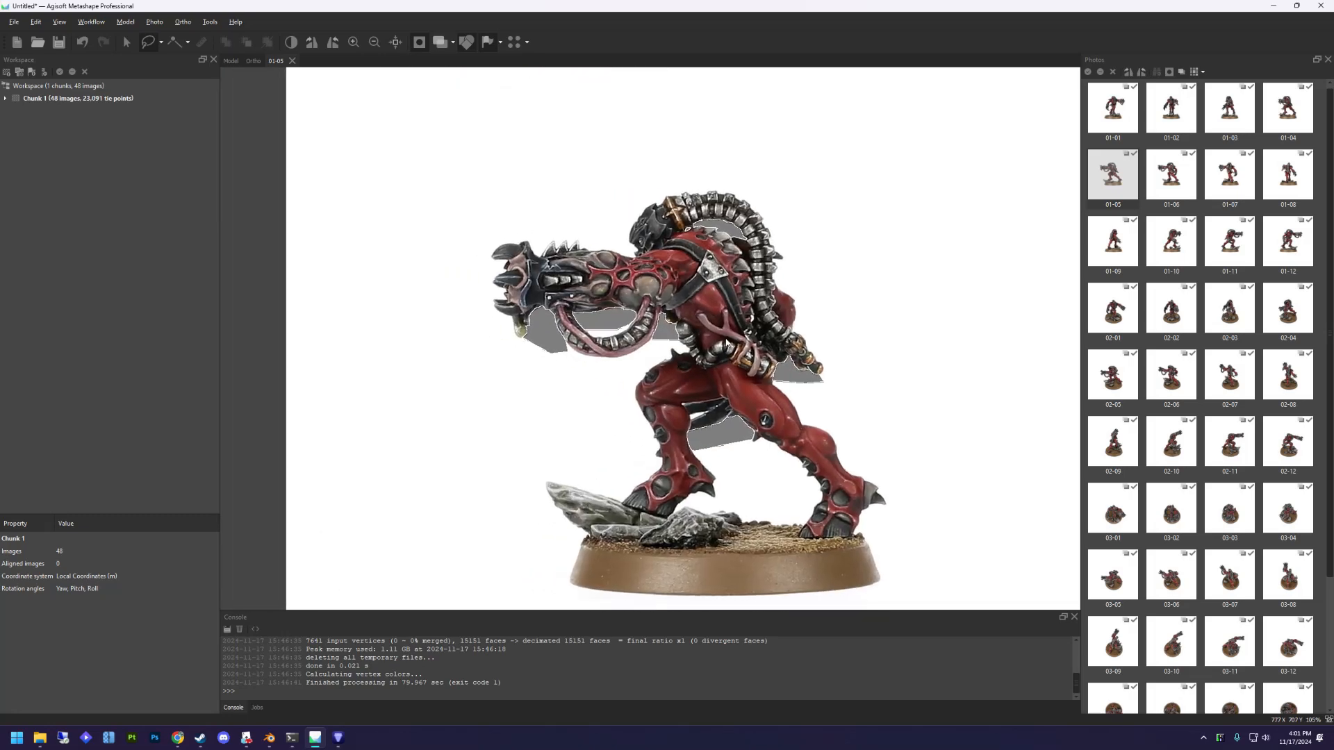
# Mask the white gap between the front foot's rear claw and the rocks with Intelligent Scissors.
pyautogui.scroll(5, 808, 493)
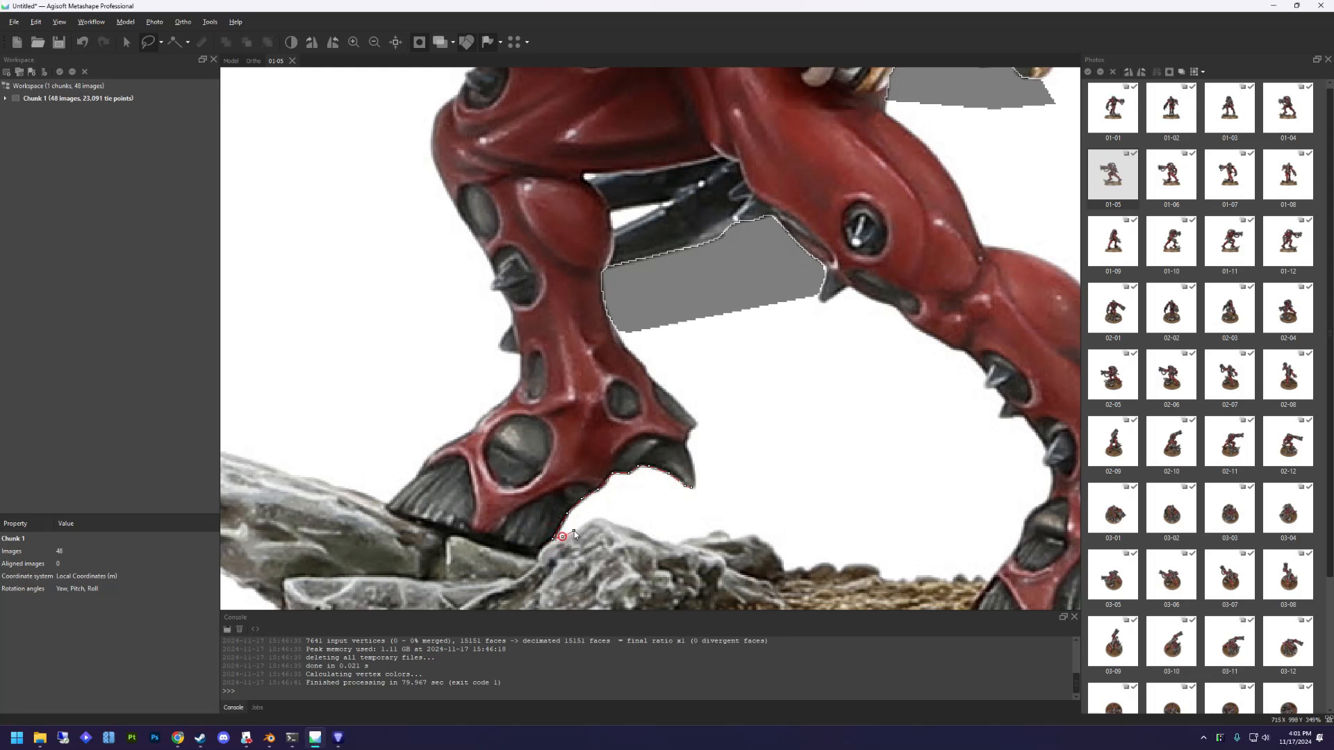
pyautogui.click(609, 521)
pyautogui.click(643, 532)
pyautogui.click(659, 539)
pyautogui.click(691, 488)
pyautogui.hotkey('ctrl', 'shift', 'a')
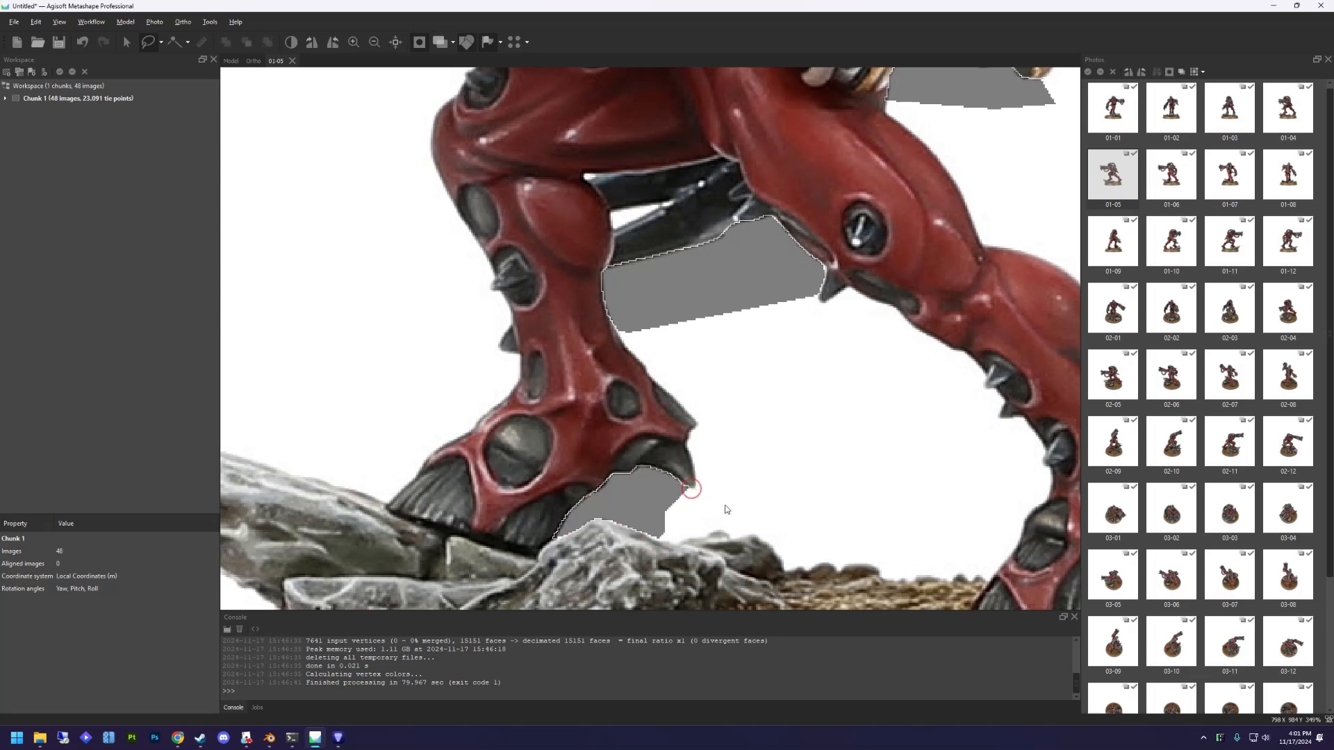
pyautogui.scroll(-3, 715, 480)
# Mask the small white gap between the dark claws behind the front knee with Intelligent Scissors.
pyautogui.scroll(4, 718, 480)
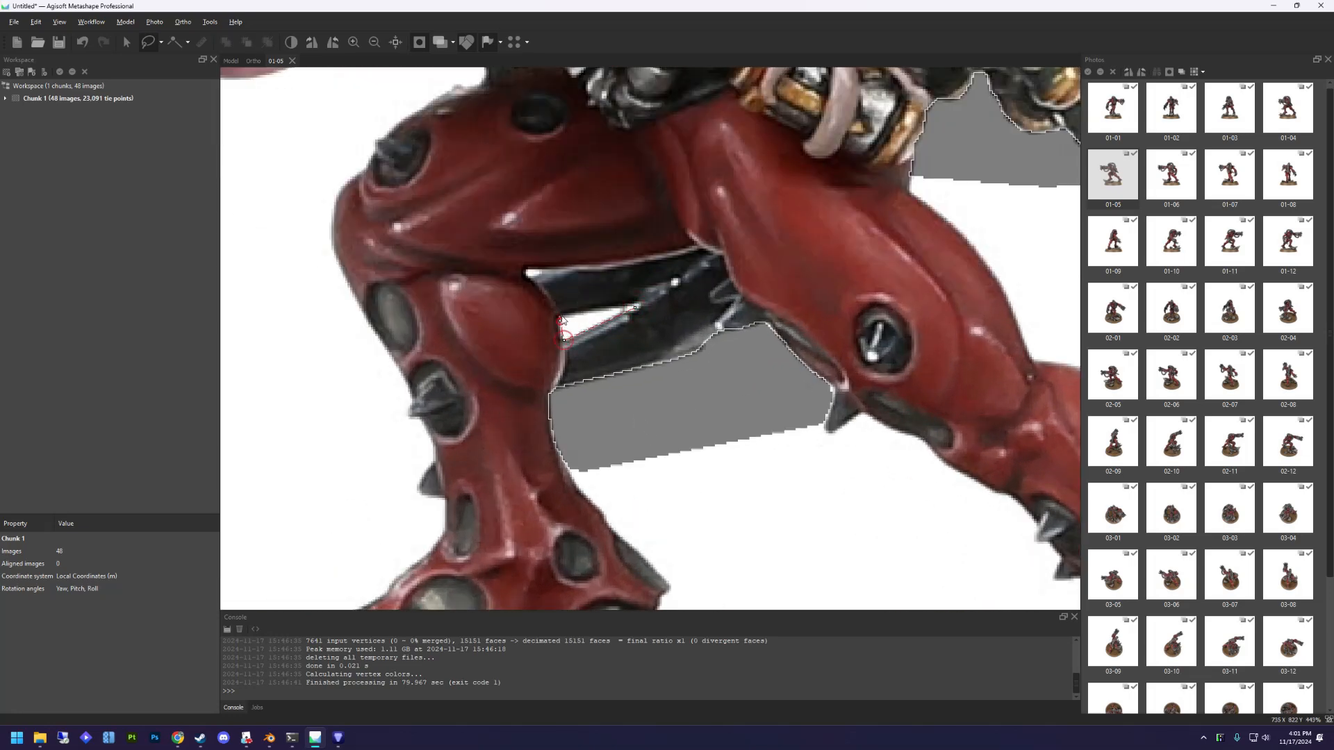
pyautogui.press('Escape')
pyautogui.click(634, 304)
pyautogui.click(561, 320)
pyautogui.click(635, 306)
pyautogui.press('0')
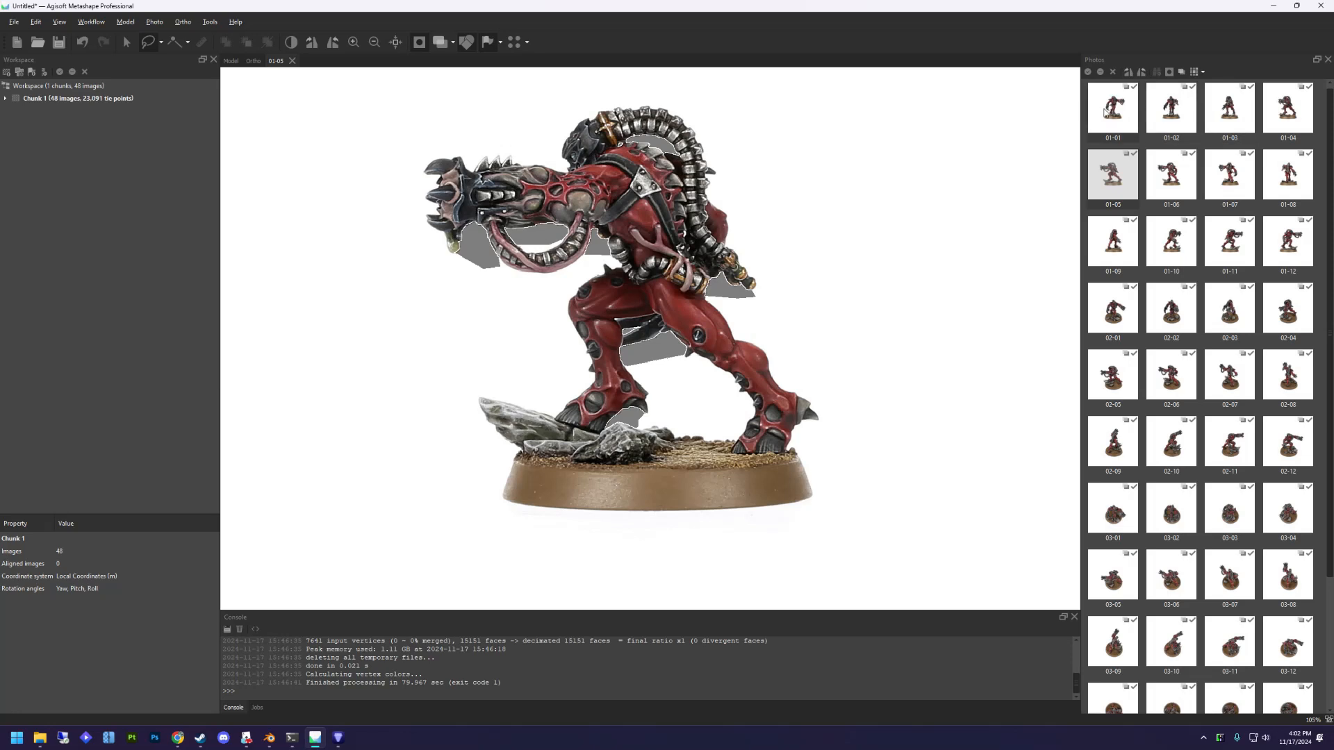
# Rebuild the model from depth maps at Ultra high quality, 15,000 faces, with vertex colors, strict volumetric masks and reused depth maps.
pyautogui.click(231, 61)
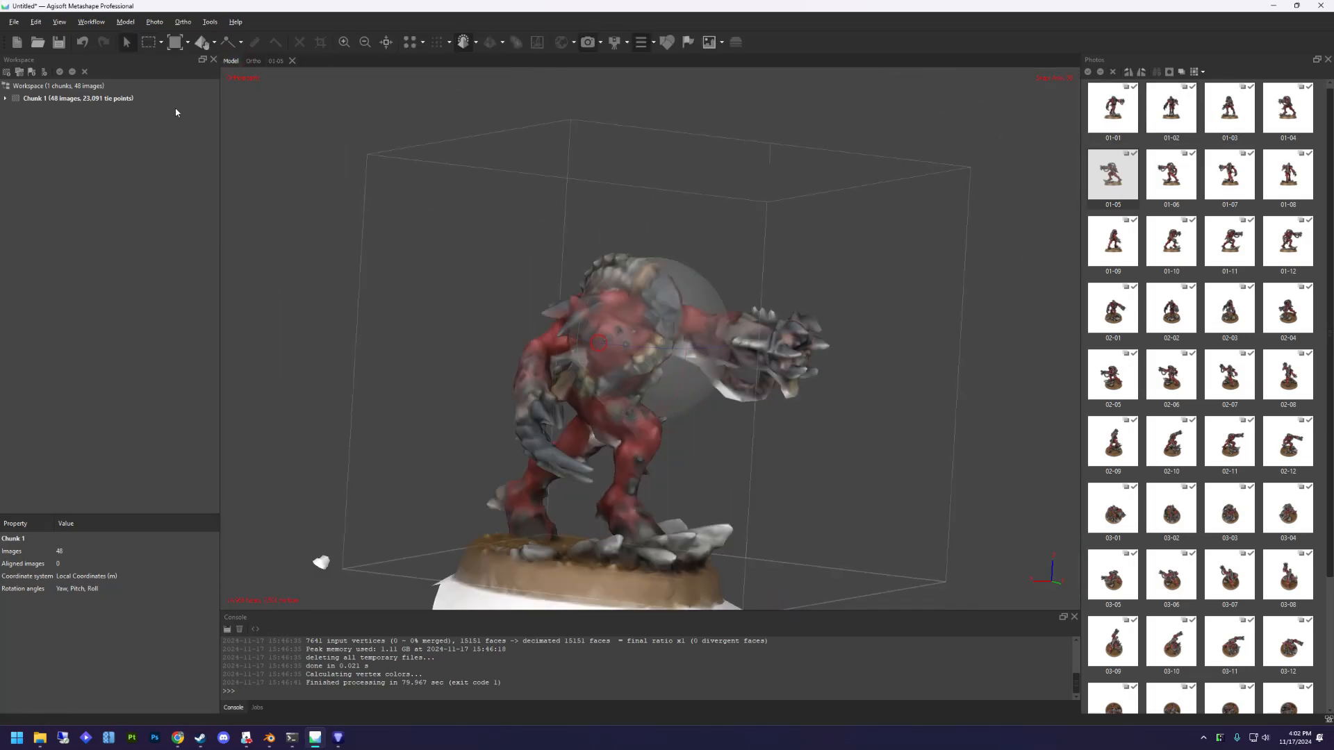
pyautogui.click(86, 21)
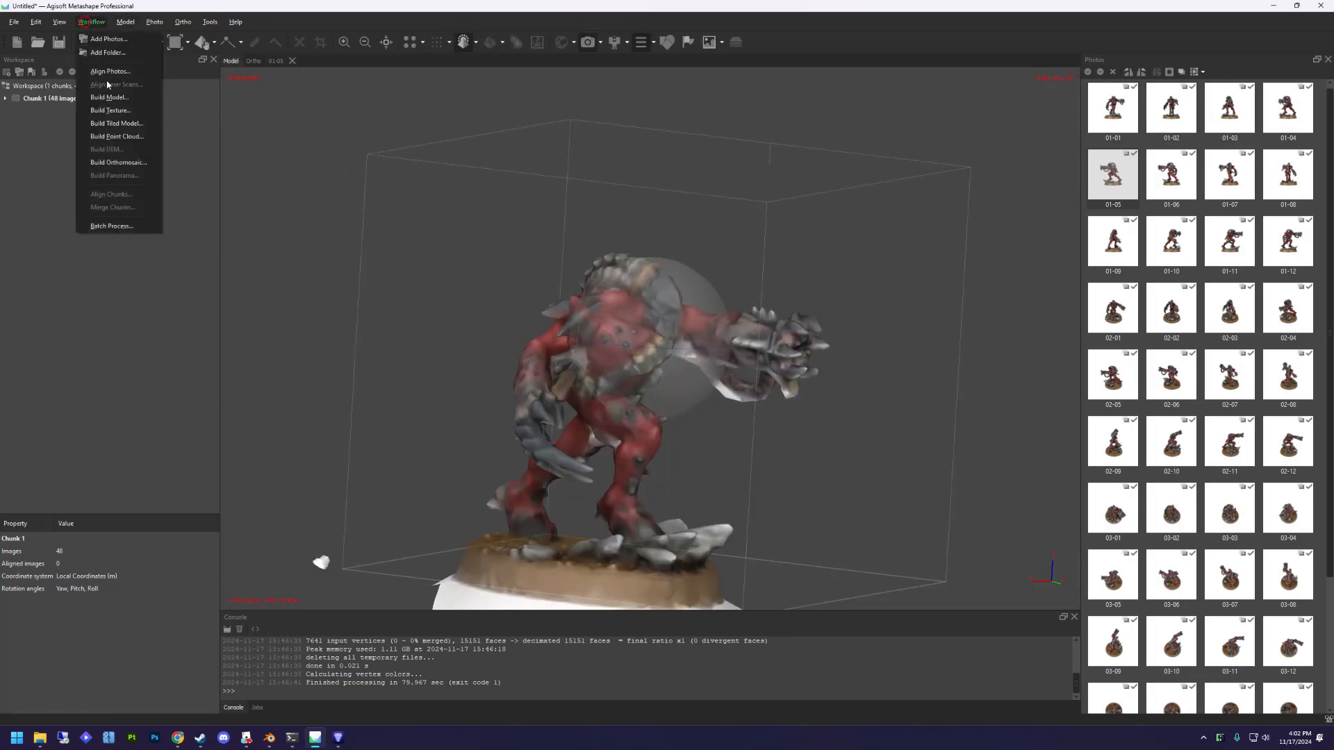
pyautogui.click(111, 102)
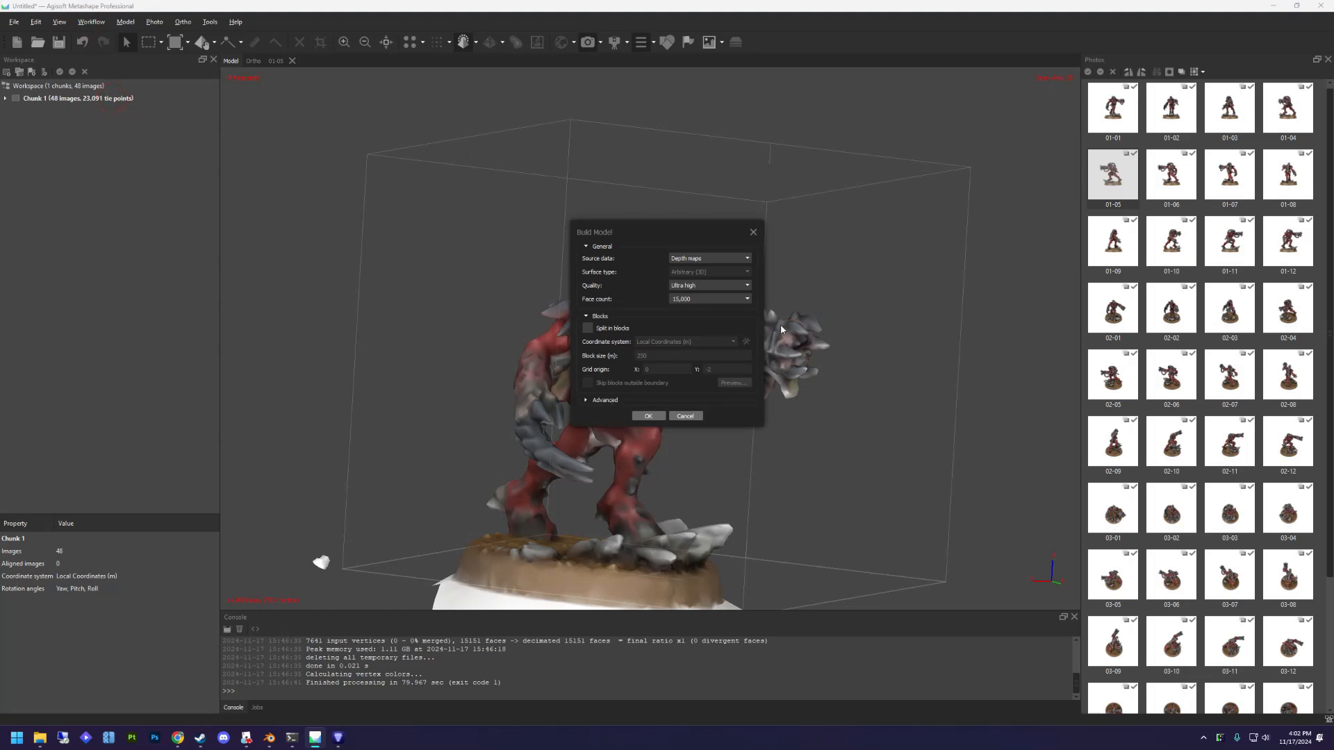
pyautogui.click(593, 401)
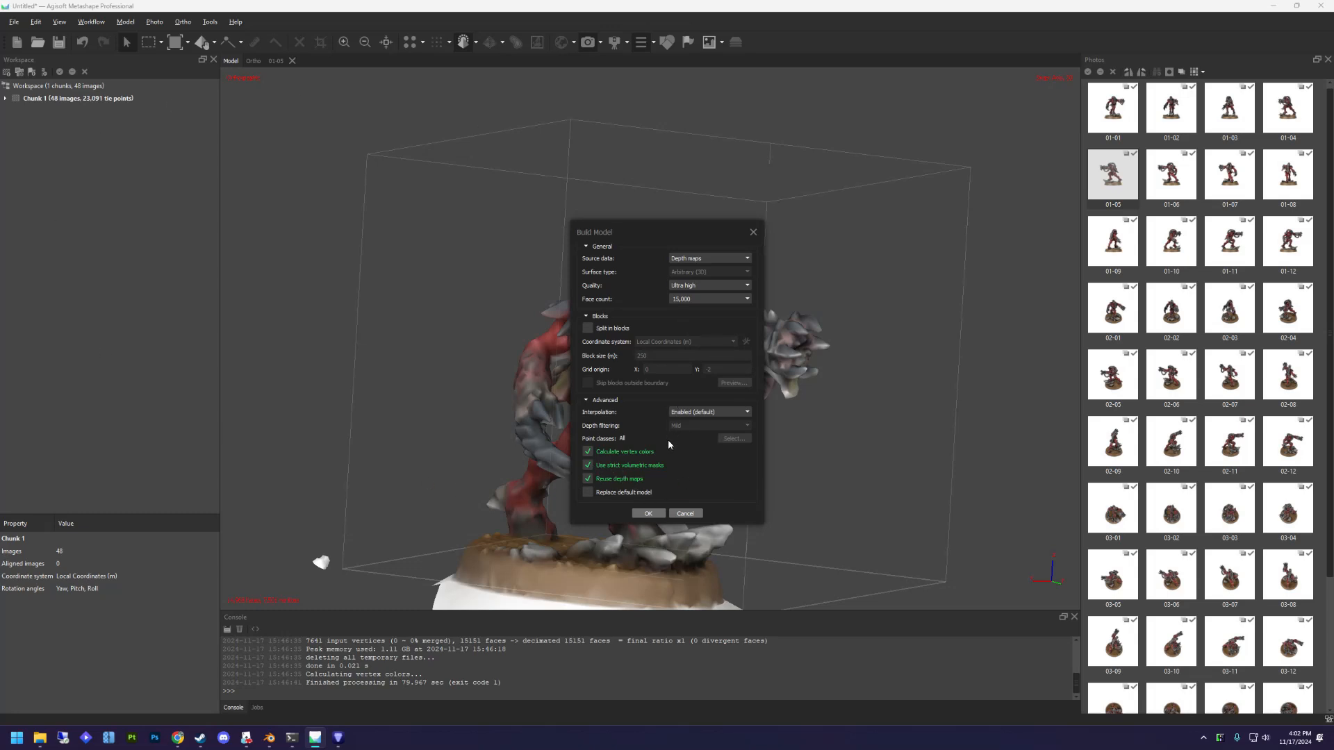
pyautogui.click(652, 513)
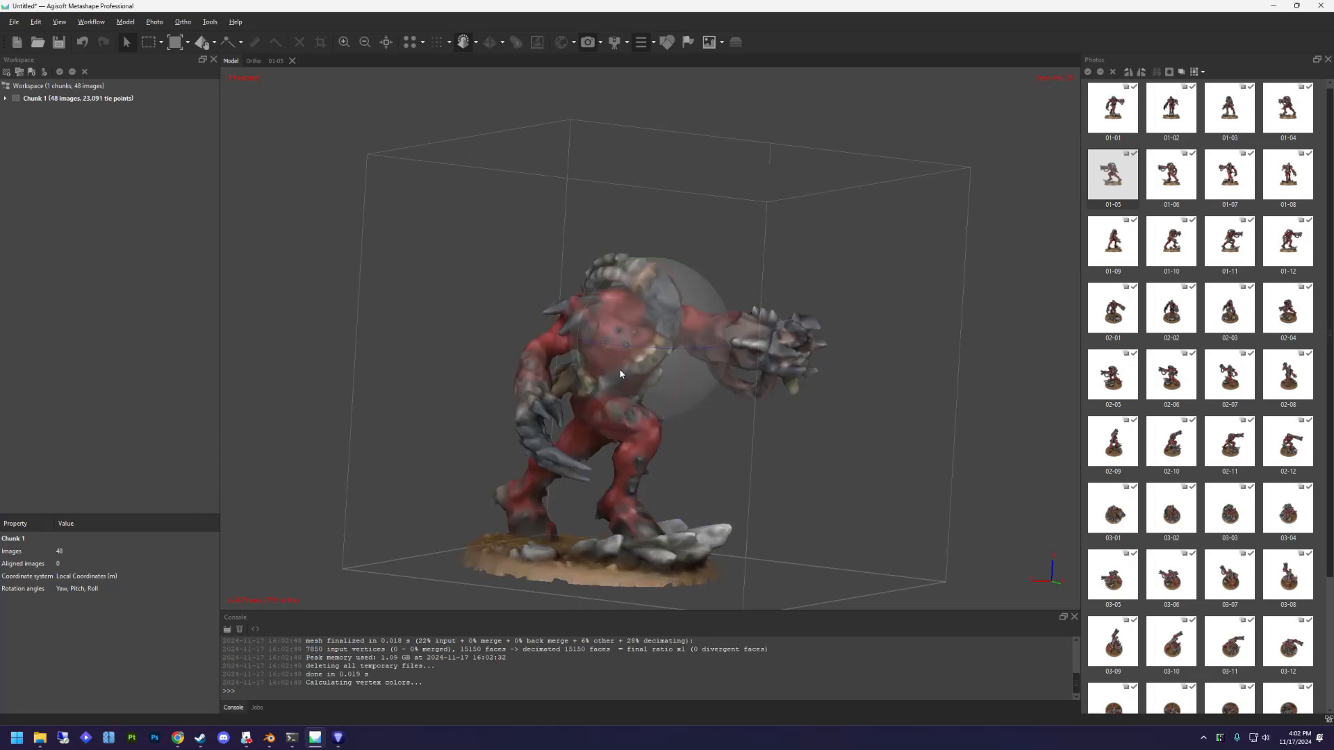
pyautogui.moveTo(631, 369); pyautogui.dragTo(757, 359)
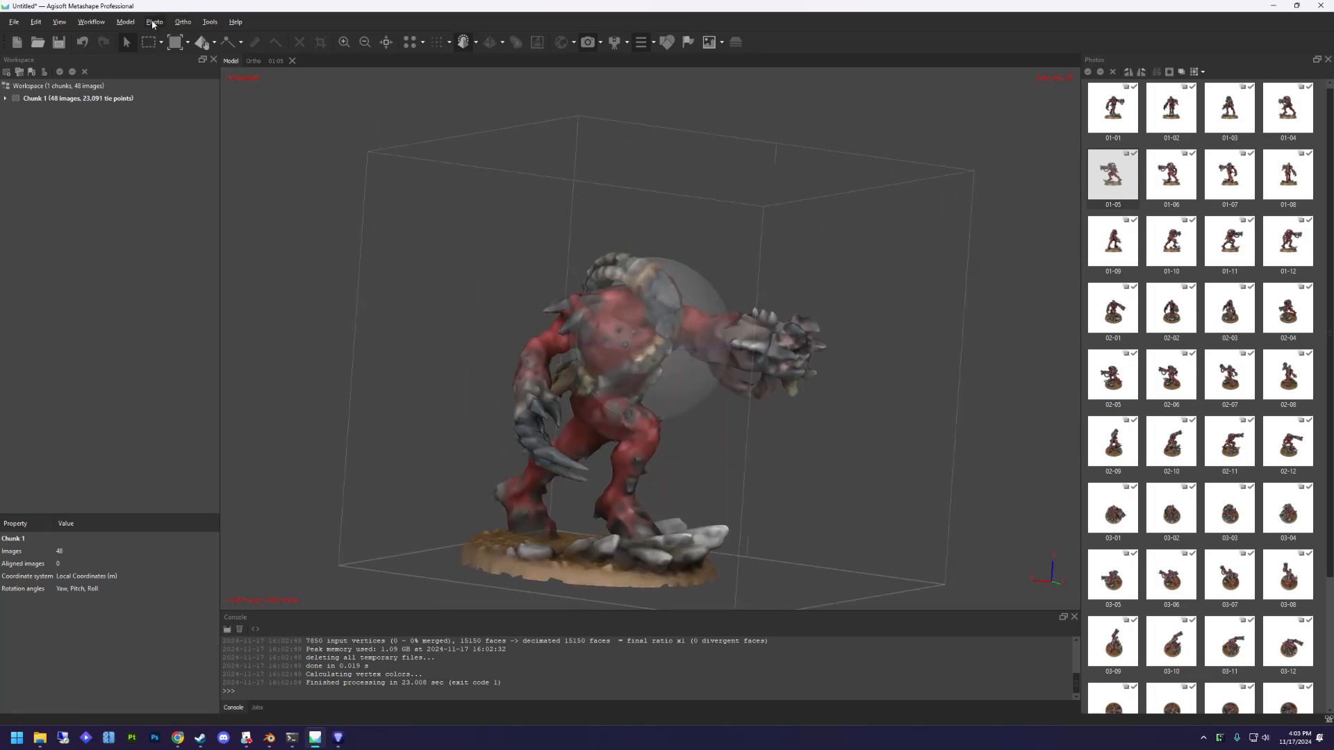
pyautogui.click(91, 21)
pyautogui.click(111, 110)
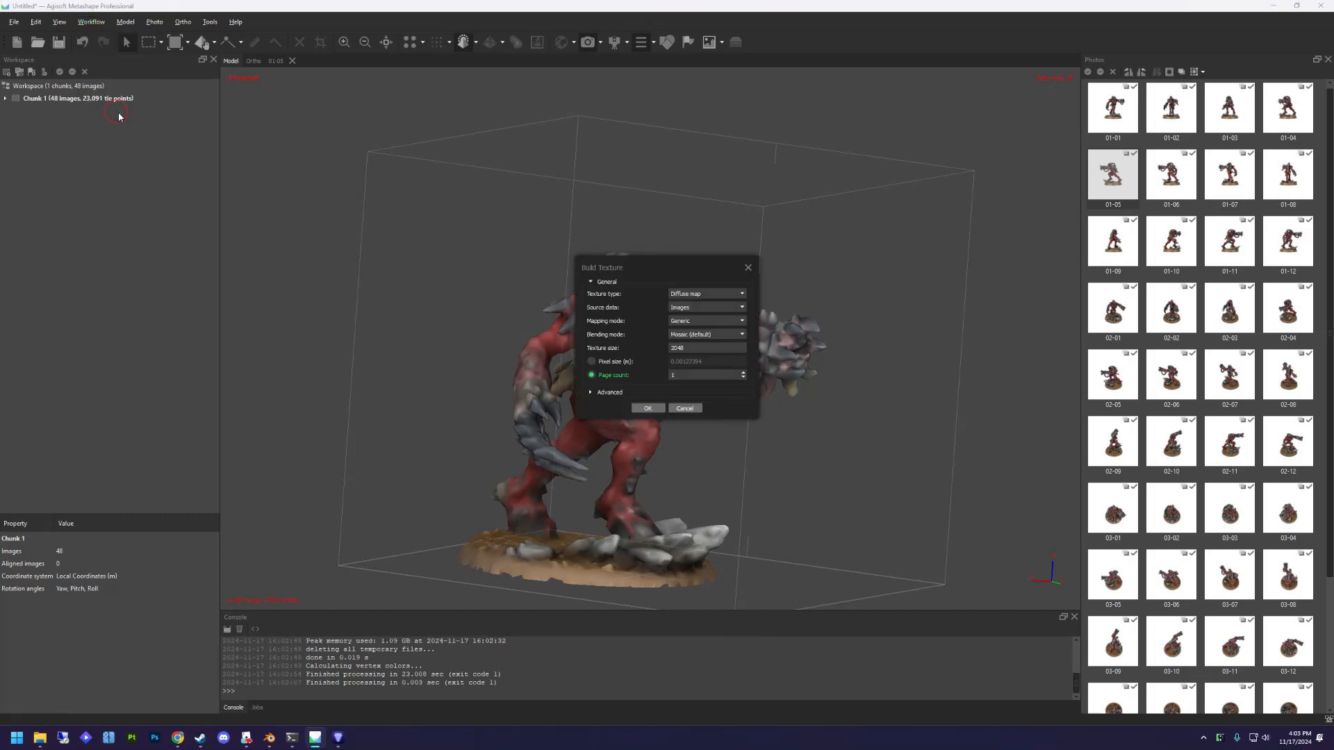
pyautogui.click(684, 408)
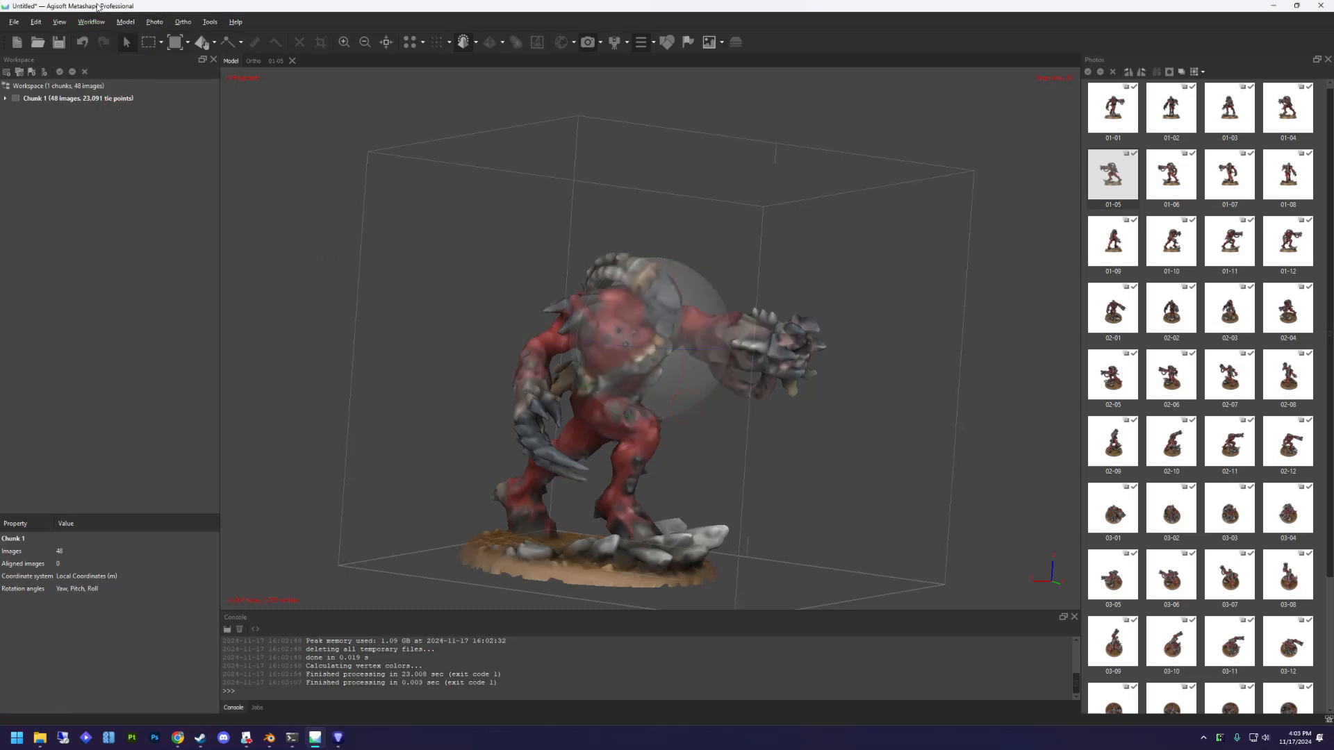
# Check in the preferences that the NVIDIA GeForce RTX 3080 is enabled as a GPU device.
pyautogui.click(209, 22)
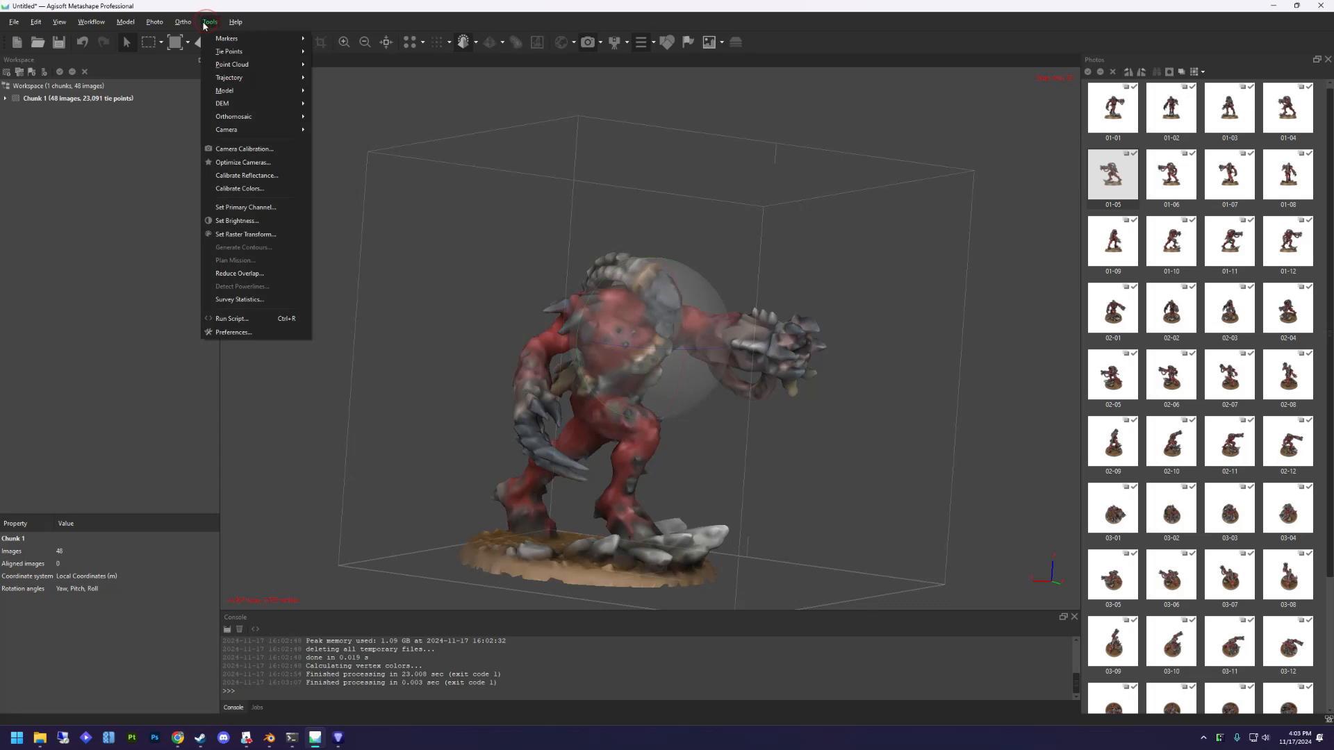
pyautogui.click(249, 332)
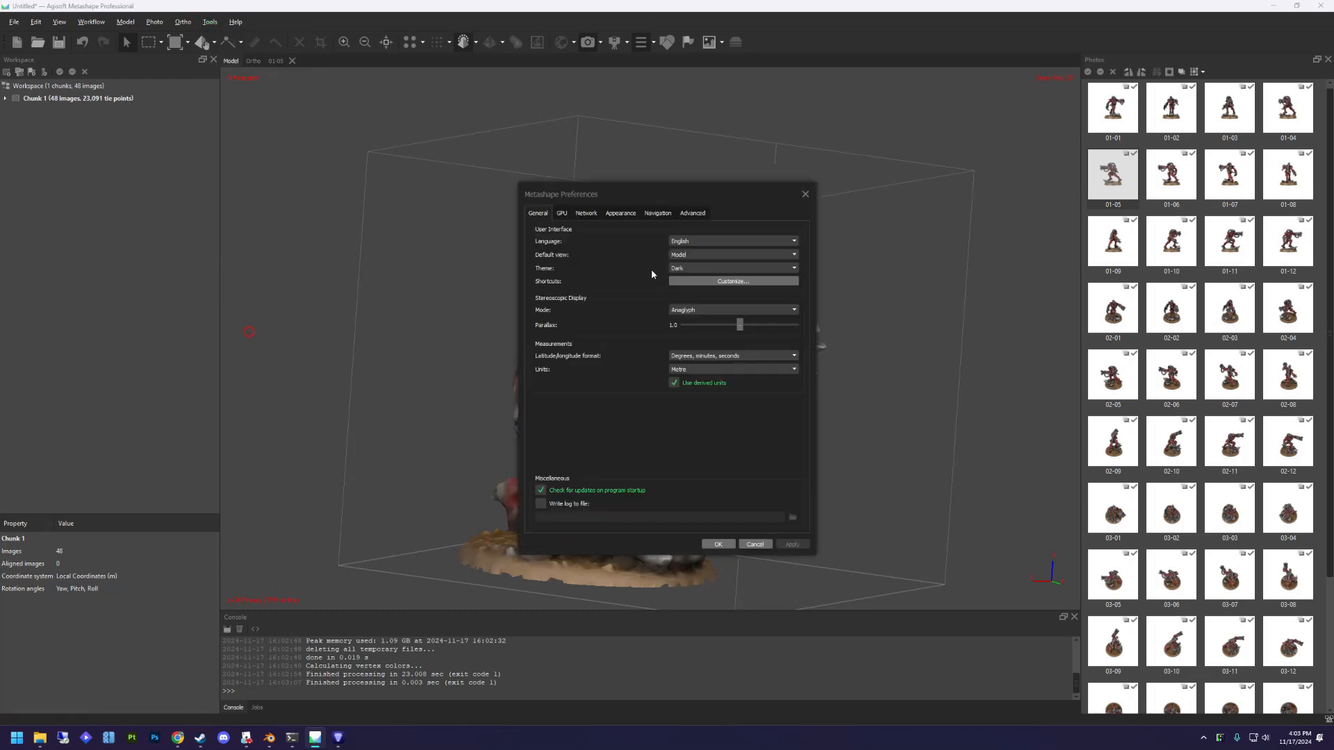
pyautogui.click(562, 214)
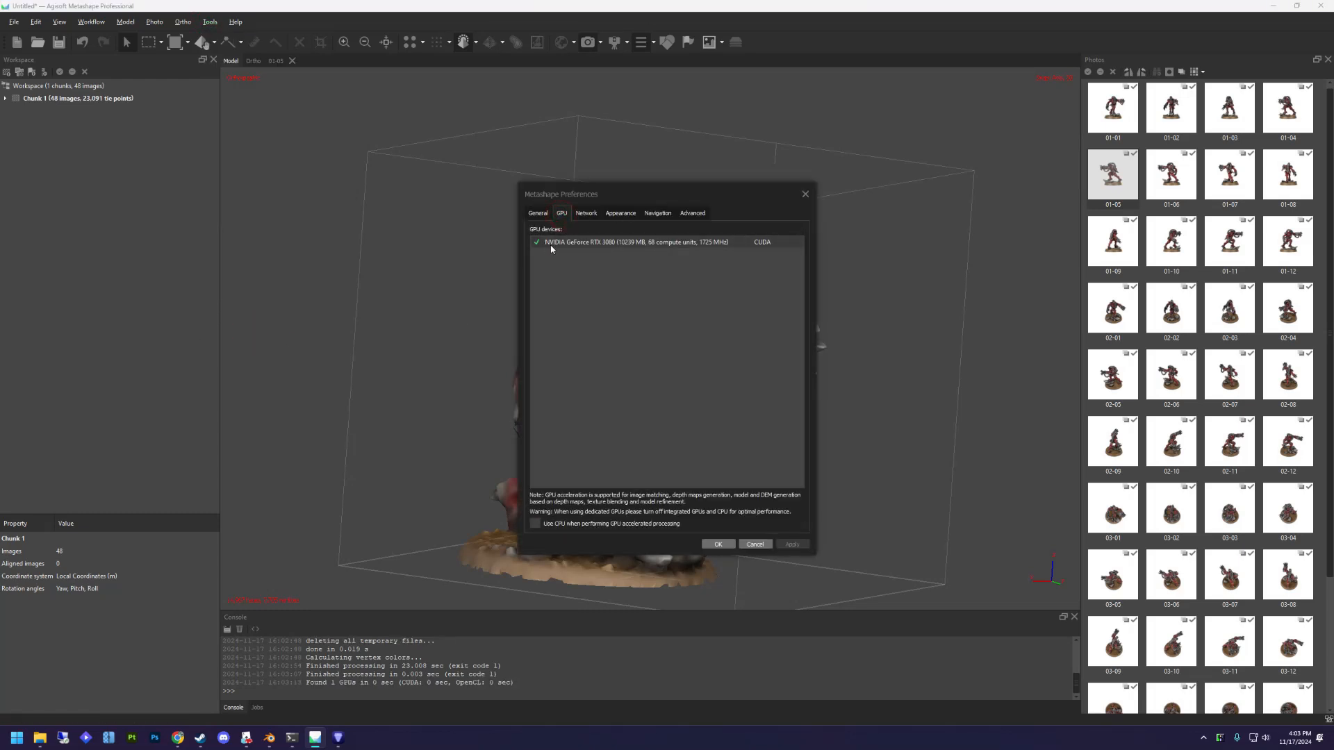
pyautogui.click(539, 242)
pyautogui.click(722, 545)
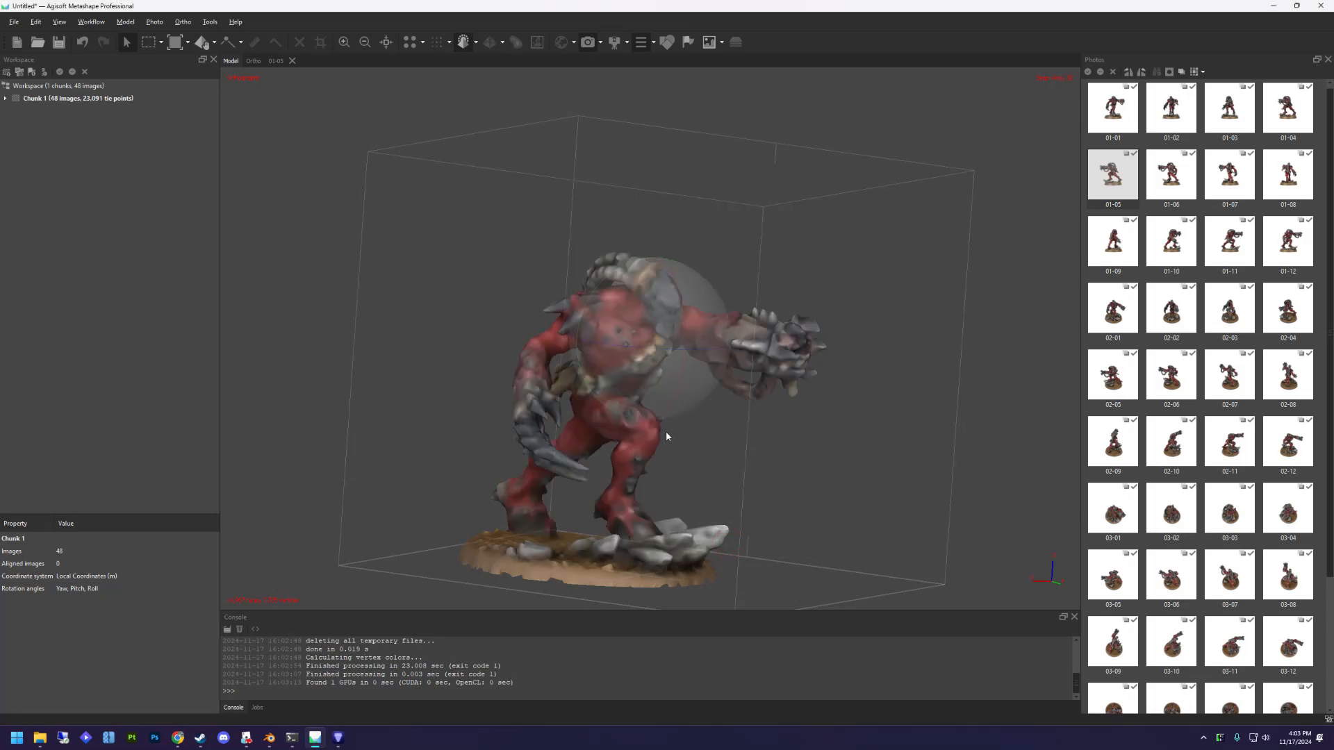
# Build a diffuse map texture from the images with generic mapping, mosaic blending, size 2048, one page and ghosting filter enabled.
pyautogui.click(91, 22)
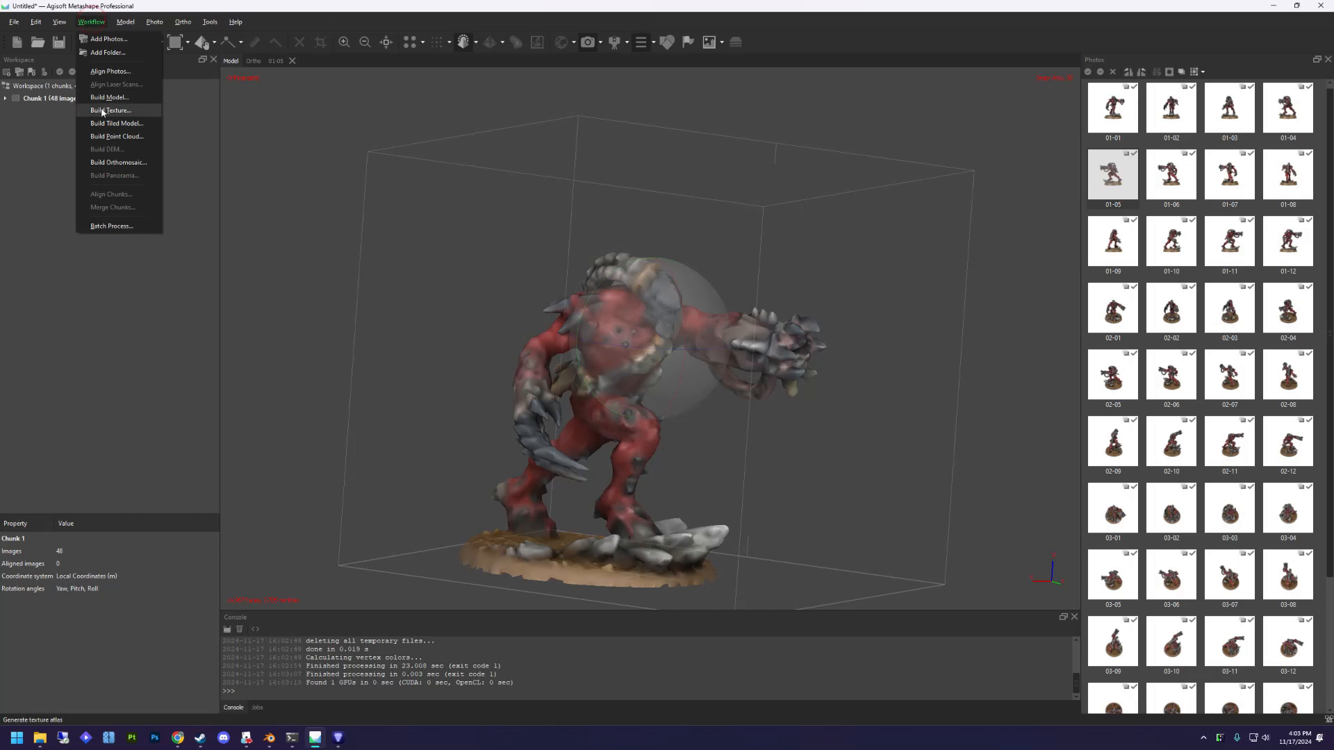
pyautogui.click(101, 109)
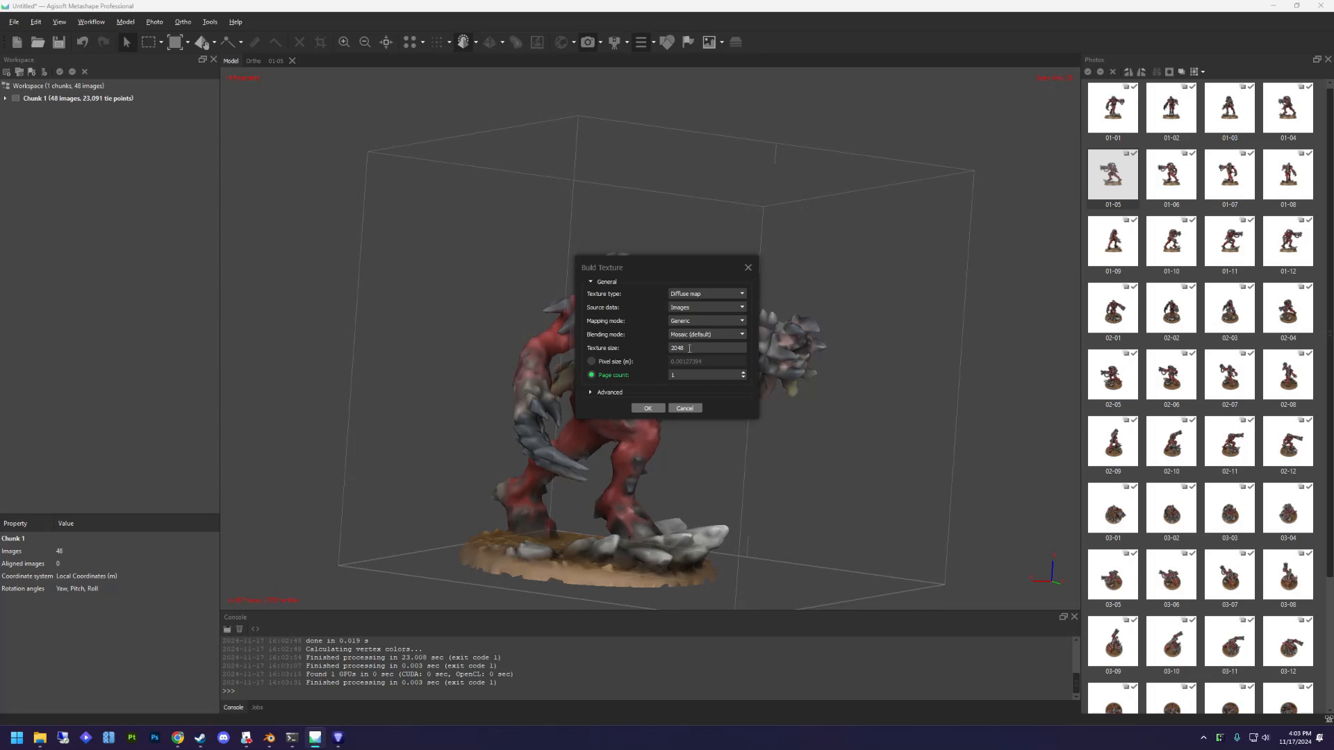
pyautogui.moveTo(664, 267); pyautogui.dragTo(815, 394)
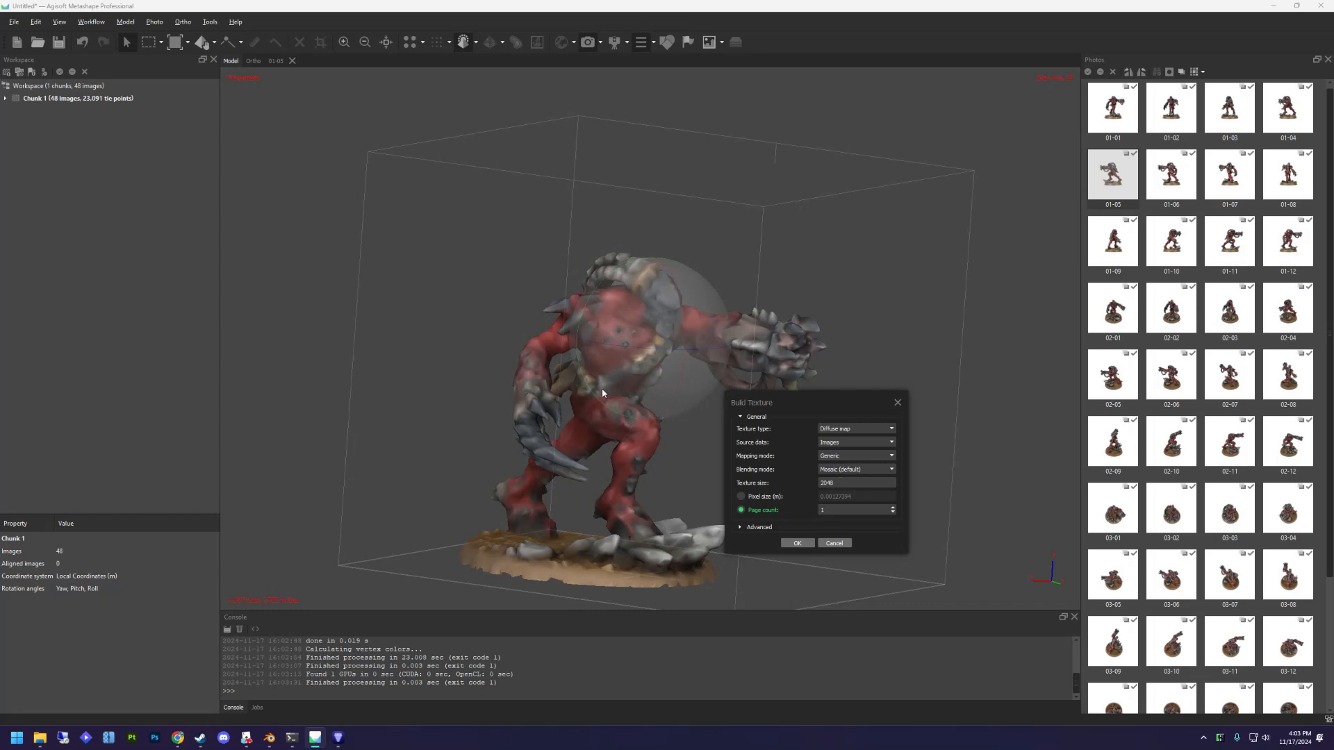
pyautogui.moveTo(817, 403); pyautogui.dragTo(839, 335)
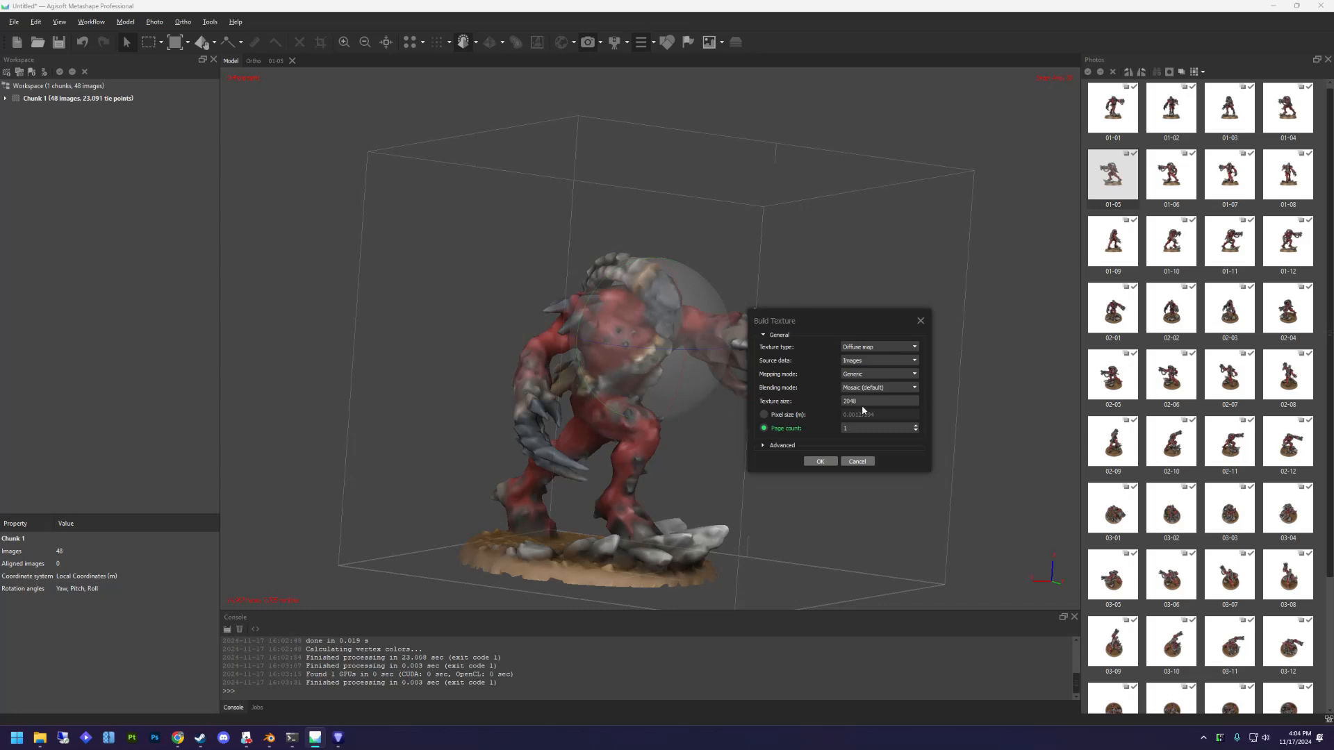
pyautogui.click(773, 446)
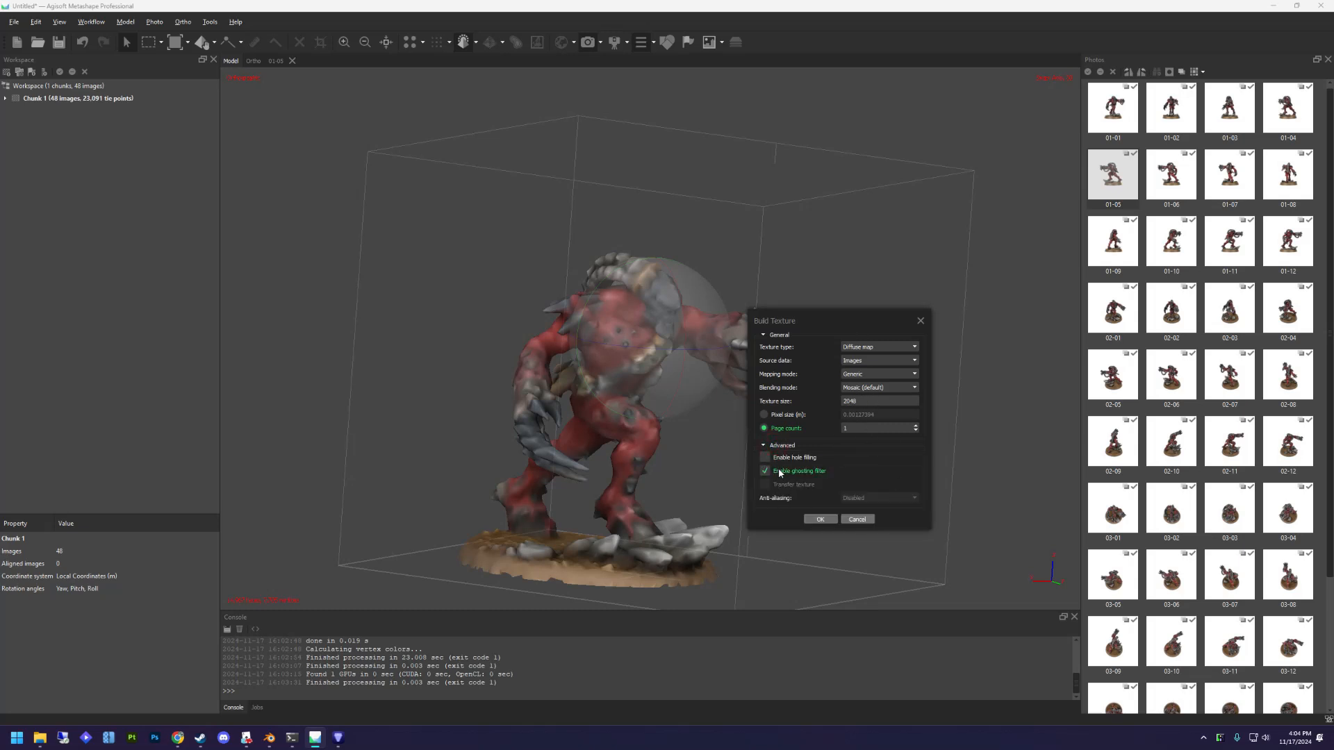
pyautogui.click(825, 519)
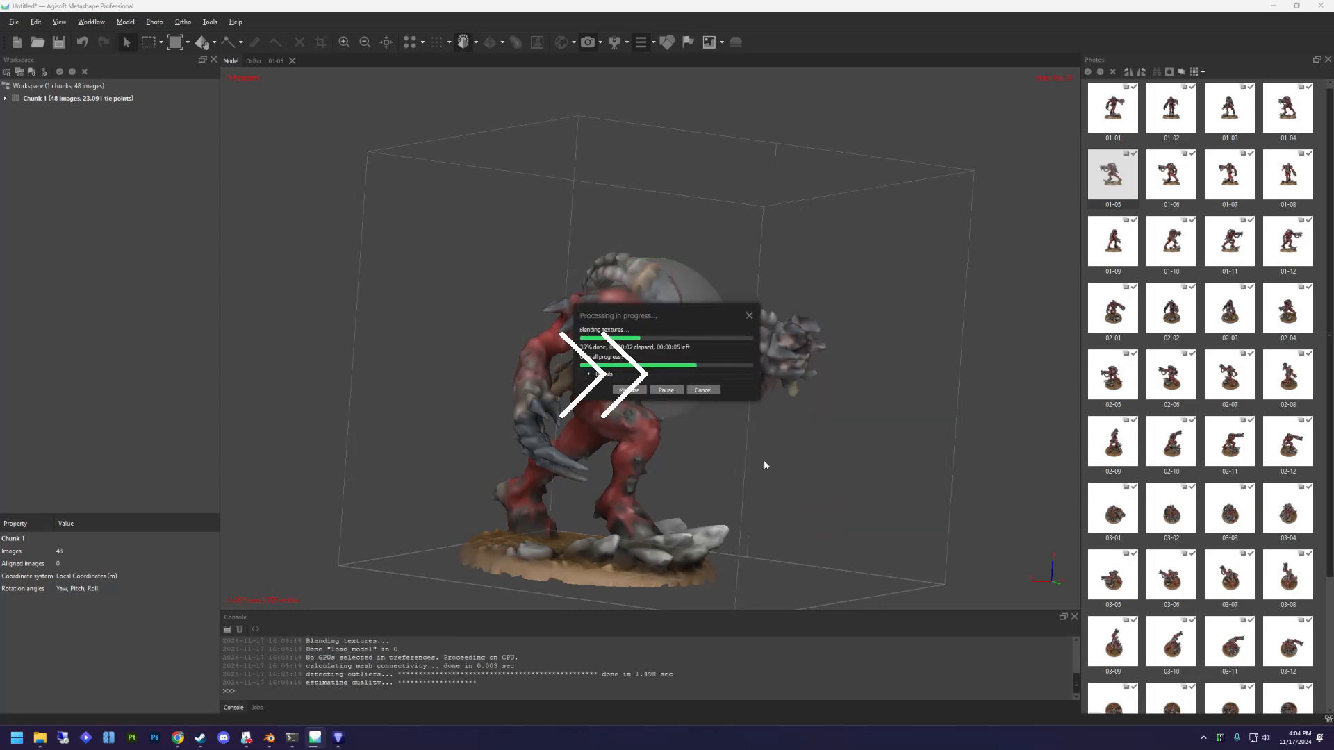
# Inspect the textured model from several angles and compare its detail with source photos 01-11 and 01-12.
pyautogui.scroll(3, 697, 406)
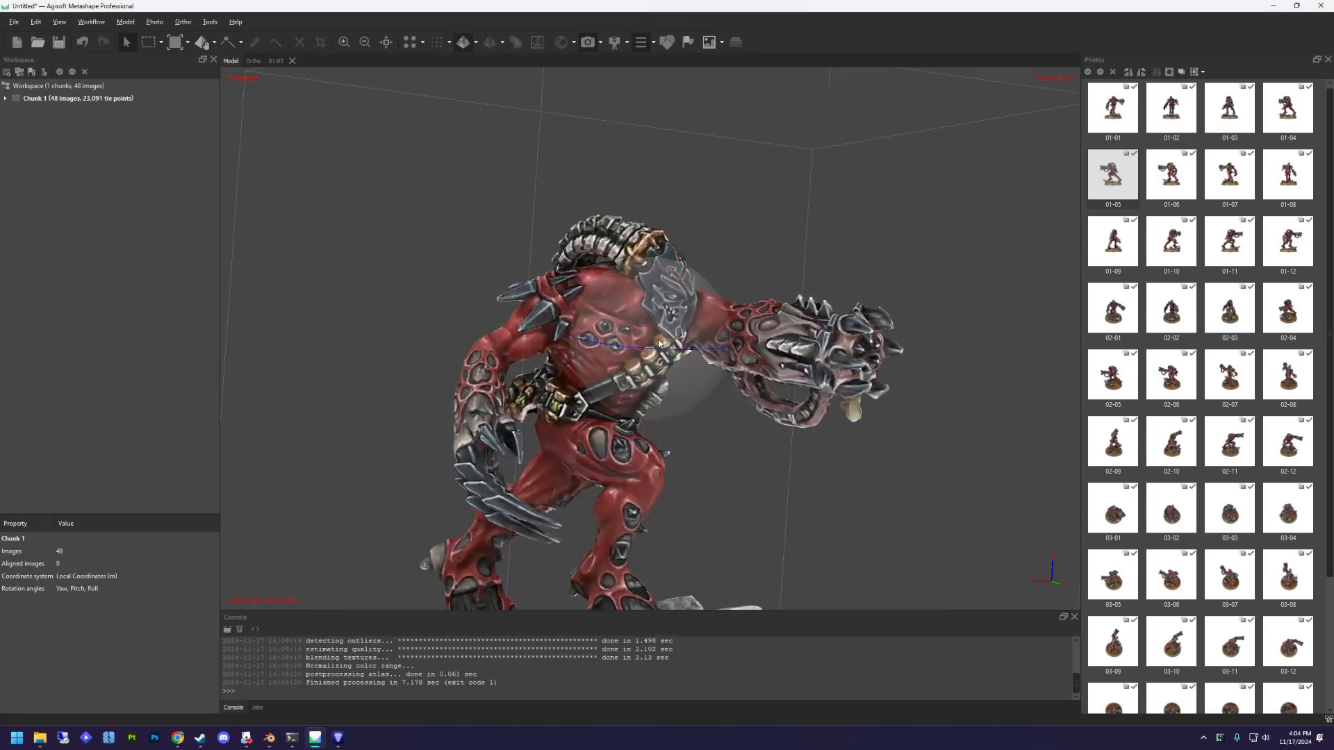
pyautogui.moveTo(670, 376); pyautogui.dragTo(662, 321, button='middle')
pyautogui.scroll(-1, 662, 321)
pyautogui.moveTo(663, 340); pyautogui.dragTo(688, 302)
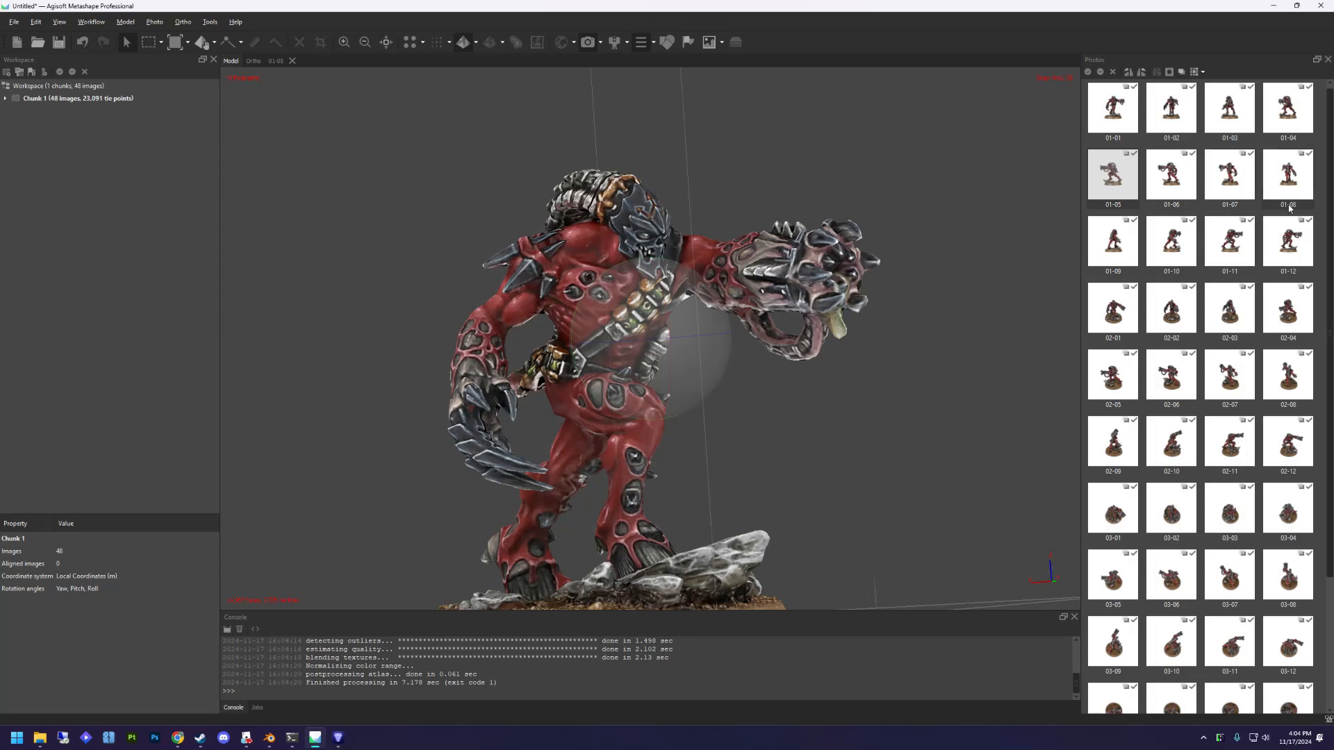
pyautogui.click(1232, 245)
pyautogui.doubleClick(1232, 245)
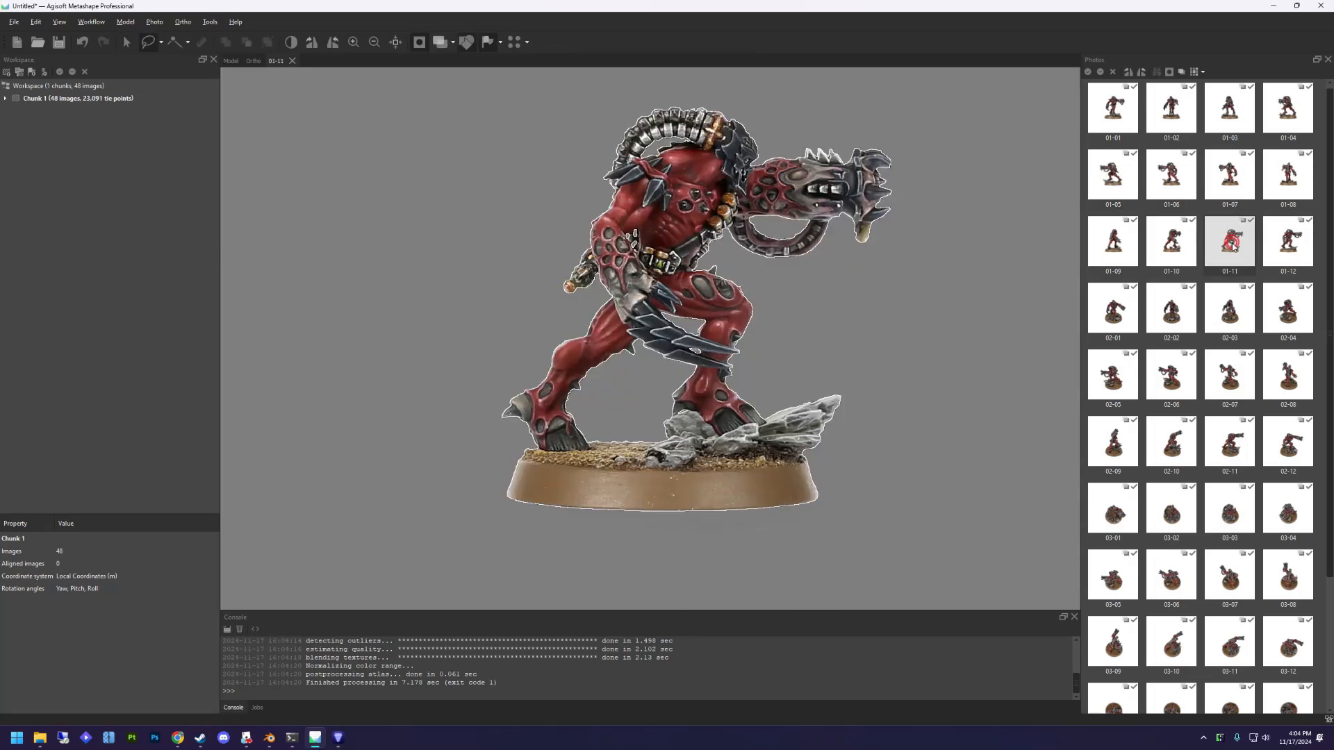
pyautogui.doubleClick(1278, 246)
pyautogui.scroll(6, 741, 212)
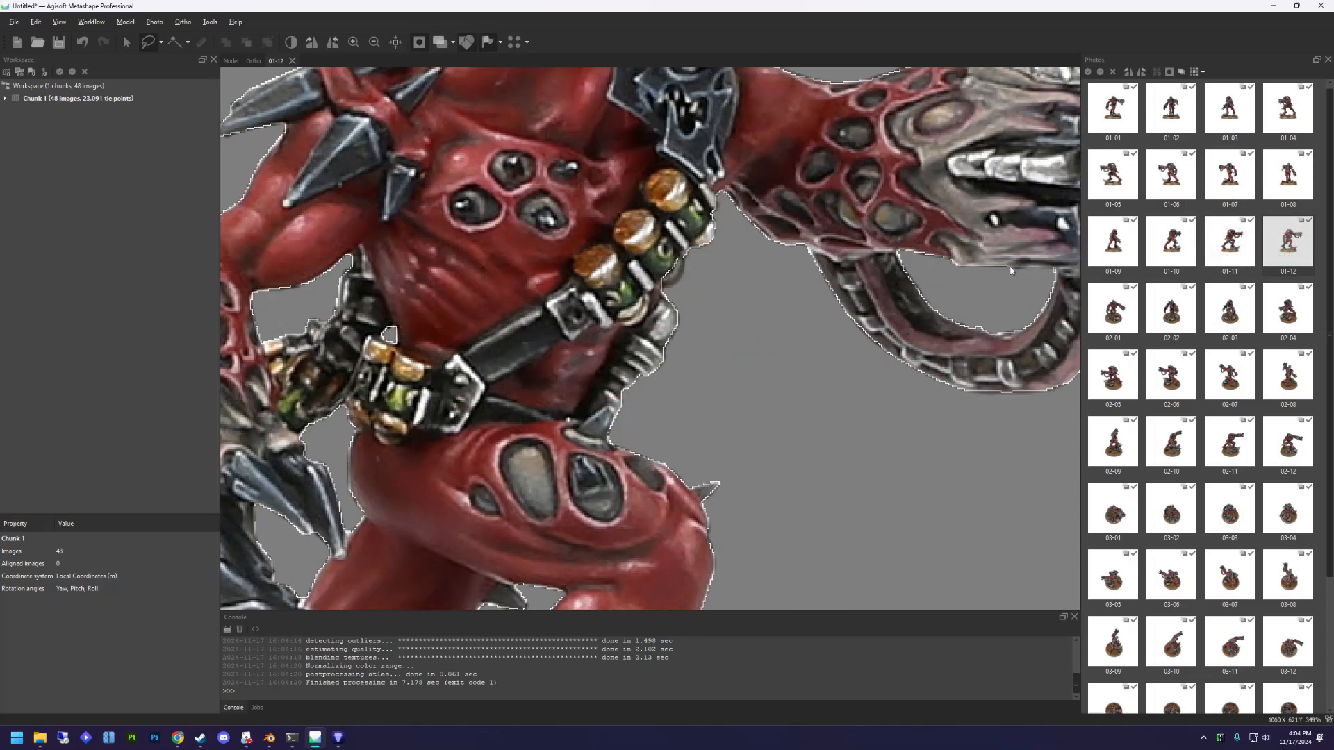
pyautogui.click(1114, 312)
pyautogui.click(230, 61)
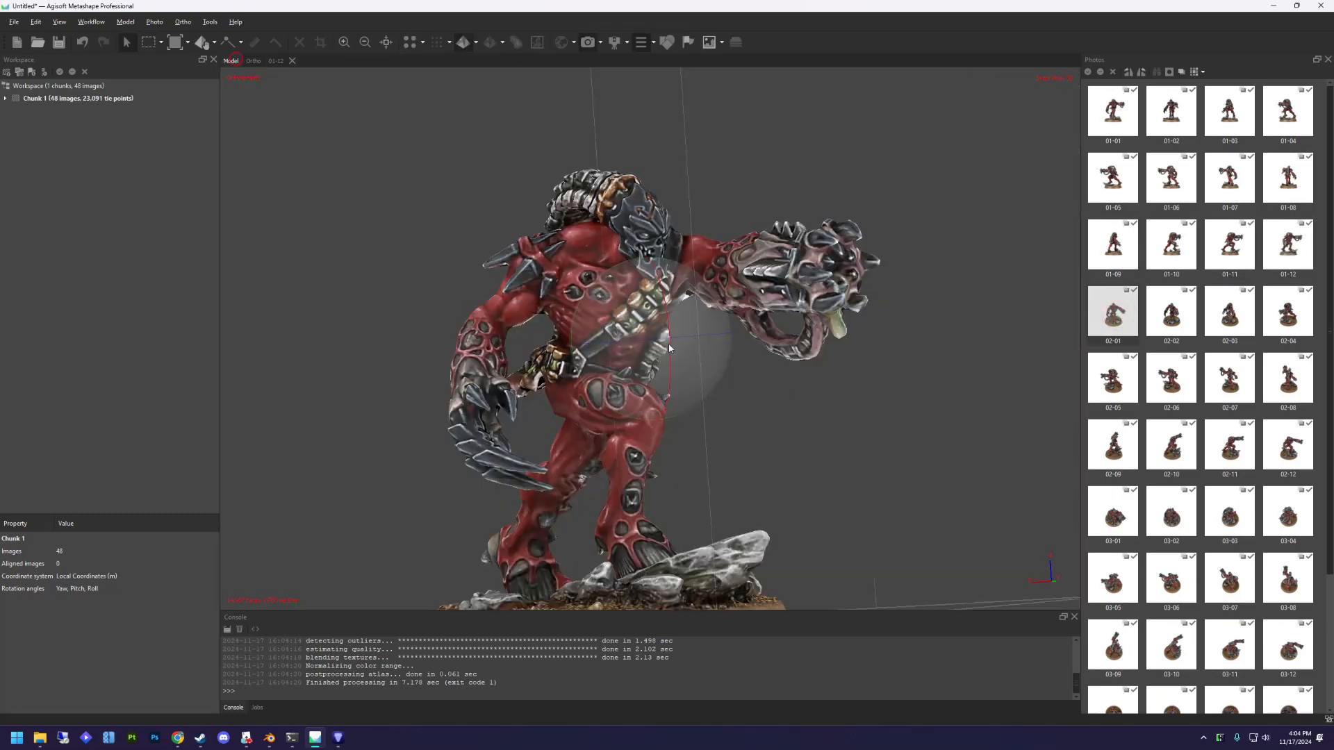
pyautogui.moveTo(668, 343); pyautogui.dragTo(702, 376)
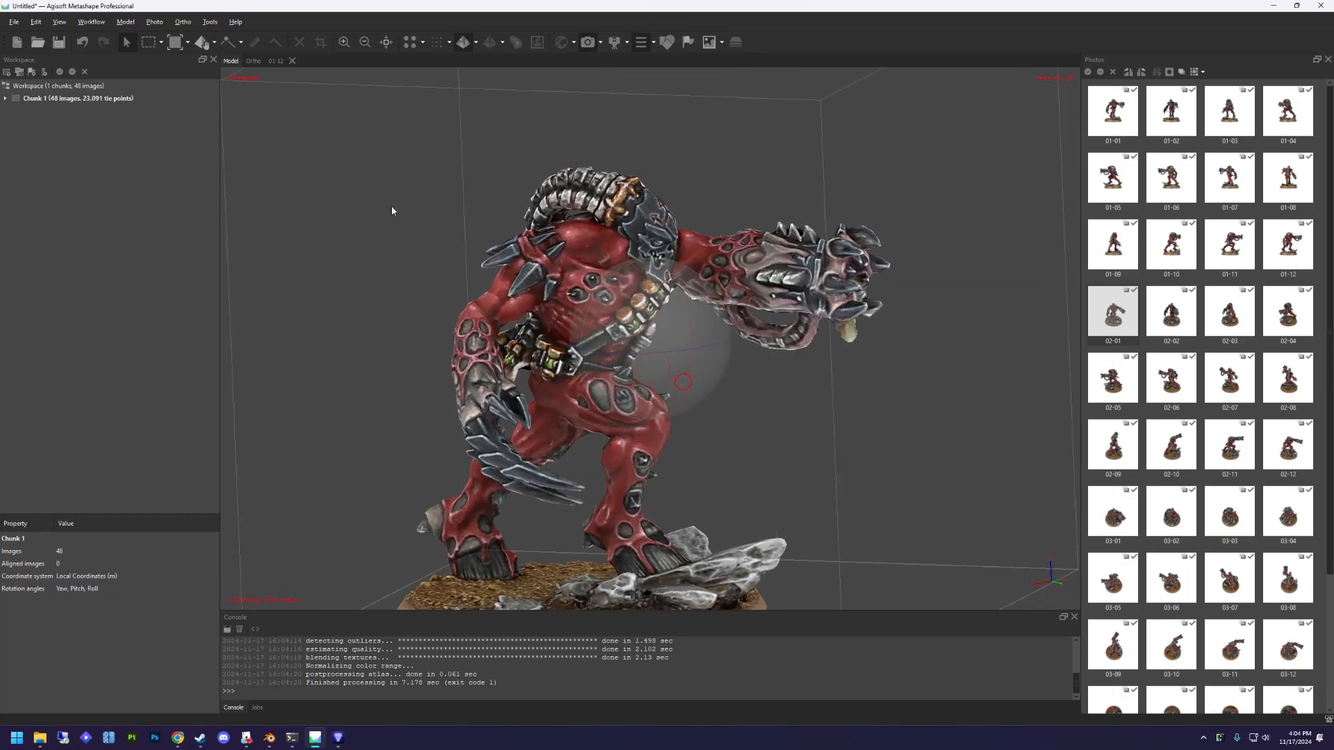
# Start a Wavefront OBJ export of the model and choose the Infernus Abomination folder under scrapes > HH as its destination.
pyautogui.click(14, 21)
pyautogui.click(51, 124)
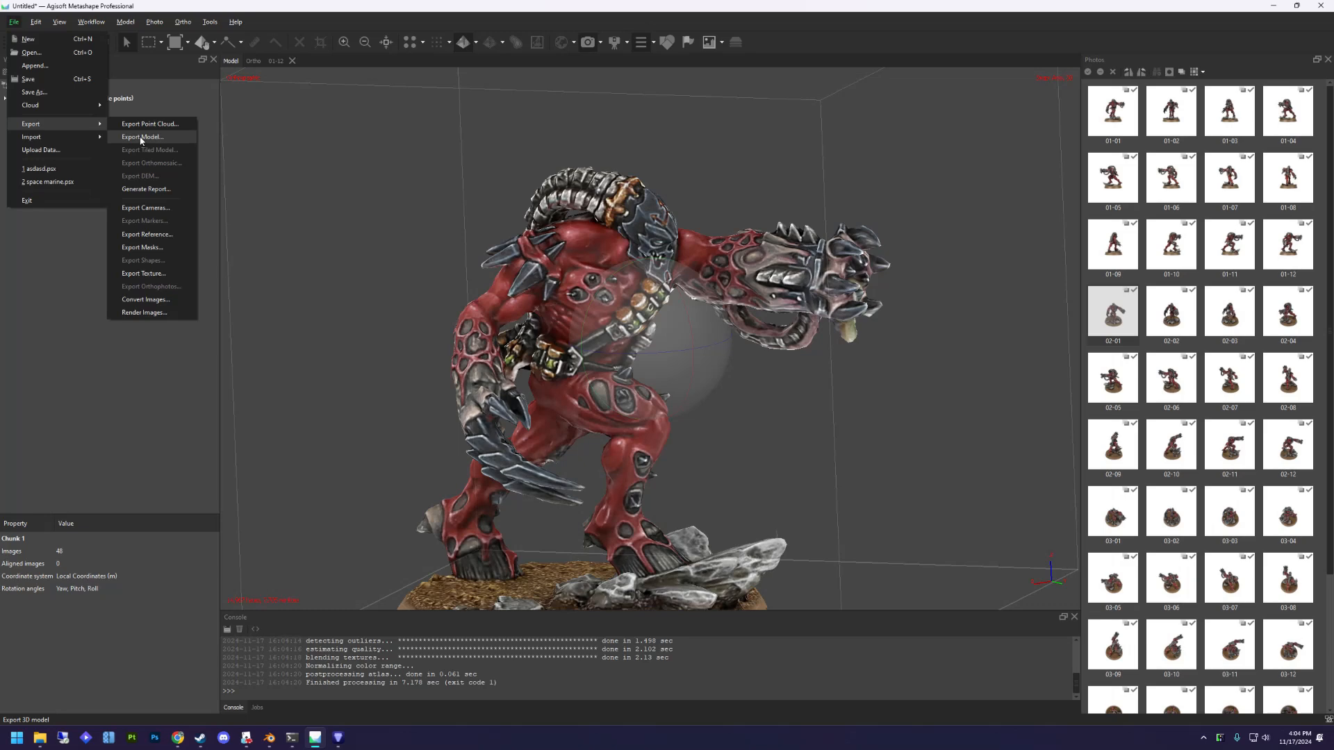
pyautogui.click(66, 122)
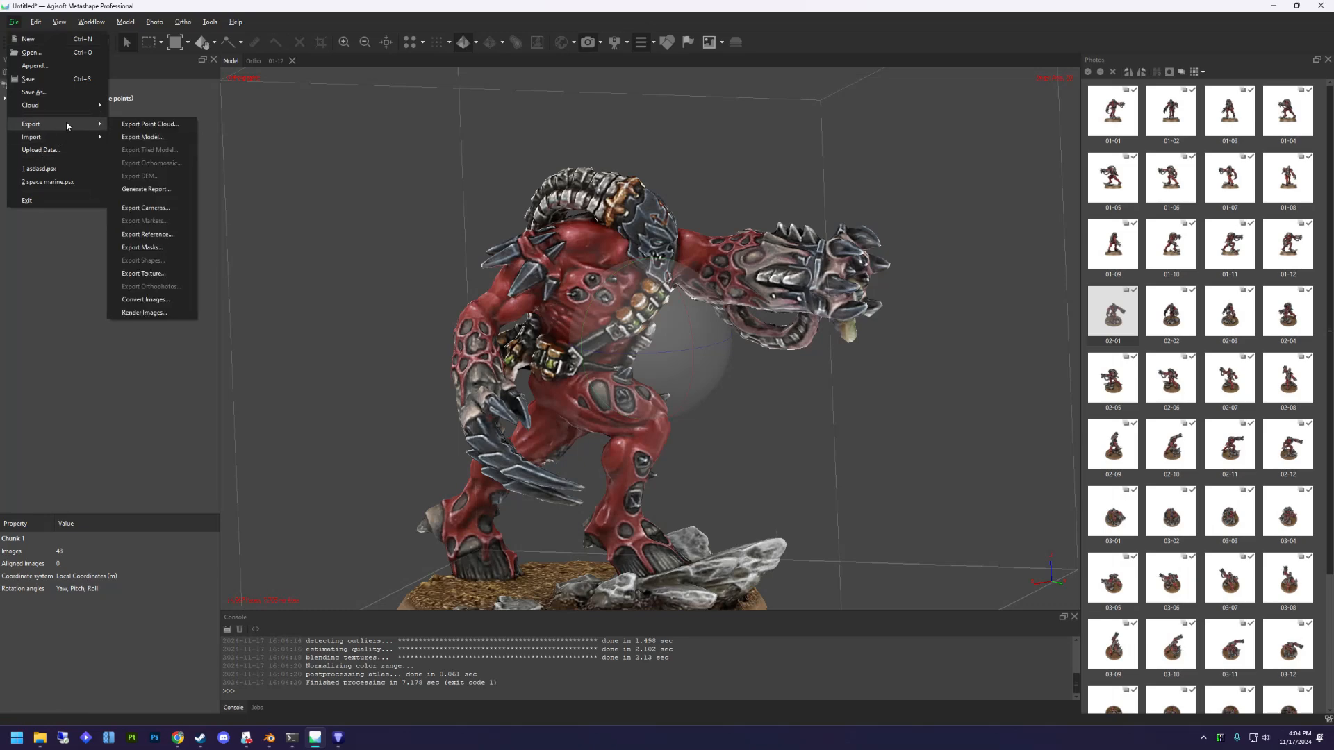
pyautogui.click(144, 138)
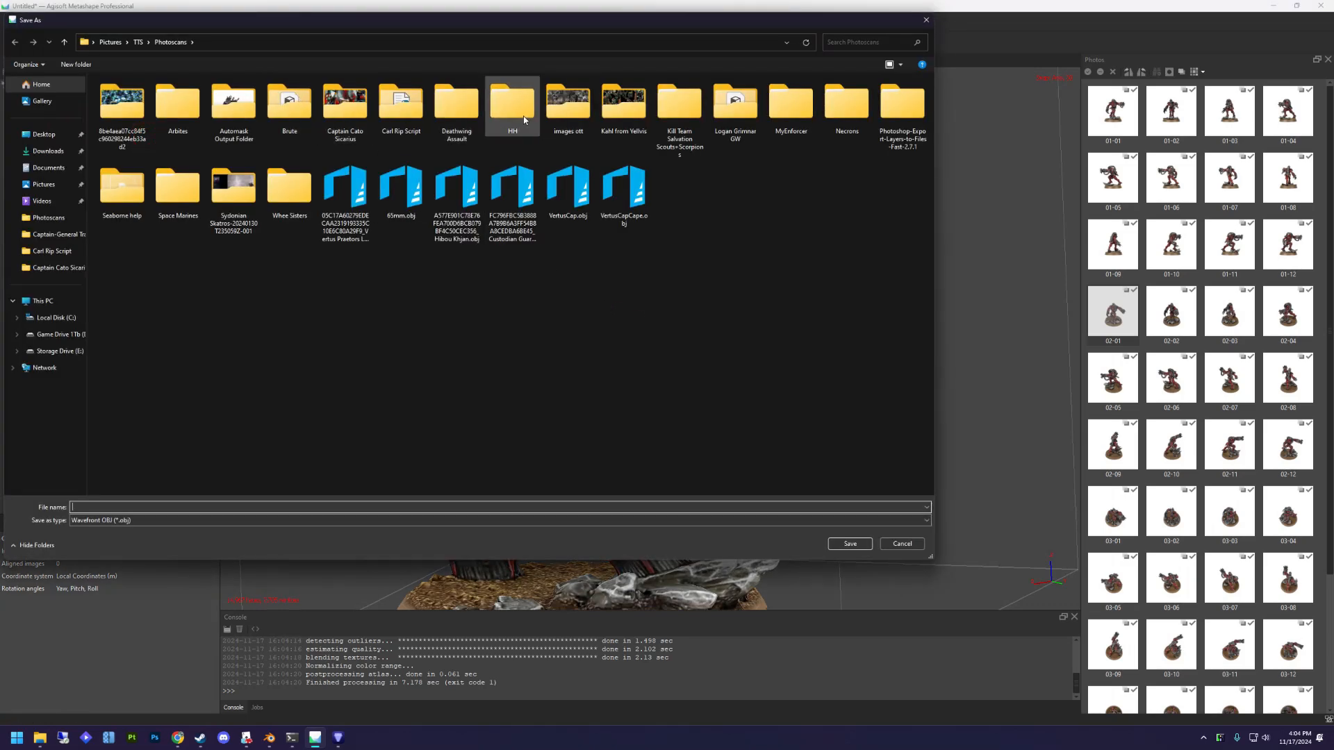
pyautogui.doubleClick(517, 115)
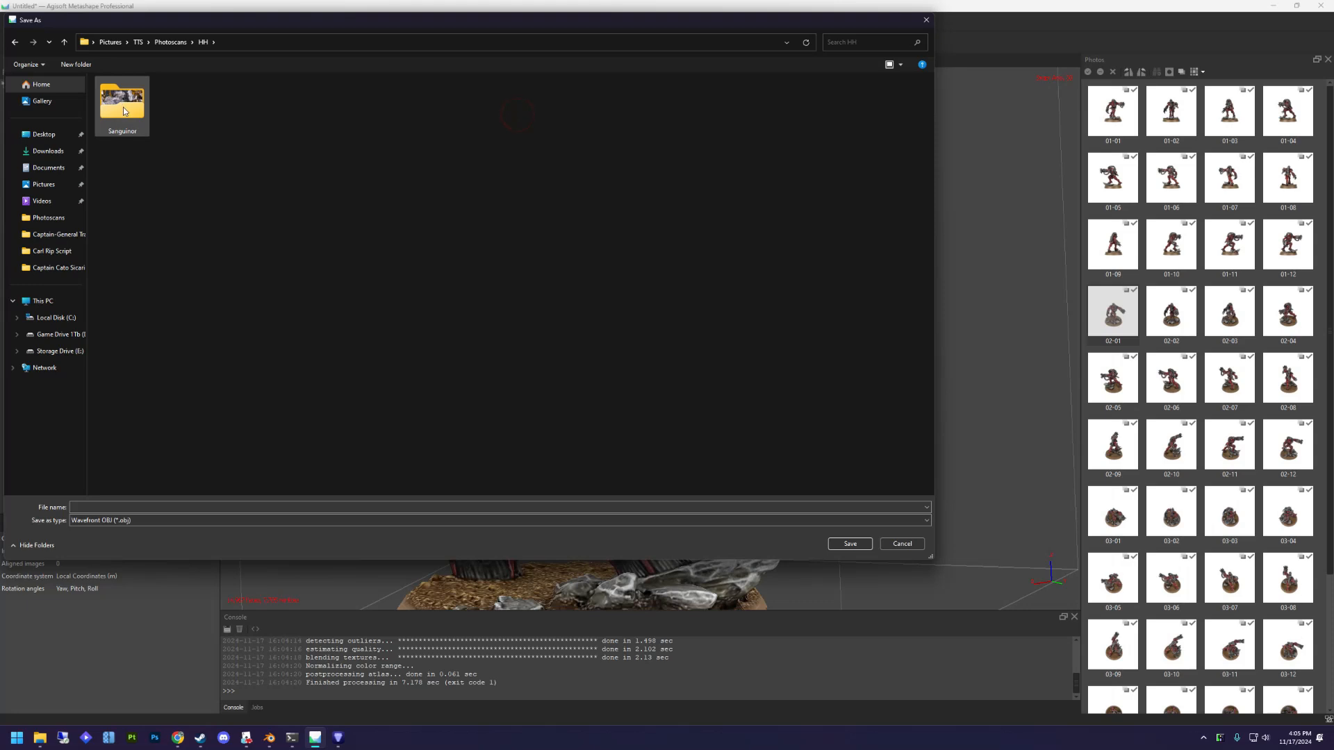
pyautogui.click(64, 42)
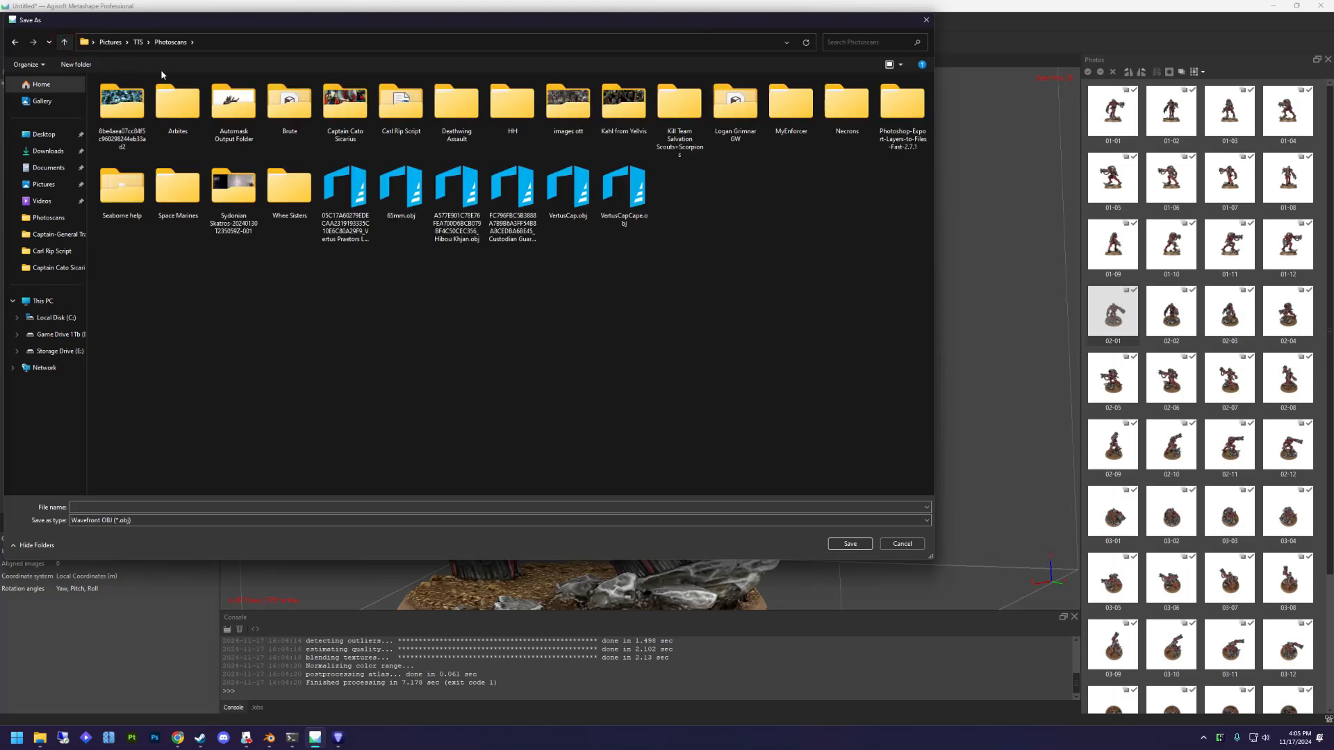
pyautogui.doubleClick(410, 111)
pyautogui.doubleClick(125, 112)
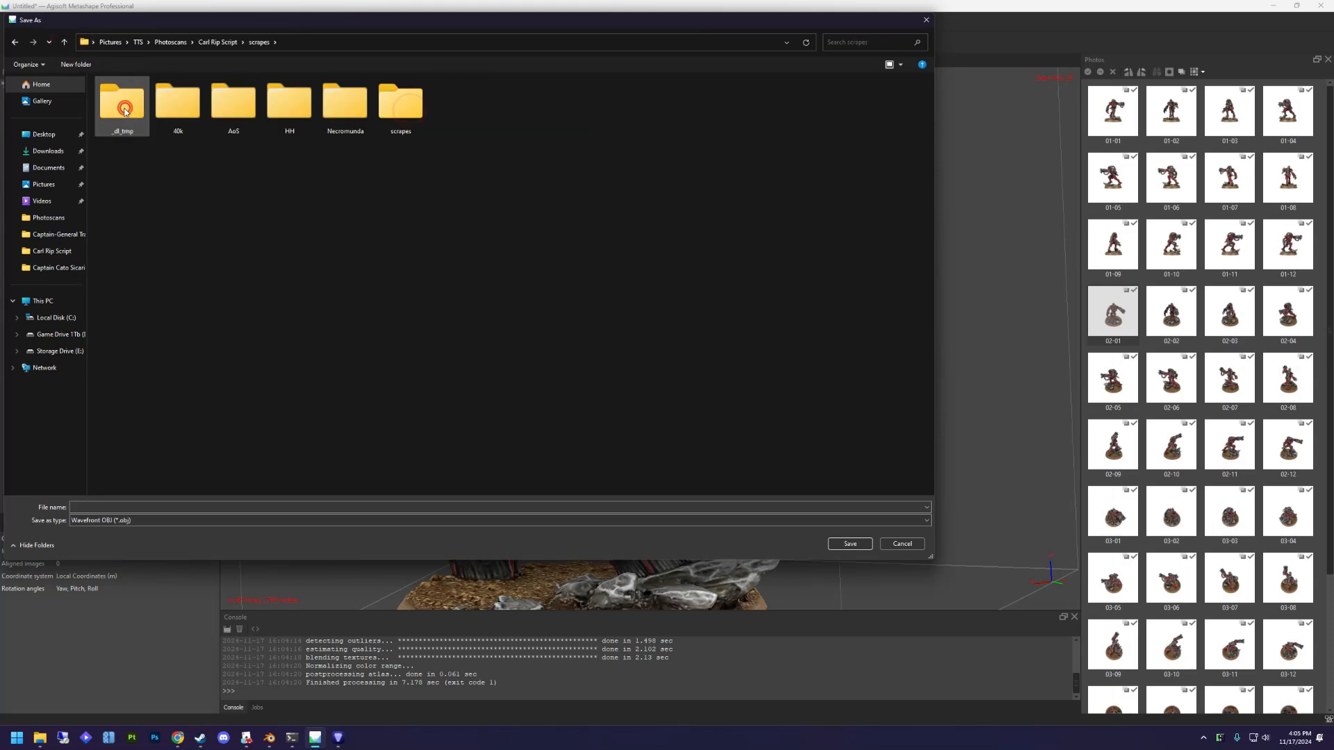
pyautogui.doubleClick(297, 111)
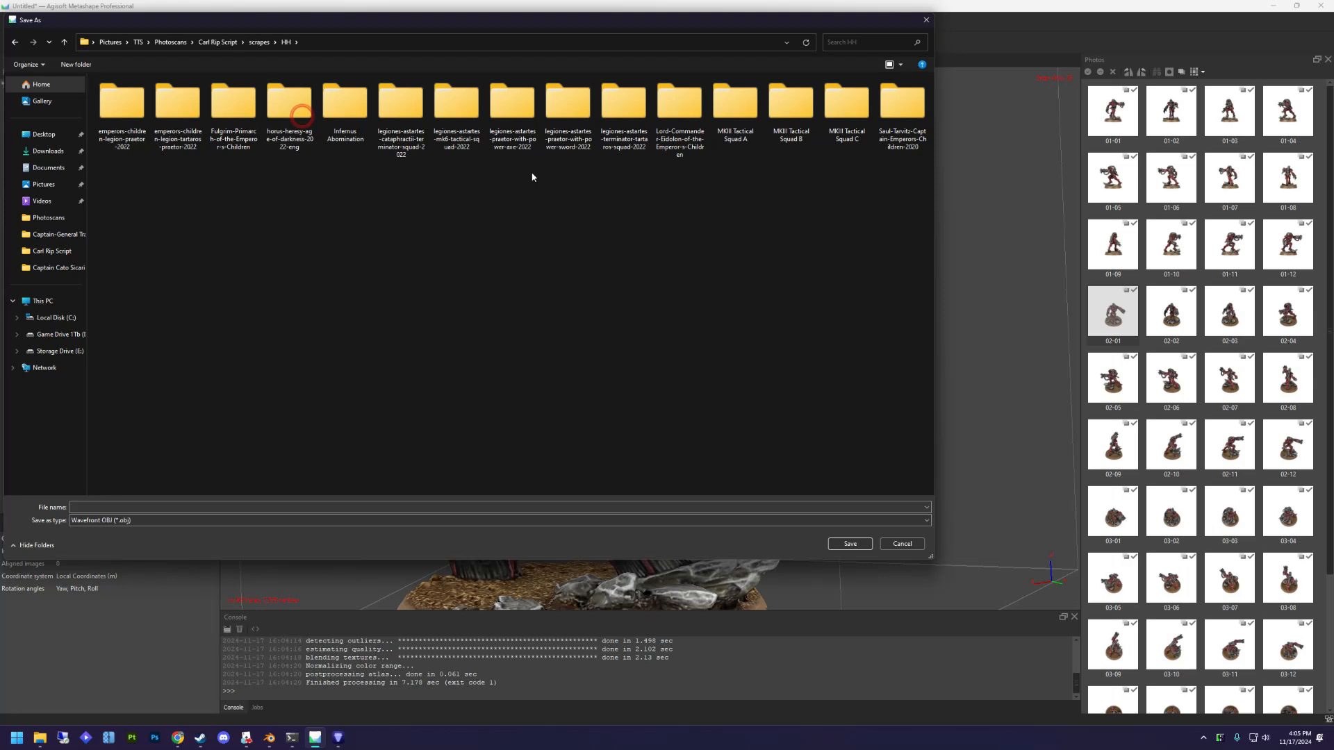
pyautogui.doubleClick(346, 105)
pyautogui.click(63, 42)
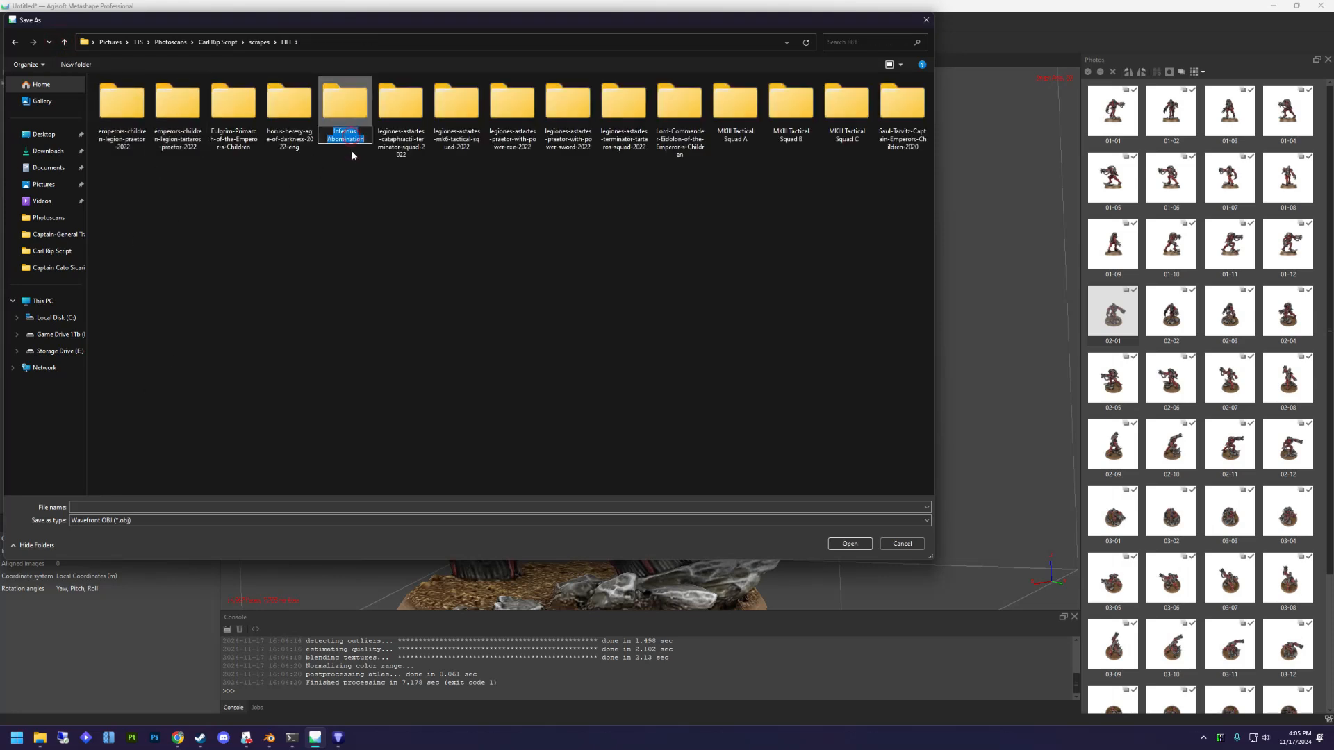
pyautogui.doubleClick(346, 104)
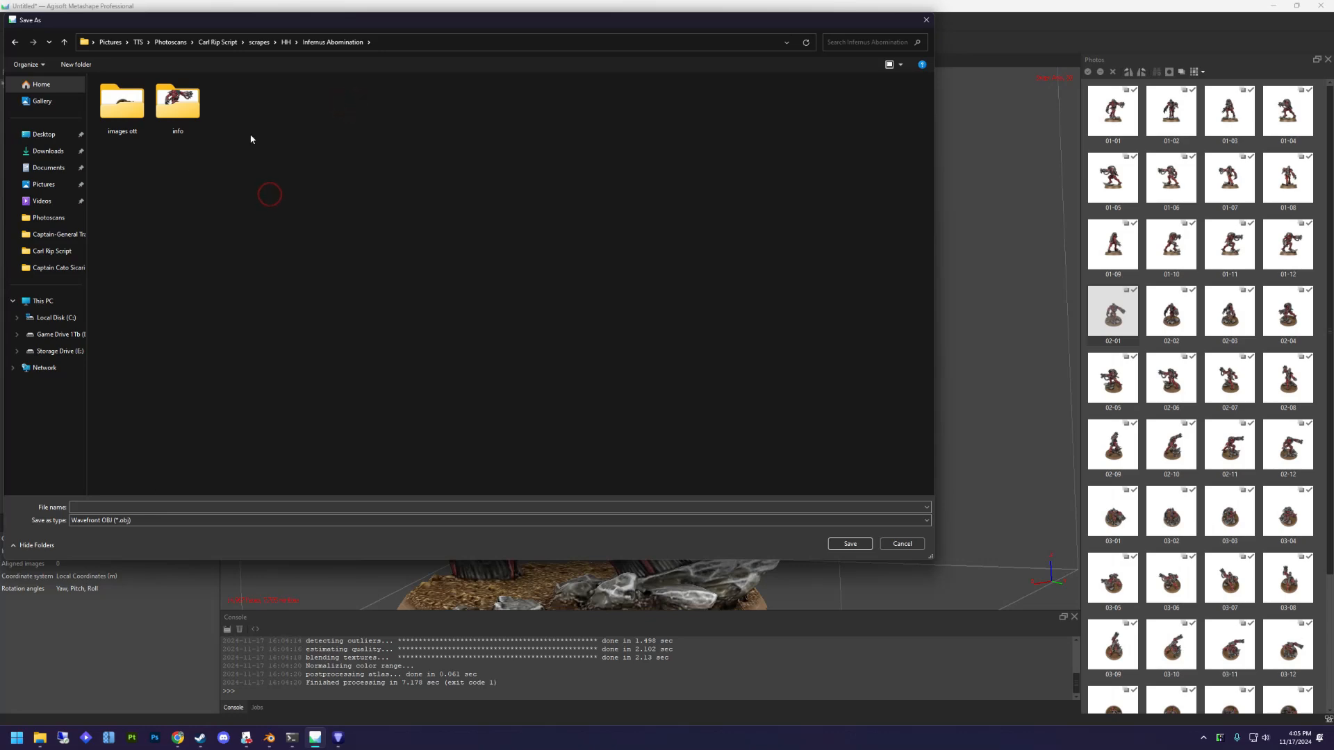
# Name the export Infernus Abomination and save the OBJ with a JPEG texture and no vertex colors.
pyautogui.click(104, 508)
pyautogui.write('Infernus Abomination')
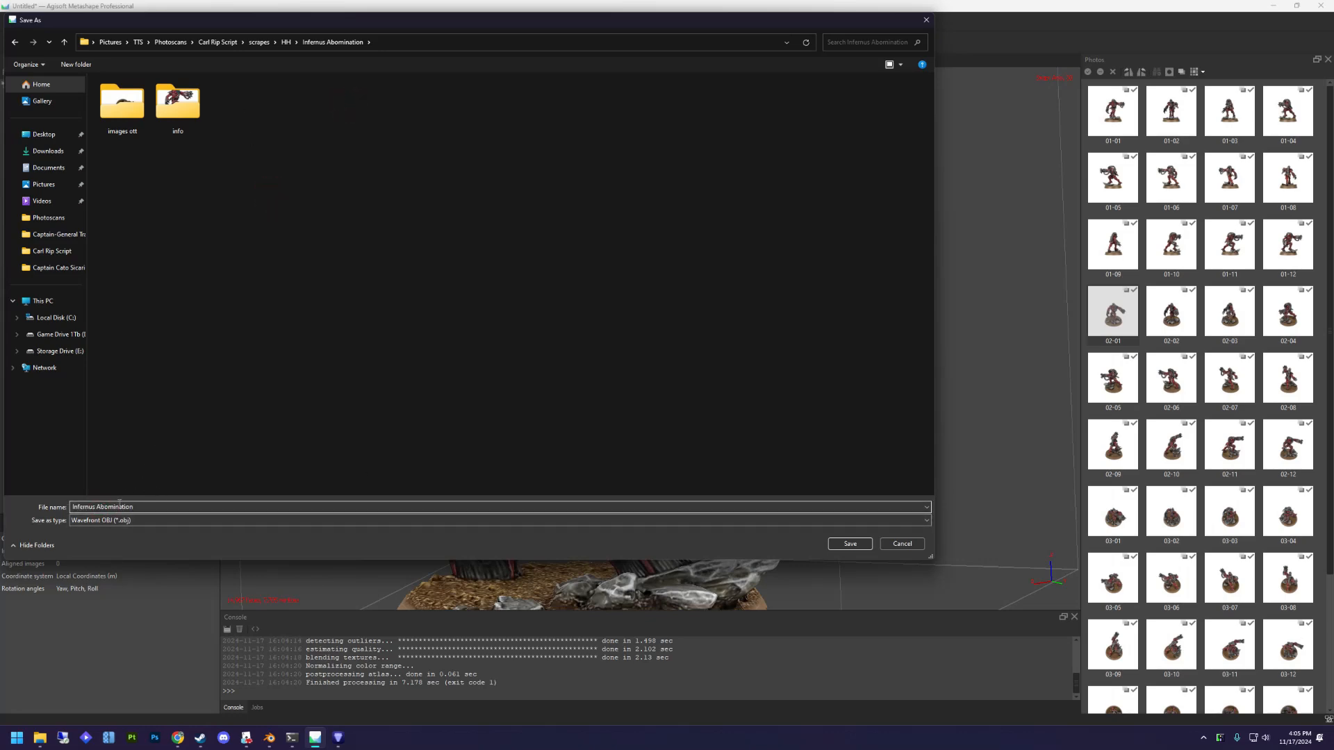
pyautogui.click(849, 544)
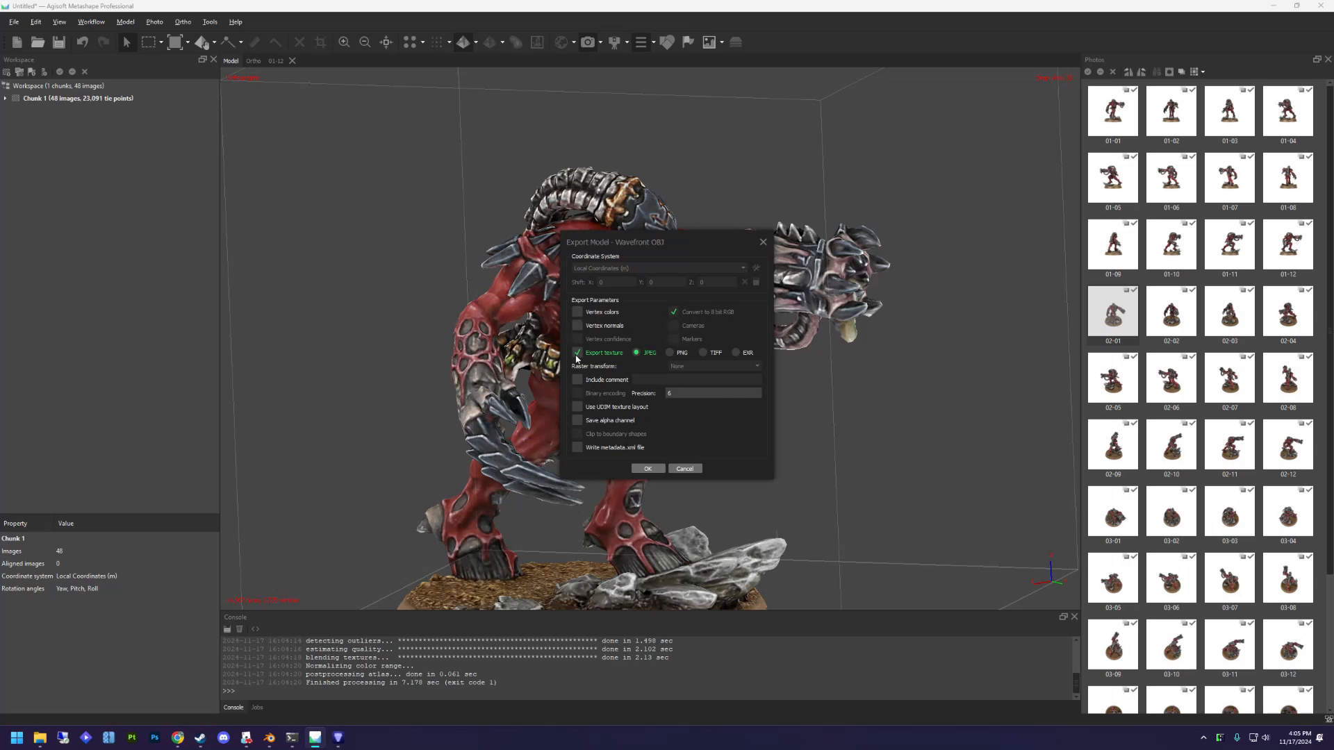
pyautogui.click(648, 468)
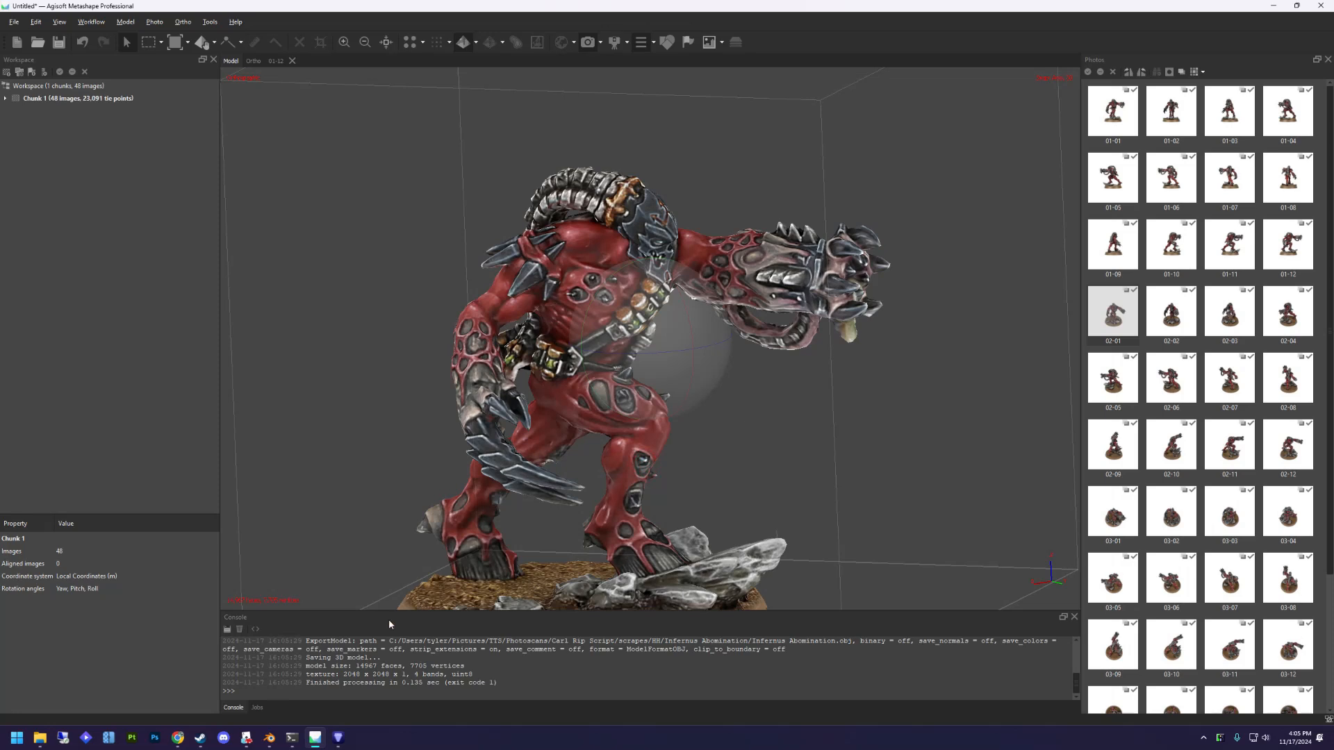
# Switch to Blender and import the exported Infernus Abomination.obj at scale 1.000 with forward axis -Z and up axis Y.
pyautogui.click(270, 738)
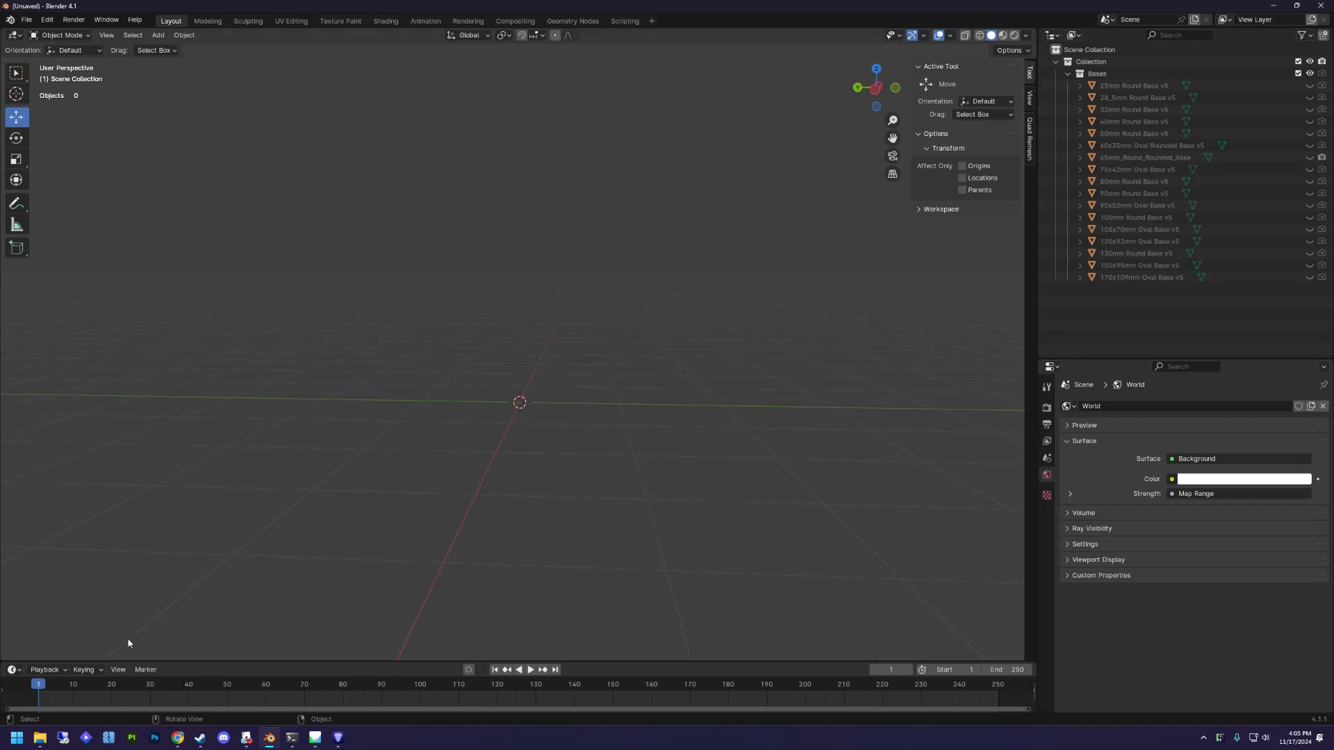
pyautogui.moveTo(39, 738)
pyautogui.click(66, 693)
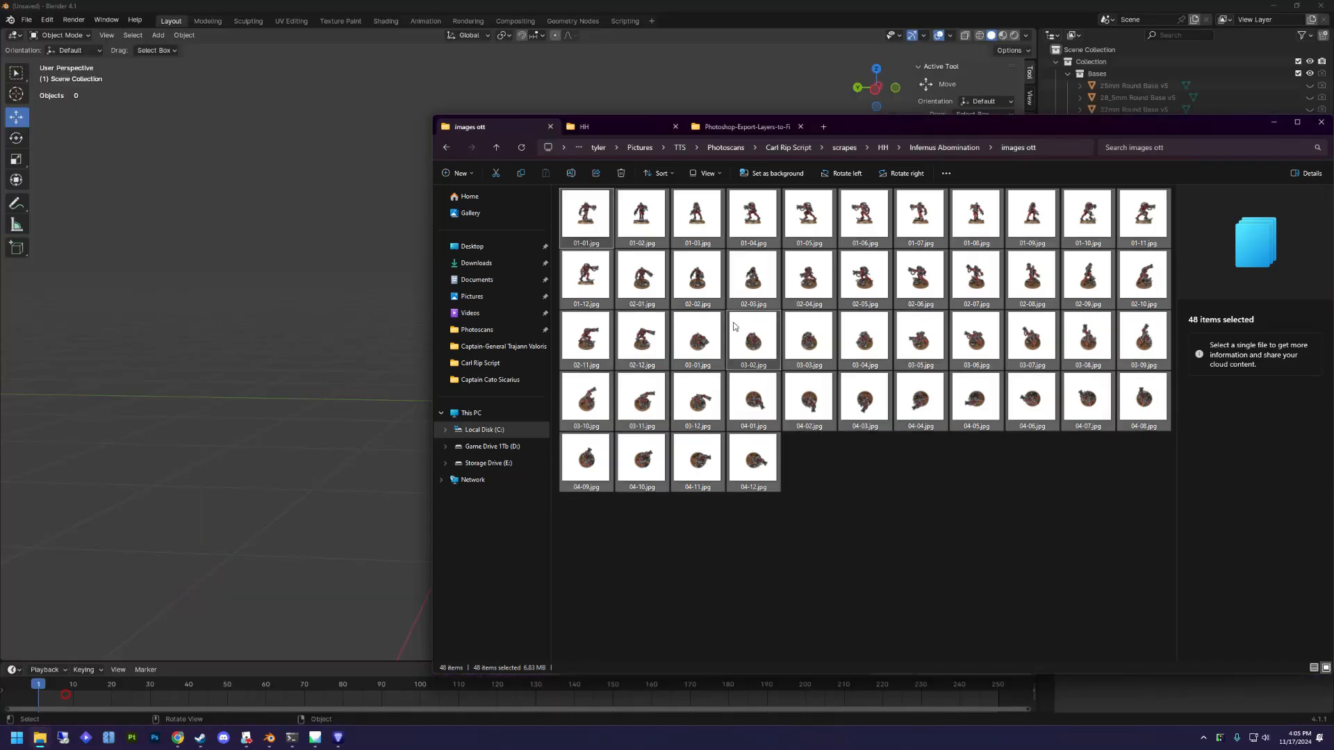
pyautogui.click(496, 148)
pyautogui.click(803, 221)
pyautogui.moveTo(806, 226); pyautogui.dragTo(379, 221)
pyautogui.click(406, 206)
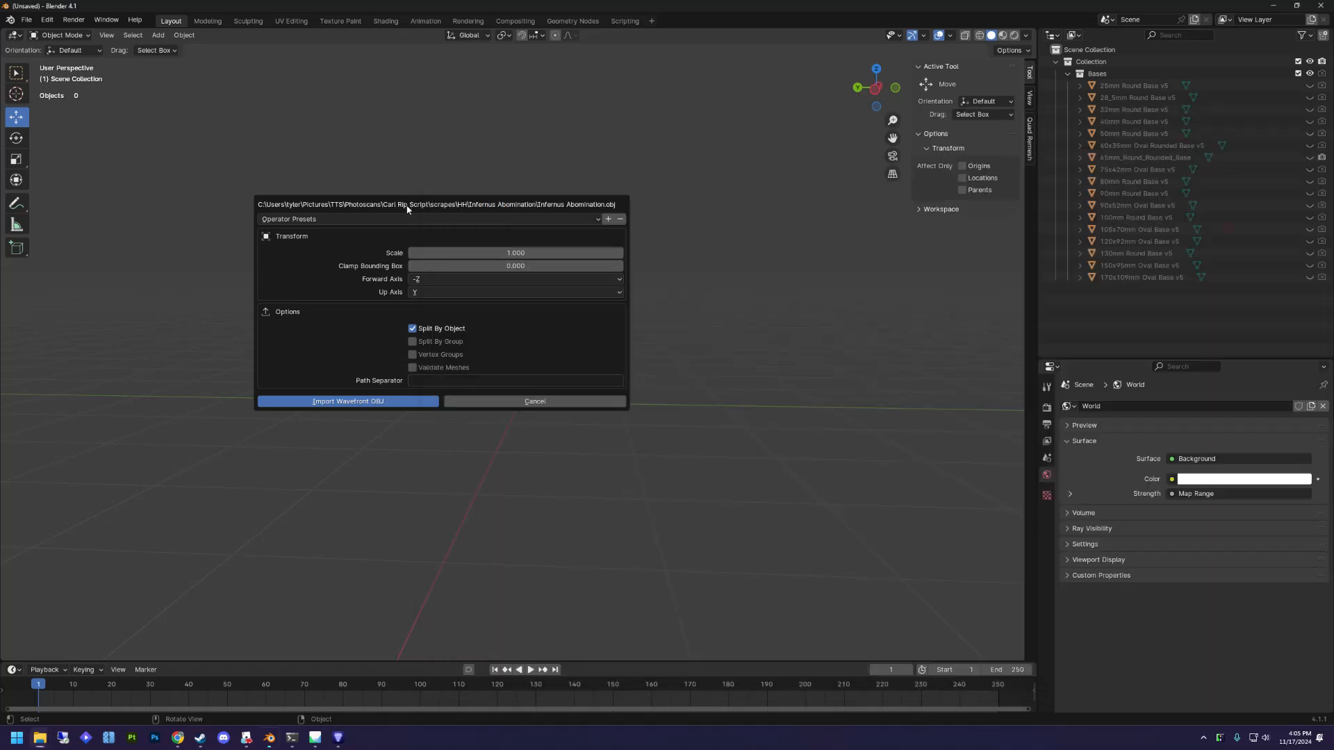
pyautogui.click(379, 401)
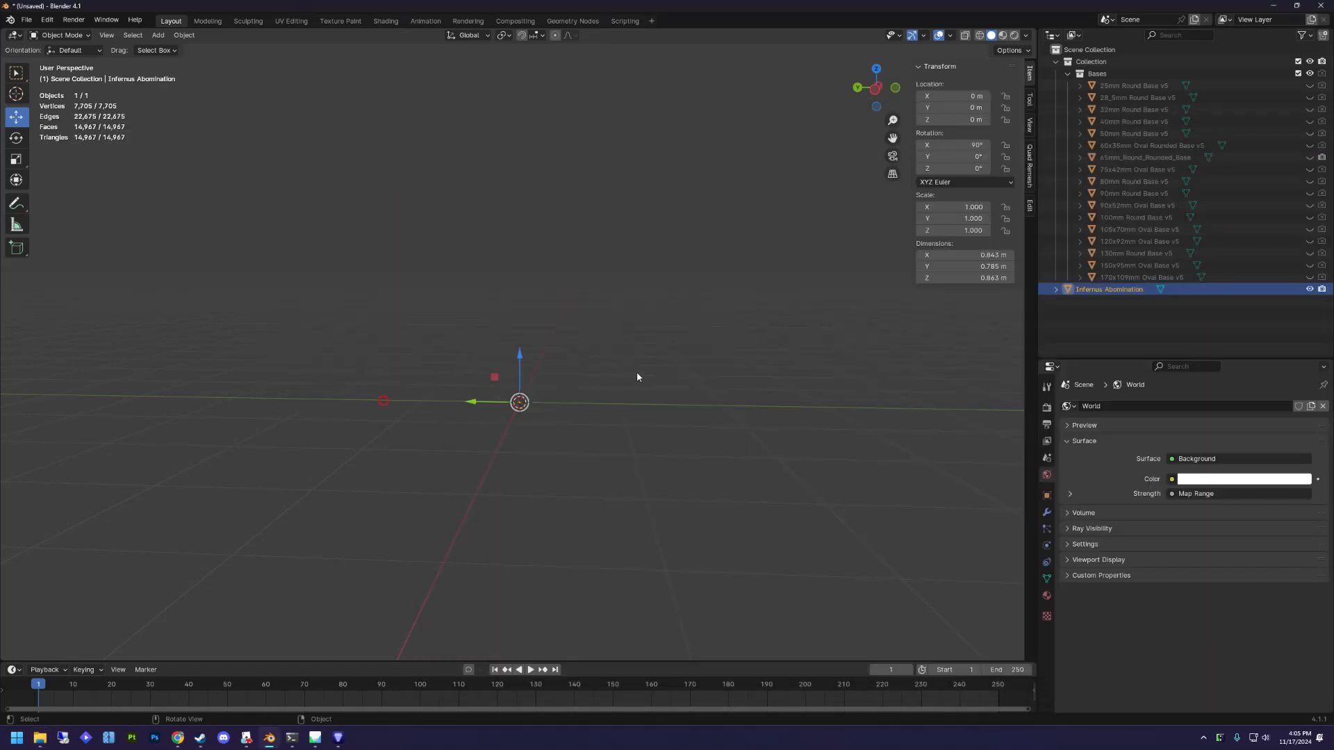
# Center the imported miniature by moving its geometry to its origin, viewing it in Left Orthographic.
pyautogui.click(880, 90)
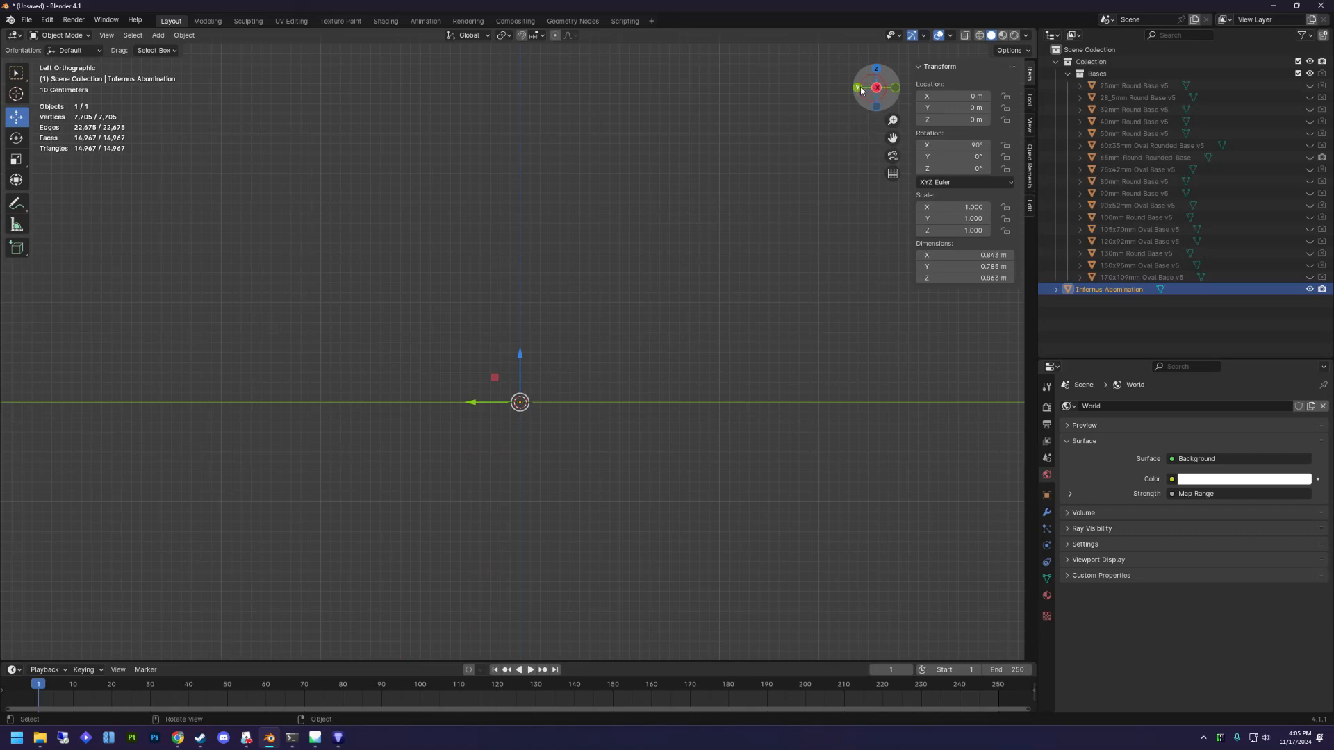
pyautogui.click(885, 90)
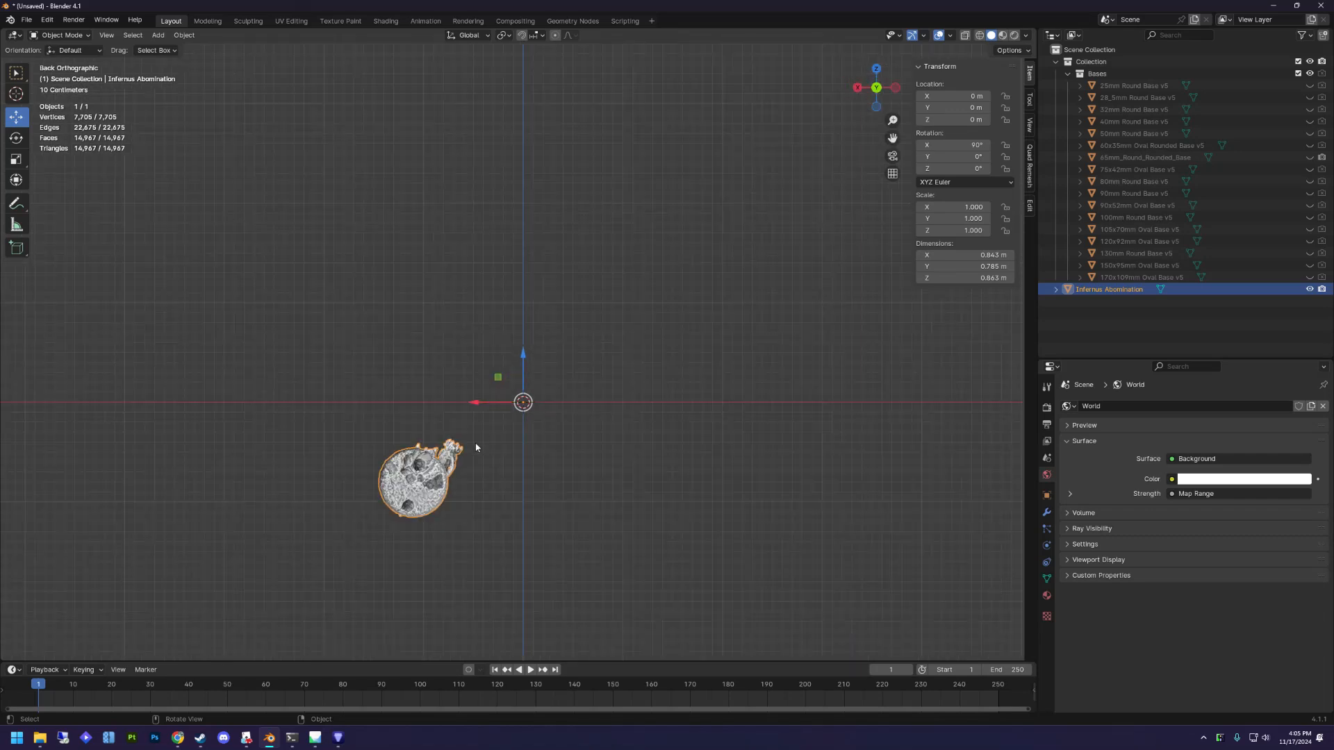
pyautogui.click(896, 87)
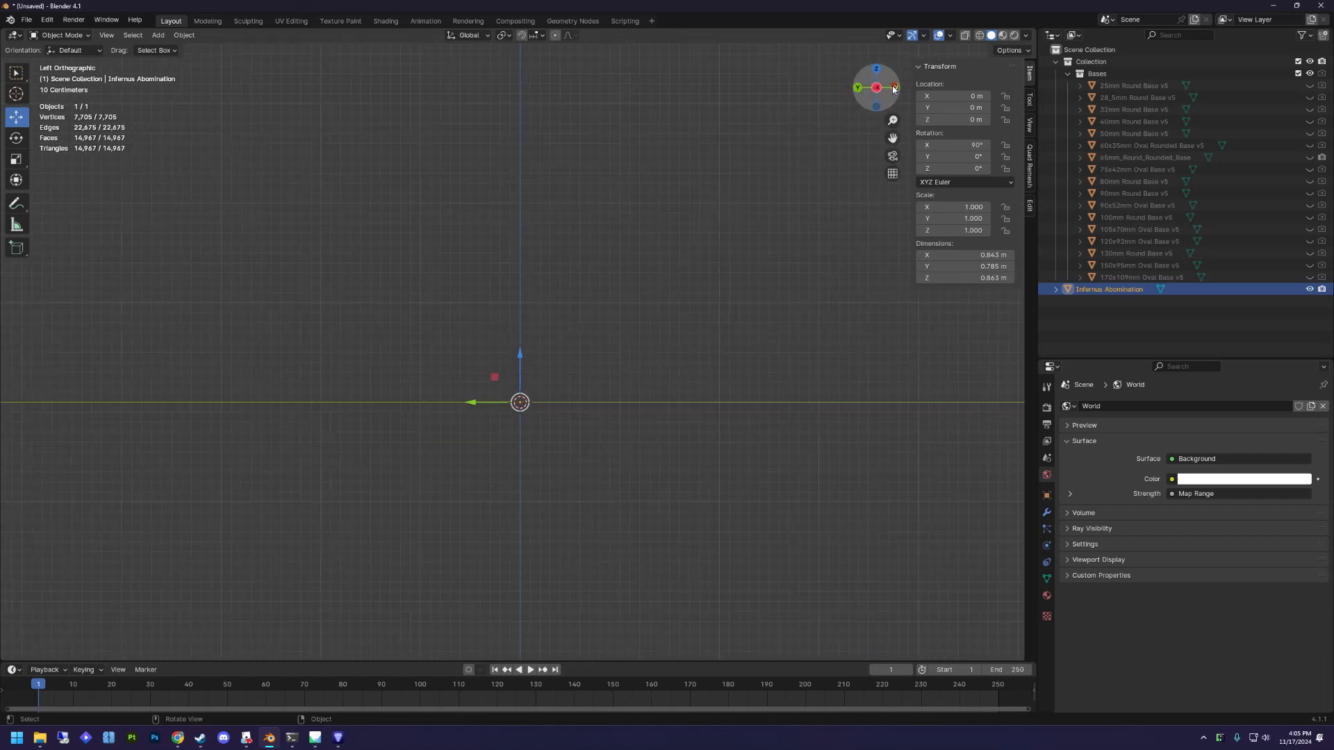
pyautogui.rightClick(542, 381)
pyautogui.click(489, 429)
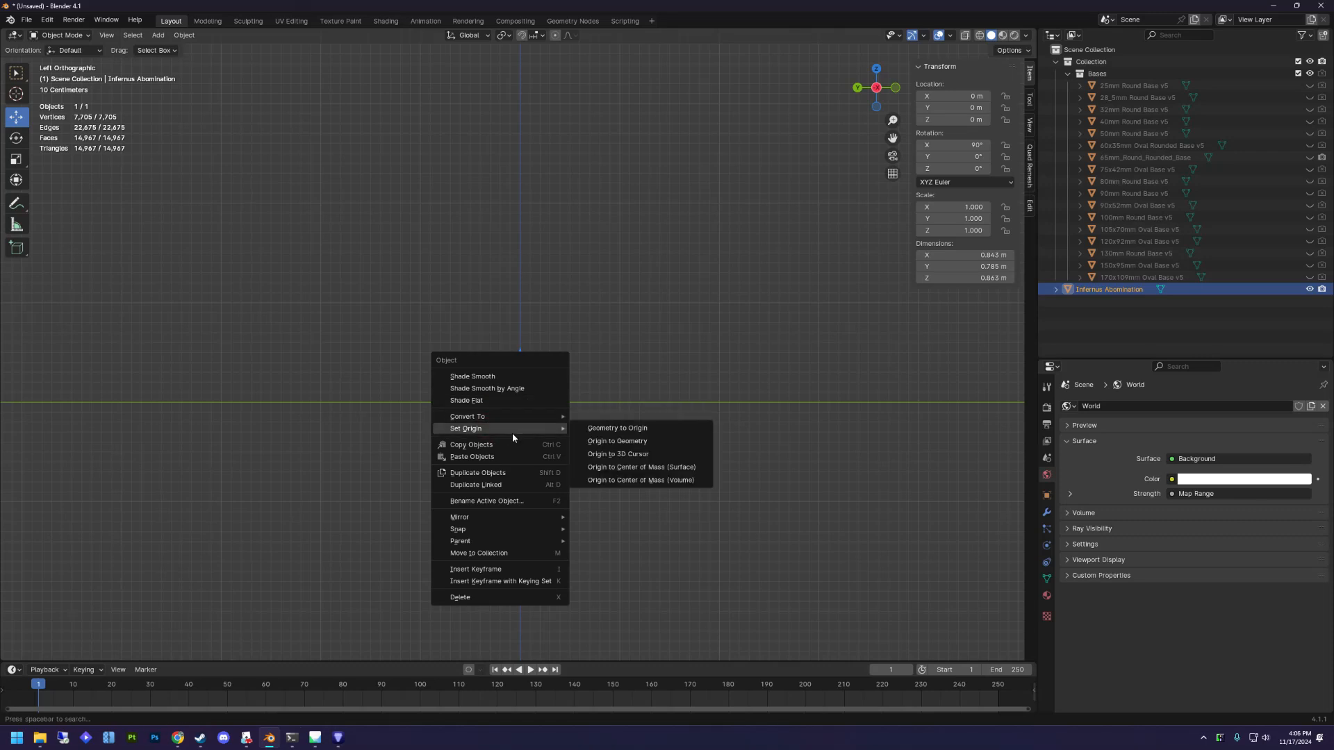
pyautogui.click(609, 429)
pyautogui.scroll(5, 505, 429)
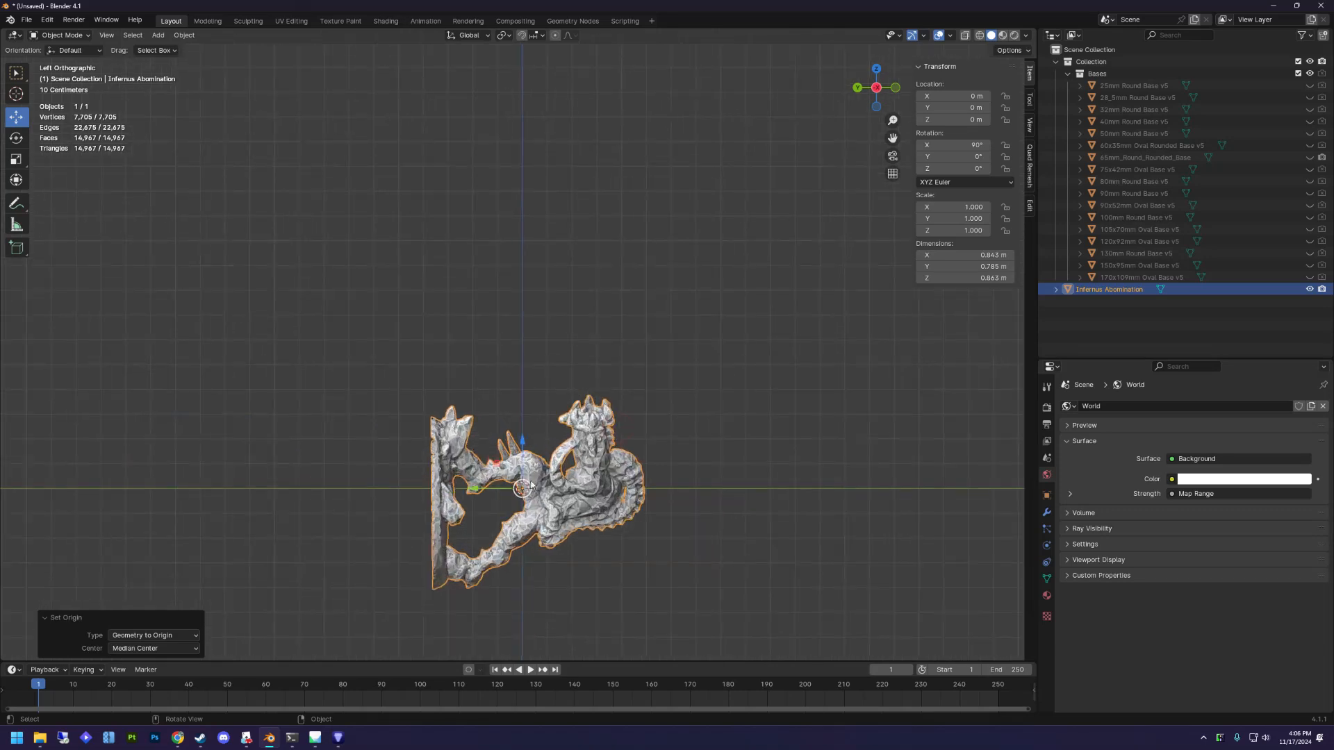
pyautogui.scroll(2, 551, 514)
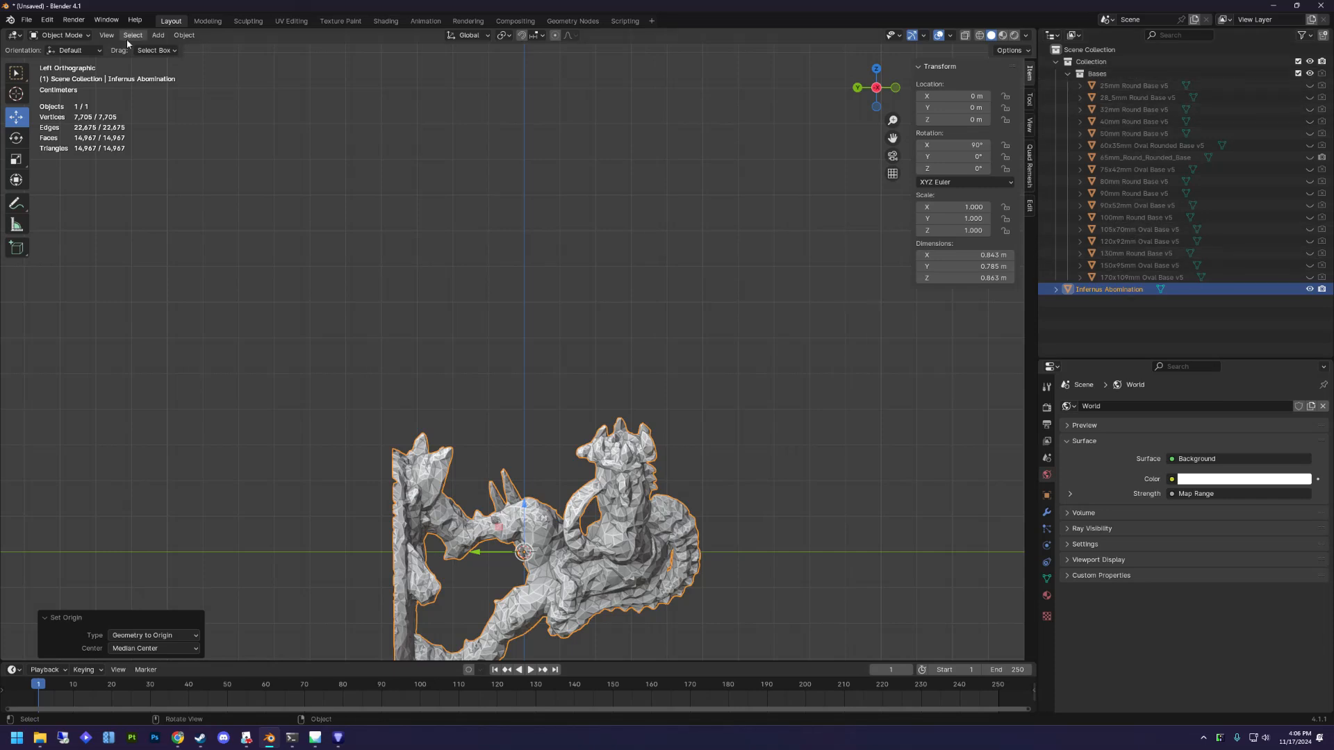
pyautogui.click(27, 19)
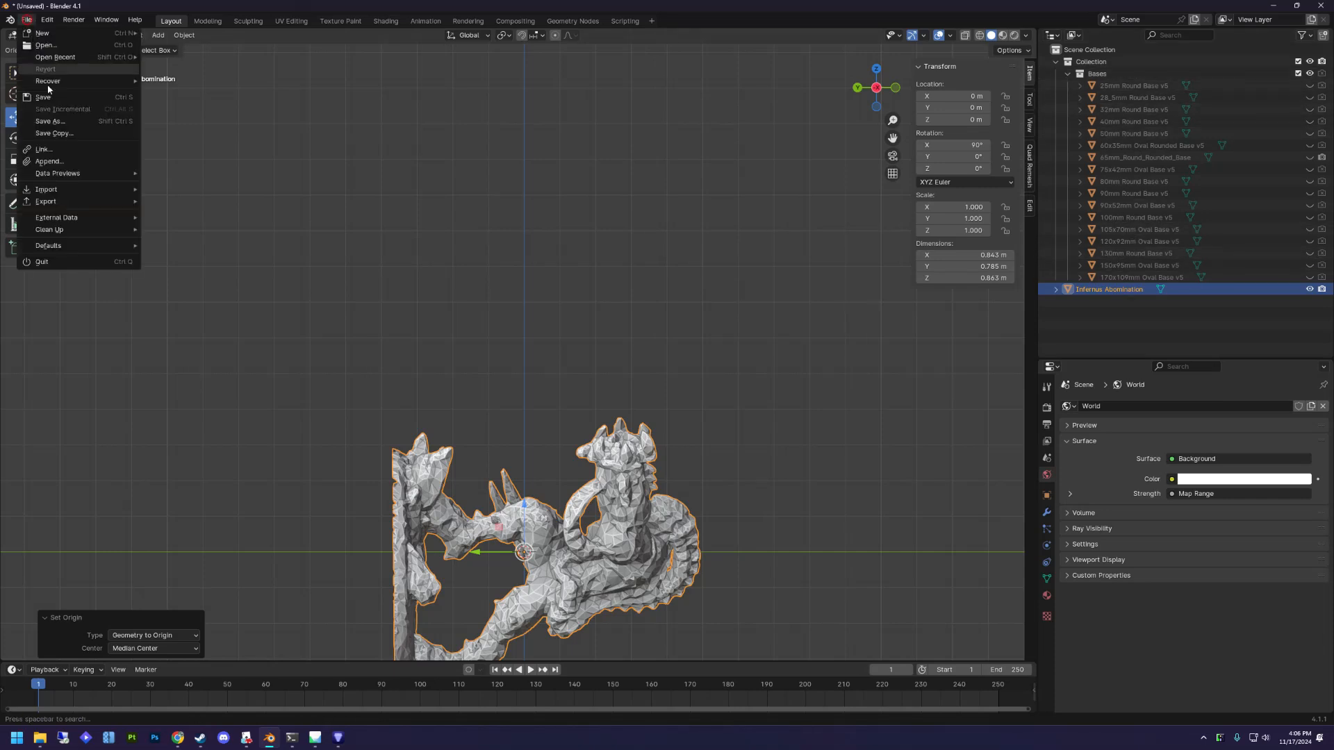
pyautogui.click(85, 246)
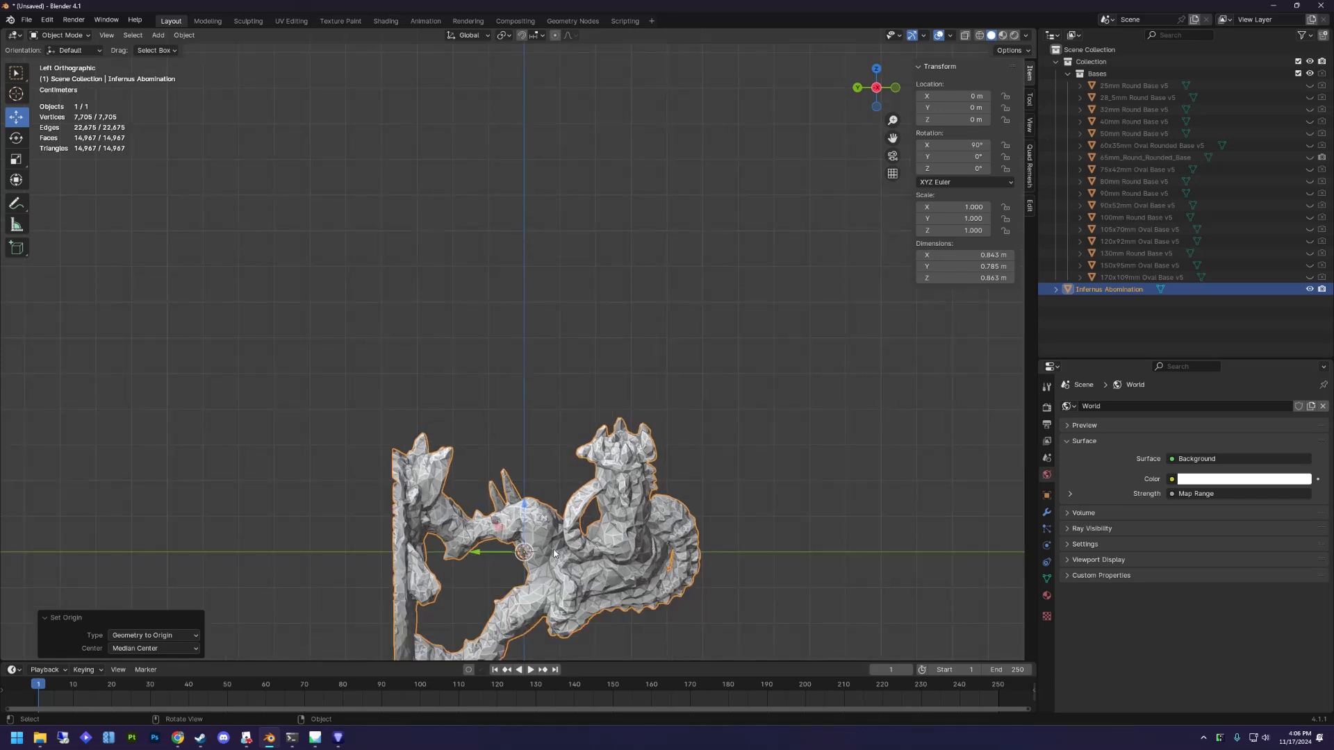
# Shade the imported miniature smooth and display it with its texture in Material Preview shading.
pyautogui.press('KP_Decimal')
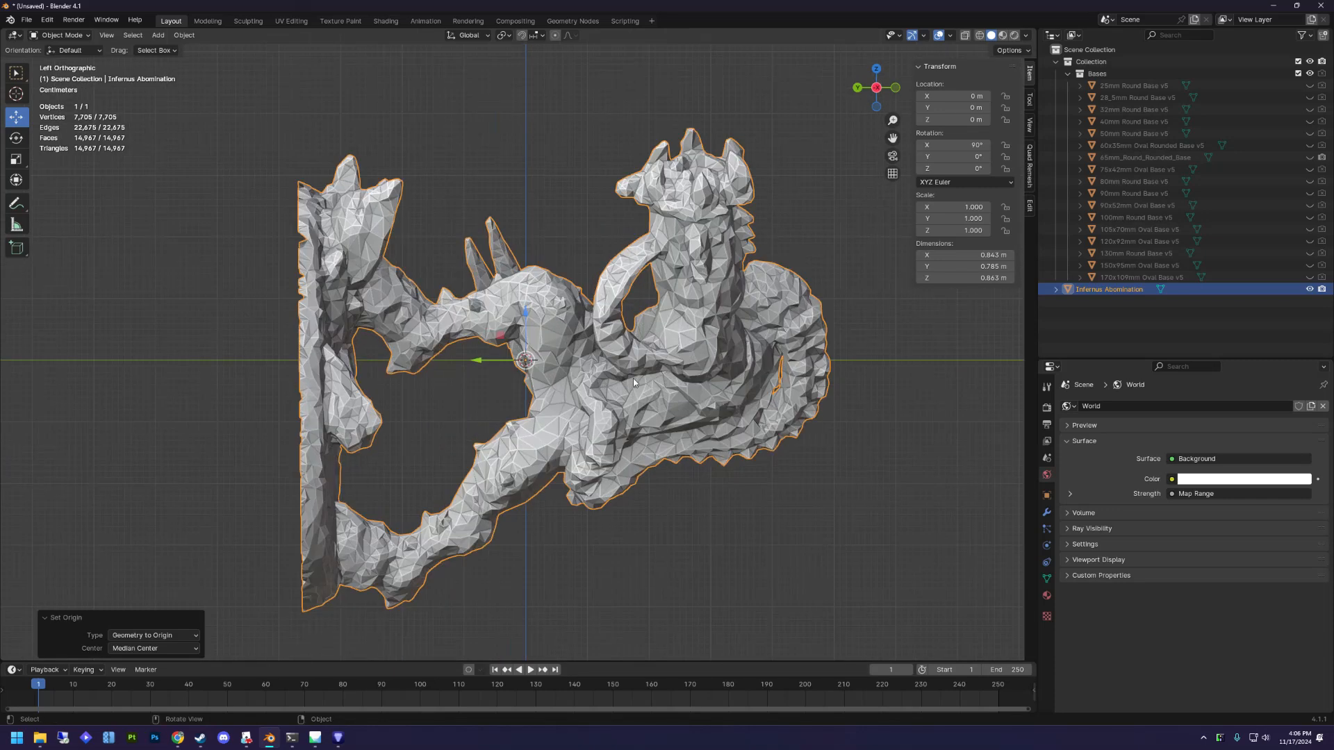
pyautogui.rightClick(595, 368)
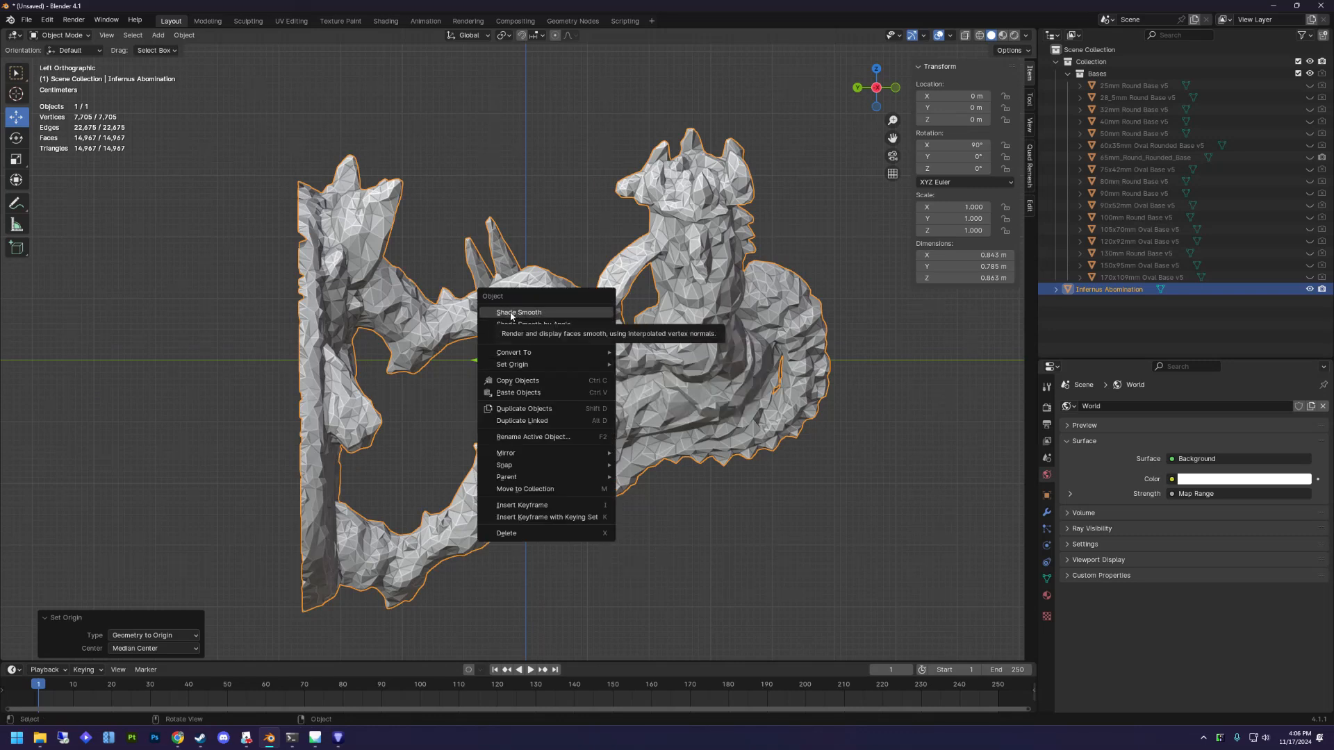
pyautogui.click(510, 314)
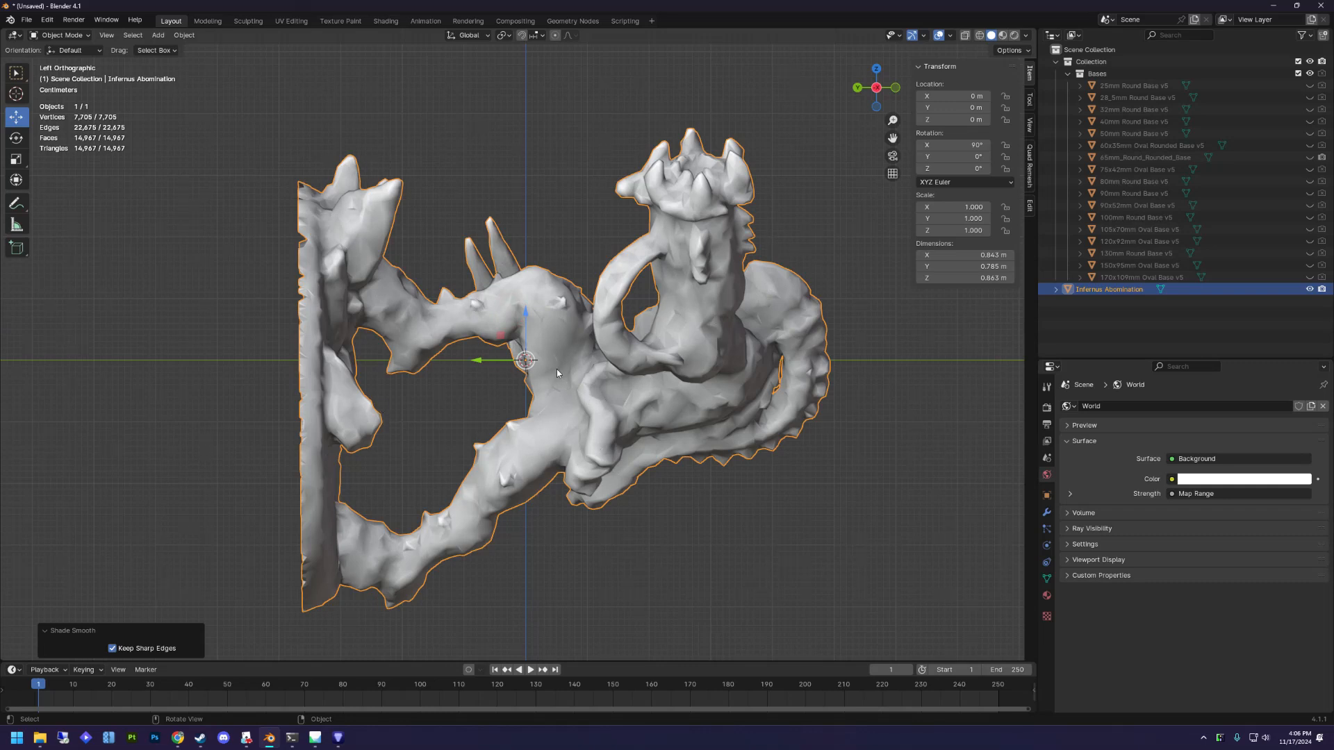
pyautogui.click(1005, 35)
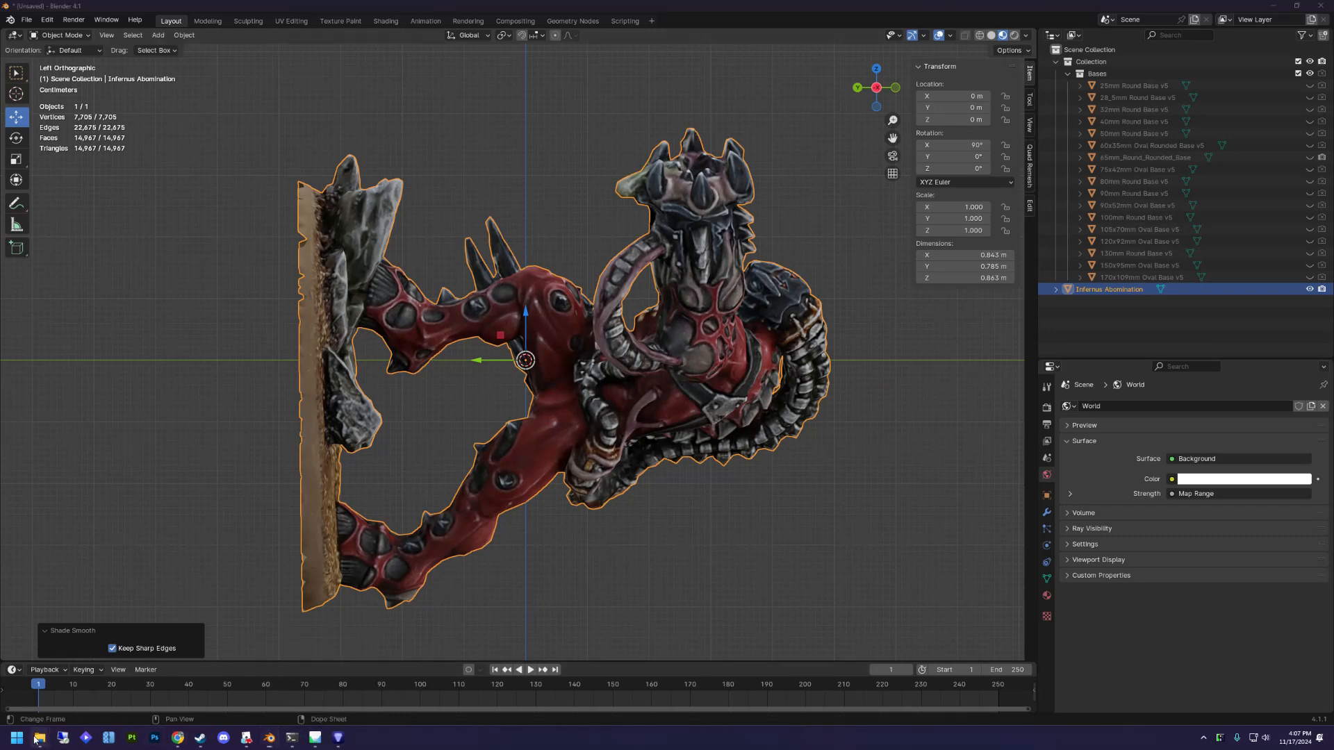
# Switch to File Explorer, inspect the exported Infernus Abomination MTL, OBJ and JPG files, and return to Blender.
pyautogui.moveTo(40, 738)
pyautogui.click(76, 702)
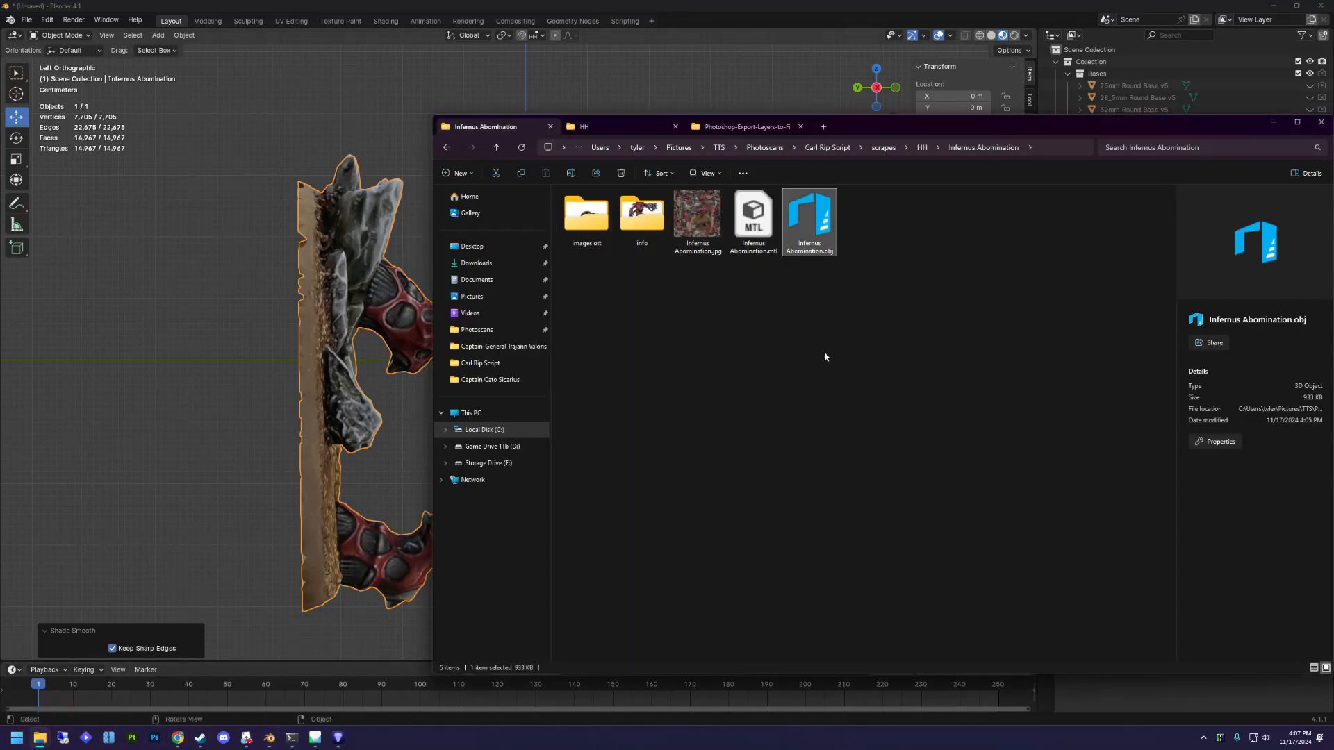
pyautogui.click(757, 247)
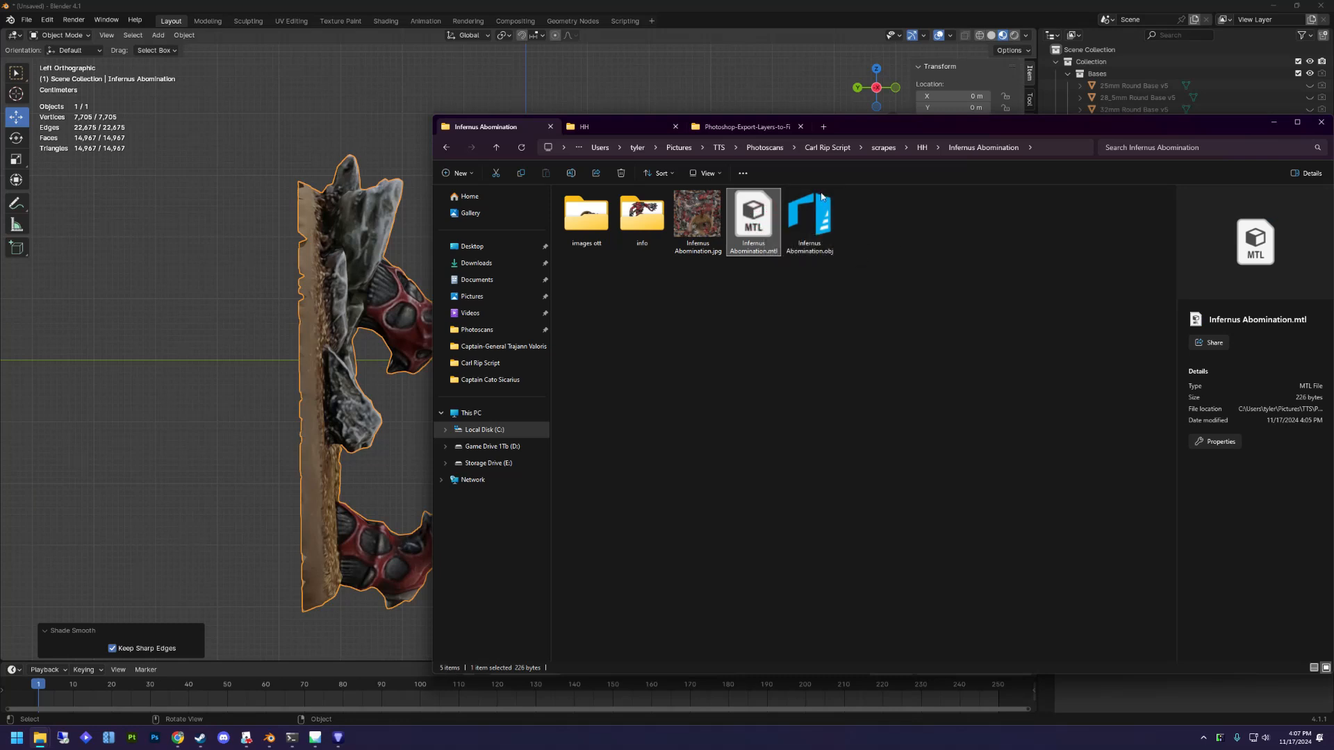
pyautogui.click(821, 229)
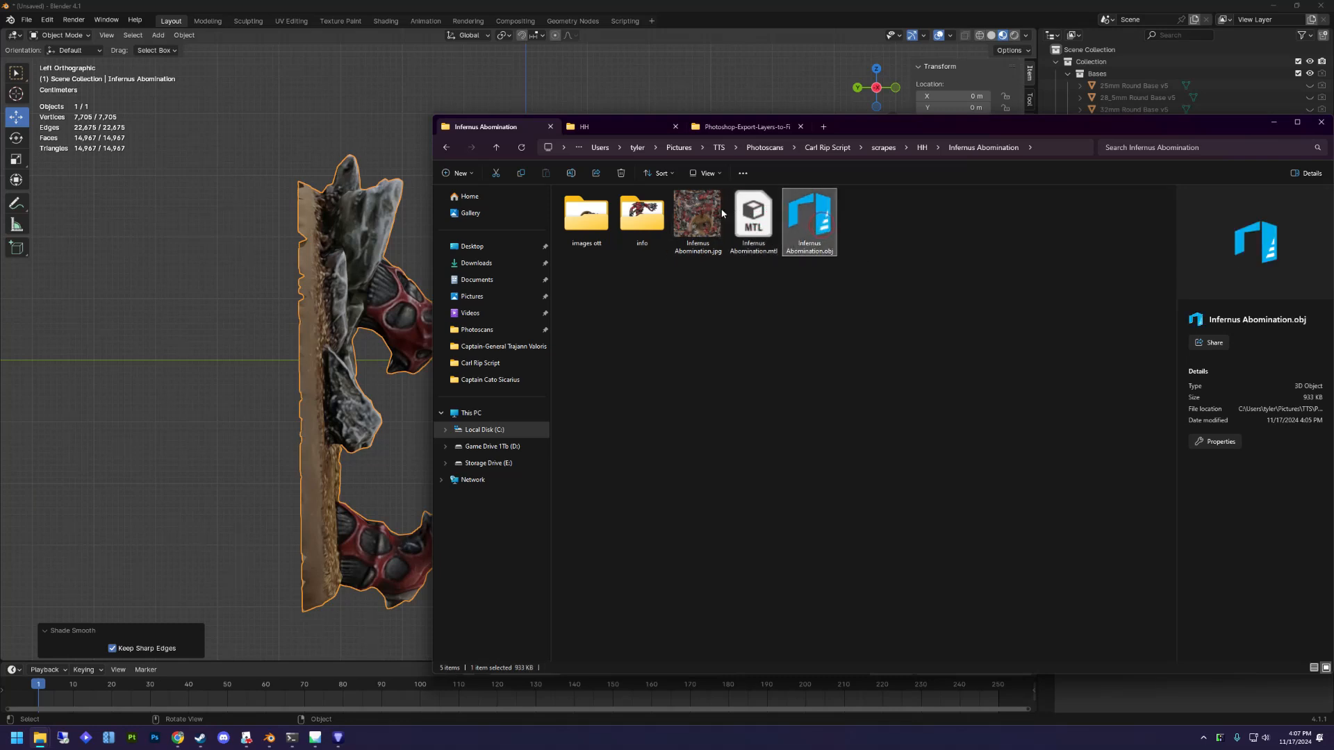
pyautogui.click(701, 226)
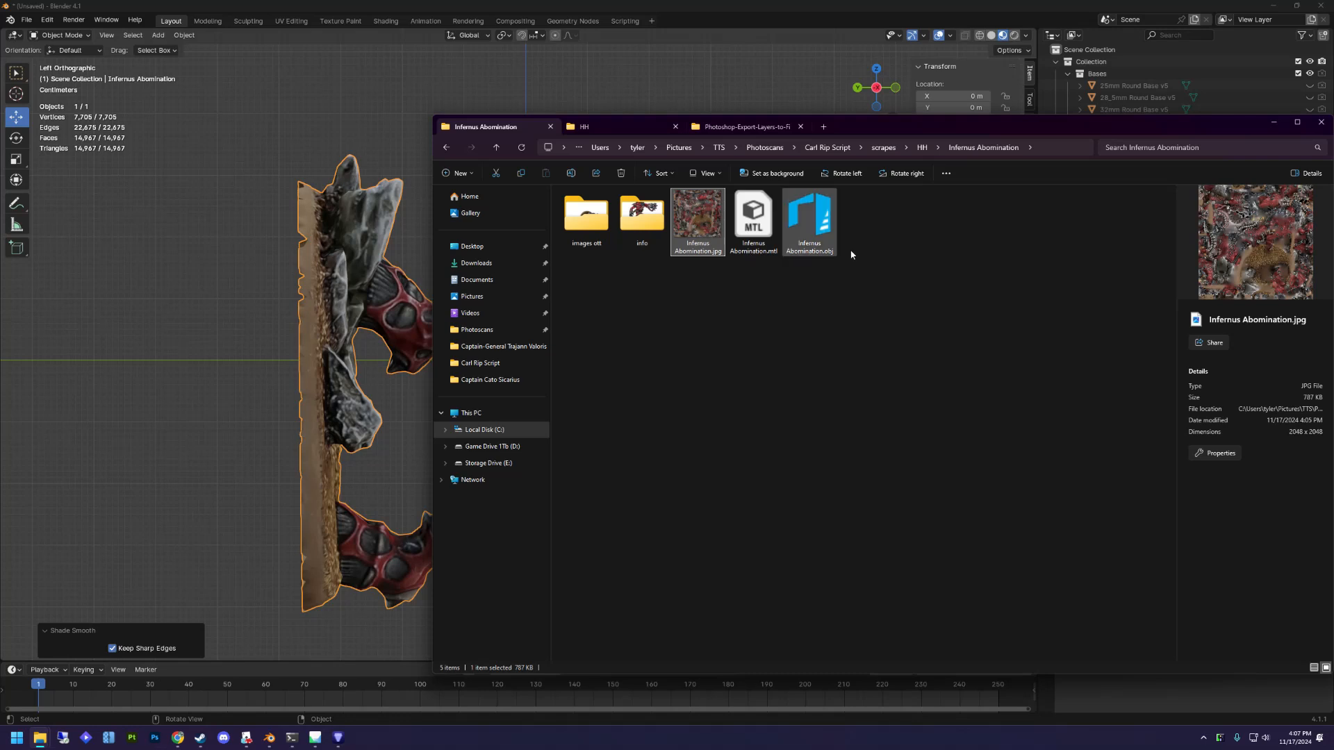
pyautogui.click(652, 4)
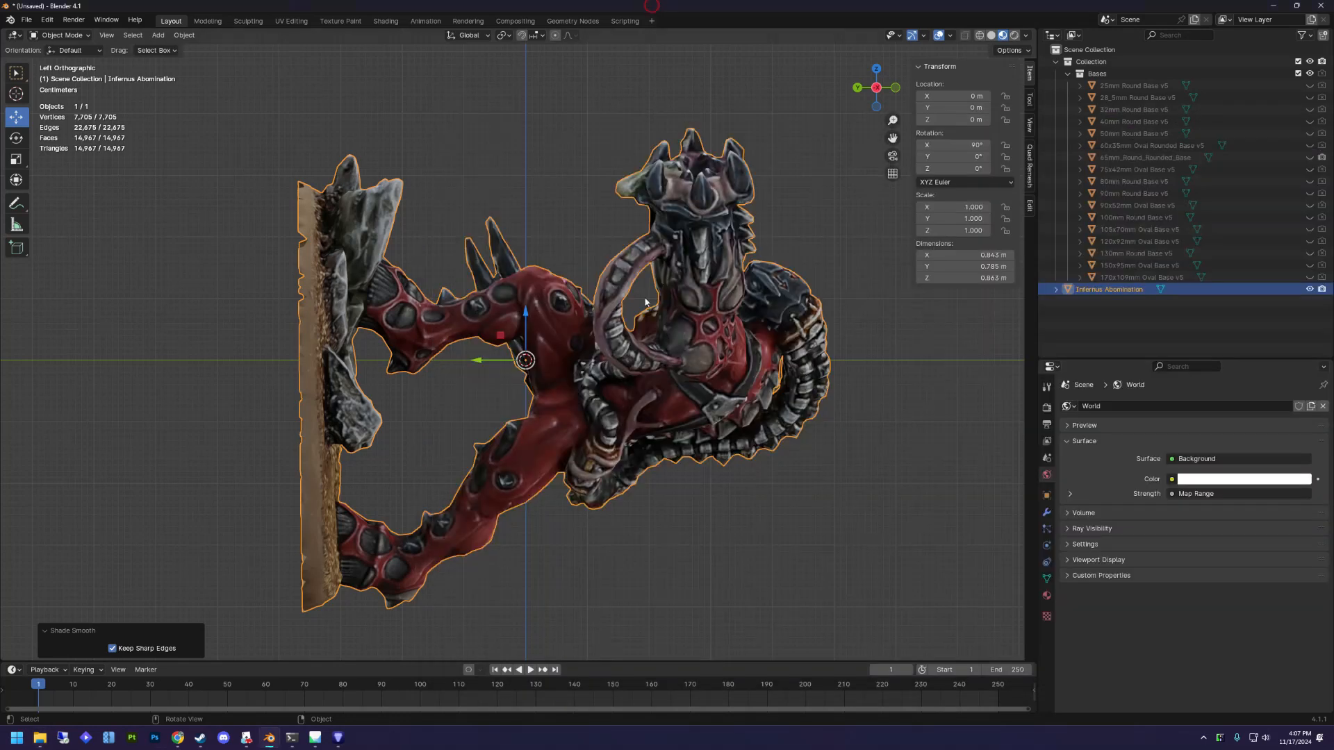
# Rotate the Infernus Abomination model about -89.6° in the left view so that it stands upright.
pyautogui.scroll(-2, 654, 386)
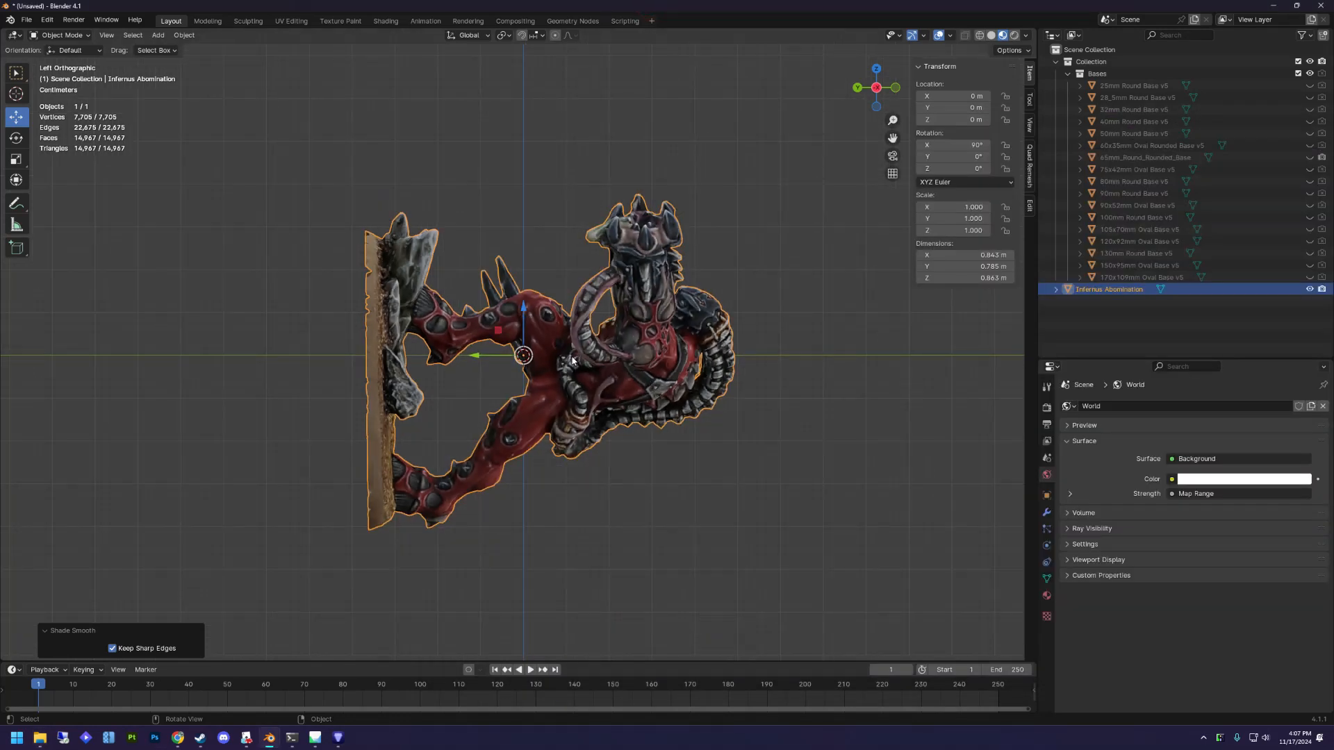
pyautogui.click(849, 88)
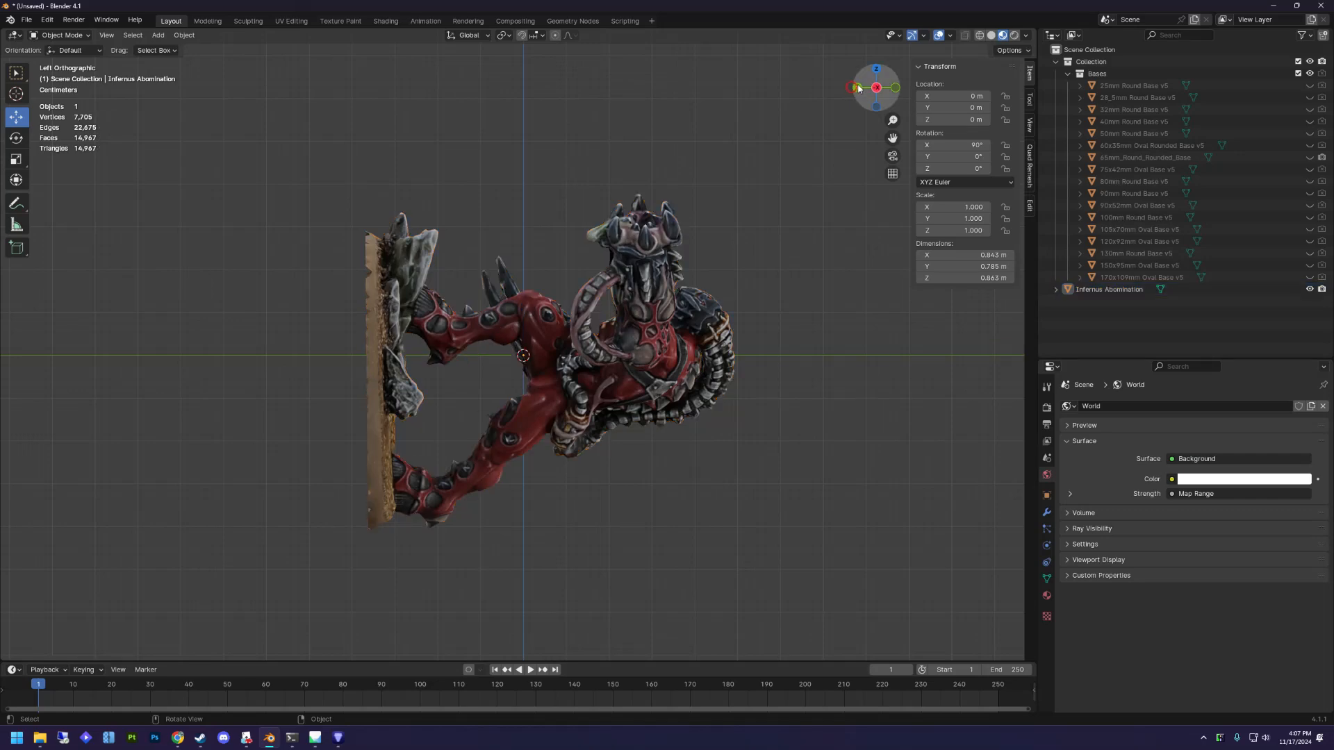
pyautogui.click(857, 88)
pyautogui.click(858, 85)
pyautogui.click(860, 87)
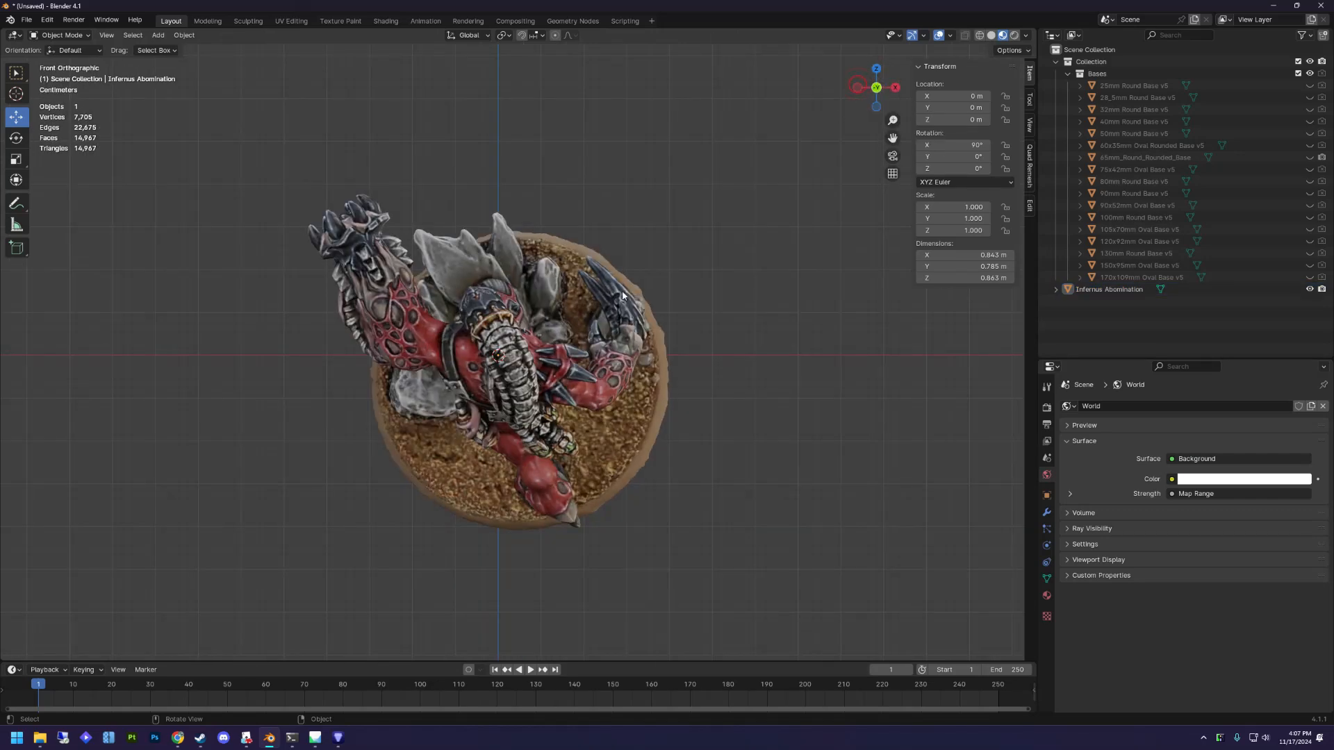
pyautogui.click(857, 88)
pyautogui.click(568, 362)
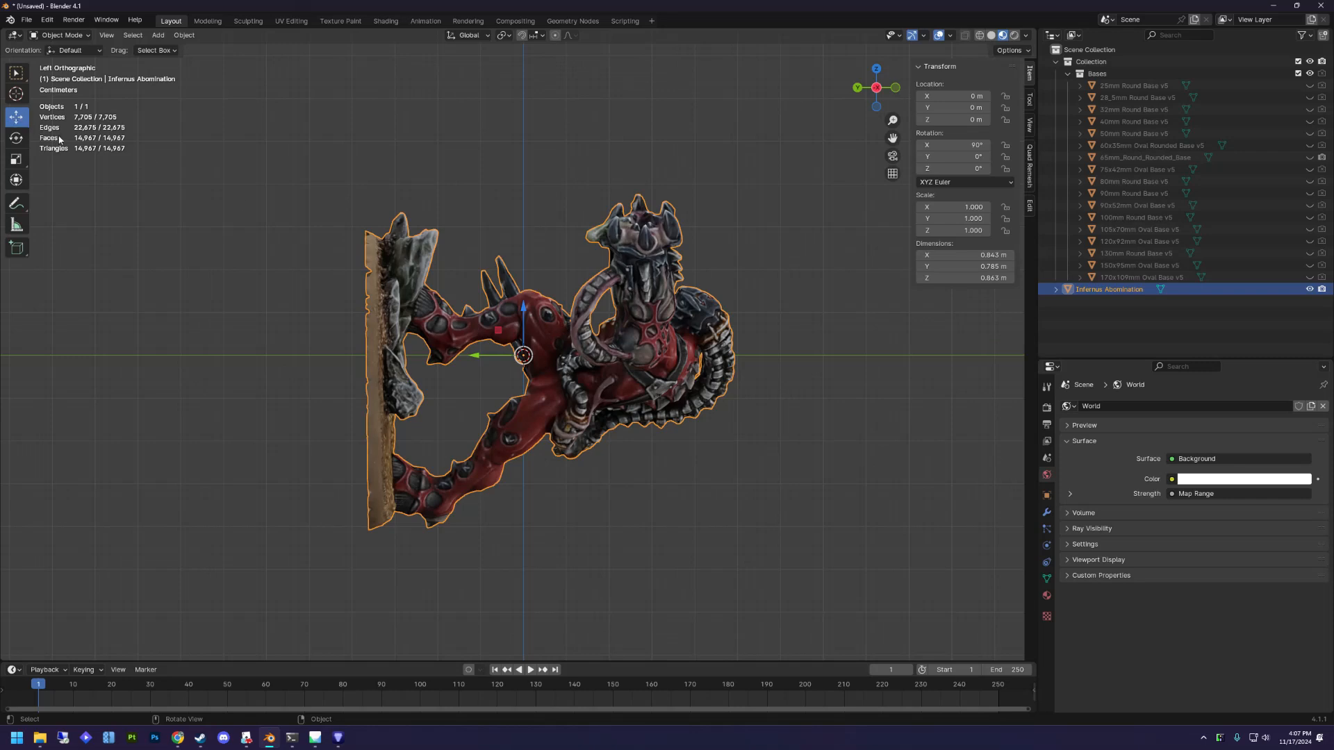
pyautogui.press('r')
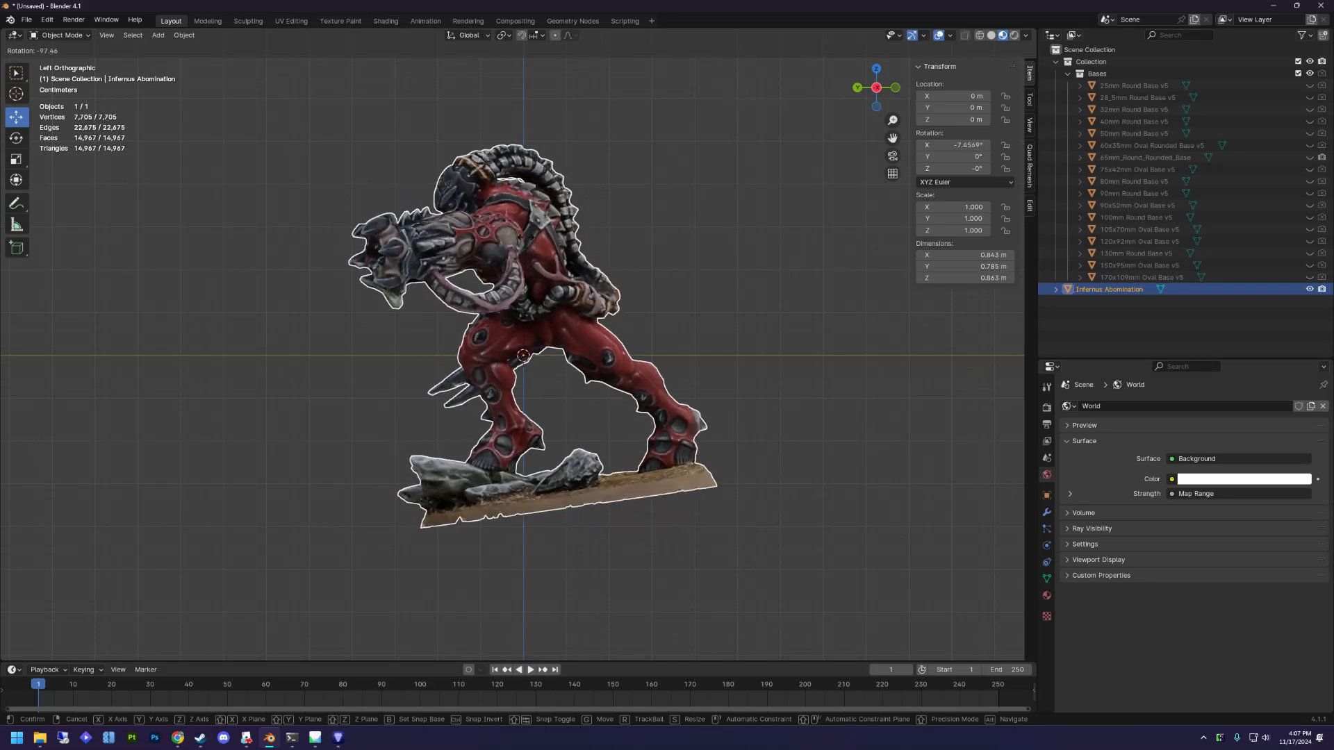
pyautogui.click(593, 440)
# Raise the model about 0.37 m in the front view, shifting it about 0.015 m in X, so its underside sits near the ground axis.
pyautogui.moveTo(893, 88); pyautogui.dragTo(891, 90)
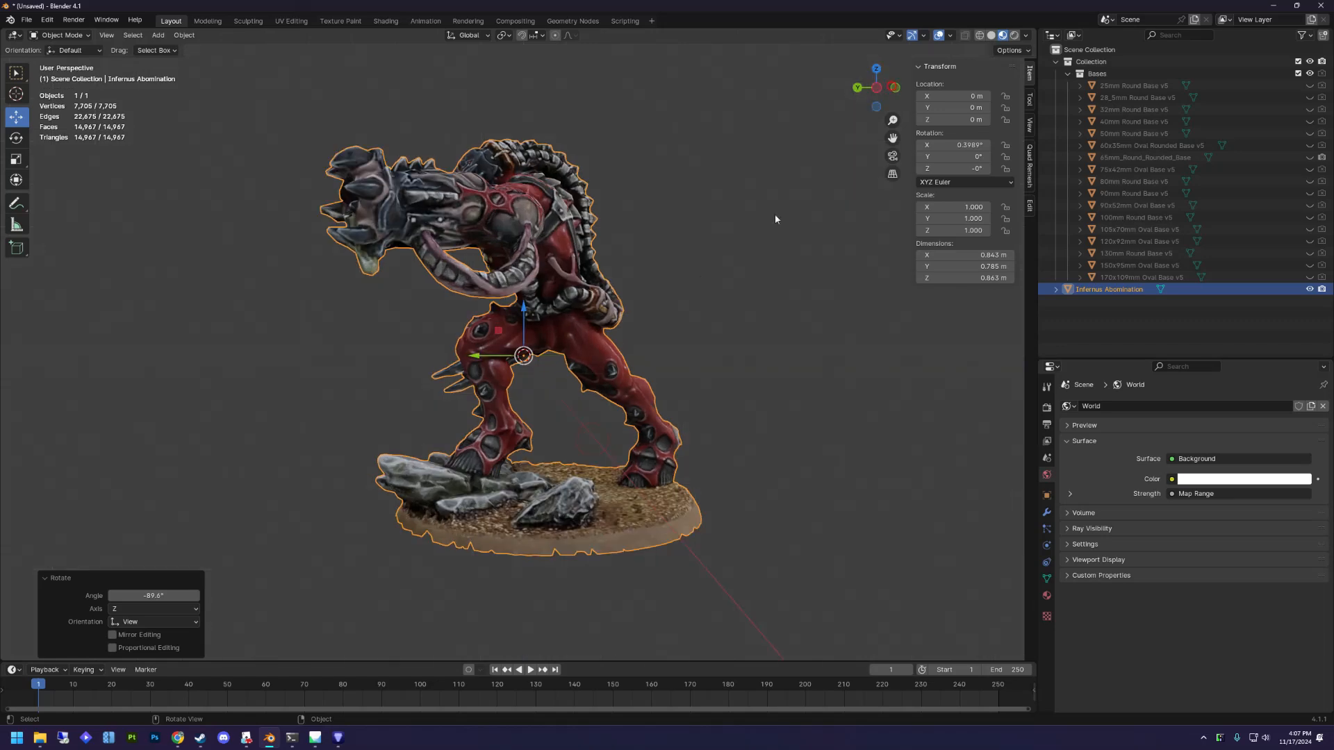
pyautogui.click(857, 87)
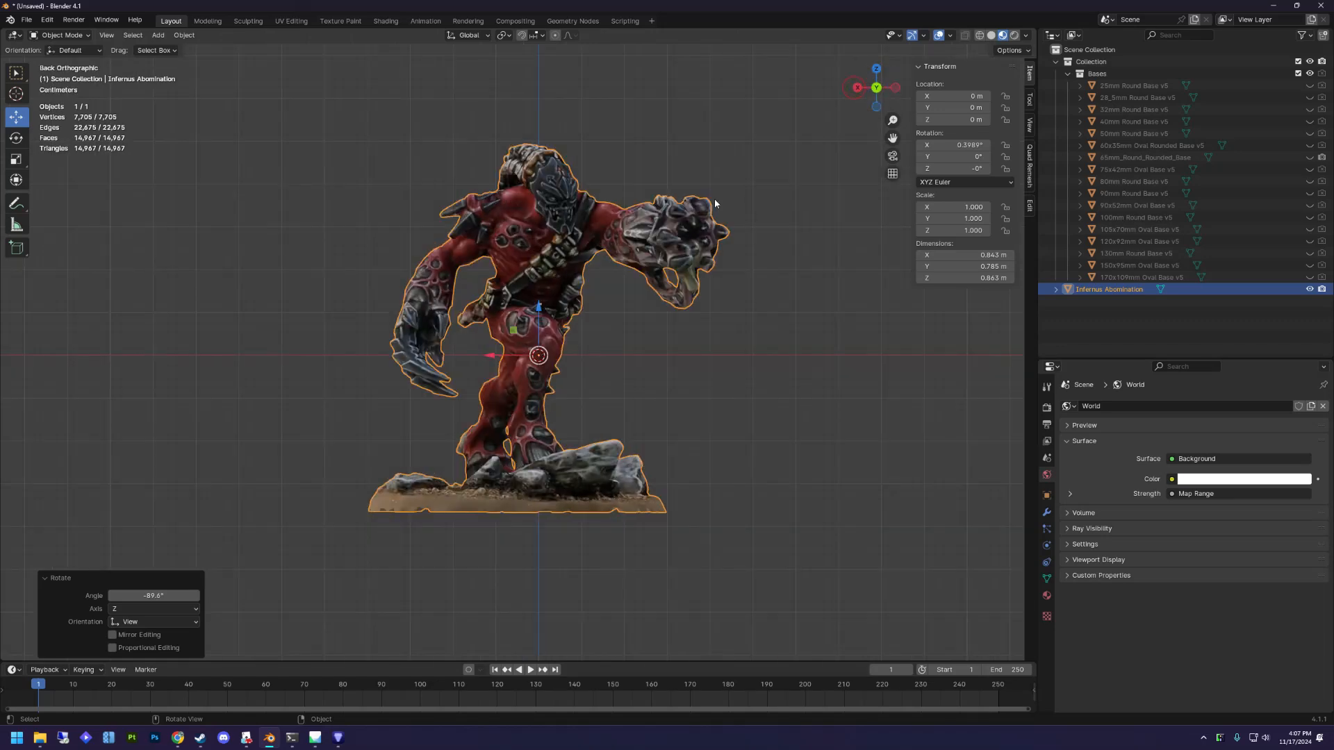
pyautogui.click(857, 88)
pyautogui.click(858, 87)
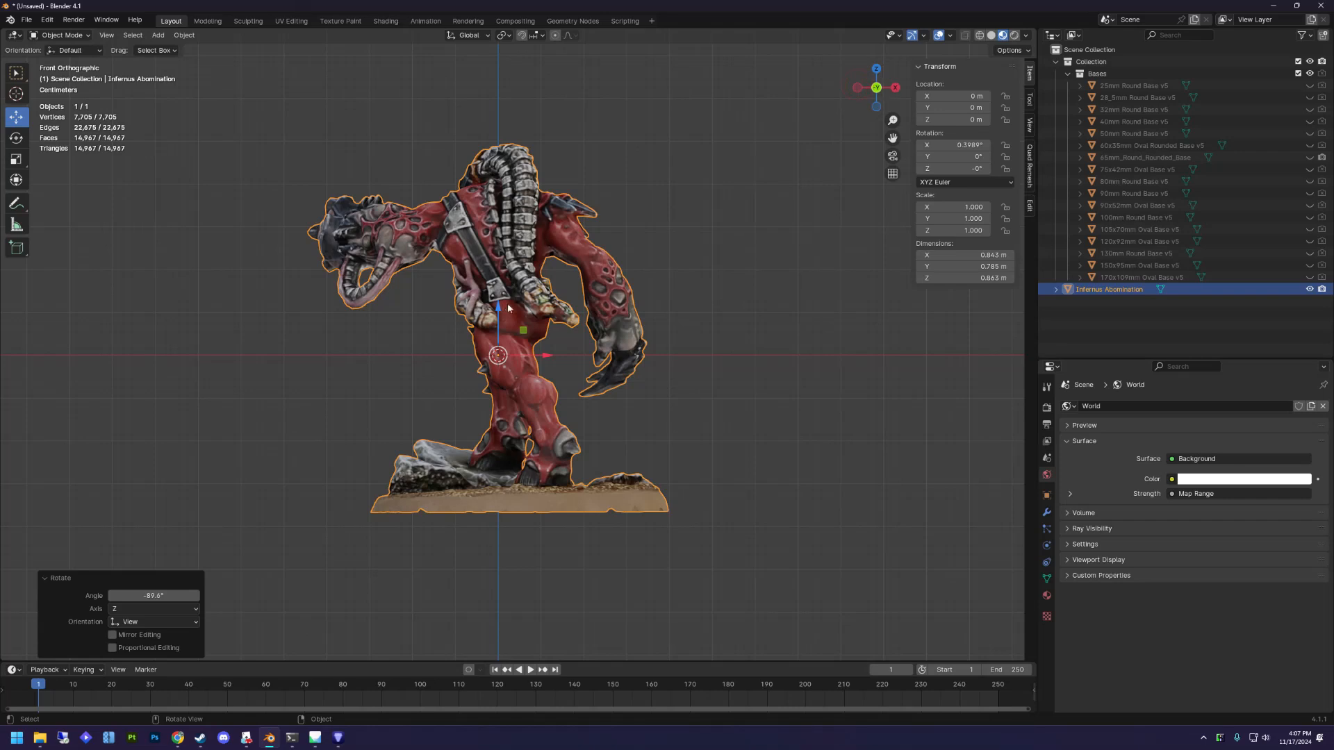
pyautogui.moveTo(521, 332); pyautogui.dragTo(528, 171)
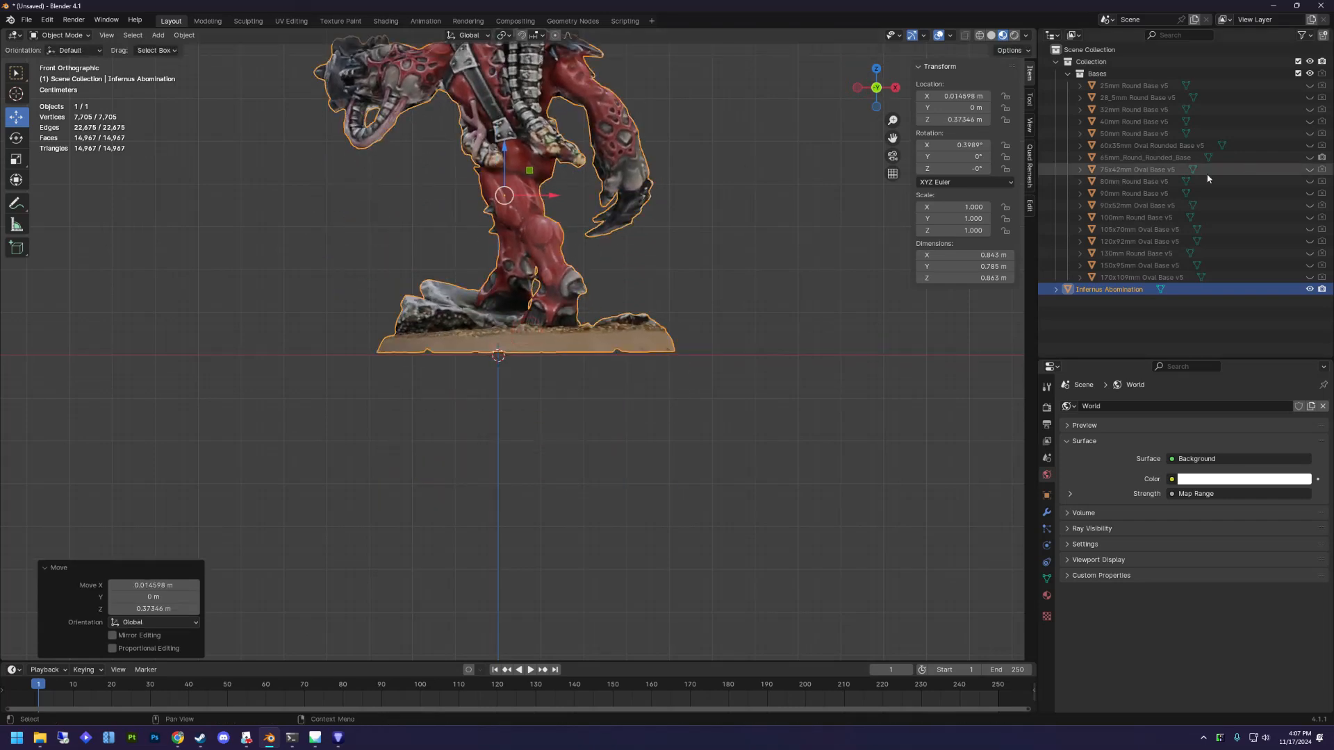
# Switch to Chrome and look up the miniature's base size in the Infernus Abomination product description.
pyautogui.moveTo(178, 737)
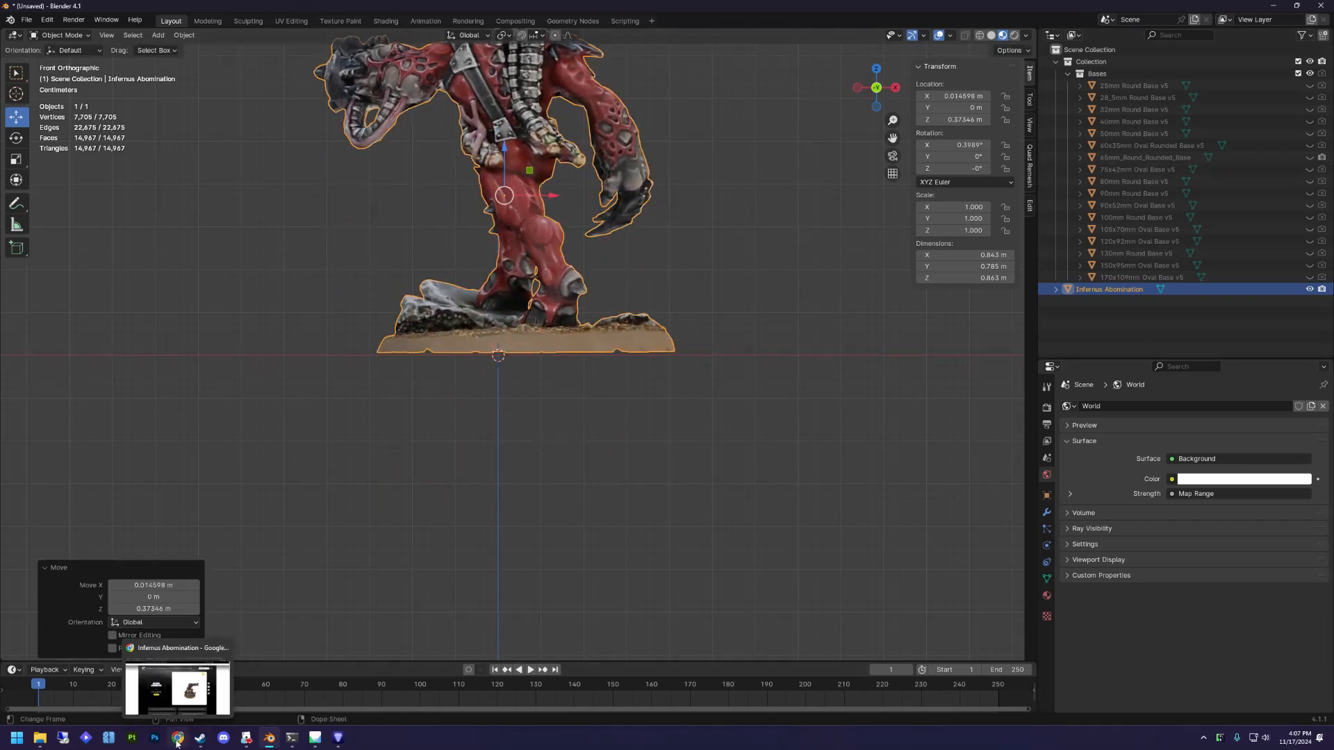
pyautogui.click(177, 684)
pyautogui.scroll(-5, 405, 336)
pyautogui.click(57, 341)
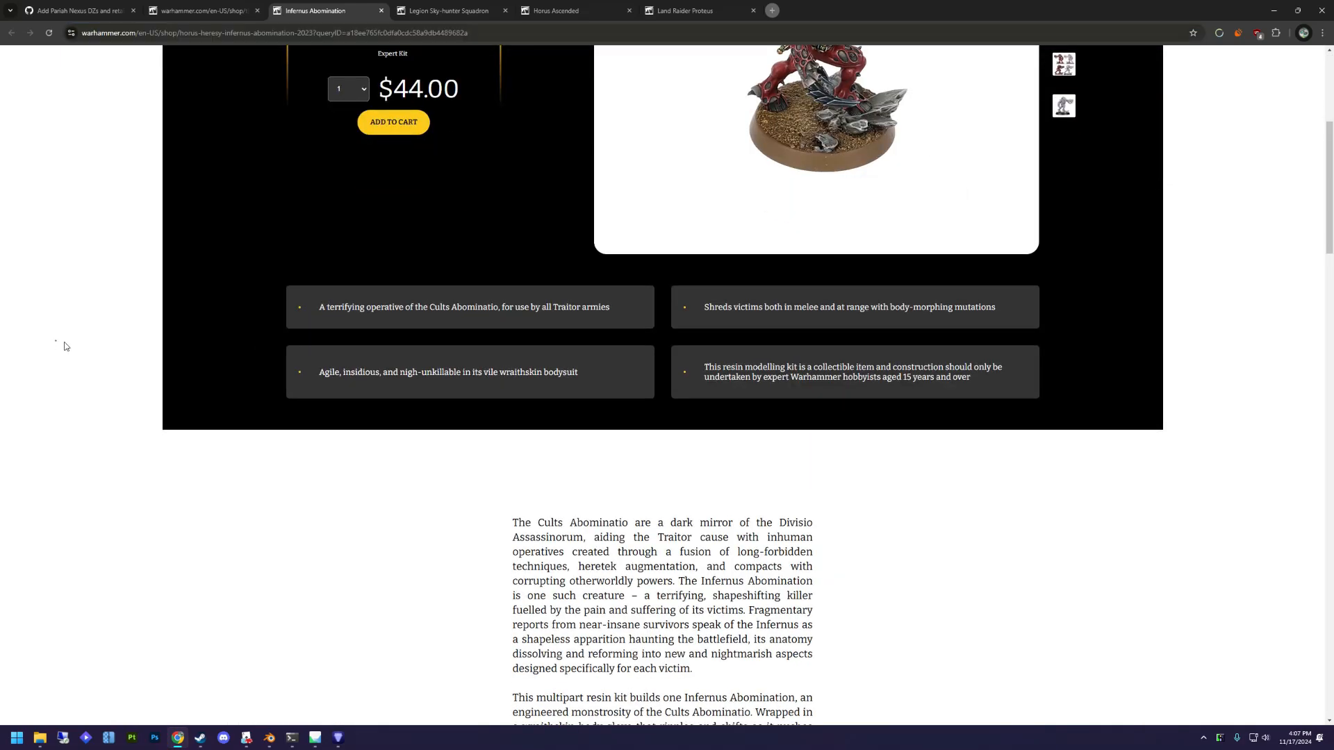
pyautogui.scroll(-6, 57, 342)
pyautogui.scroll(5, 559, 381)
pyautogui.scroll(6, 535, 313)
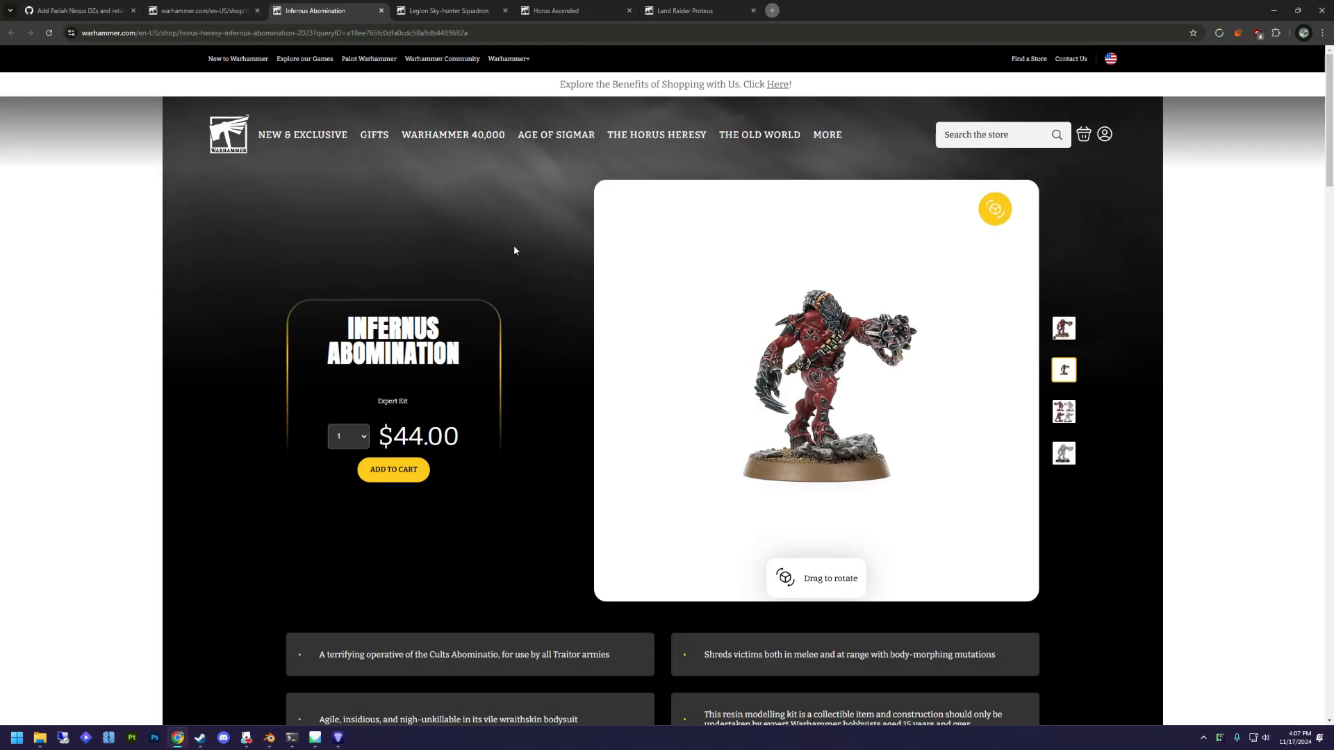
pyautogui.scroll(-7, 620, 415)
pyautogui.scroll(-4, 619, 415)
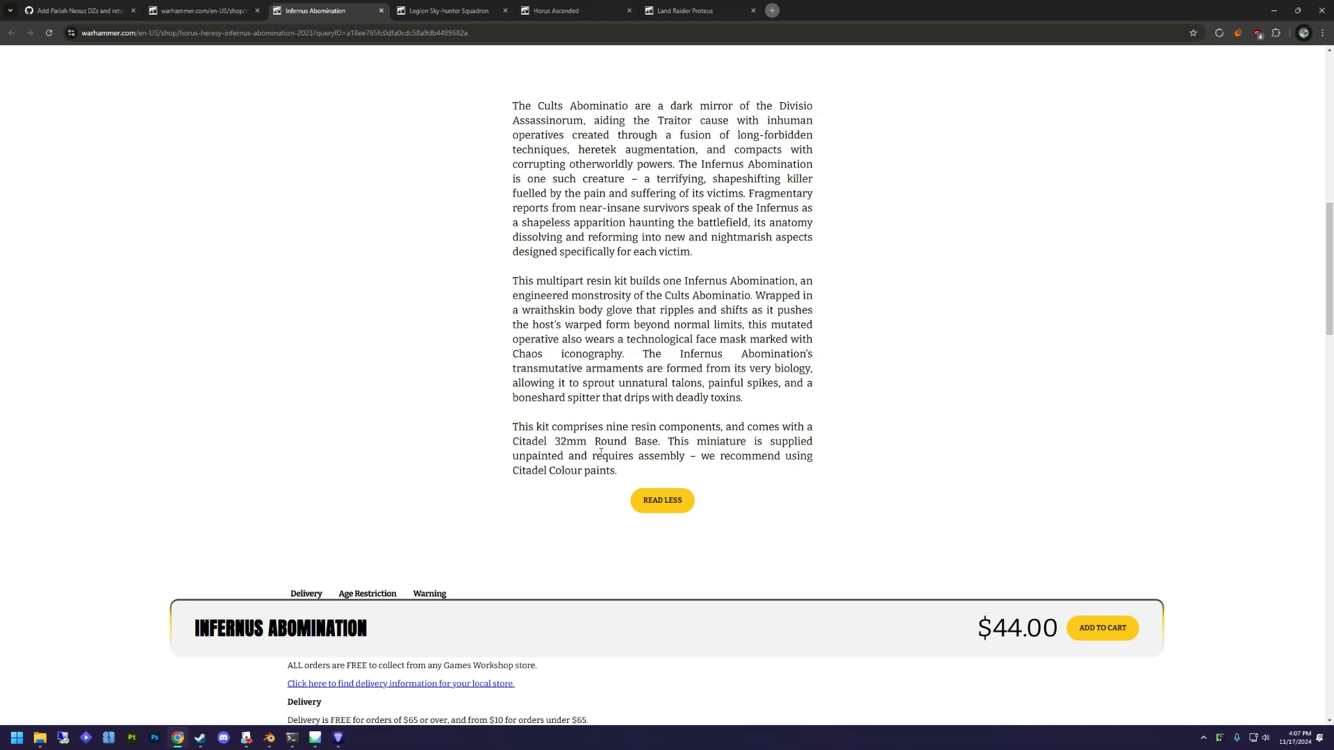
pyautogui.moveTo(555, 442); pyautogui.dragTo(620, 442)
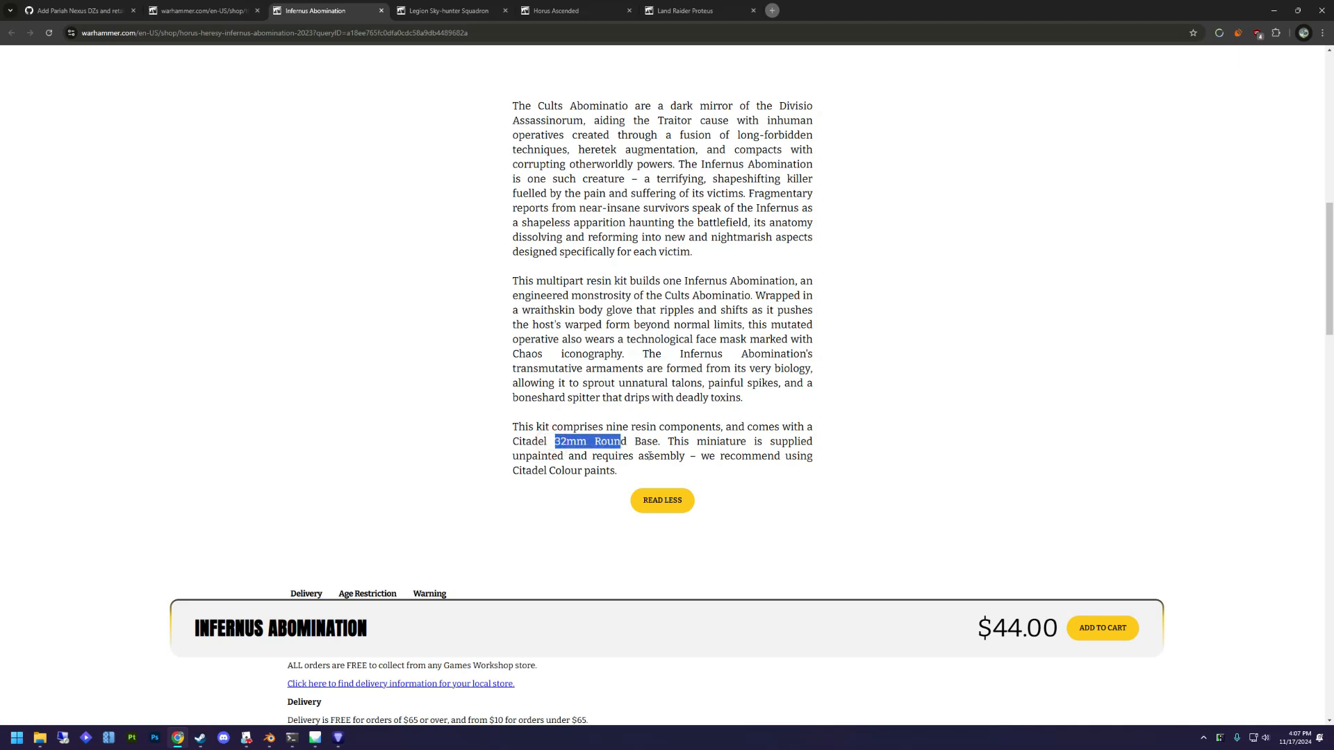
# Switch back to Blender, show the 32mm Round Base v5 and move the model onto it at about X -0.041 m, Z 0.364 m.
pyautogui.click(269, 738)
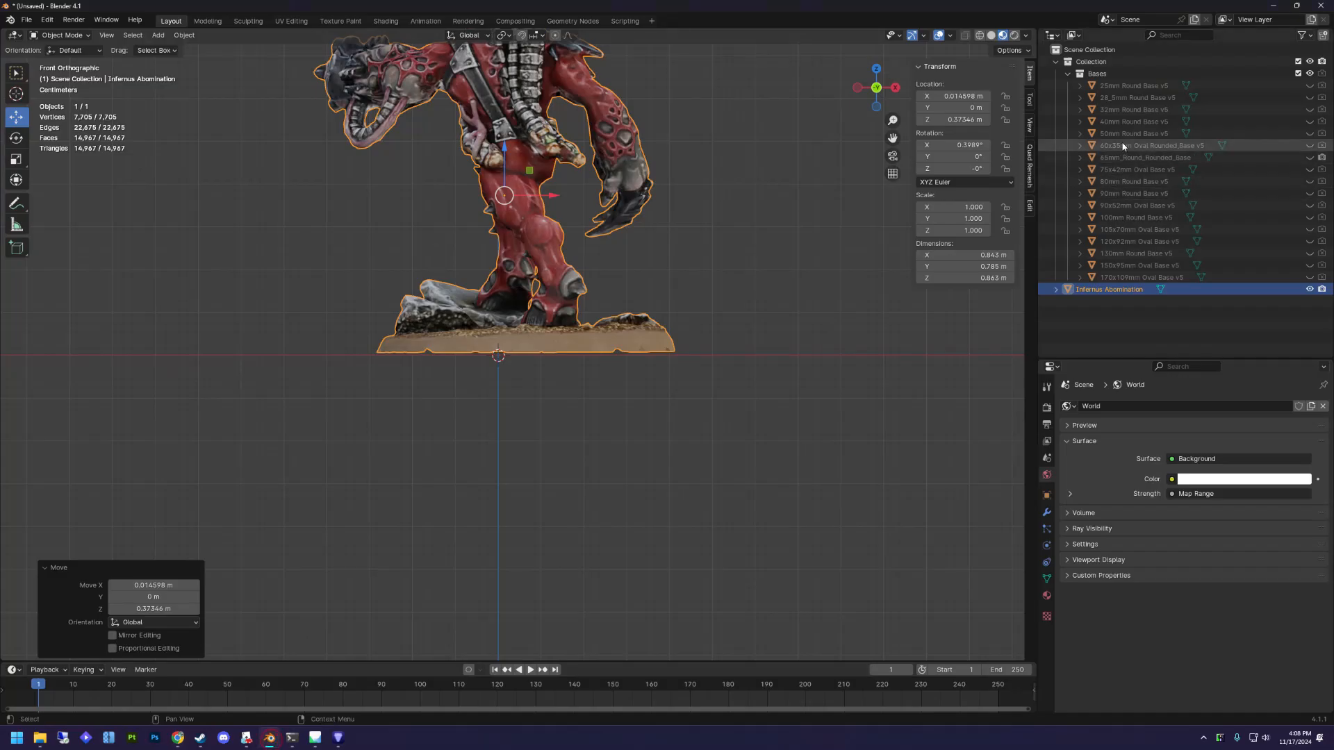
pyautogui.click(1310, 109)
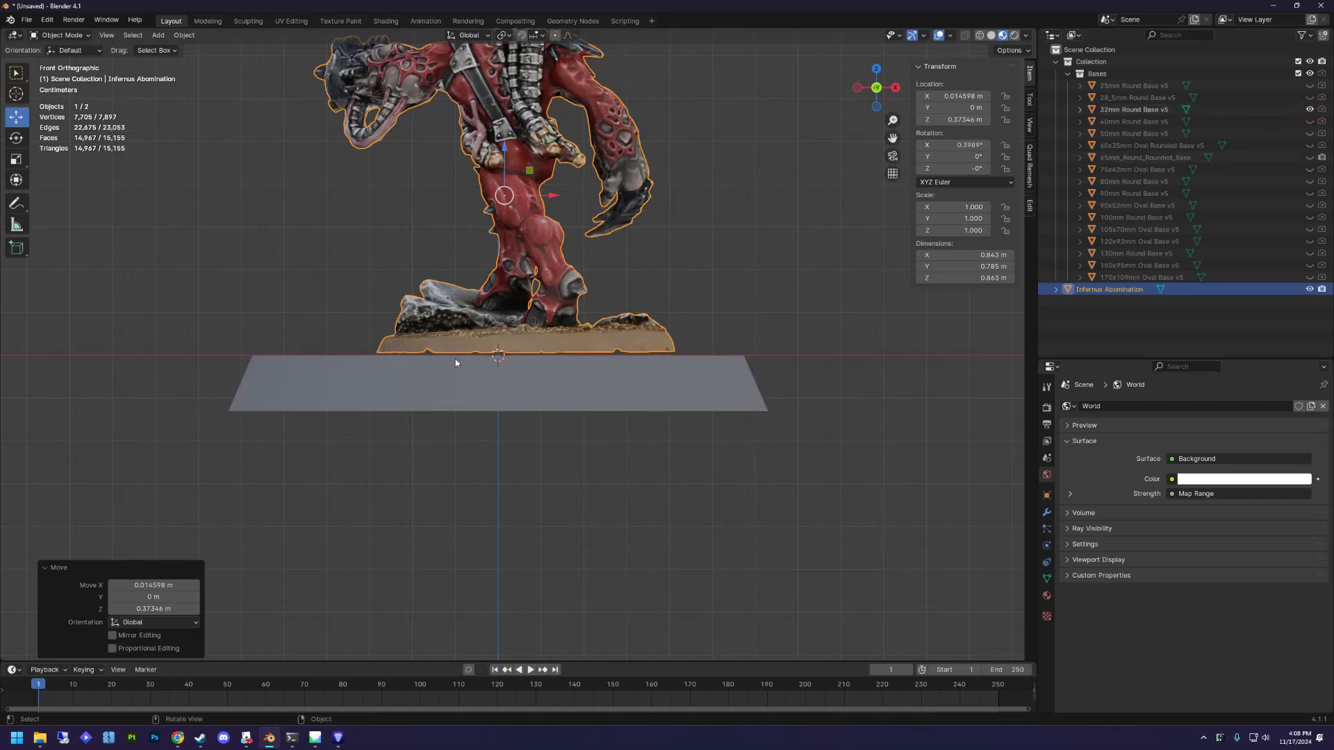
pyautogui.scroll(2, 517, 339)
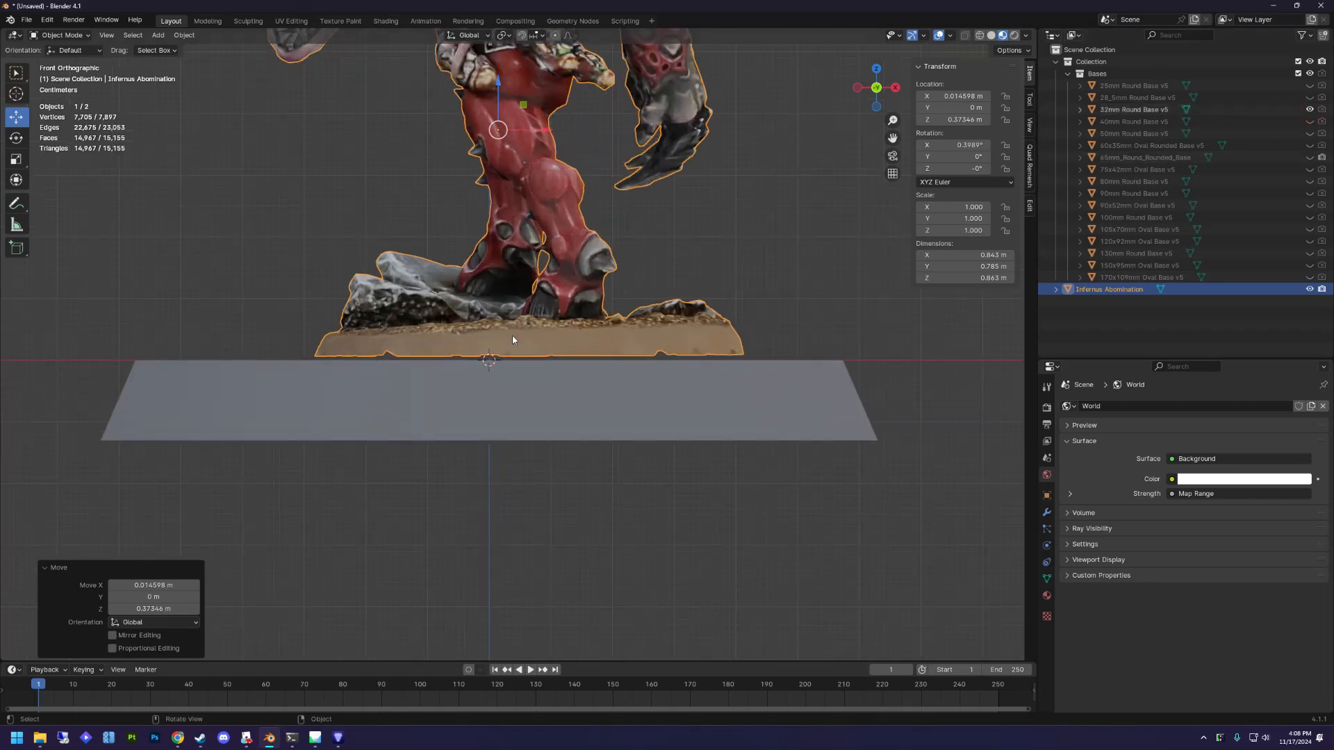
pyautogui.moveTo(523, 104); pyautogui.dragTo(488, 113)
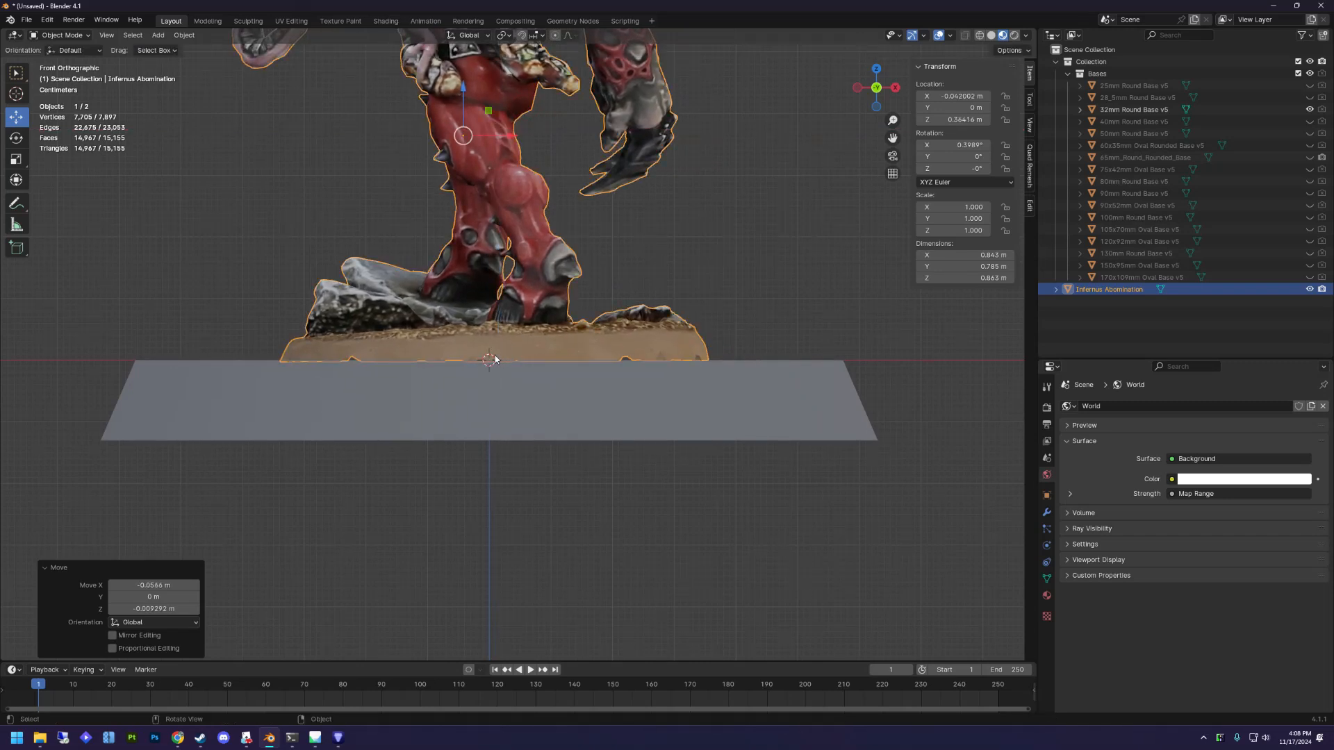
pyautogui.moveTo(488, 110); pyautogui.dragTo(489, 110)
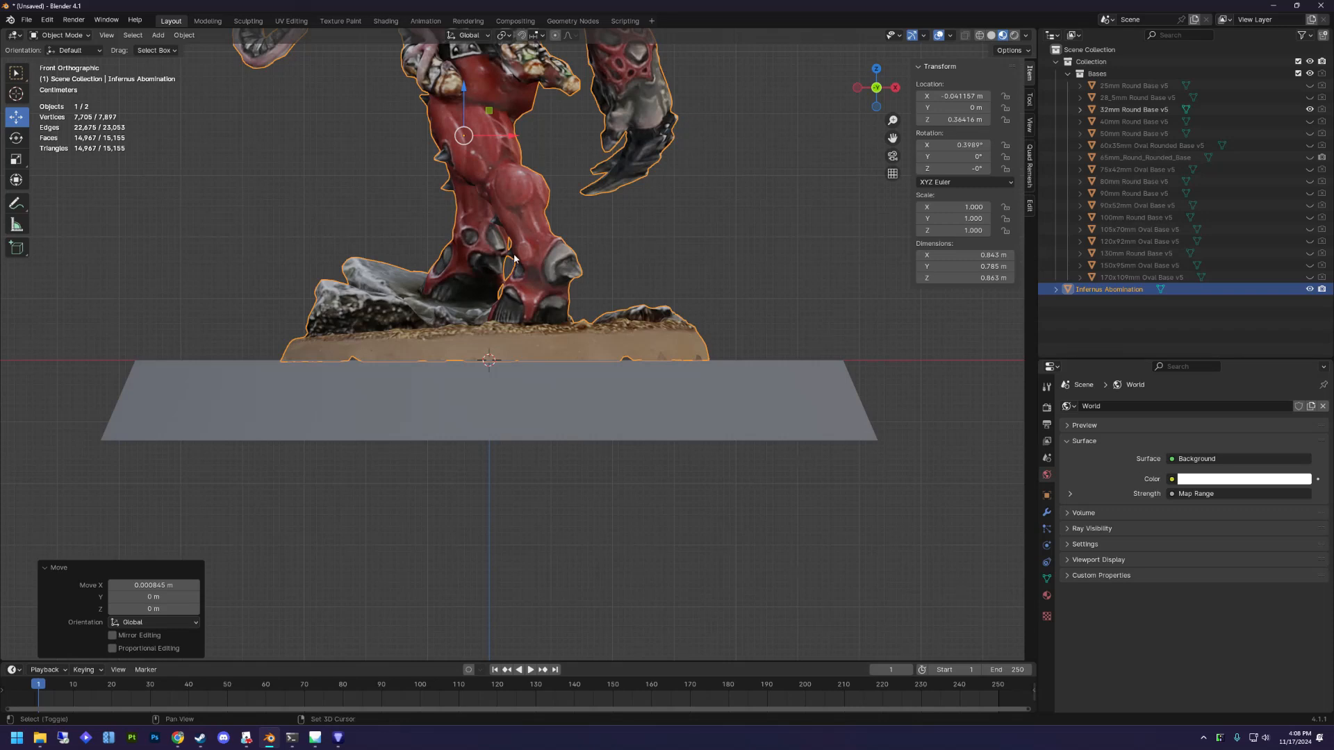
# Centre the model over the base along Y in the left view and set its origin to the 3D cursor.
pyautogui.keyDown('shift'); pyautogui.moveTo(514, 258); pyautogui.dragTo(538, 299, button='middle'); pyautogui.keyUp('shift')
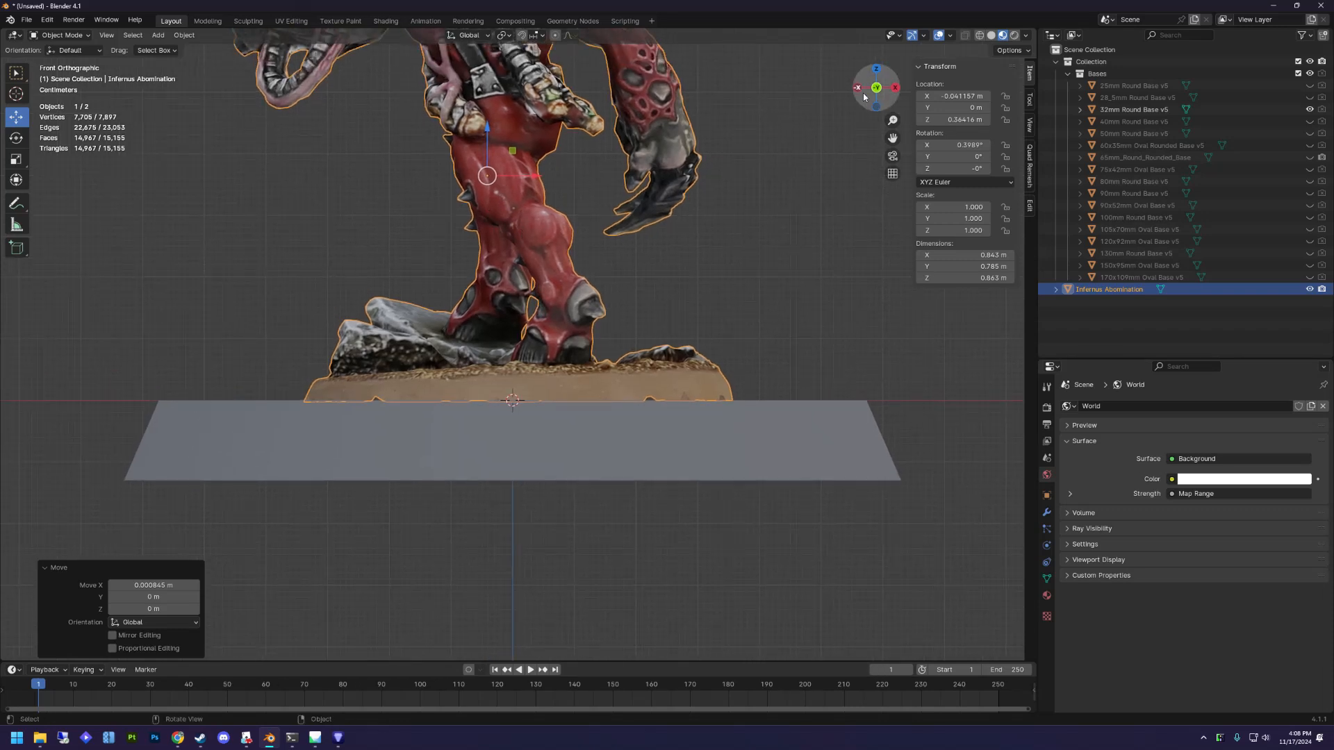
pyautogui.press('ctrl+KP_3')
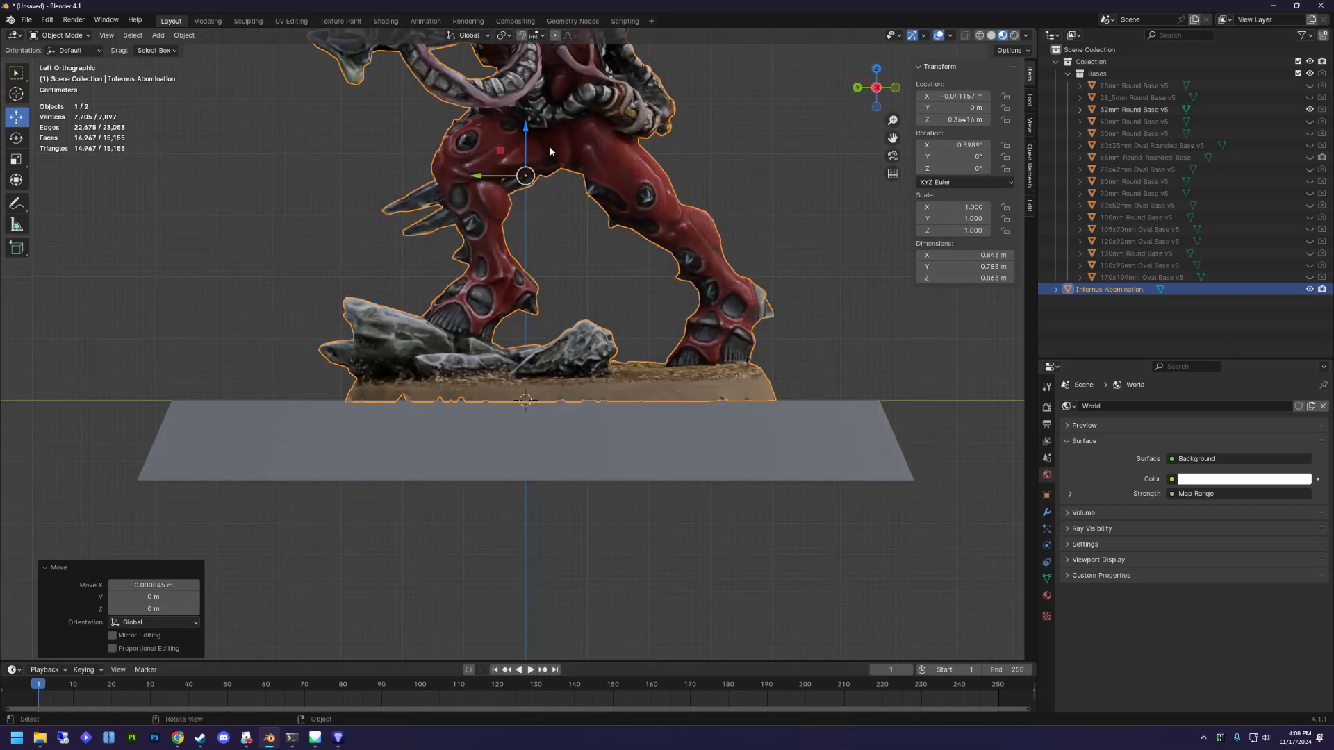
pyautogui.moveTo(481, 176); pyautogui.dragTo(452, 178)
pyautogui.rightClick(541, 390)
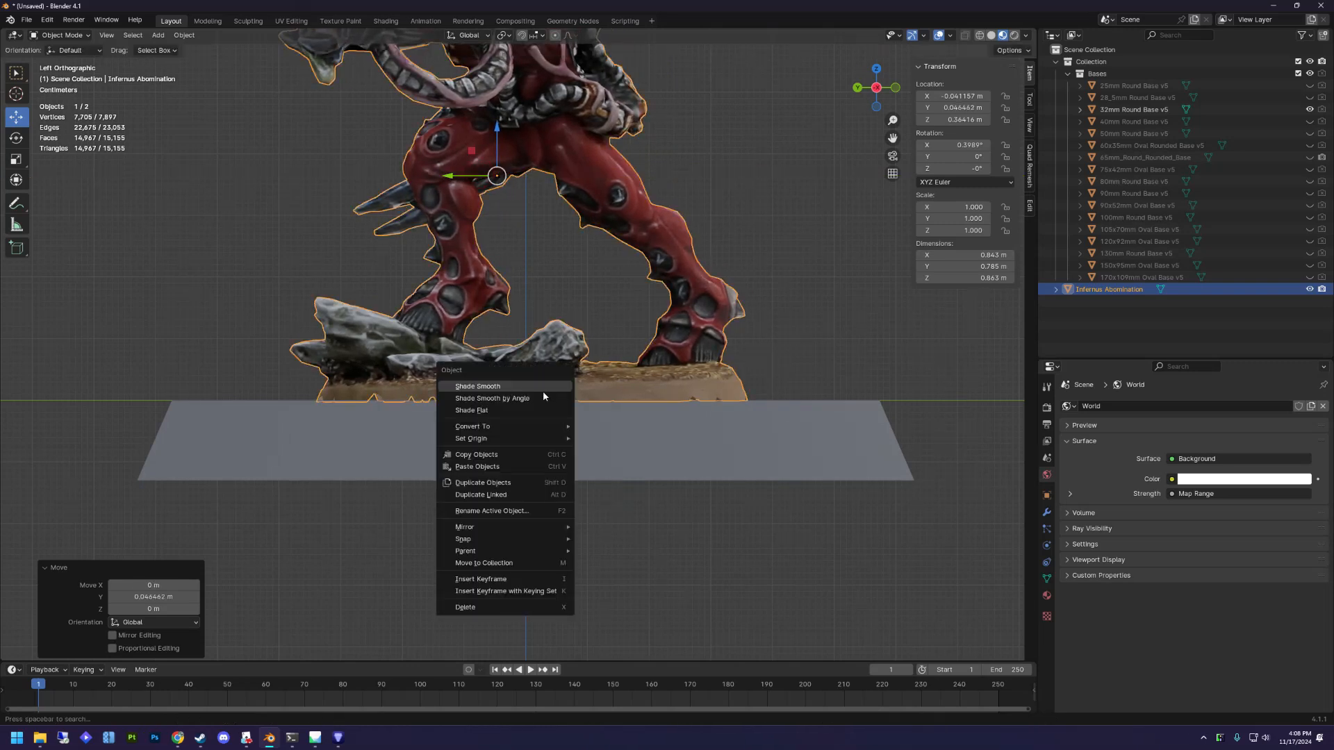
pyautogui.moveTo(497, 439)
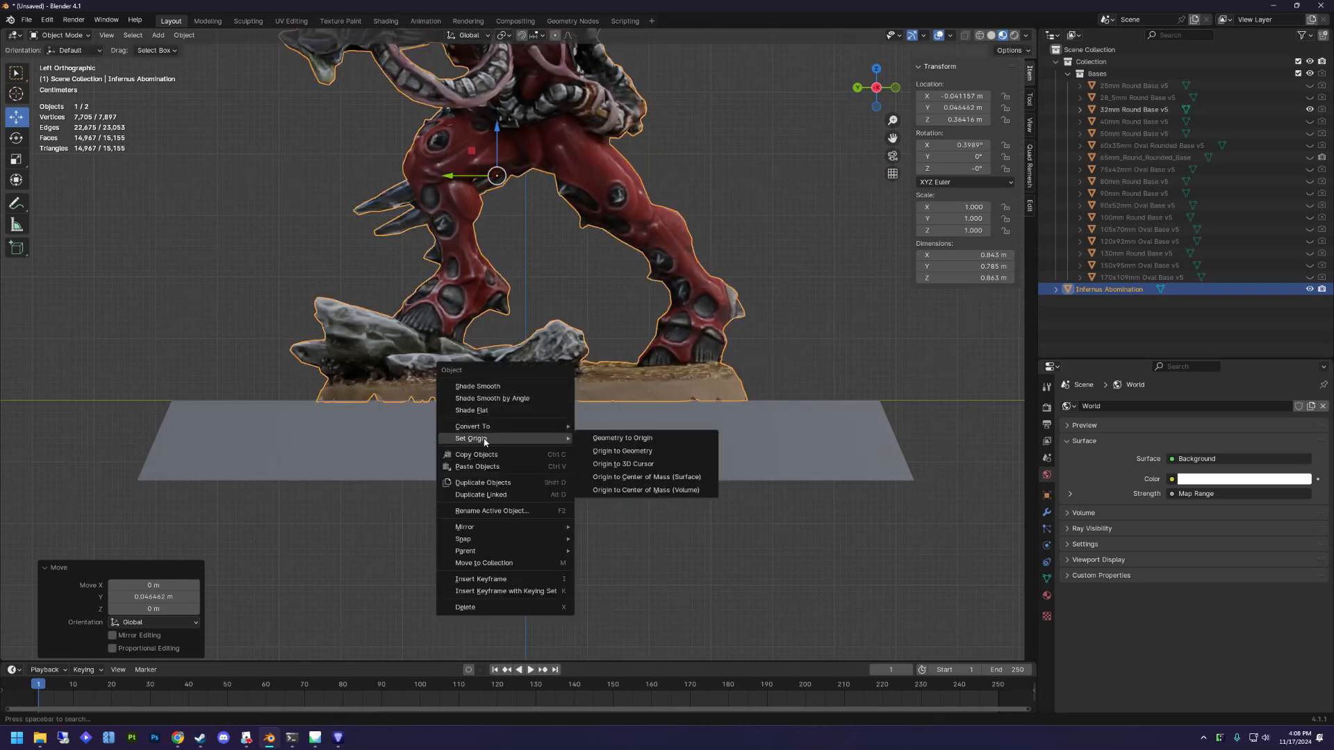
pyautogui.click(624, 464)
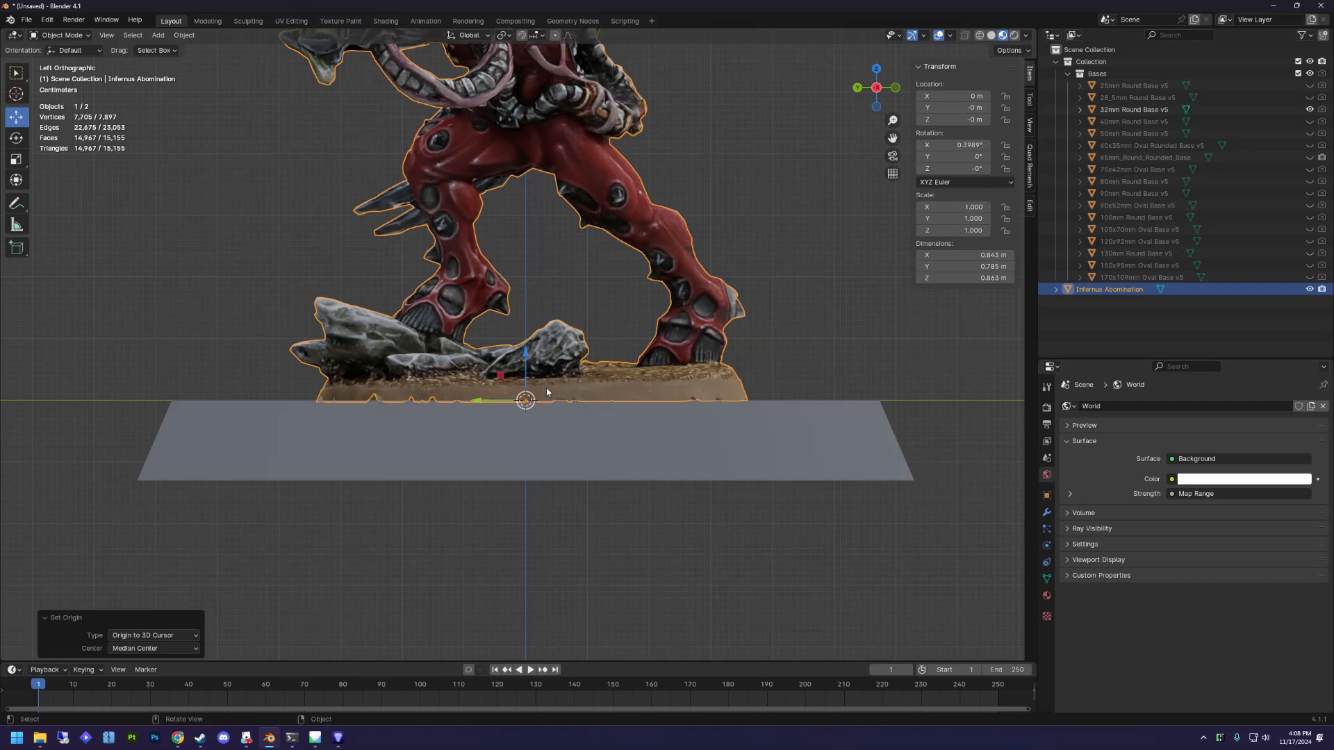
# Scale the model uniformly to about 1.635, checking its fit against the 32mm base from the left and back views.
pyautogui.press('s')
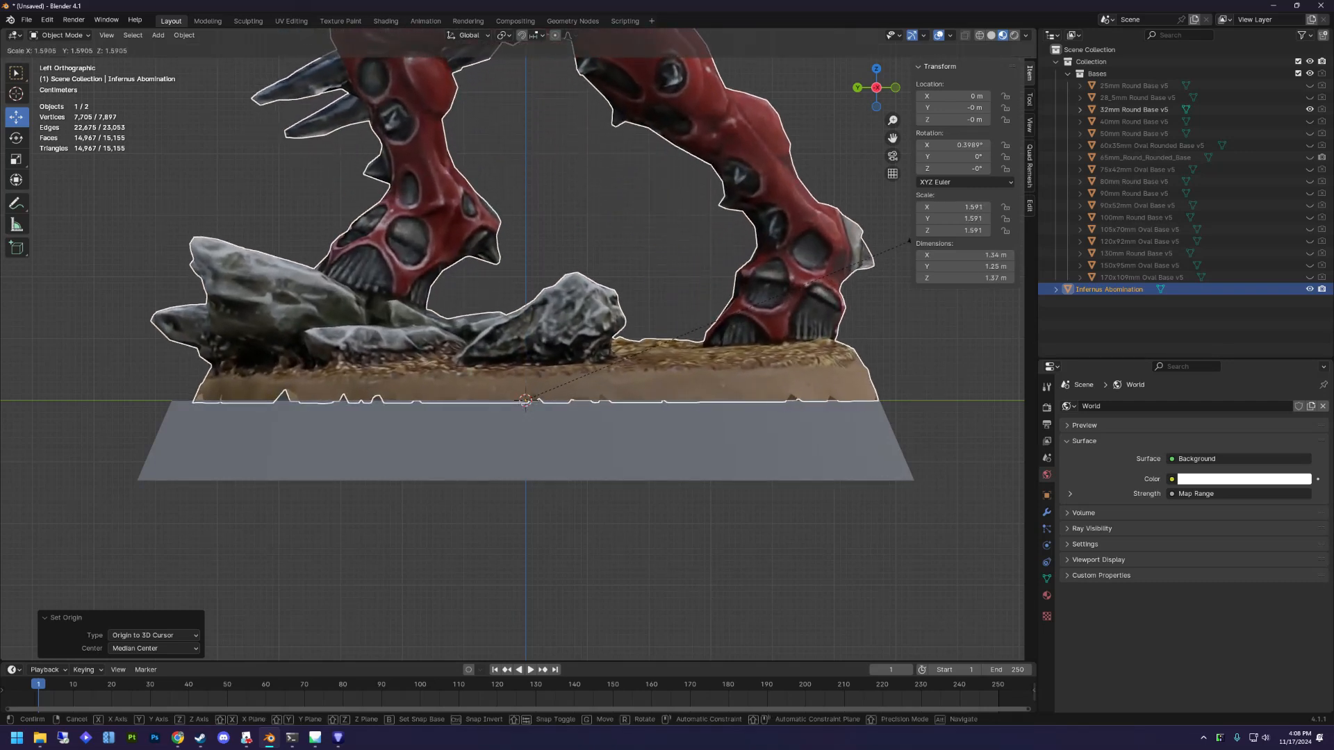
pyautogui.click(900, 242)
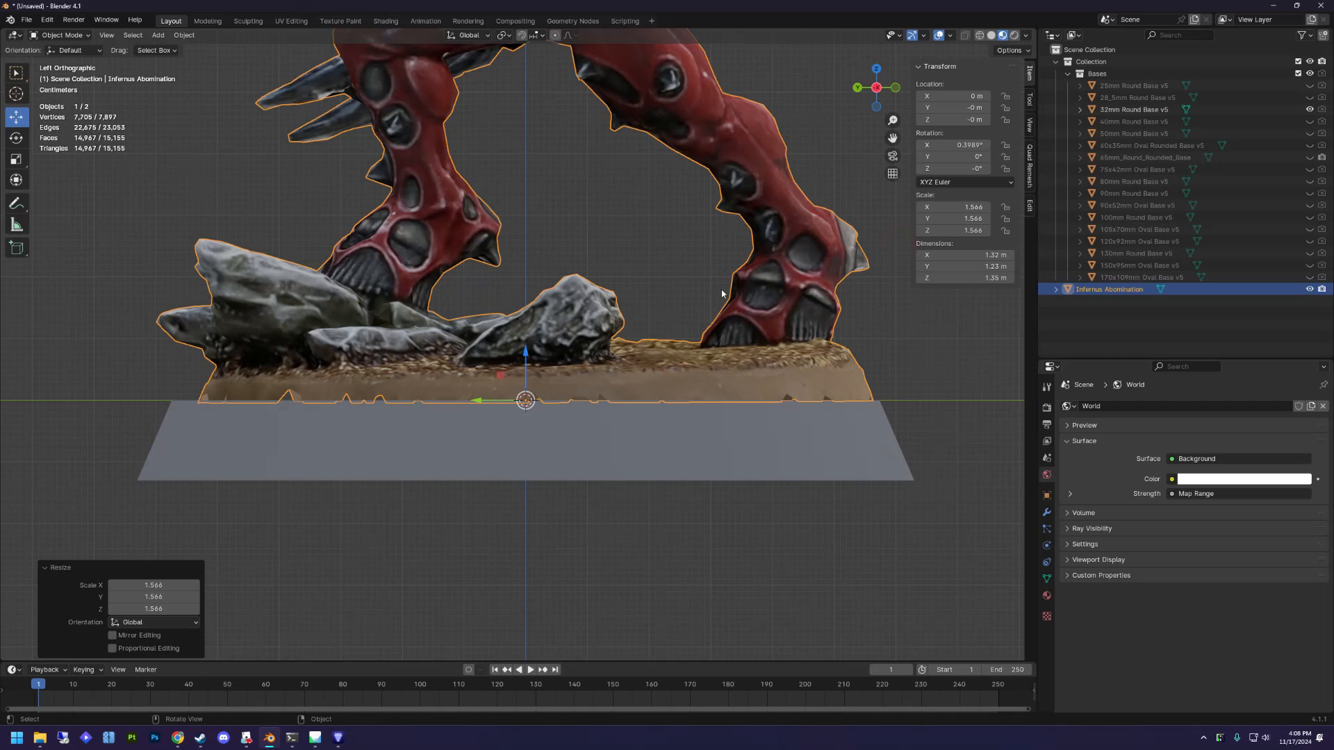
pyautogui.click(896, 88)
pyautogui.press('s')
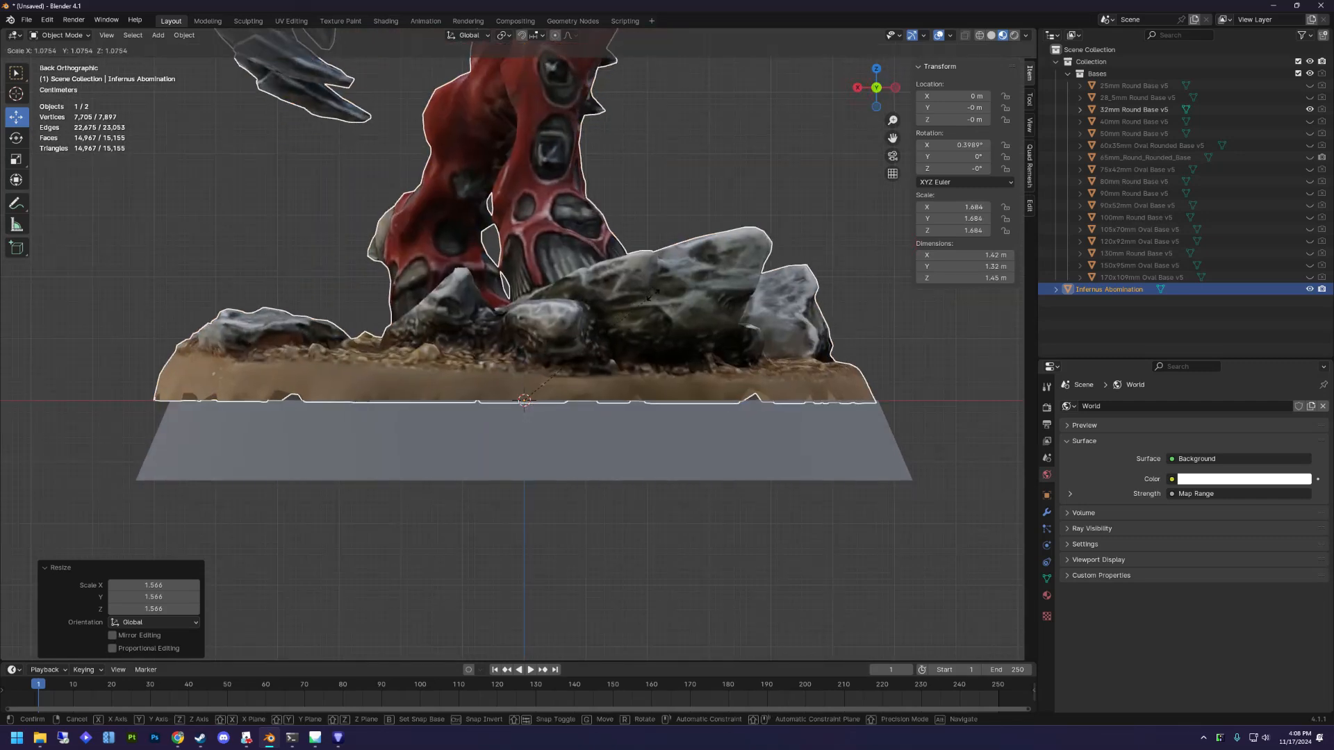
pyautogui.click(622, 307)
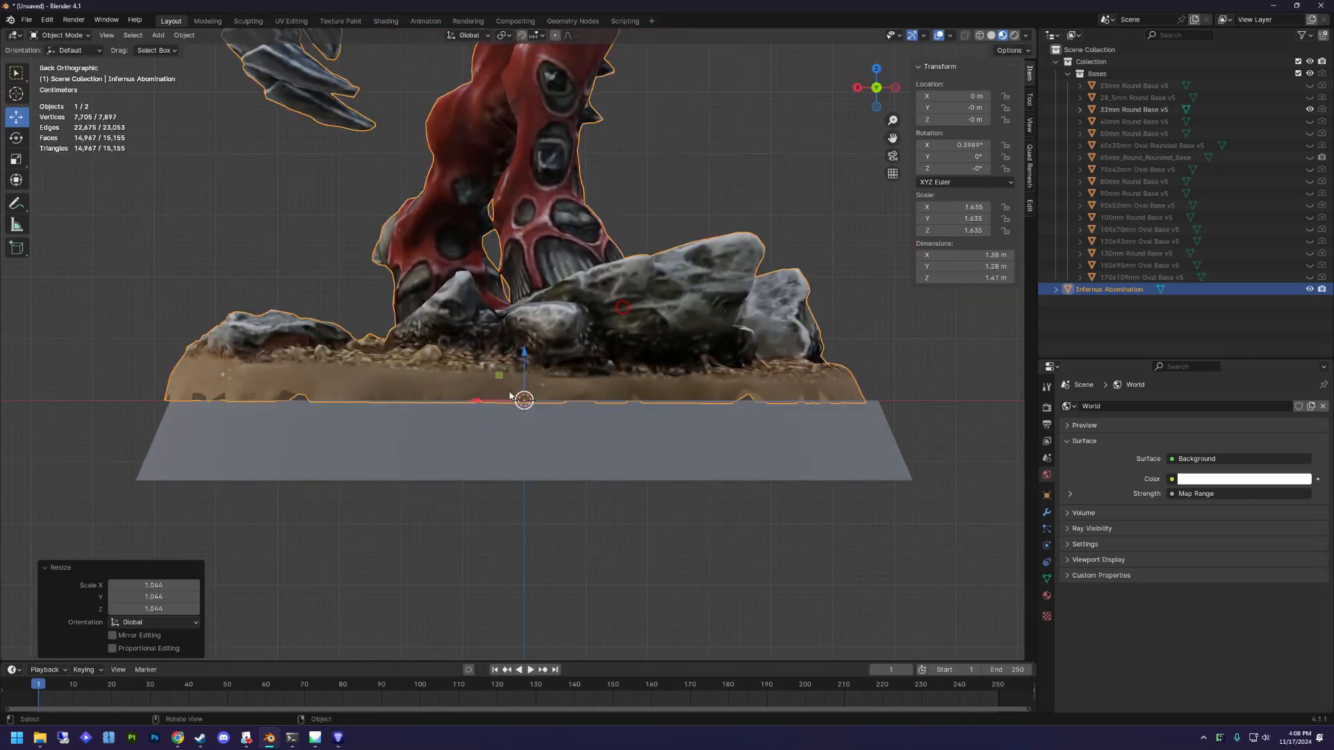
# Nudge the model to about -0.017 m in X and 0.017 m in Y and enlarge its scale to about 1.71.
pyautogui.moveTo(478, 401); pyautogui.dragTo(557, 406)
pyautogui.click(857, 88)
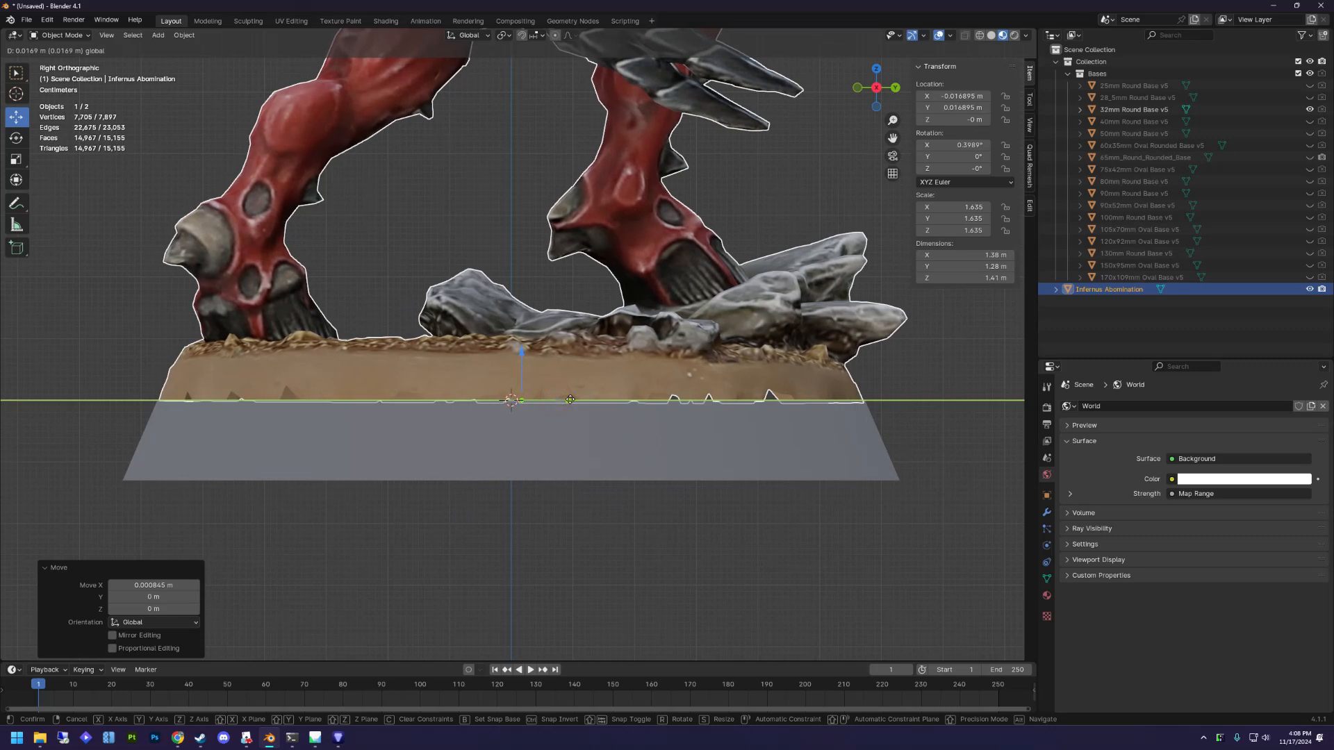
pyautogui.press('s')
pyautogui.click(561, 380)
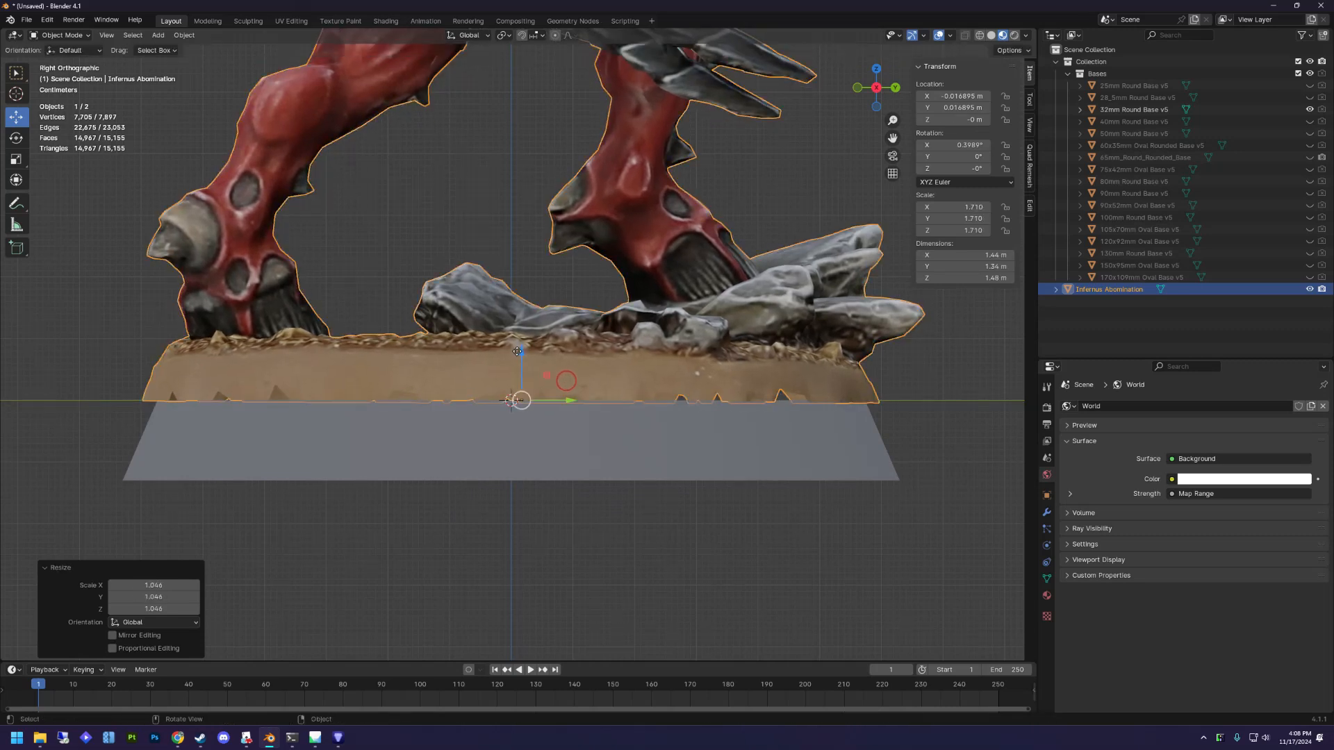
# Sink the model into the base to about -0.062 m in Z and tilt it to about 1.4° around X.
pyautogui.moveTo(516, 350); pyautogui.dragTo(524, 387)
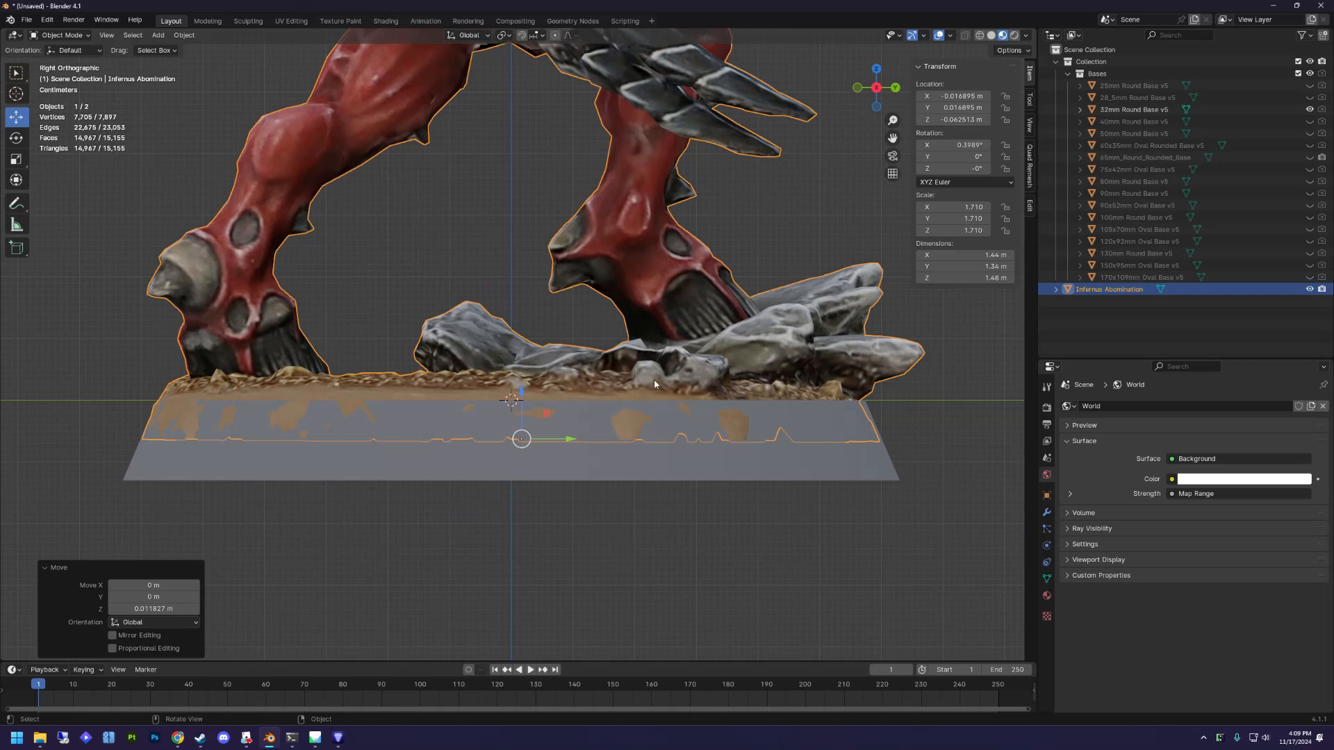
pyautogui.press('r')
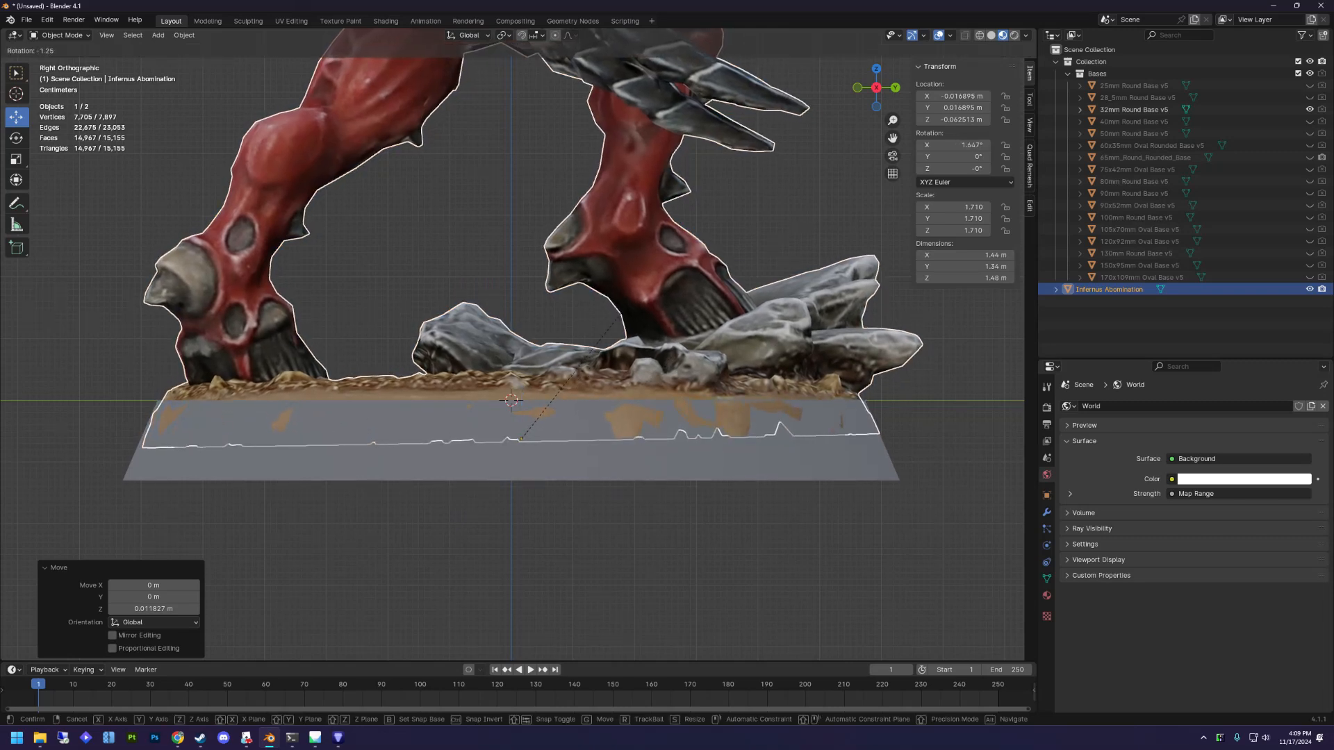
pyautogui.click(643, 320)
pyautogui.moveTo(524, 386); pyautogui.dragTo(546, 416)
pyautogui.press('r')
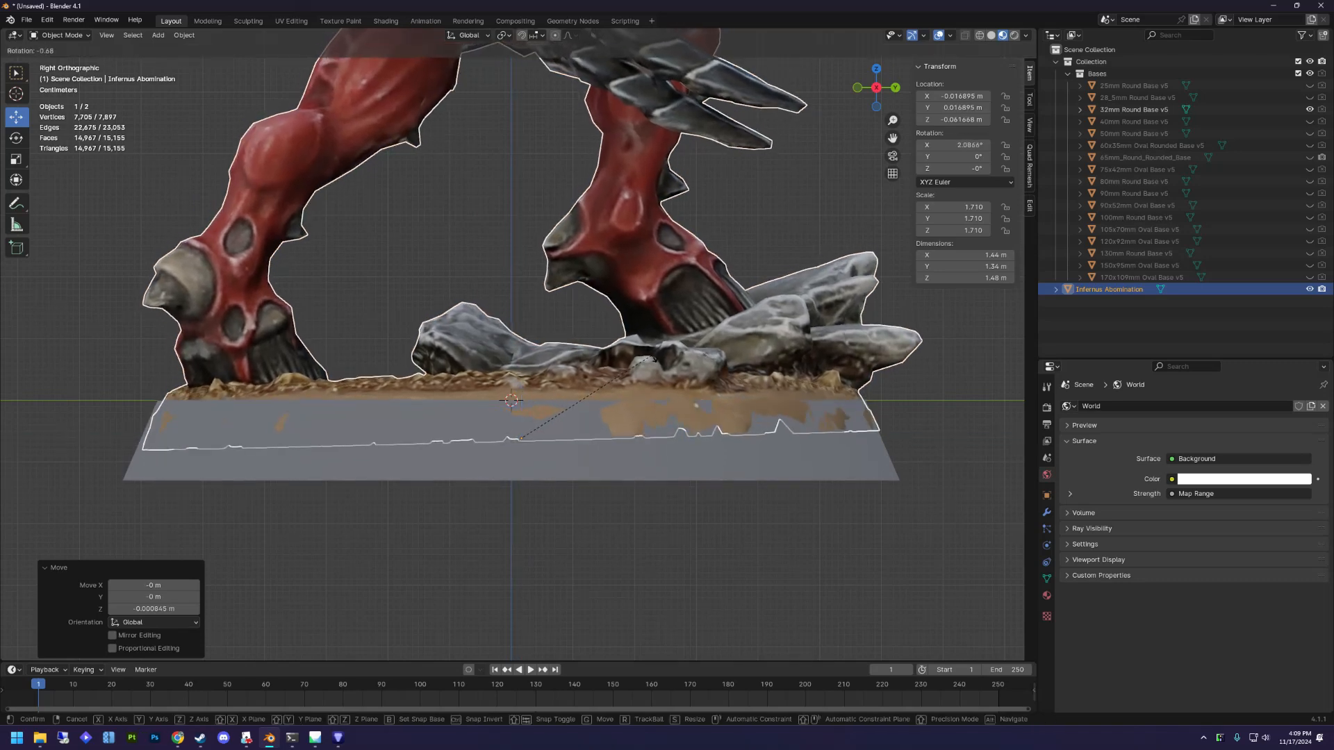
pyautogui.click(657, 379)
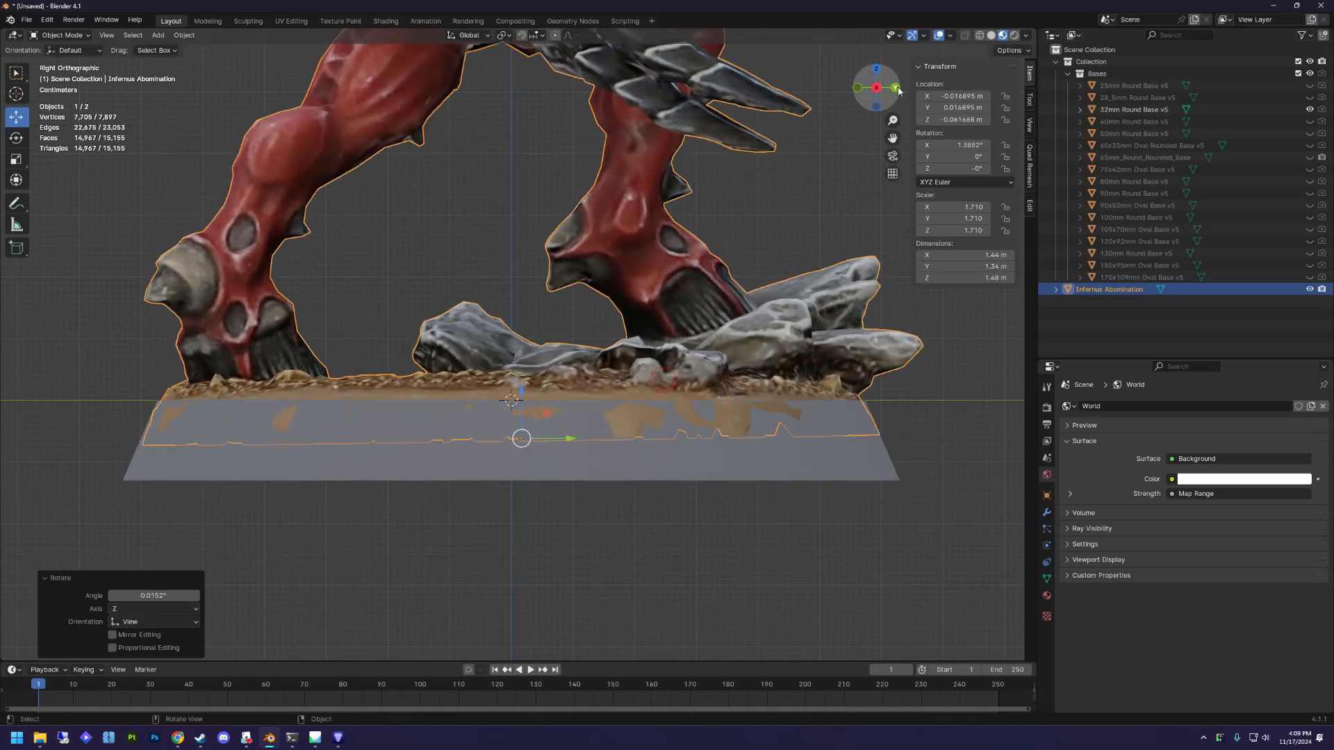
# Tilt the model to about 1.26° around Y and shift it to about -0.0135 m in X and -0.053 m in Z.
pyautogui.click(896, 88)
pyautogui.press('r')
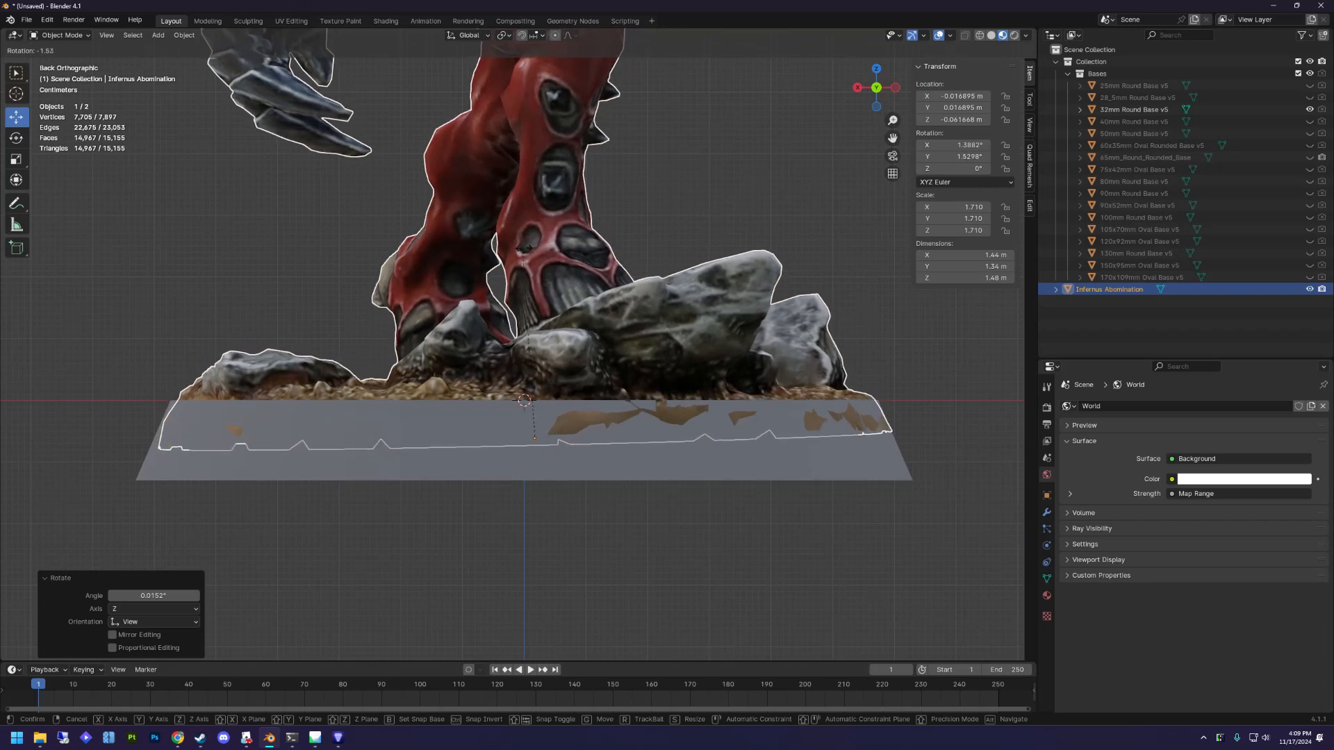
pyautogui.click(536, 396)
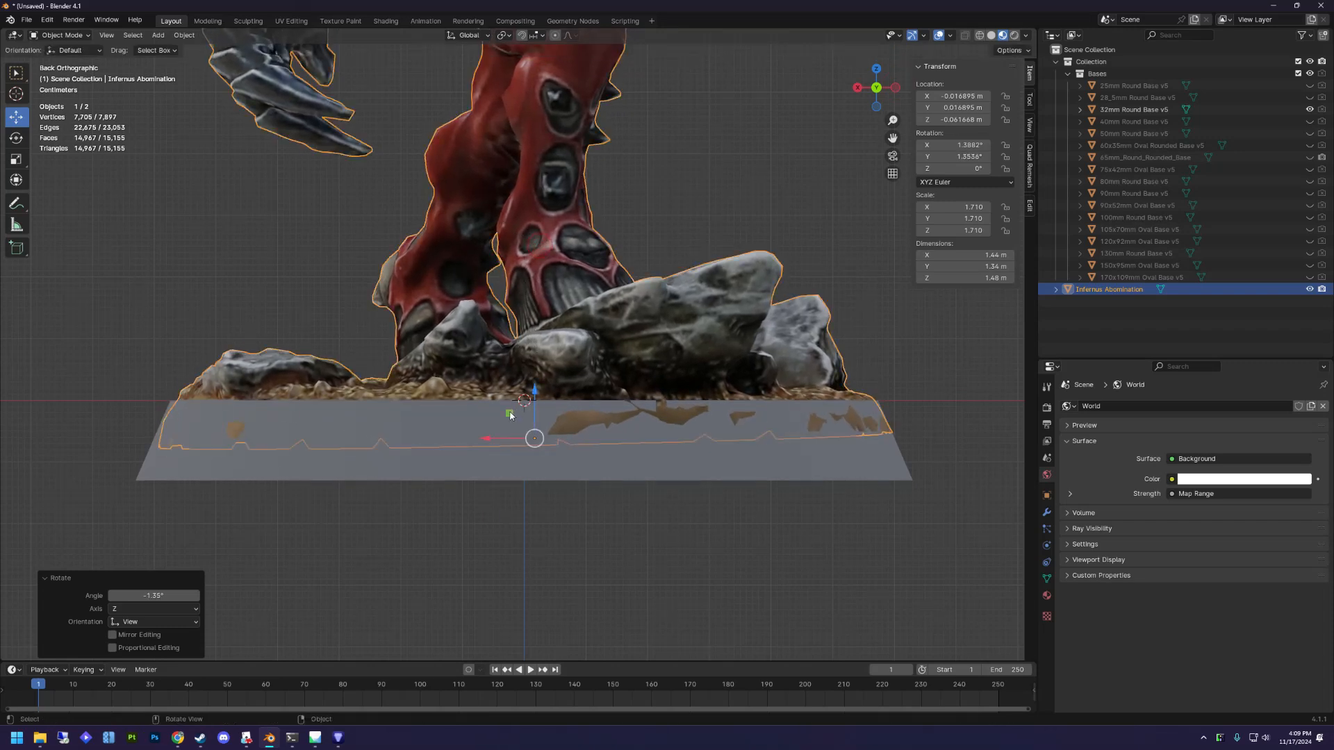
pyautogui.moveTo(509, 414); pyautogui.dragTo(509, 407)
pyautogui.press('r')
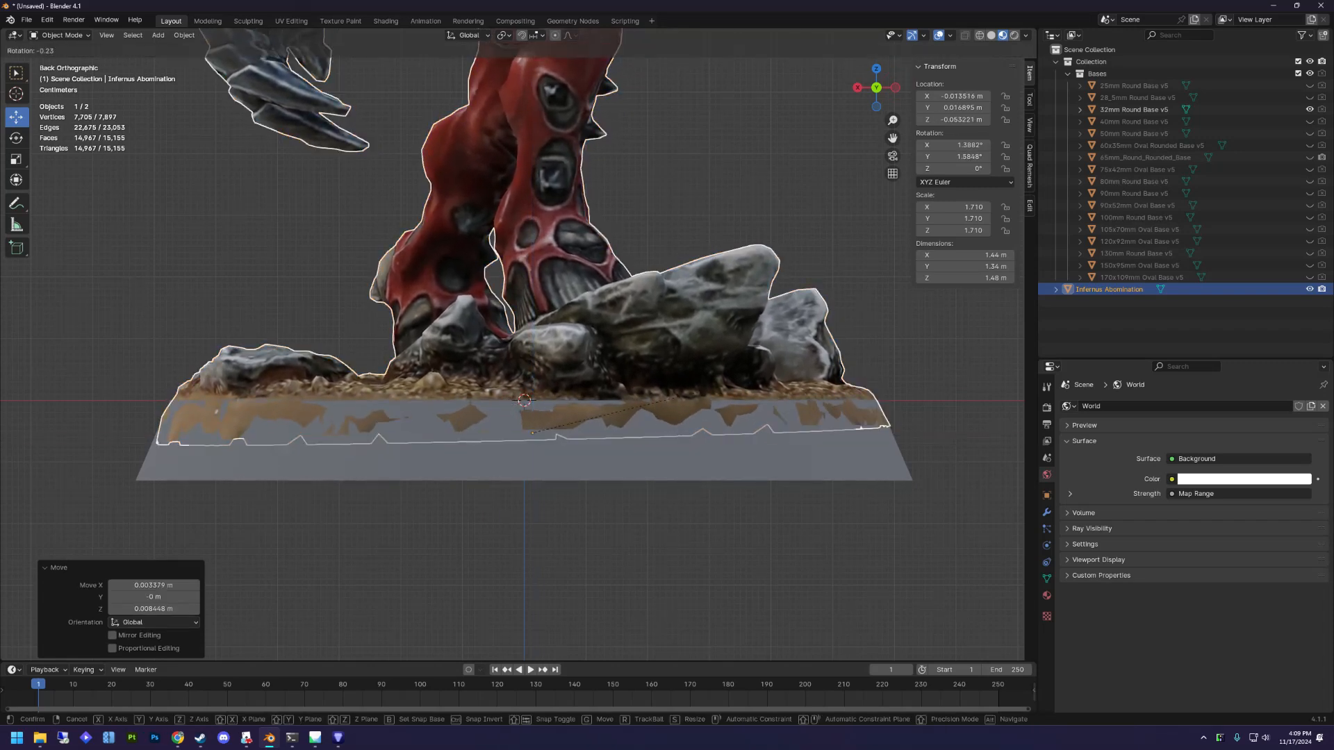
pyautogui.click(694, 420)
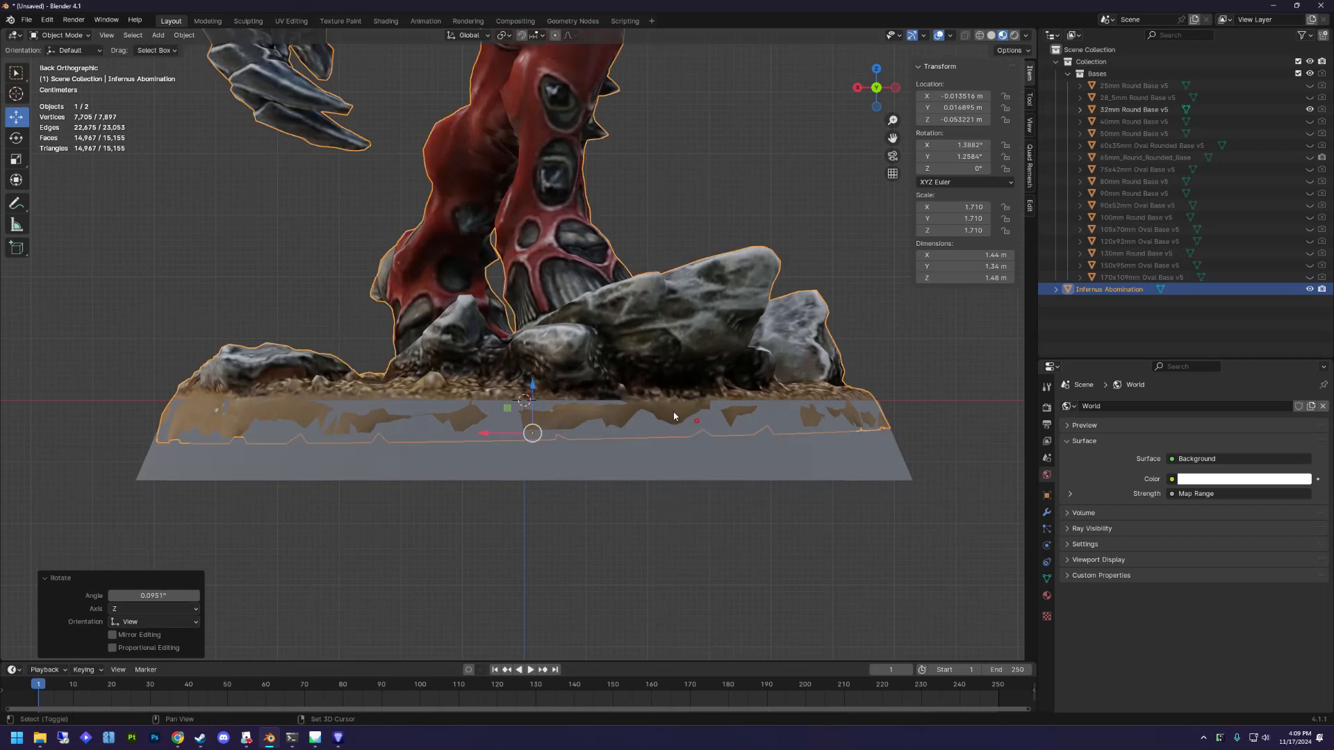
# Check the model's fit on the base from the right, front and back, and set its origin to the 3D cursor.
pyautogui.click(857, 88)
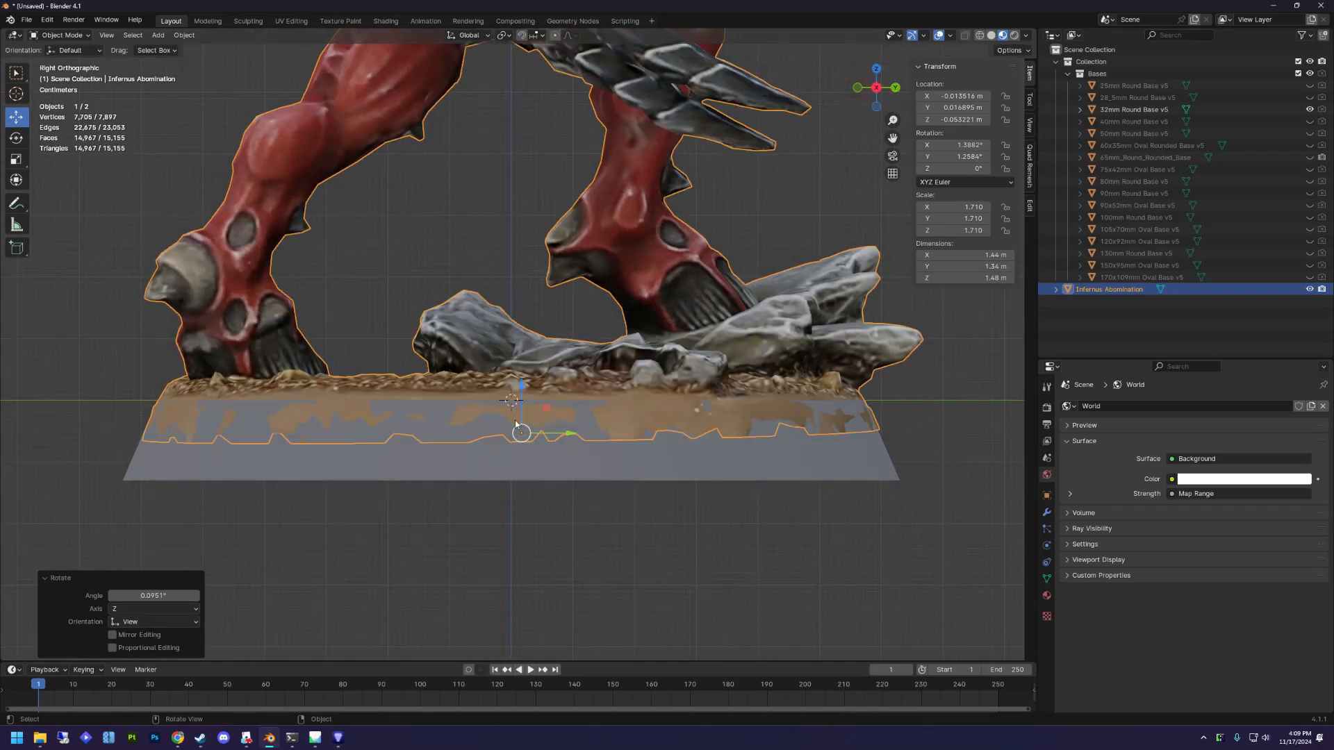
pyautogui.click(858, 89)
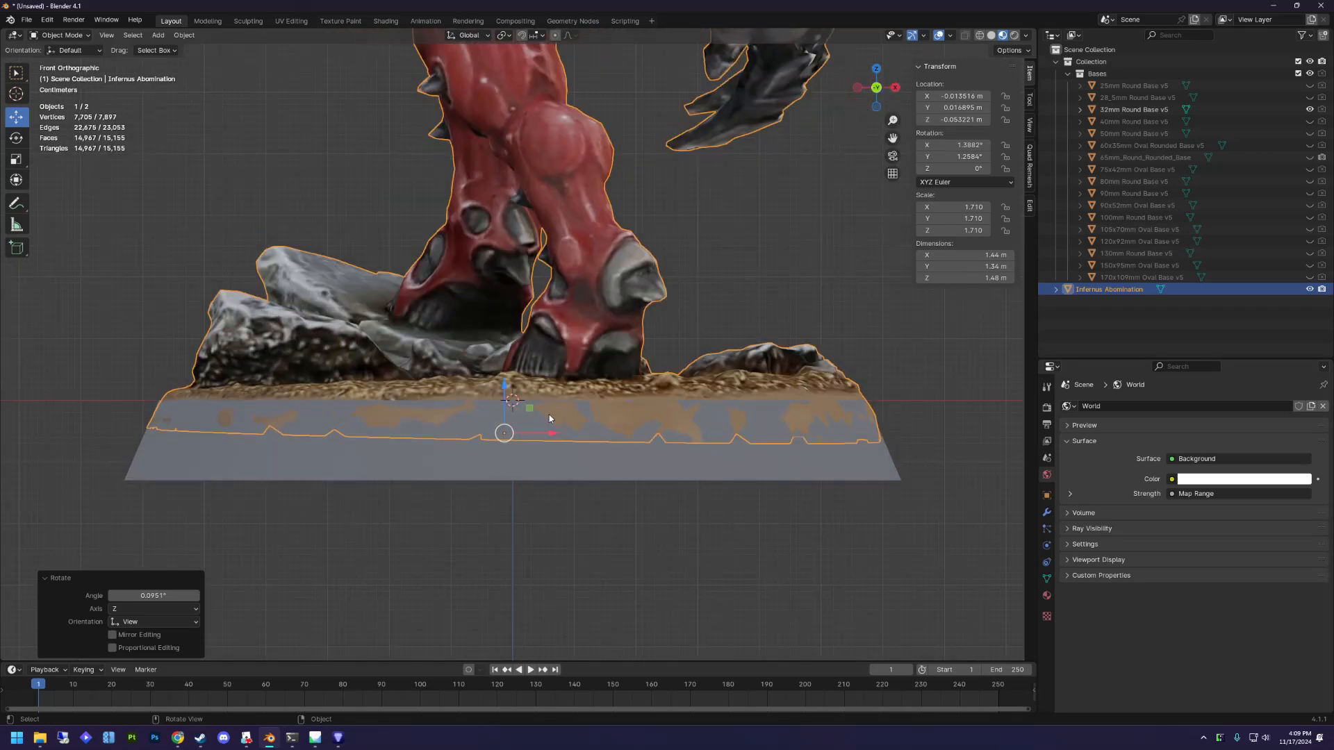
pyautogui.moveTo(615, 398); pyautogui.dragTo(497, 512, button='middle')
pyautogui.moveTo(242, 483); pyautogui.dragTo(837, 168, button='middle')
pyautogui.click(862, 91)
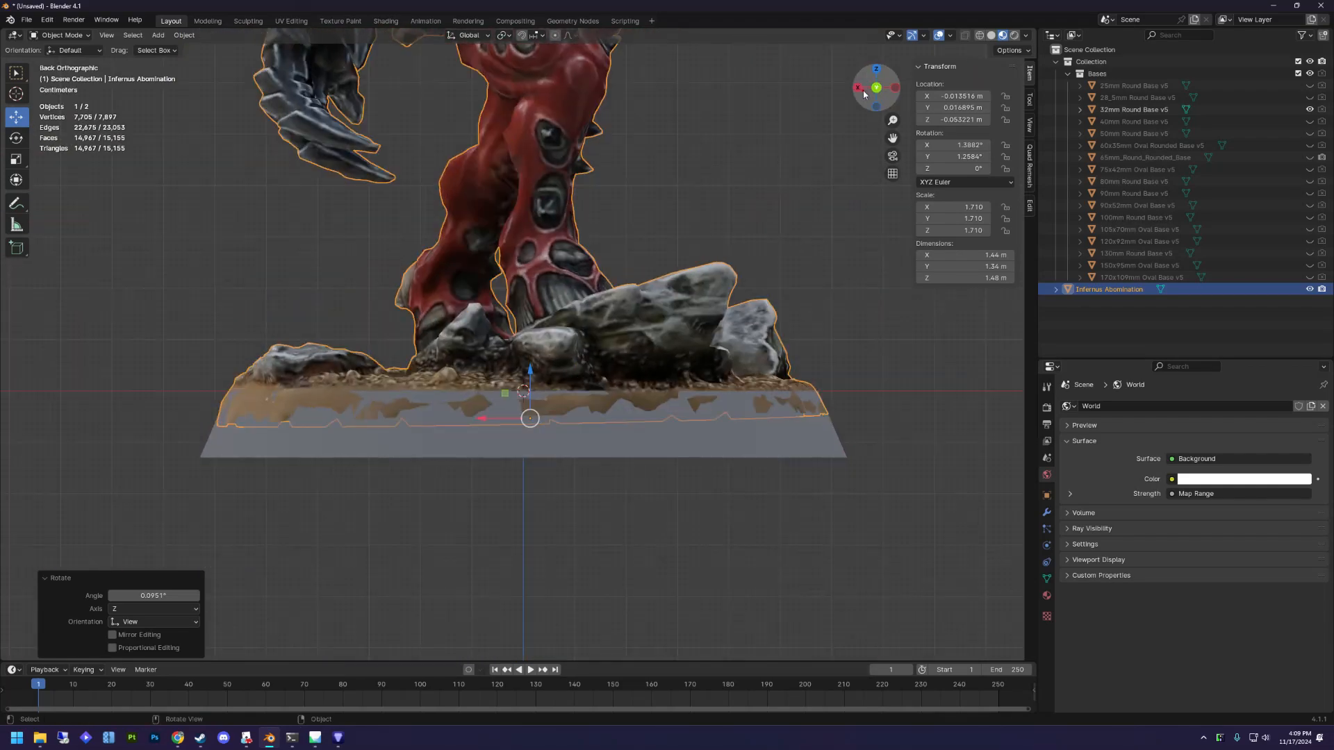
pyautogui.rightClick(546, 338)
pyautogui.moveTo(544, 336)
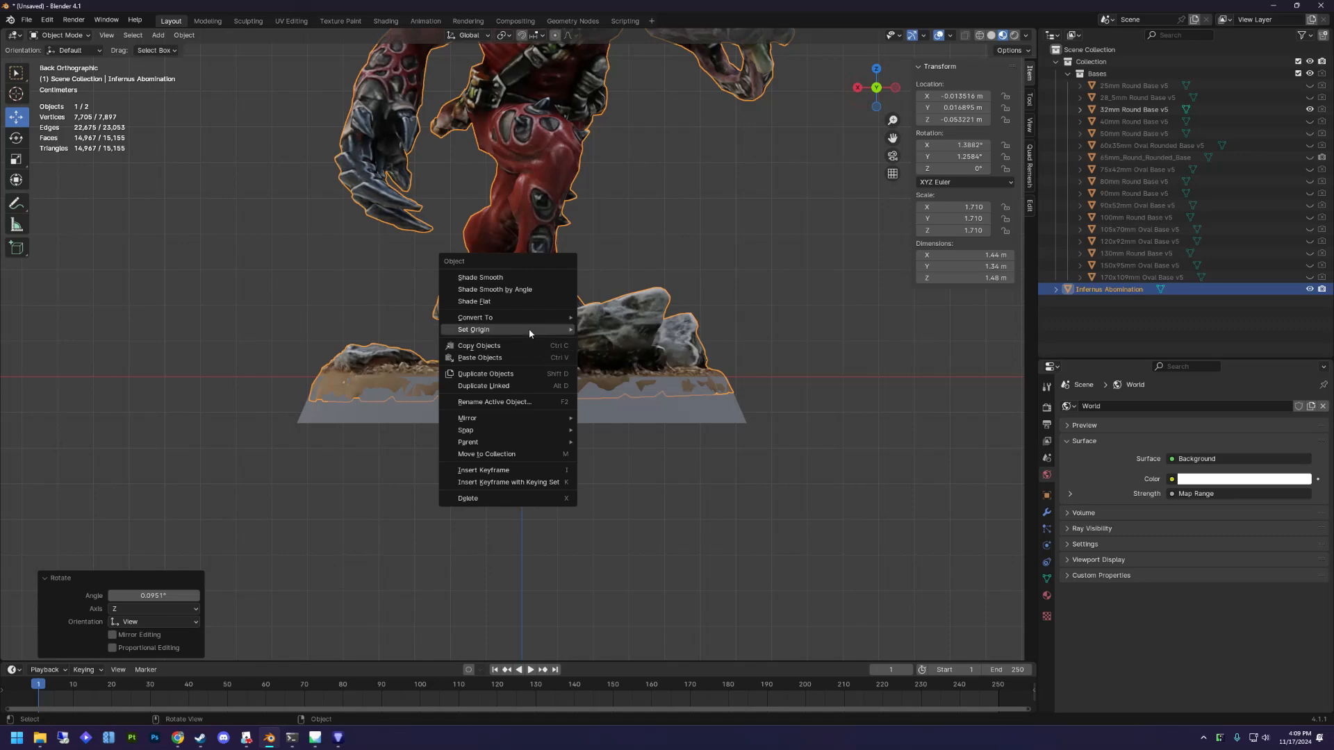
pyautogui.click(620, 358)
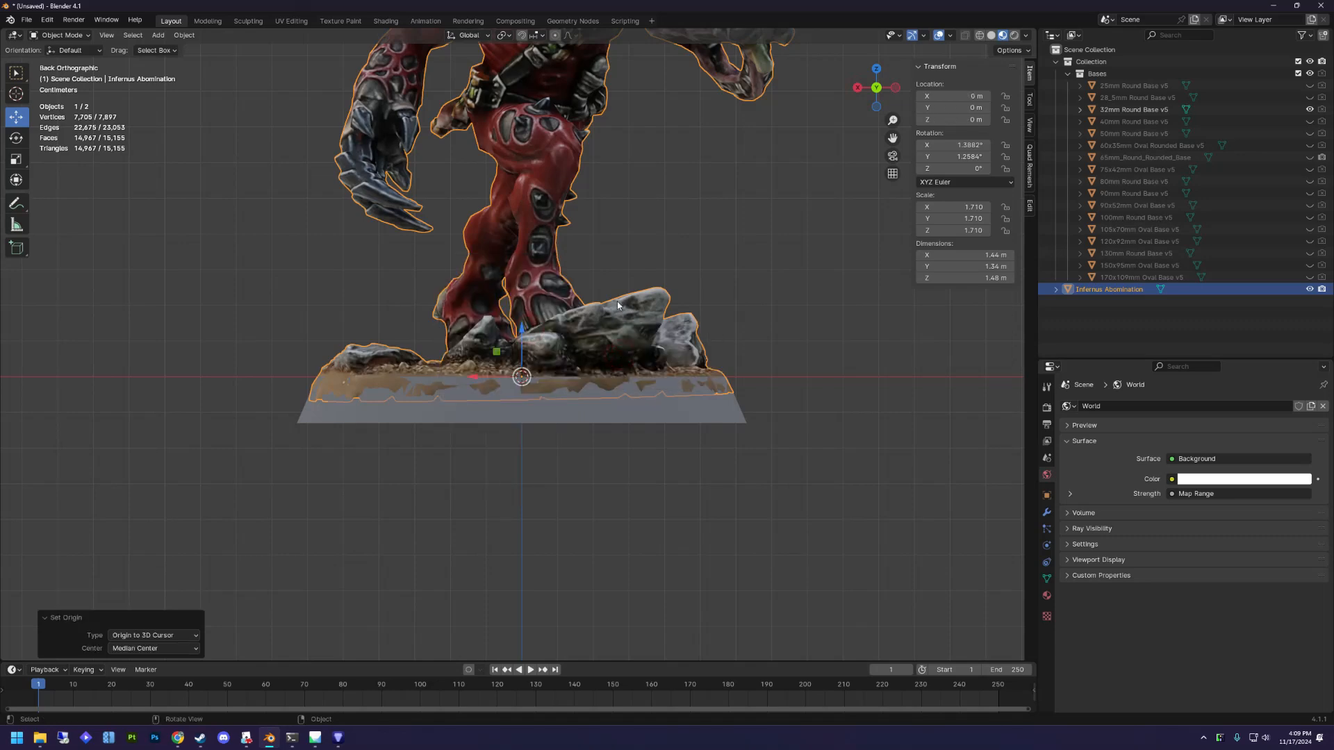
# Rotate the model around Z to about -33.15°, checking its facing on the base from several views.
pyautogui.moveTo(616, 301); pyautogui.dragTo(488, 271, button='middle')
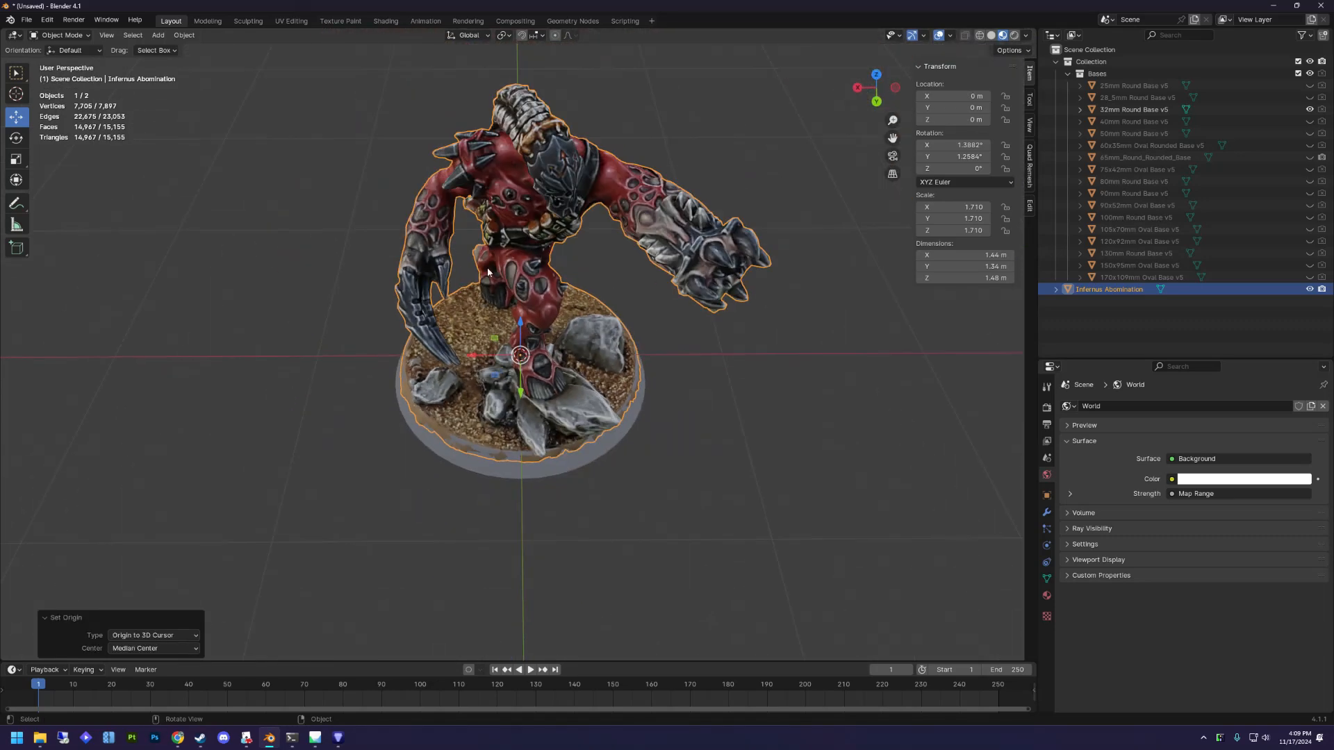
pyautogui.click(15, 139)
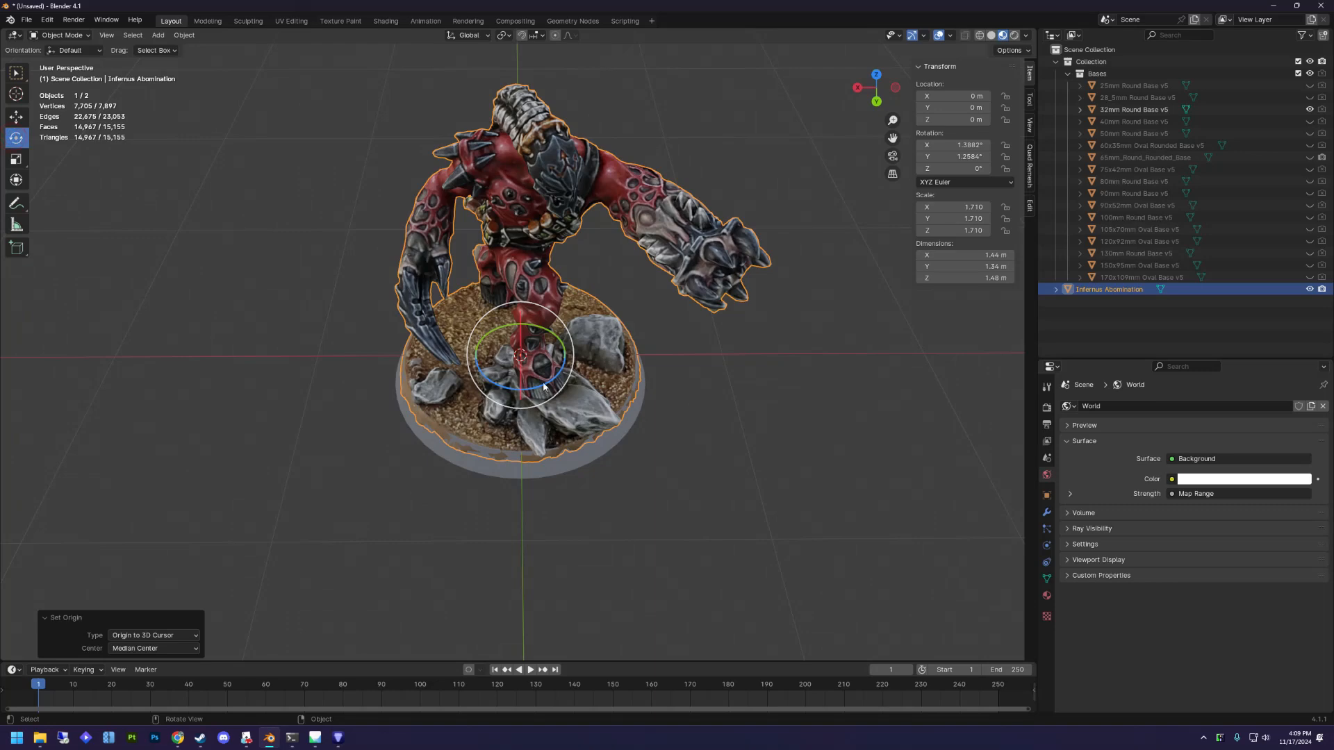
pyautogui.moveTo(546, 390); pyautogui.dragTo(516, 382)
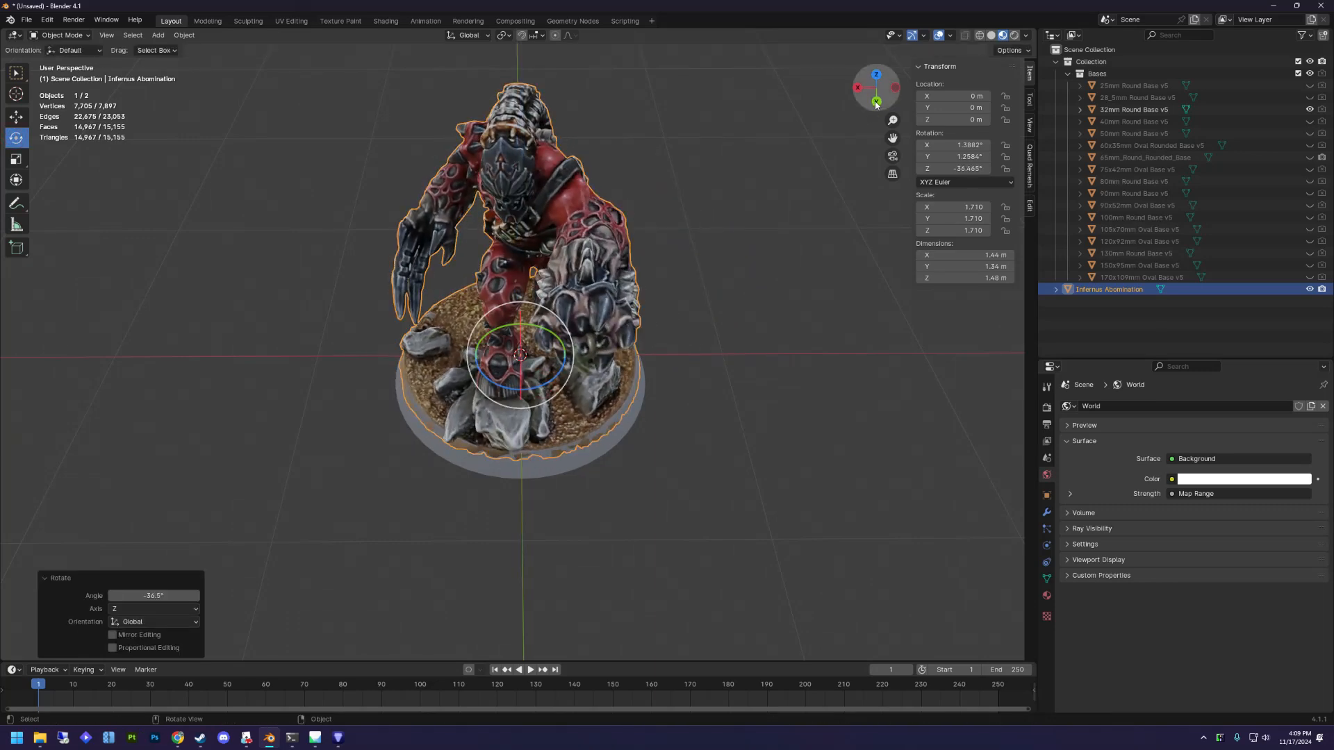
pyautogui.click(876, 103)
pyautogui.moveTo(878, 90); pyautogui.dragTo(856, 118)
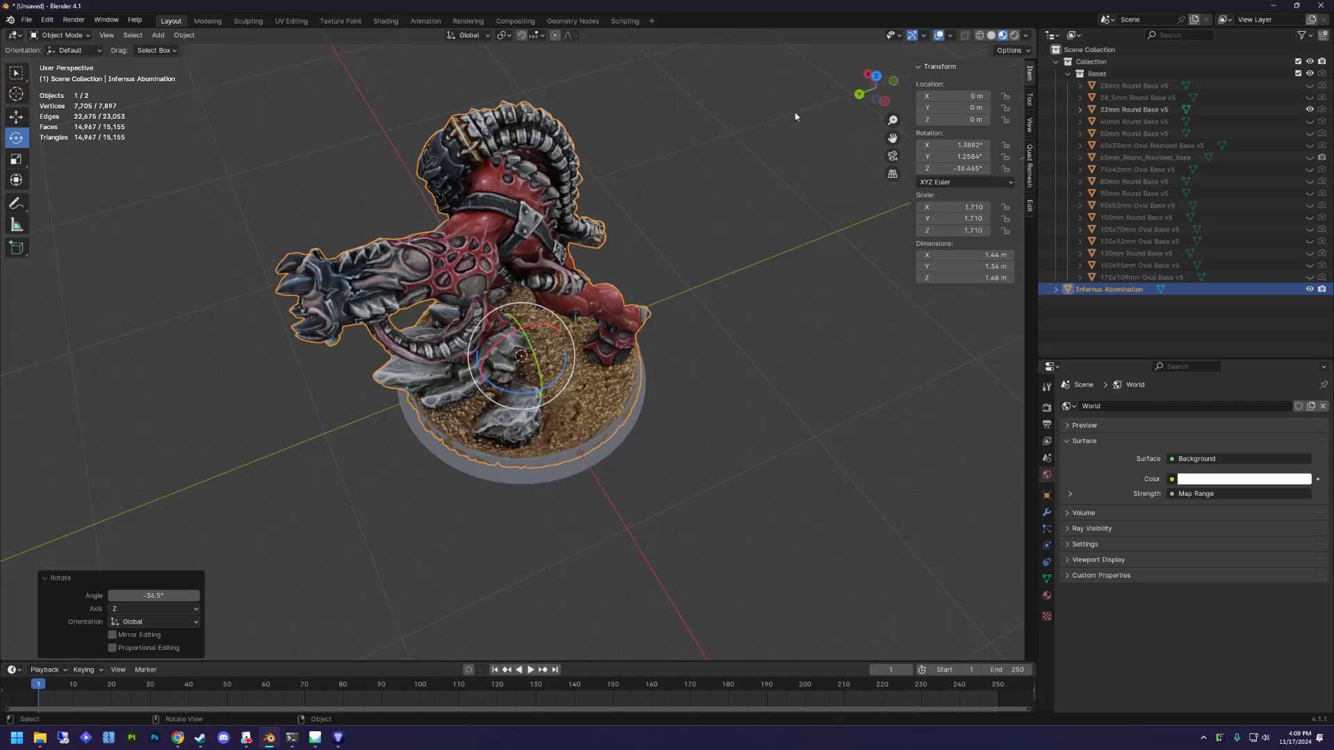
pyautogui.click(860, 96)
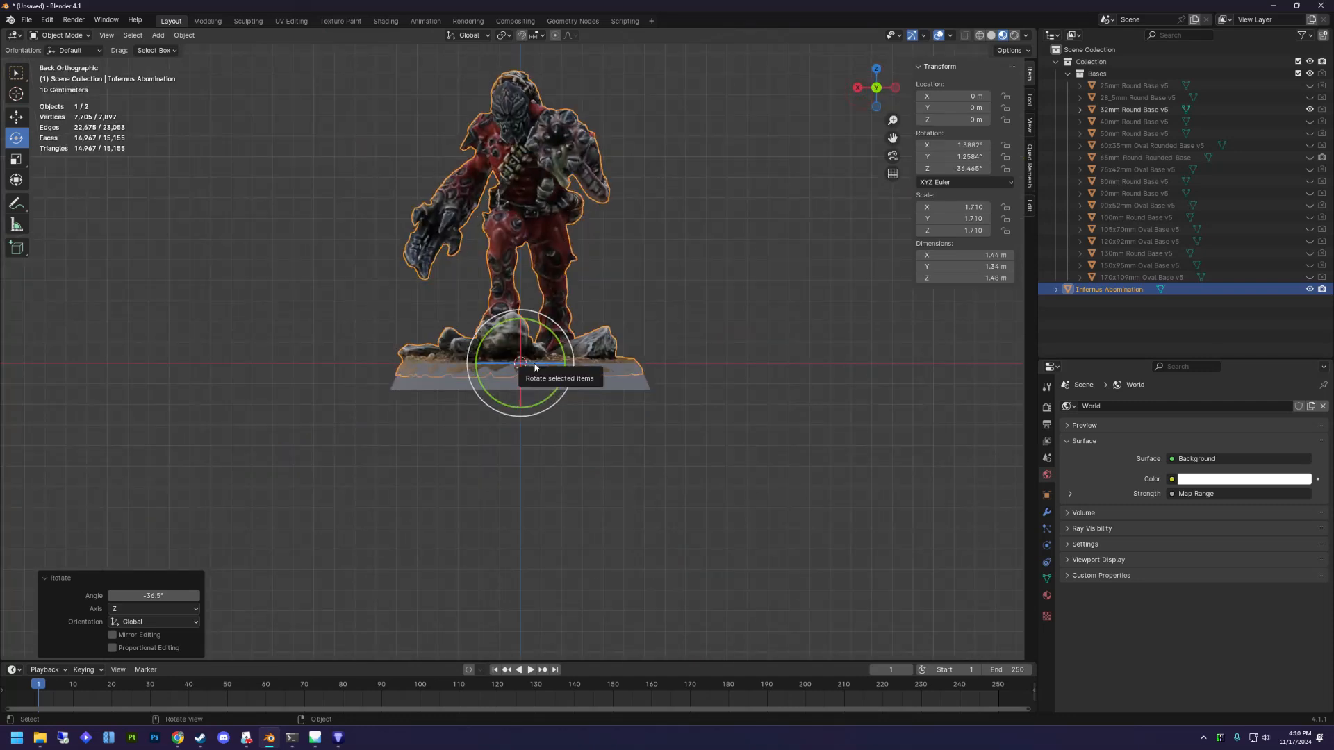
pyautogui.moveTo(535, 367); pyautogui.dragTo(531, 364)
pyautogui.moveTo(611, 313); pyautogui.dragTo(606, 373, button='middle')
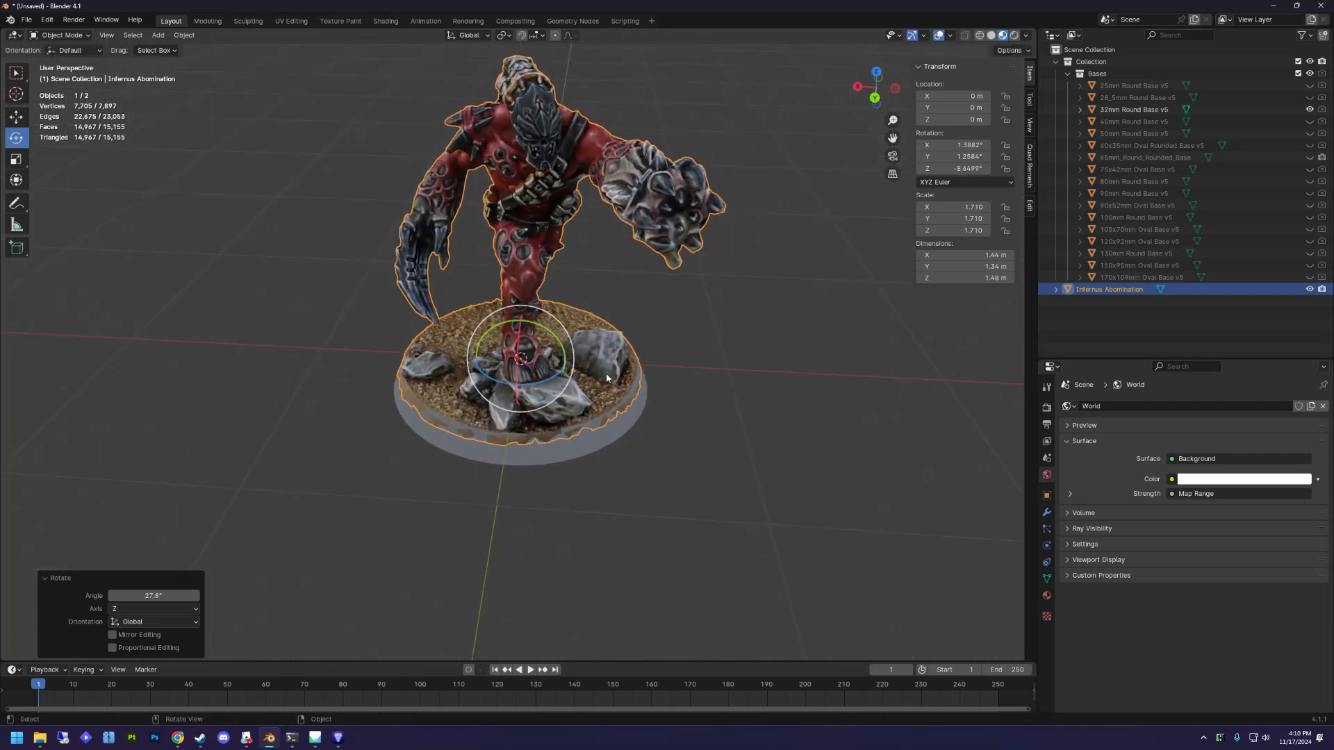
pyautogui.moveTo(541, 382); pyautogui.dragTo(524, 385)
pyautogui.hotkey('ctrl', 'z')
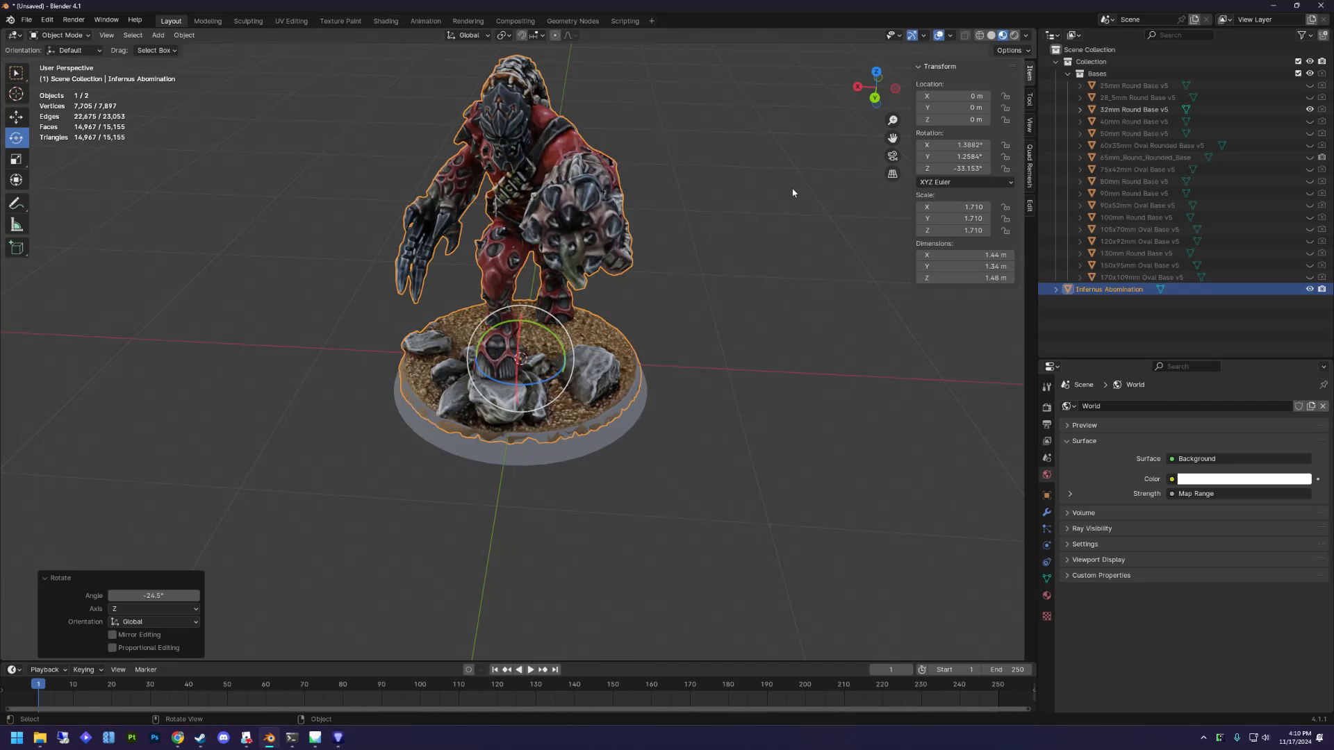
# In the back view, nudge the model to about -0.005 m in X and keep its Z location at 0 m.
pyautogui.click(874, 98)
pyautogui.scroll(5, 679, 320)
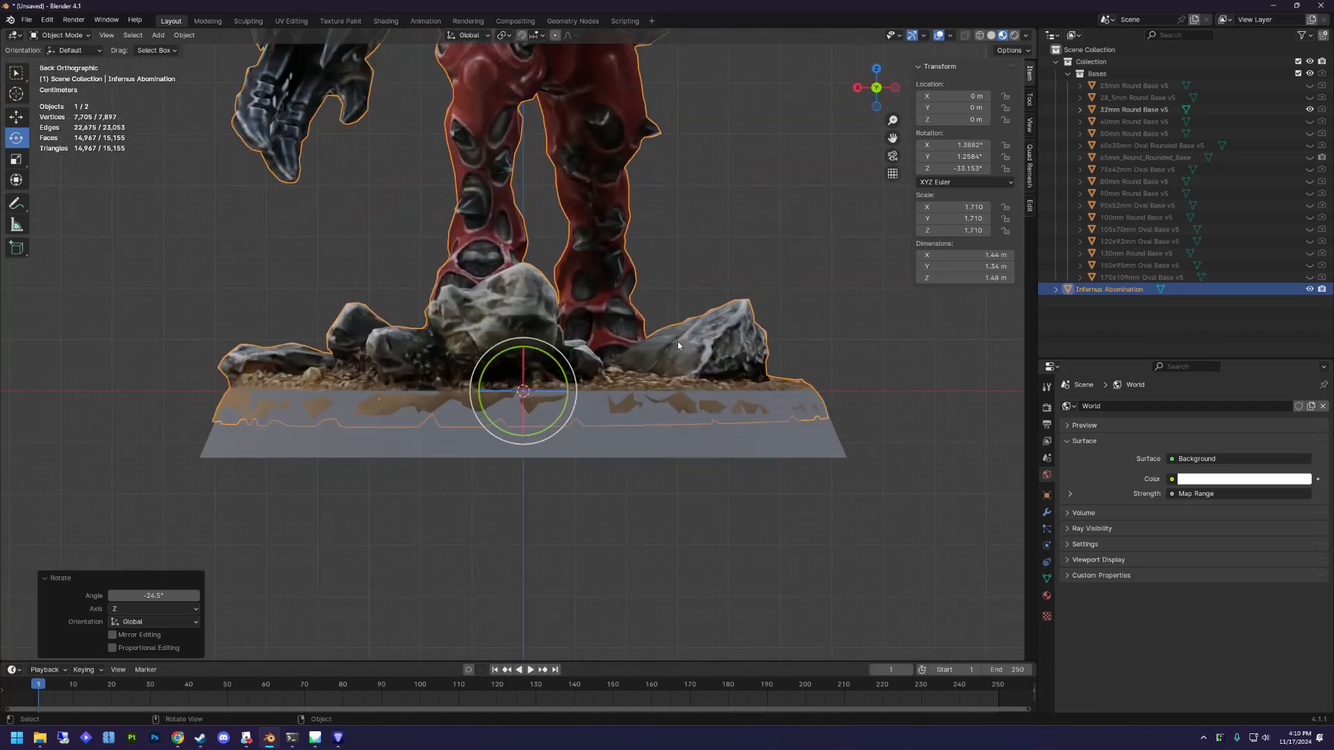
pyautogui.click(12, 111)
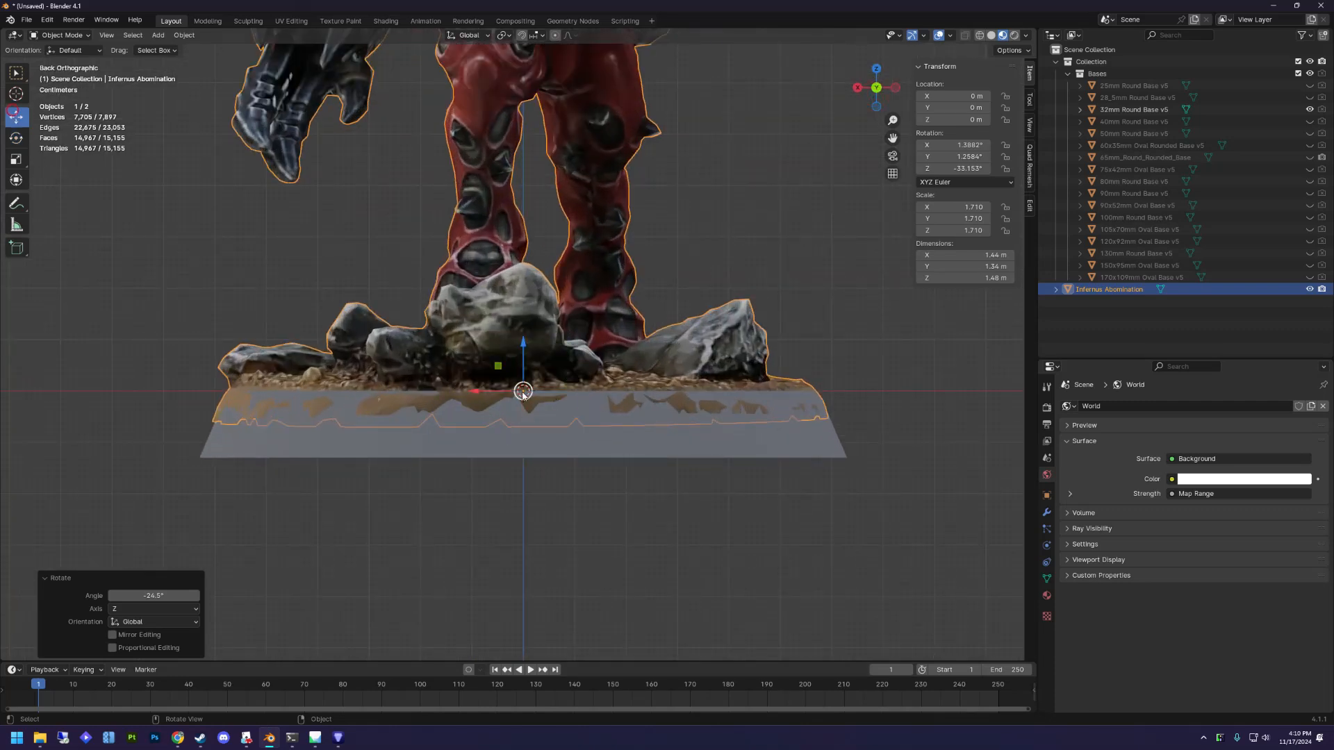
pyautogui.press('g')
pyautogui.press('z')
pyautogui.click(473, 393)
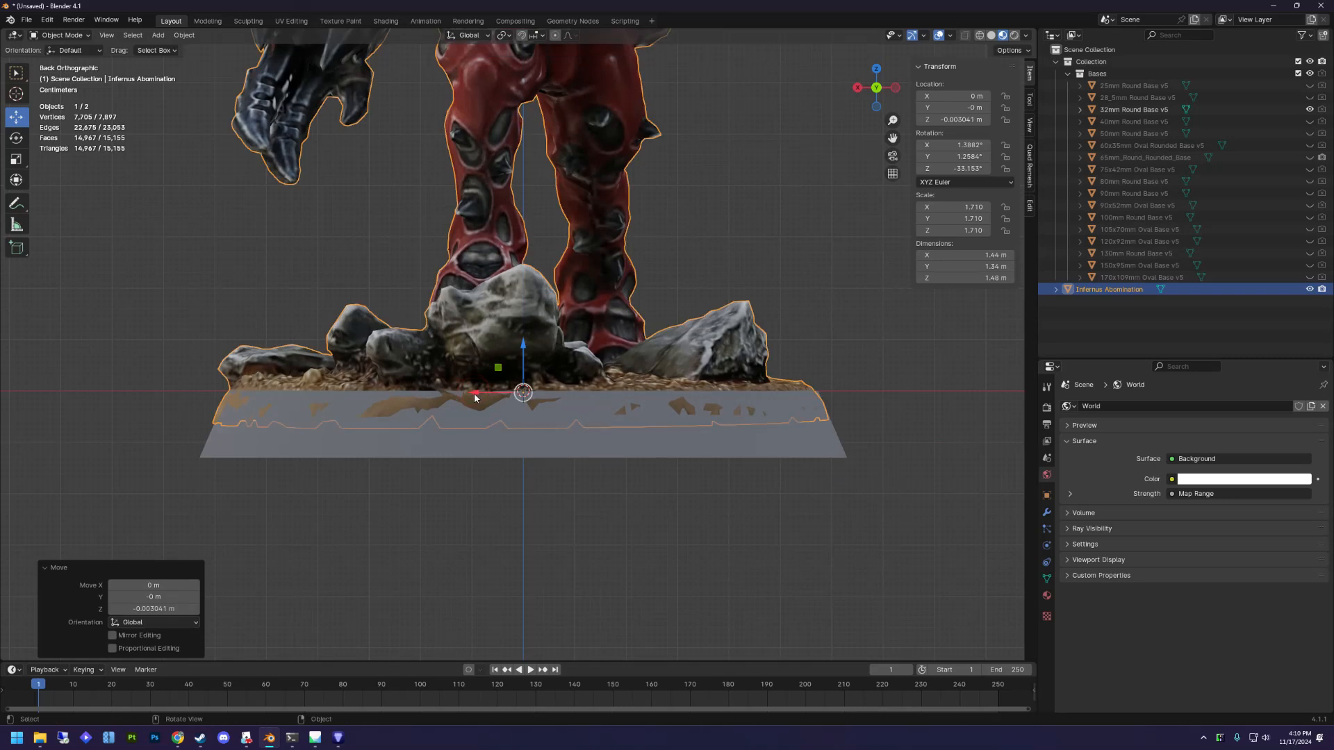
pyautogui.moveTo(474, 393); pyautogui.dragTo(475, 395)
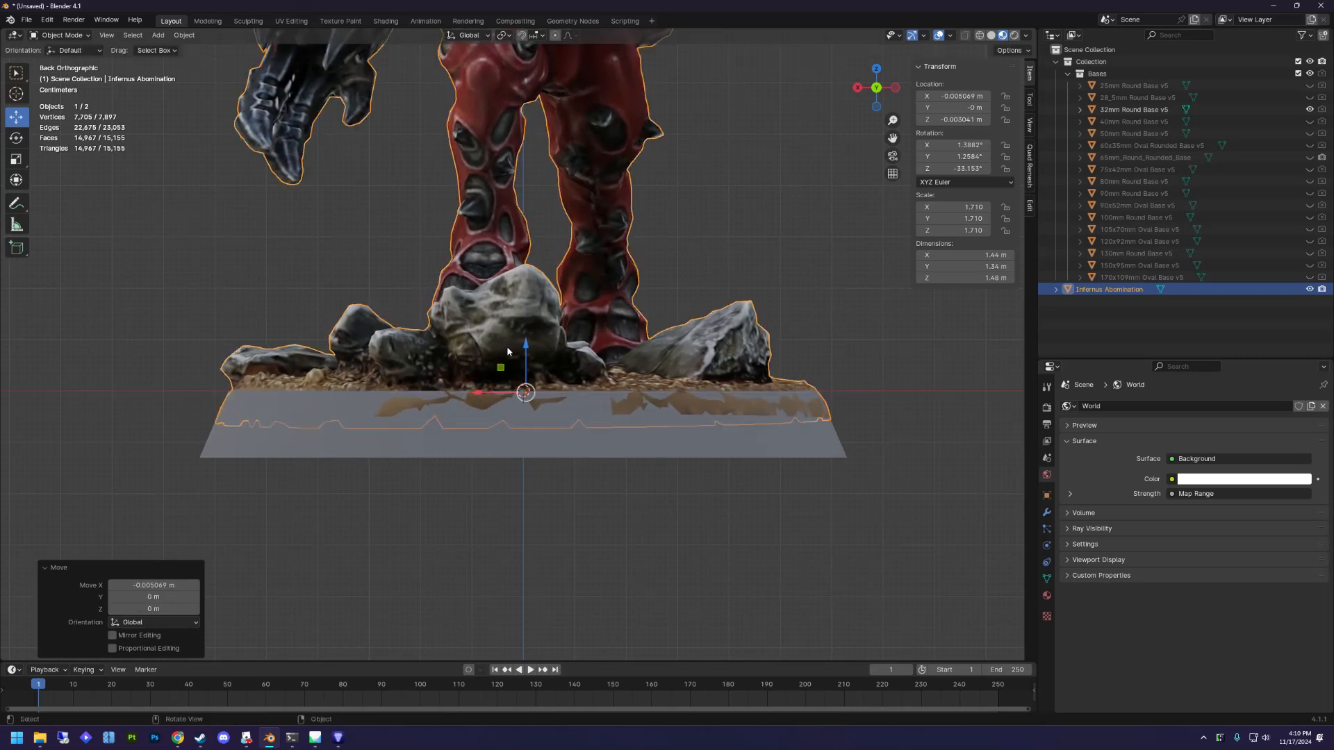
pyautogui.moveTo(526, 346); pyautogui.dragTo(528, 342)
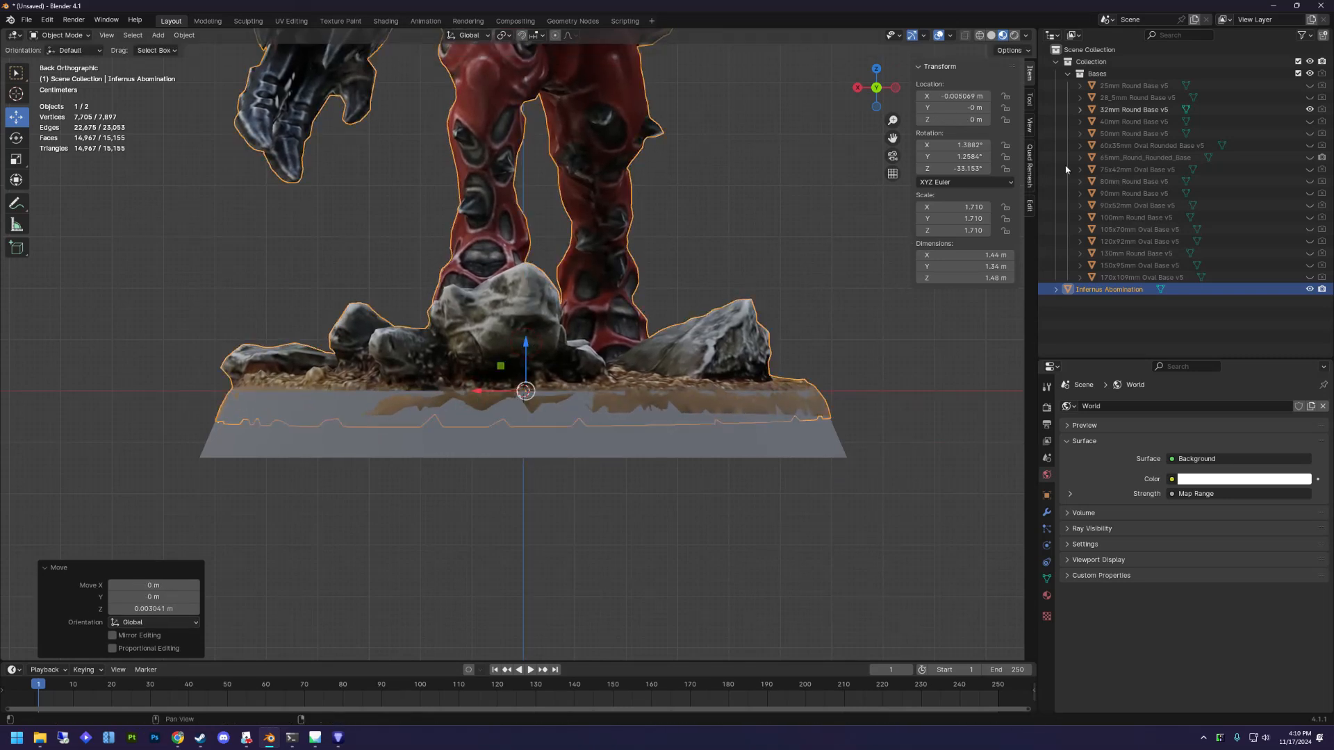
# Hide the 32mm Round Base and set the model's origin to the 3D cursor.
pyautogui.click(1309, 110)
pyautogui.rightClick(507, 328)
pyautogui.moveTo(507, 327)
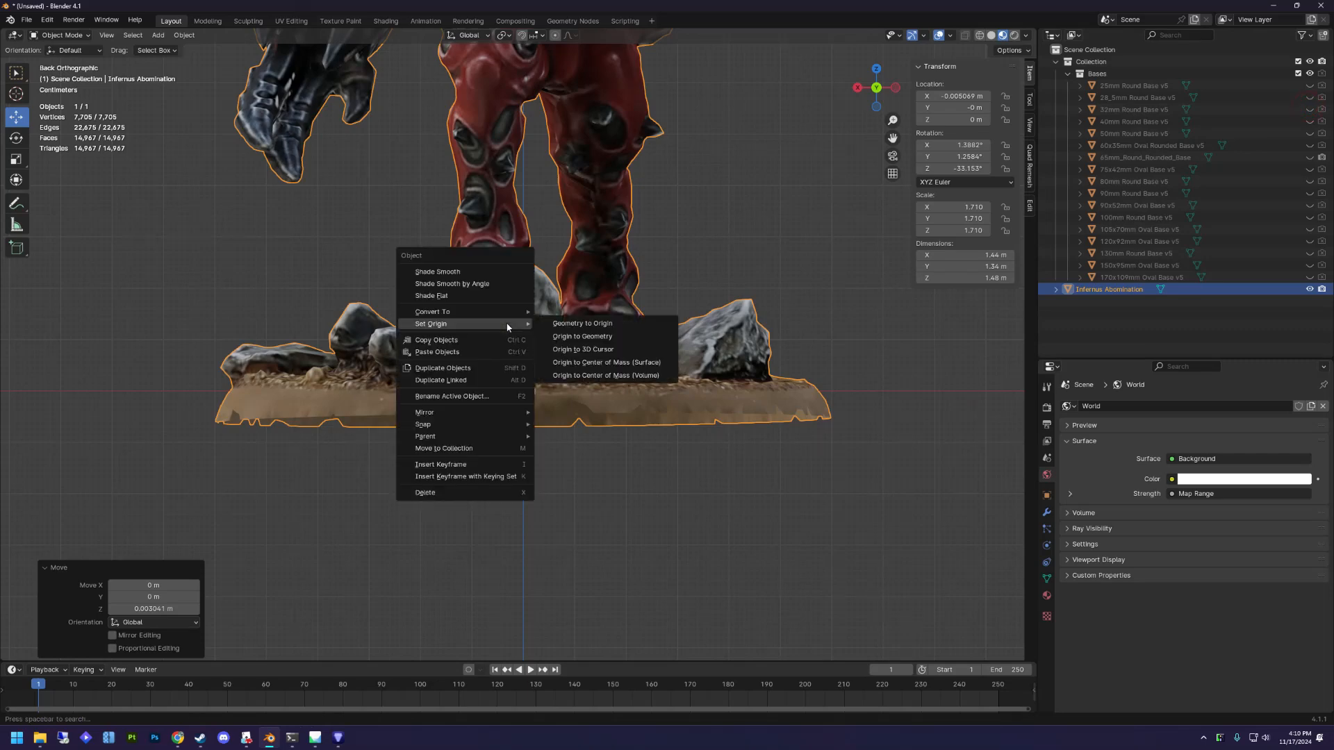
pyautogui.click(586, 349)
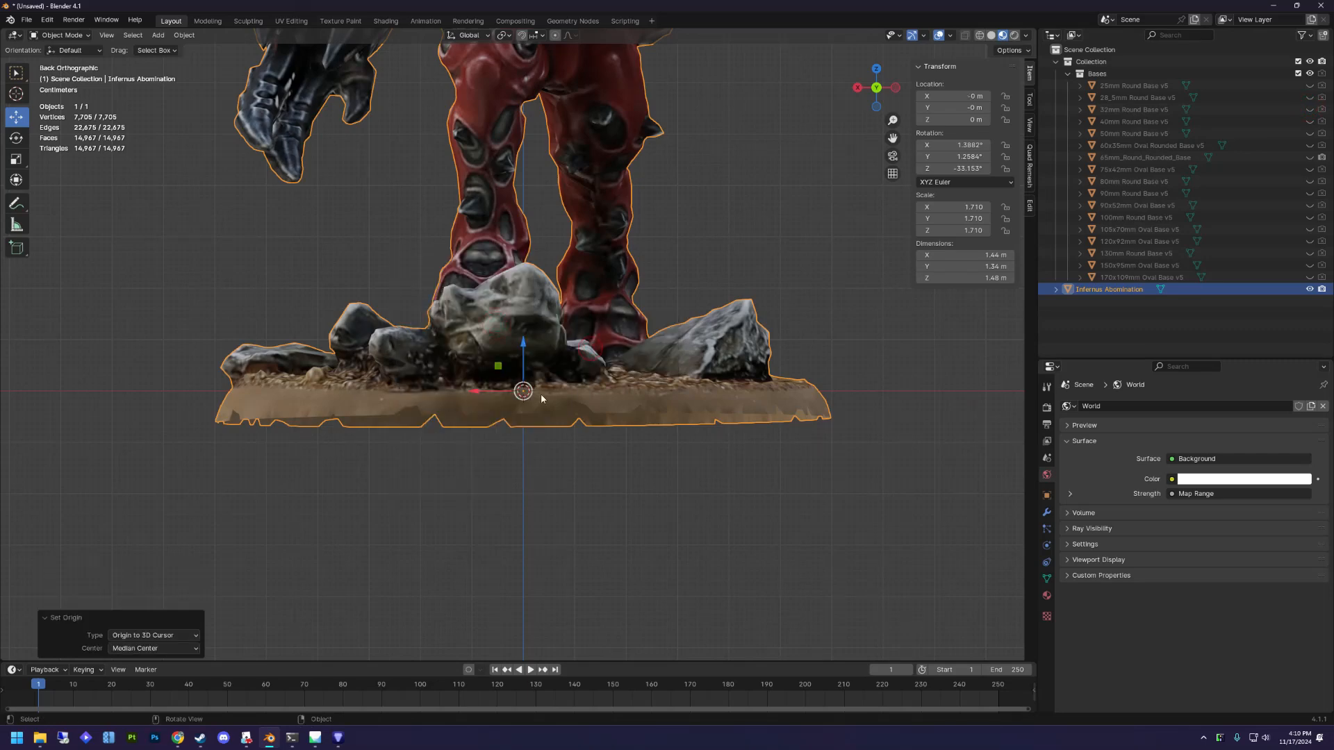
# Switch the model to Edit Mode and turn off the display of its face normals.
pyautogui.click(523, 282)
pyautogui.click(80, 35)
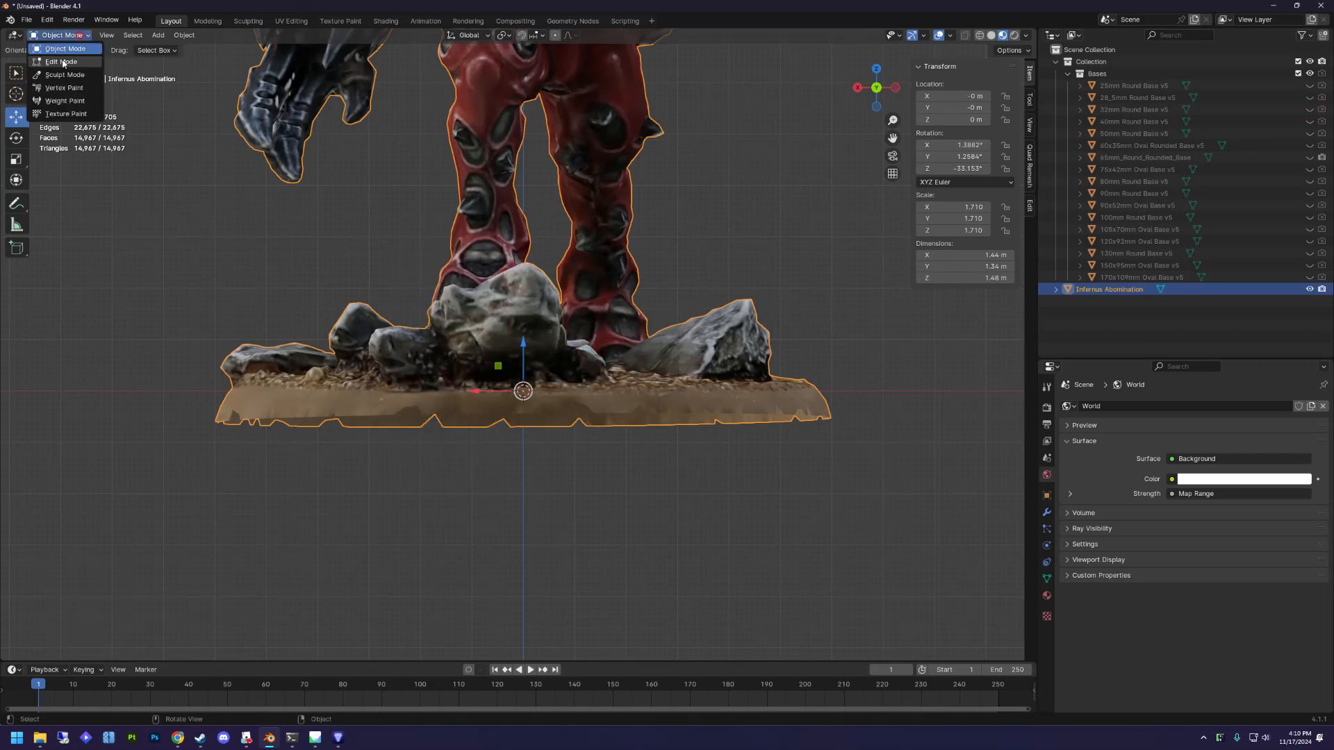
pyautogui.click(60, 62)
pyautogui.scroll(4, 528, 292)
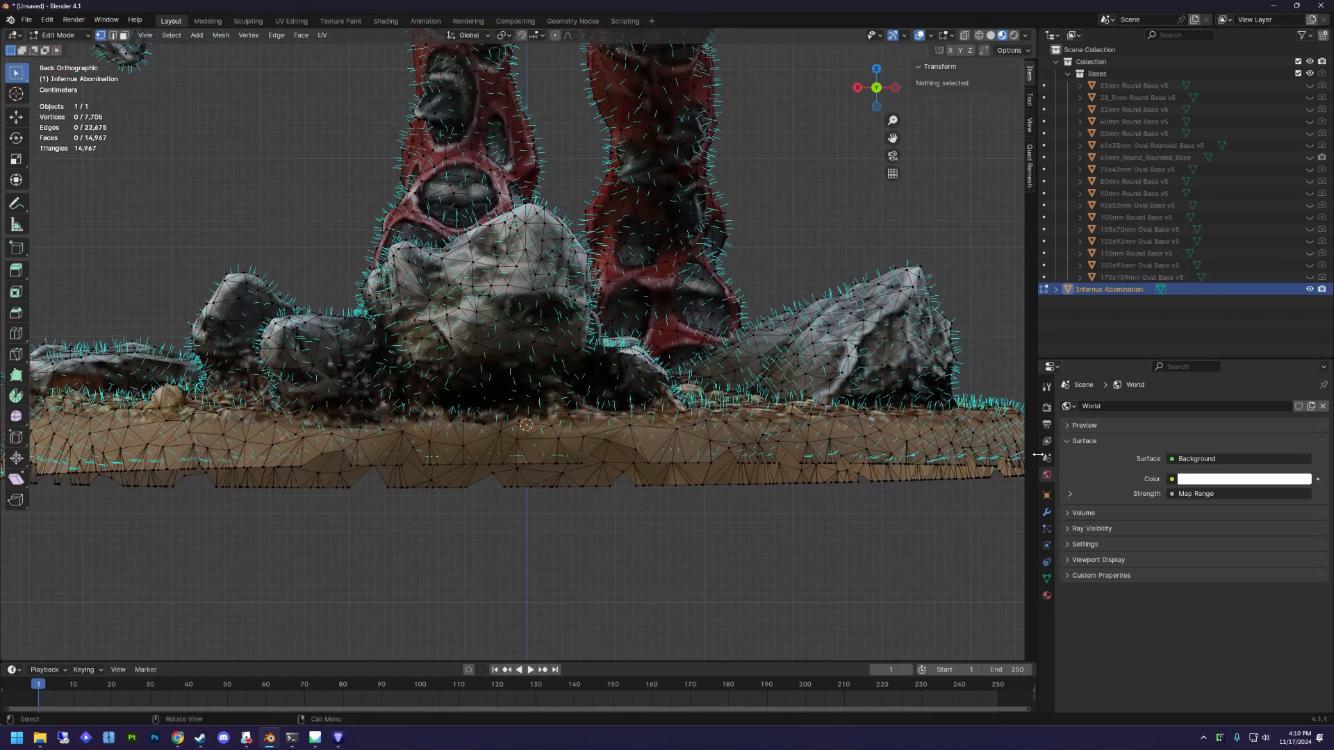
pyautogui.keyDown('shift'); pyautogui.moveTo(575, 446); pyautogui.dragTo(655, 400, button='middle'); pyautogui.keyUp('shift')
pyautogui.moveTo(377, 379); pyautogui.dragTo(585, 370, button='middle')
pyautogui.moveTo(693, 355); pyautogui.dragTo(656, 300, button='middle')
pyautogui.moveTo(549, 420); pyautogui.dragTo(867, 195, button='middle')
pyautogui.click(952, 35)
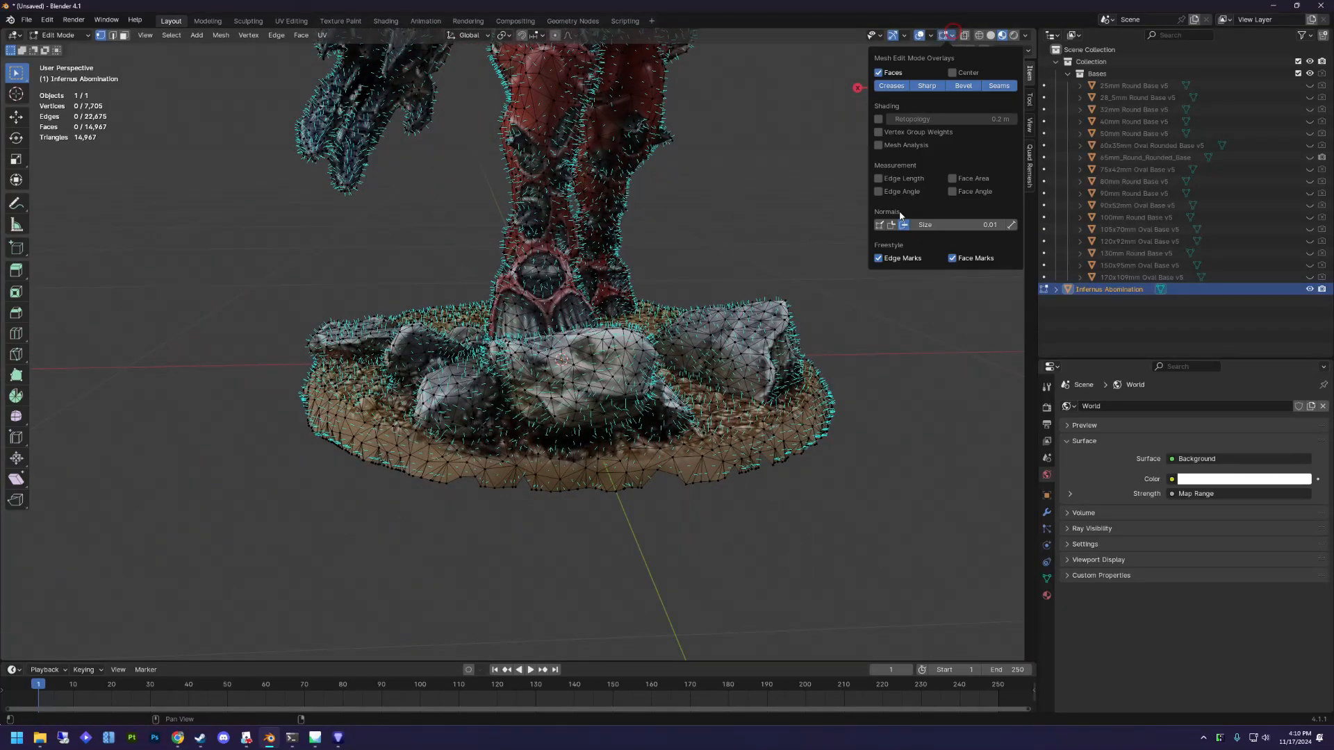
pyautogui.click(905, 225)
pyautogui.click(950, 35)
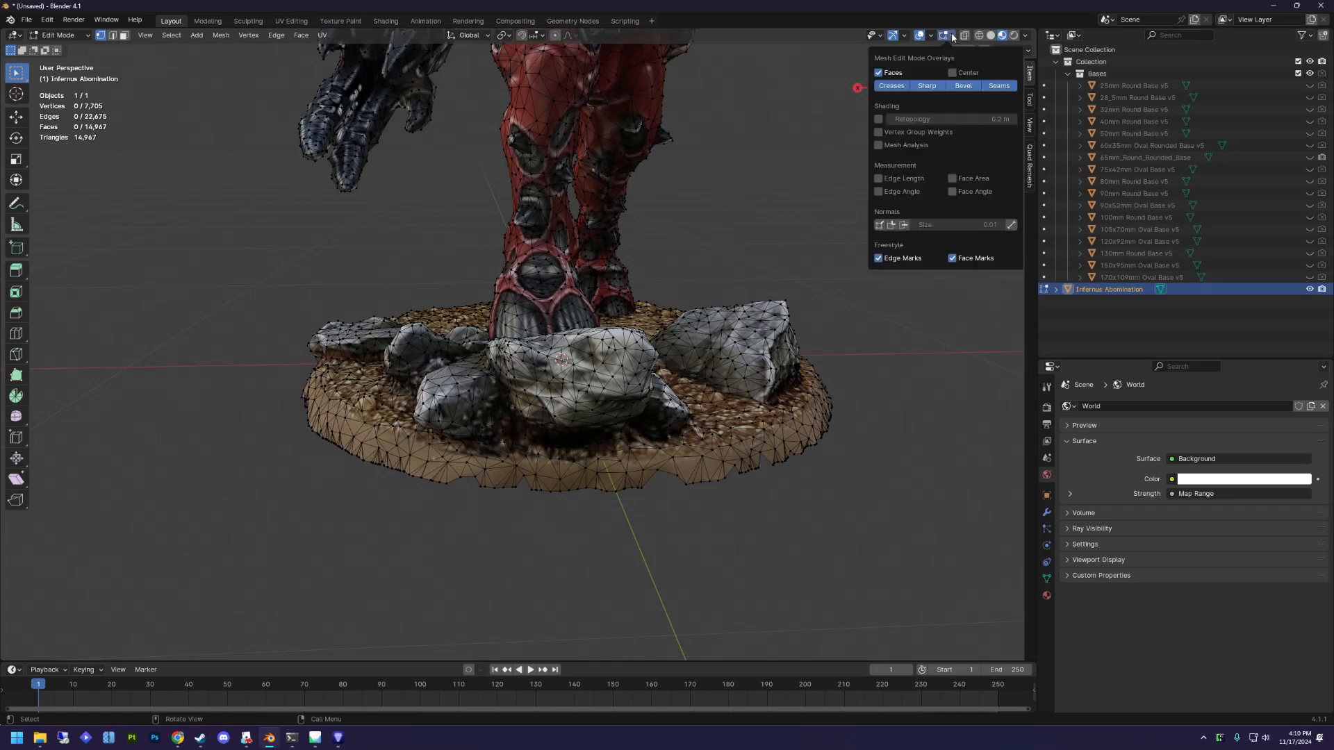
# Select the whole mesh and bisect it in the back view with a horizontal cut across the sculpted ground at about the origin's height.
pyautogui.moveTo(647, 390); pyautogui.dragTo(611, 382, button='middle')
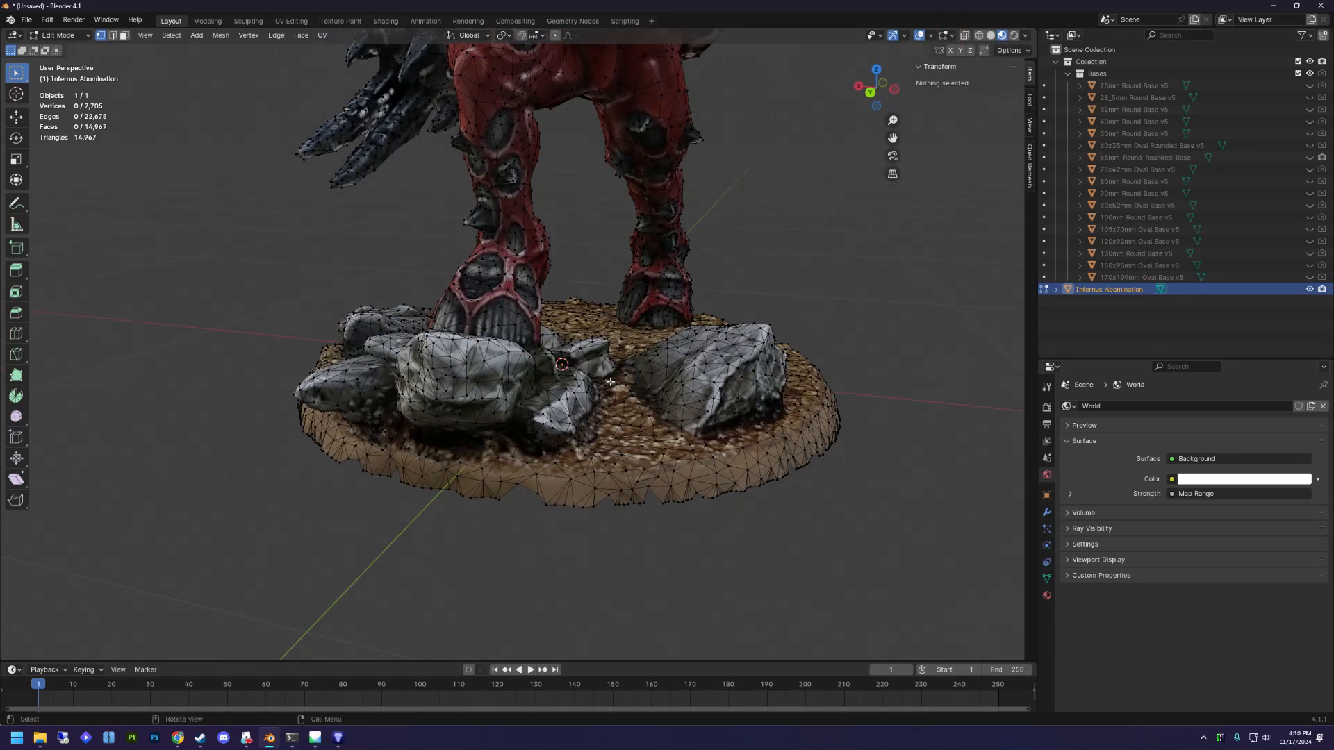
pyautogui.scroll(-3, 869, 319)
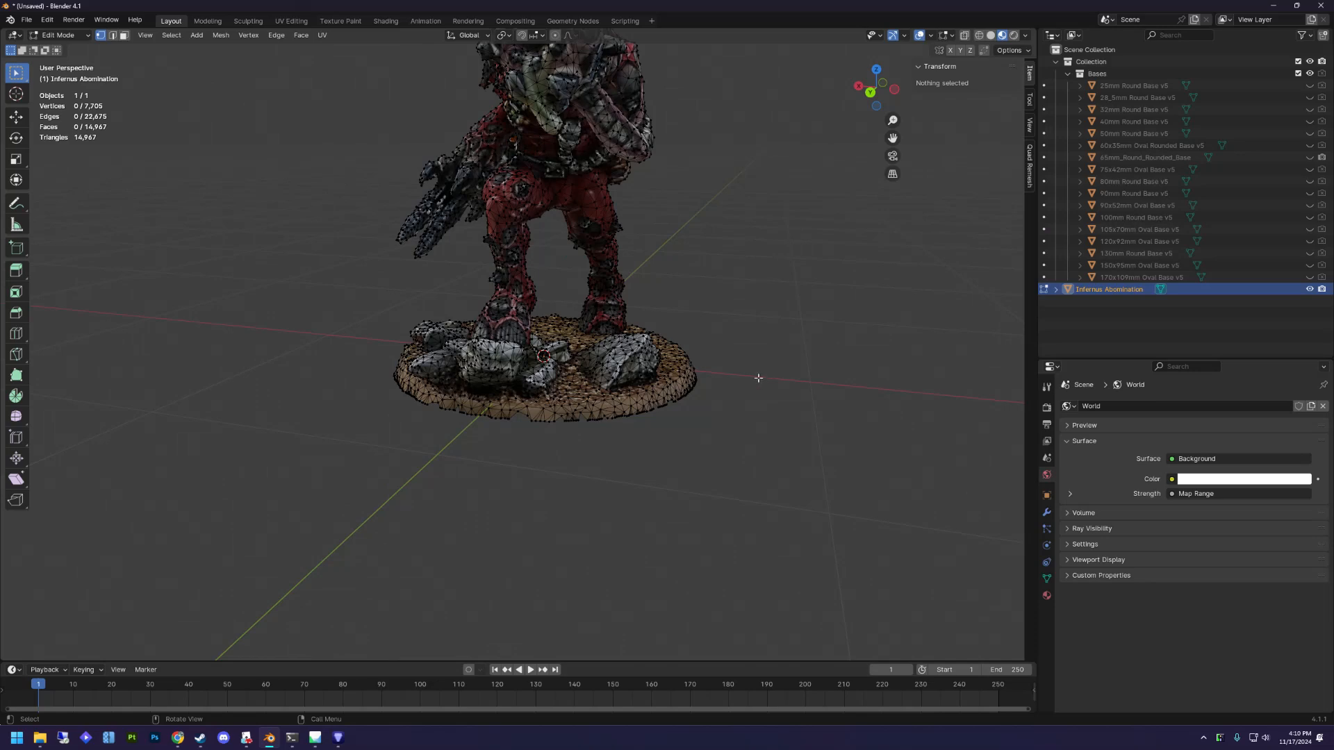
pyautogui.moveTo(402, 409); pyautogui.dragTo(275, 354, button='middle')
pyautogui.moveTo(755, 381); pyautogui.dragTo(733, 393, button='middle')
pyautogui.scroll(2, 732, 393)
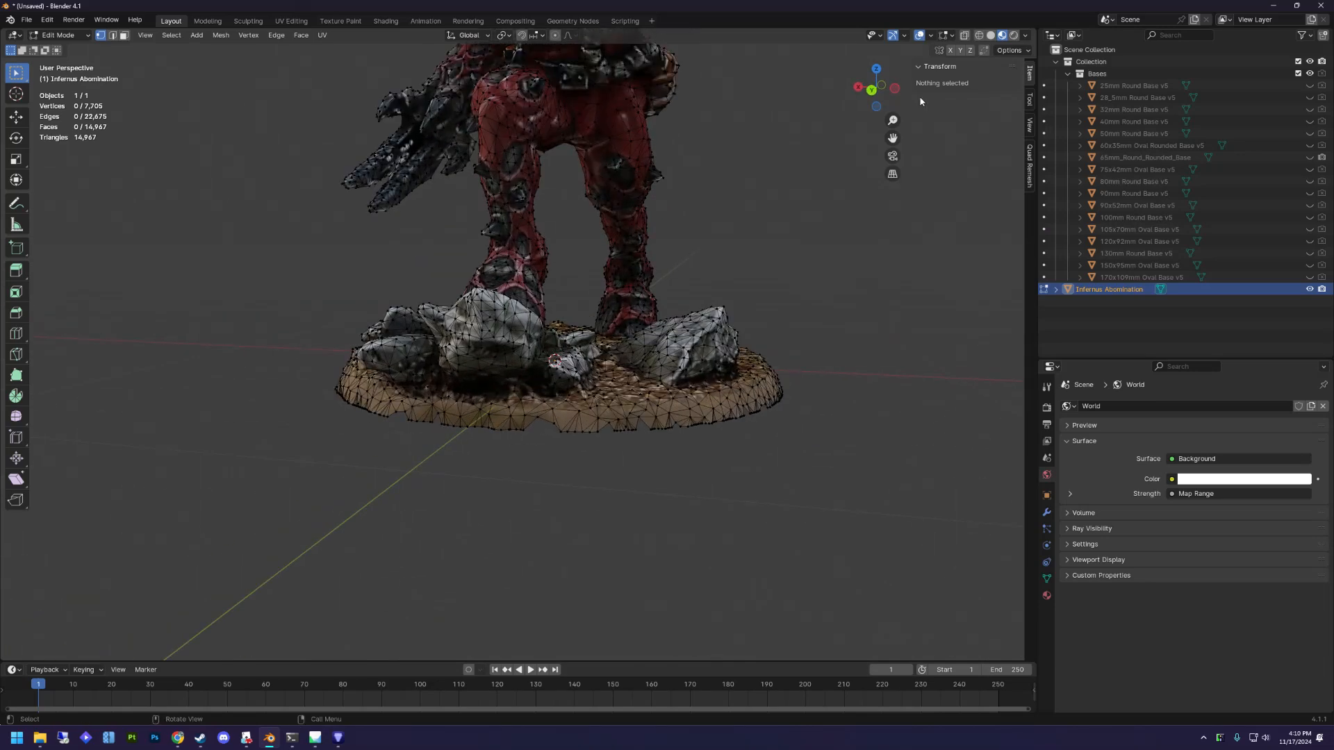
pyautogui.click(874, 89)
pyautogui.scroll(2, 686, 337)
pyautogui.scroll(3, 686, 336)
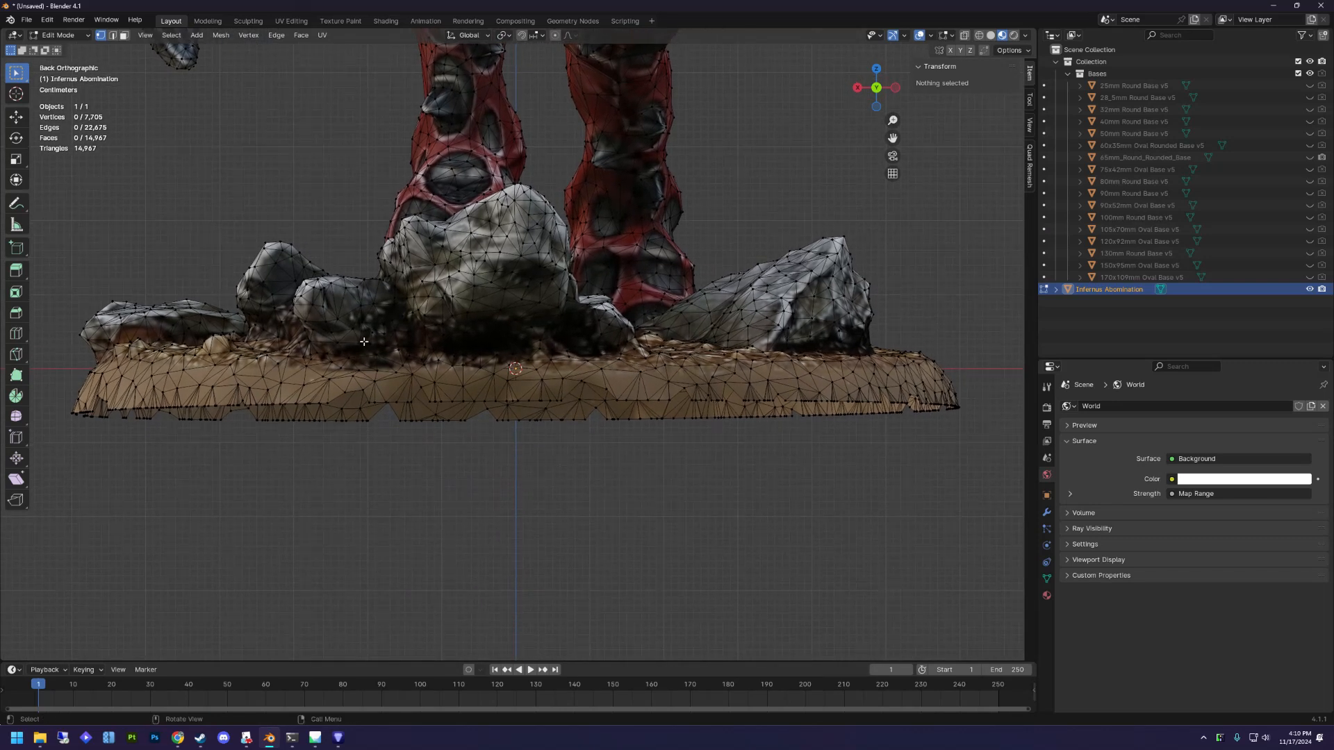
pyautogui.click(20, 355)
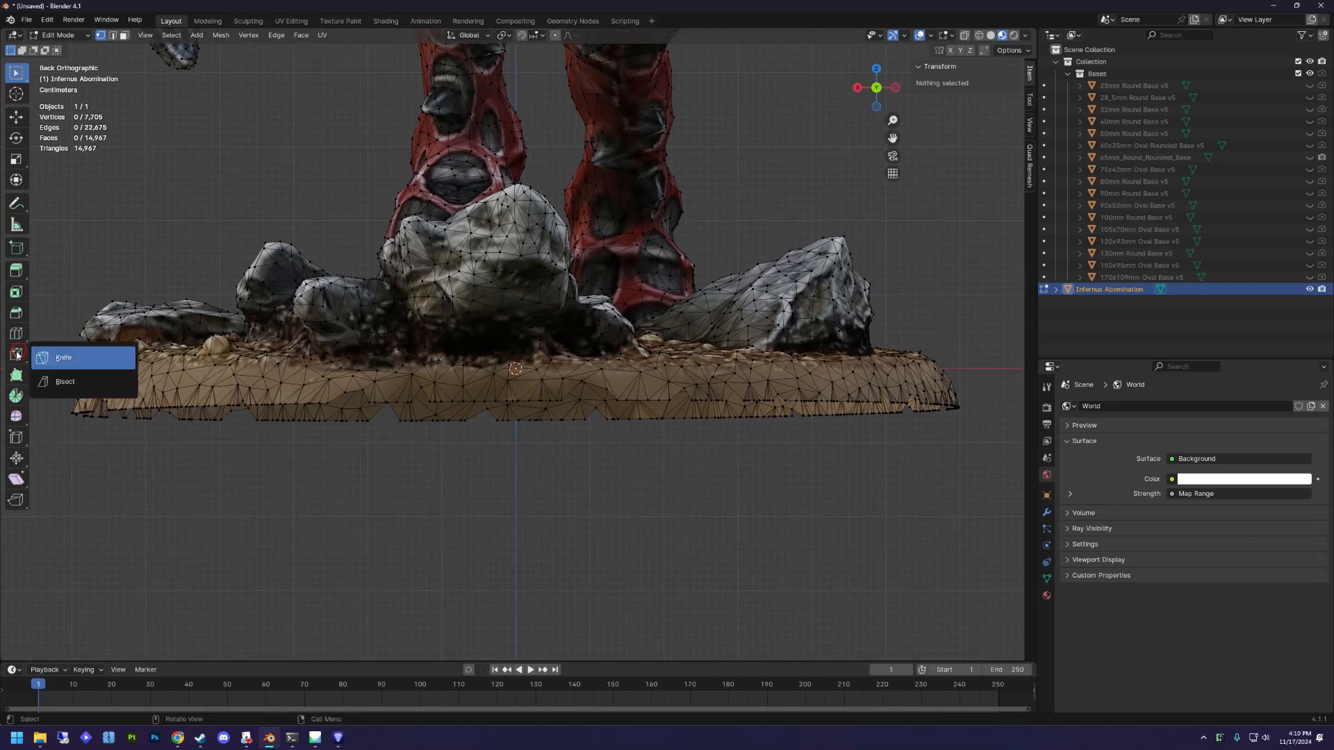
pyautogui.click(60, 382)
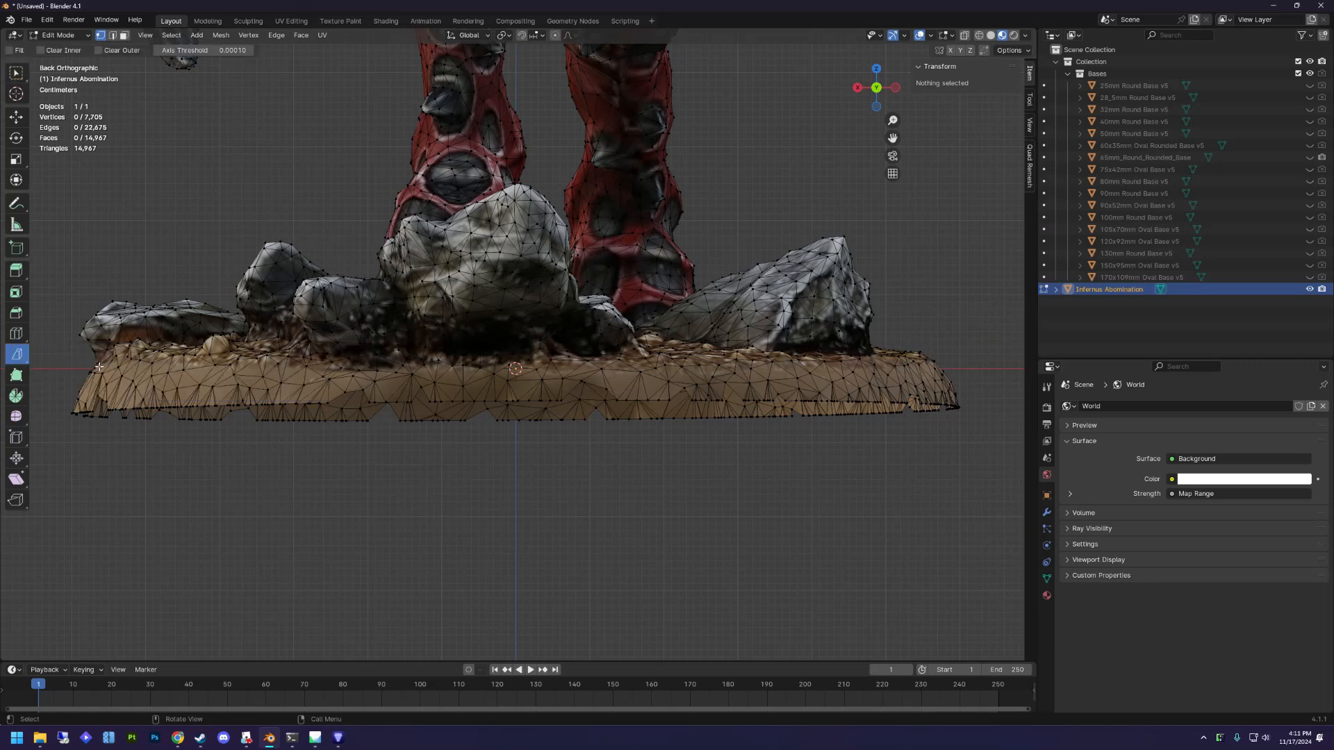
pyautogui.press('a')
pyautogui.keyDown('shift'); pyautogui.moveTo(267, 352); pyautogui.dragTo(305, 356, button='middle'); pyautogui.keyUp('shift')
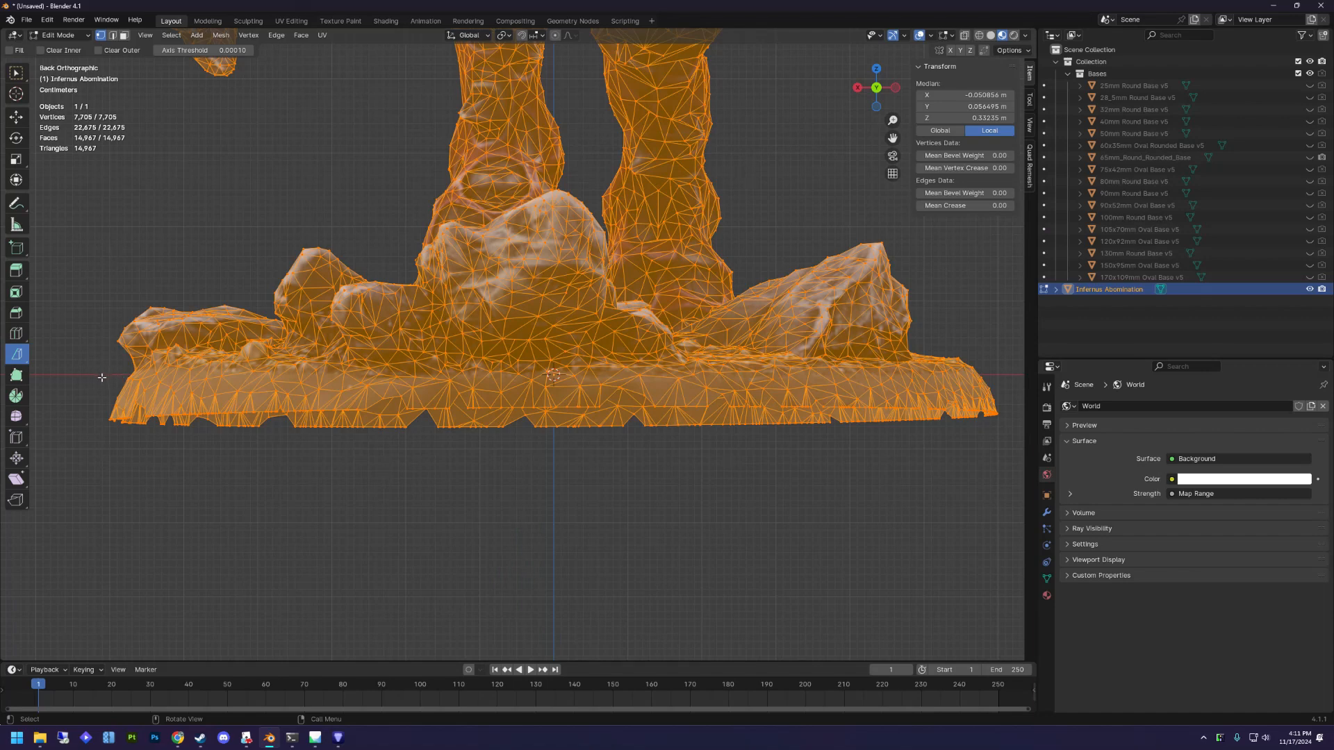
pyautogui.moveTo(102, 377); pyautogui.dragTo(1008, 378)
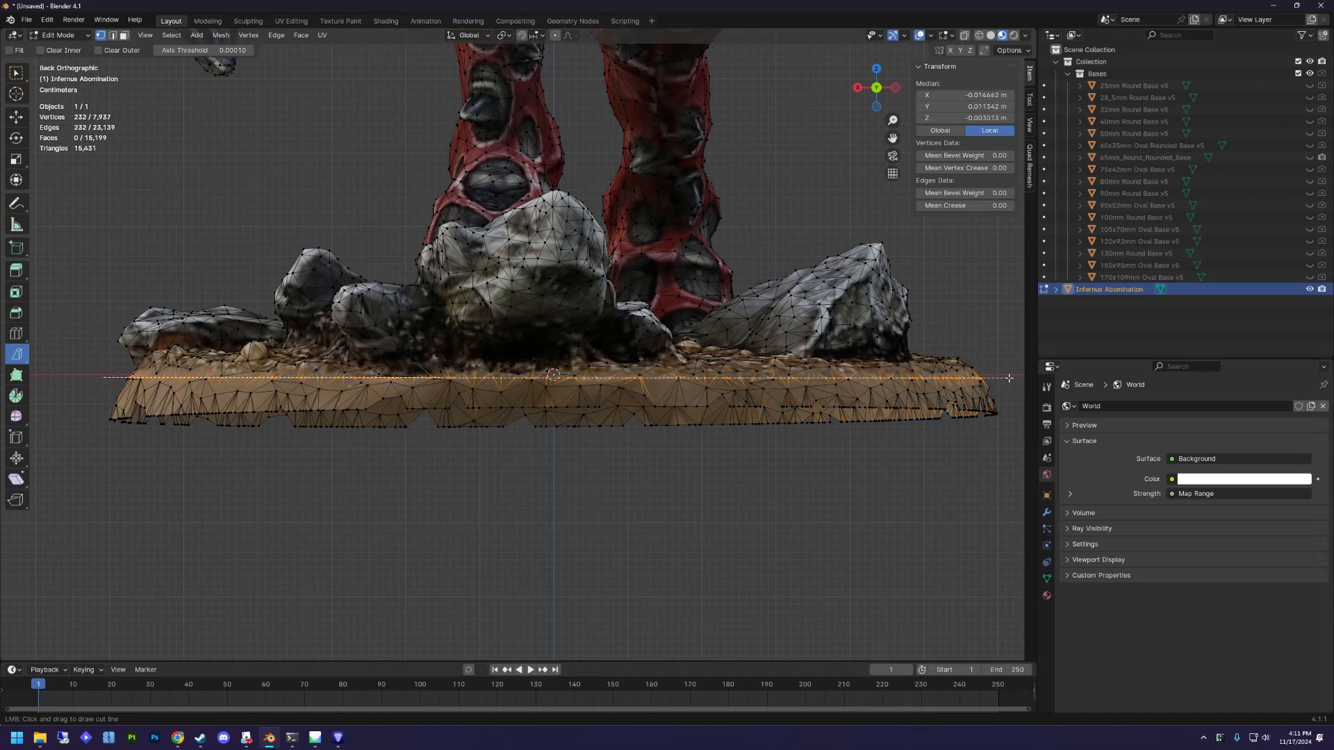
# Complete the horizontal bisect across the sculpted ground and discard the geometry below it with Clear Inner.
pyautogui.moveTo(1008, 378); pyautogui.dragTo(1008, 377)
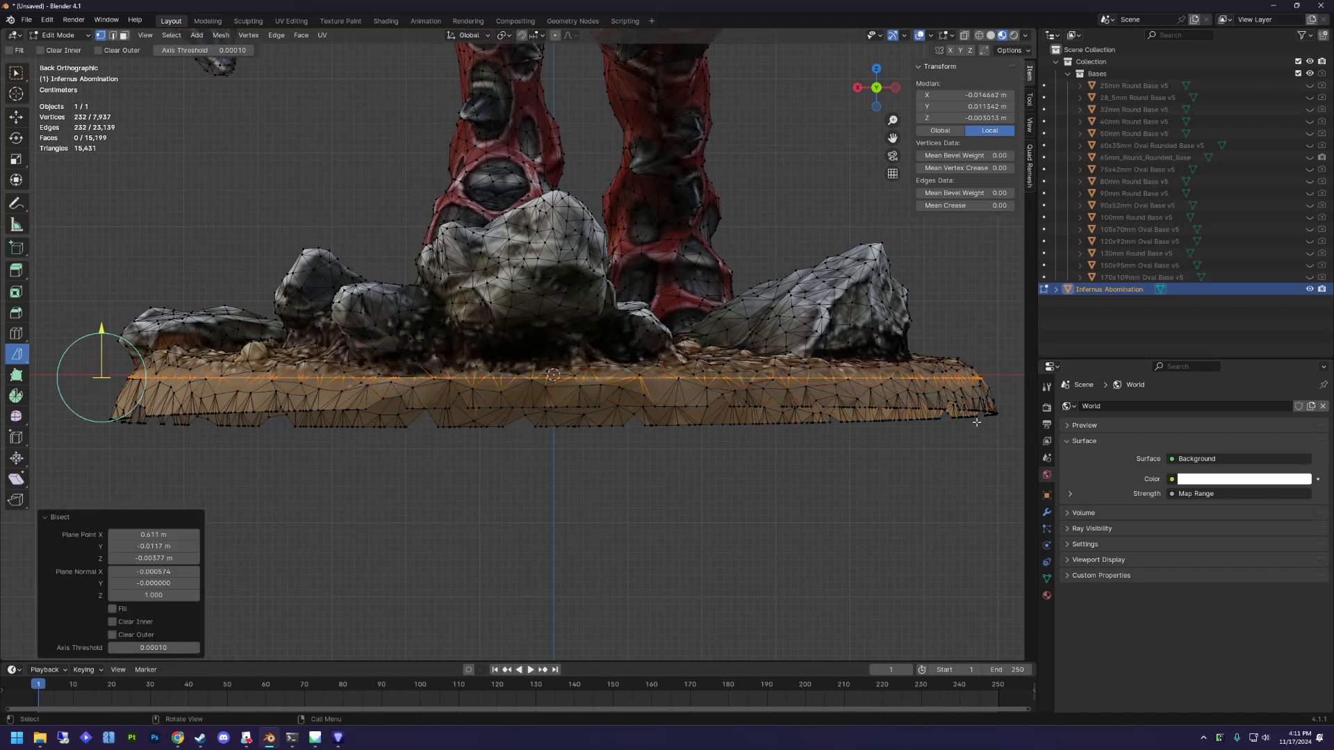
pyautogui.click(112, 622)
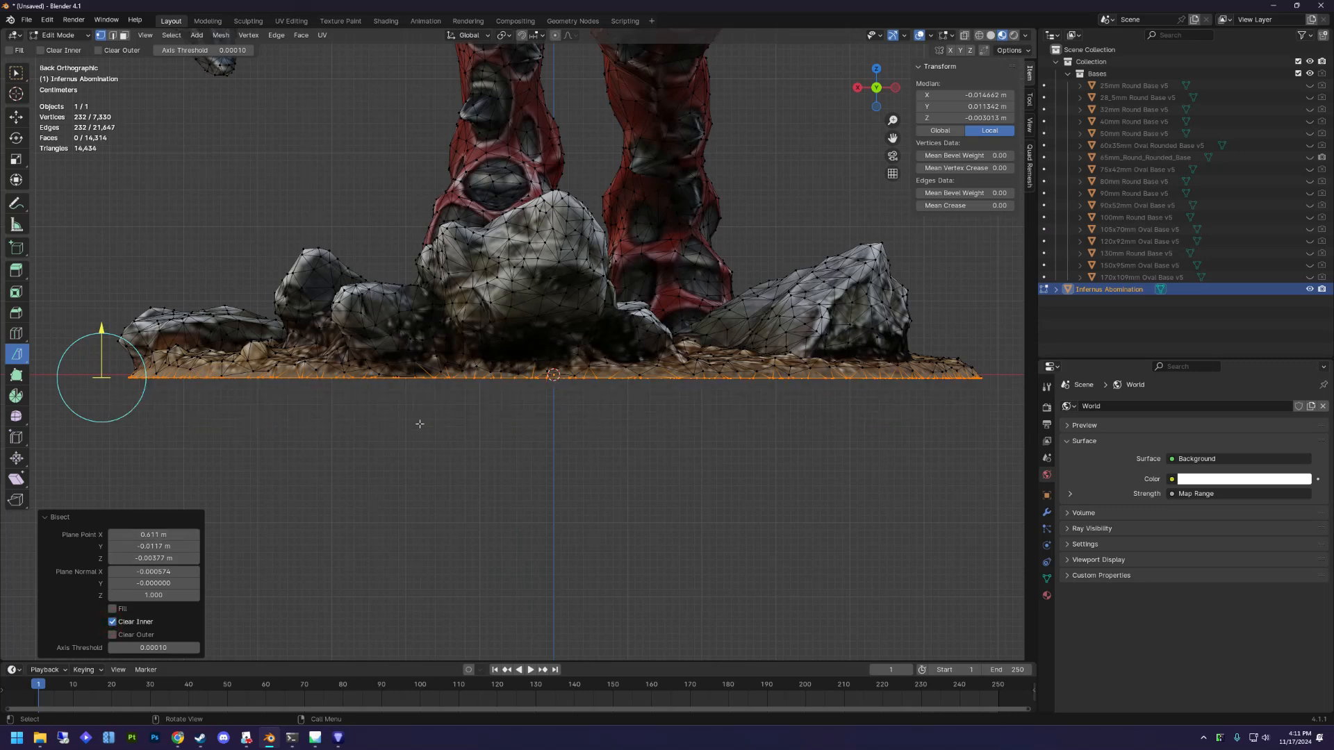
pyautogui.moveTo(438, 401); pyautogui.dragTo(671, 255, button='middle')
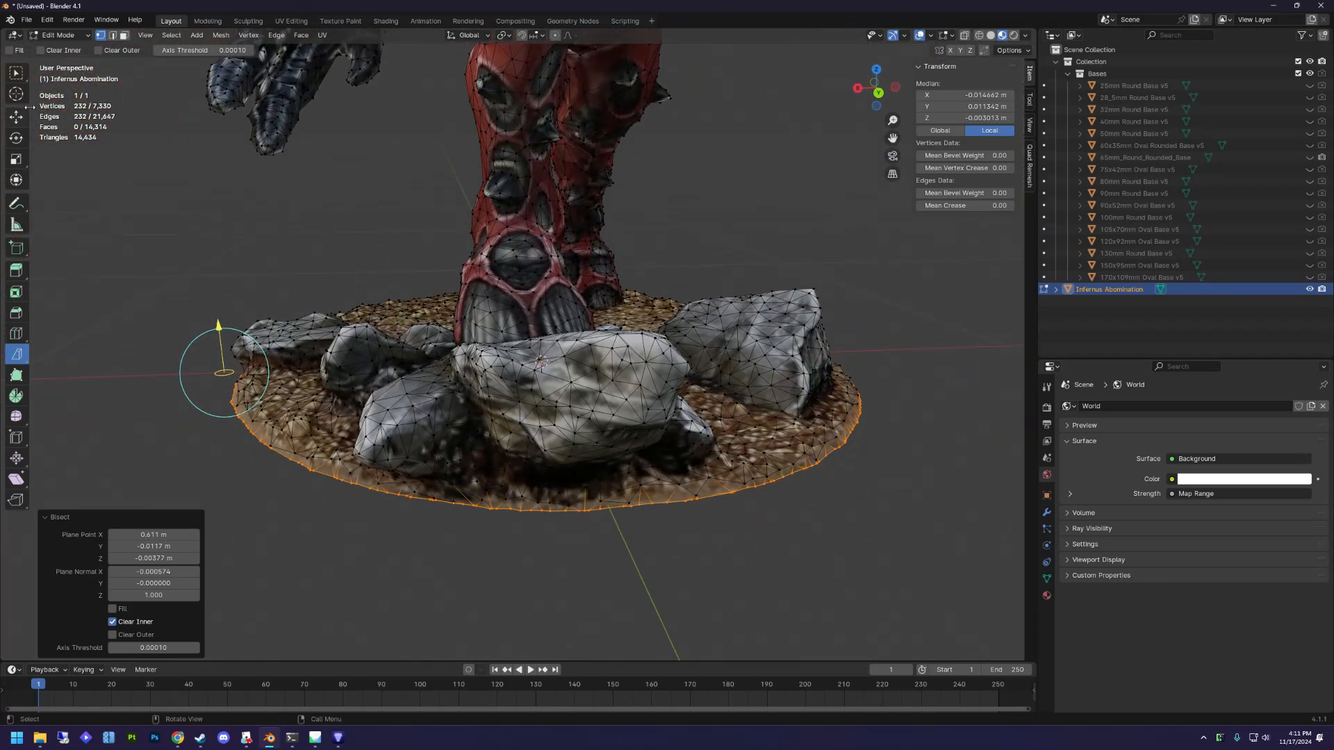
# Return to Object Mode and temporarily show the 32mm Round Base to check how the trimmed ground sits on it.
pyautogui.click(61, 35)
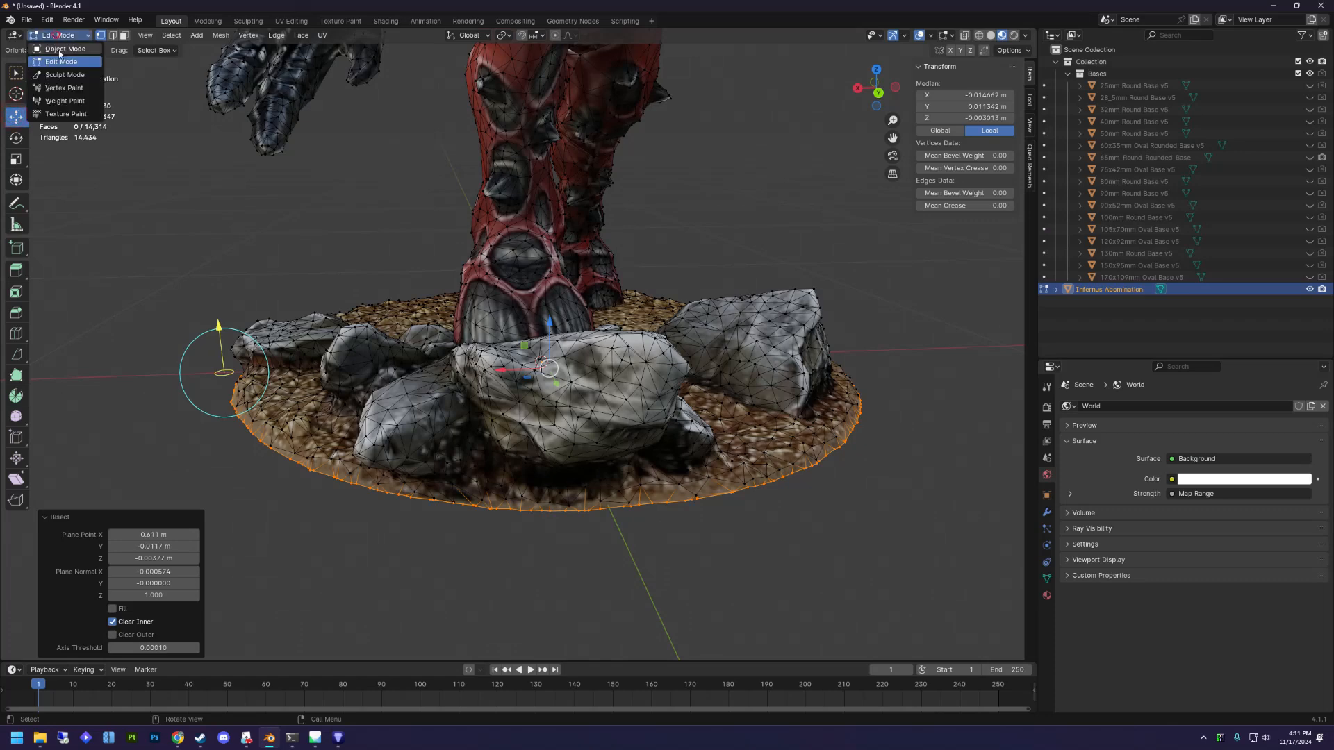
pyautogui.click(55, 48)
pyautogui.moveTo(498, 327); pyautogui.dragTo(500, 416, button='middle')
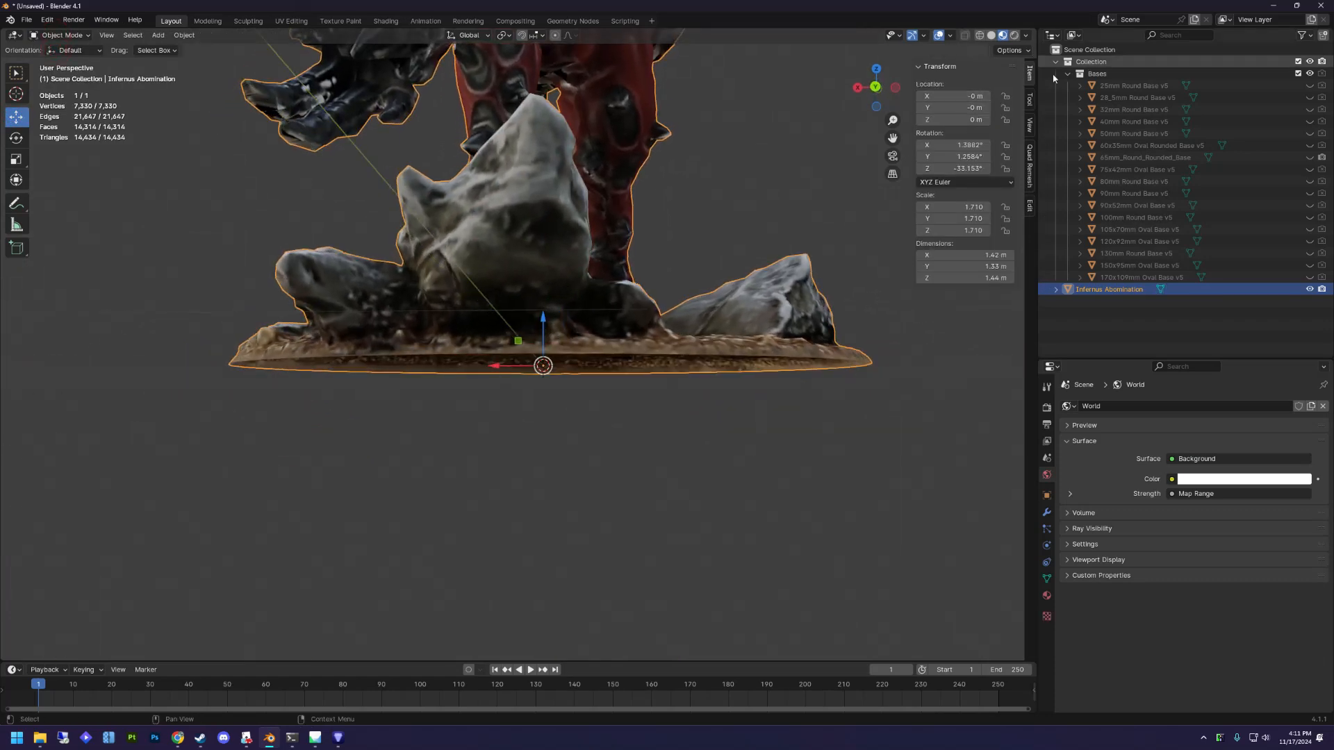
pyautogui.click(1310, 109)
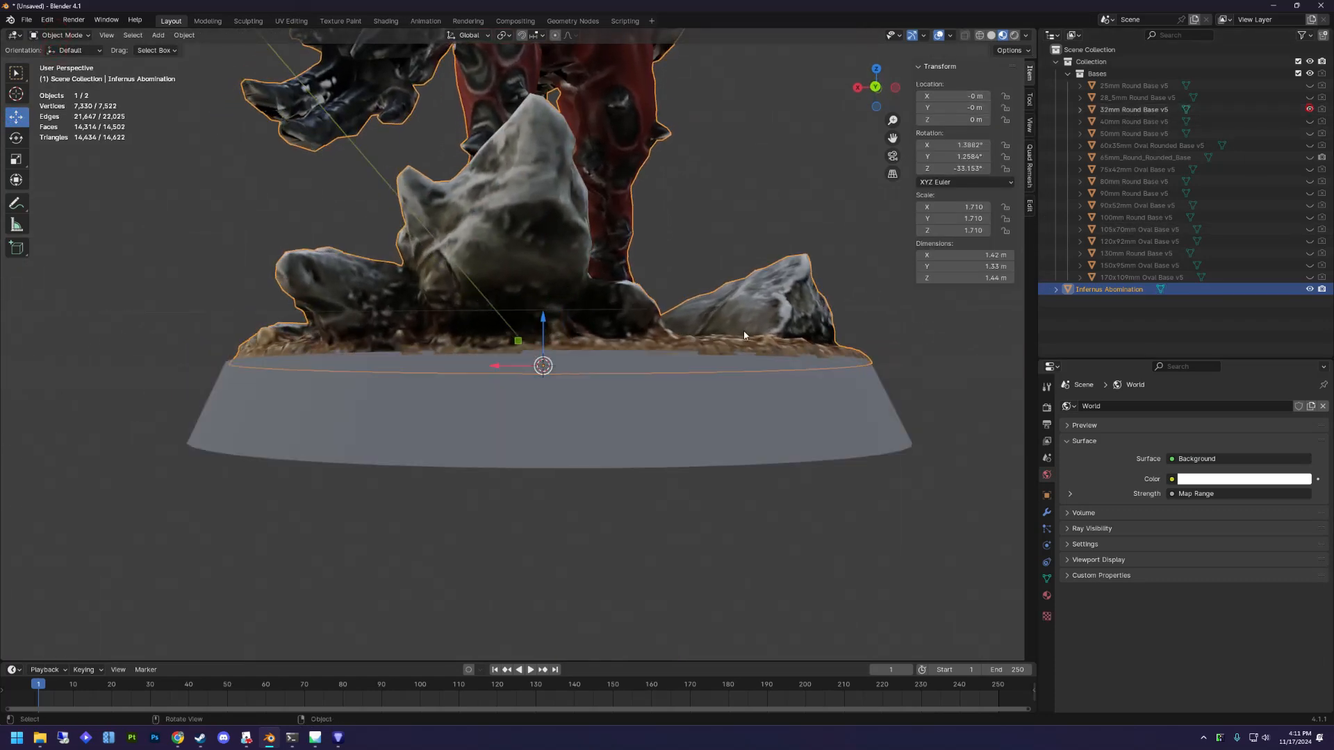
pyautogui.moveTo(757, 344); pyautogui.dragTo(577, 381, button='middle')
pyautogui.click(1309, 109)
# Locate the black texture gaps under the outstretched arm, switch to the Texture Paint workspace and enlarge its 3D viewport.
pyautogui.scroll(-3, 649, 232)
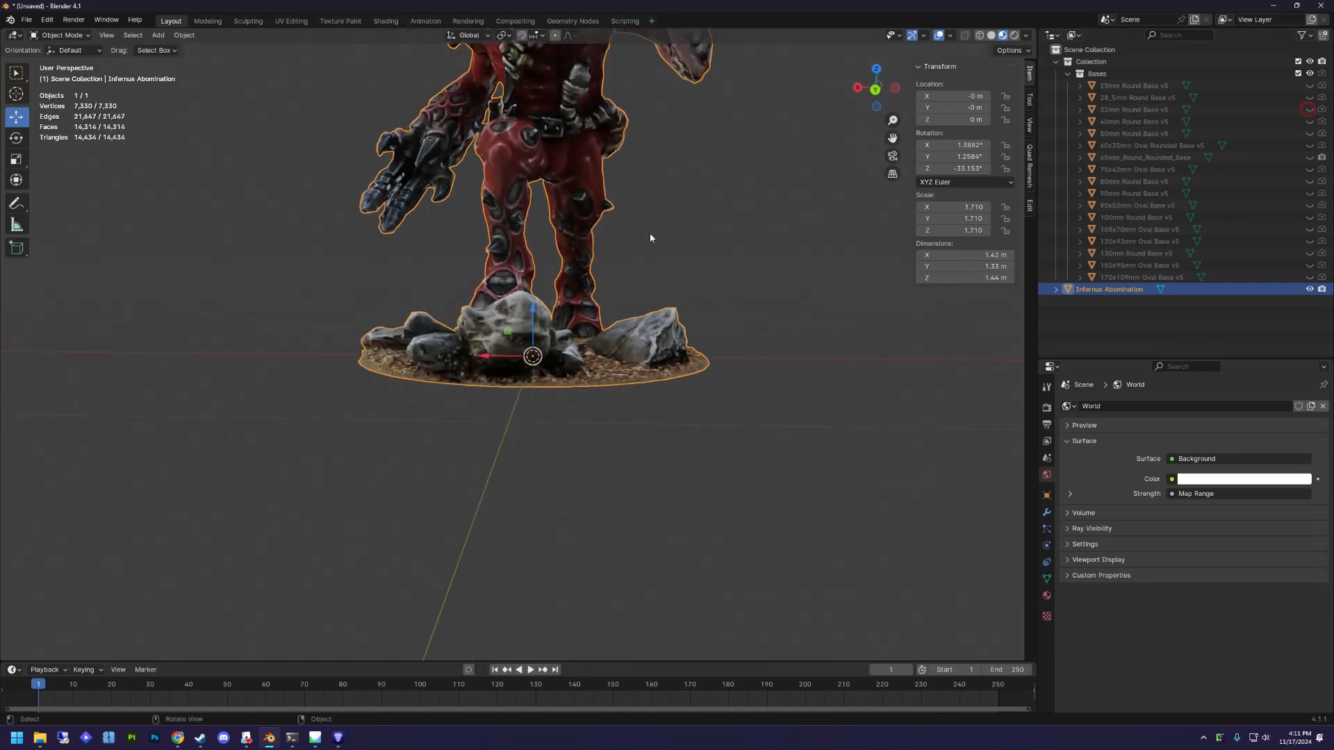
pyautogui.keyDown('shift'); pyautogui.moveTo(649, 232); pyautogui.dragTo(614, 360, button='middle'); pyautogui.keyUp('shift')
pyautogui.scroll(4, 520, 364)
pyautogui.scroll(4, 524, 389)
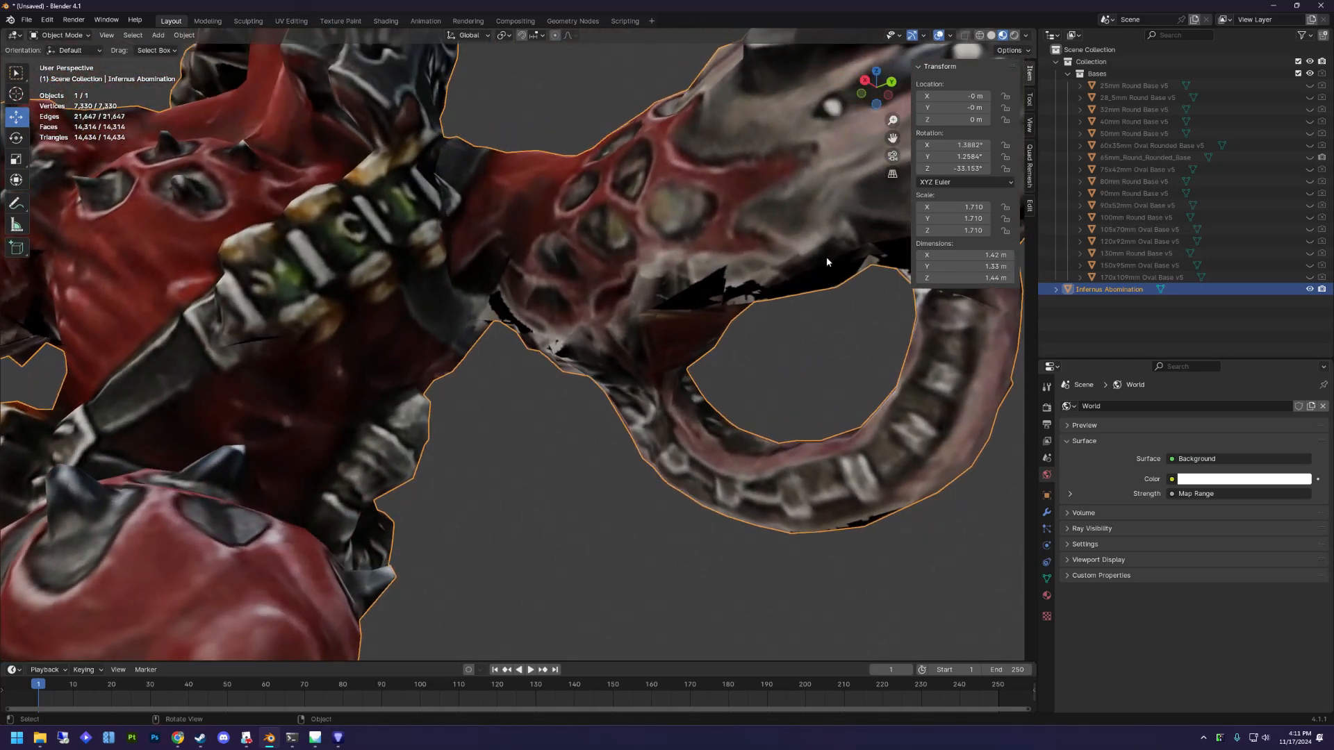
pyautogui.moveTo(826, 261); pyautogui.dragTo(724, 271, button='middle')
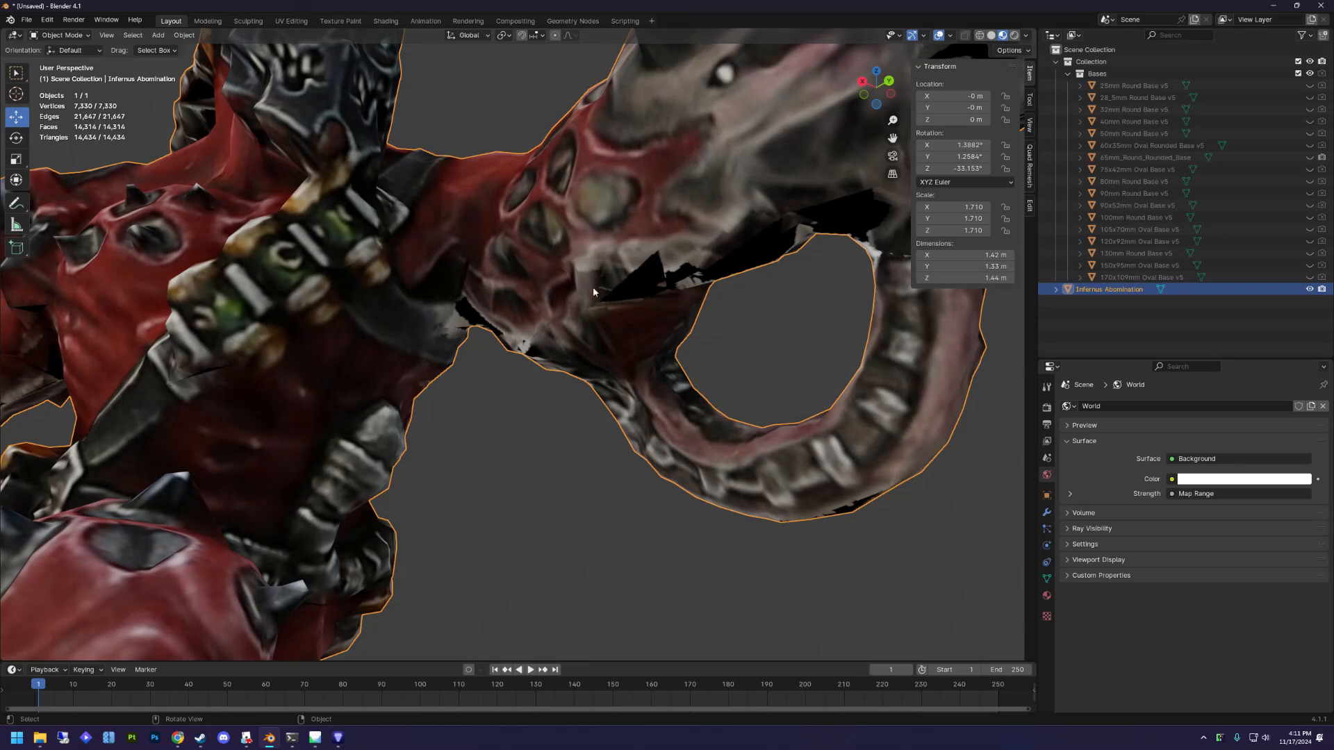
pyautogui.moveTo(521, 337); pyautogui.dragTo(684, 281, button='middle')
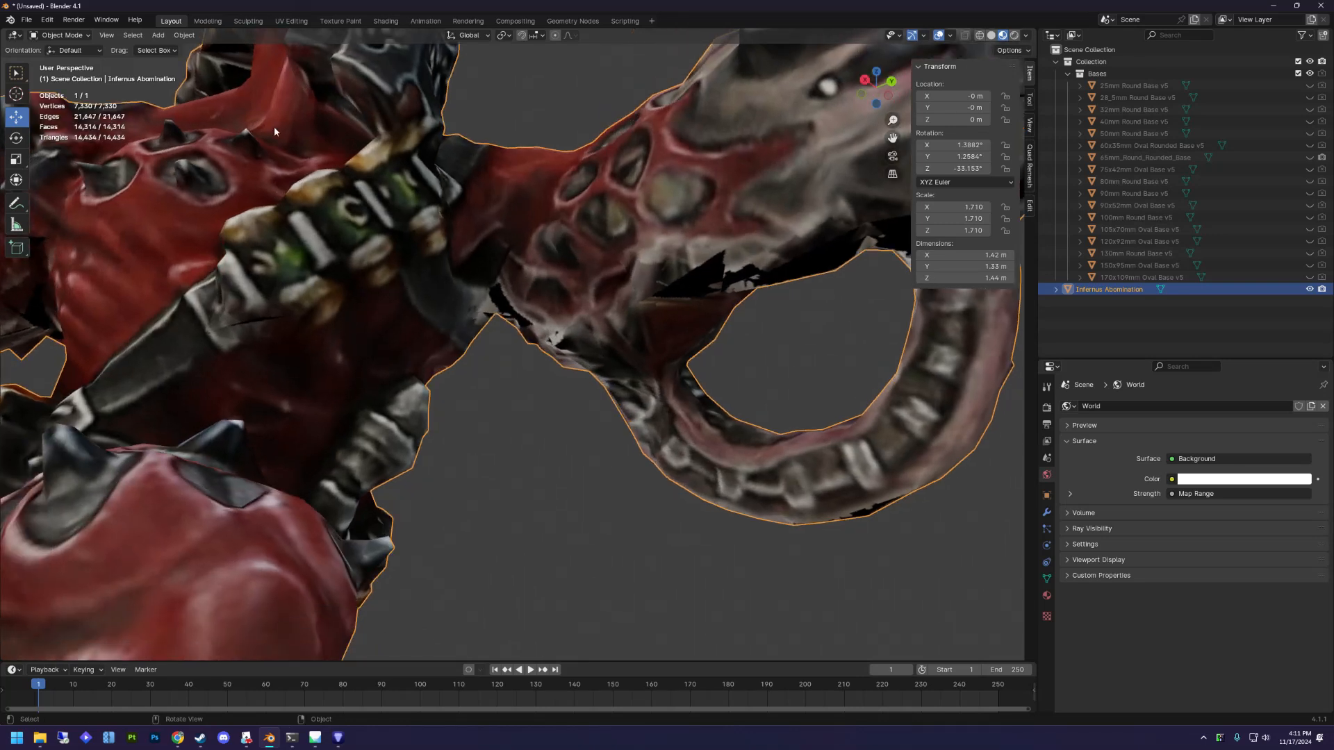
pyautogui.click(339, 21)
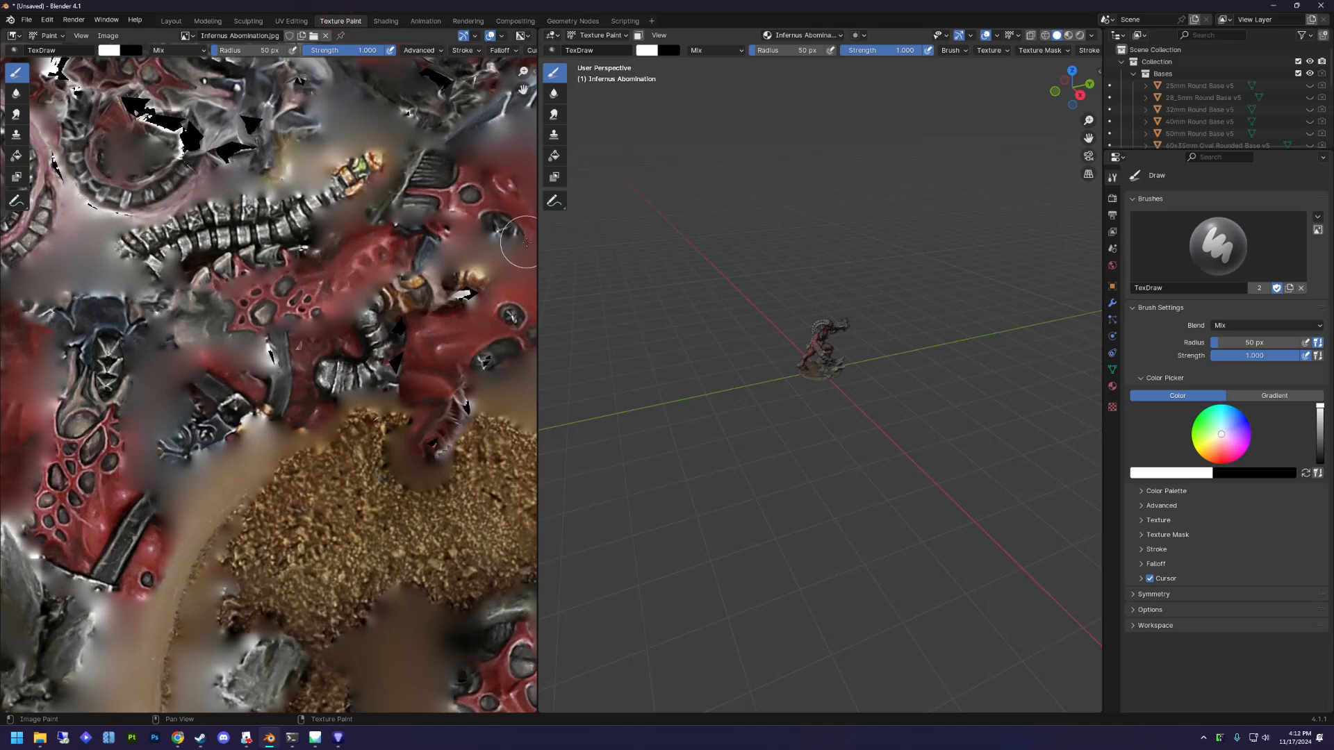
pyautogui.moveTo(538, 245); pyautogui.dragTo(96, 245)
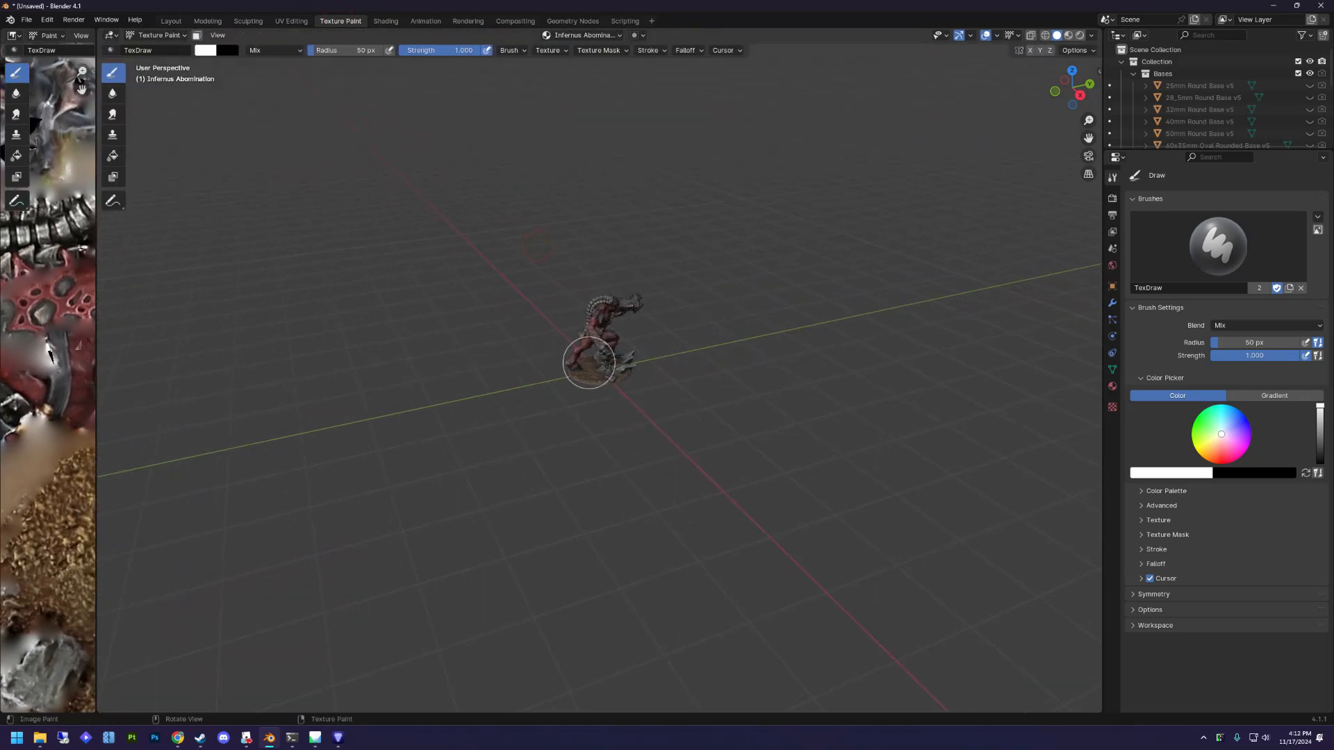
# Clone neighbouring texture over the black and white gaps where the outstretched arm meets the hose, with a 50 px brush.
pyautogui.scroll(5, 721, 403)
pyautogui.moveTo(720, 402); pyautogui.dragTo(583, 451, button='middle')
pyautogui.scroll(5, 646, 482)
pyautogui.moveTo(584, 451)
pyautogui.keyDown('shift'); pyautogui.mouseDown(button='middle')
pyautogui.moveTo(559, 527)
pyautogui.moveTo(605, 438)
pyautogui.mouseUp(button='middle'); pyautogui.keyUp('shift')
pyautogui.scroll(3, 559, 526)
pyautogui.scroll(3, 604, 438)
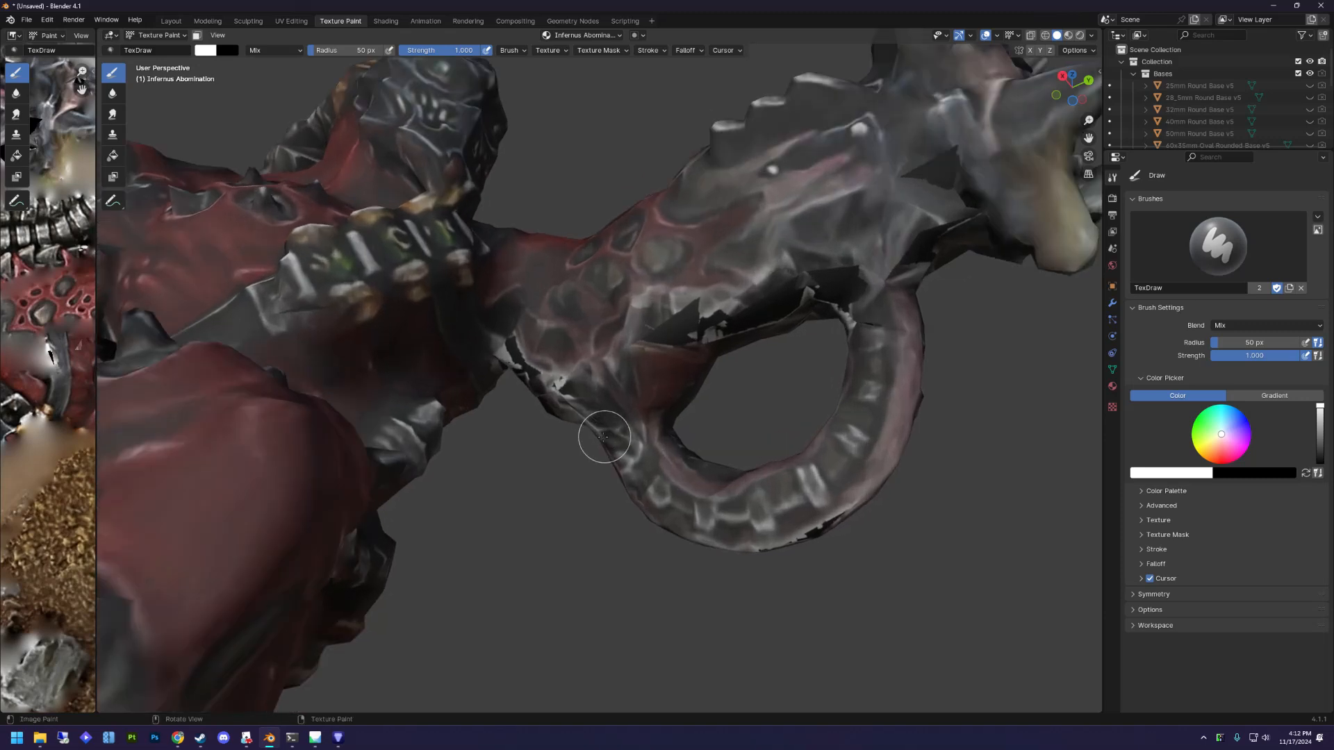
pyautogui.click(113, 134)
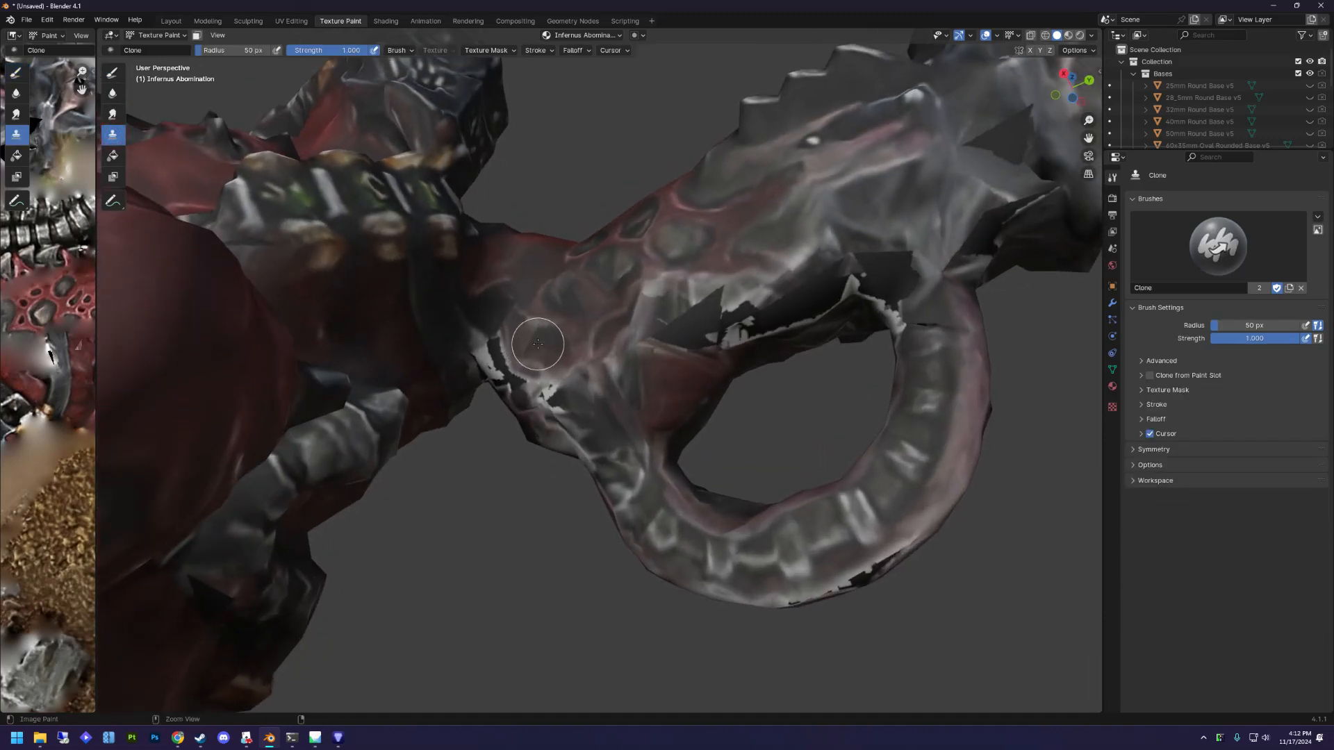
pyautogui.moveTo(519, 377)
pyautogui.mouseDown()
pyautogui.moveTo(497, 349)
pyautogui.moveTo(487, 361)
pyautogui.moveTo(514, 383)
pyautogui.moveTo(574, 399)
pyautogui.moveTo(534, 434)
pyautogui.mouseUp()
pyautogui.moveTo(616, 366)
pyautogui.mouseDown()
pyautogui.moveTo(681, 330)
pyautogui.moveTo(657, 289)
pyautogui.mouseUp()
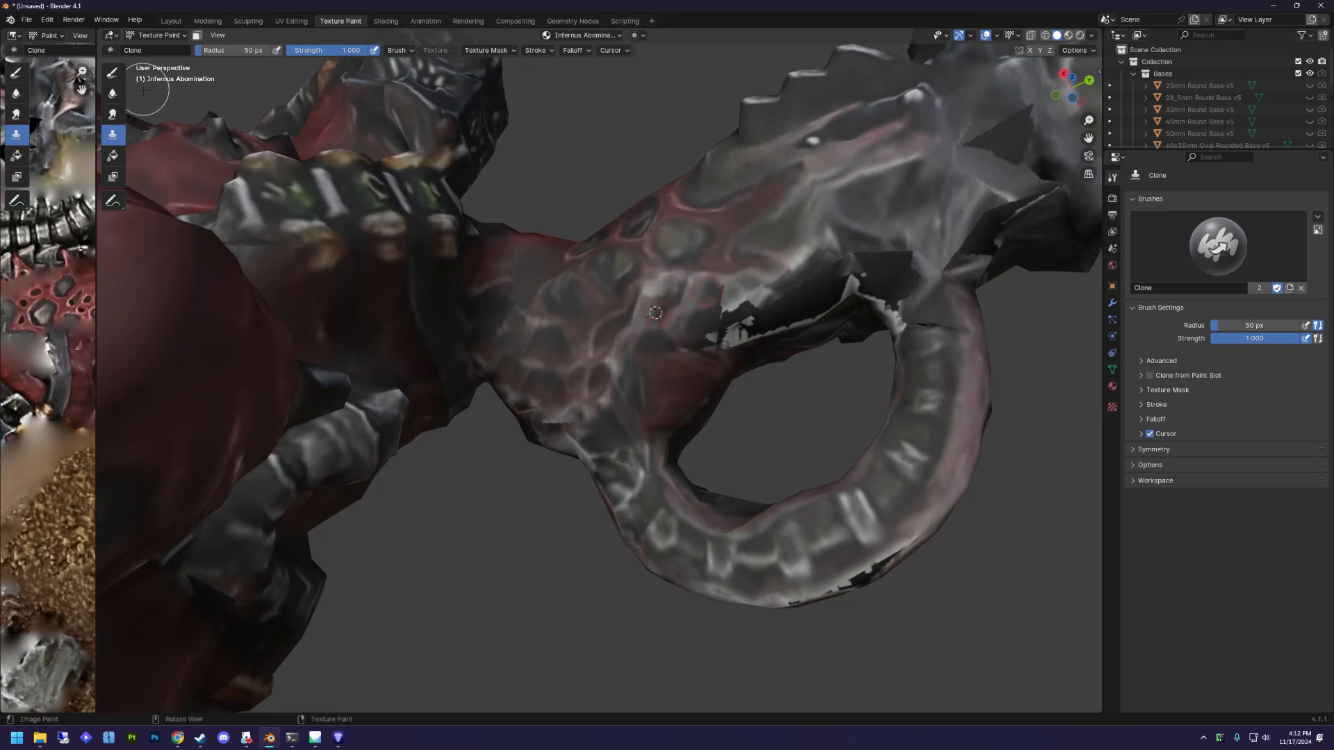
# Smear surrounding colour over the remaining texture gaps along the outstretched arm's underside and around the model, with a 50 px brush.
pyautogui.click(114, 115)
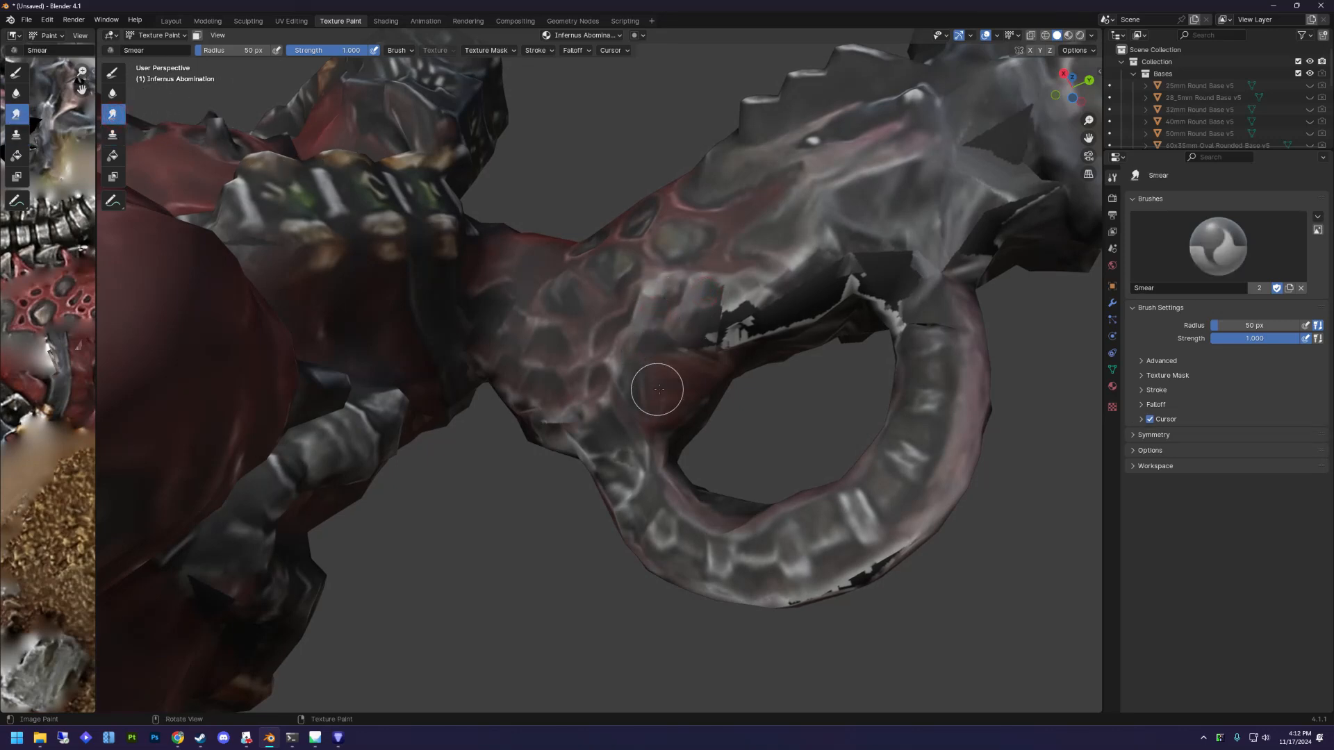
pyautogui.moveTo(719, 344)
pyautogui.mouseDown()
pyautogui.moveTo(768, 306)
pyautogui.moveTo(878, 289)
pyautogui.moveTo(893, 316)
pyautogui.moveTo(895, 254)
pyautogui.moveTo(765, 336)
pyautogui.moveTo(726, 330)
pyautogui.mouseUp()
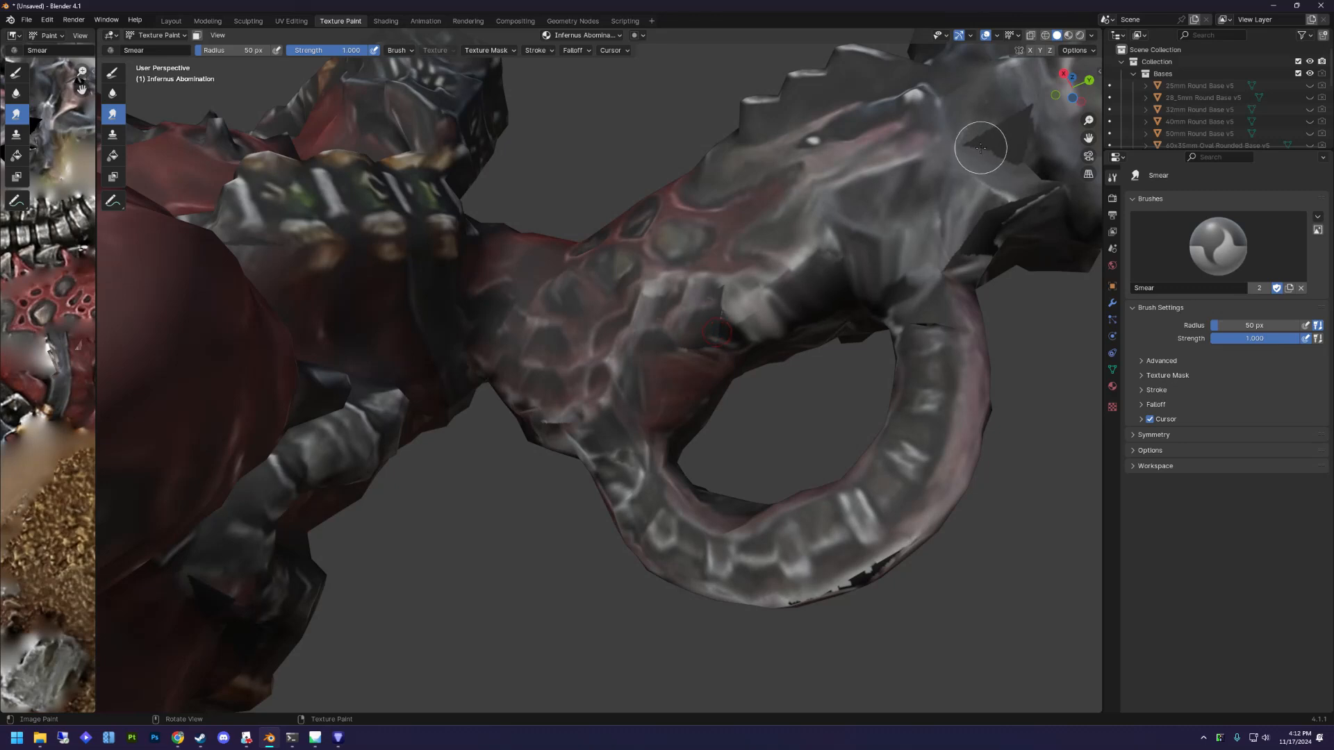
pyautogui.moveTo(980, 147)
pyautogui.mouseDown(button='middle')
pyautogui.moveTo(992, 179)
pyautogui.moveTo(724, 253)
pyautogui.mouseUp(button='middle')
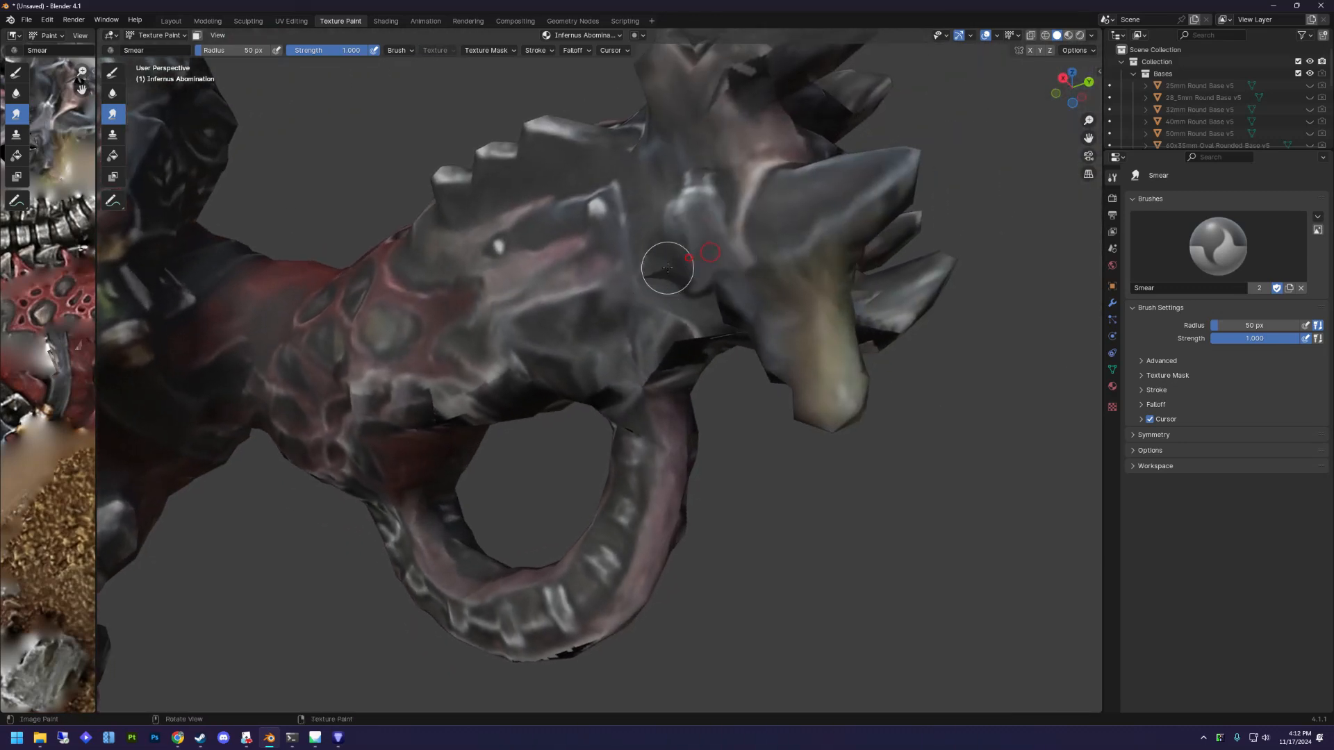
pyautogui.moveTo(691, 396)
pyautogui.mouseDown(button='middle')
pyautogui.moveTo(659, 395)
pyautogui.moveTo(634, 314)
pyautogui.mouseUp(button='middle')
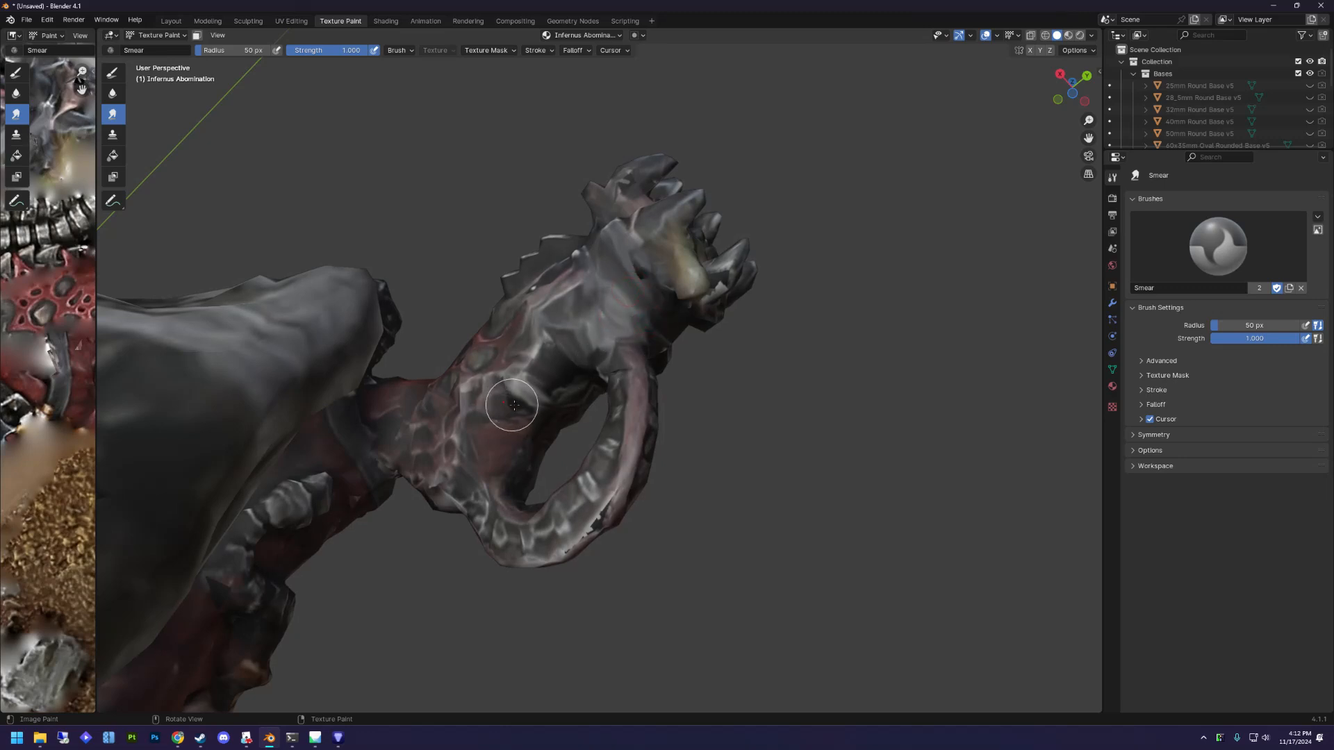
pyautogui.moveTo(514, 401)
pyautogui.mouseDown()
pyautogui.moveTo(515, 413)
pyautogui.moveTo(528, 394)
pyautogui.moveTo(508, 391)
pyautogui.mouseUp()
pyautogui.moveTo(550, 431); pyautogui.dragTo(559, 506, button='middle')
pyautogui.moveTo(779, 429); pyautogui.dragTo(747, 459, button='middle')
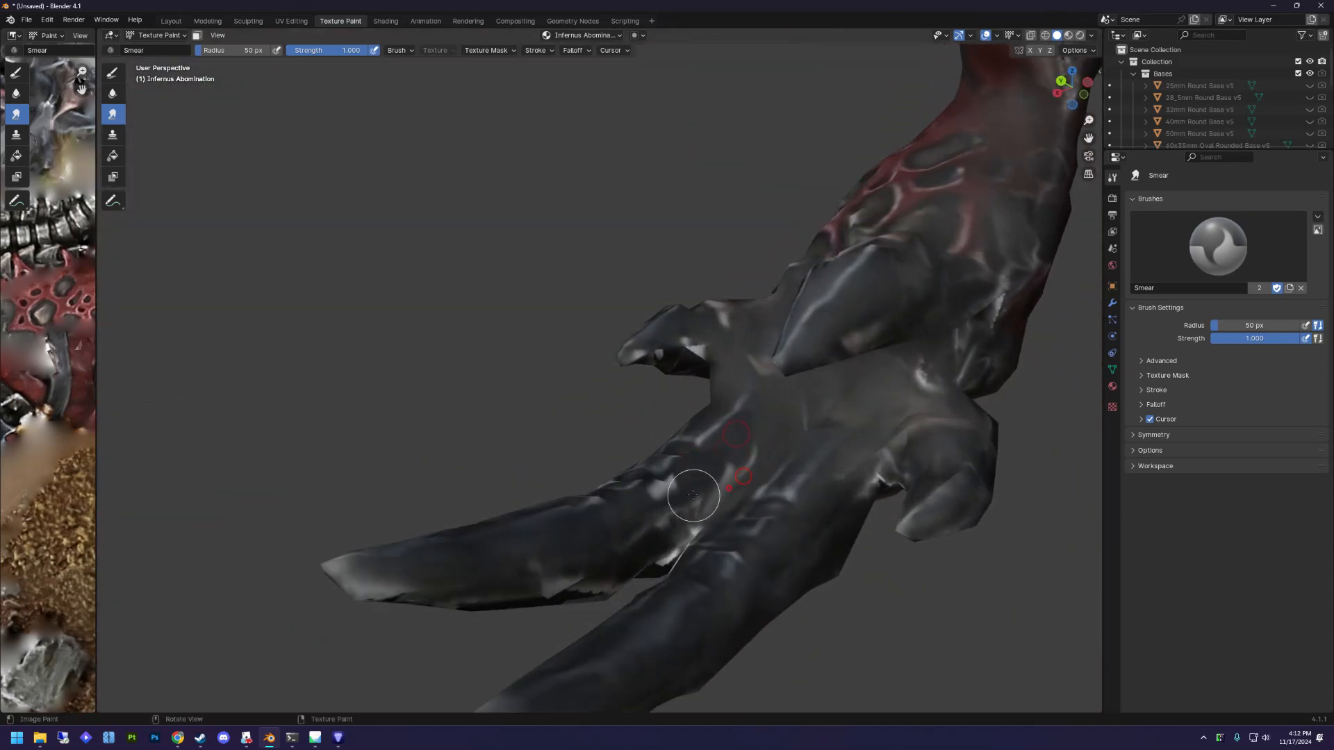
# Inspect the whole repainted model from several sides and return to the Layout workspace.
pyautogui.moveTo(688, 474); pyautogui.dragTo(884, 420, button='middle')
pyautogui.scroll(-6, 885, 419)
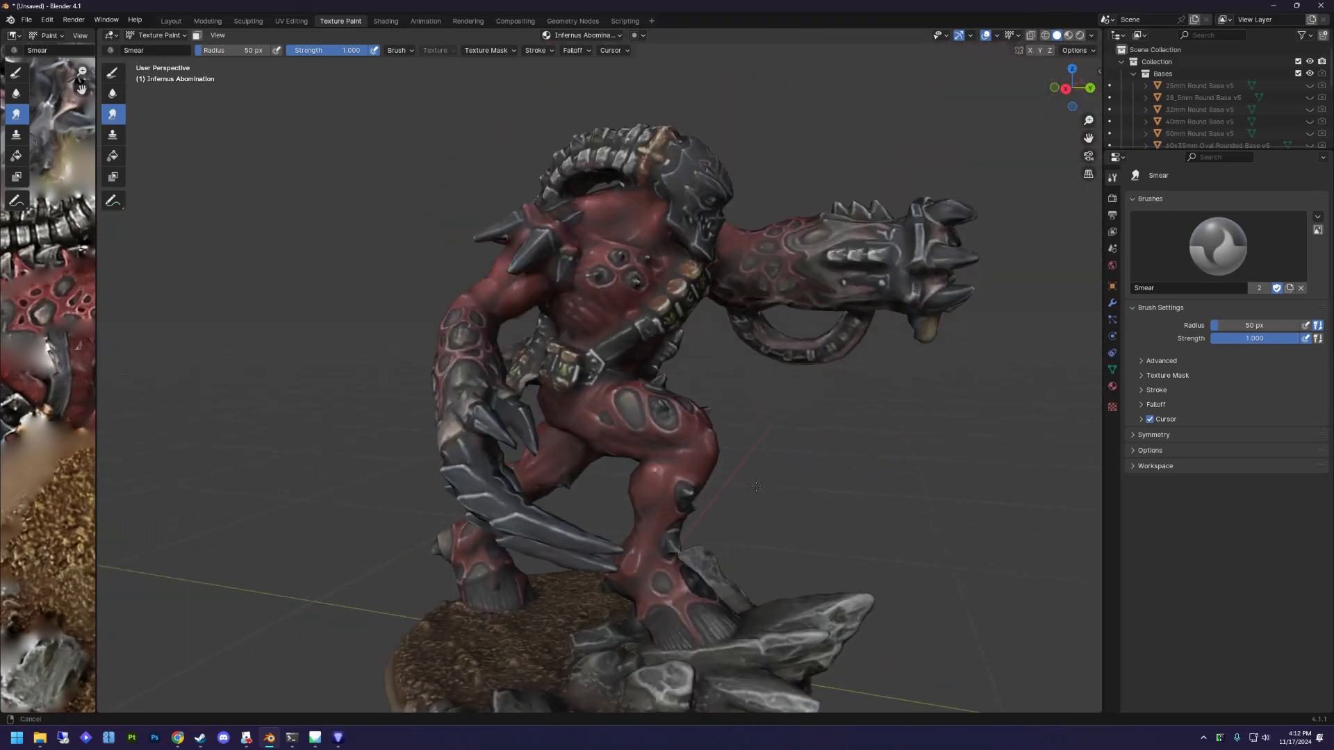
pyautogui.moveTo(755, 469); pyautogui.dragTo(558, 379, button='middle')
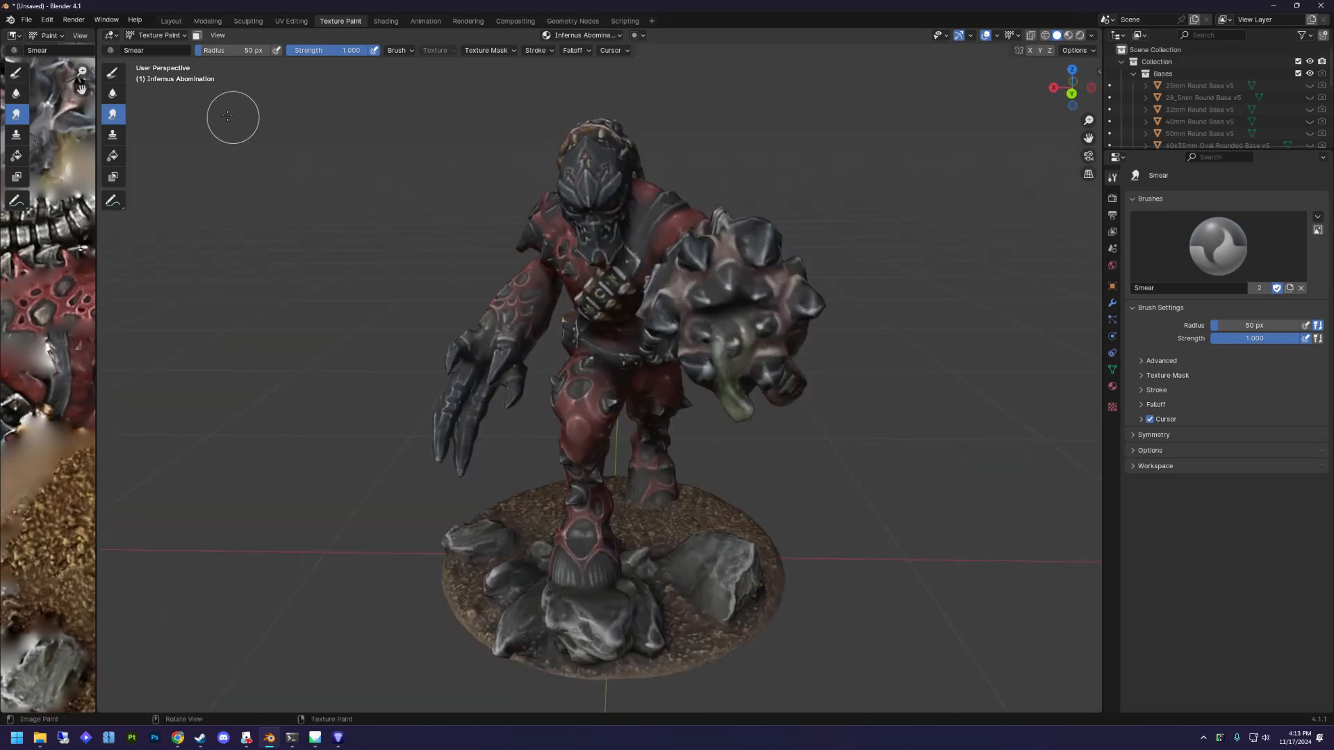
pyautogui.click(171, 21)
pyautogui.scroll(-10, 484, 312)
pyautogui.moveTo(484, 312); pyautogui.dragTo(486, 375, button='middle')
# Export the model as Wavefront OBJ into the Infernus Abomination folder, overwriting Infernus Abomination.obj.
pyautogui.click(27, 19)
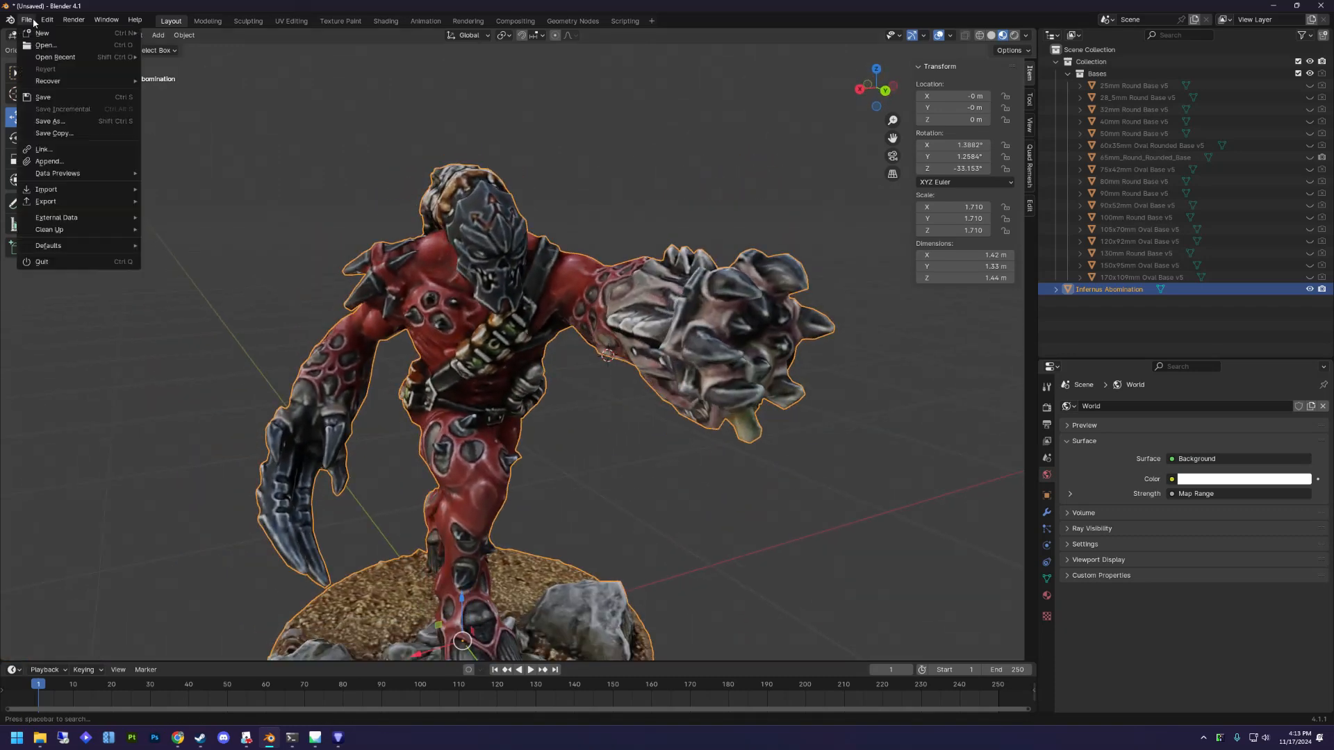
pyautogui.moveTo(65, 202)
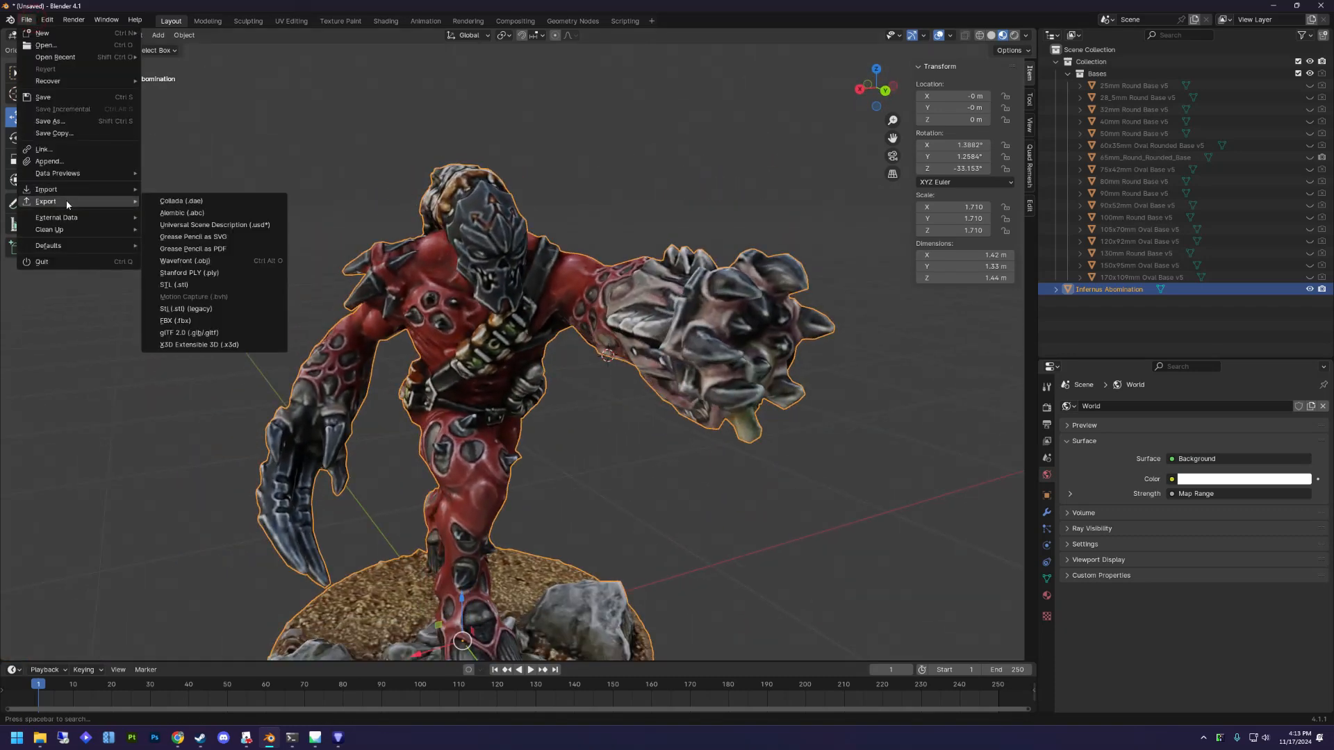
pyautogui.click(185, 260)
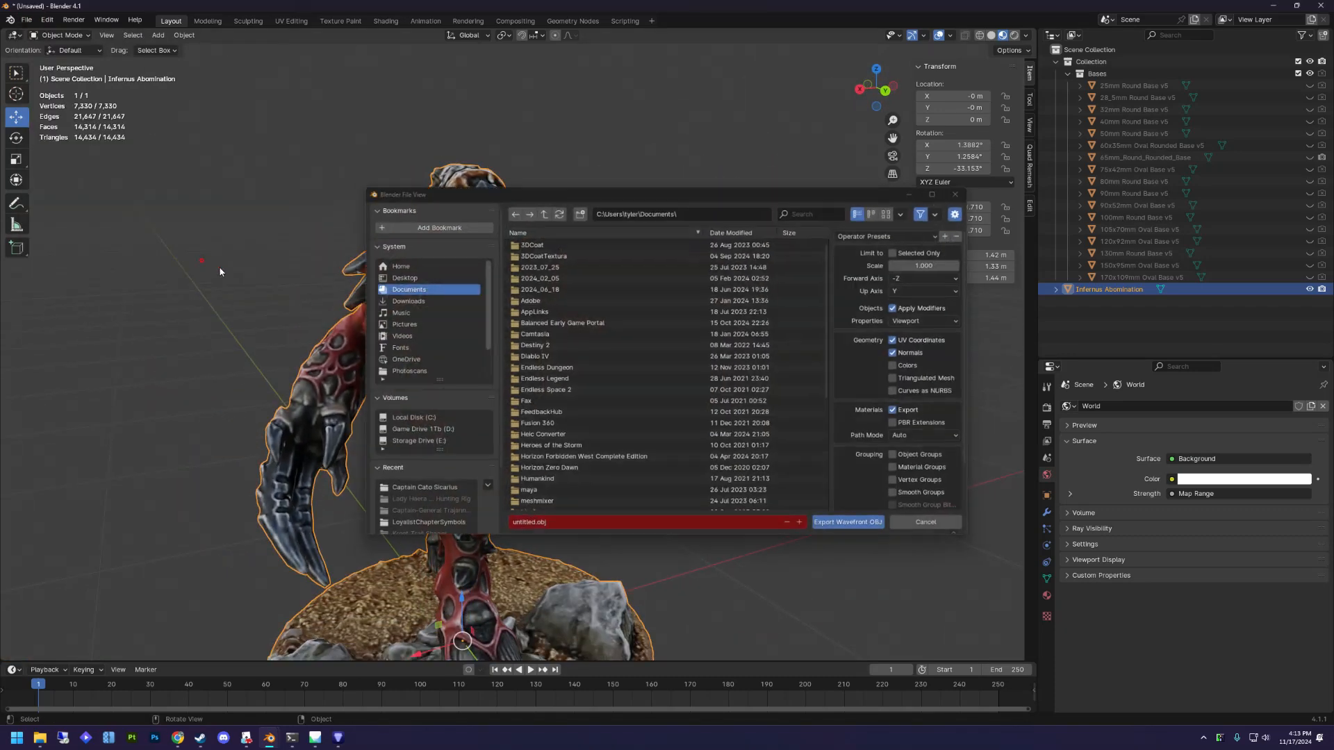
pyautogui.click(423, 491)
pyautogui.click(541, 210)
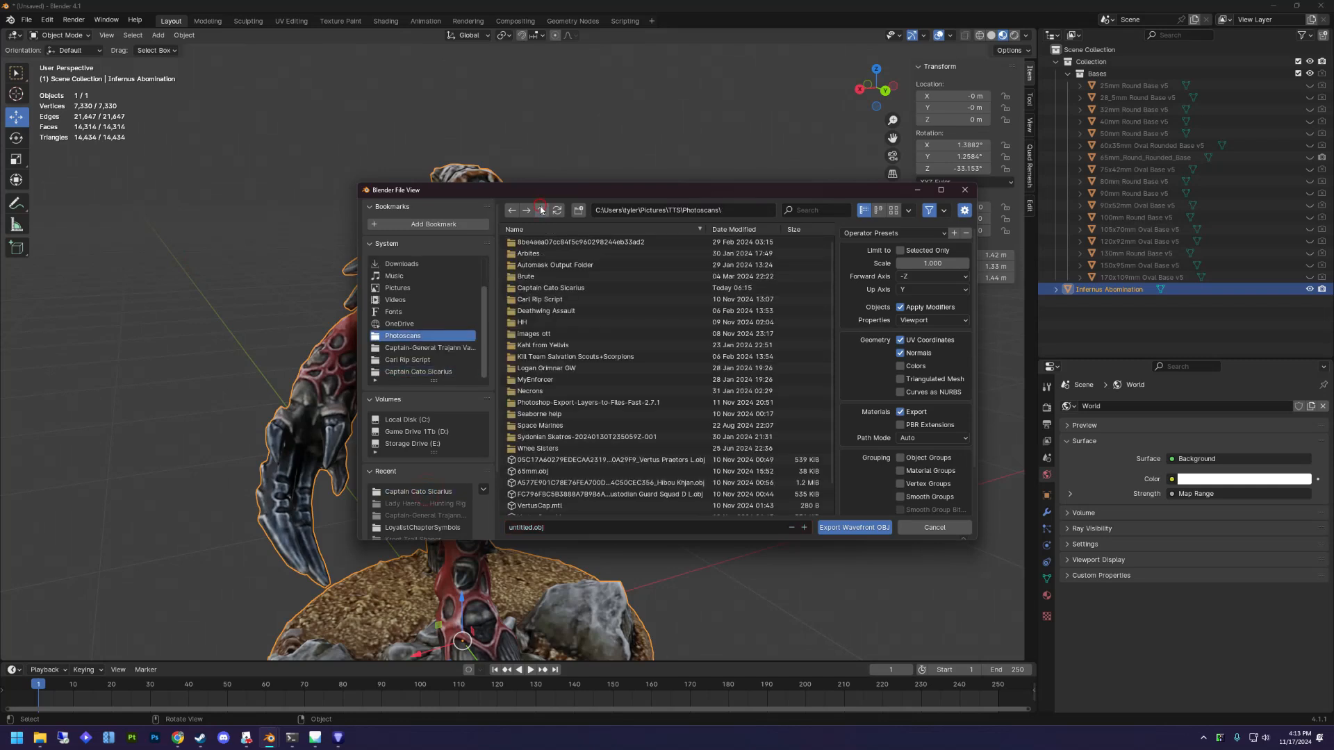
pyautogui.click(556, 345)
pyautogui.doubleClick(555, 299)
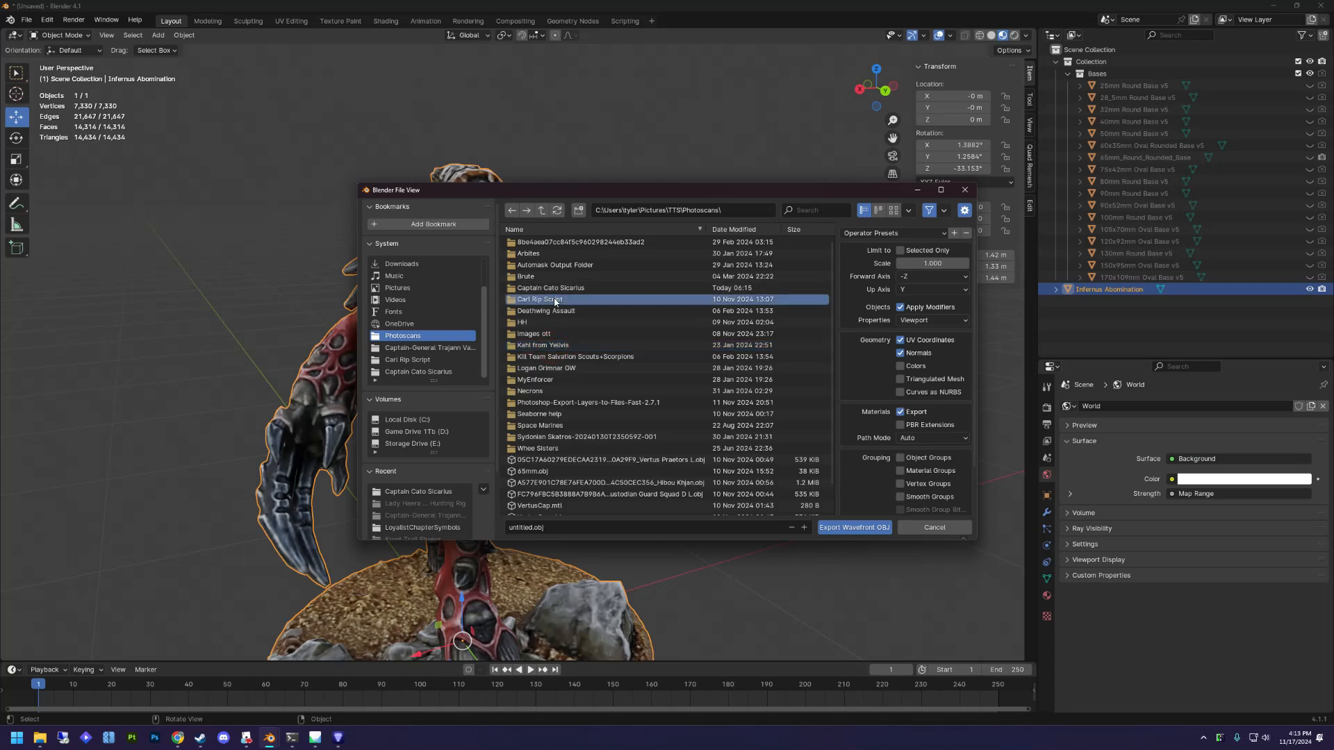
pyautogui.doubleClick(525, 243)
pyautogui.doubleClick(522, 276)
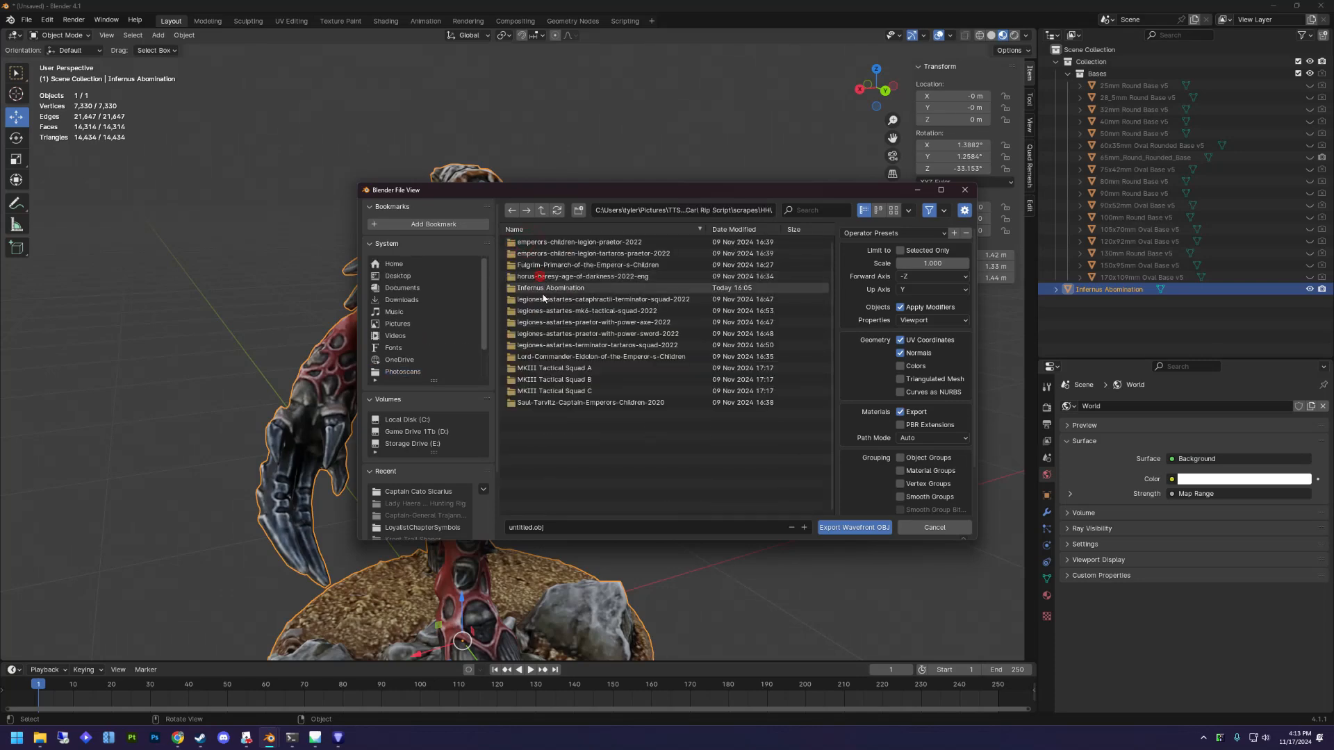
pyautogui.doubleClick(547, 288)
pyautogui.click(548, 276)
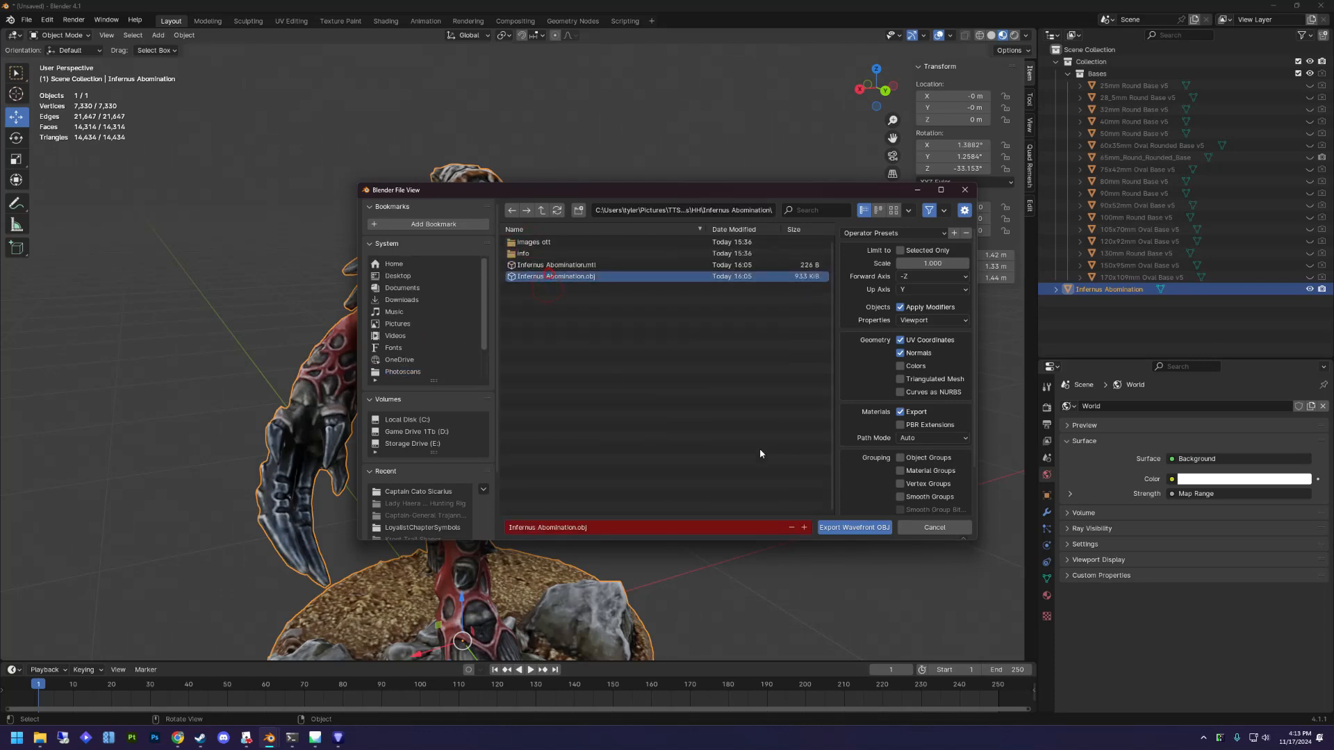
pyautogui.click(845, 528)
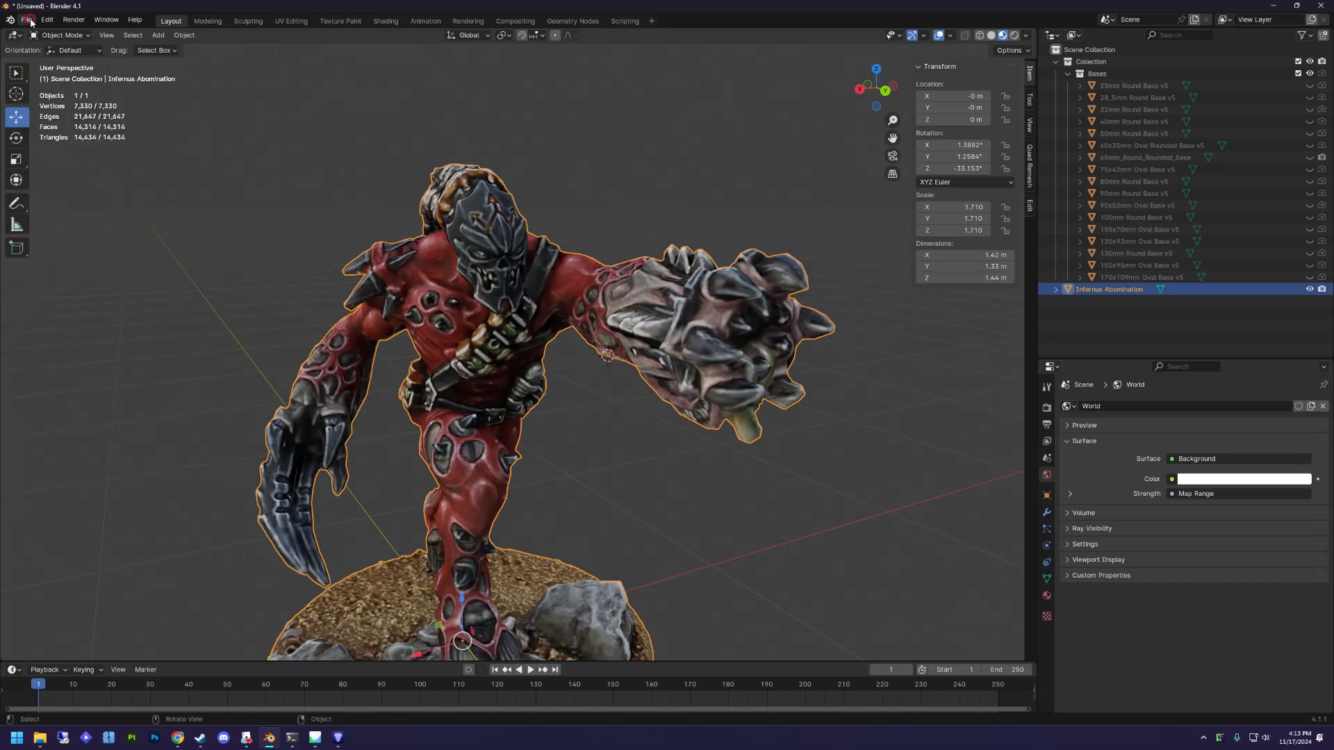
# Change the 3D viewport into an Image Editor and display the Infernus Abomination.jpg texture in it.
pyautogui.click(13, 35)
pyautogui.click(34, 81)
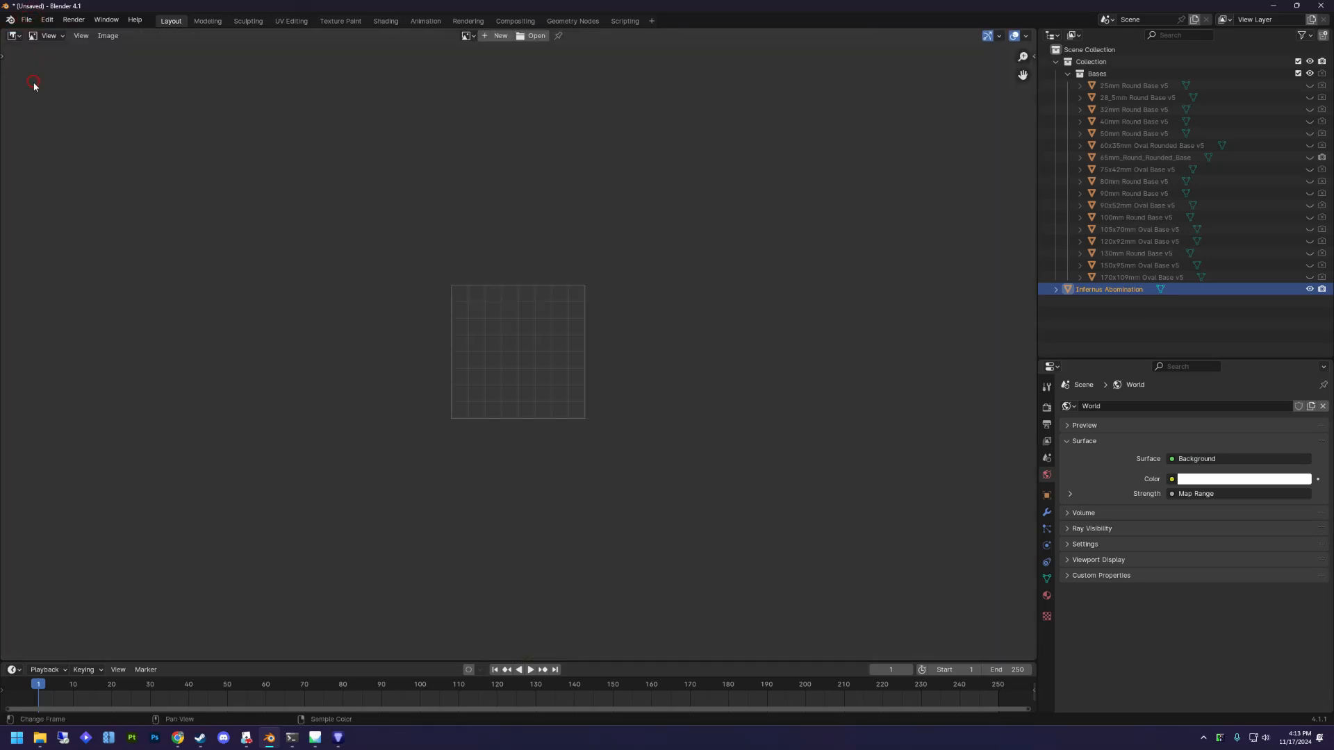
pyautogui.click(468, 36)
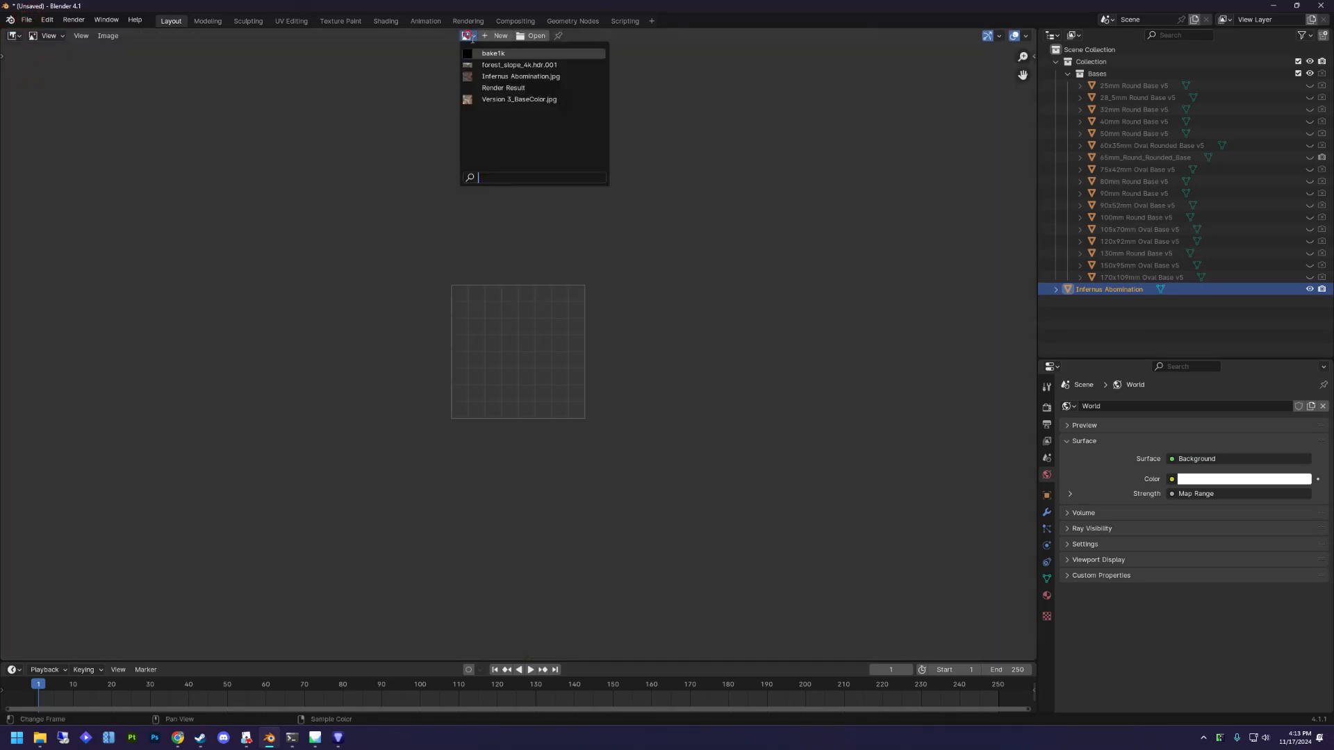
pyautogui.click(516, 76)
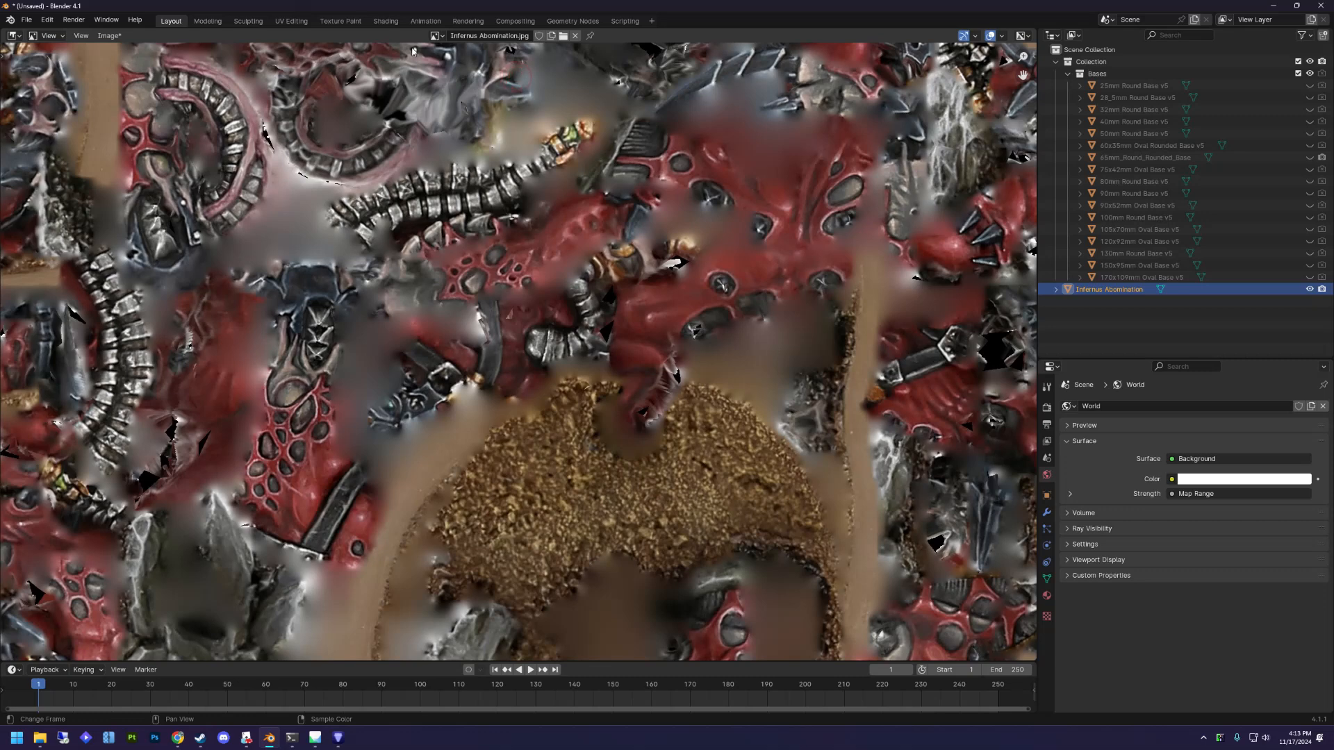
# Save the texture image as a JPEG in the Infernus Abomination folder, overwriting Infernus Abomination.jpg.
pyautogui.click(110, 35)
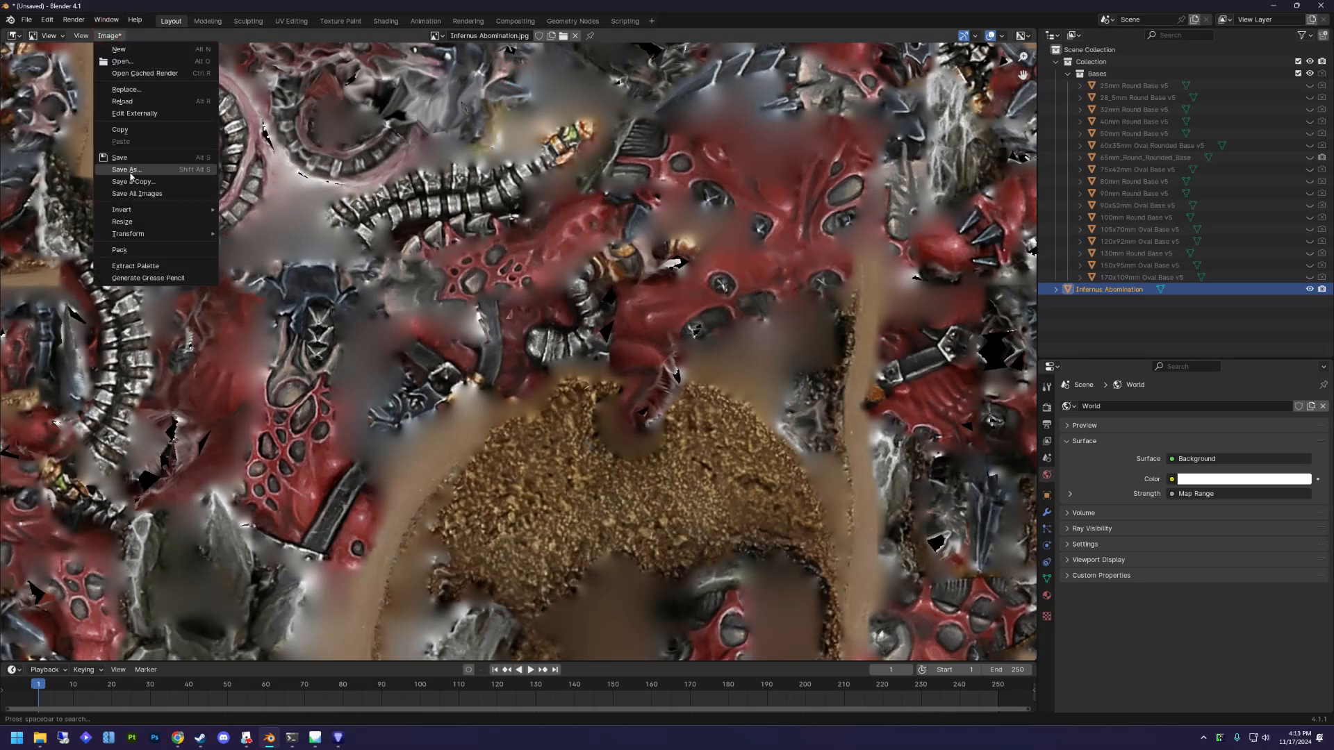
pyautogui.click(130, 171)
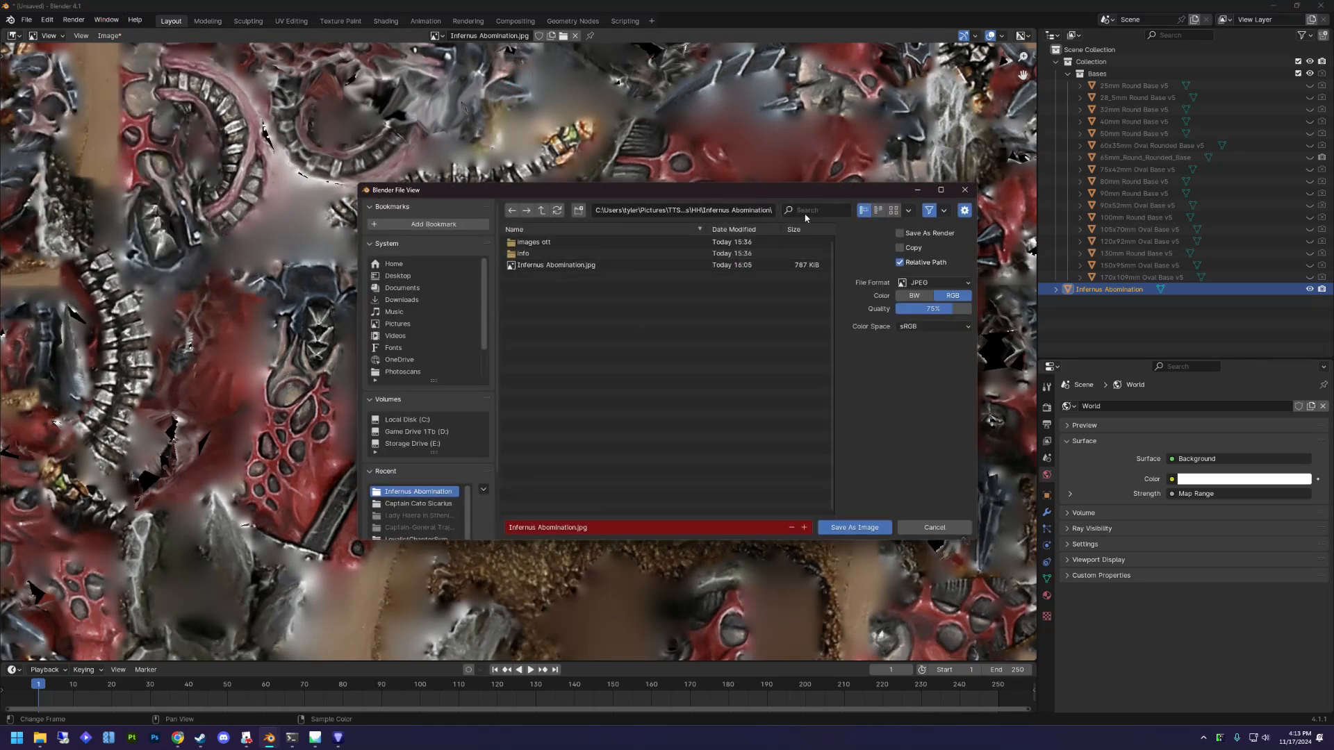
pyautogui.click(856, 527)
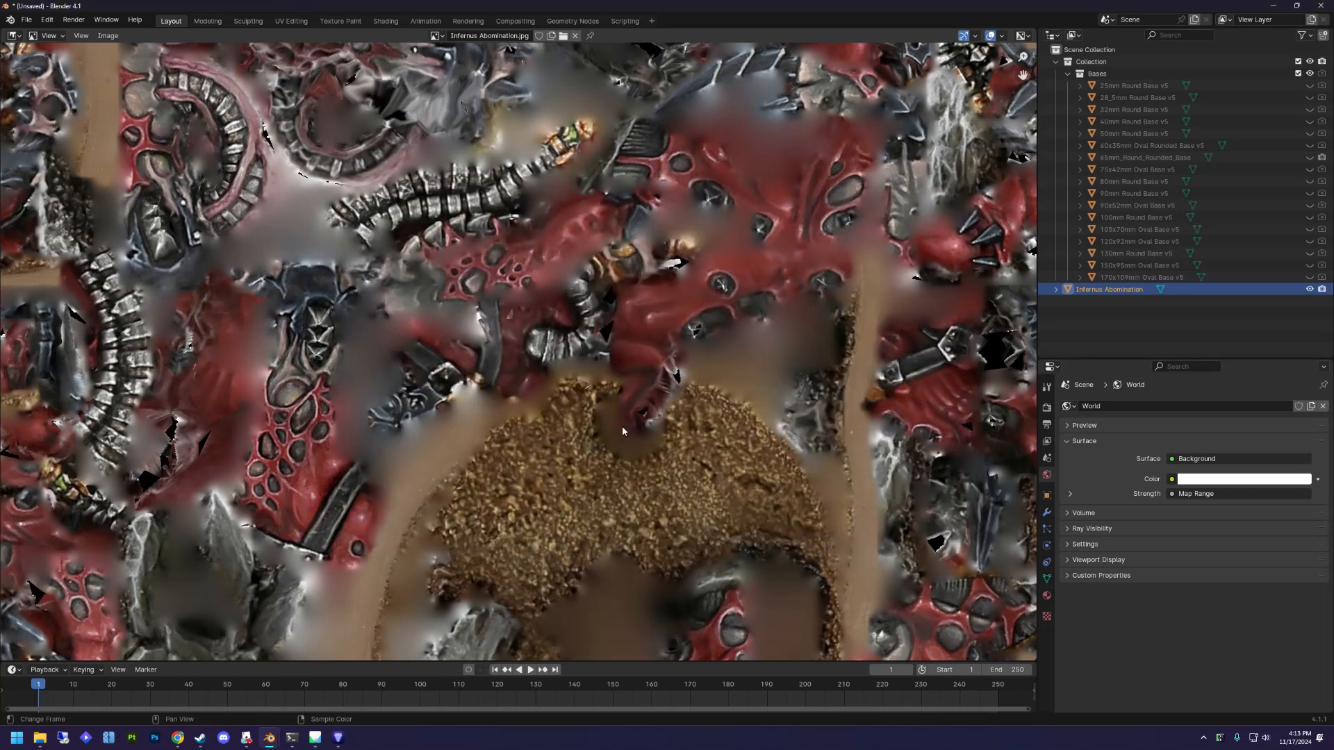
pyautogui.press('Home')
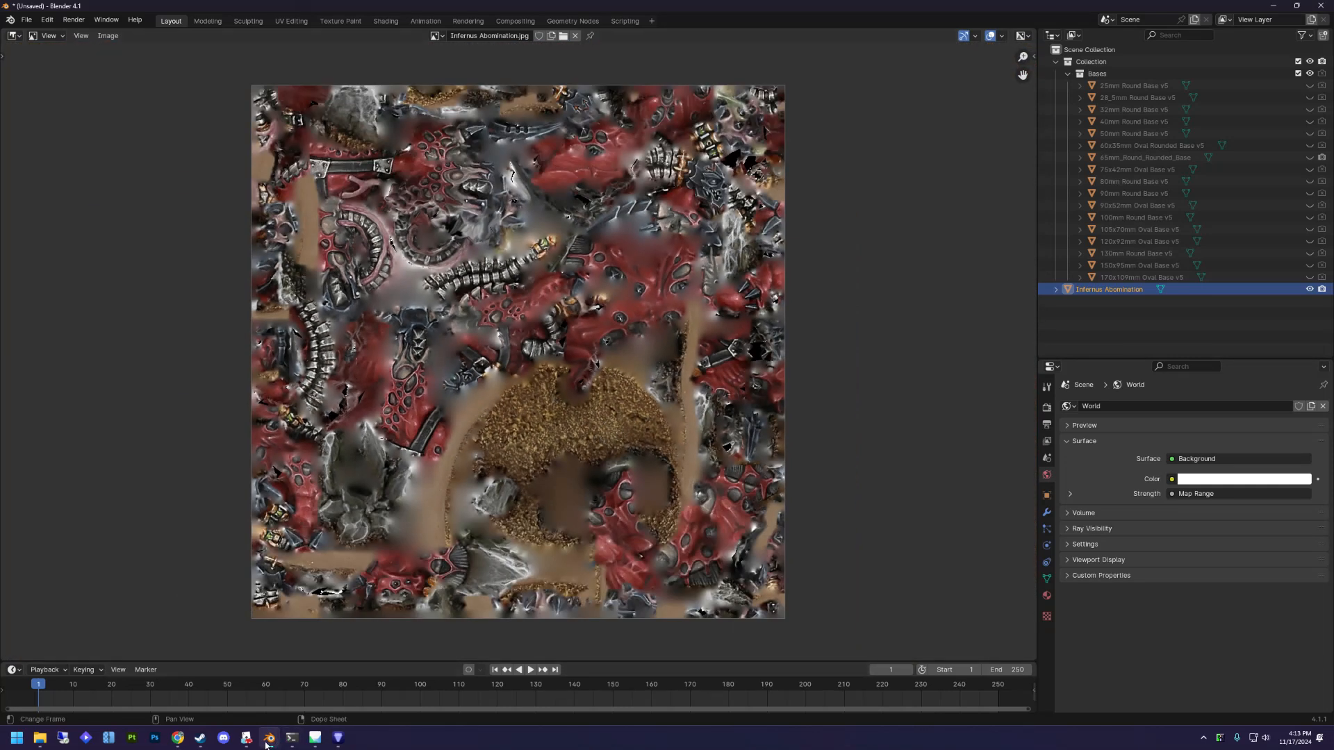
# Switch to Photoshop and open Infernus Abomination.jpg from its File Explorer folder as a new document.
pyautogui.moveTo(268, 741)
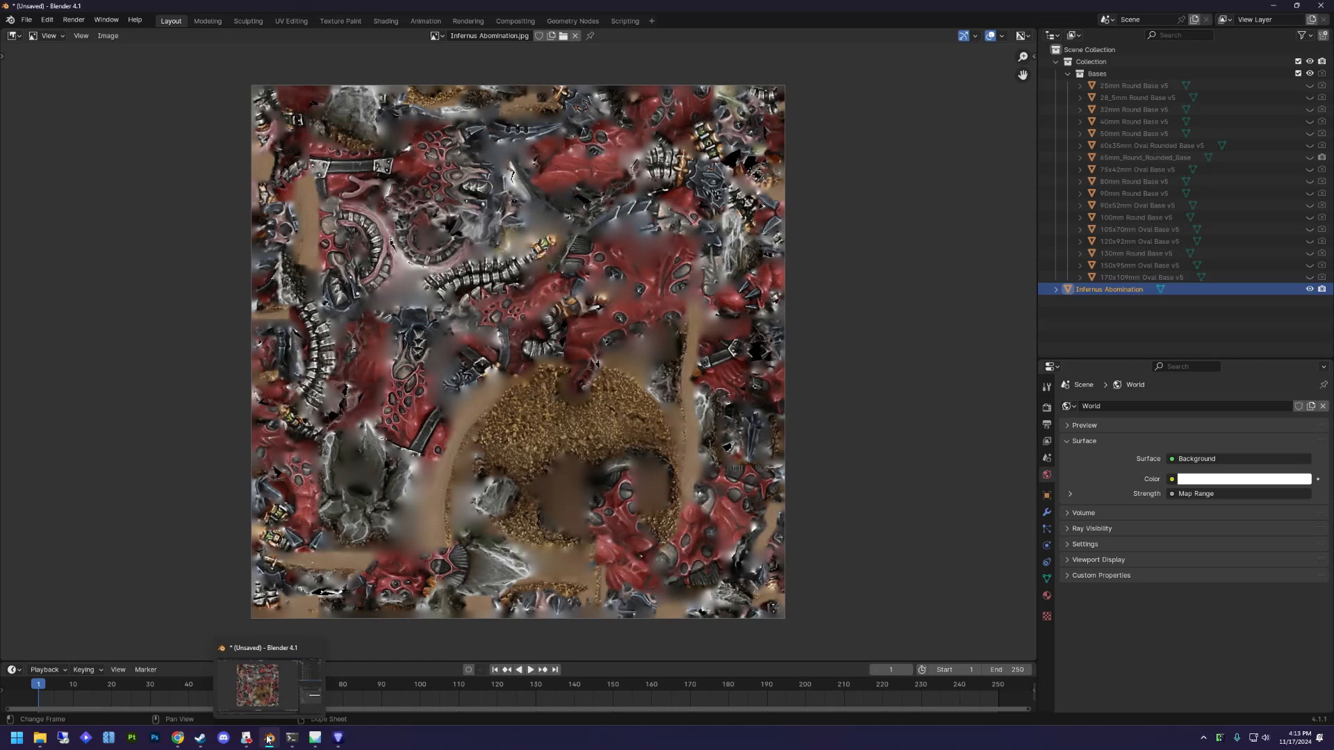
pyautogui.click(155, 739)
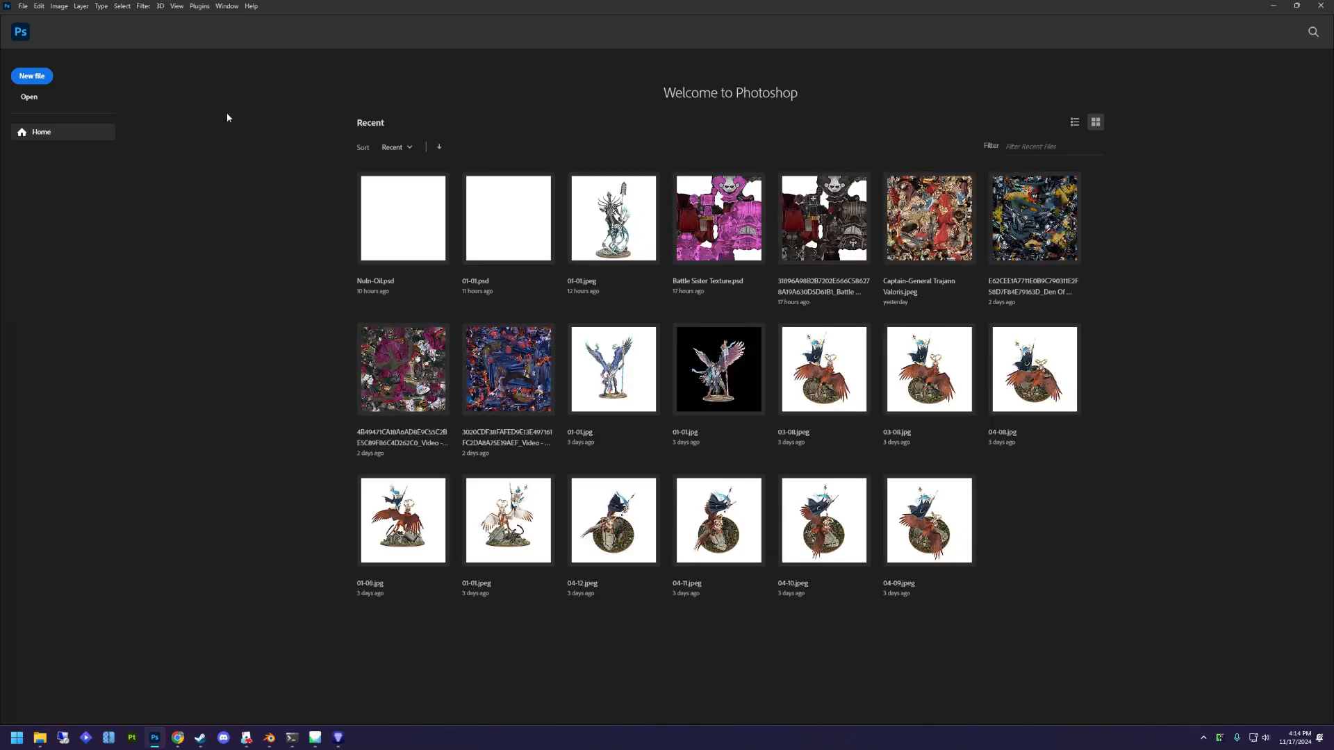
pyautogui.click(31, 97)
pyautogui.click(699, 445)
pyautogui.moveTo(40, 738)
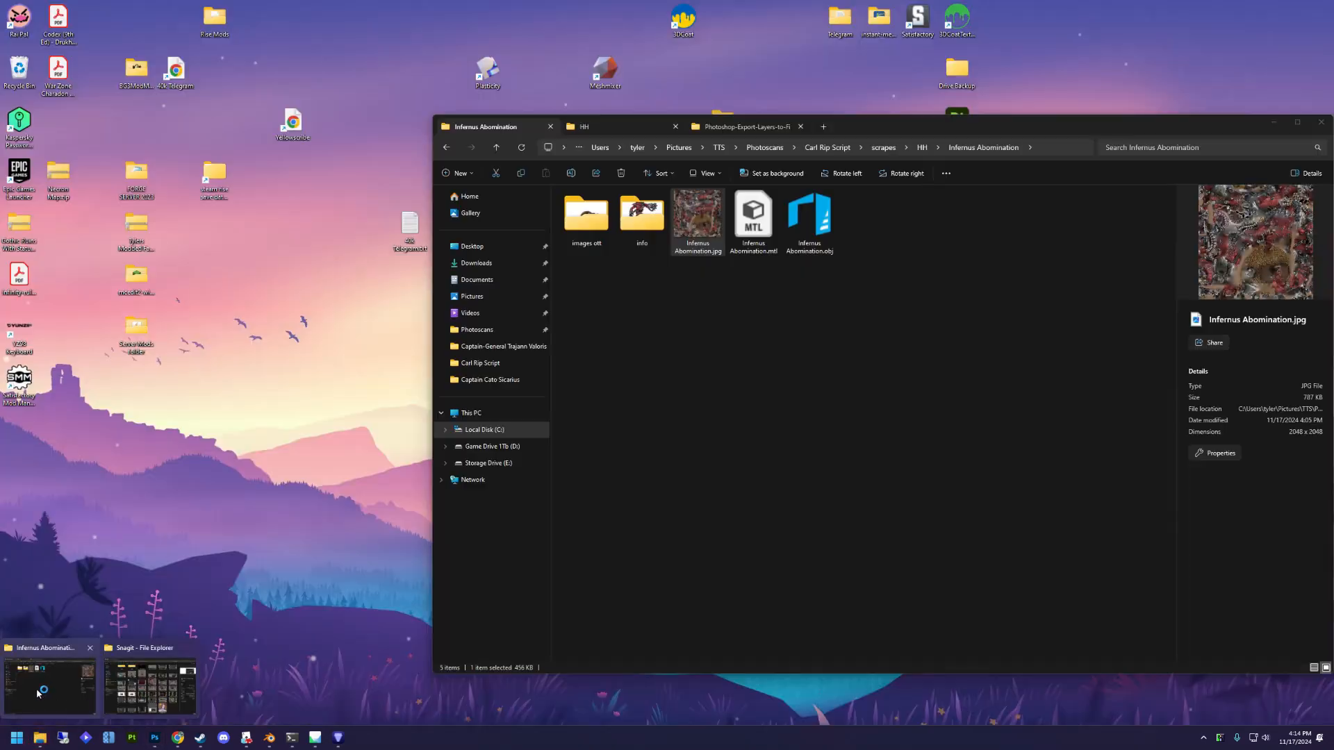
pyautogui.click(38, 693)
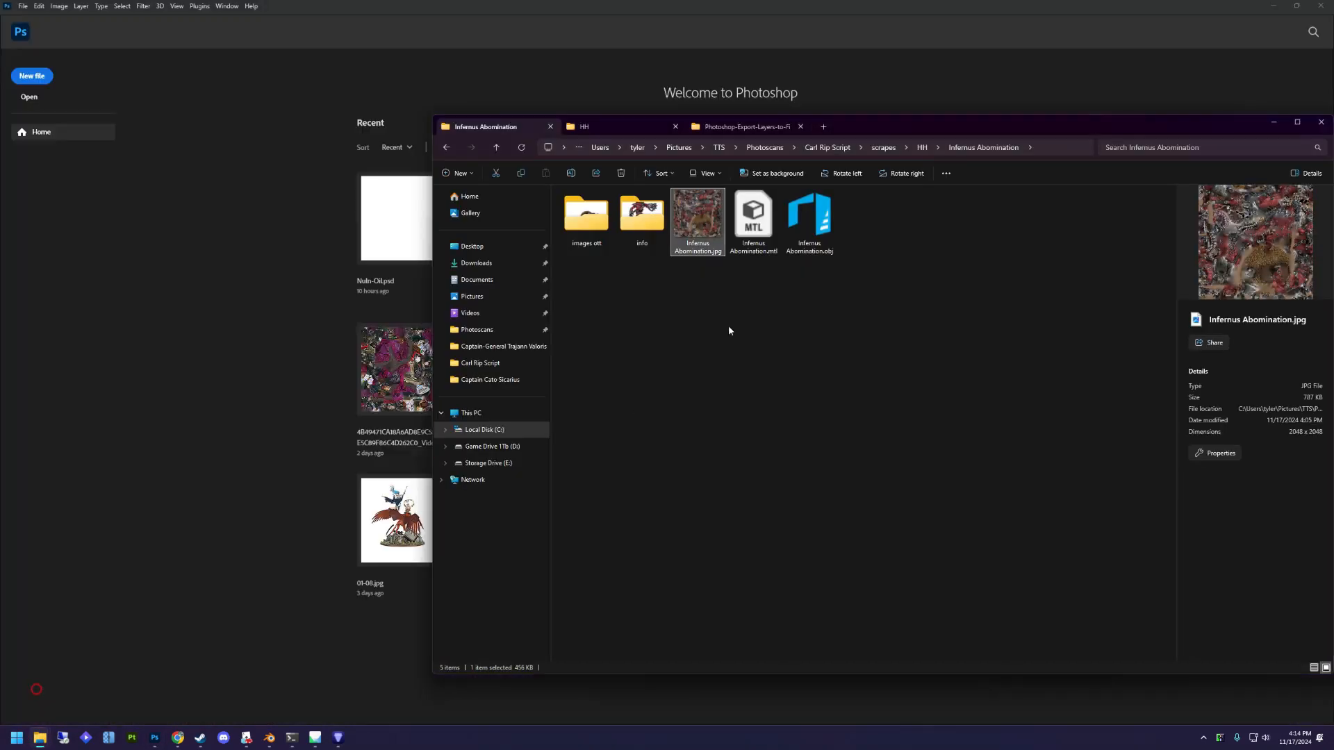
pyautogui.moveTo(705, 222); pyautogui.dragTo(264, 364)
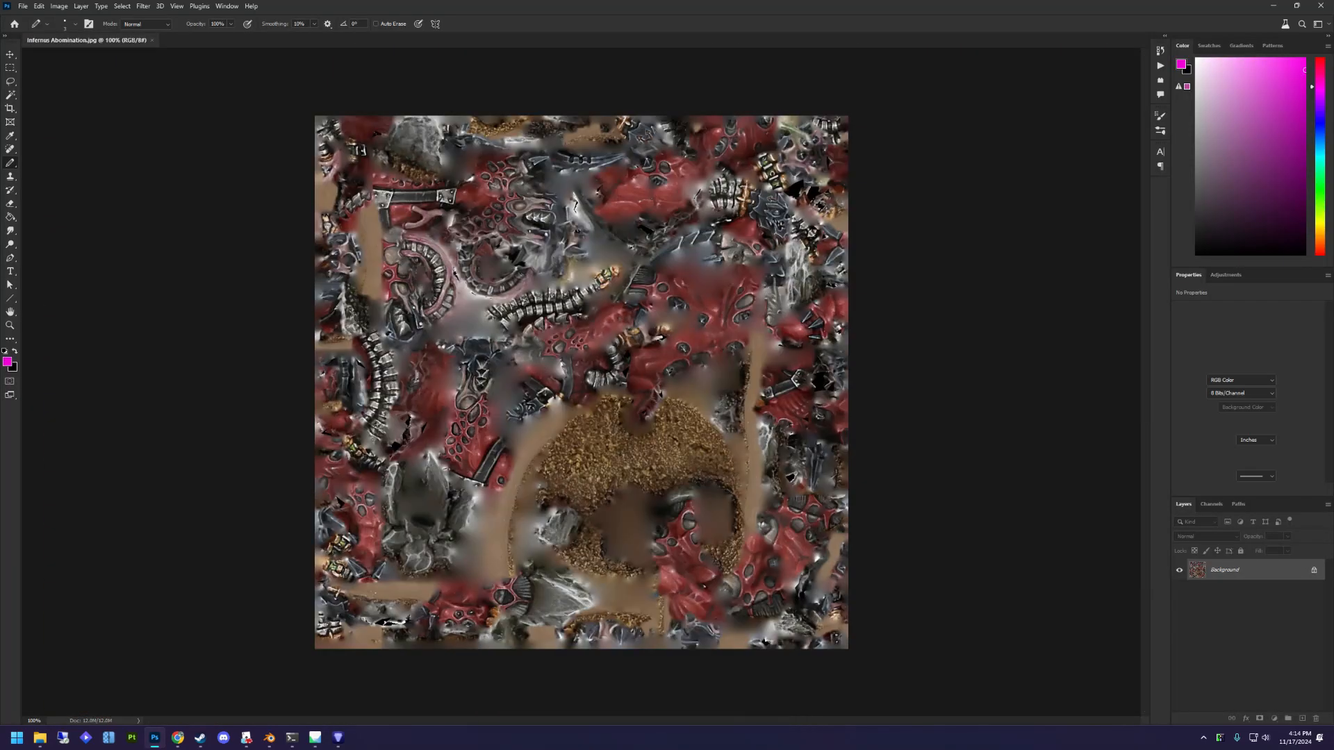
# Unlock the texture's background layer and look over the available adjustment layer types without adding one.
pyautogui.click(1312, 569)
pyautogui.click(1274, 718)
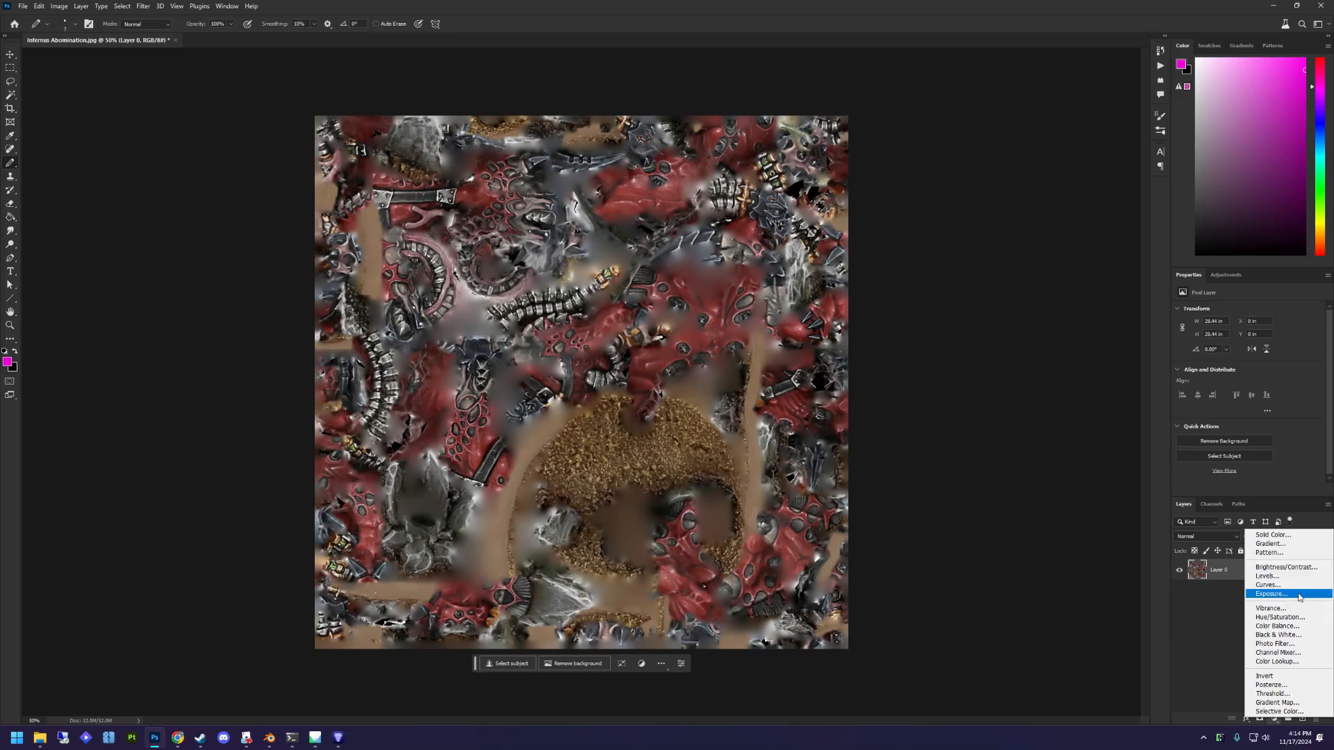
pyautogui.click(1217, 601)
# Open the recent document Nuln-Oil.psd and examine the settings of its Vibrance and Levels adjustment layers.
pyautogui.click(23, 6)
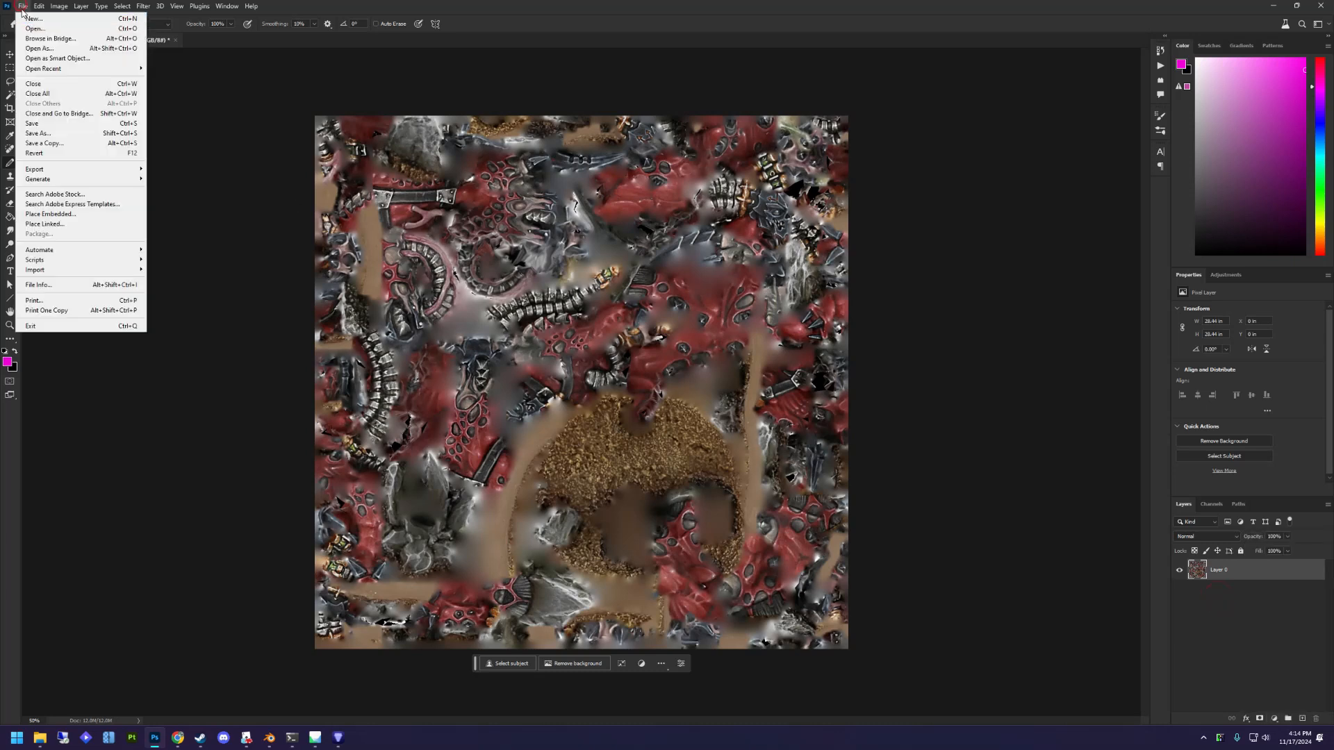
pyautogui.click(23, 6)
pyautogui.moveTo(38, 746)
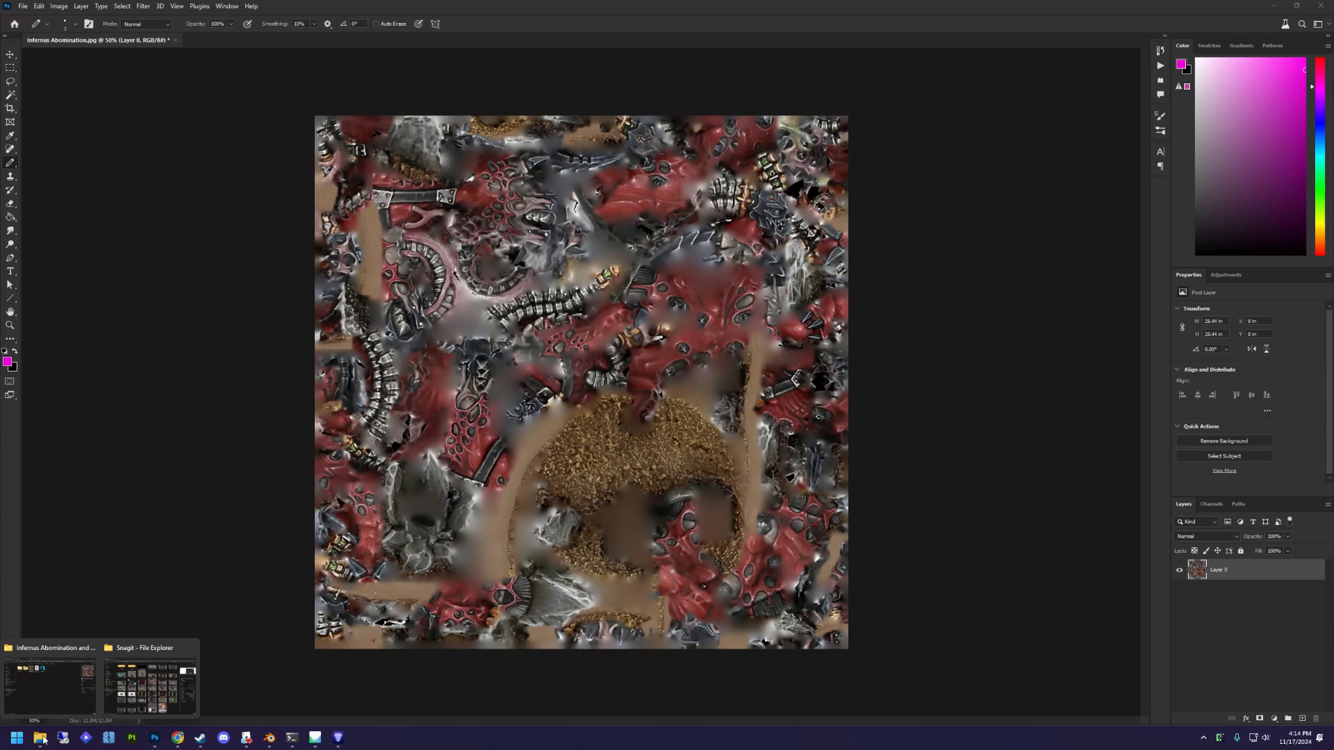
pyautogui.click(54, 700)
pyautogui.click(22, 6)
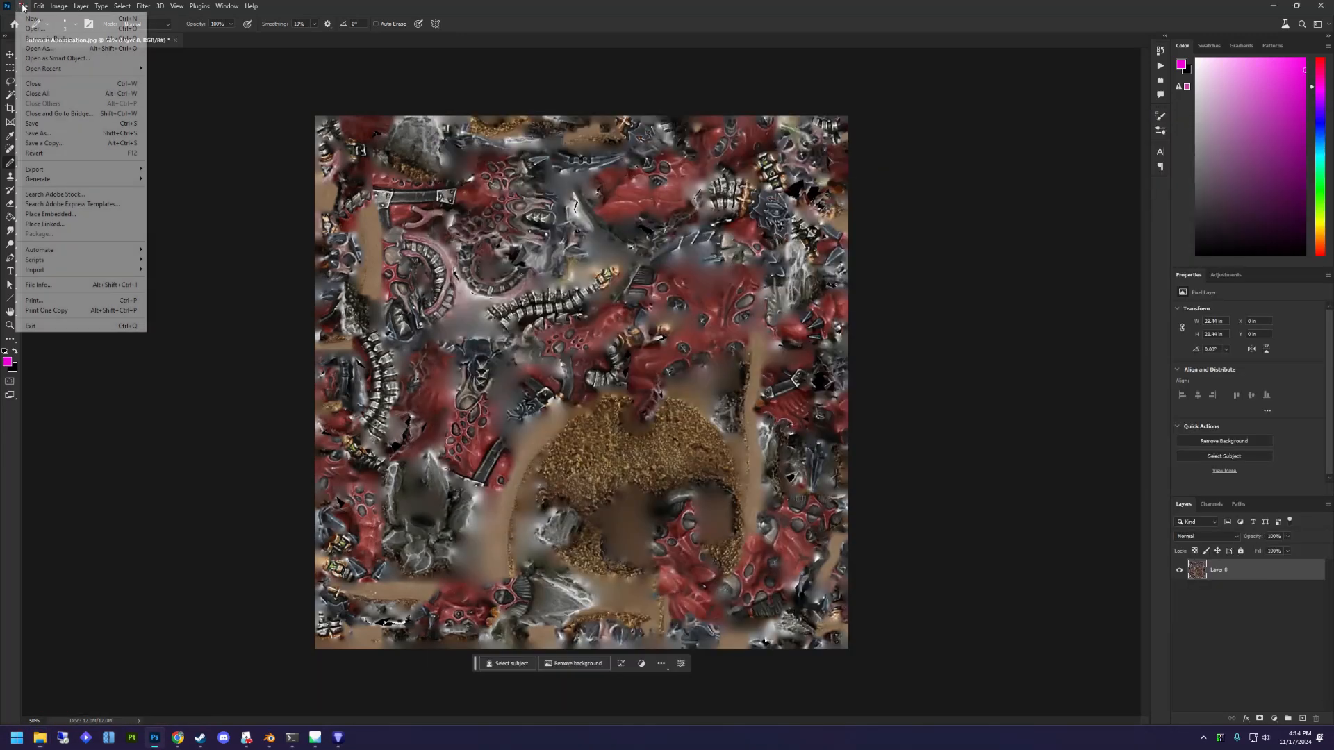
pyautogui.click(59, 70)
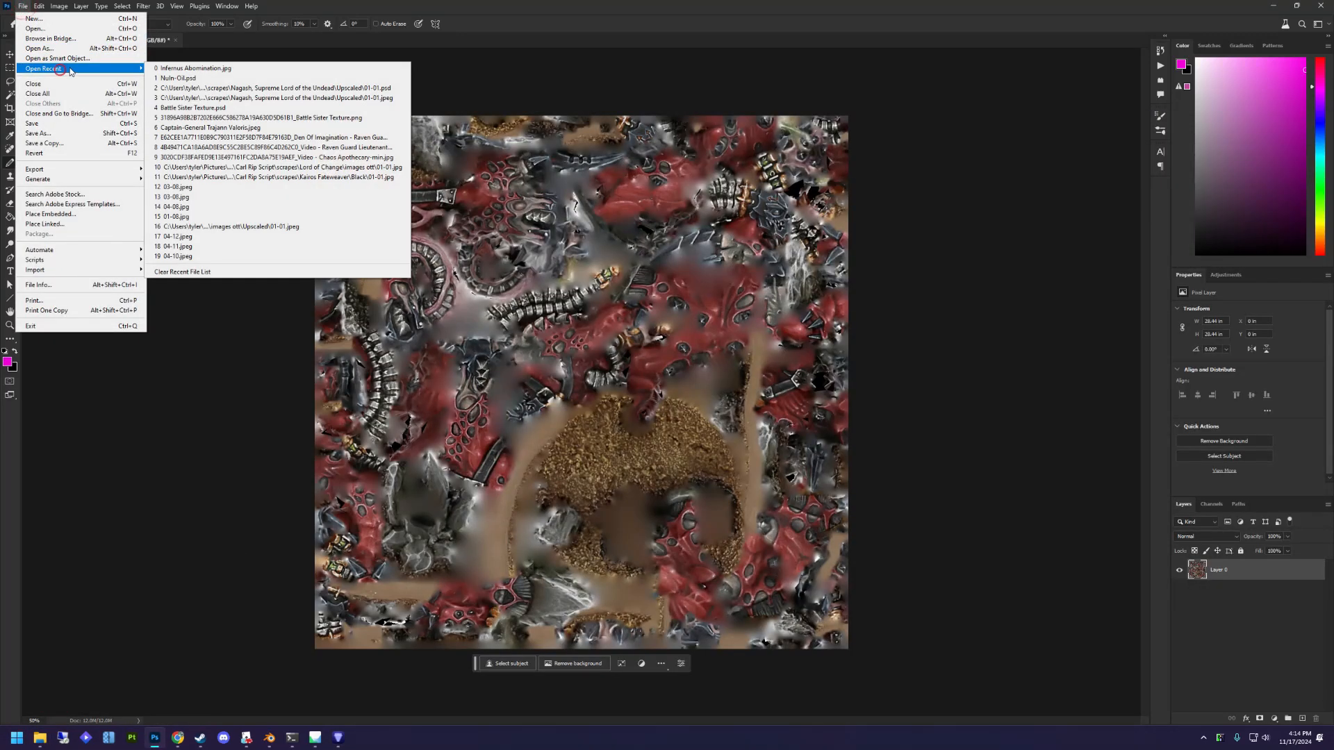
pyautogui.click(179, 78)
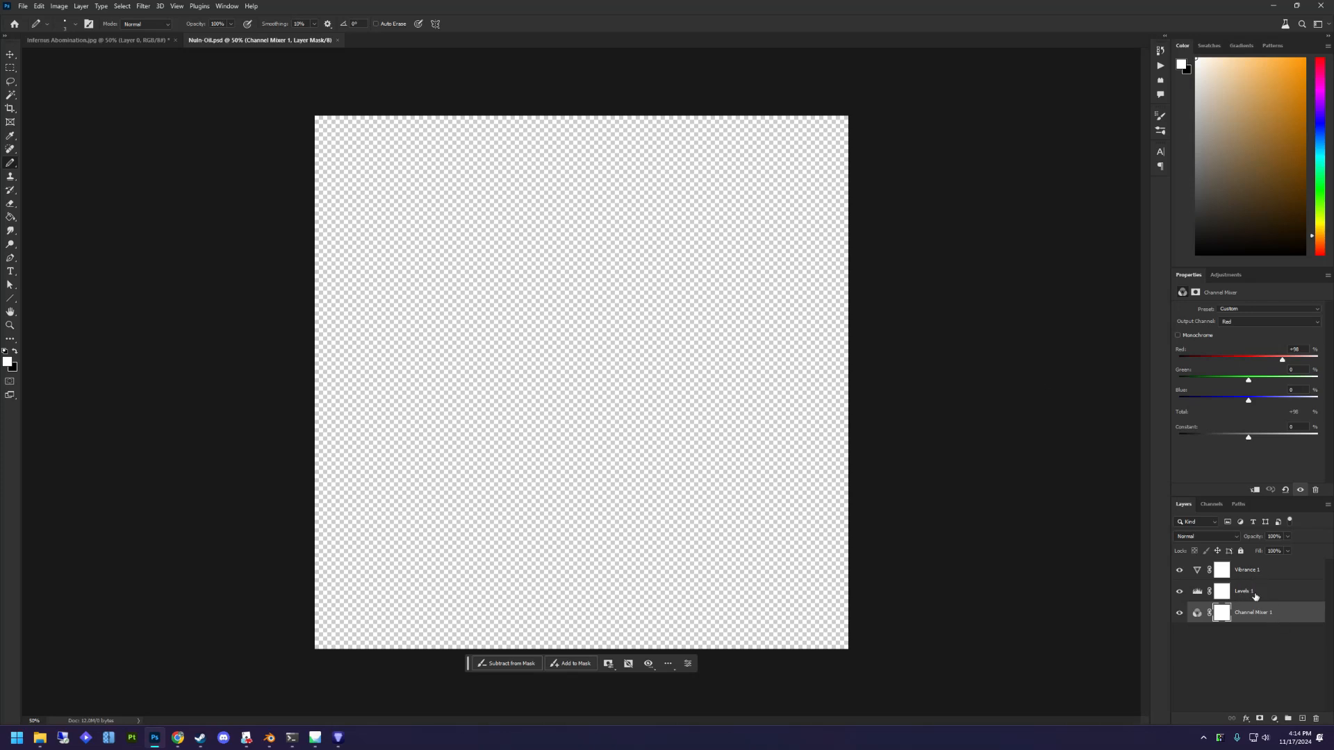
pyautogui.click(1252, 570)
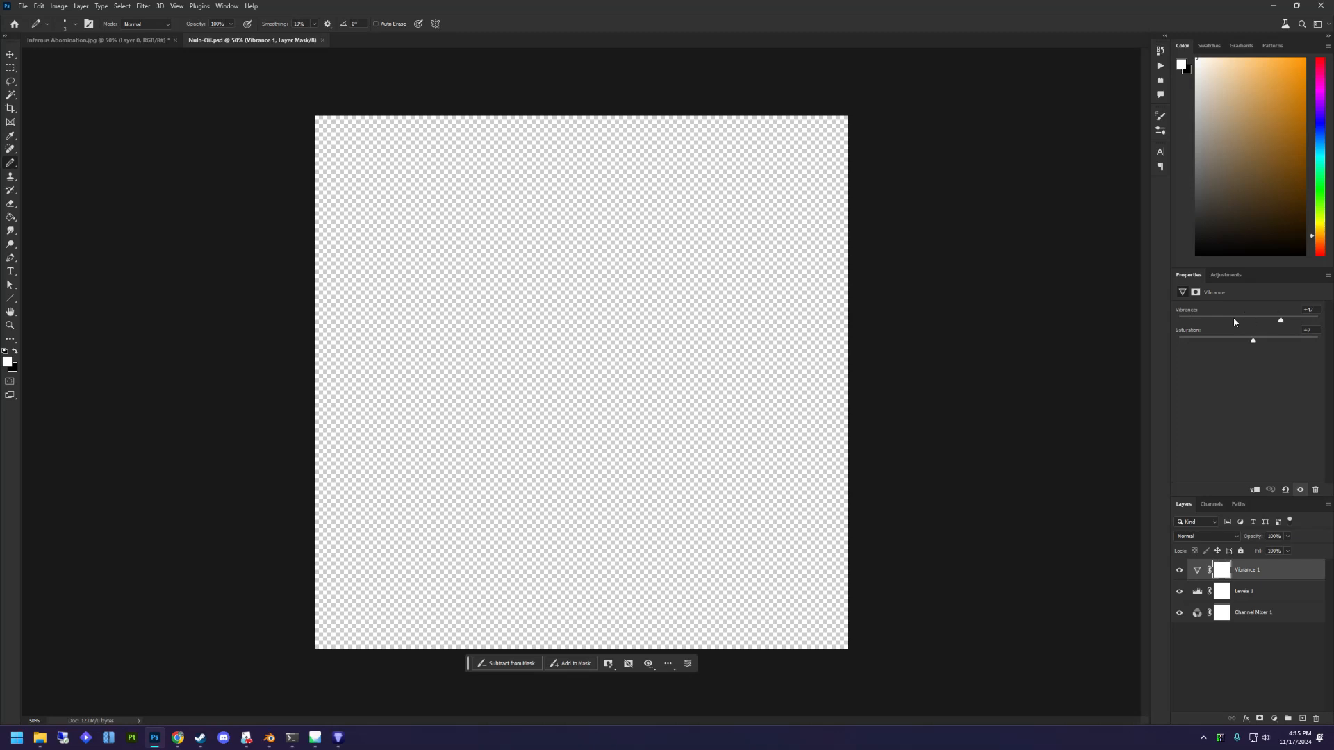
pyautogui.click(1251, 589)
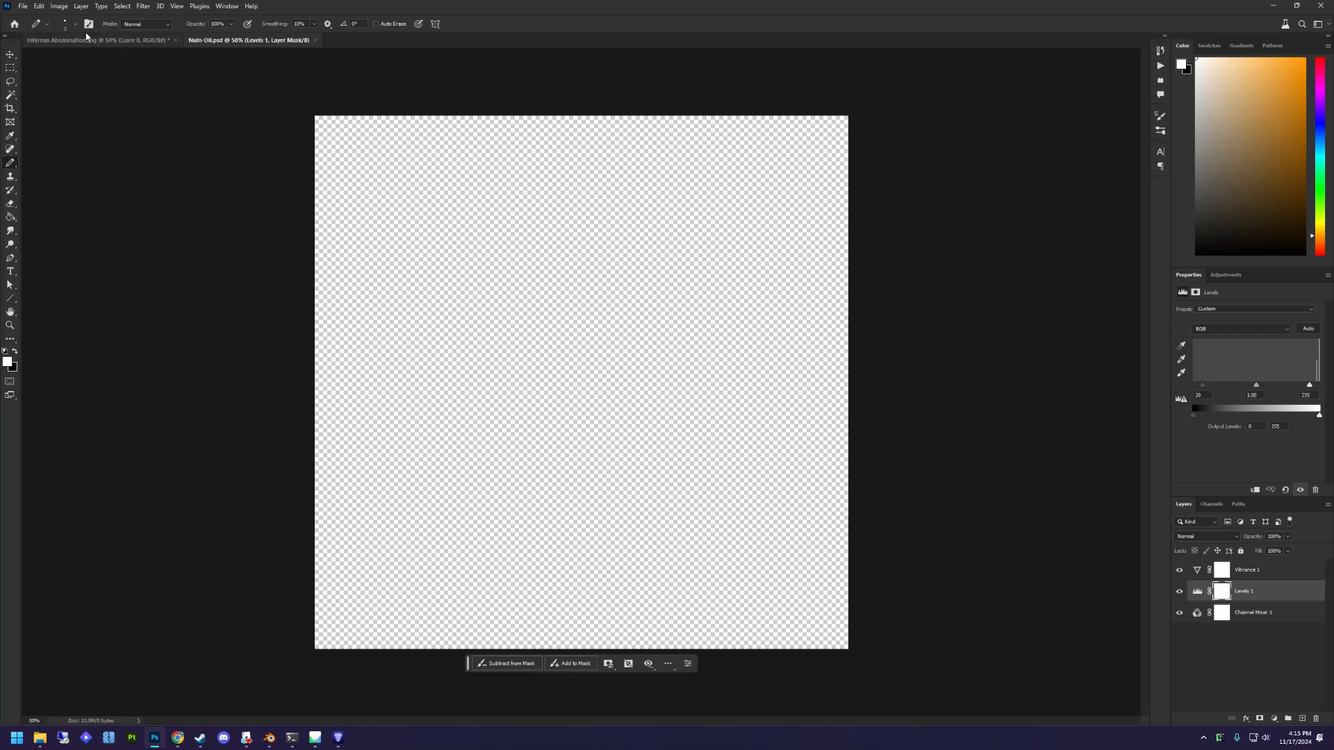
# Place Infernus Abomination.jpg from File Explorer into Nuln-Oil.psd and move its layer beneath all the adjustment layers.
pyautogui.hotkey('alt', 'Tab')
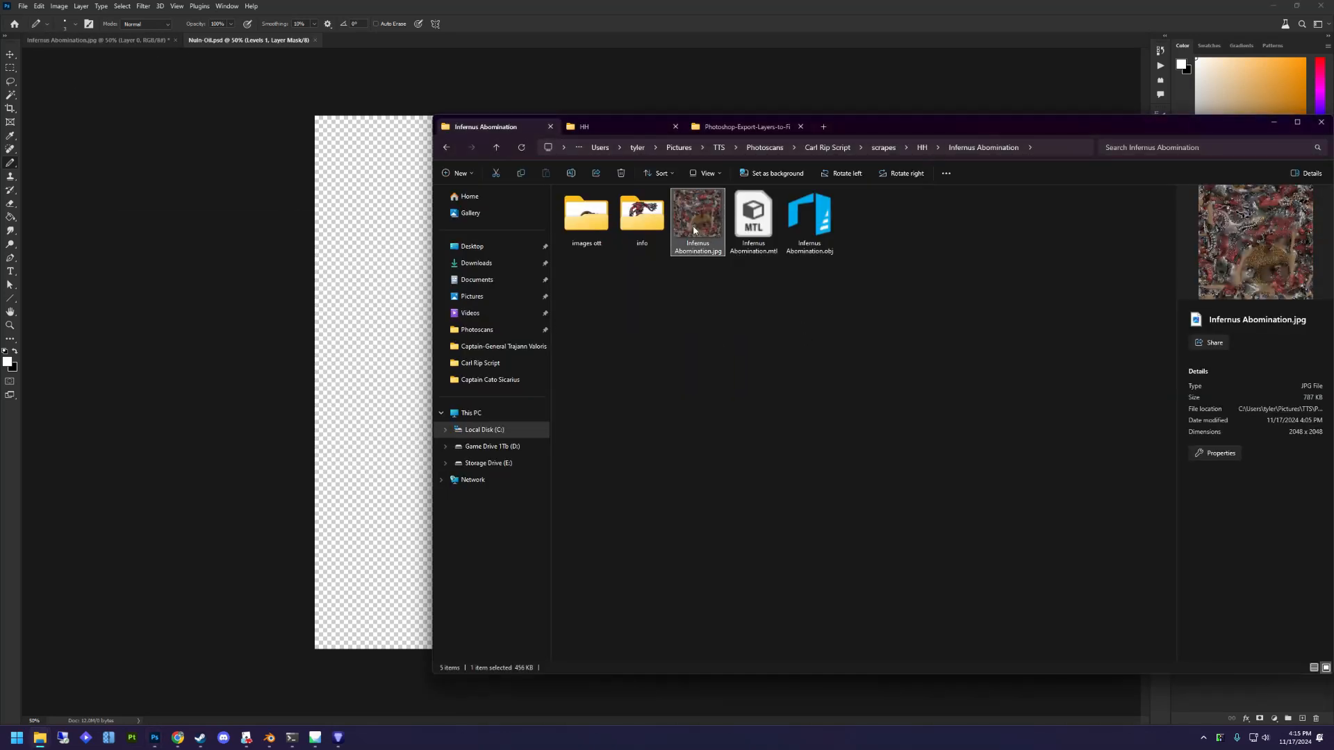
pyautogui.moveTo(696, 228); pyautogui.dragTo(410, 382)
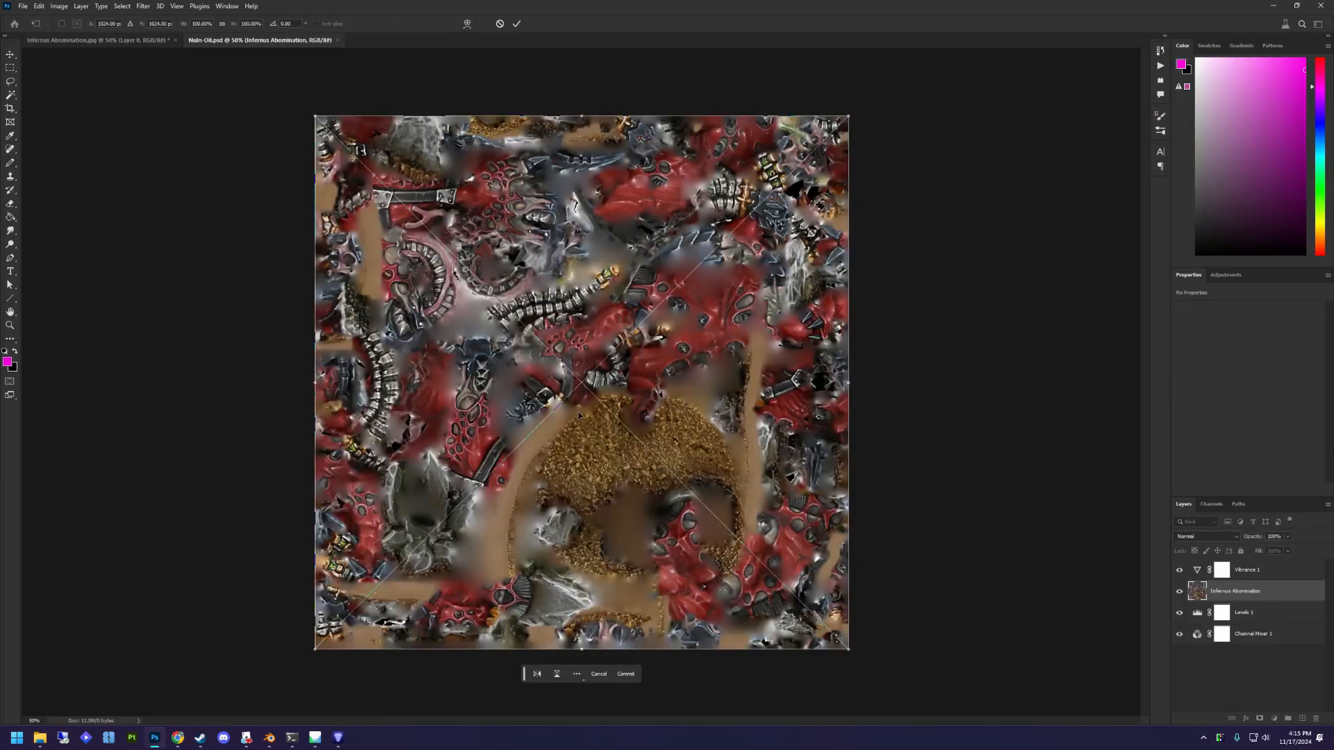
pyautogui.press('Return')
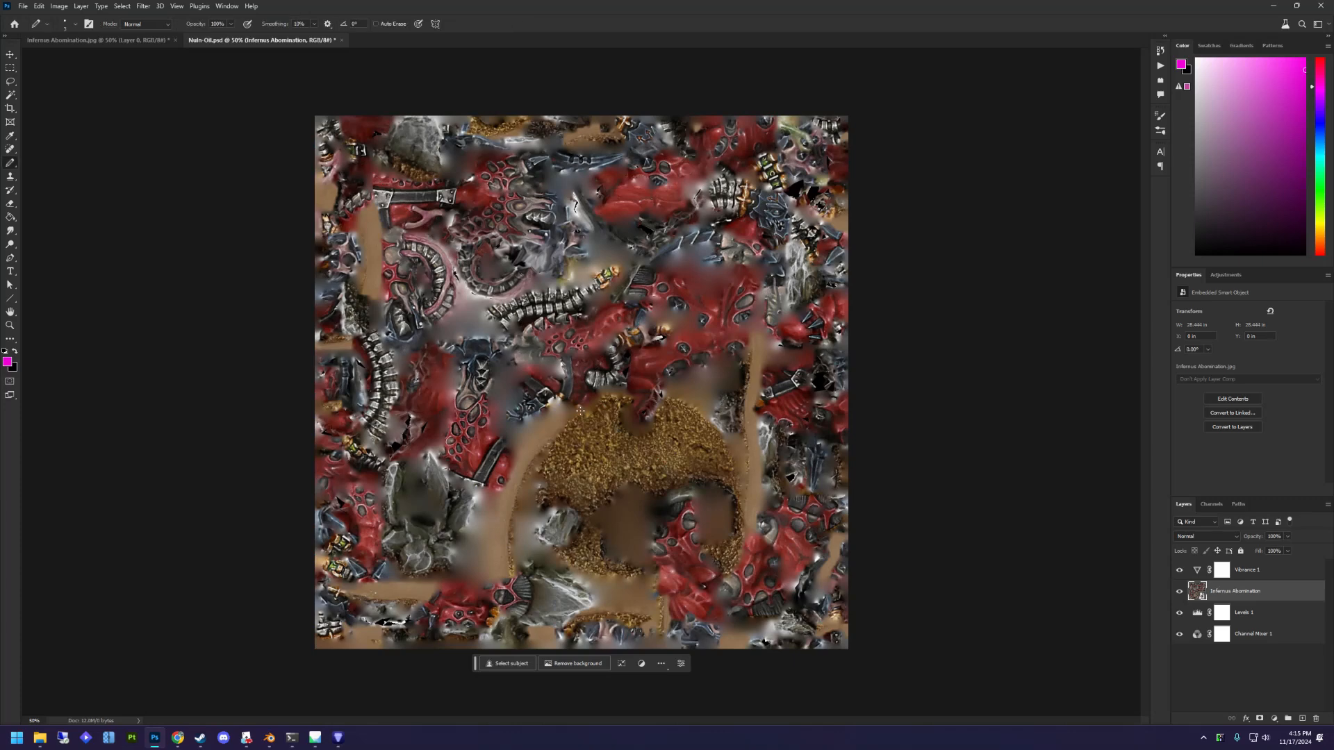
pyautogui.moveTo(1243, 591); pyautogui.dragTo(1250, 648)
# Compare the texture with and without the Levels adjustment by toggling that layer's visibility, leaving it visible.
pyautogui.click(1179, 592)
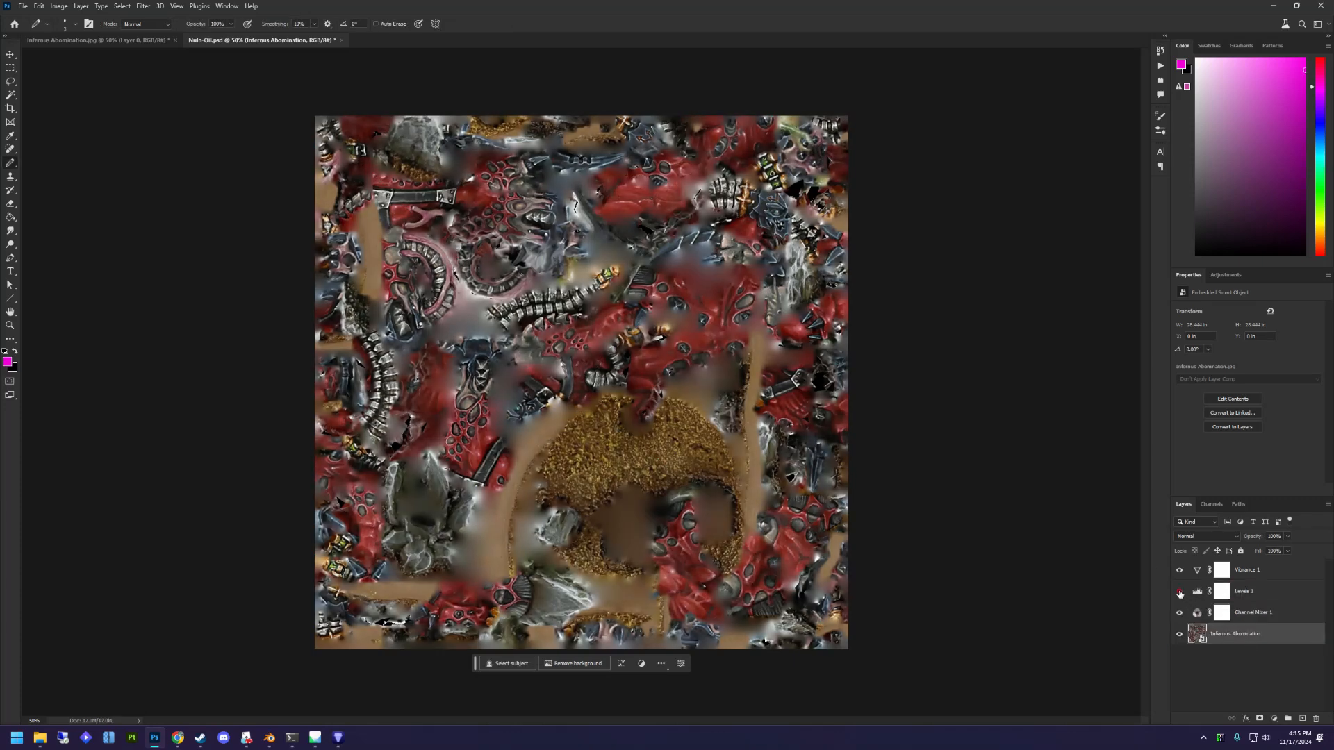
pyautogui.click(1179, 591)
pyautogui.keyDown('alt'); pyautogui.scroll(6, 678, 282); pyautogui.keyUp('alt')
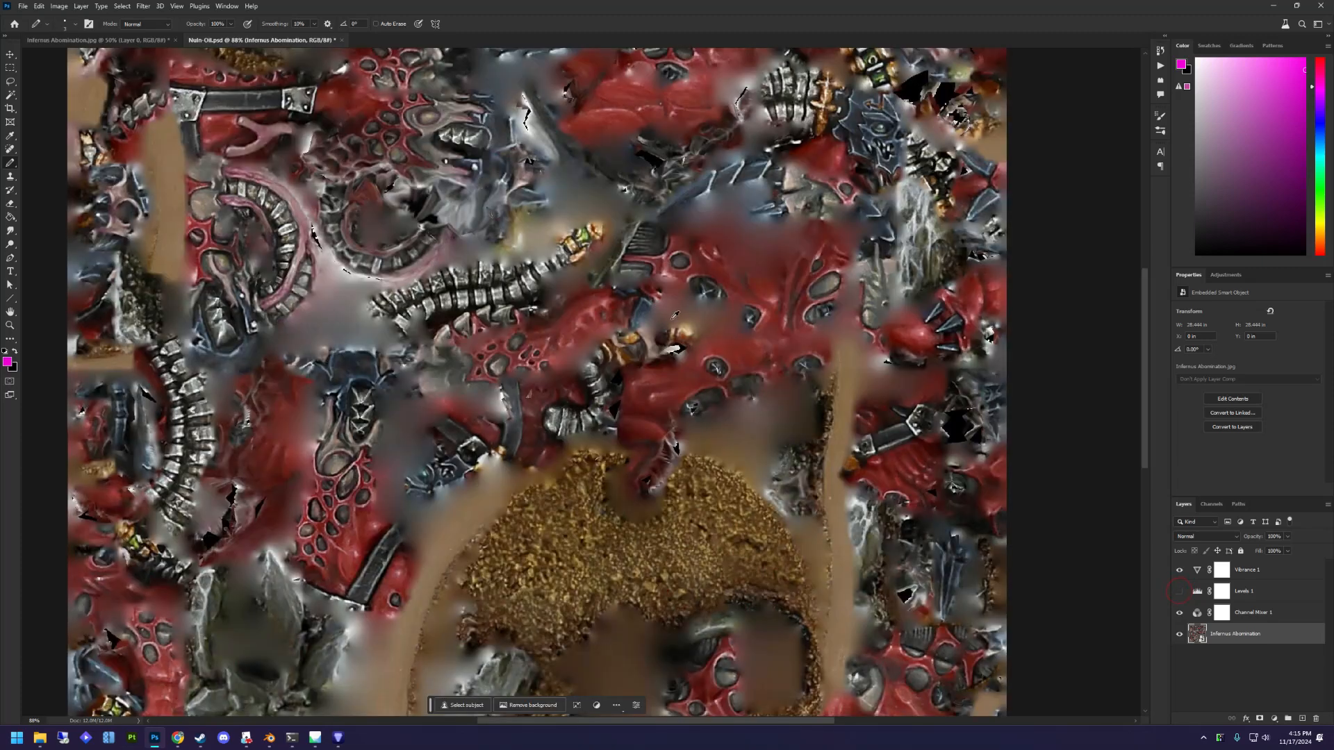
pyautogui.click(1180, 592)
pyautogui.click(1181, 592)
pyautogui.keyDown('alt'); pyautogui.scroll(-2, 622, 443); pyautogui.keyUp('alt')
pyautogui.keyDown('alt'); pyautogui.scroll(-2, 622, 443); pyautogui.keyUp('alt')
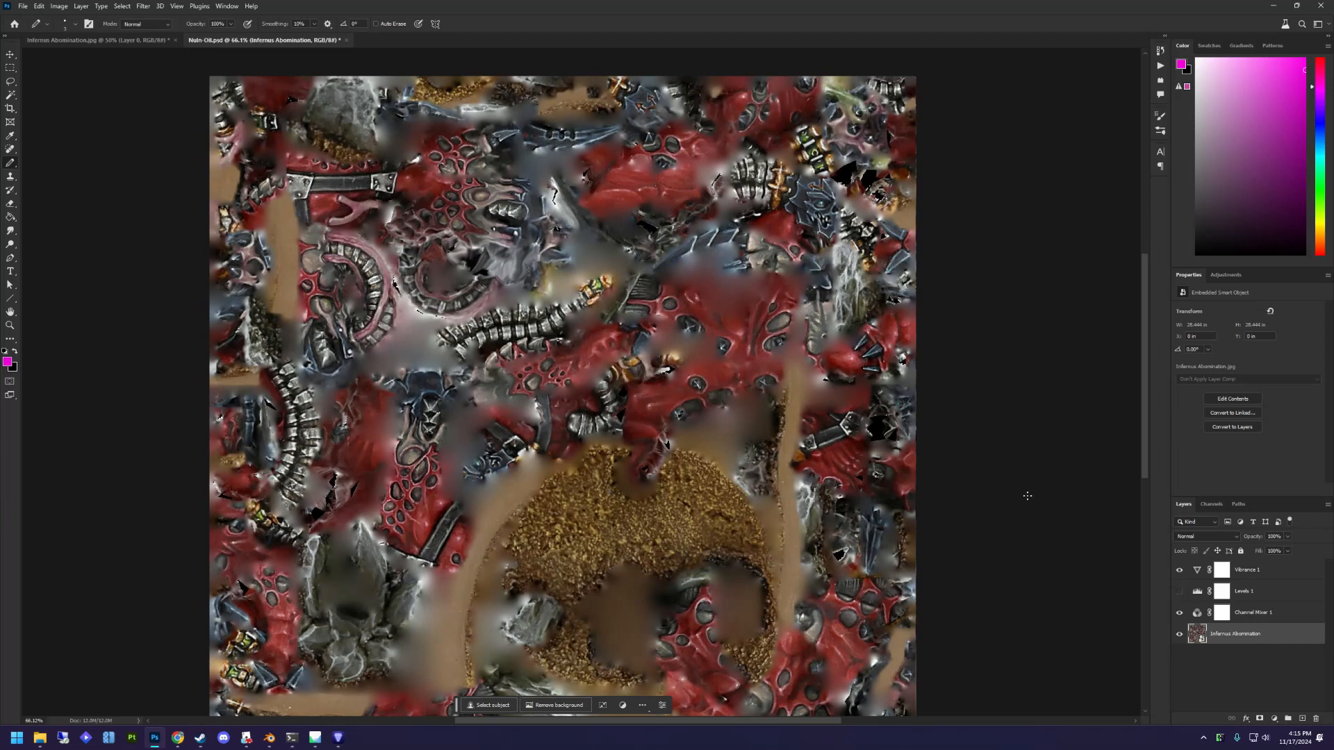
pyautogui.click(1179, 591)
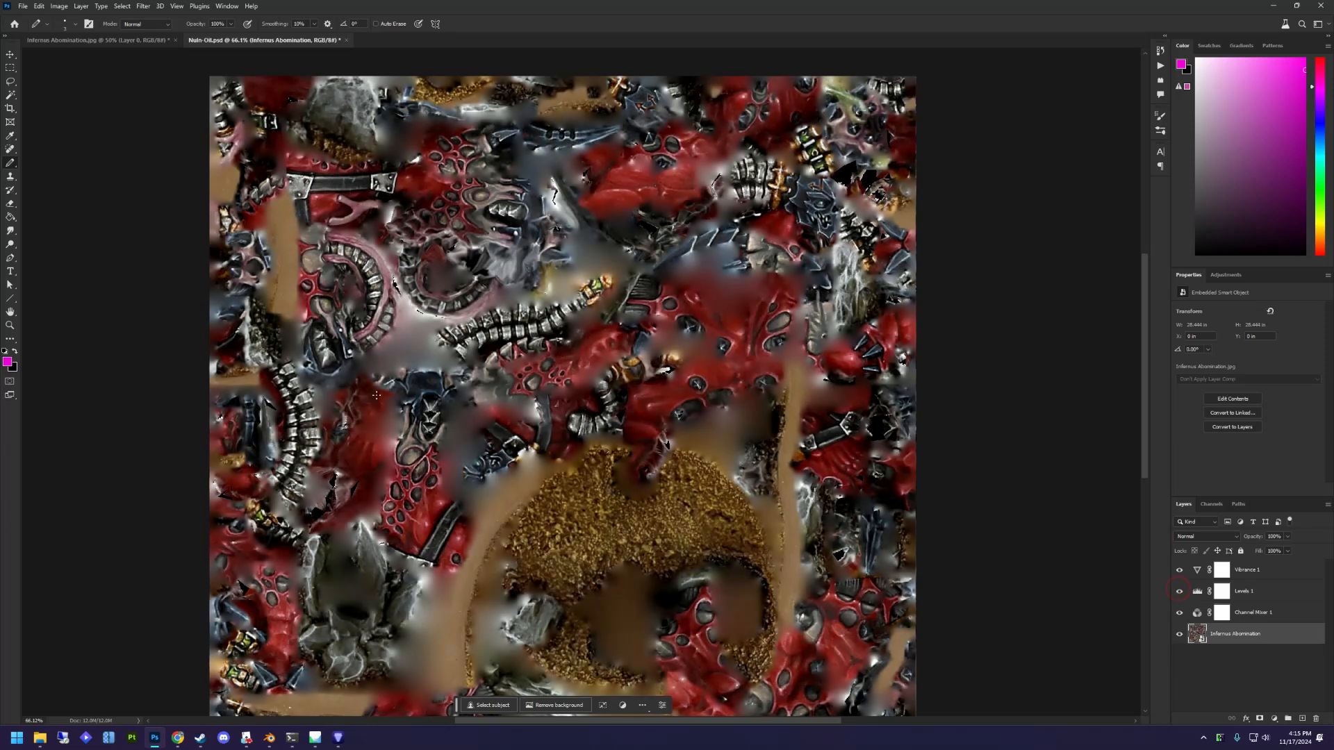
# Set the Levels adjustment's black input to 20 and fine-tune its white input, ending with the Channel Mixer layer selected.
pyautogui.click(1267, 591)
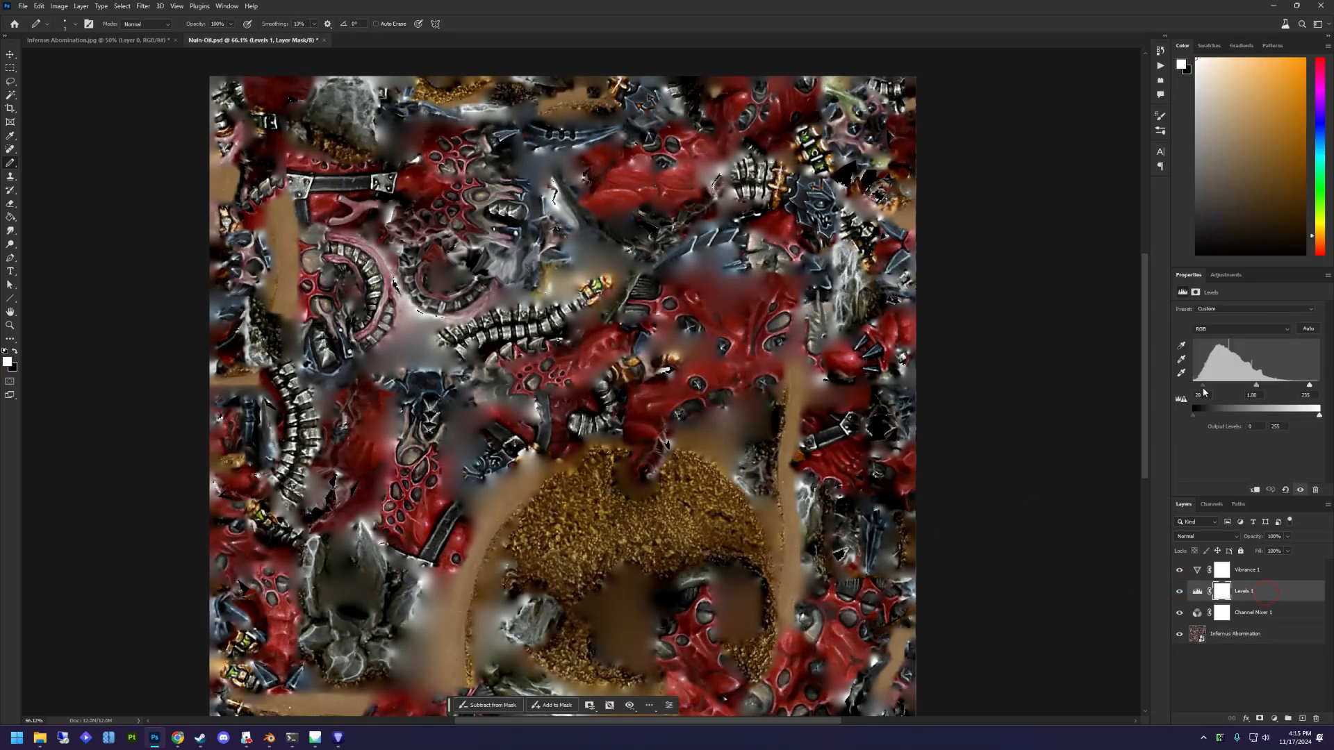
pyautogui.moveTo(1203, 386); pyautogui.dragTo(1196, 383)
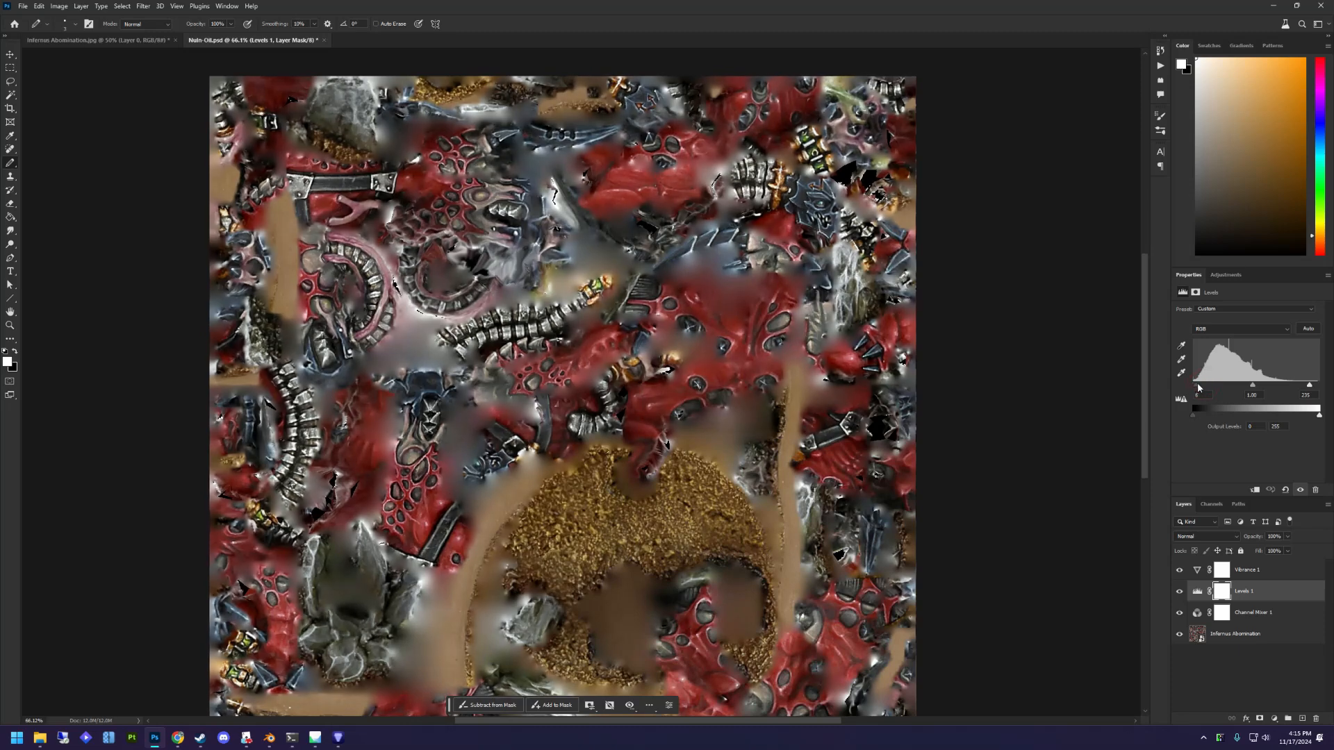
pyautogui.click(1198, 396)
pyautogui.write('20')
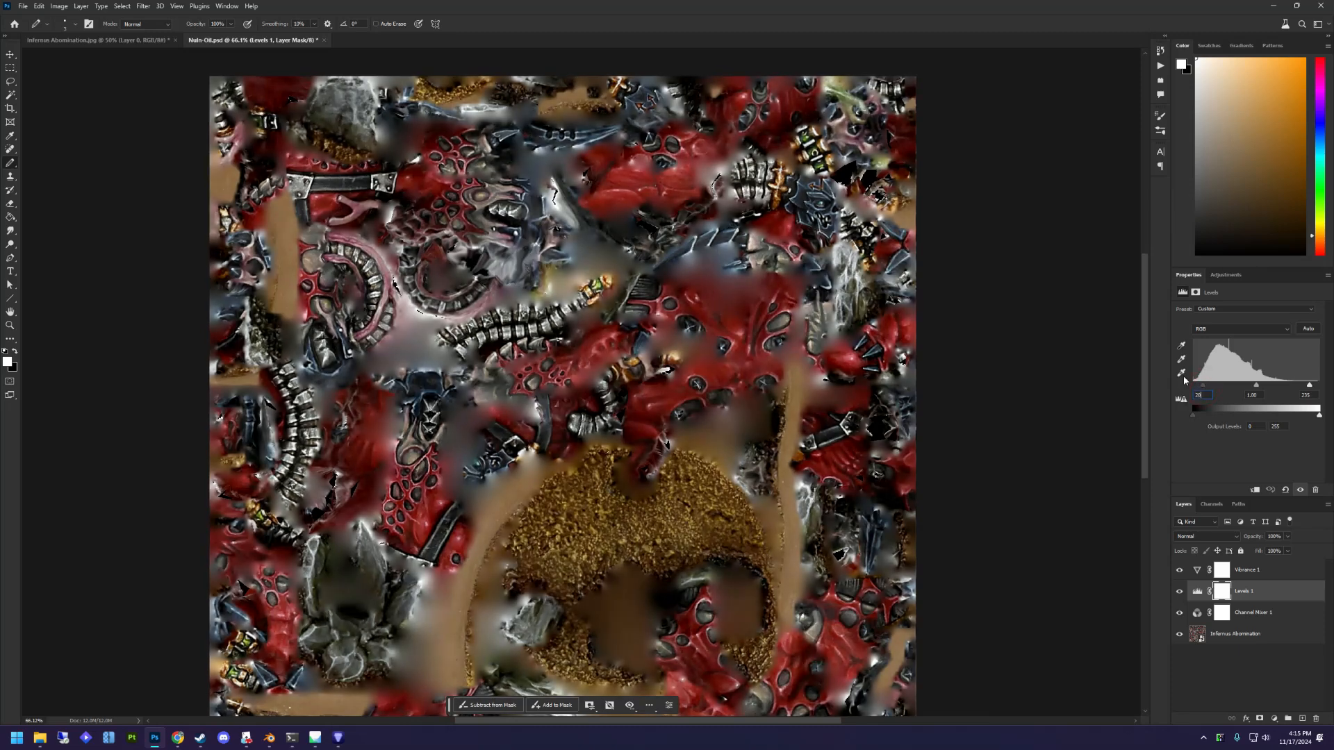
pyautogui.moveTo(1310, 385); pyautogui.dragTo(1315, 389)
pyautogui.hotkey('ctrl', 'z')
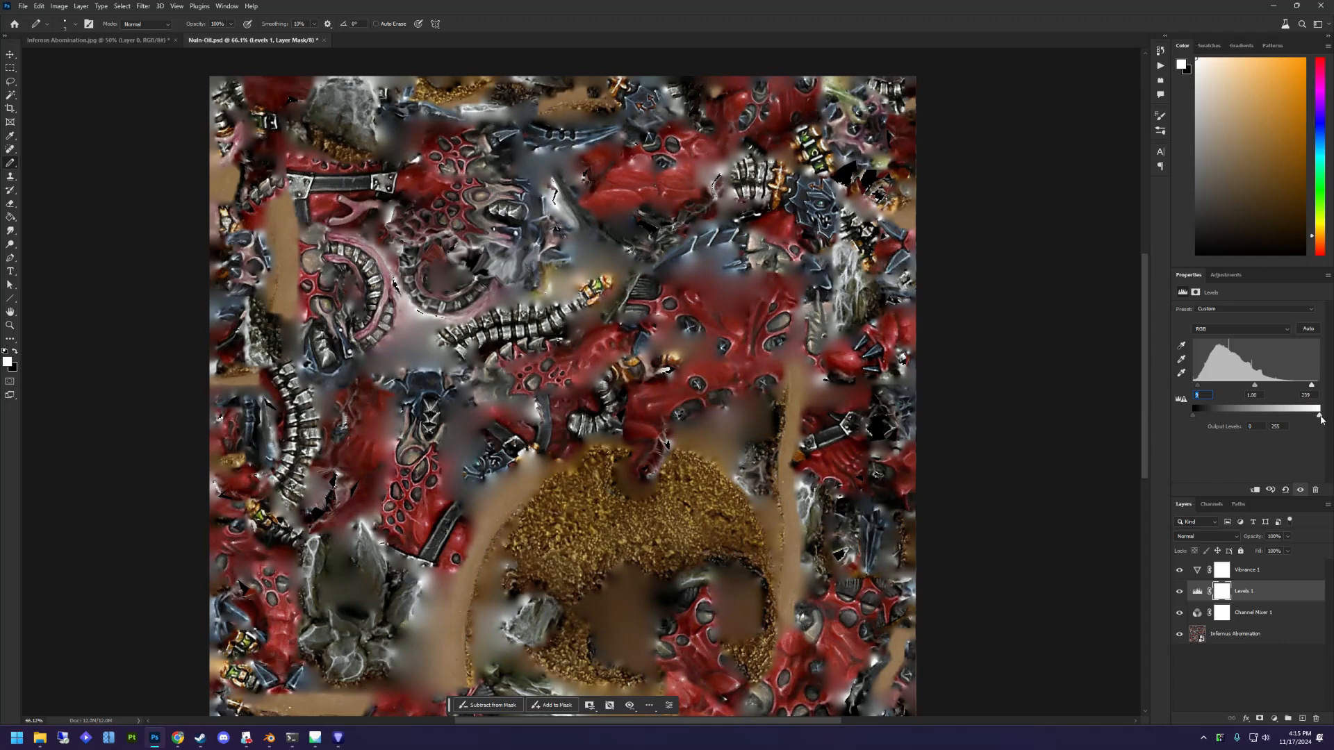
pyautogui.hotkey('ctrl', 'shift', 'z')
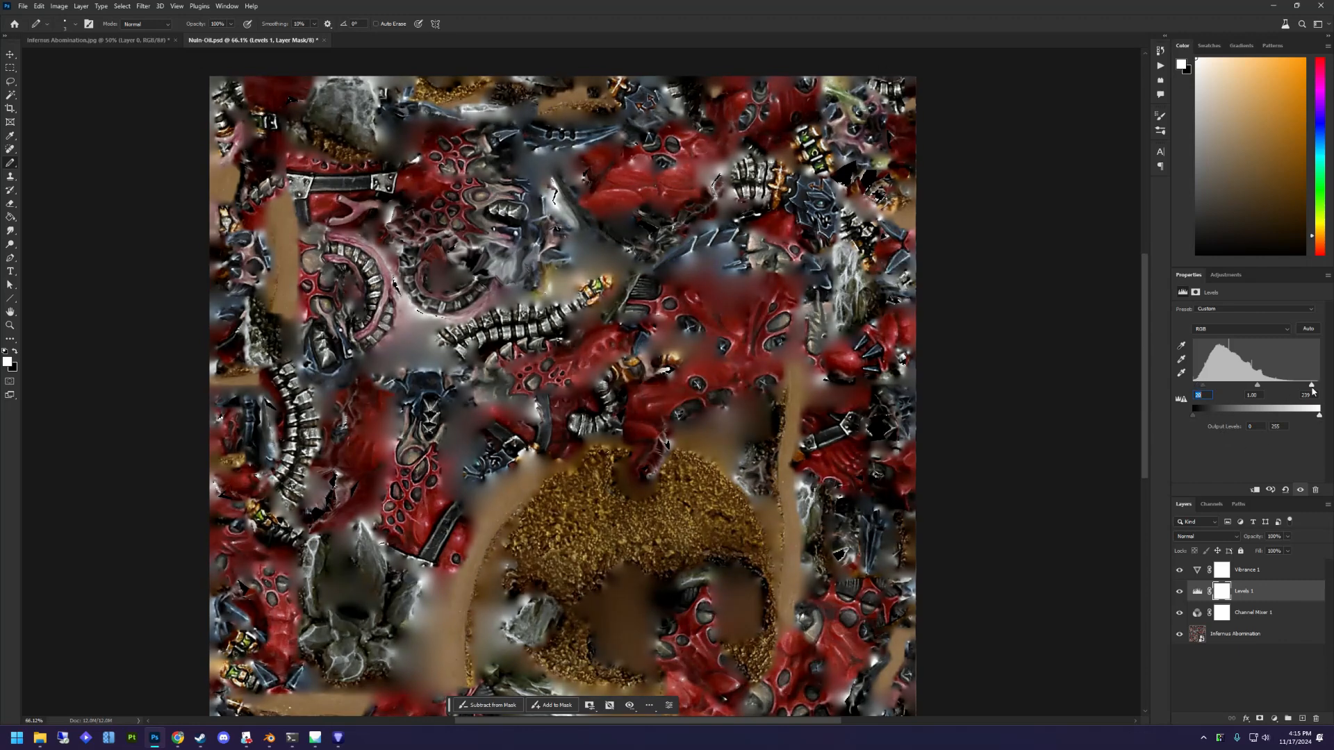
pyautogui.hotkey('ctrl', 'z')
pyautogui.hotkey('ctrl', 'shift', 'z')
pyautogui.moveTo(1311, 386); pyautogui.dragTo(1310, 387)
pyautogui.click(1259, 613)
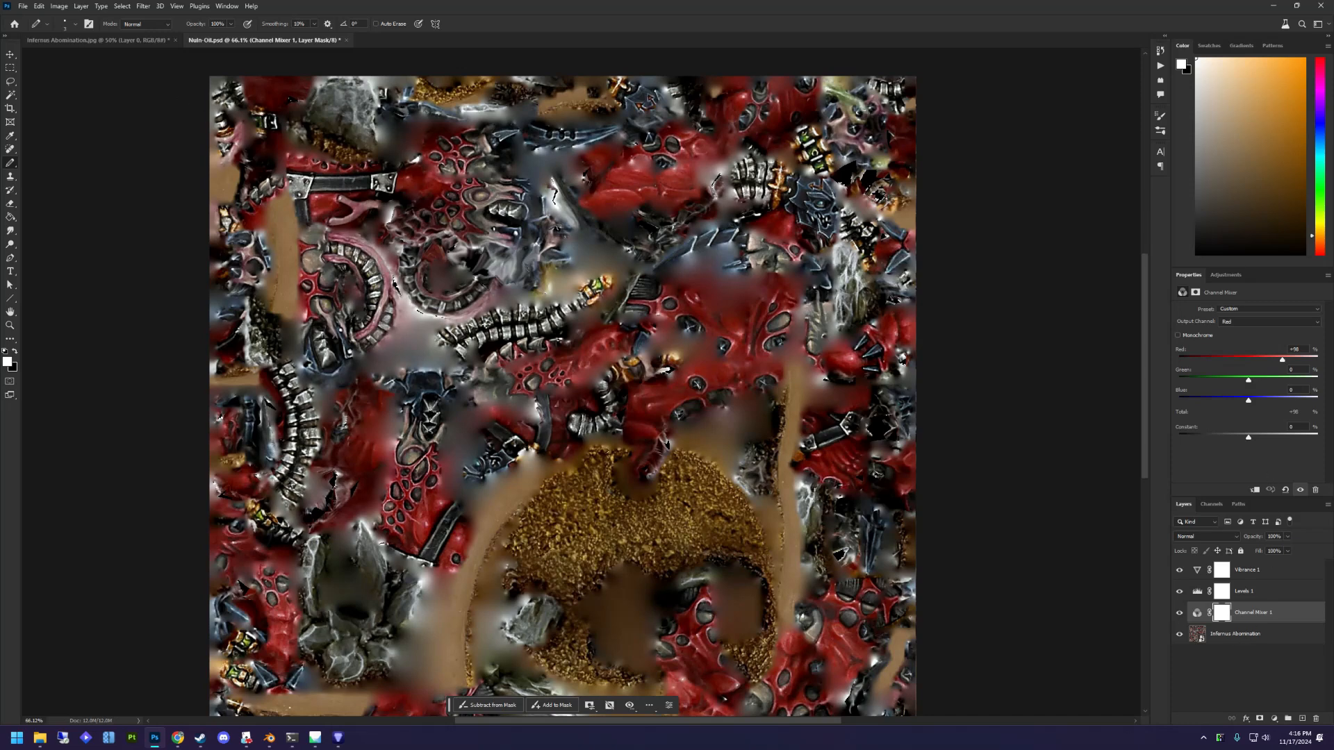
# Save a JPEG copy as Infernus Abomination_NulnOil.jpg in the HH > Infernus Abomination folder with Maximum quality 12.
pyautogui.hotkey('ctrl', 'shift', 's')
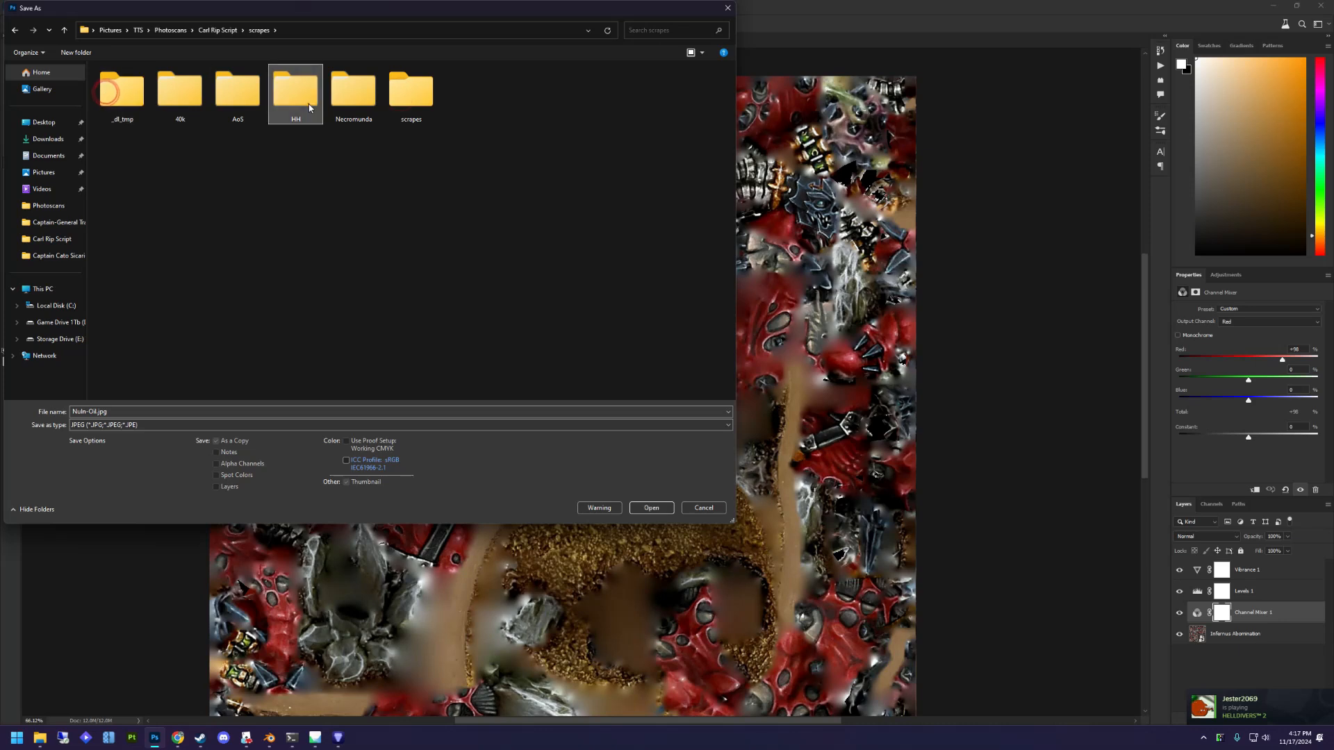
pyautogui.click(309, 104)
pyautogui.doubleClick(350, 104)
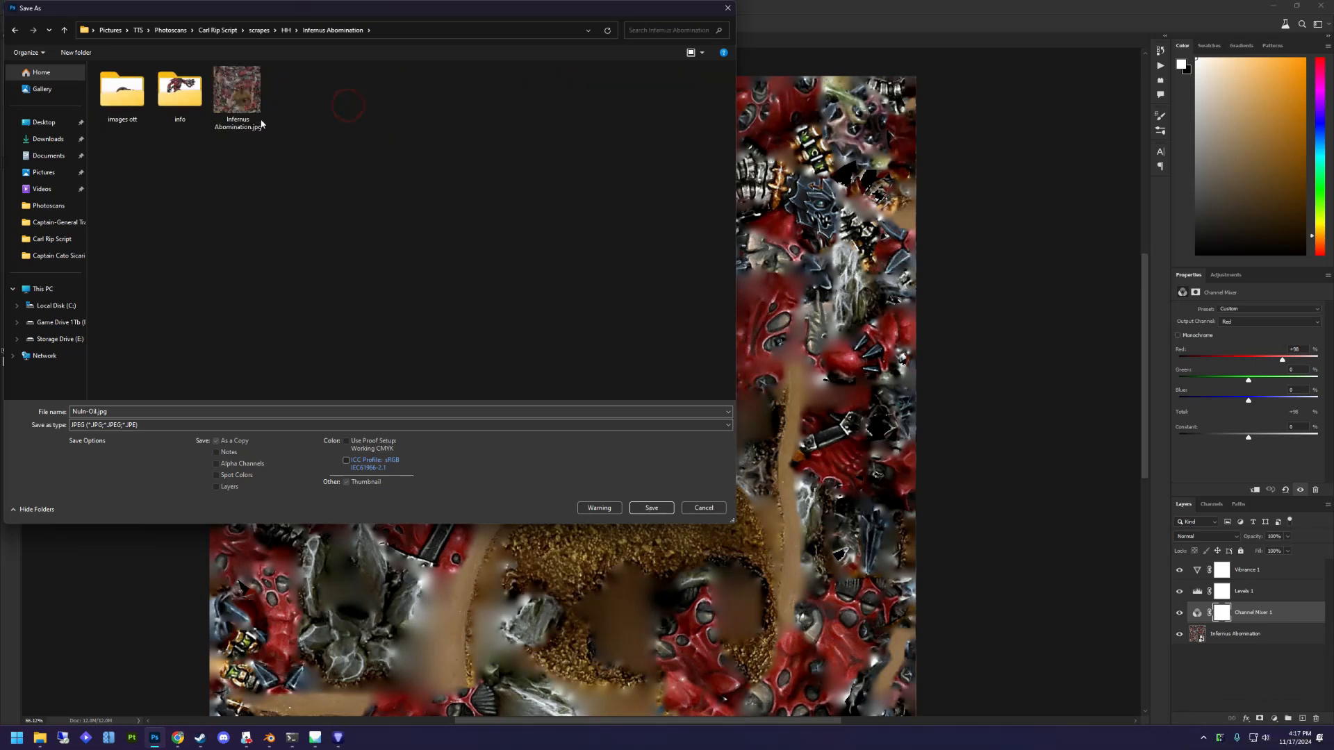
pyautogui.click(250, 108)
pyautogui.click(123, 411)
pyautogui.click(132, 411)
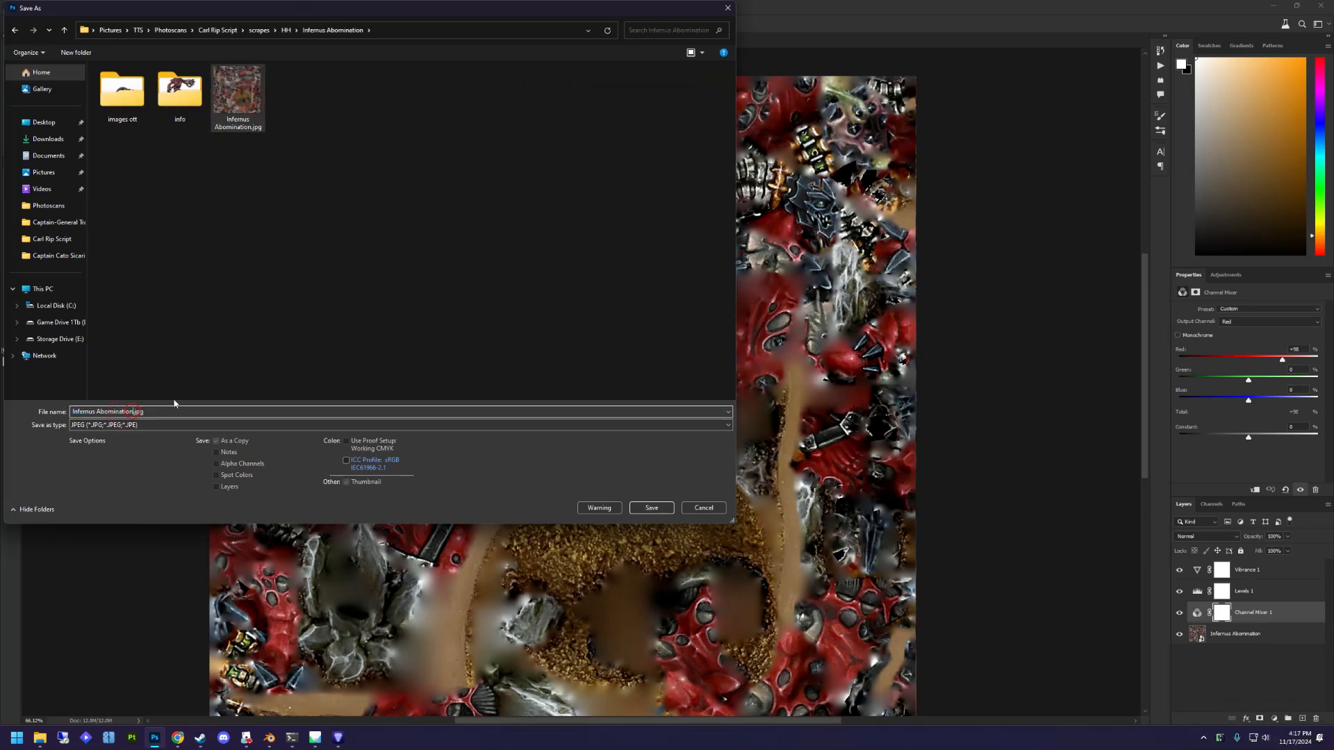
pyautogui.write('_NulnOil')
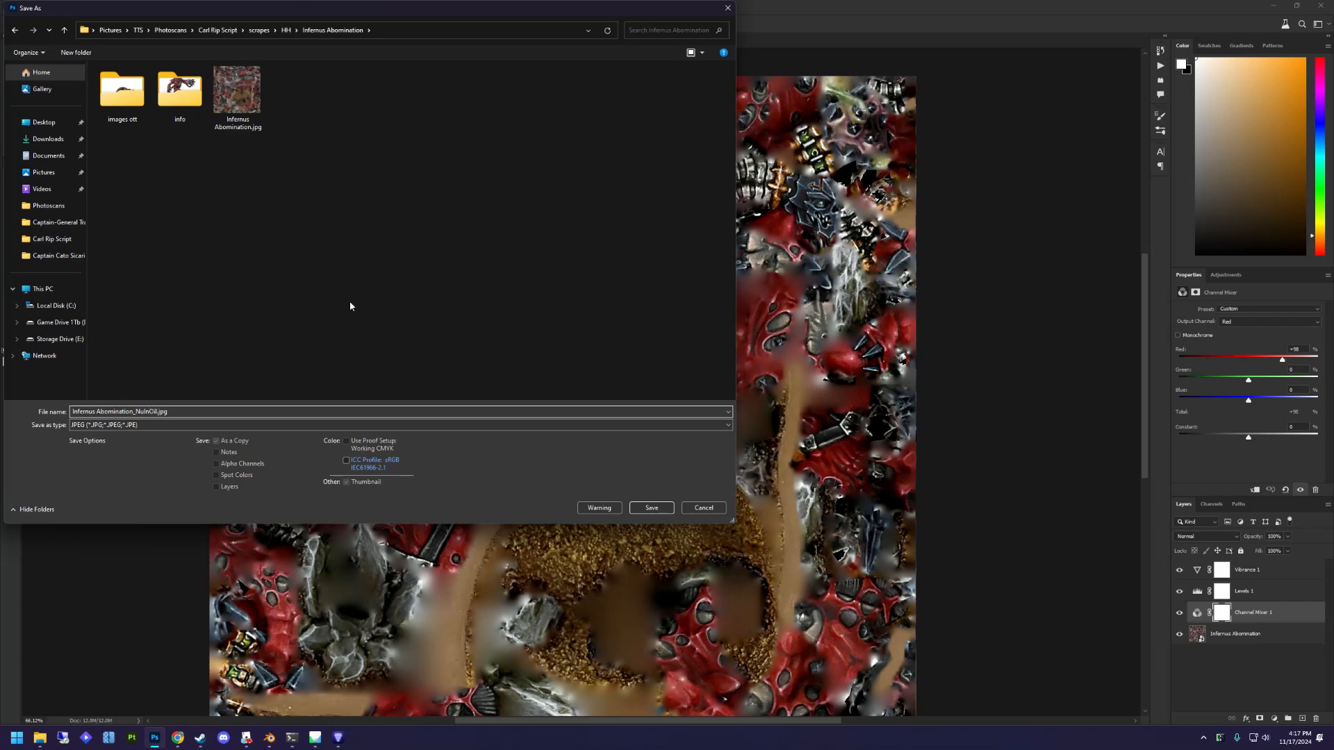
pyautogui.click(358, 299)
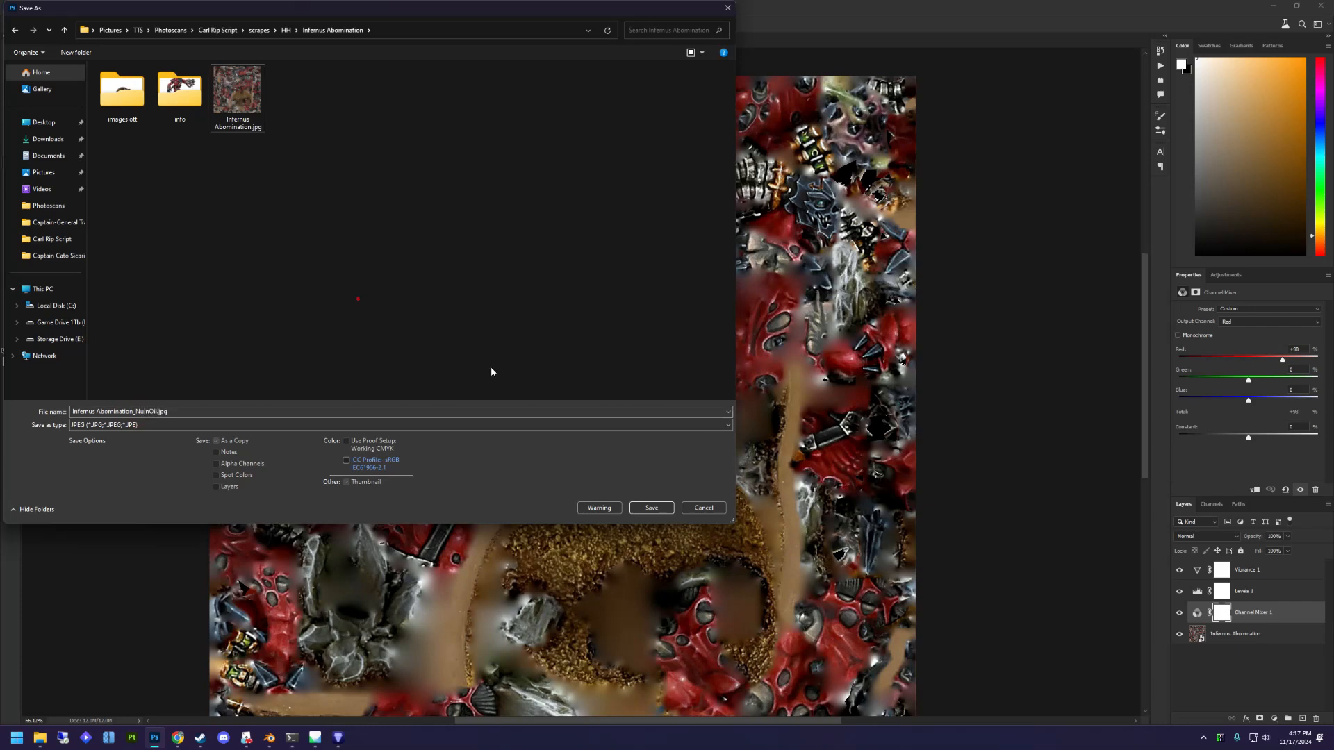
pyautogui.click(651, 507)
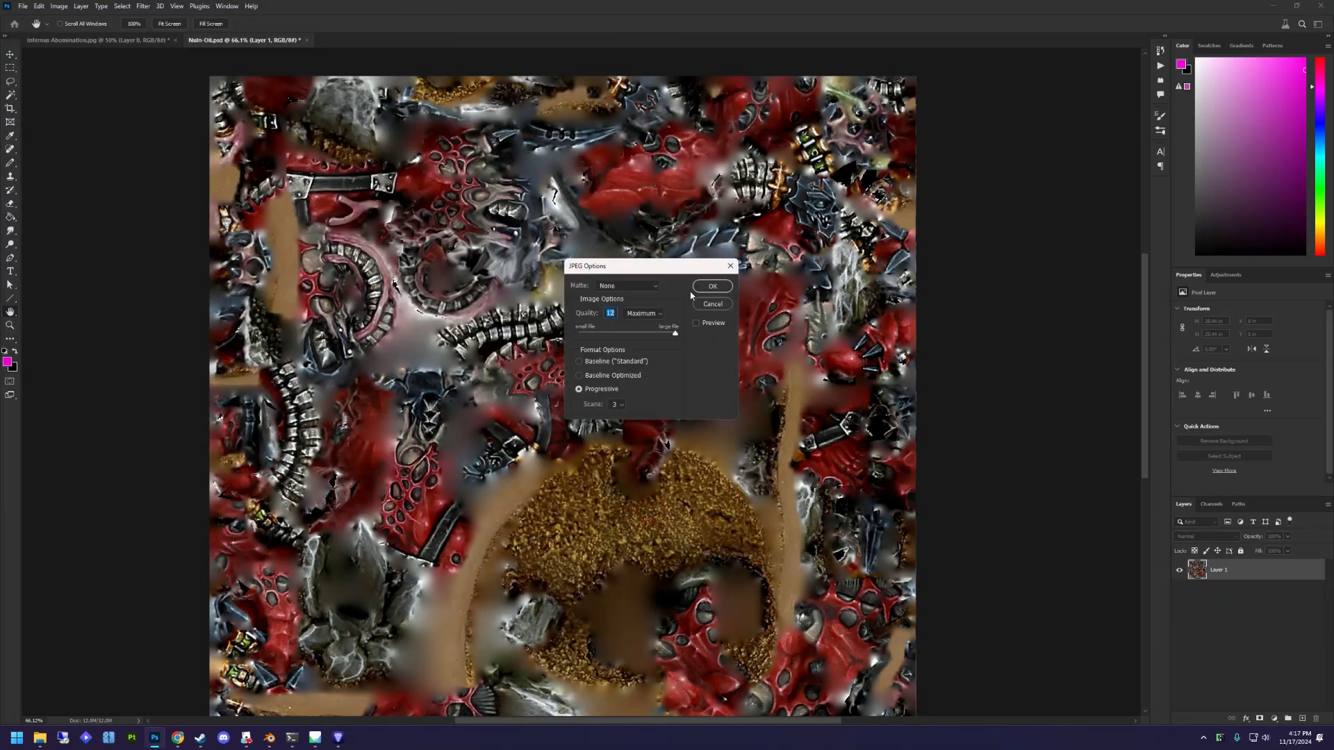
pyautogui.click(709, 286)
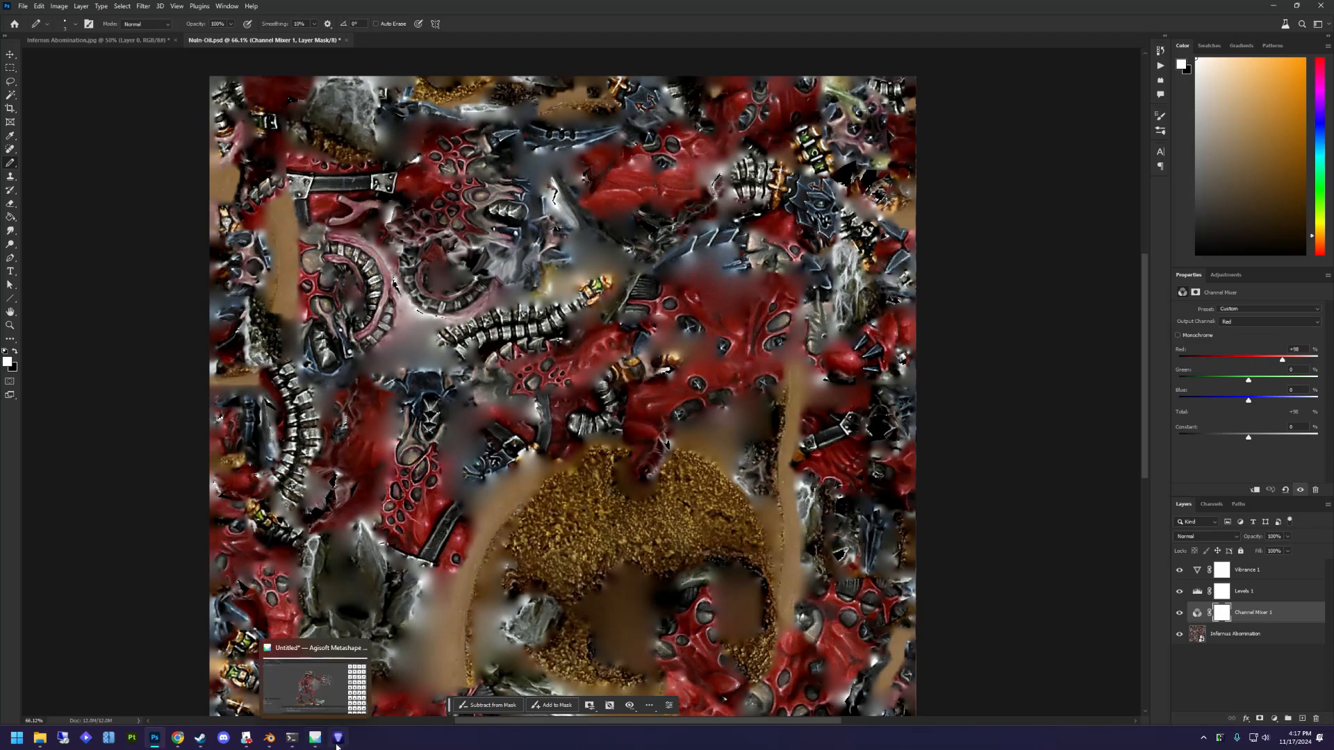
# Switch to Topaz Photo AI and load Infernus Abomination_NulnOil.jpg into it from File Explorer.
pyautogui.click(339, 739)
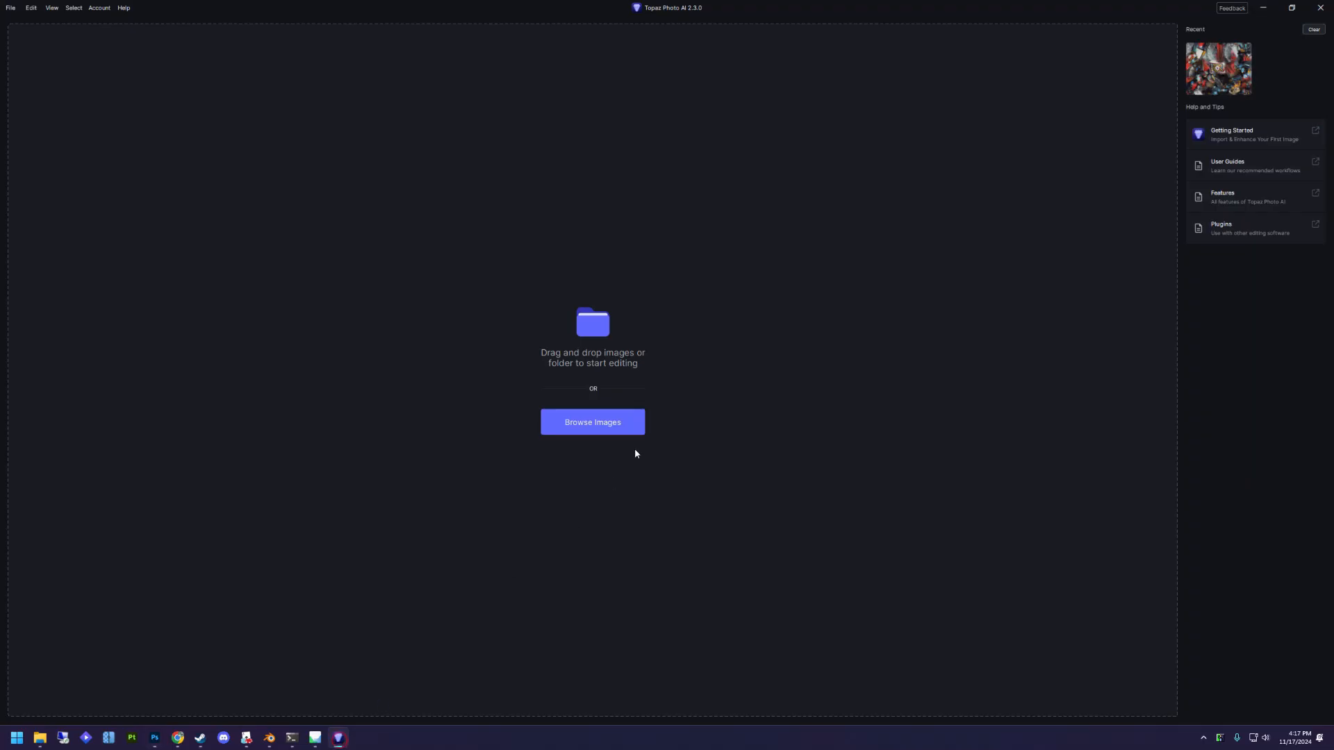
pyautogui.hotkey('alt', 'Tab')
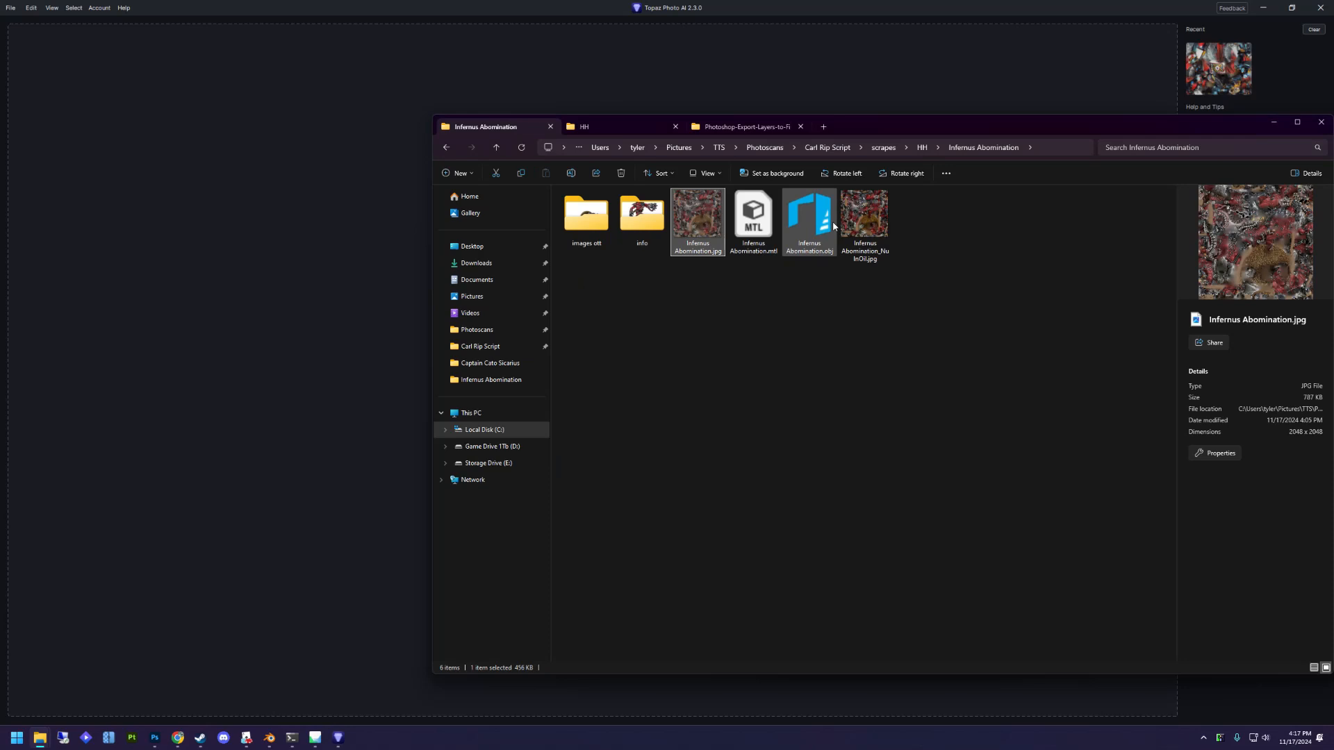
pyautogui.moveTo(864, 219); pyautogui.dragTo(408, 375)
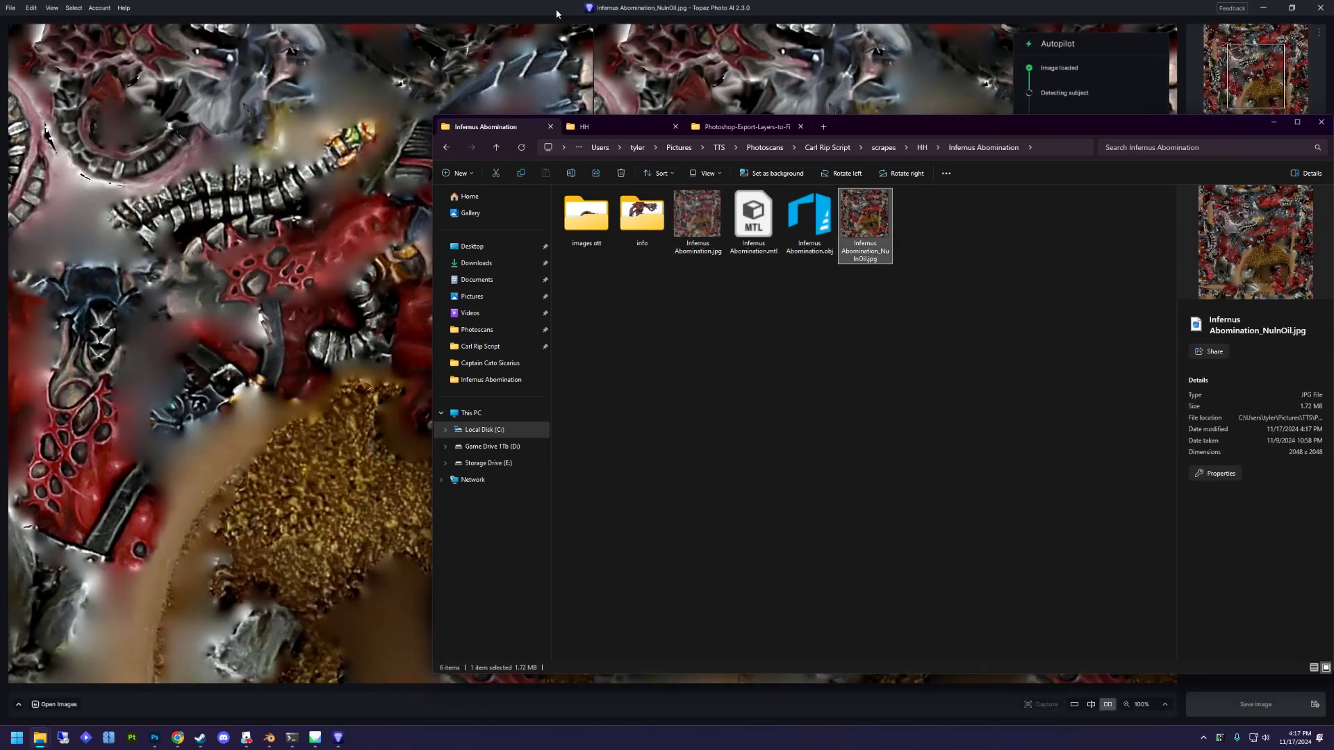
pyautogui.click(555, 13)
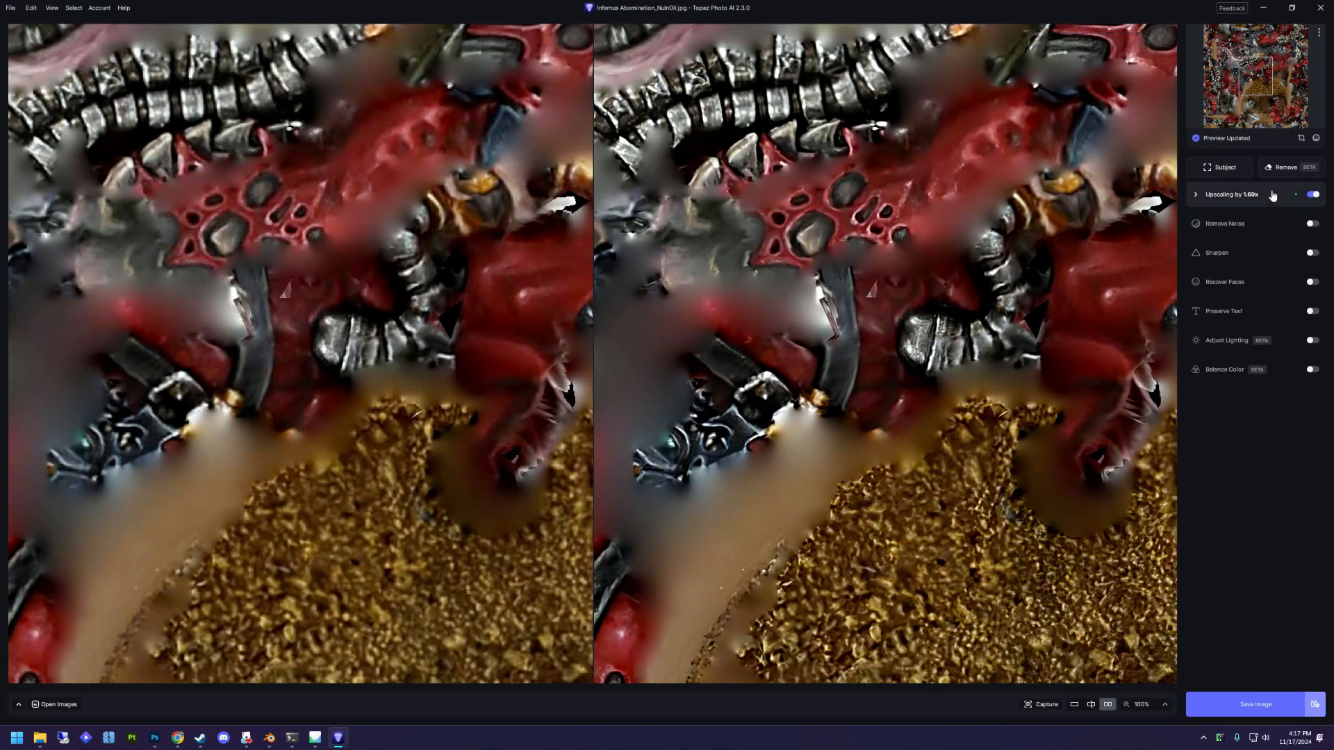
# Set the upscaling factor to 2x and inspect the enhanced preview on the red flesh area of the texture.
pyautogui.click(1217, 198)
pyautogui.click(1238, 228)
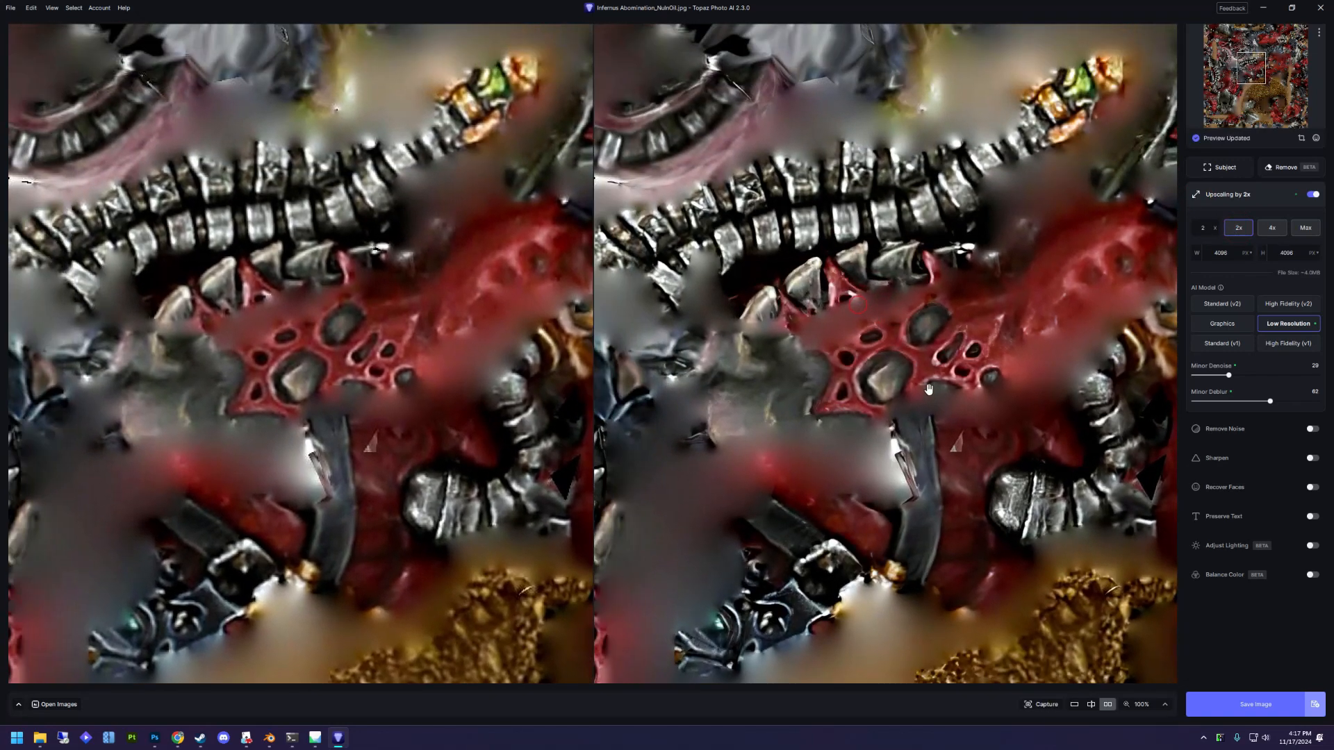
pyautogui.scroll(-3, 928, 390)
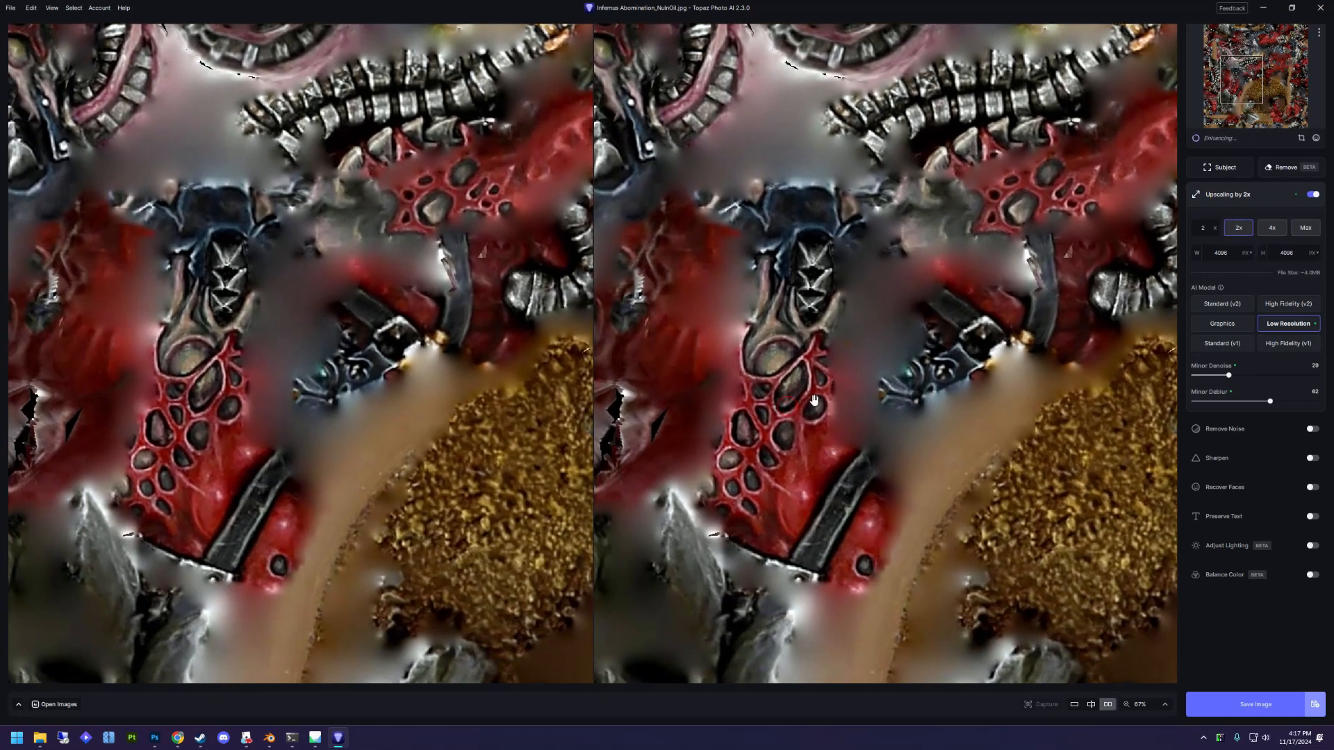
pyautogui.scroll(4, 801, 436)
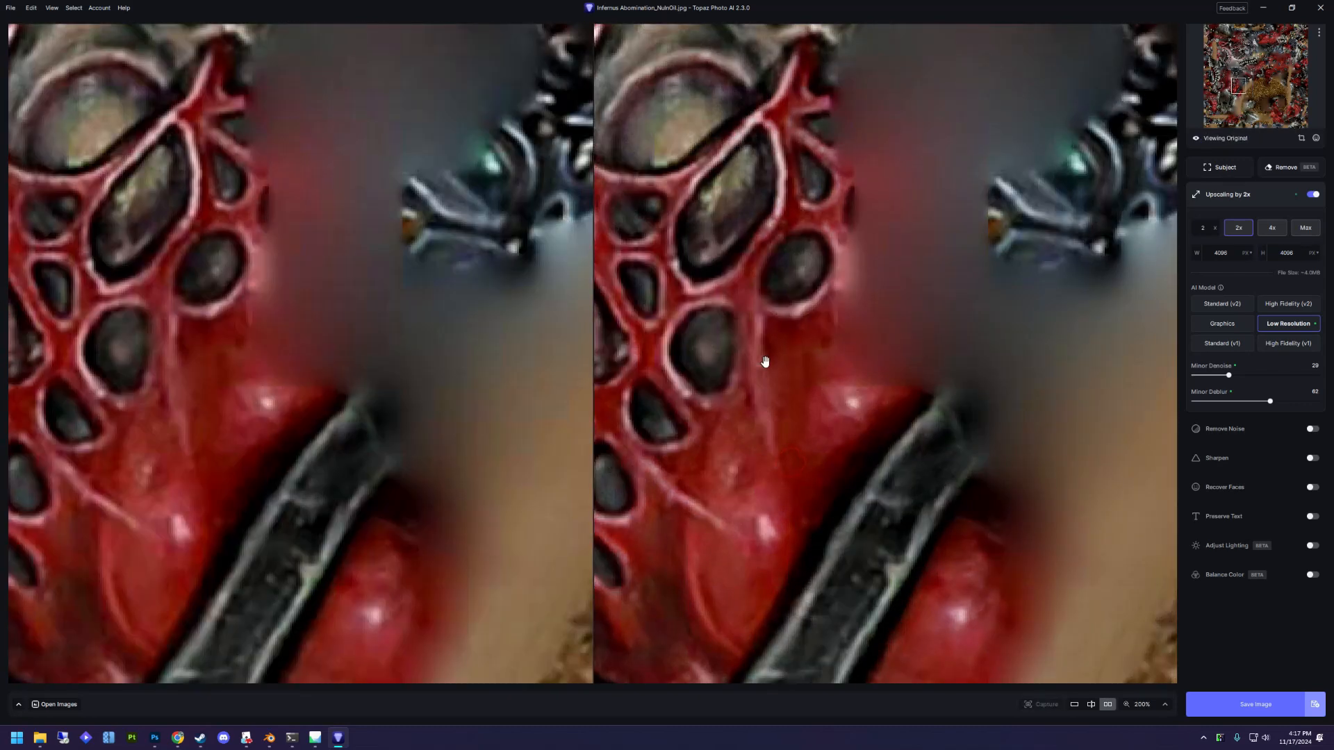
pyautogui.moveTo(765, 362); pyautogui.dragTo(976, 343)
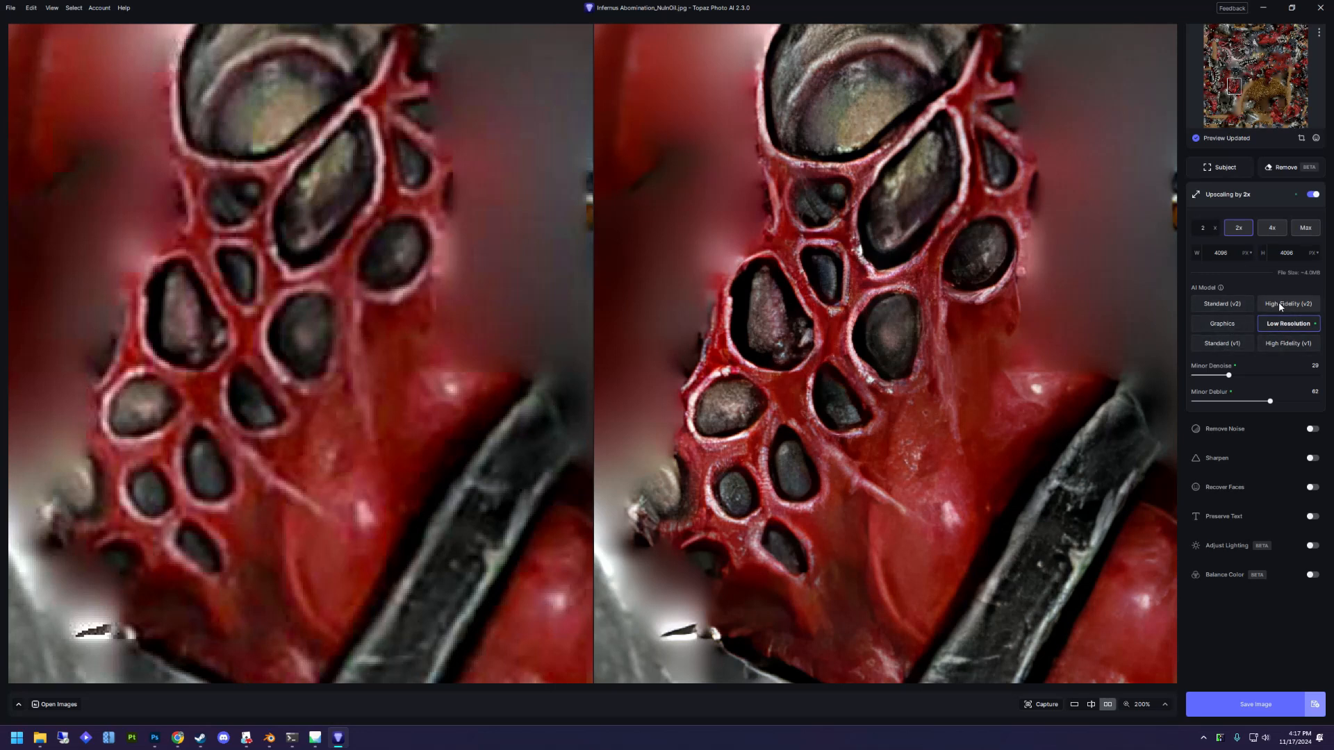
# Try the High Fidelity (v2), Standard (v2) and Standard (v1) AI models and compare the preview with the original texture.
pyautogui.click(1301, 305)
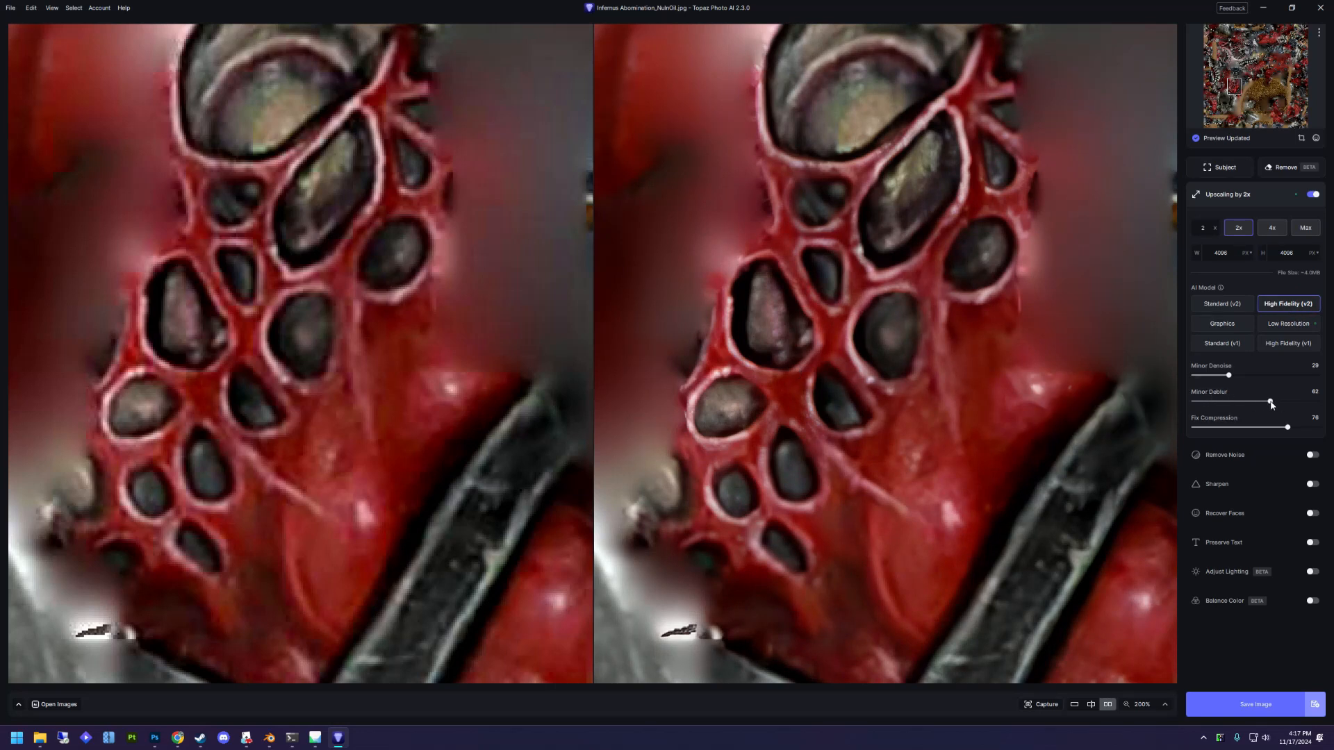
pyautogui.moveTo(1270, 401); pyautogui.dragTo(1292, 401)
pyautogui.click(1272, 402)
pyautogui.click(1230, 305)
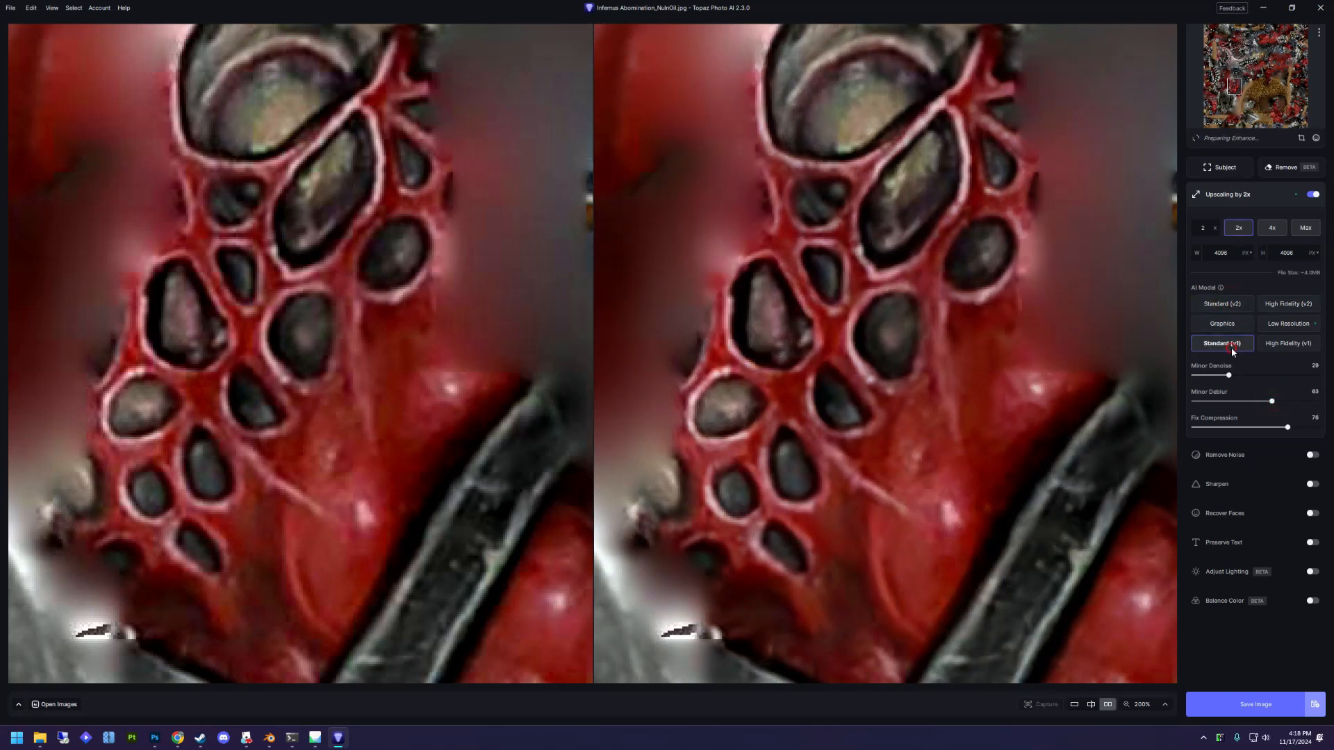
pyautogui.click(1230, 345)
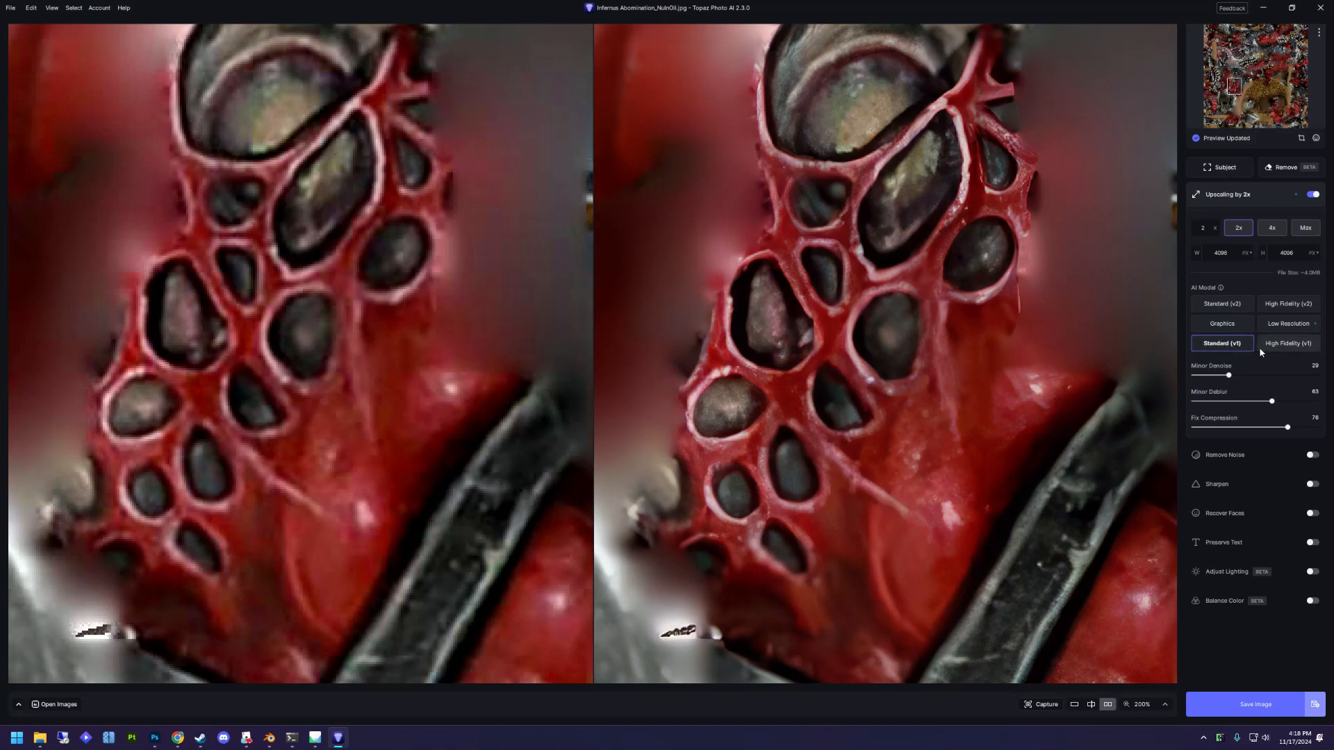
pyautogui.moveTo(949, 306); pyautogui.dragTo(890, 352)
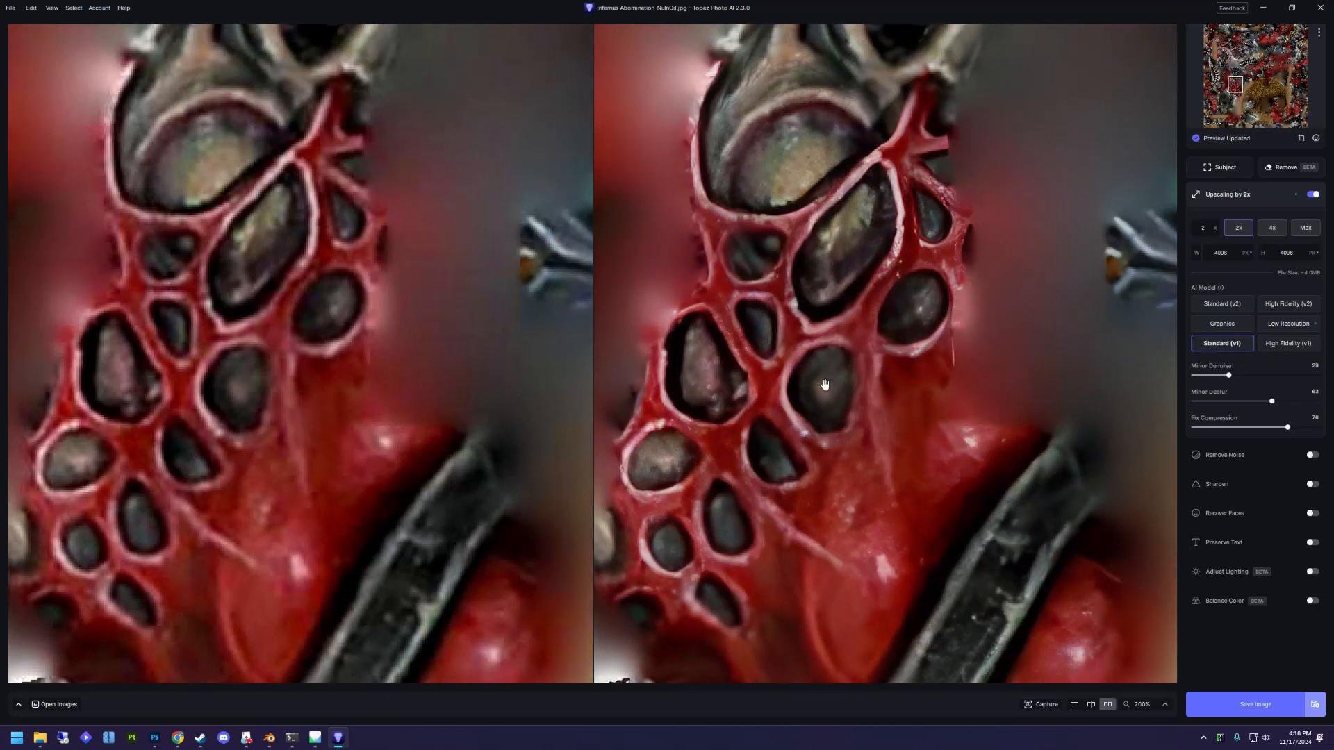
pyautogui.scroll(-2, 825, 384)
pyautogui.moveTo(1072, 148); pyautogui.dragTo(849, 288)
pyautogui.scroll(1, 849, 287)
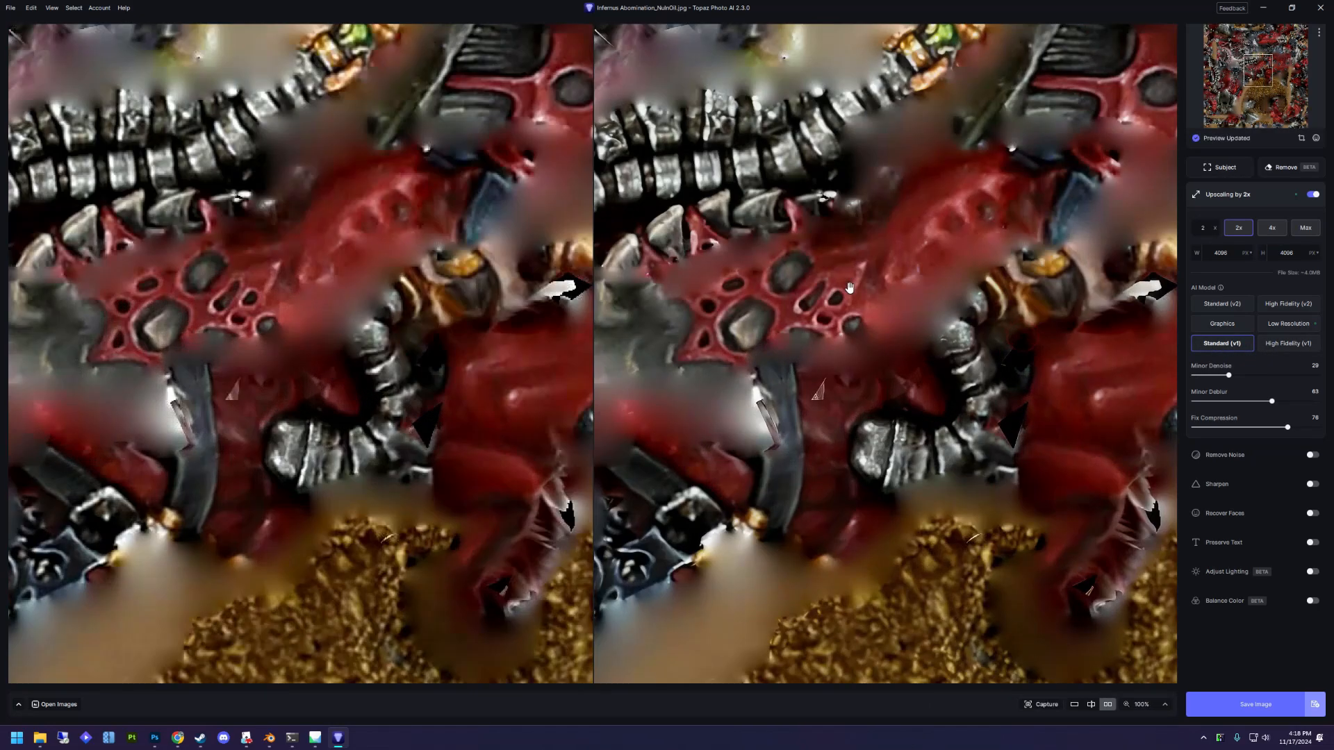
pyautogui.scroll(3, 849, 295)
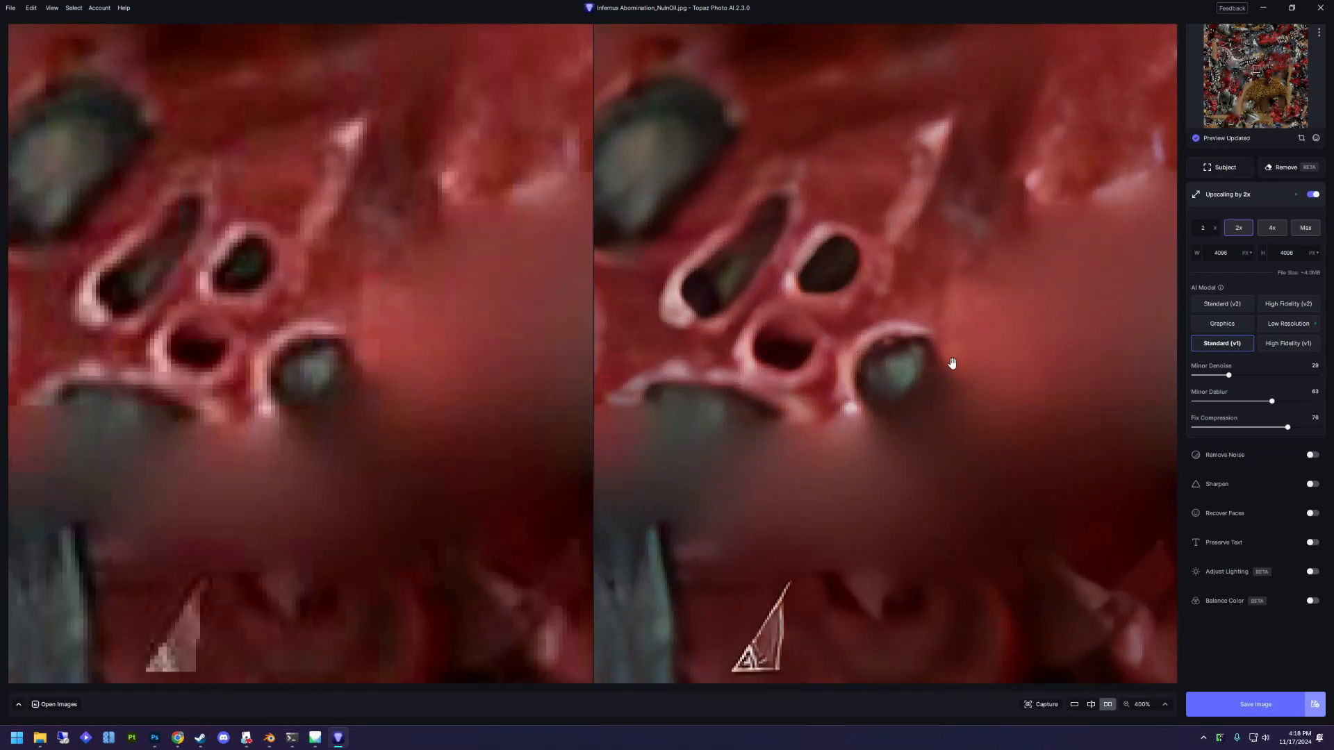
# Switch the upscaling AI model to Low Resolution, check its preview, and set Minor Deblur to 83.
pyautogui.click(1288, 323)
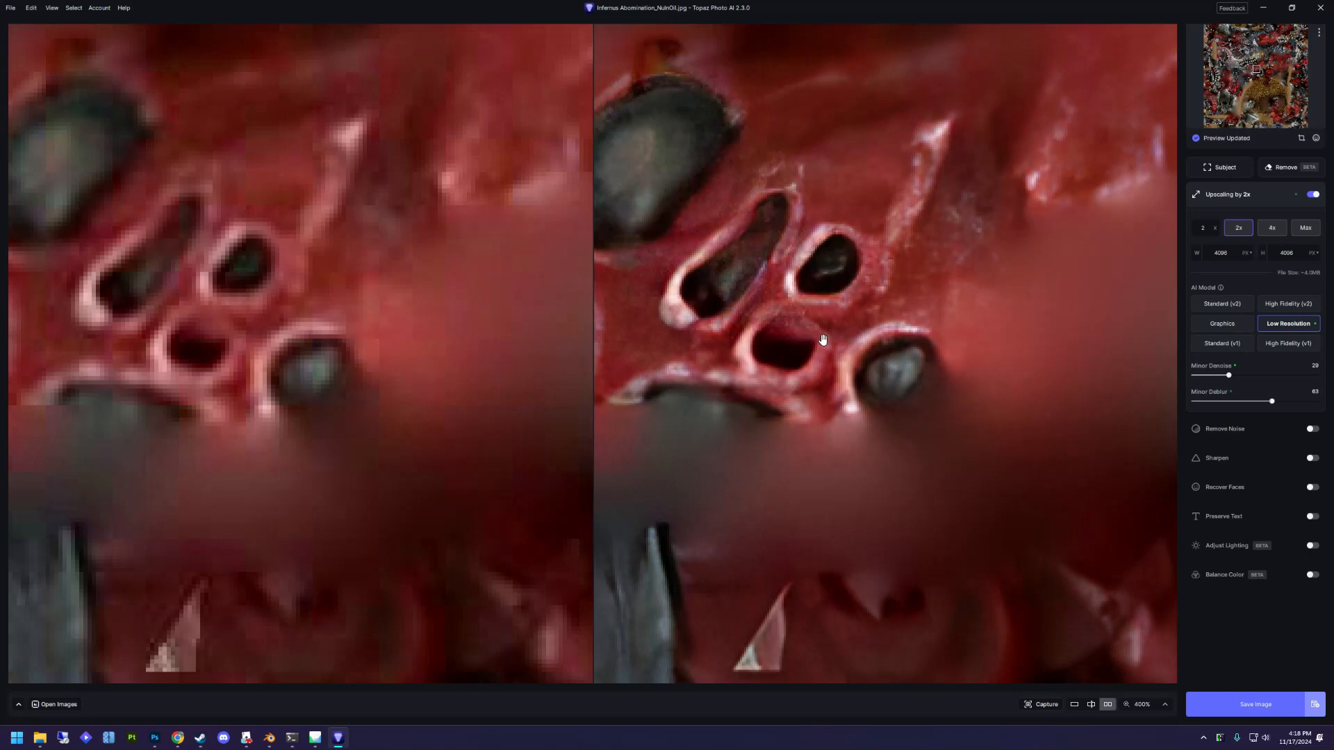
pyautogui.scroll(-3, 836, 339)
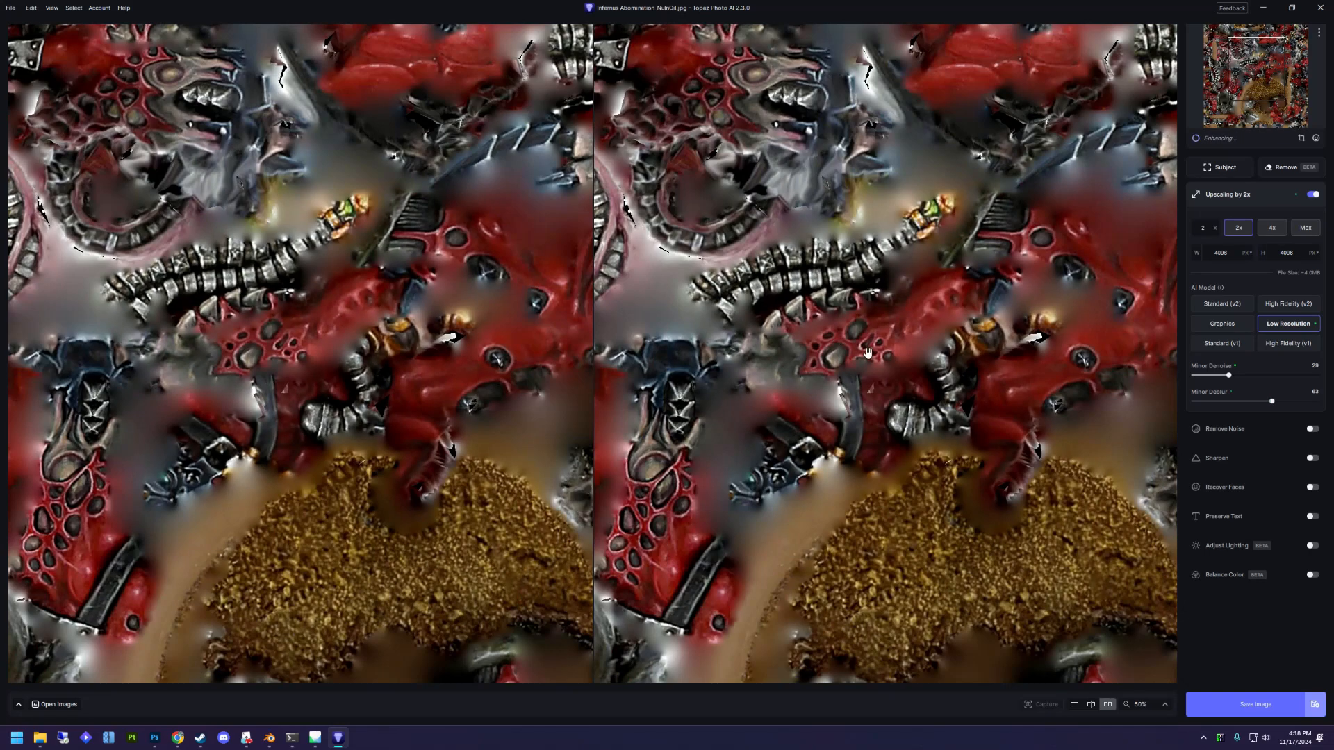
pyautogui.moveTo(867, 352); pyautogui.dragTo(896, 450)
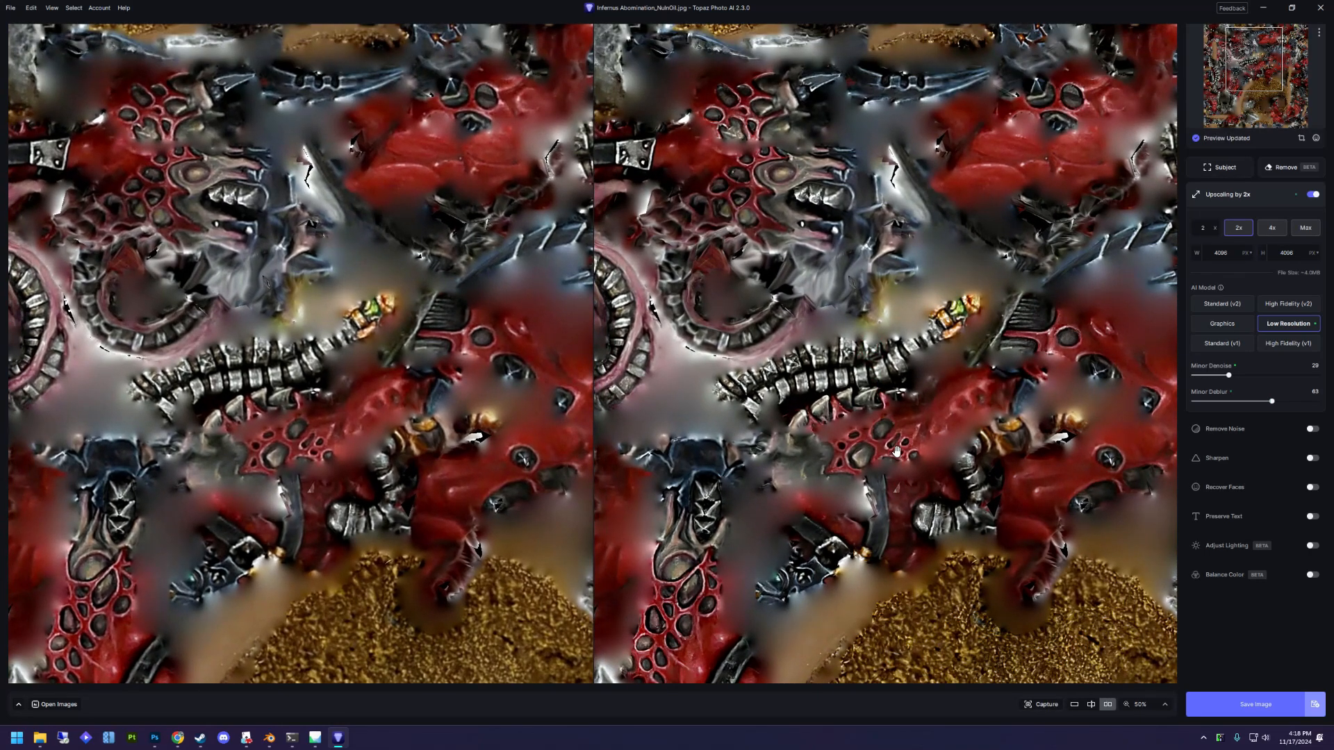
pyautogui.click(1296, 402)
# Export the upscaled texture as a JPEG to its original folder at quality 95, and close the export window.
pyautogui.click(1255, 707)
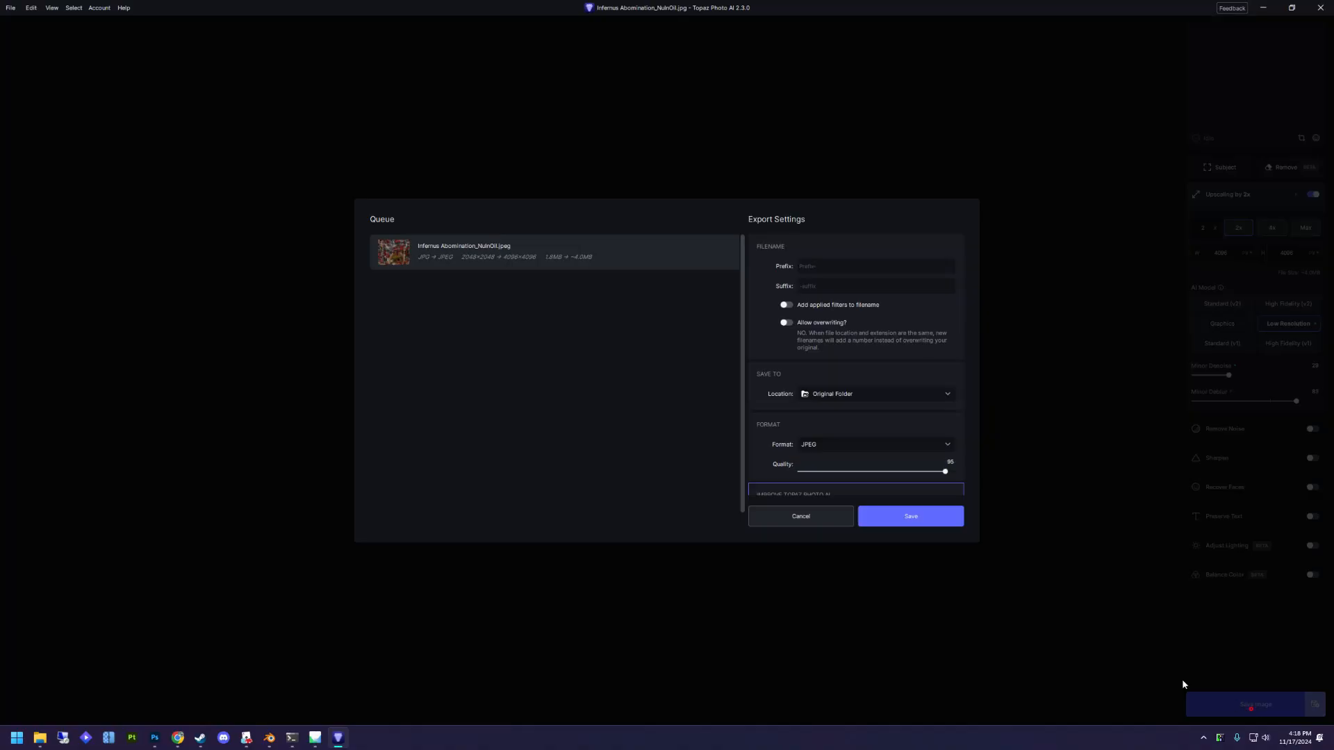
pyautogui.click(833, 389)
pyautogui.click(832, 425)
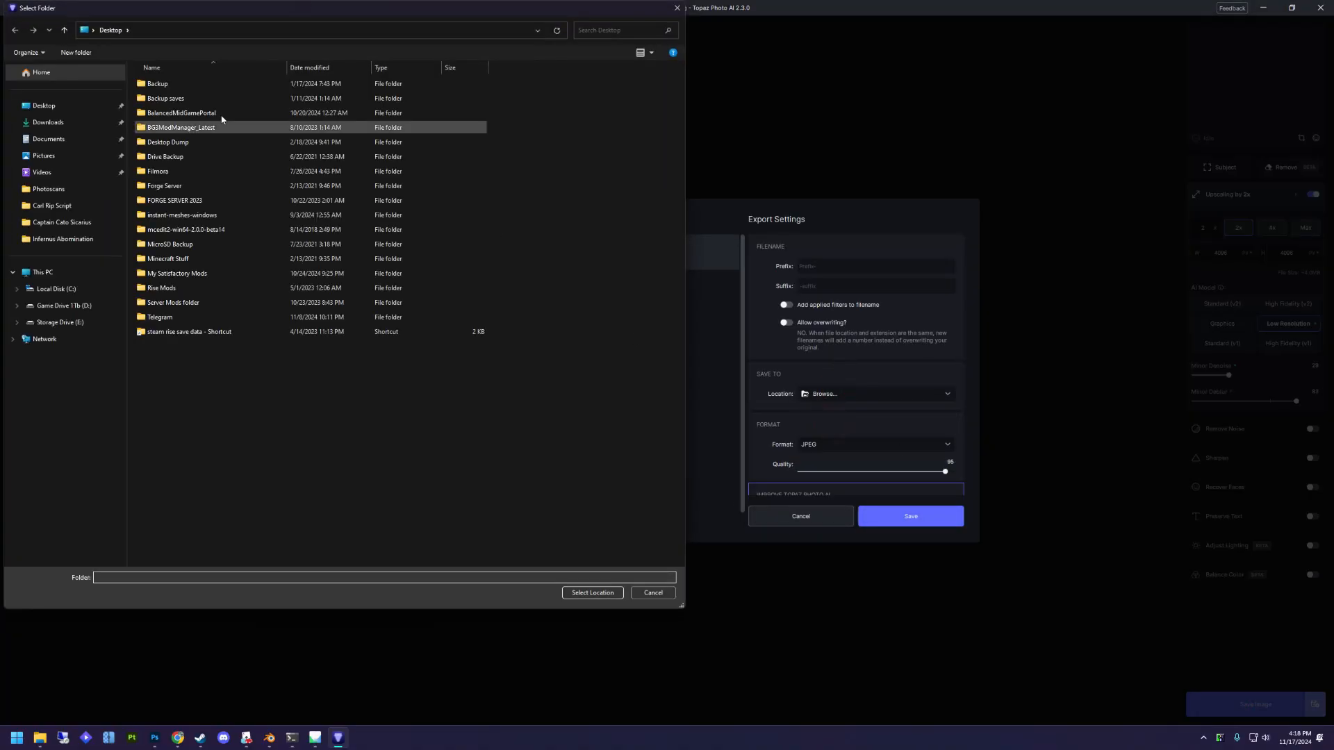
pyautogui.click(665, 587)
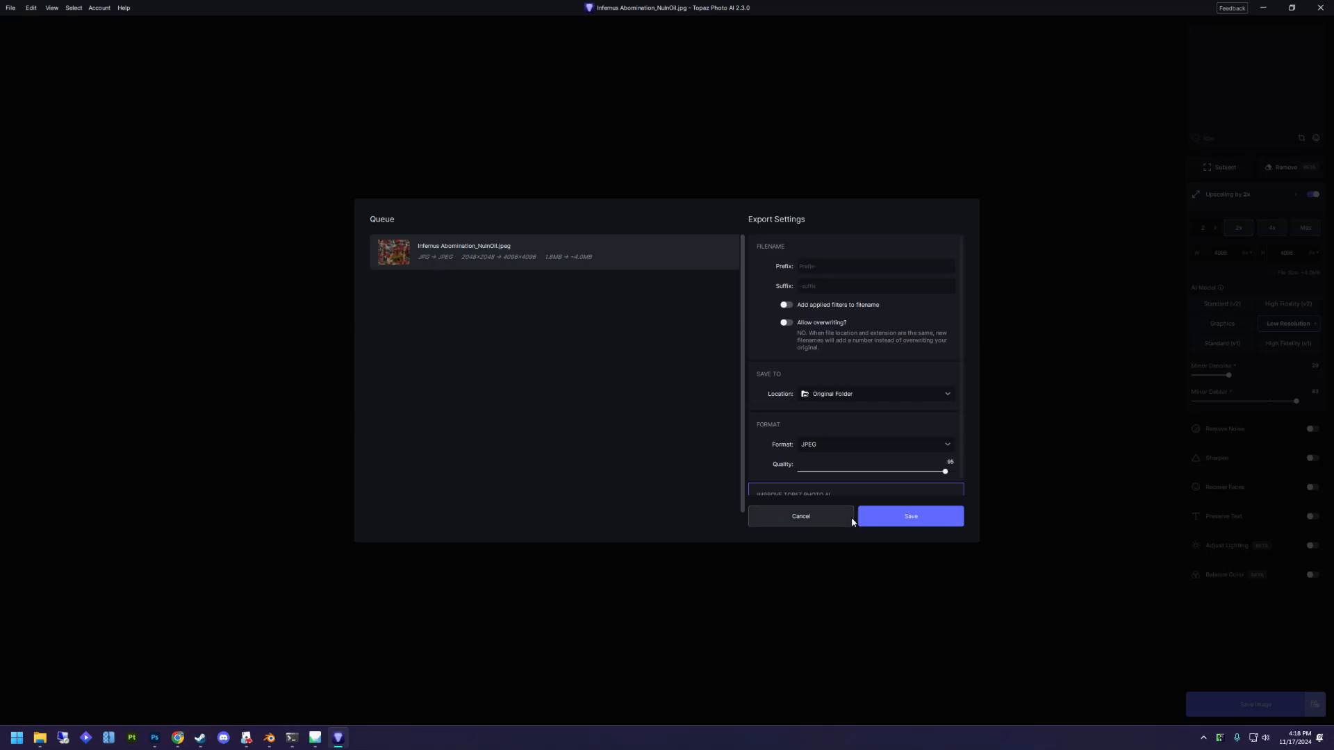
pyautogui.click(918, 523)
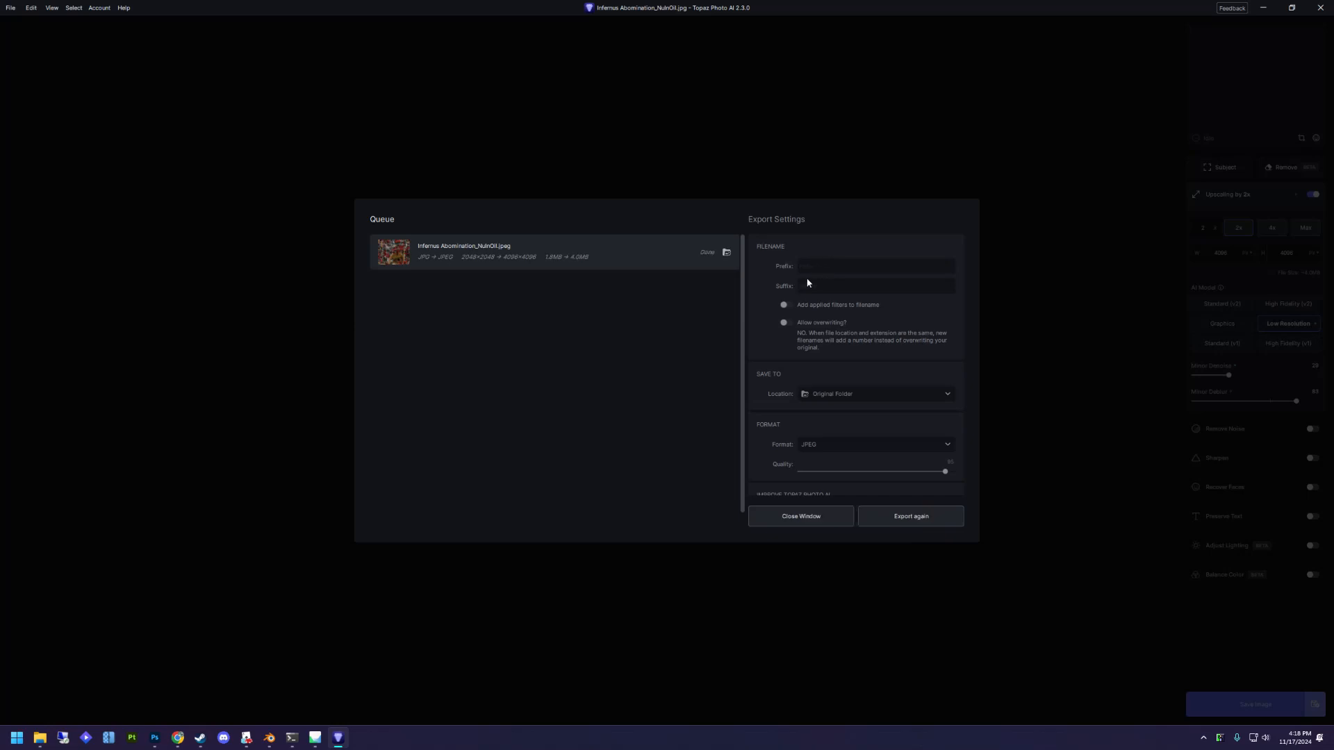
pyautogui.click(812, 516)
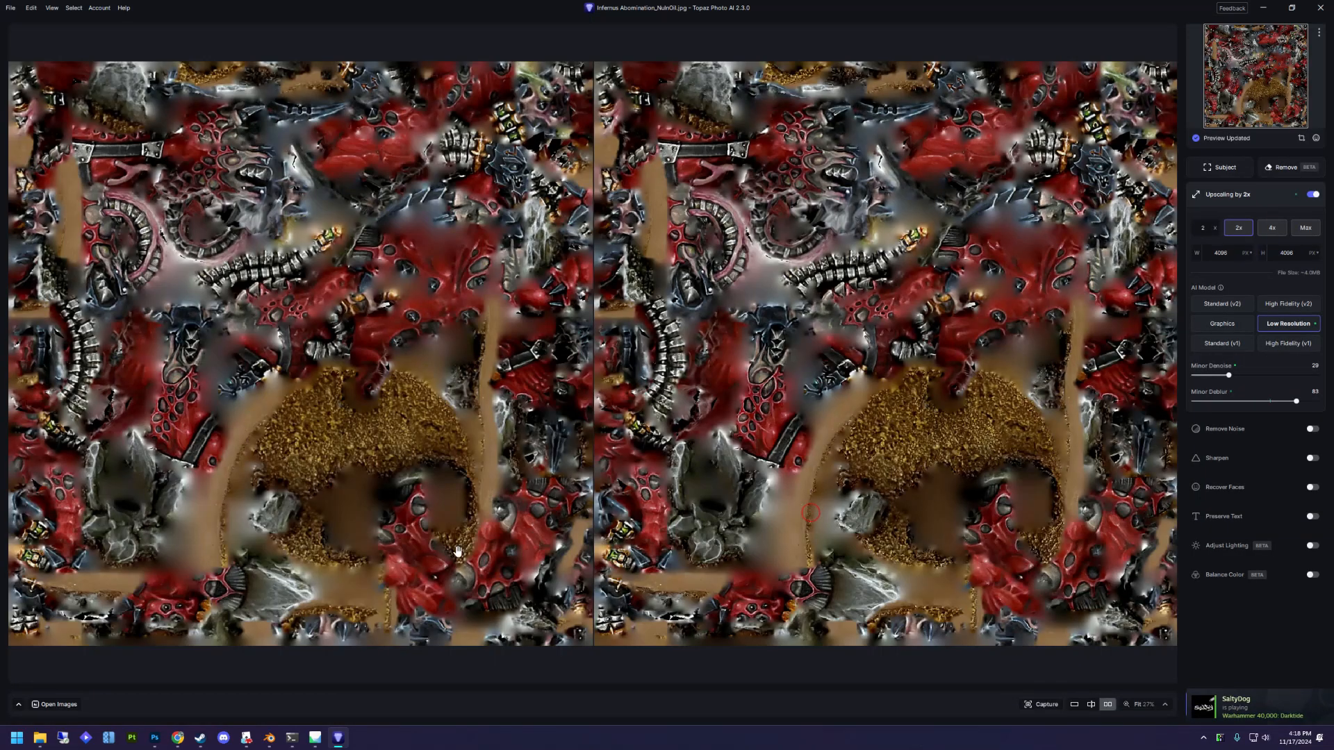
# Switch to Chrome and open the imagecompressor.com online image compressor in a new tab.
pyautogui.click(178, 737)
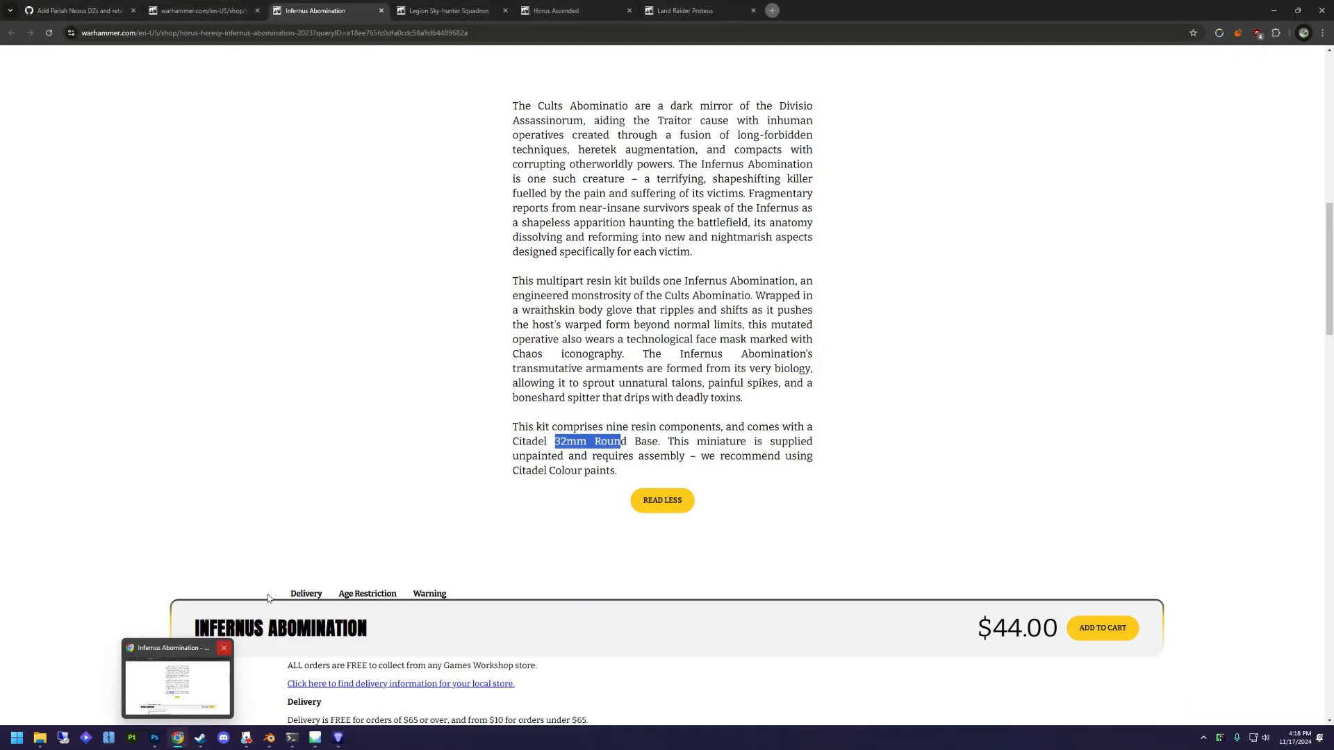
pyautogui.click(707, 73)
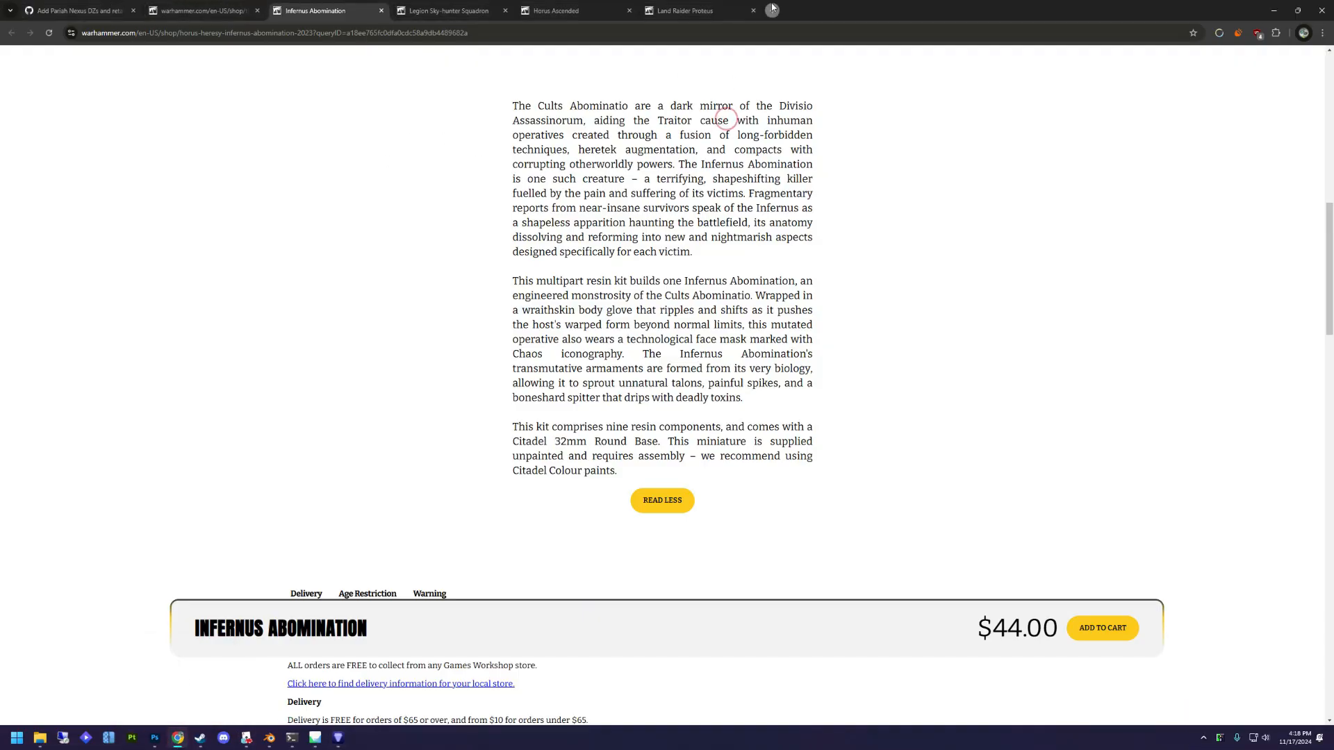
pyautogui.click(771, 11)
pyautogui.write('image')
pyautogui.click(254, 198)
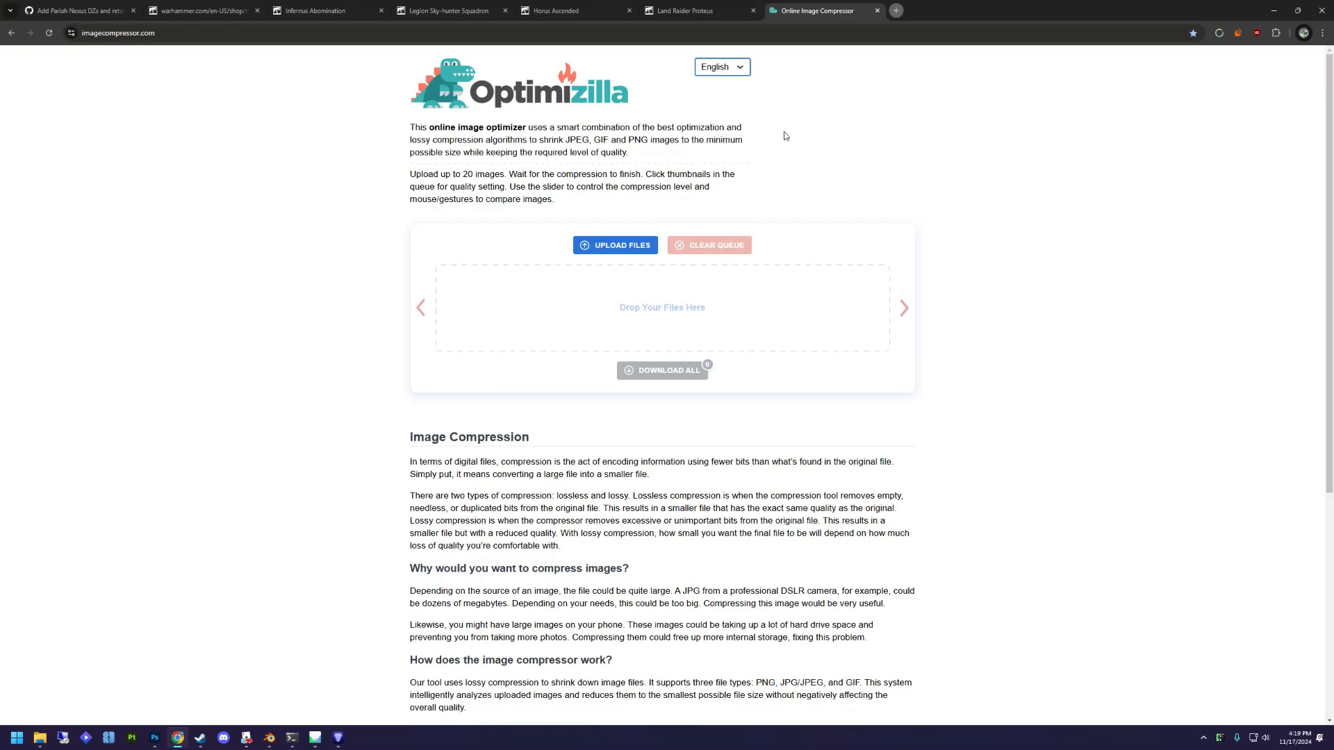
# Bring File Explorer over the compressor page and check the file details of Infernus Abomination_NulnOil.jpeg.
pyautogui.hotkey('alt', 'Tab')
pyautogui.press('Tab')
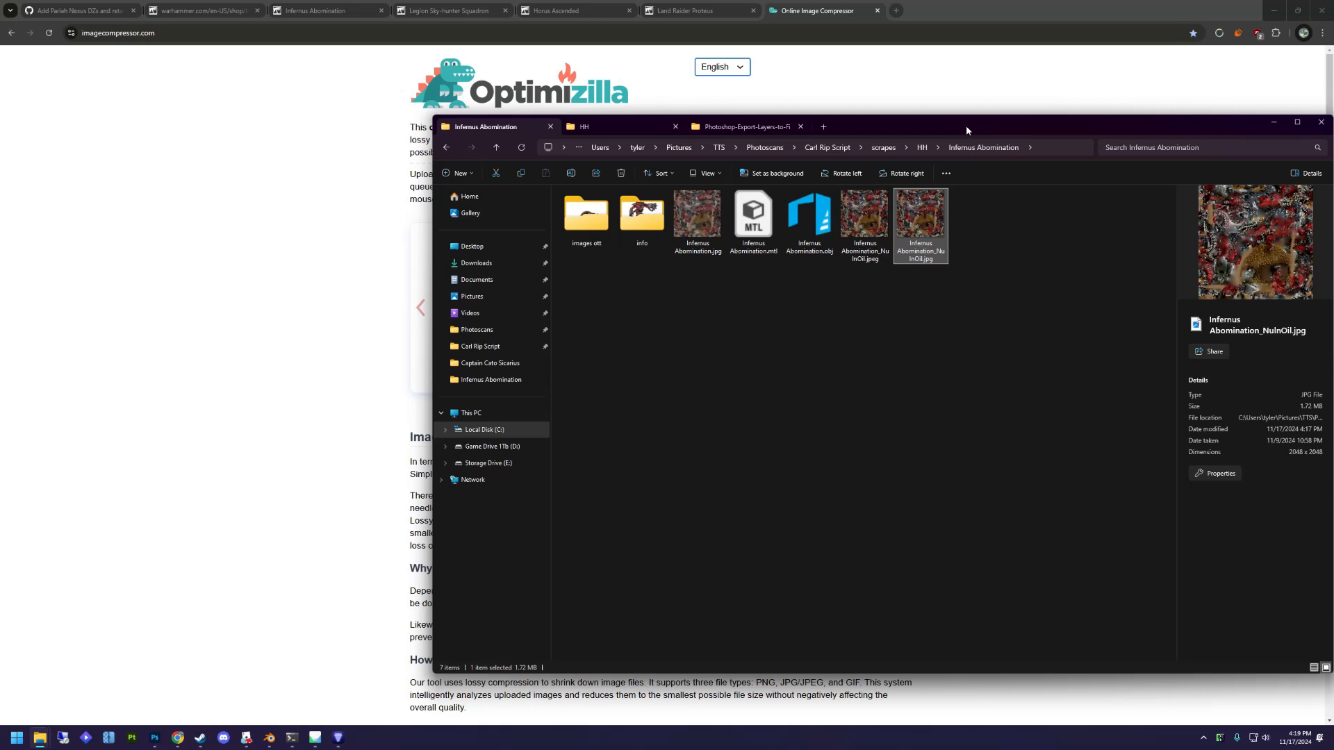
pyautogui.moveTo(966, 127); pyautogui.dragTo(904, 144)
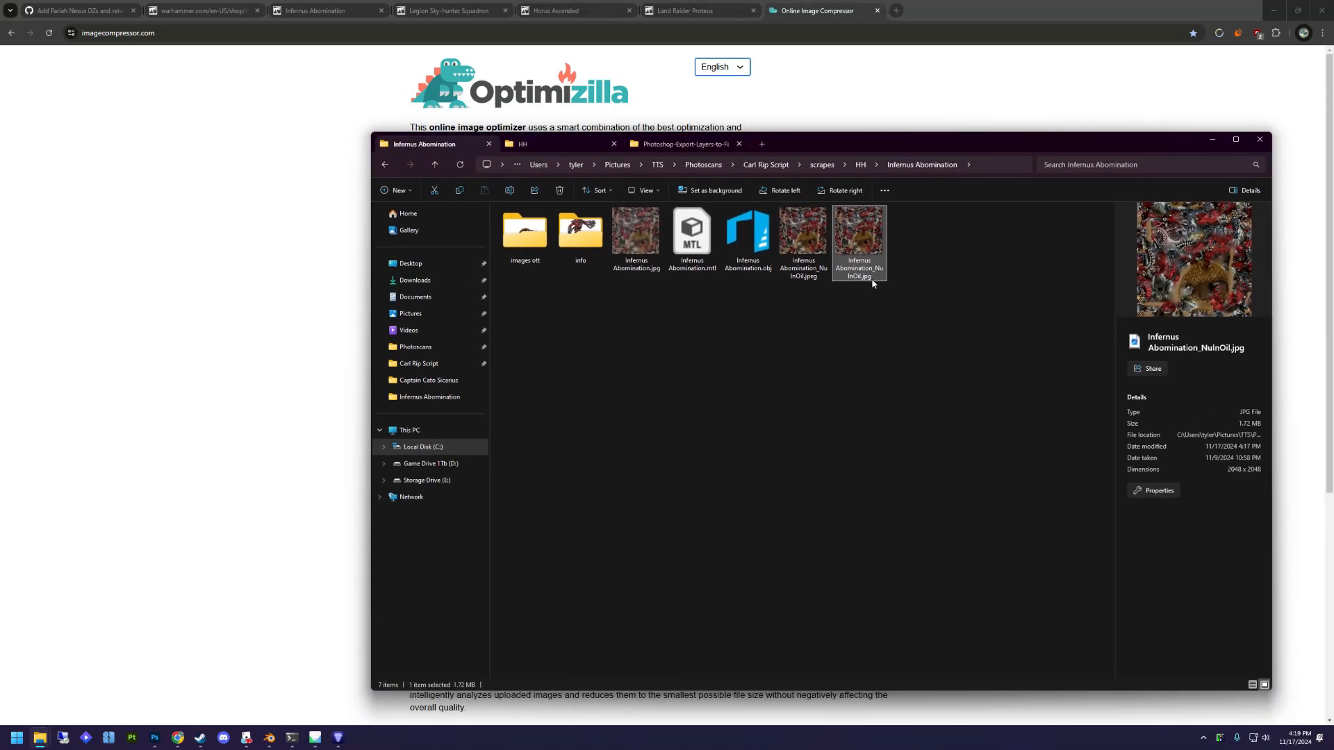
pyautogui.click(806, 254)
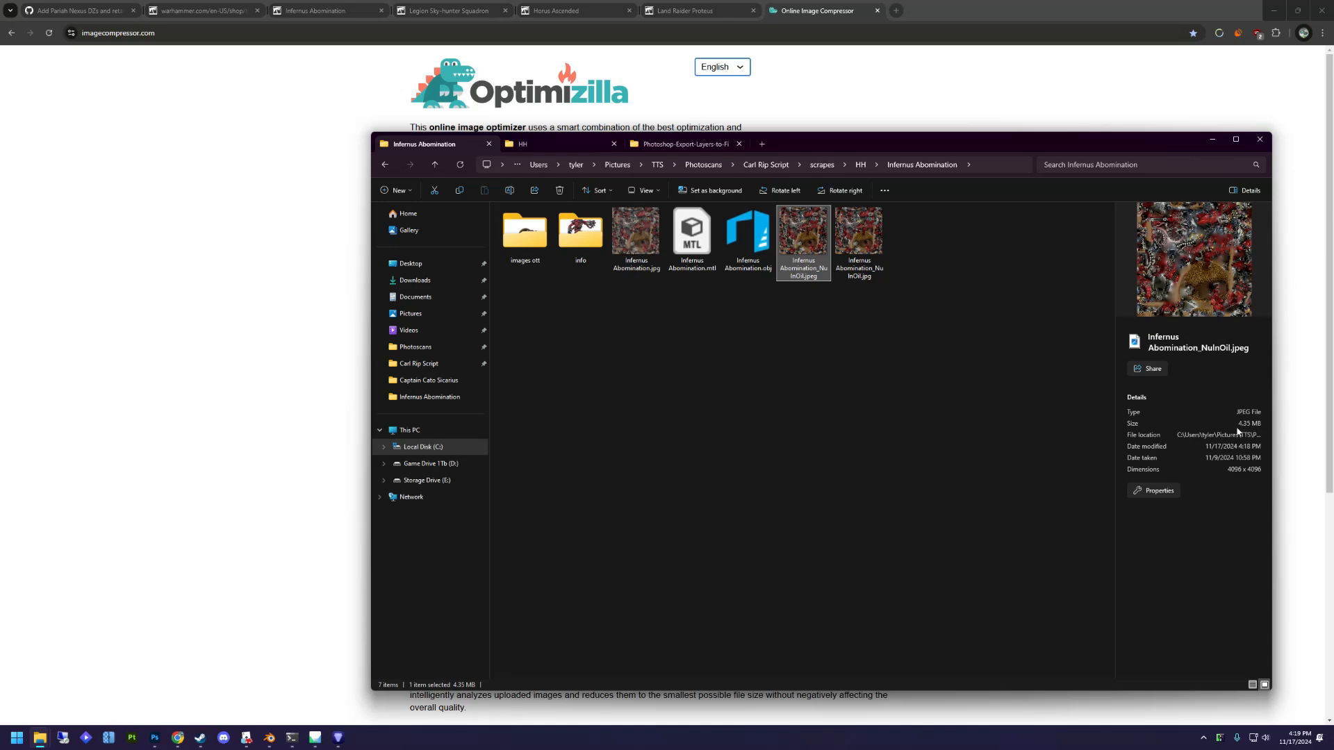
# Upload Infernus Abomination_NulnOil.jpeg to the image compressor and save the compressed Infernus Abomination_NulnOil-min.jpeg in the Infernus Abomination folder.
pyautogui.moveTo(973, 150); pyautogui.dragTo(1009, 421)
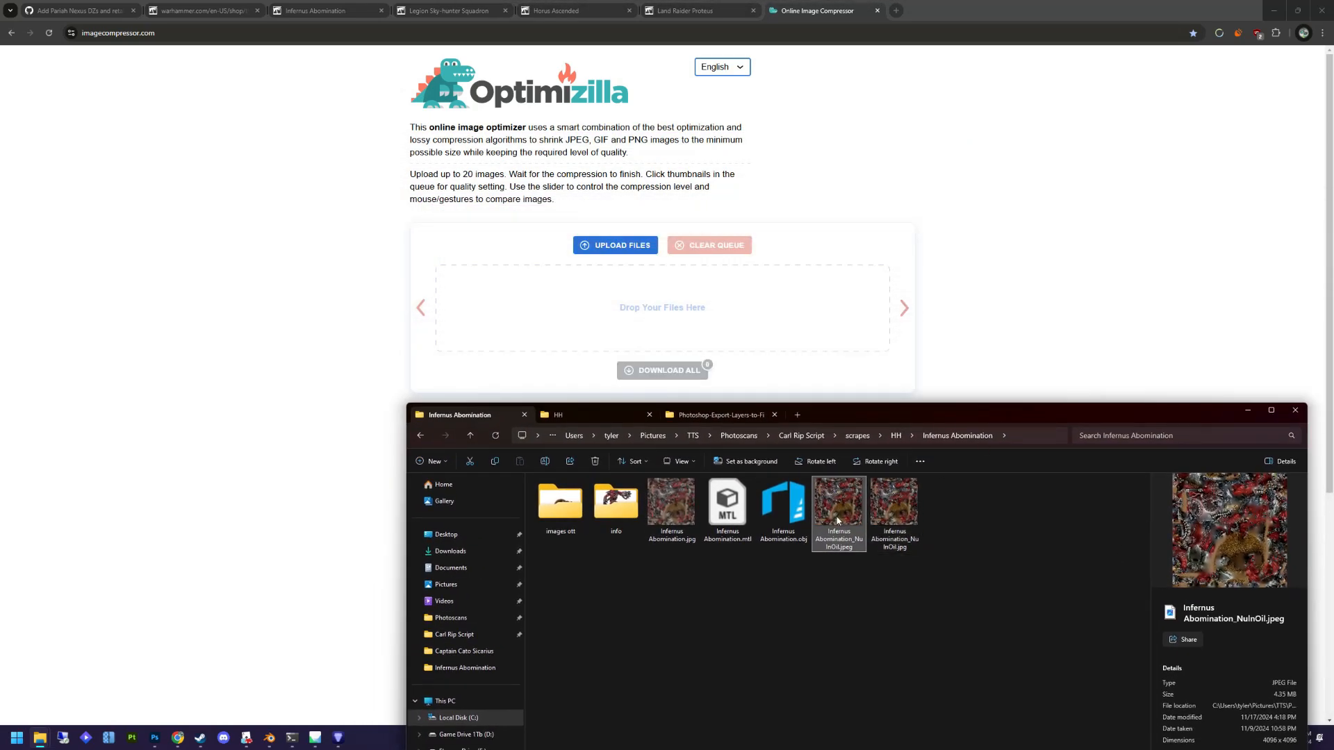
pyautogui.moveTo(571, 312); pyautogui.dragTo(576, 319)
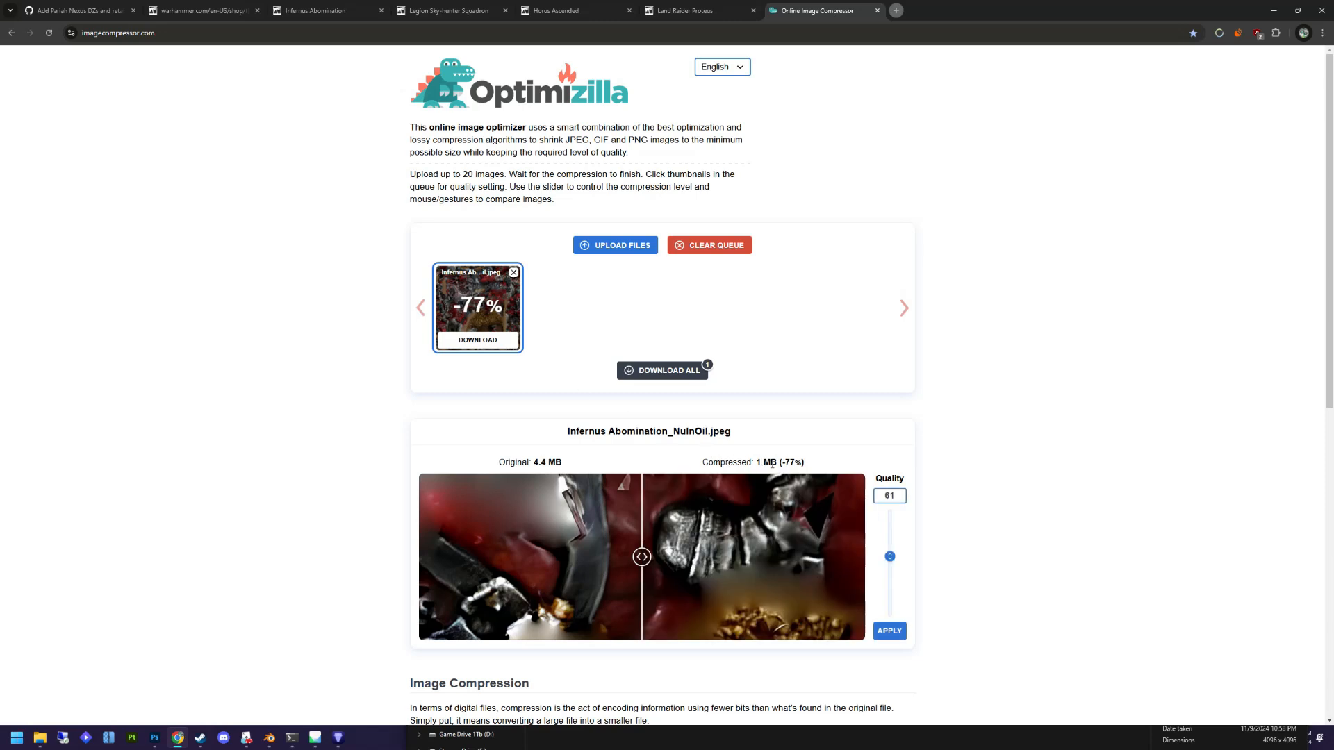
pyautogui.click(479, 345)
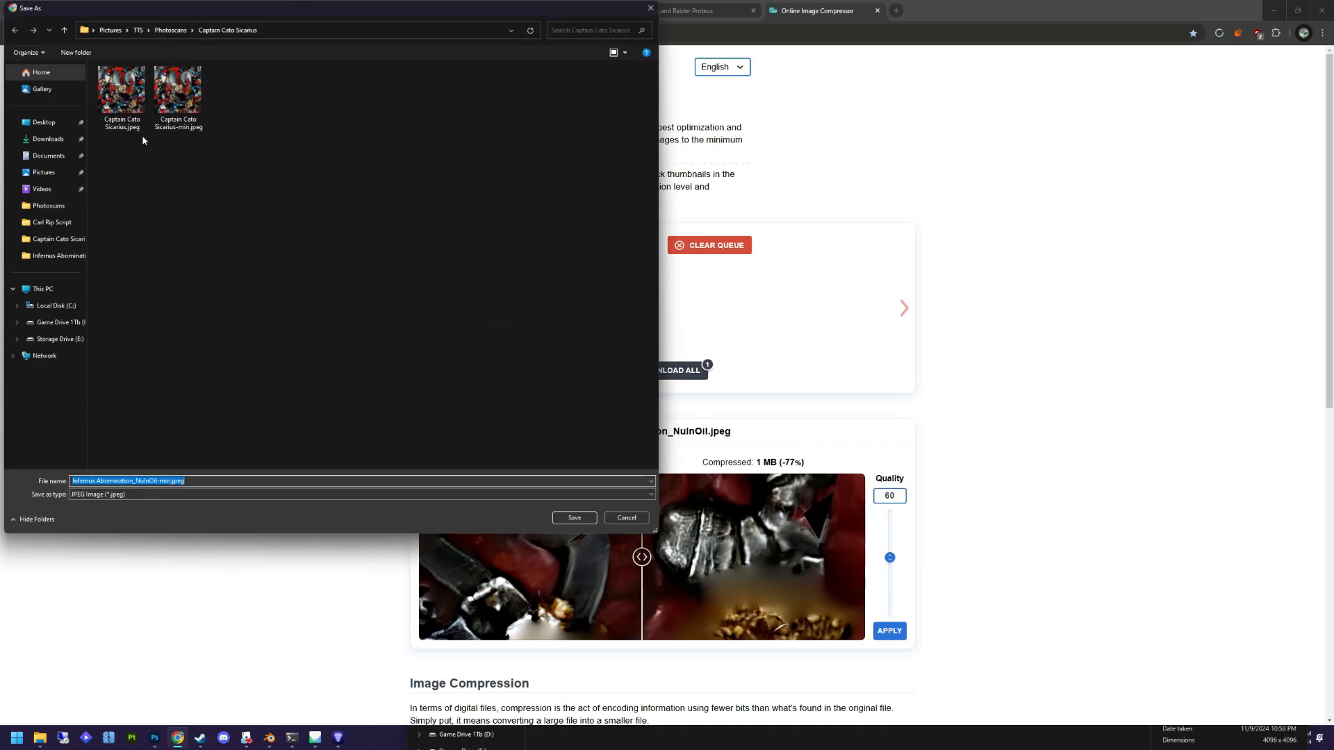
pyautogui.click(66, 254)
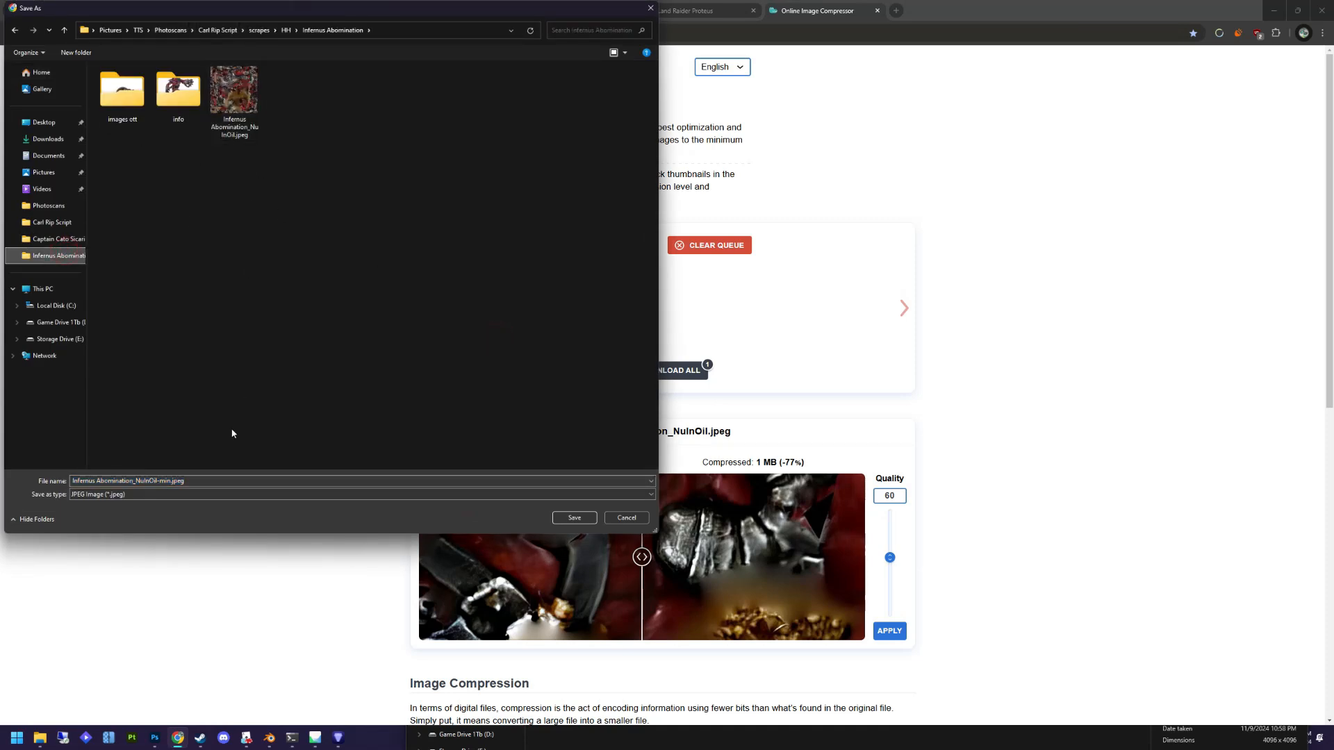
pyautogui.click(160, 482)
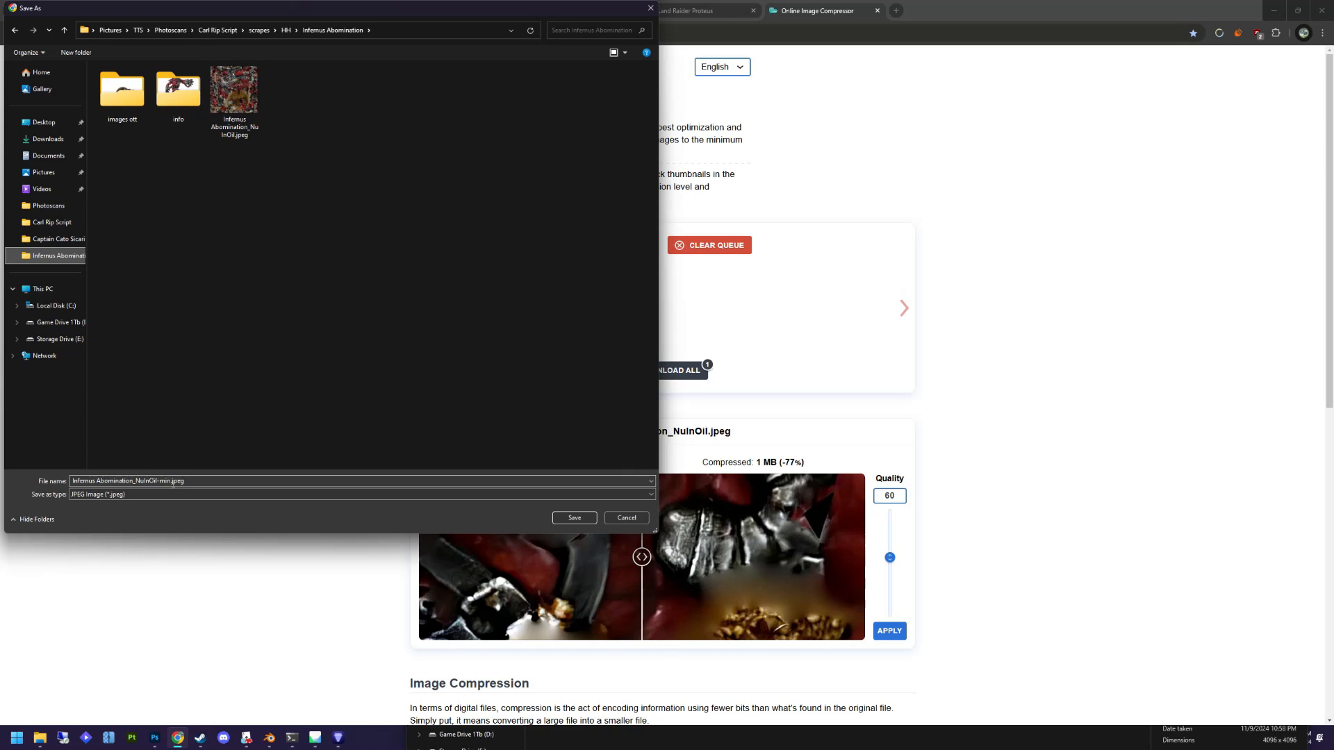
pyautogui.click(574, 521)
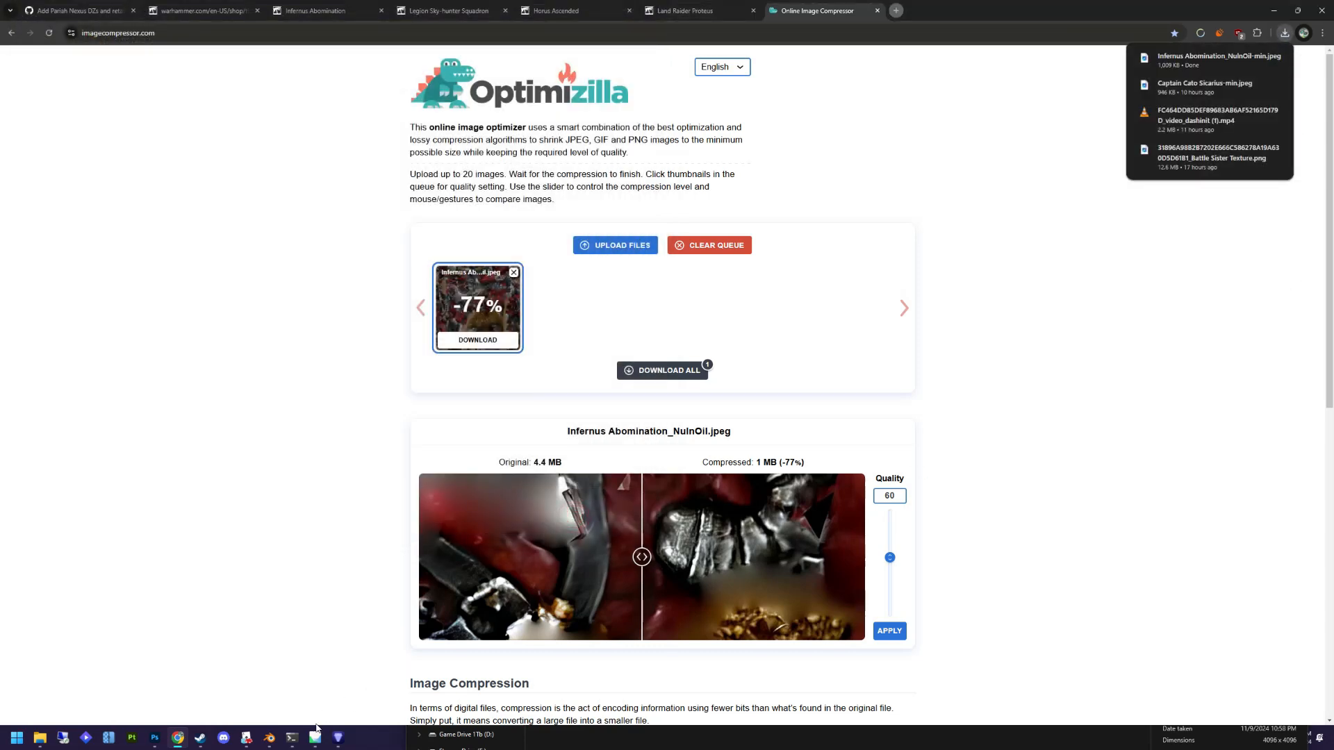
# Switch to Tabletop Simulator and load the Photoscans+Recolors+Kitbashes save numbered 19338.
pyautogui.click(245, 737)
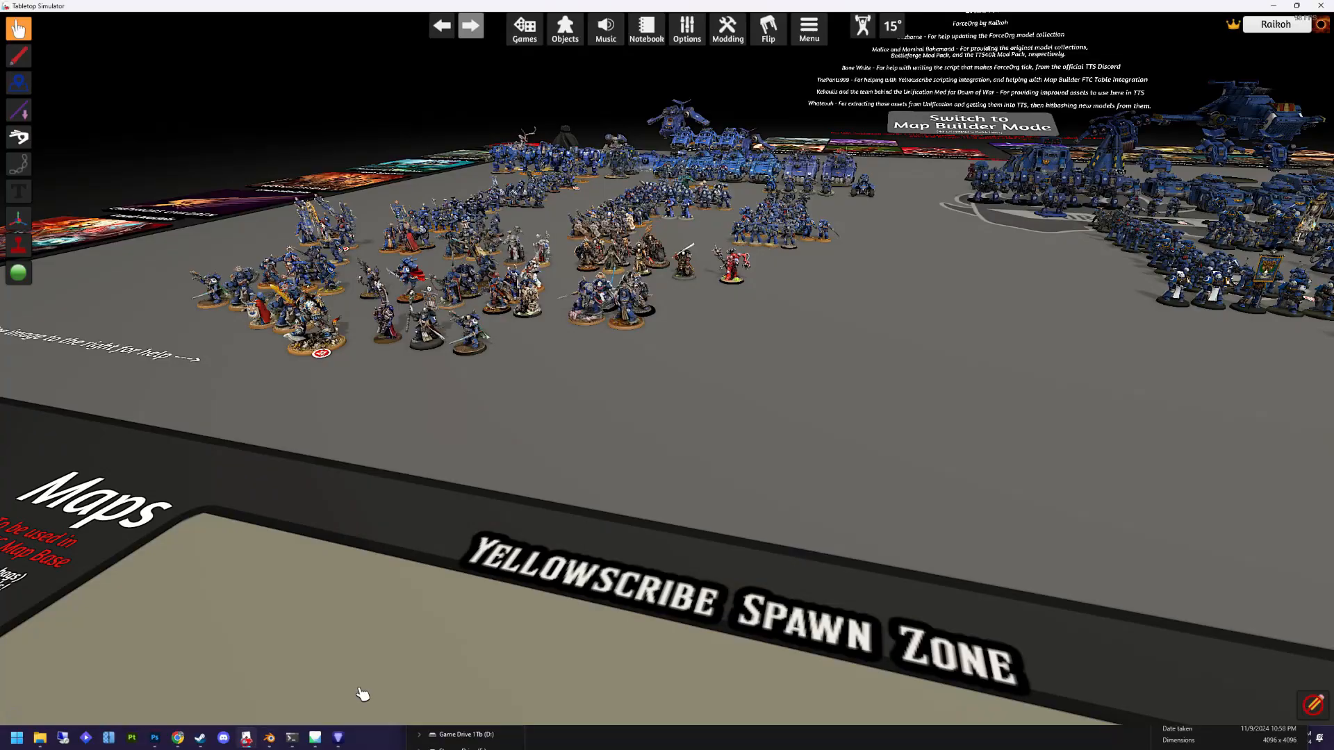
pyautogui.click(525, 29)
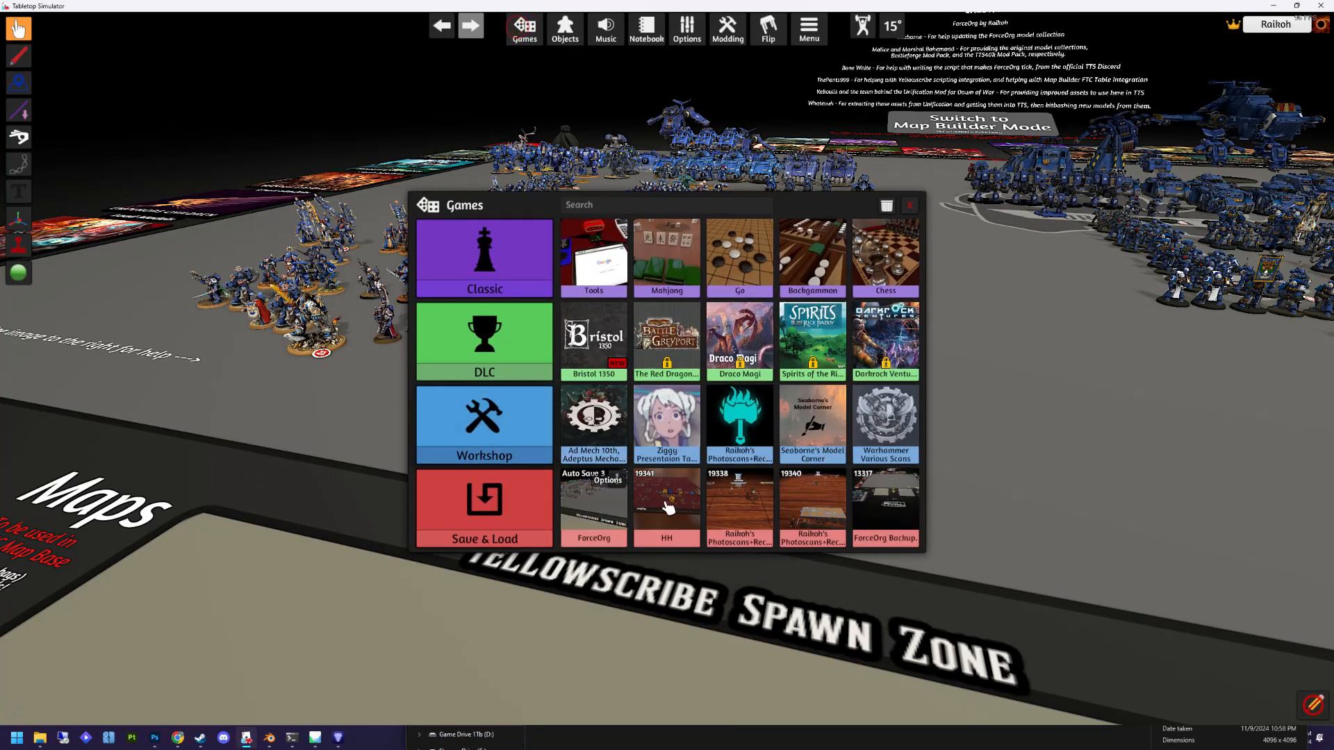
pyautogui.click(742, 517)
pyautogui.click(615, 381)
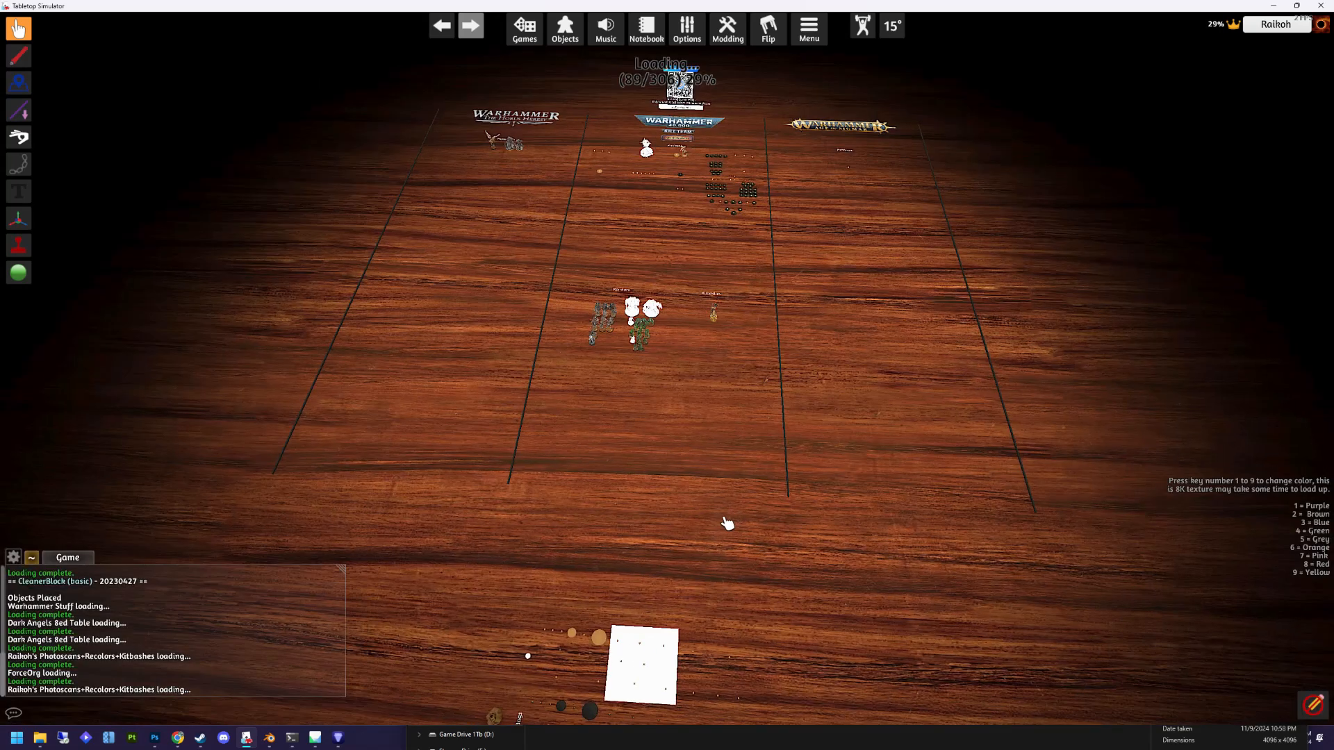
pyautogui.moveTo(722, 556); pyautogui.dragTo(699, 306, button='middle')
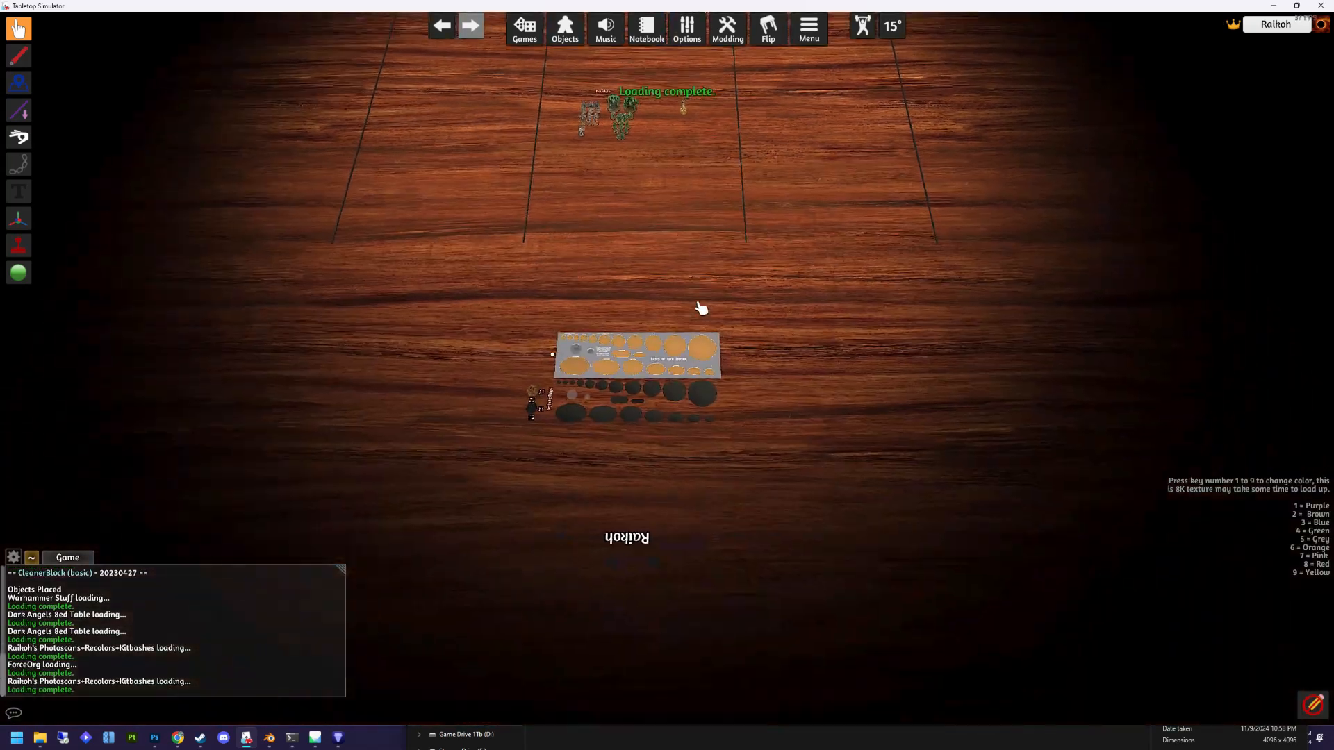
pyautogui.scroll(5, 698, 309)
pyautogui.moveTo(688, 324); pyautogui.dragTo(688, 226, button='right')
pyautogui.scroll(5, 706, 253)
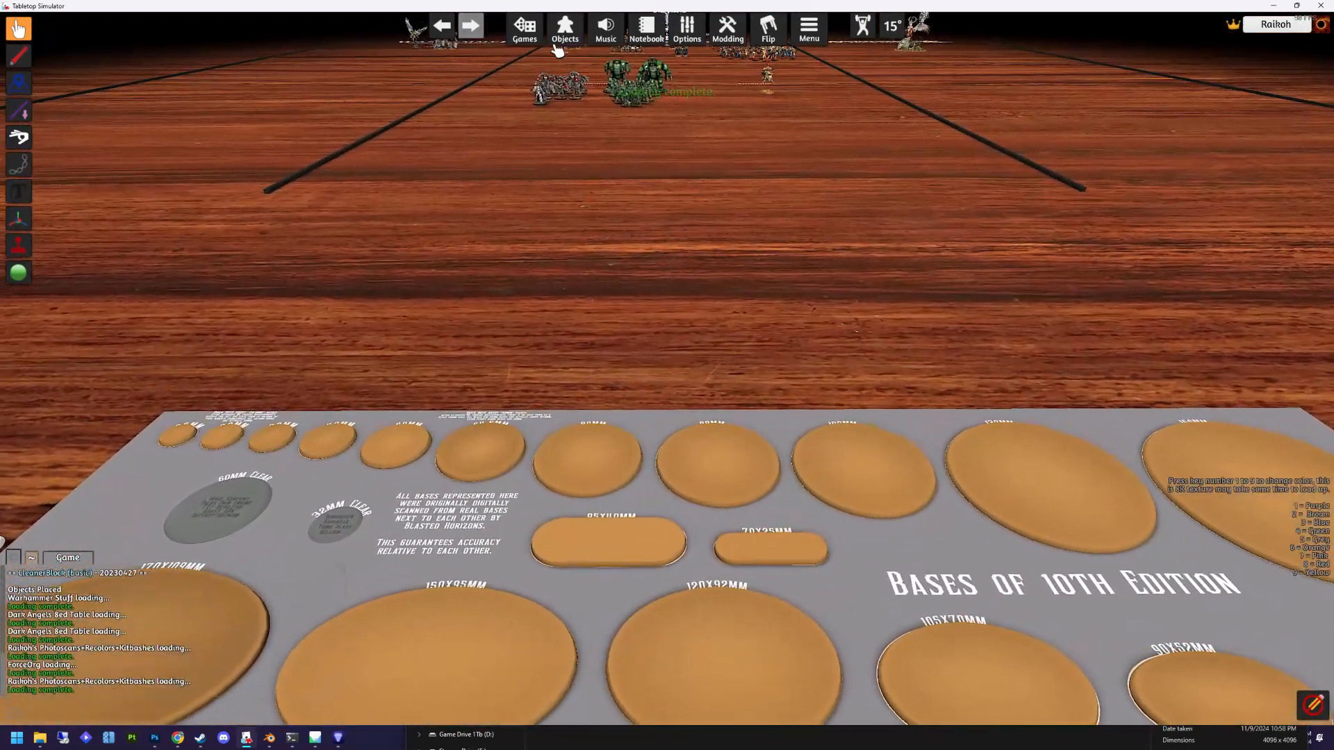
pyautogui.click(562, 40)
pyautogui.click(1039, 252)
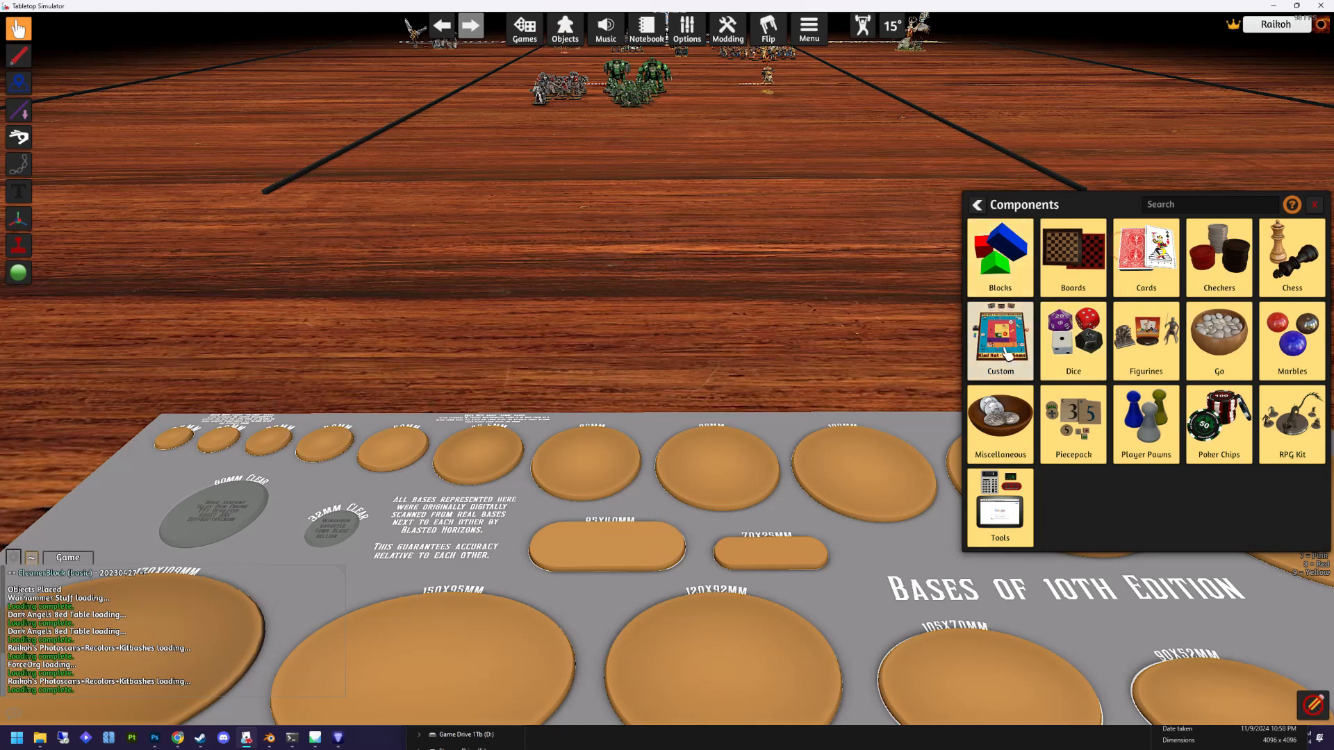
pyautogui.click(1000, 258)
pyautogui.click(1147, 344)
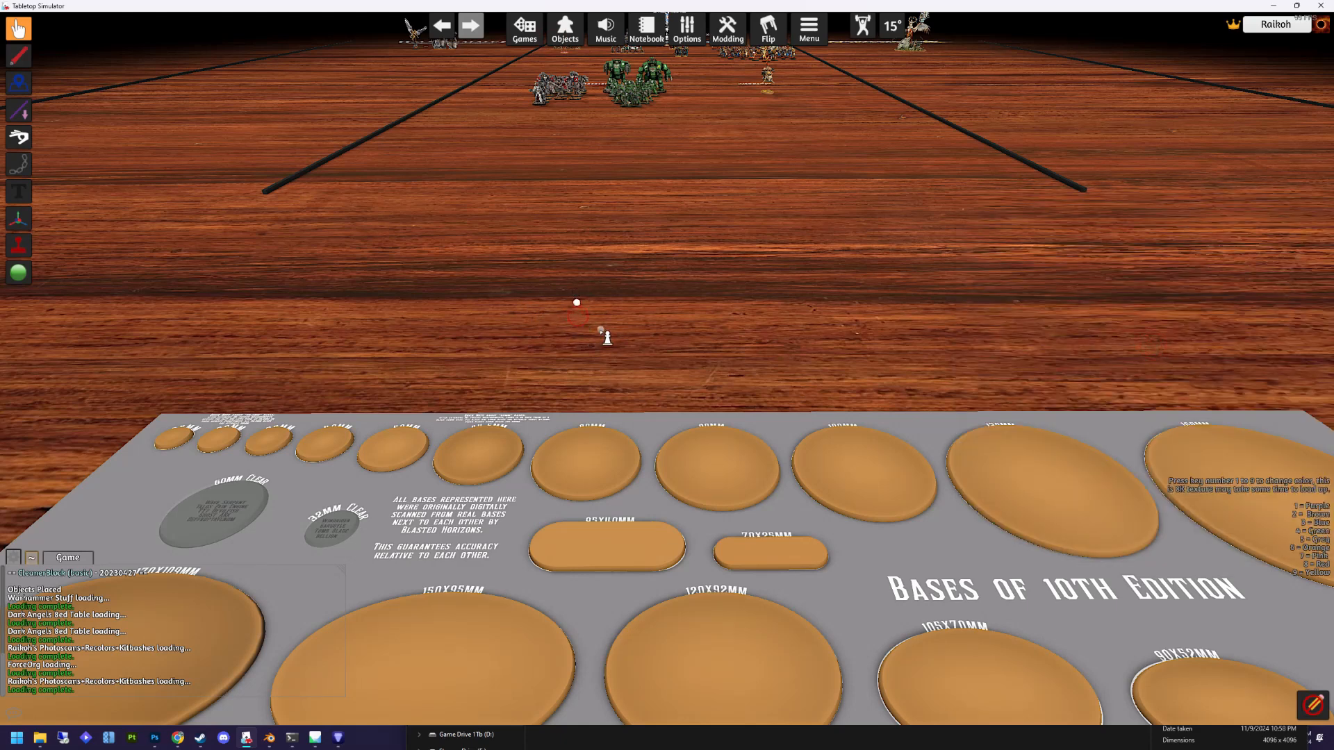
pyautogui.click(602, 332)
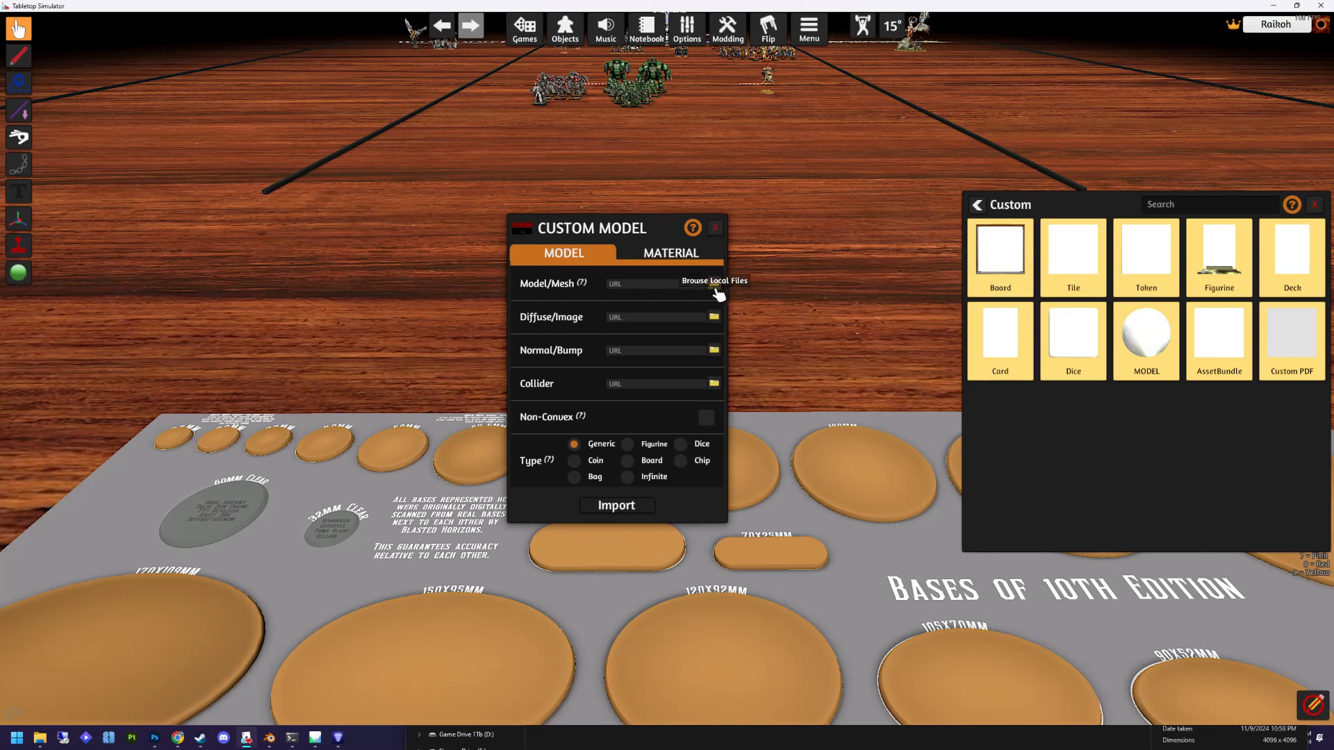
pyautogui.click(714, 350)
pyautogui.press('Escape')
pyautogui.click(671, 252)
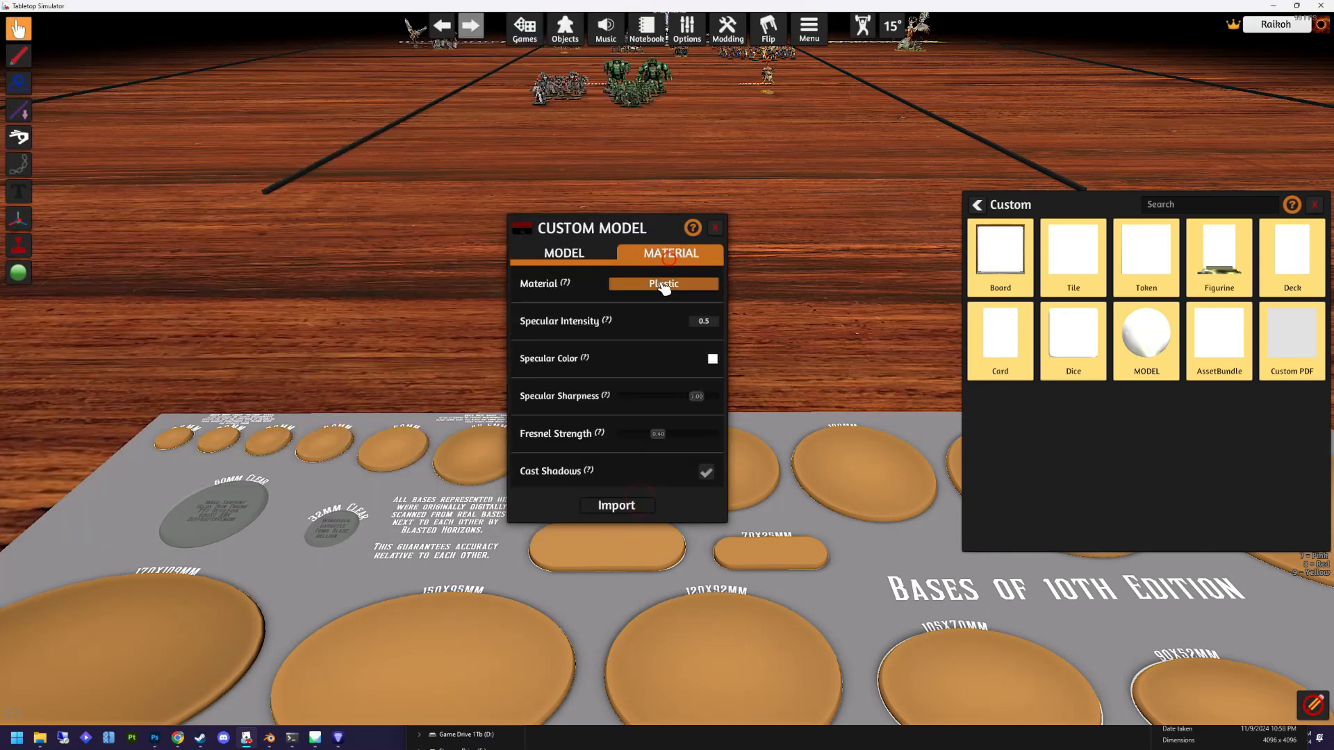
pyautogui.click(663, 283)
pyautogui.click(663, 337)
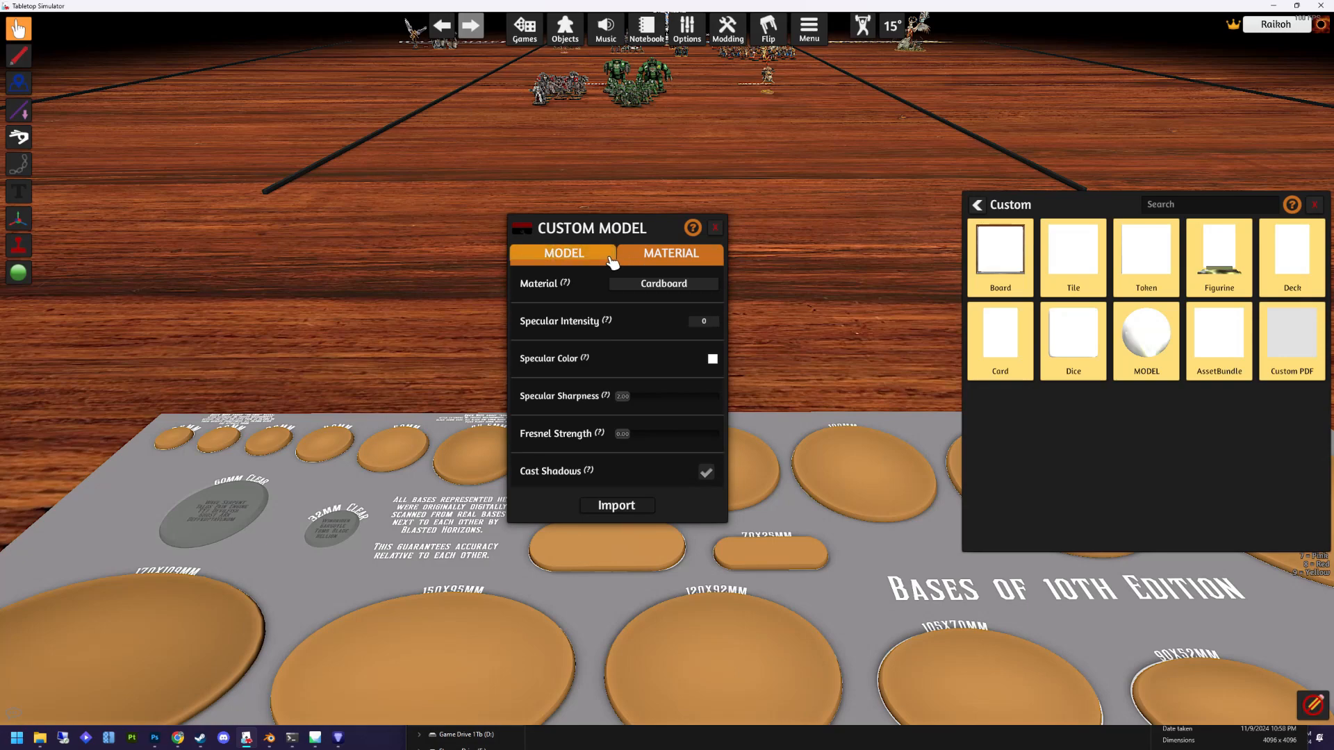
pyautogui.click(587, 255)
pyautogui.click(715, 228)
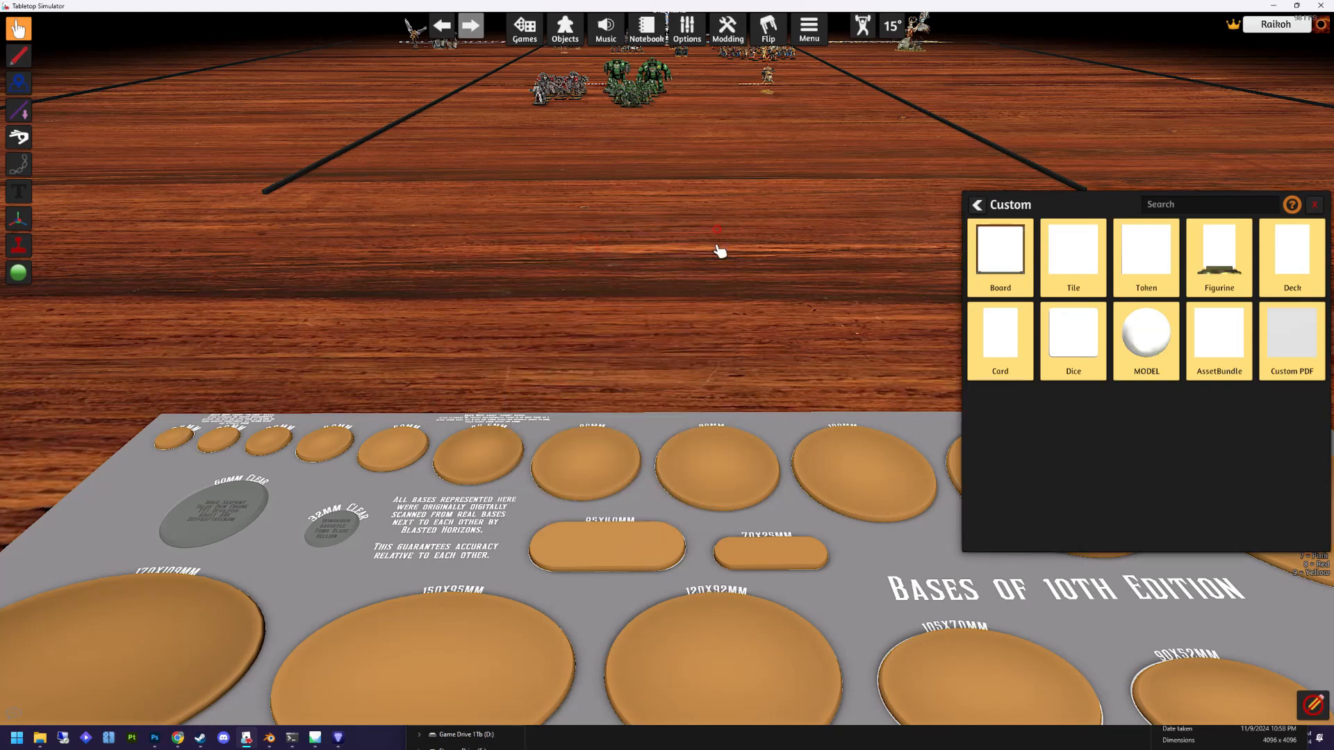
pyautogui.click(1315, 204)
# Take a white blank model from beside the bases board and place it on the open table behind the board.
pyautogui.press('a')
pyautogui.scroll(-3, 511, 287)
pyautogui.scroll(2, 714, 173)
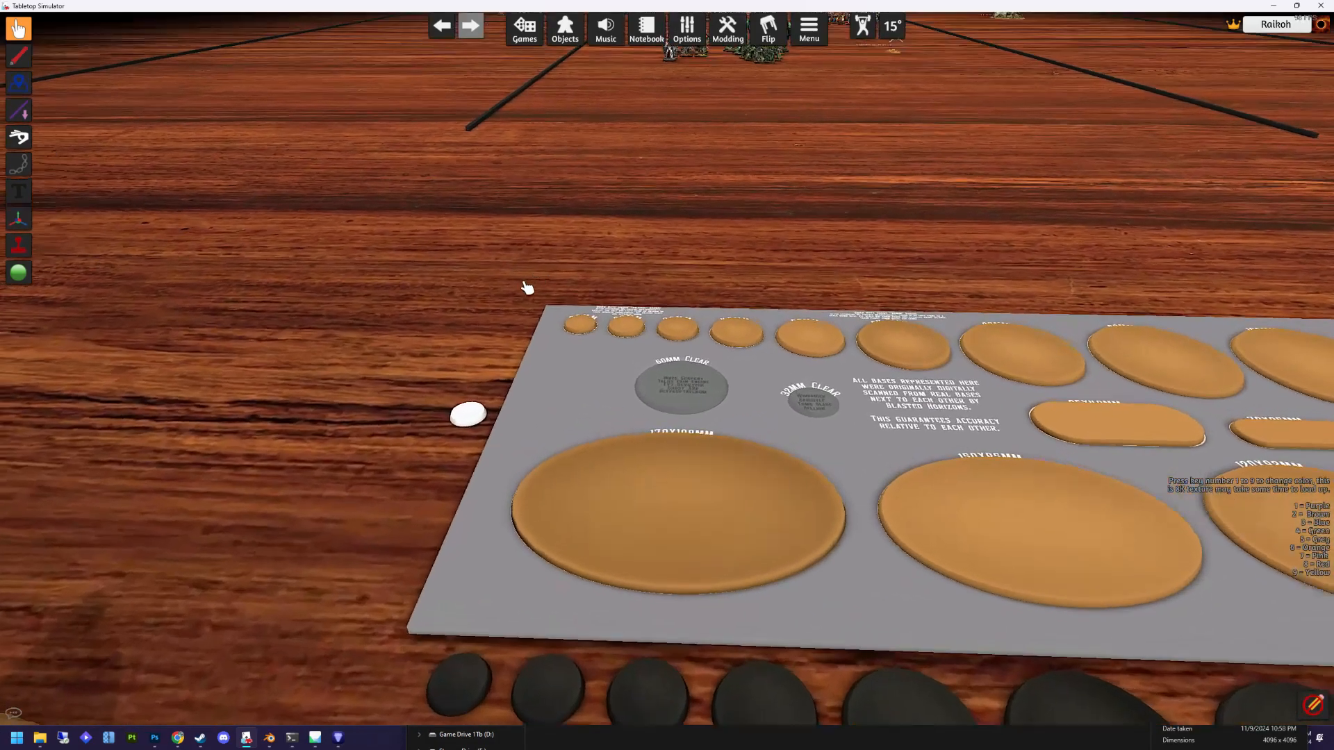
pyautogui.moveTo(527, 289); pyautogui.dragTo(310, 503, button='right')
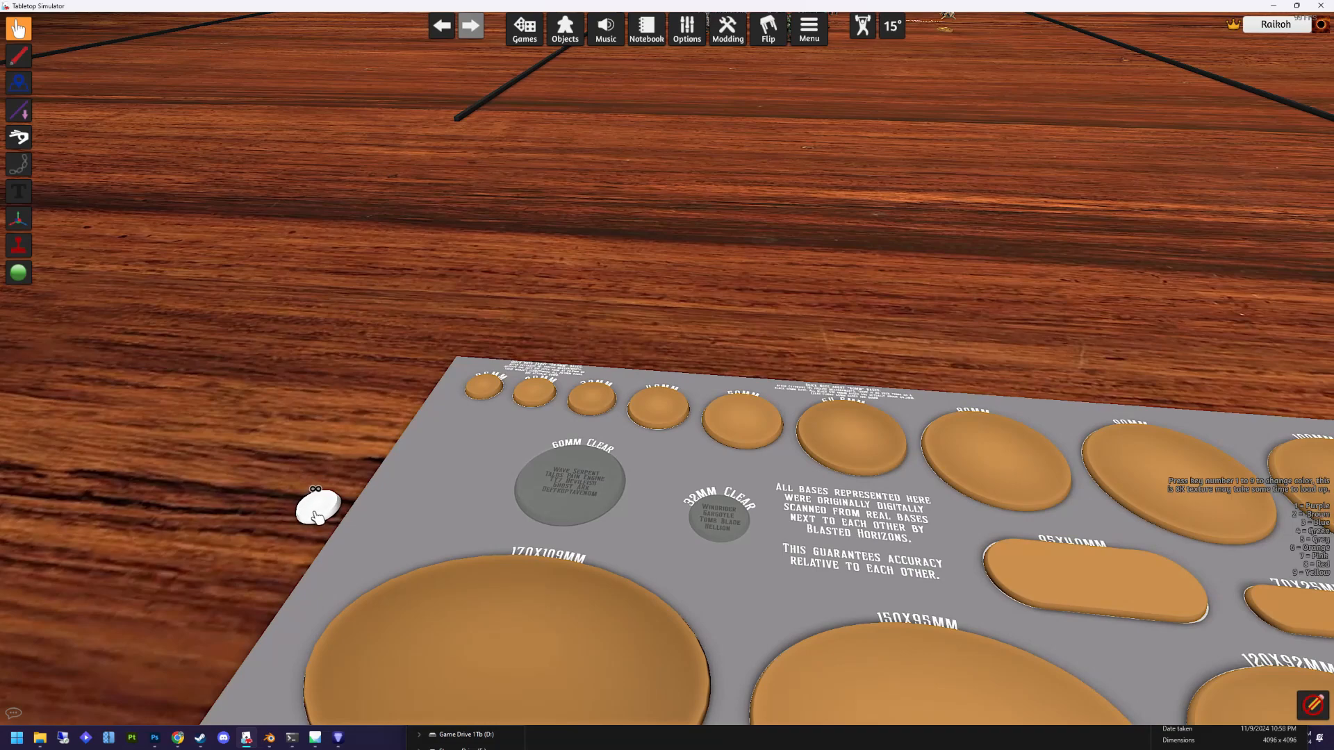
pyautogui.press('w')
pyautogui.press('d')
pyautogui.moveTo(312, 509); pyautogui.dragTo(635, 354)
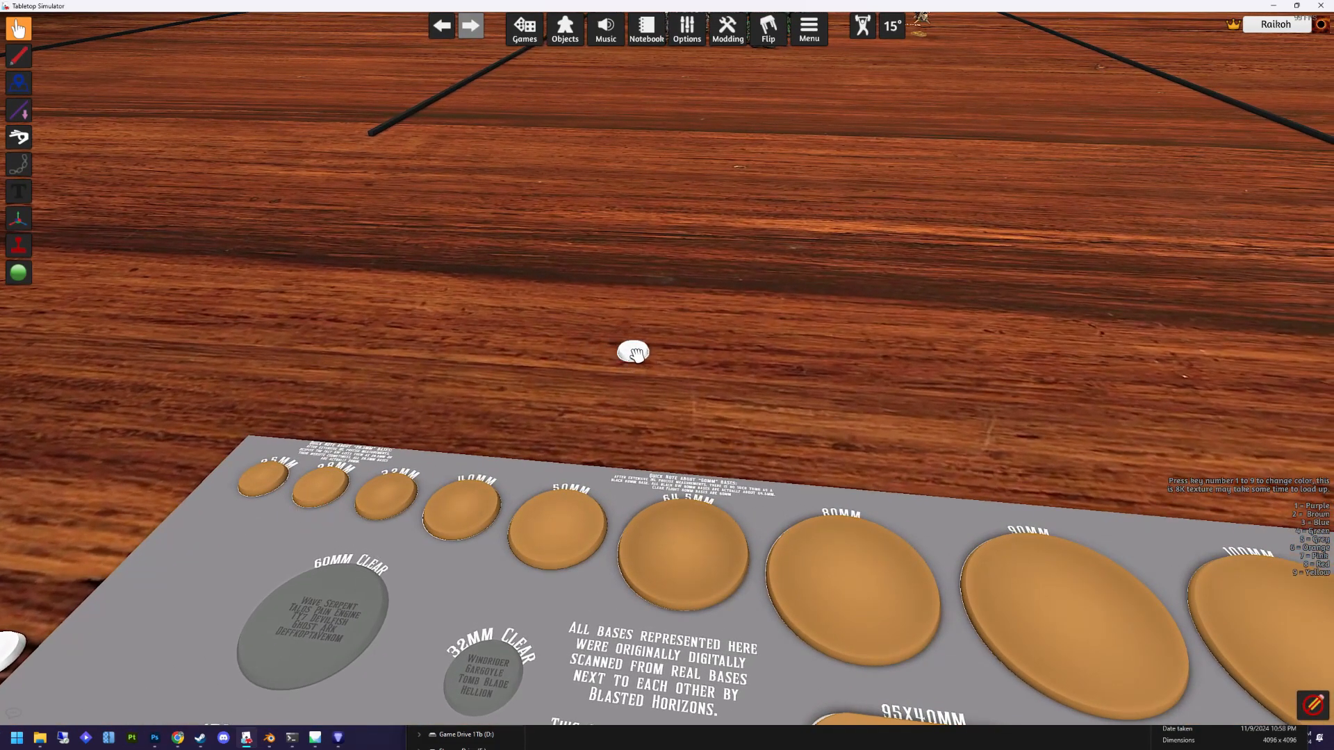
pyautogui.scroll(3, 639, 355)
pyautogui.press('w')
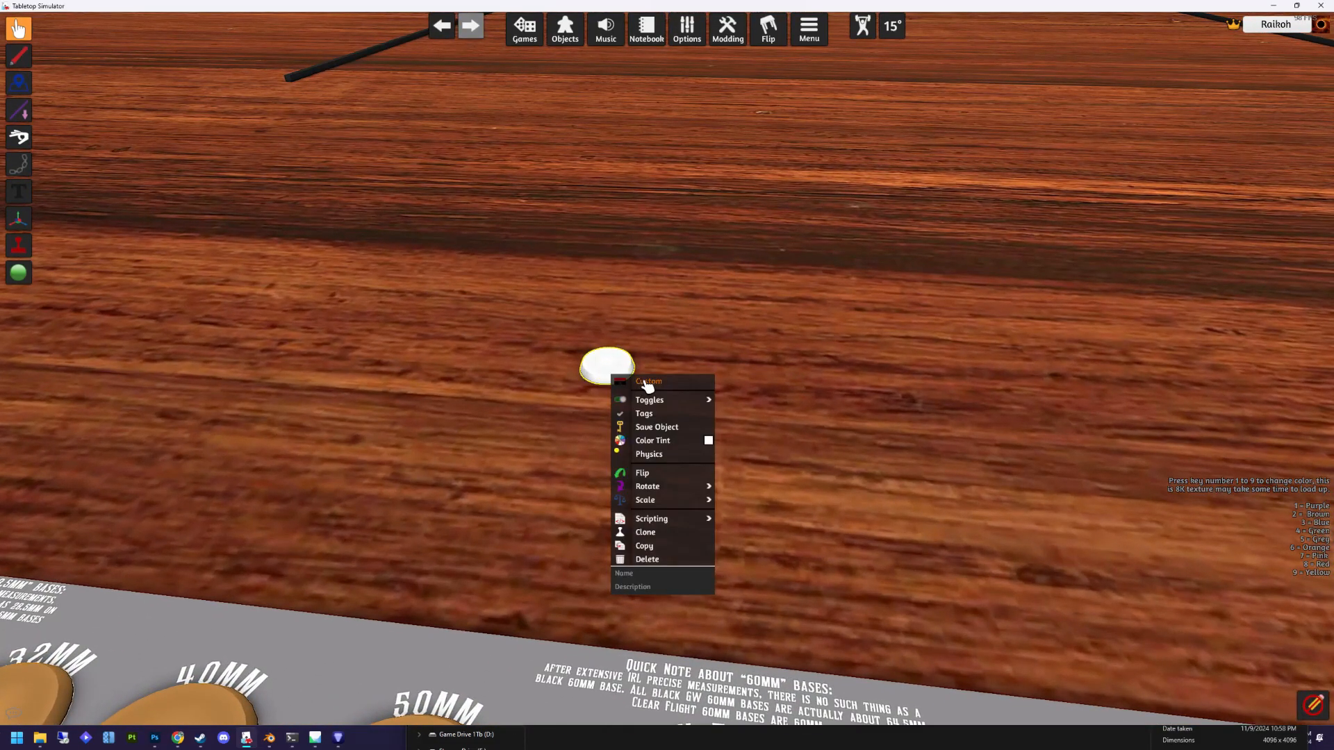
# Examine the white blank's custom model settings, including its material options and the local file browser for the mesh, and close them.
pyautogui.click(647, 384)
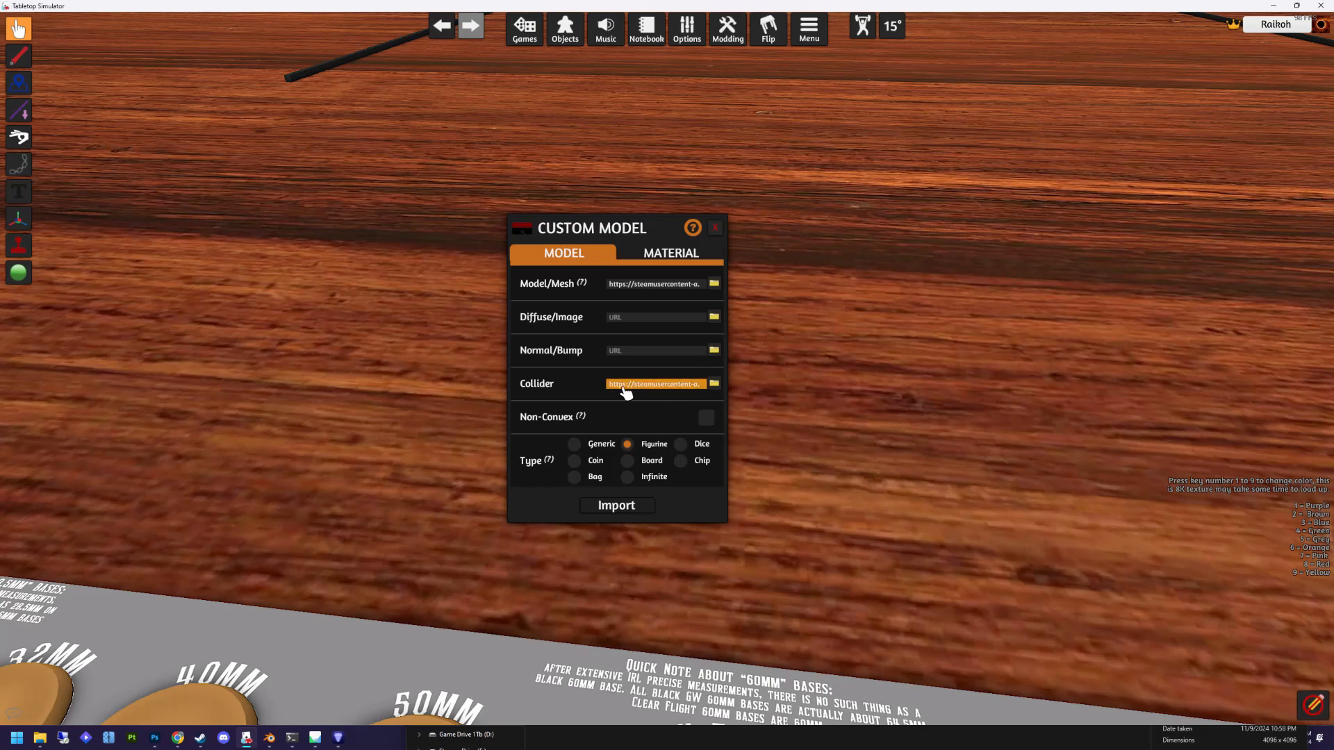
pyautogui.moveTo(653, 232); pyautogui.dragTo(851, 244)
pyautogui.press('s')
pyautogui.press('a')
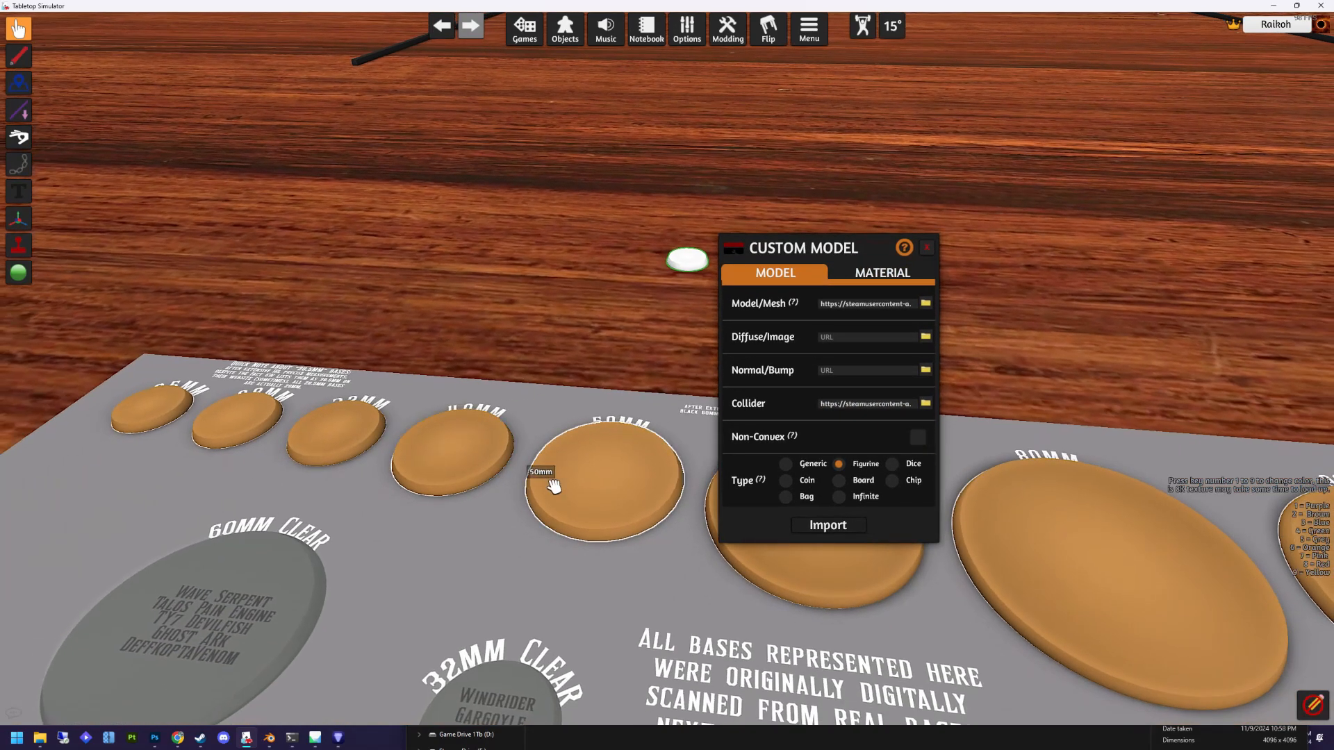
pyautogui.press('w')
pyautogui.press('d')
pyautogui.scroll(1, 584, 430)
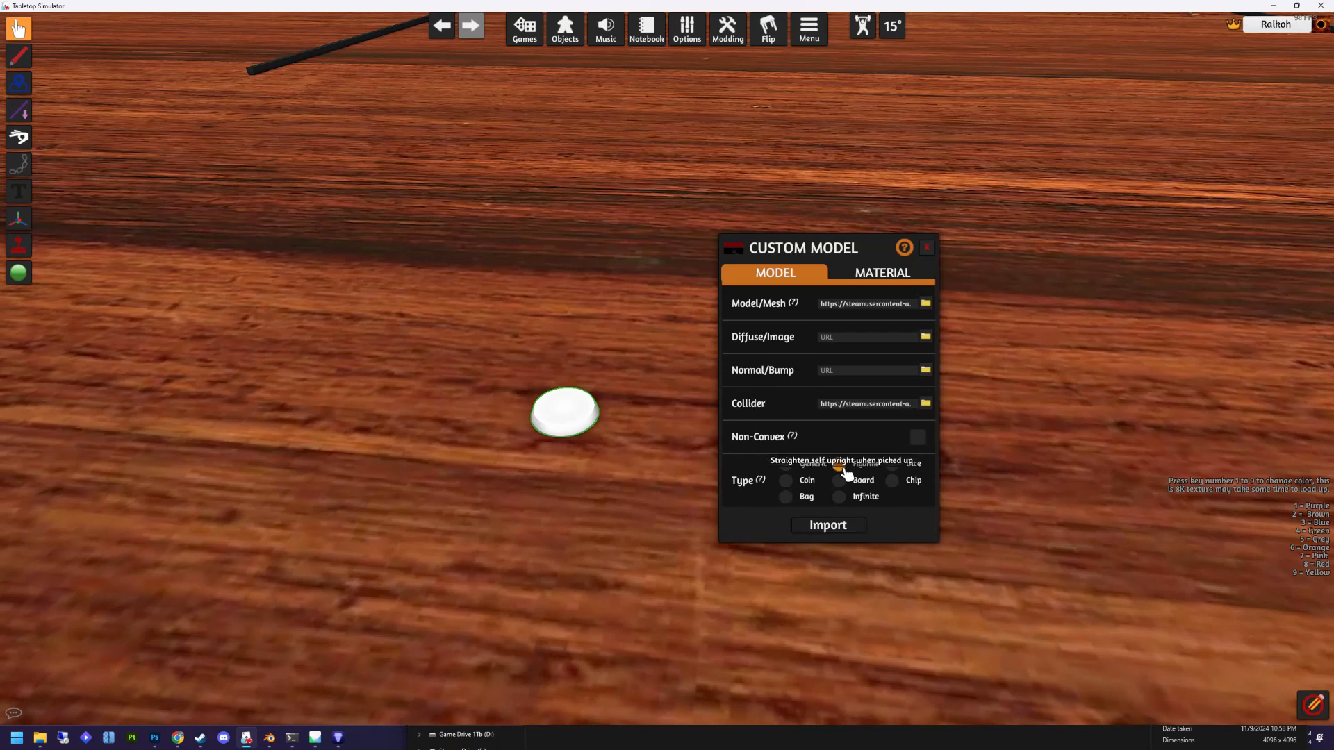
pyautogui.click(889, 274)
pyautogui.click(797, 275)
pyautogui.click(925, 303)
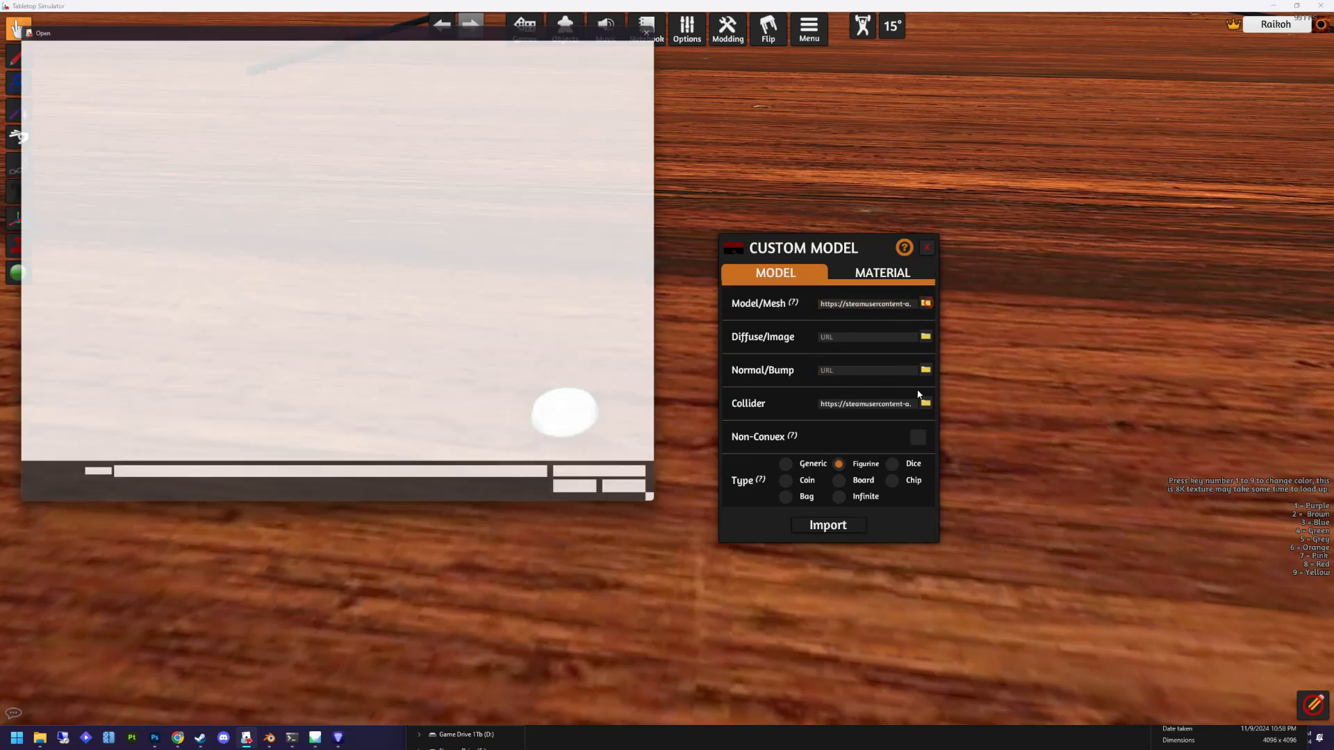
pyautogui.click(643, 501)
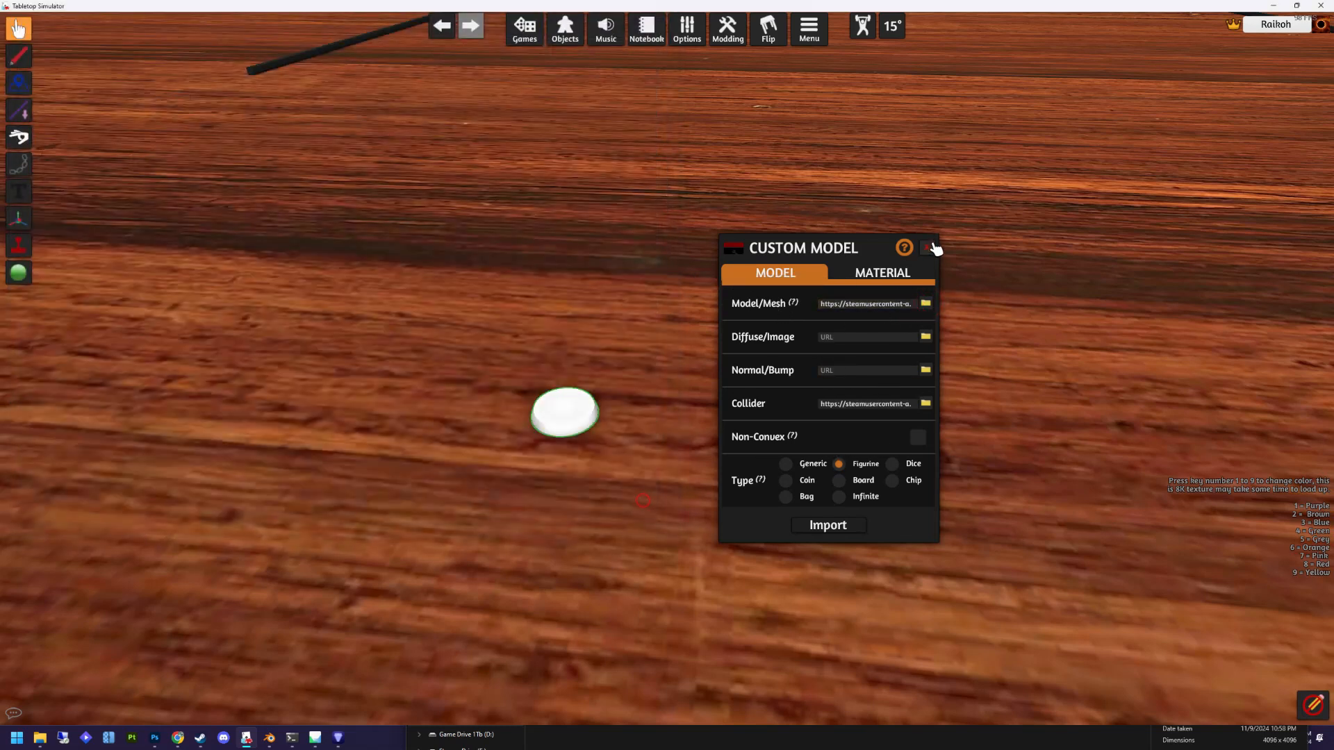
pyautogui.click(927, 247)
# Open the Cloud Manager, move it clear of the white blank, and bring up its upload file browser before dismissing that browser.
pyautogui.click(727, 29)
pyautogui.click(729, 67)
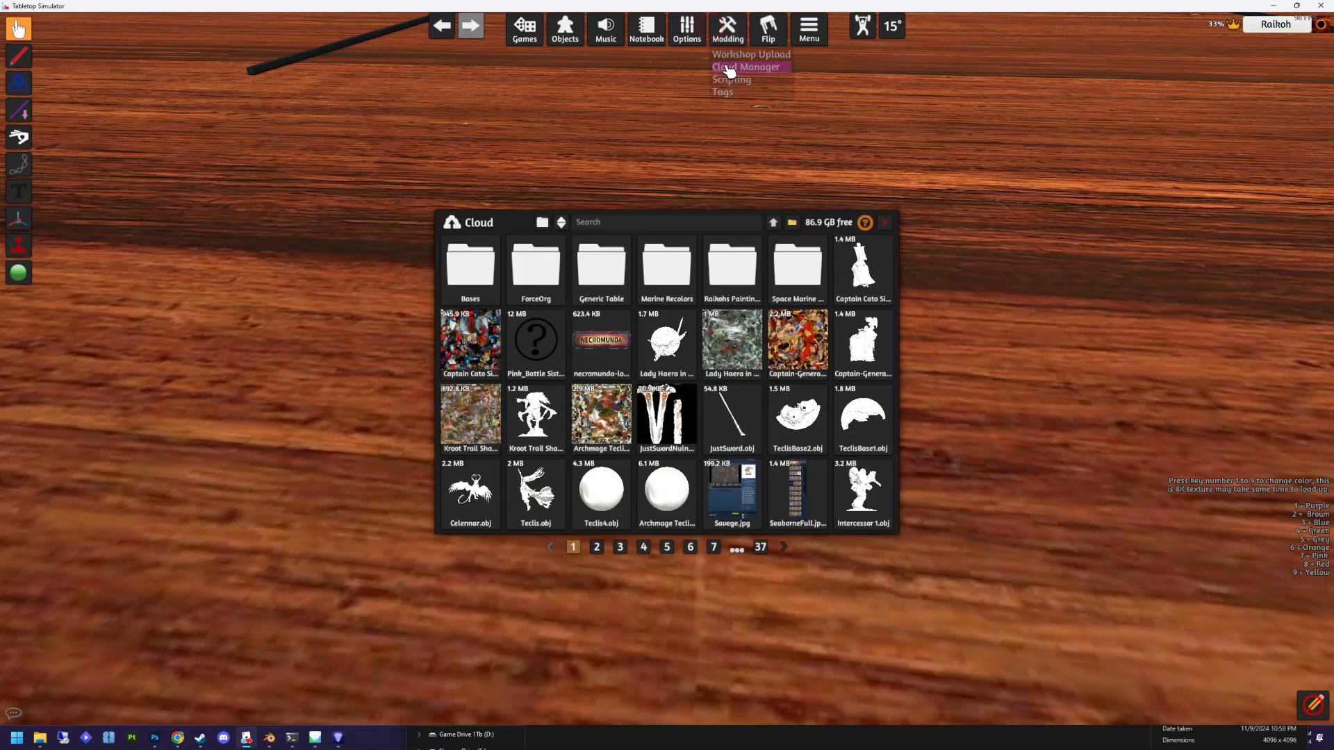
pyautogui.moveTo(857, 219); pyautogui.dragTo(1192, 206)
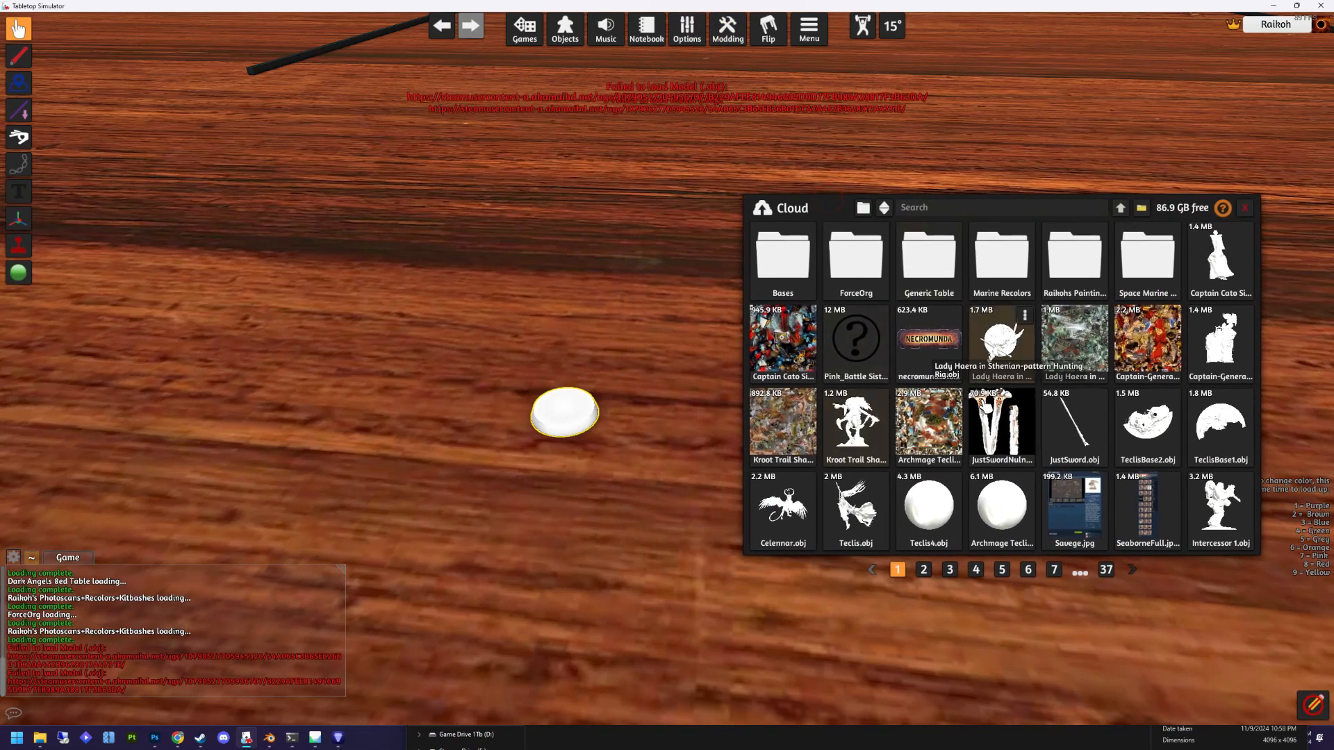
pyautogui.click(1142, 209)
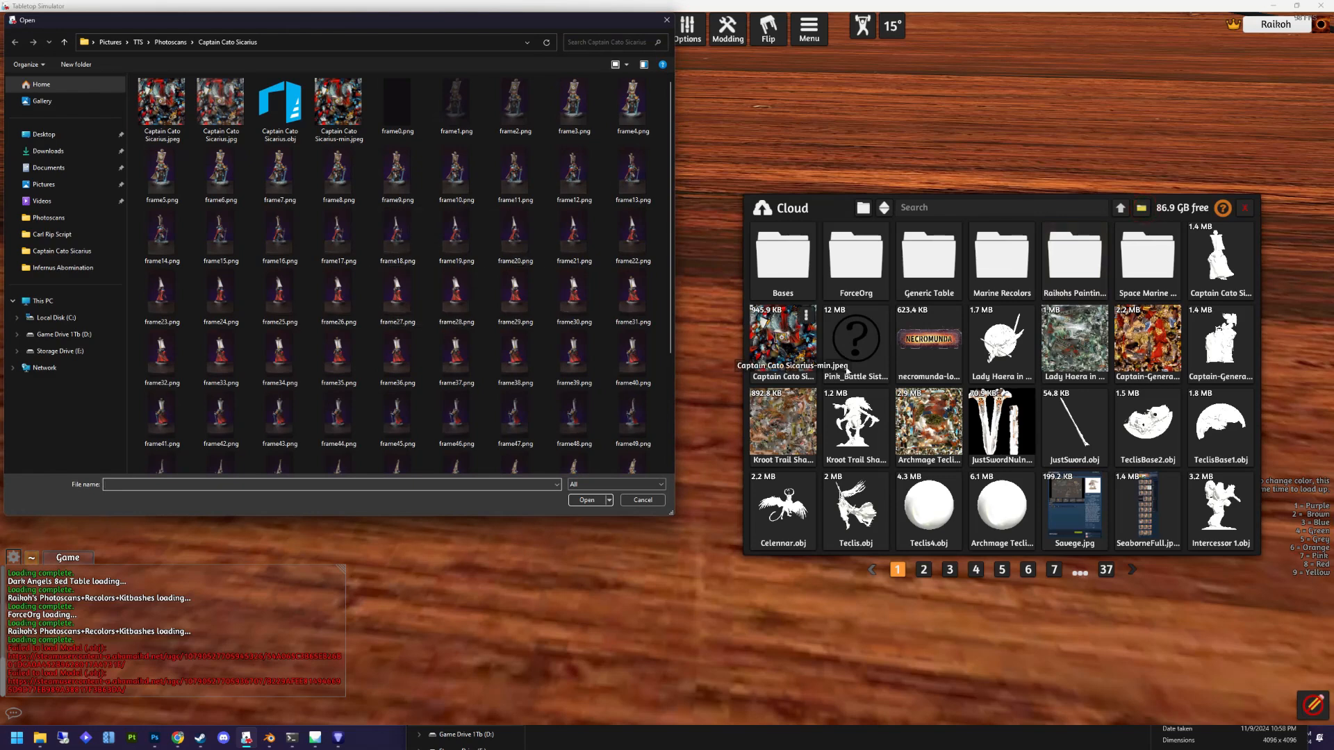
pyautogui.click(667, 20)
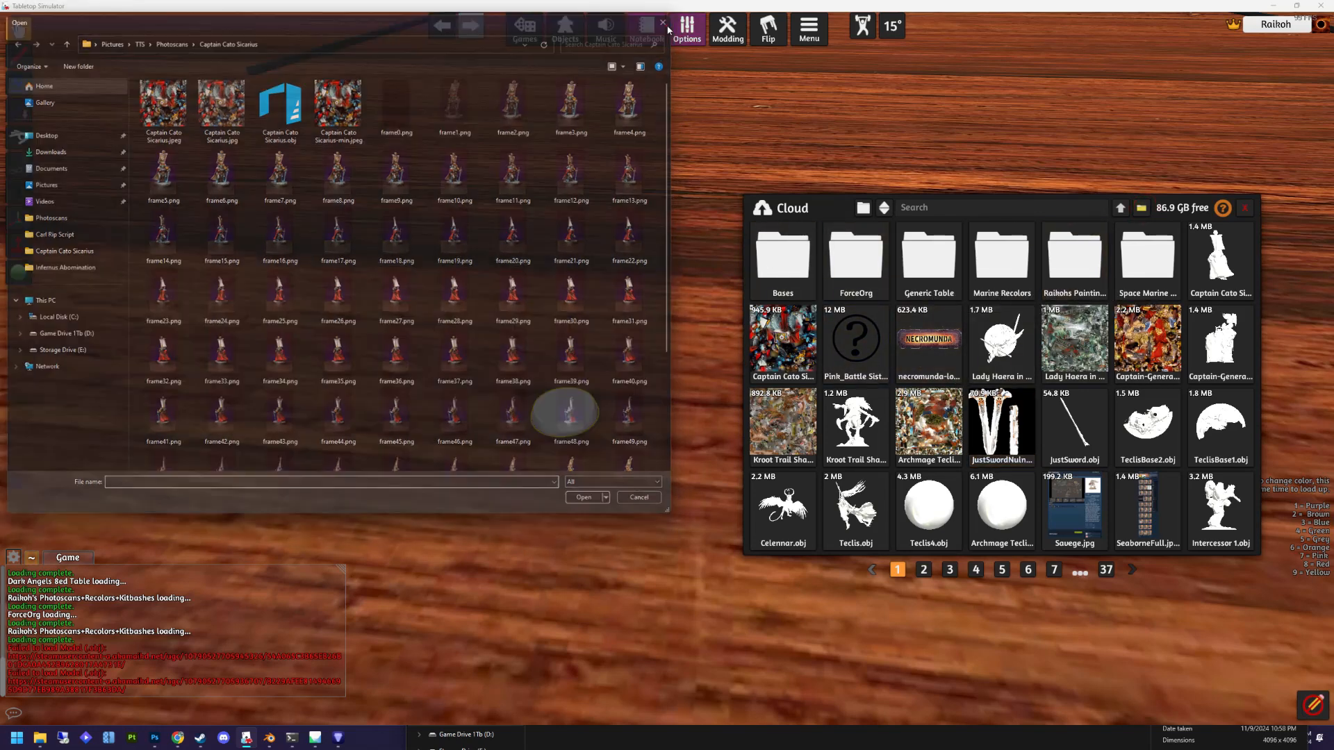
# Copy the cloud link of Captain Cato Sicarius-min.jpeg, reopen the white blank's custom model settings at the Model/Mesh URL, and close the Cloud Manager.
pyautogui.click(784, 341)
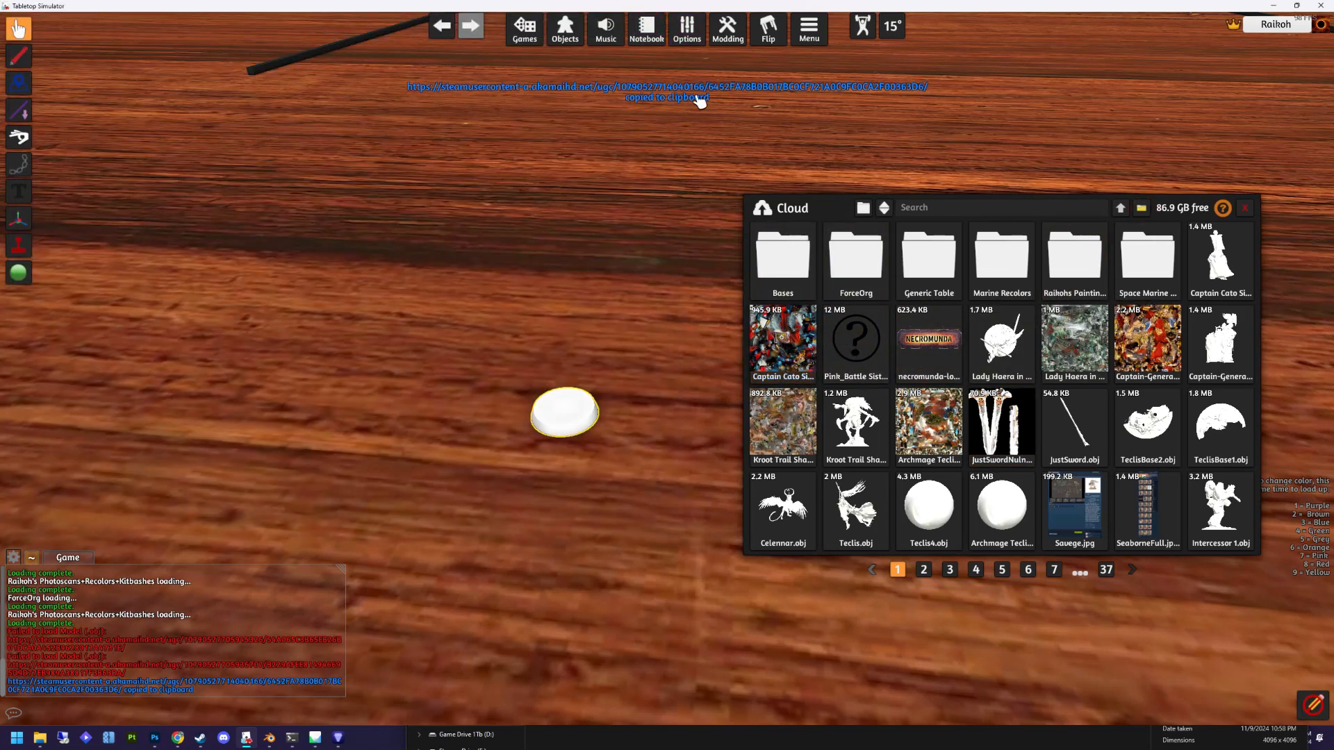
pyautogui.rightClick(565, 409)
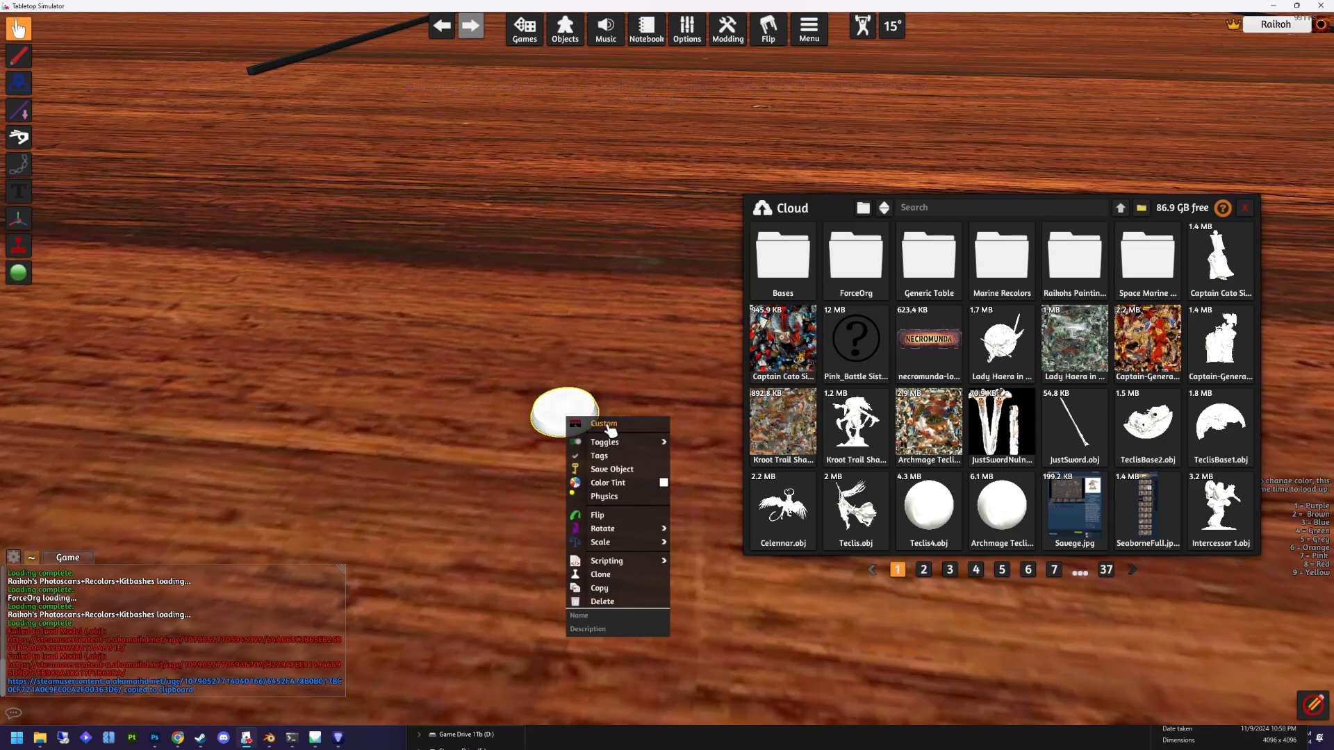
pyautogui.click(608, 430)
pyautogui.moveTo(795, 260); pyautogui.dragTo(416, 256)
pyautogui.click(495, 304)
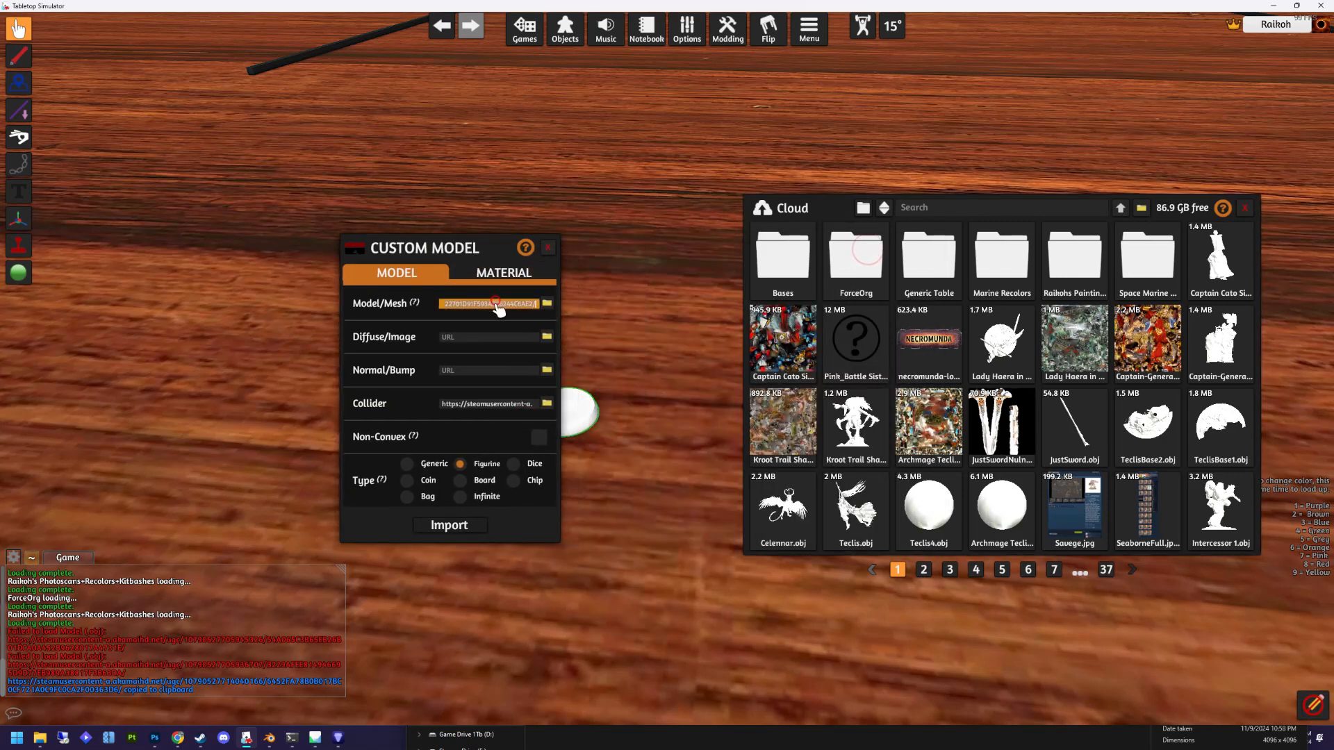
pyautogui.hotkey('ctrl', 'v')
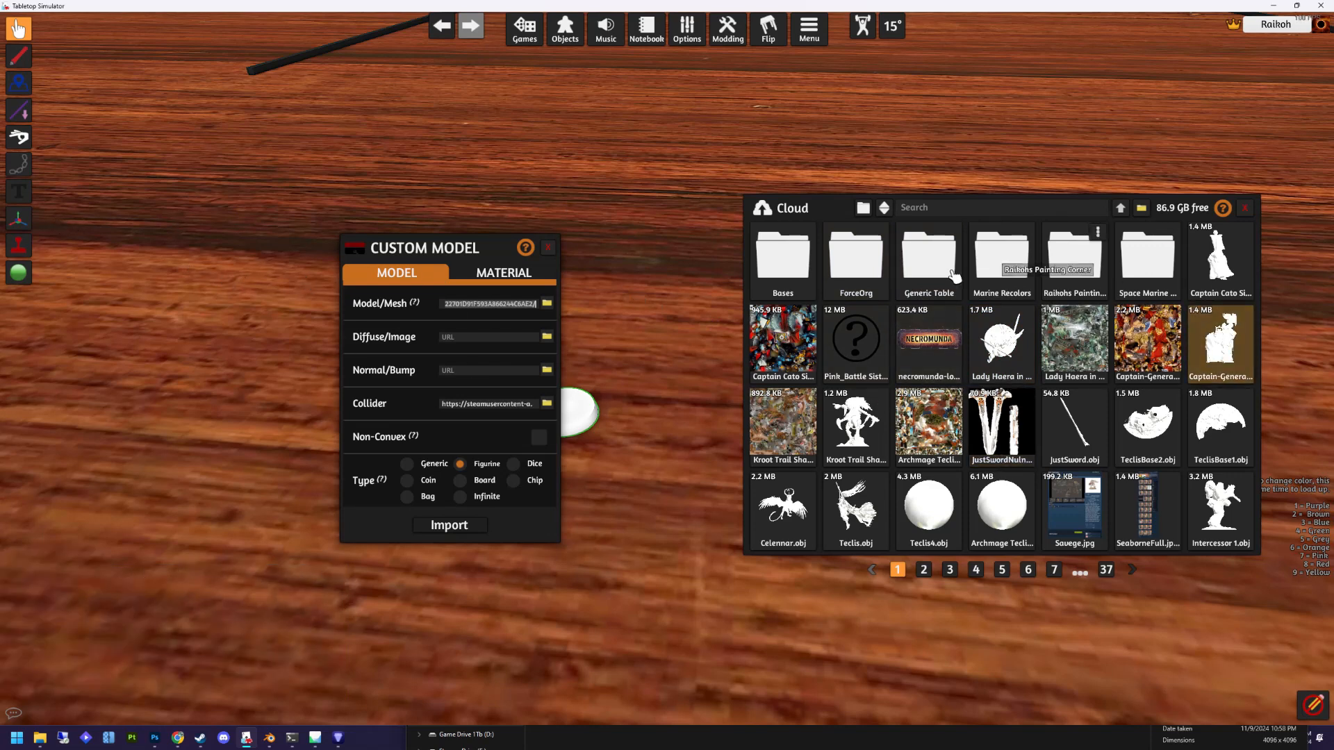
pyautogui.click(1244, 207)
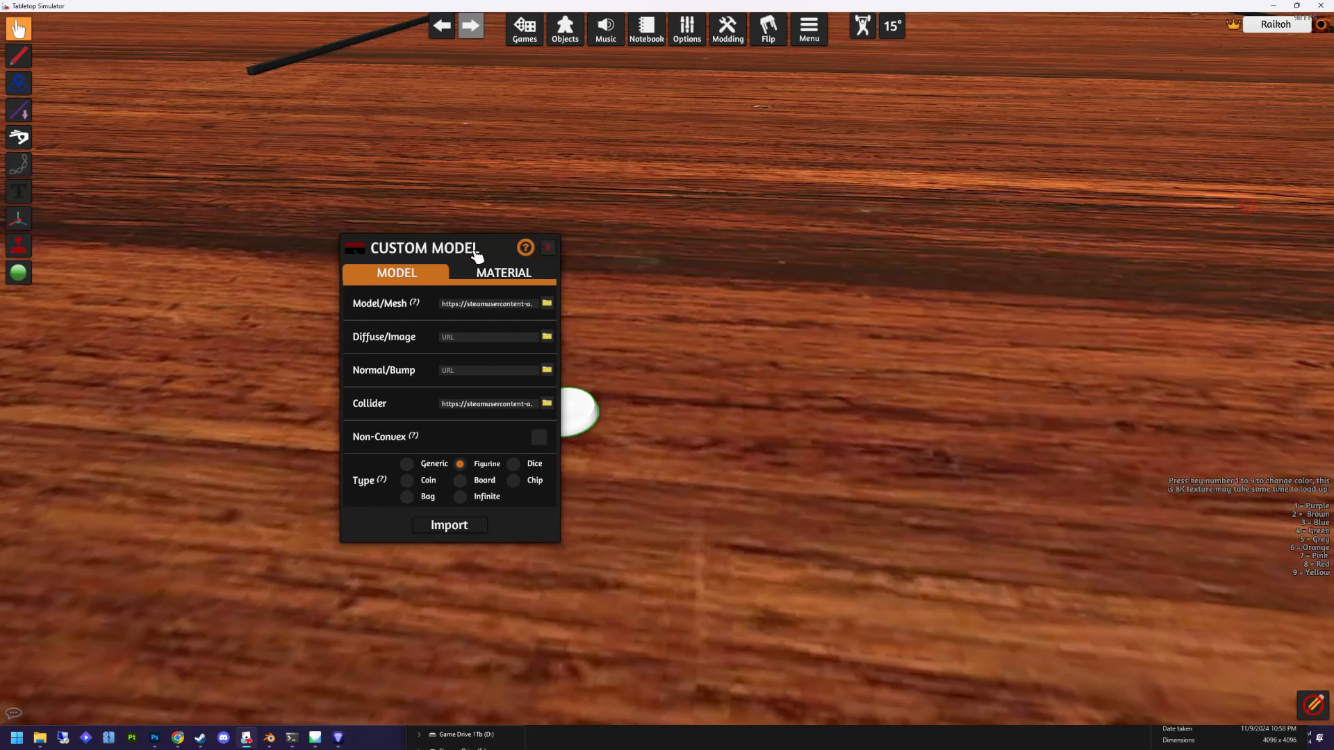
# Upload the Infernus Abomination model file to the Steam Cloud root folder as the white blank's Model/Mesh.
pyautogui.moveTo(484, 248); pyautogui.dragTo(832, 269)
pyautogui.click(893, 324)
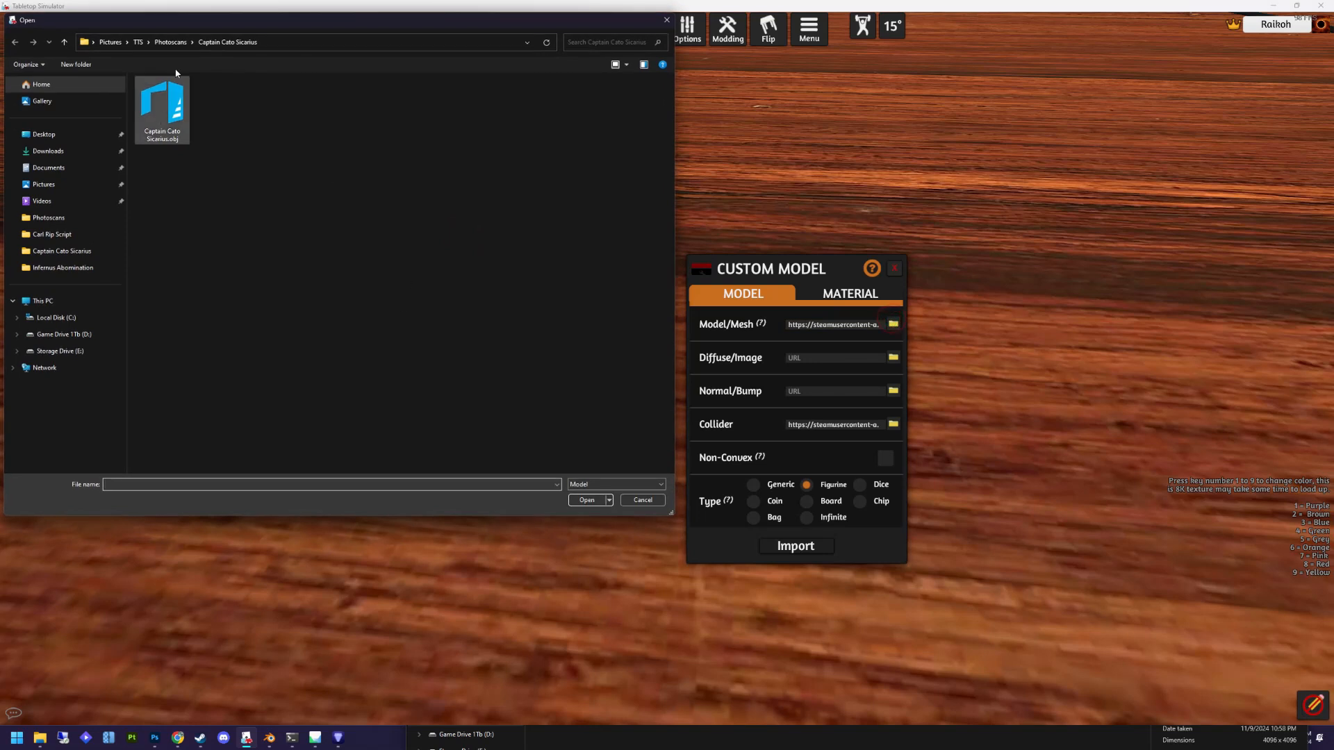
pyautogui.click(62, 268)
pyautogui.doubleClick(280, 106)
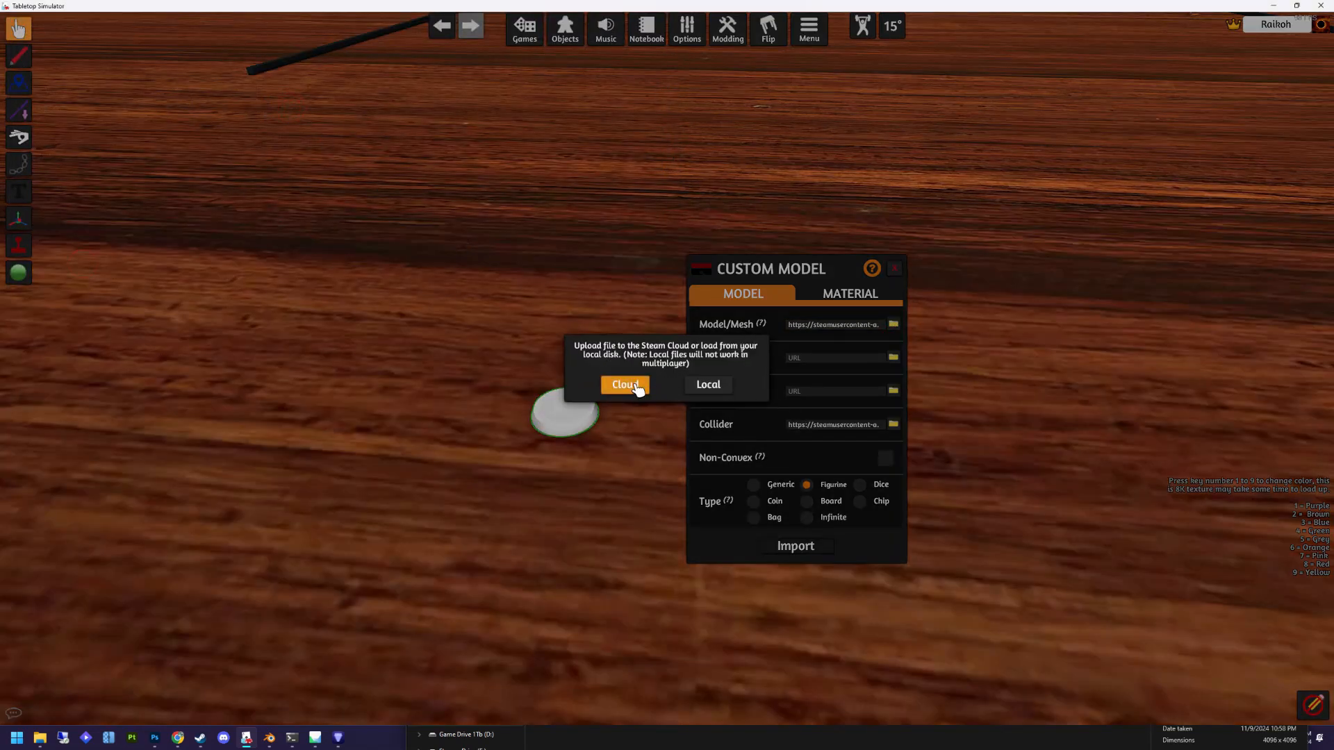
pyautogui.click(637, 389)
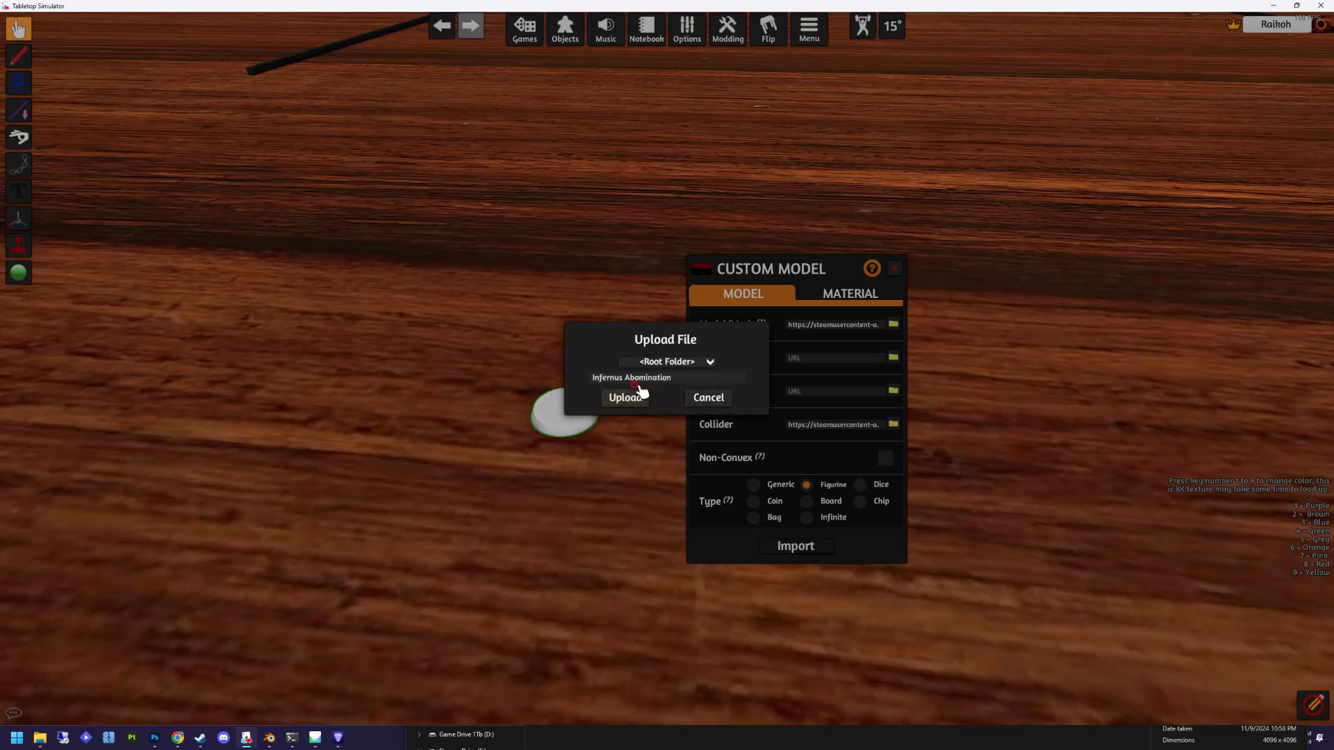
pyautogui.click(625, 399)
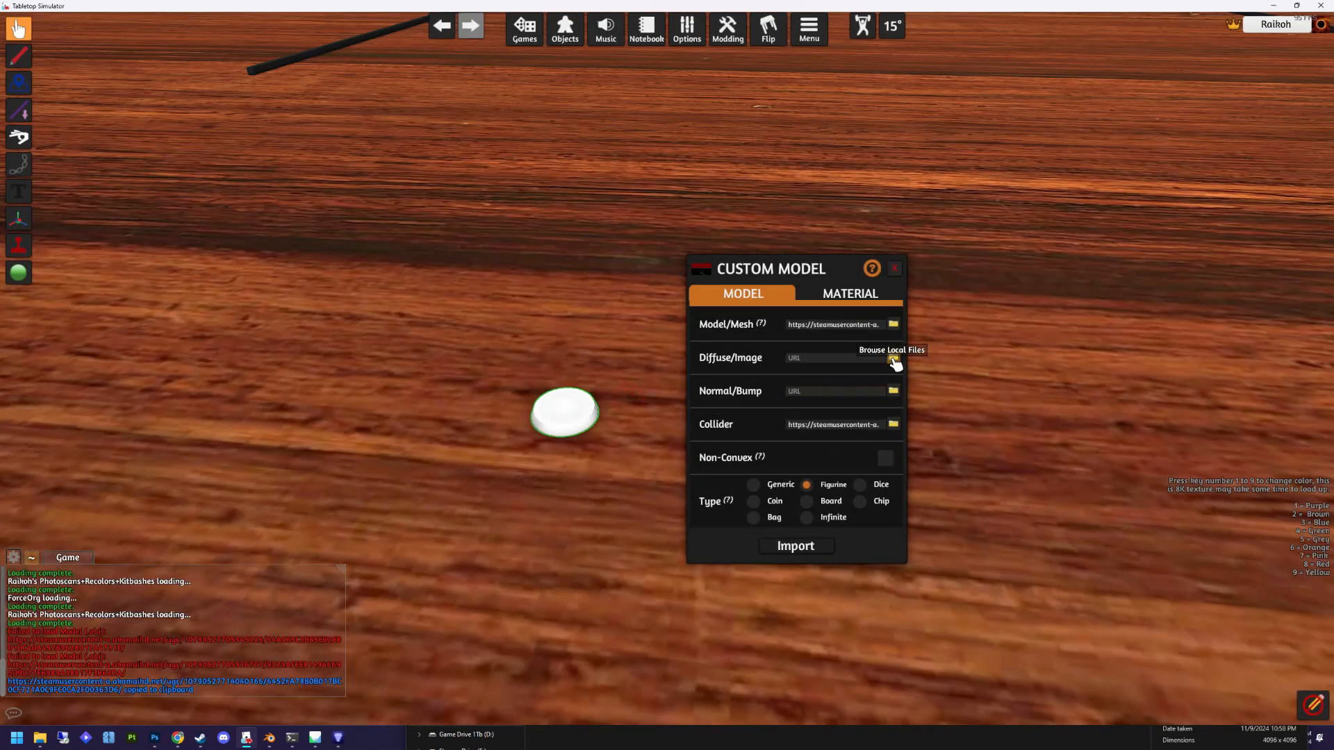
# Upload Infernus Abomination_NulnOil-min.jpeg to the Steam Cloud as the Diffuse/Image and import the custom model without updating the matching object.
pyautogui.click(893, 357)
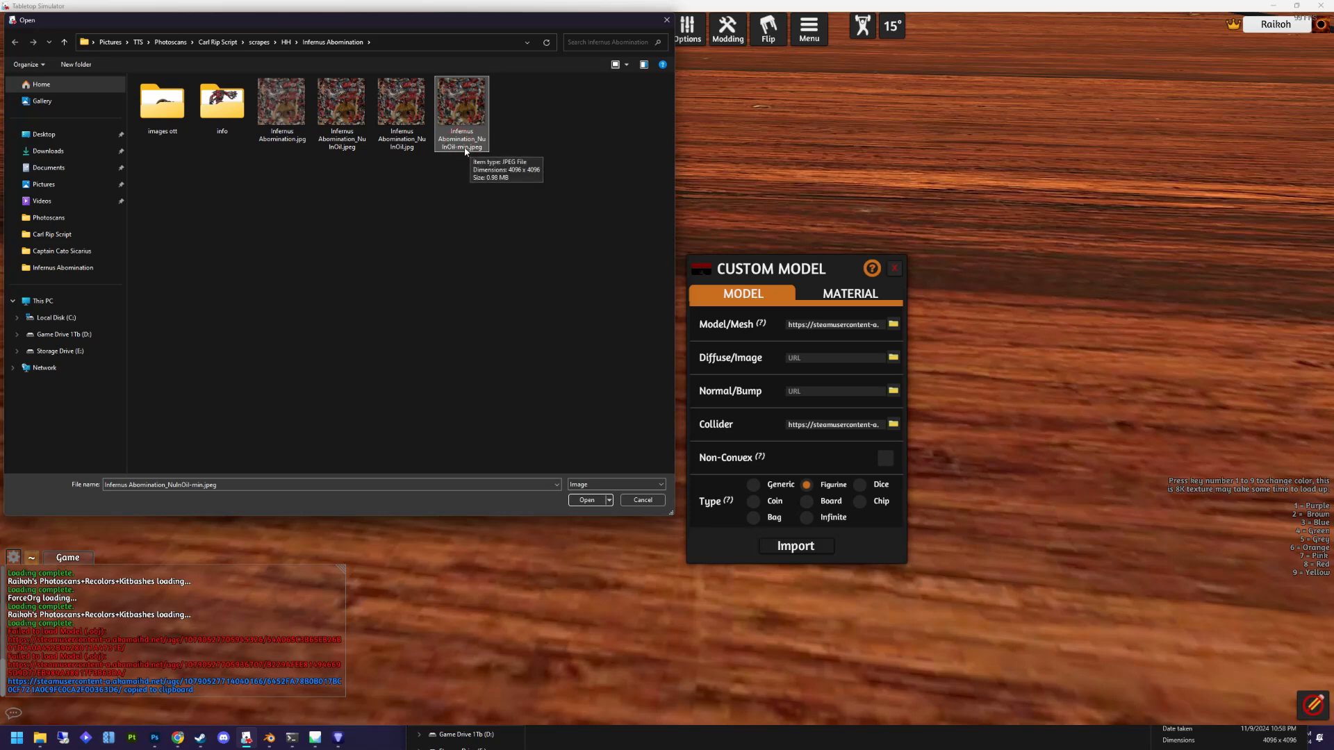
pyautogui.doubleClick(460, 97)
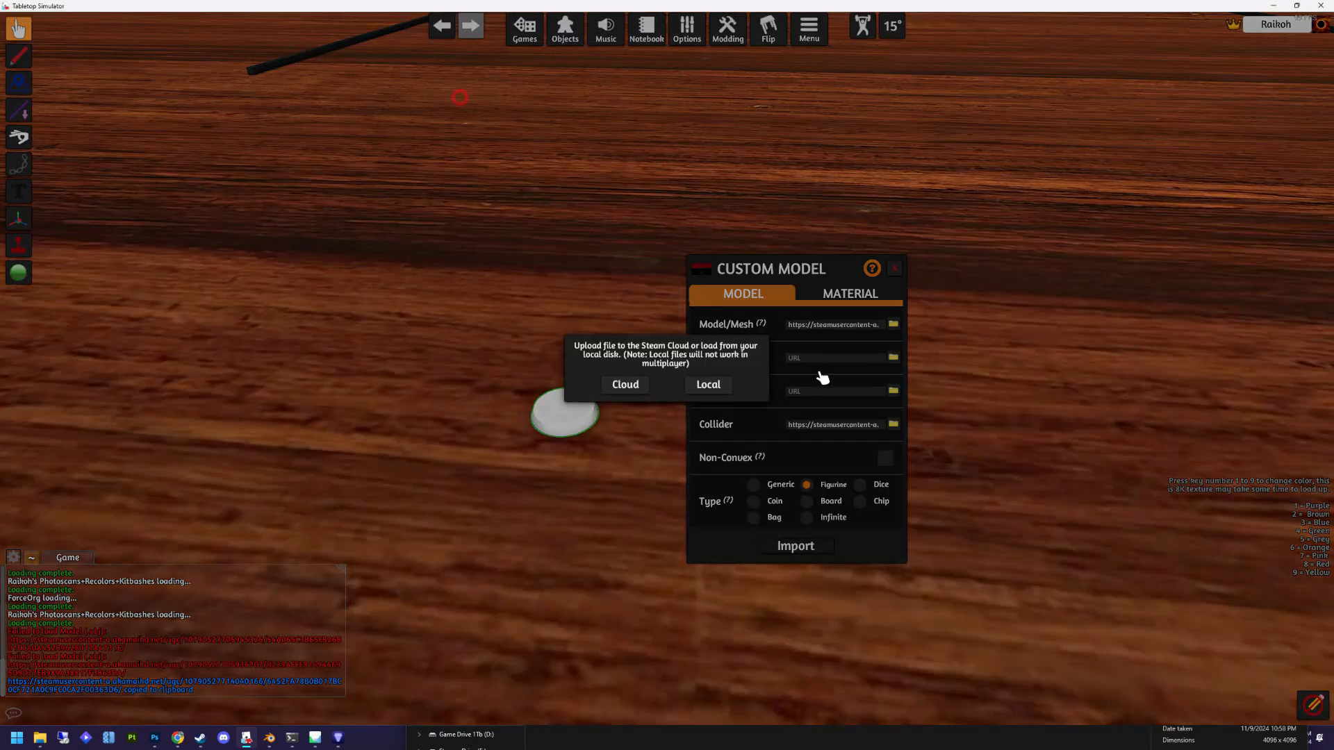
pyautogui.click(625, 388)
pyautogui.click(627, 399)
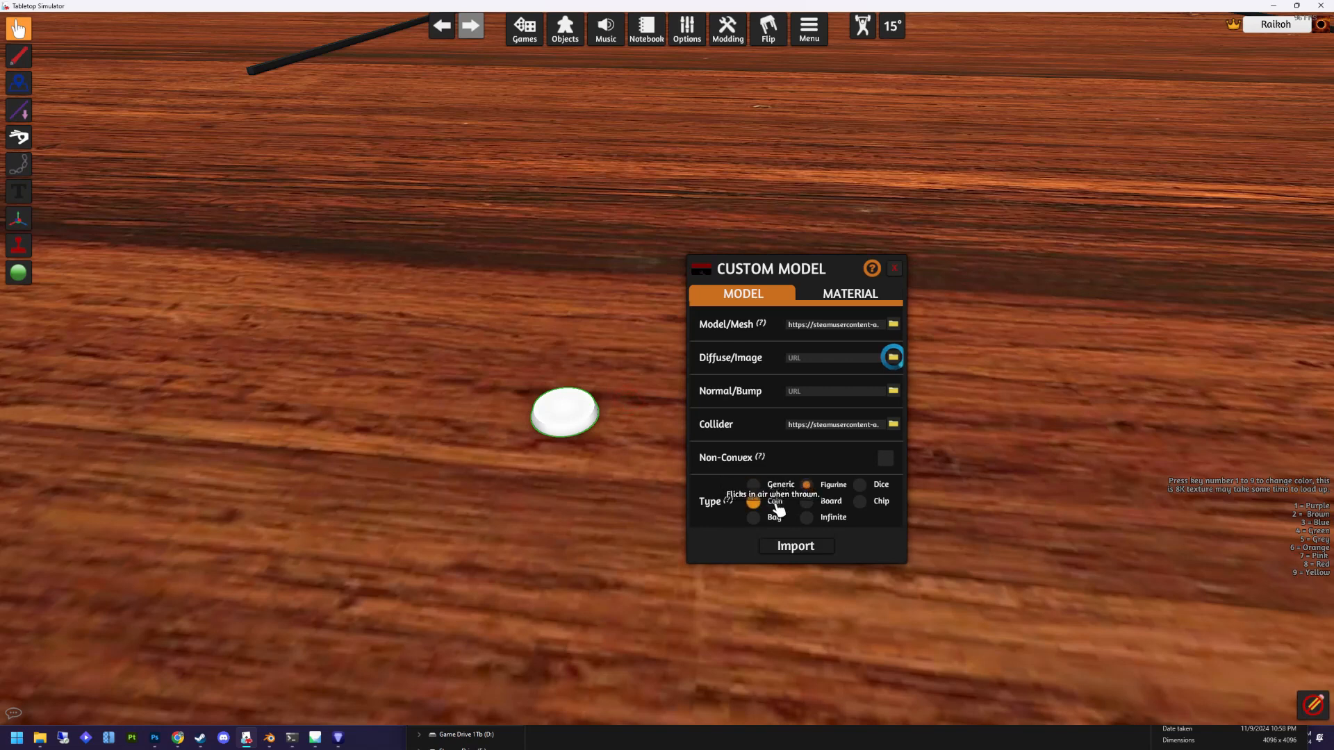
pyautogui.click(796, 546)
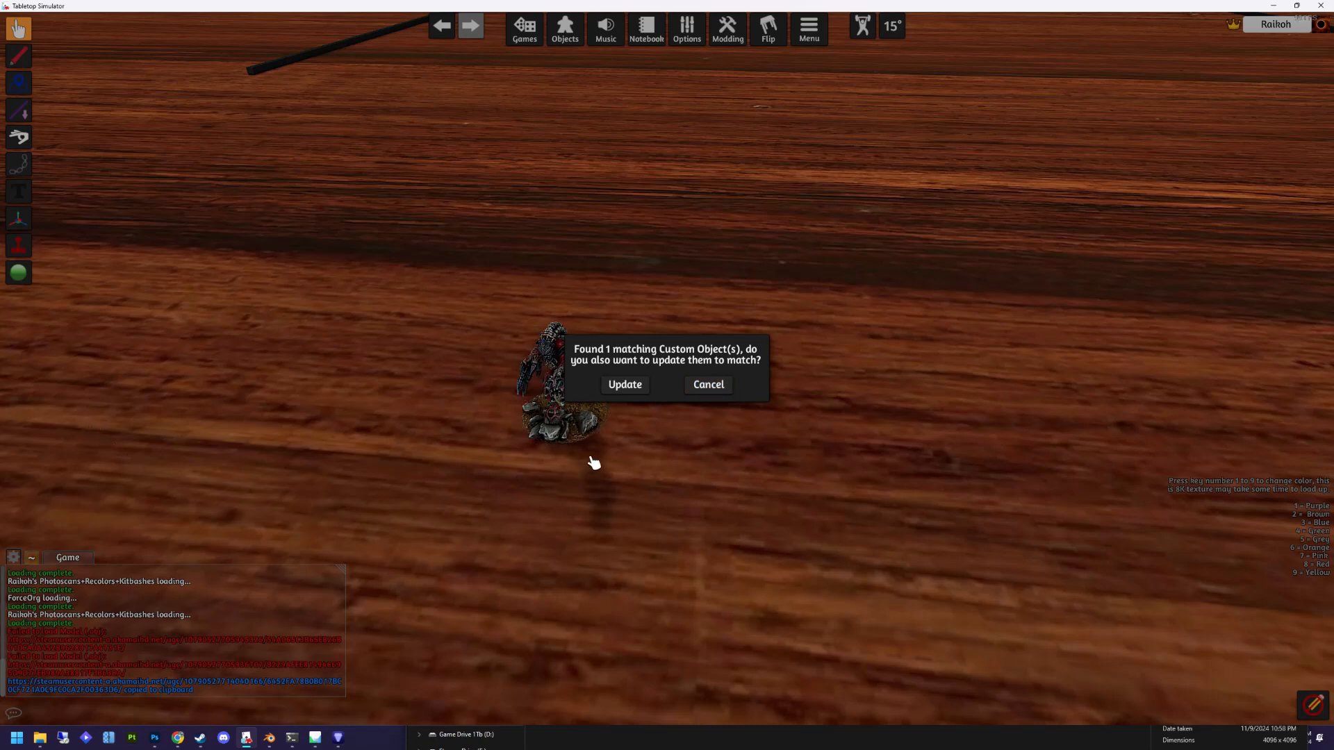
pyautogui.click(708, 385)
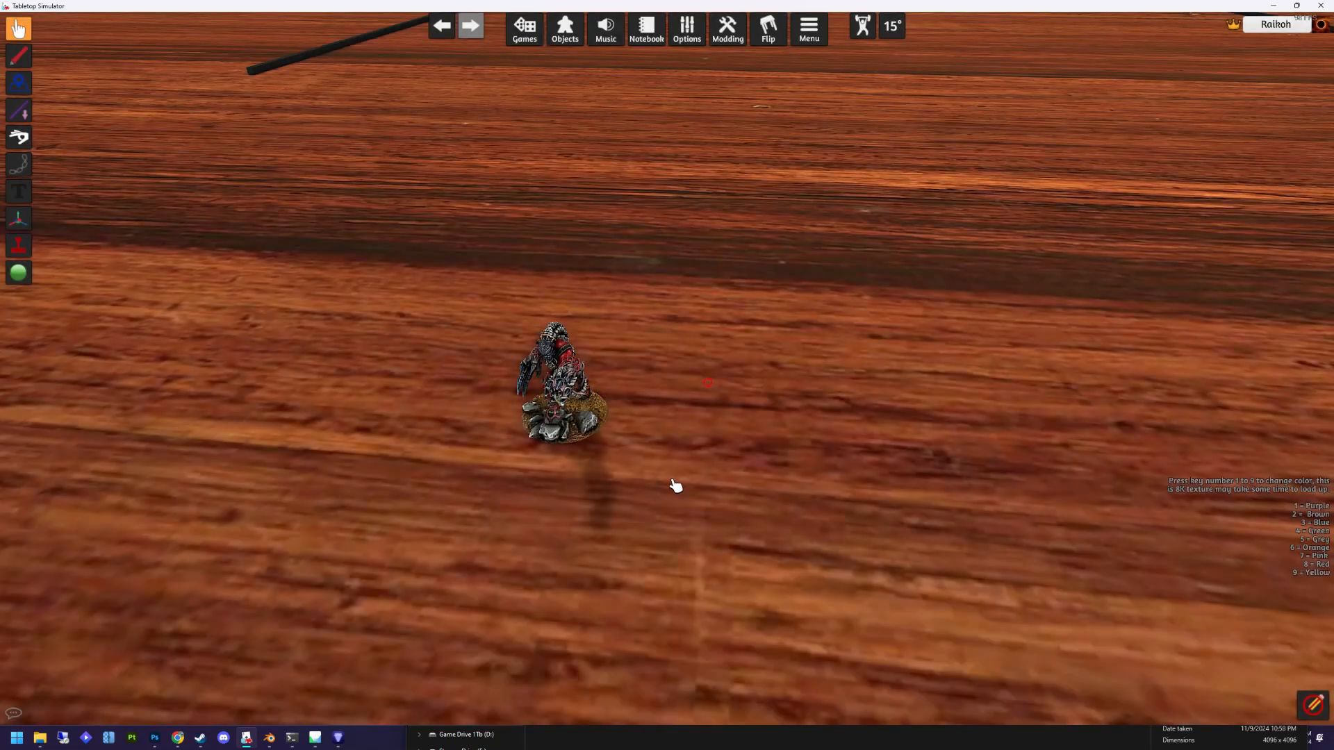
pyautogui.scroll(10, 687, 472)
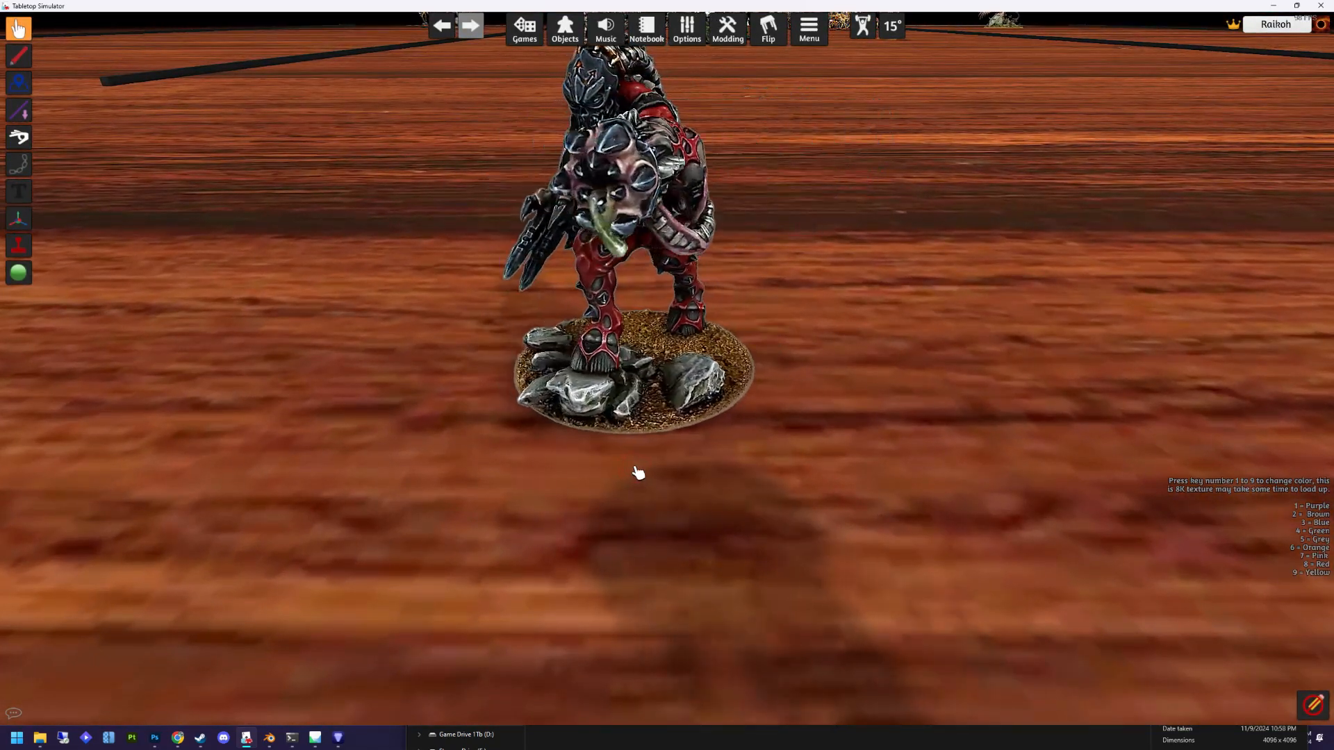
# Move the imported Infernus Abomination onto the 32mm base on the bases board and fit it to the base.
pyautogui.scroll(-10, 634, 467)
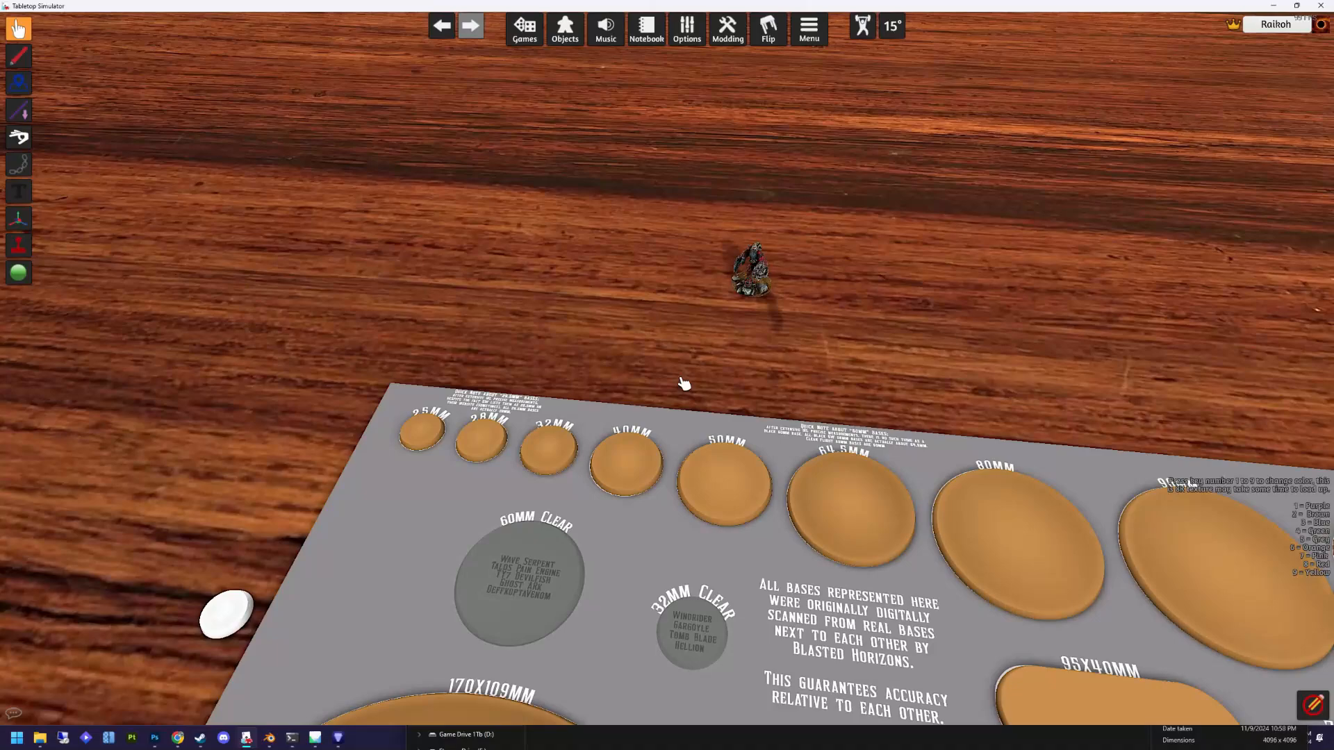
pyautogui.scroll(3, 684, 384)
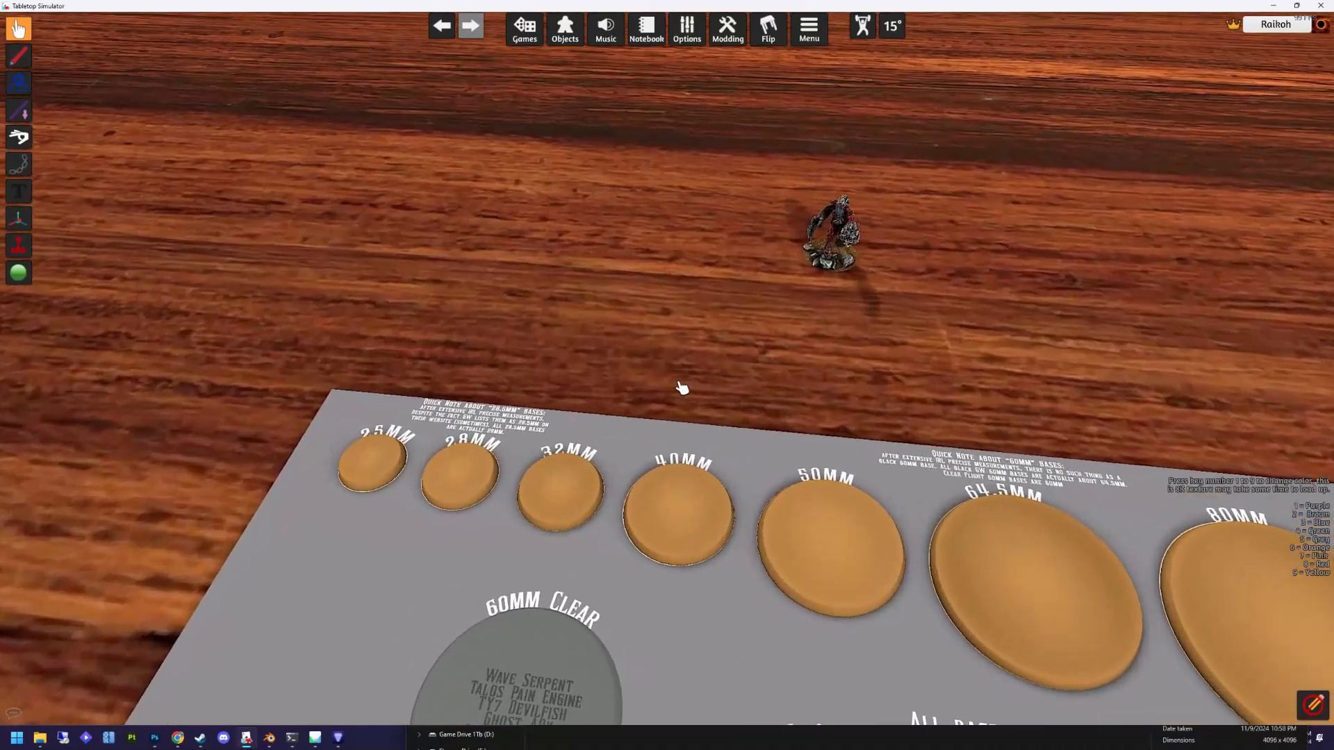
pyautogui.moveTo(844, 232); pyautogui.dragTo(556, 487)
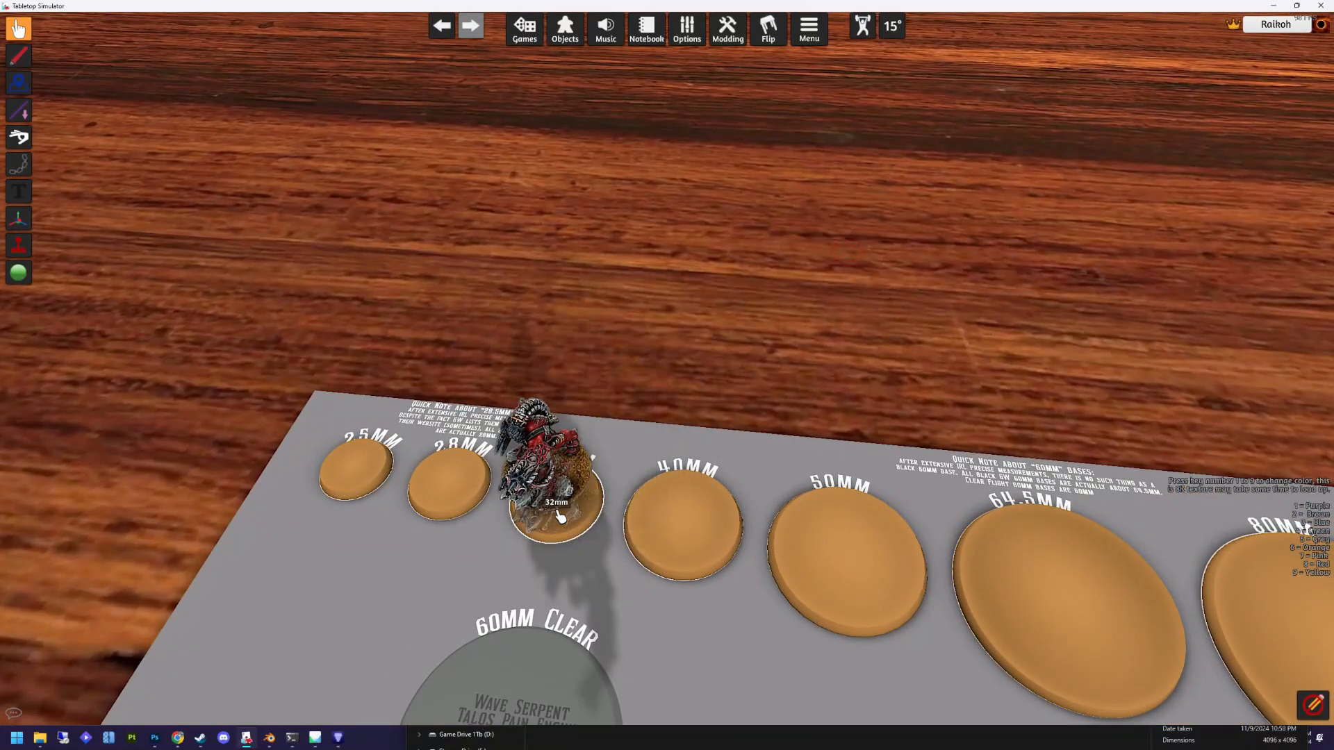
pyautogui.scroll(5, 679, 545)
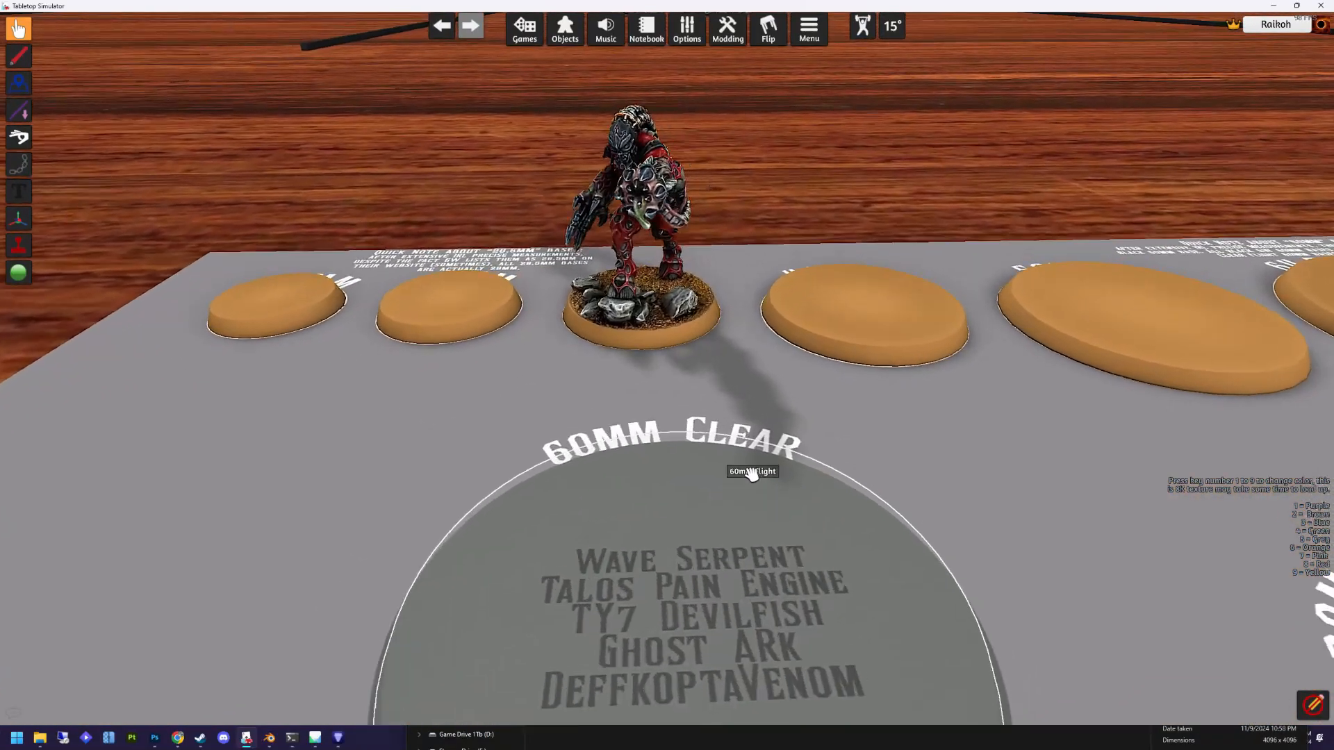
pyautogui.scroll(3, 726, 448)
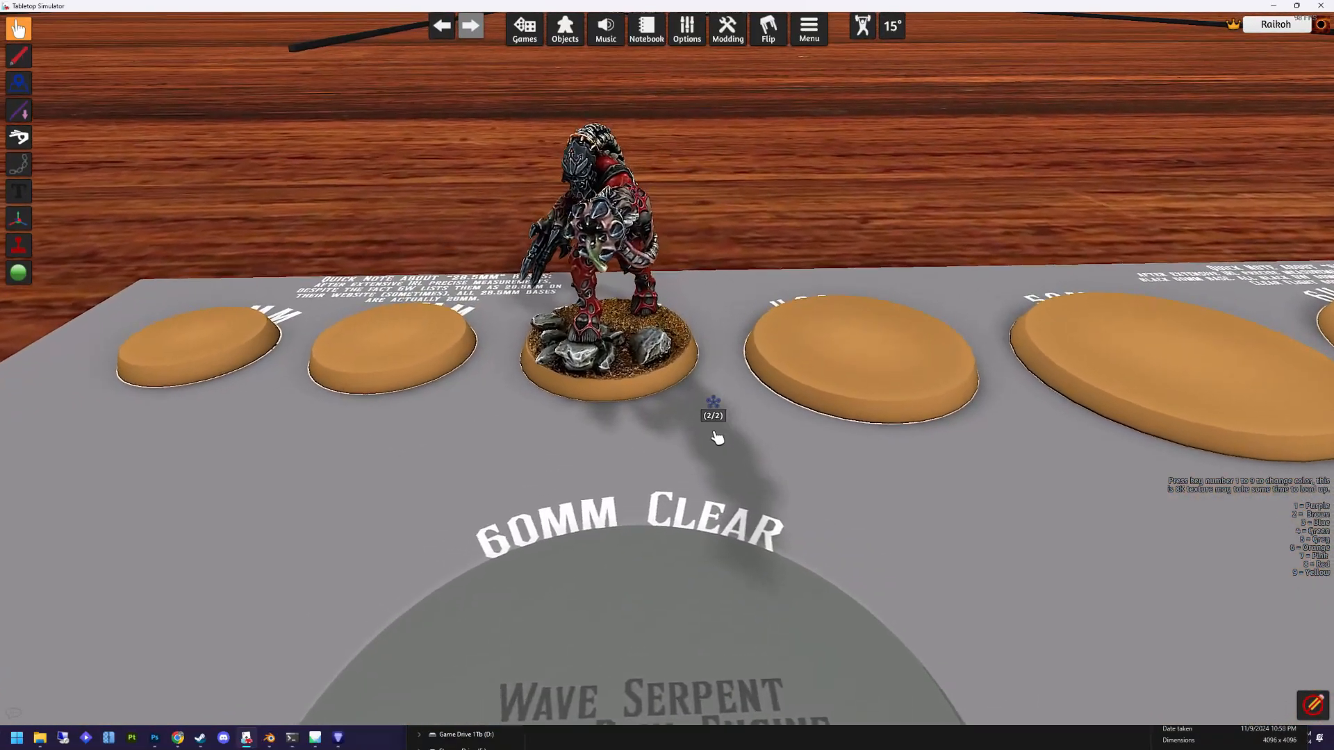
pyautogui.moveTo(663, 326); pyautogui.dragTo(636, 366)
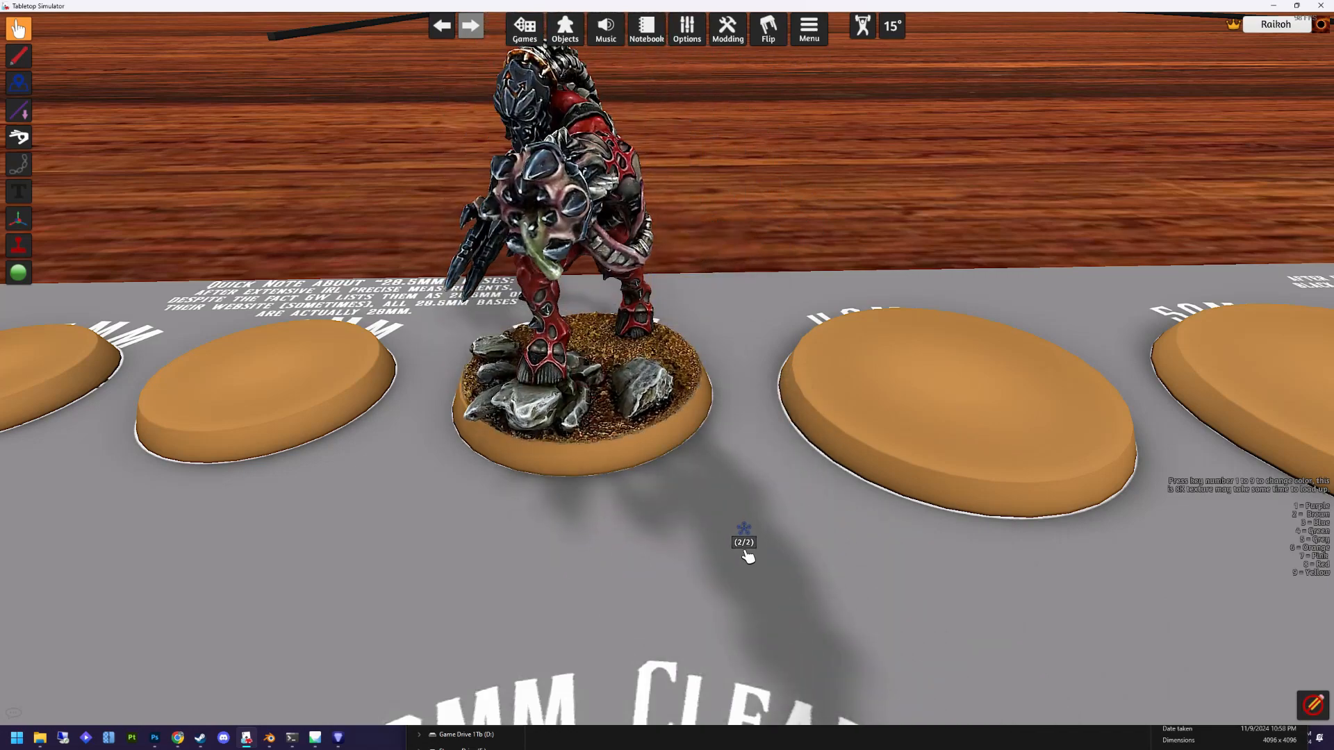
# Copy the model together with the 32mm base and paste both onto the open table behind the board.
pyautogui.hotkey('ctrl', 'c')
pyautogui.scroll(-5, 564, 394)
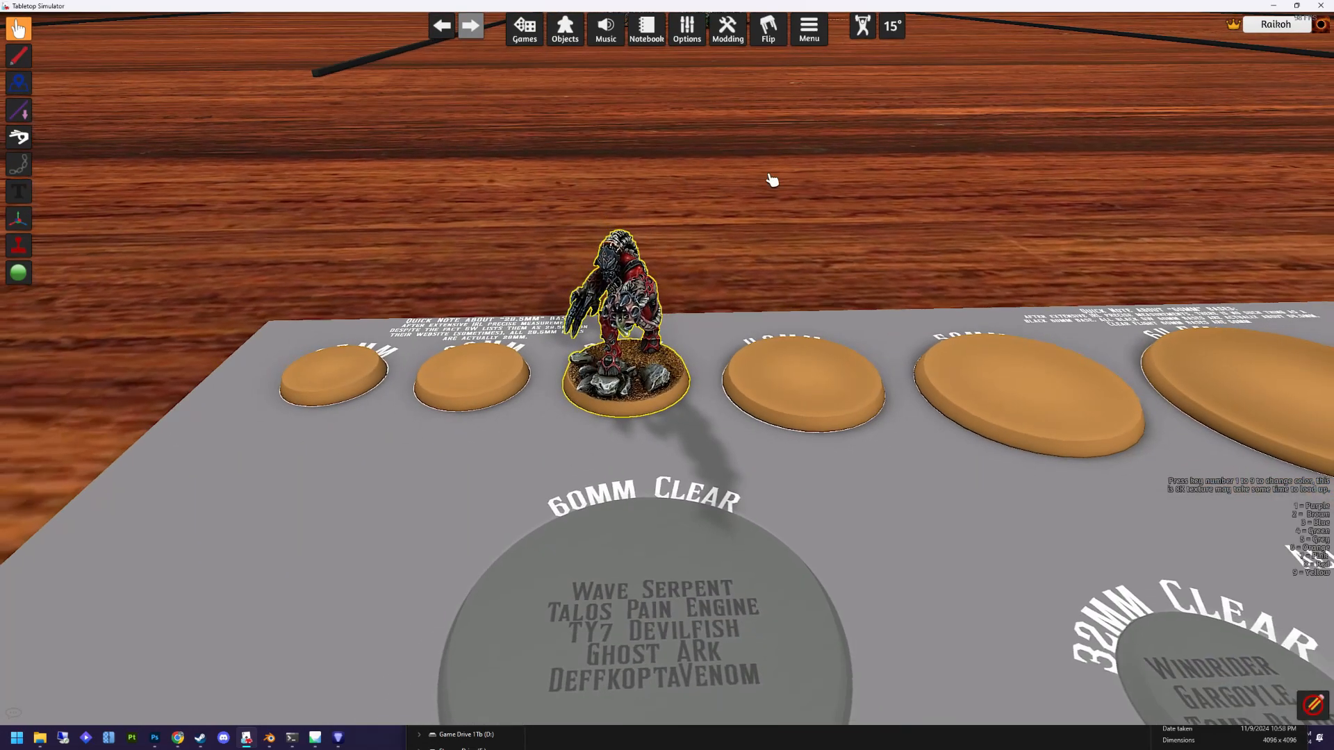
pyautogui.hotkey('ctrl', 'v')
pyautogui.press('w')
pyautogui.press('d')
pyautogui.scroll(3, 701, 410)
pyautogui.scroll(-4, 679, 458)
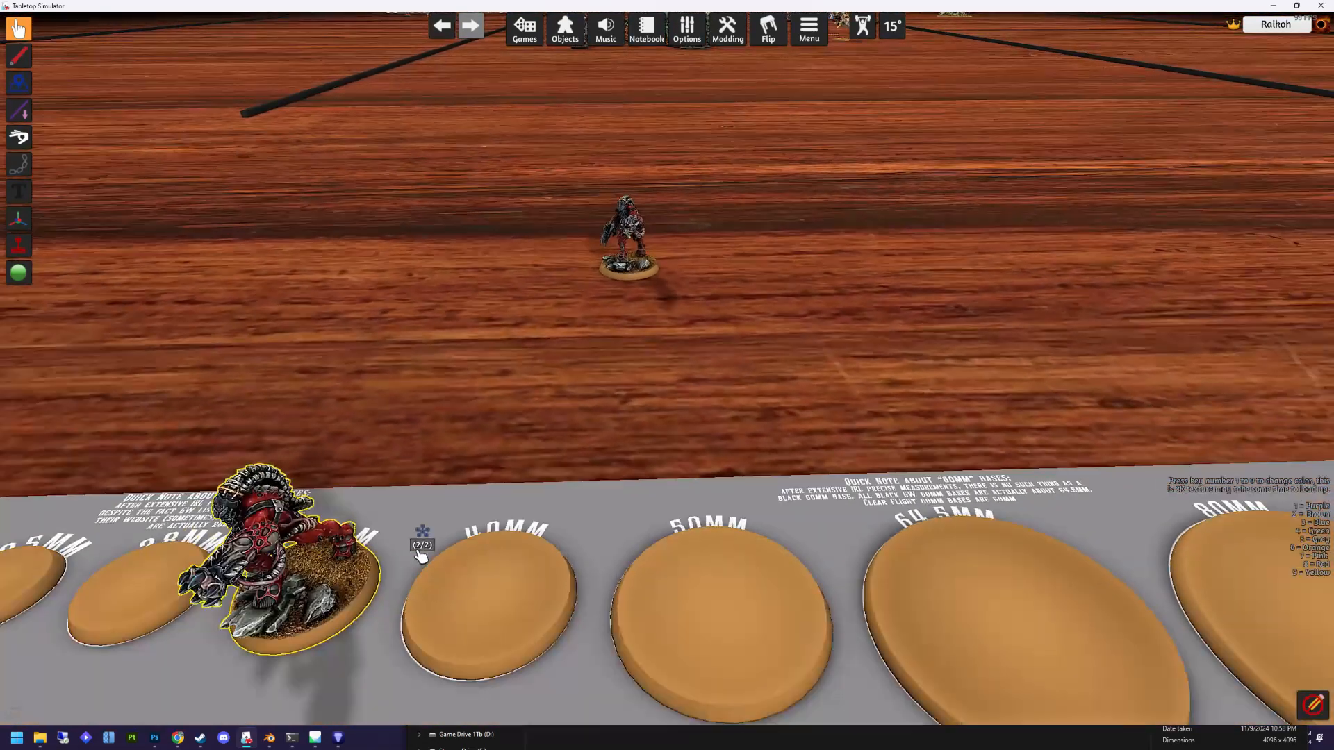
# Move the original Infernus Abomination off the board's 32mm base onto the open table.
pyautogui.press('s')
pyautogui.moveTo(347, 535); pyautogui.dragTo(387, 345)
pyautogui.press('w')
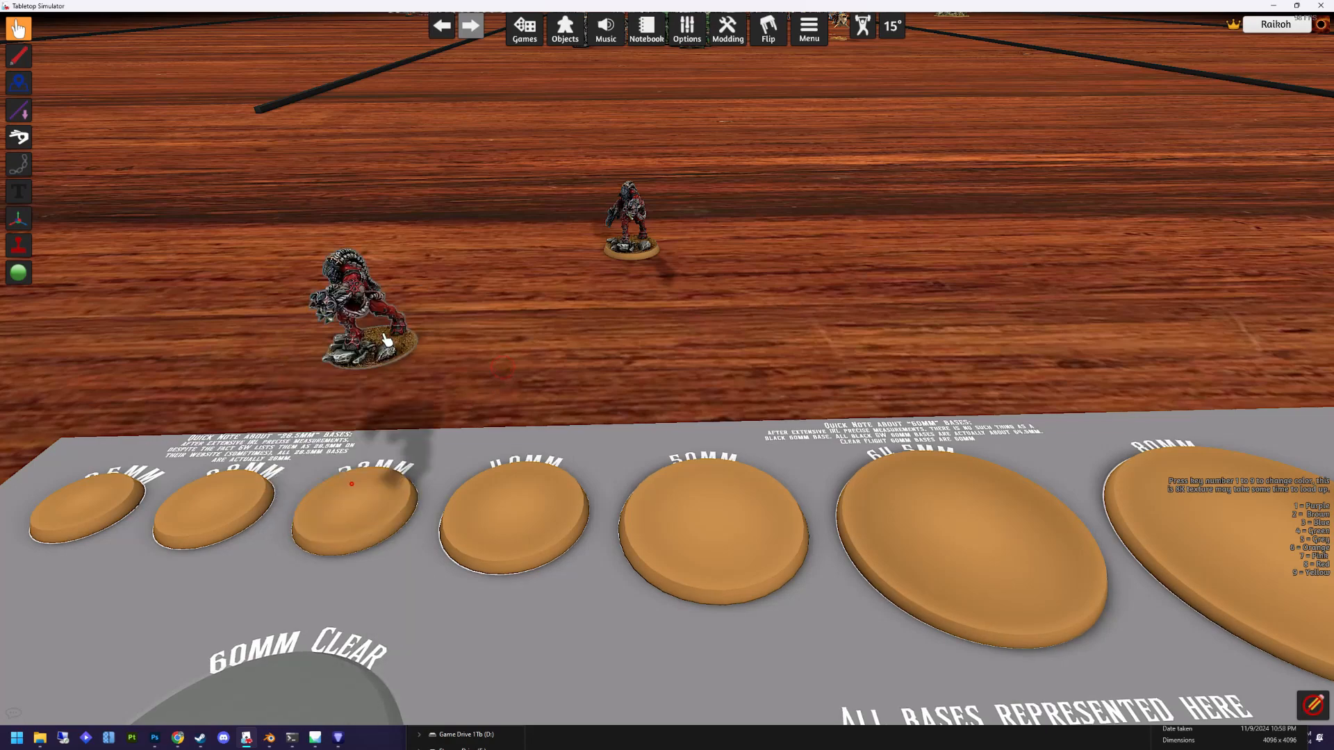
# Attach the pasted Infernus Abomination to its 32mm base with the Combine tool.
pyautogui.press('w')
pyautogui.scroll(5, 548, 458)
pyautogui.press('a')
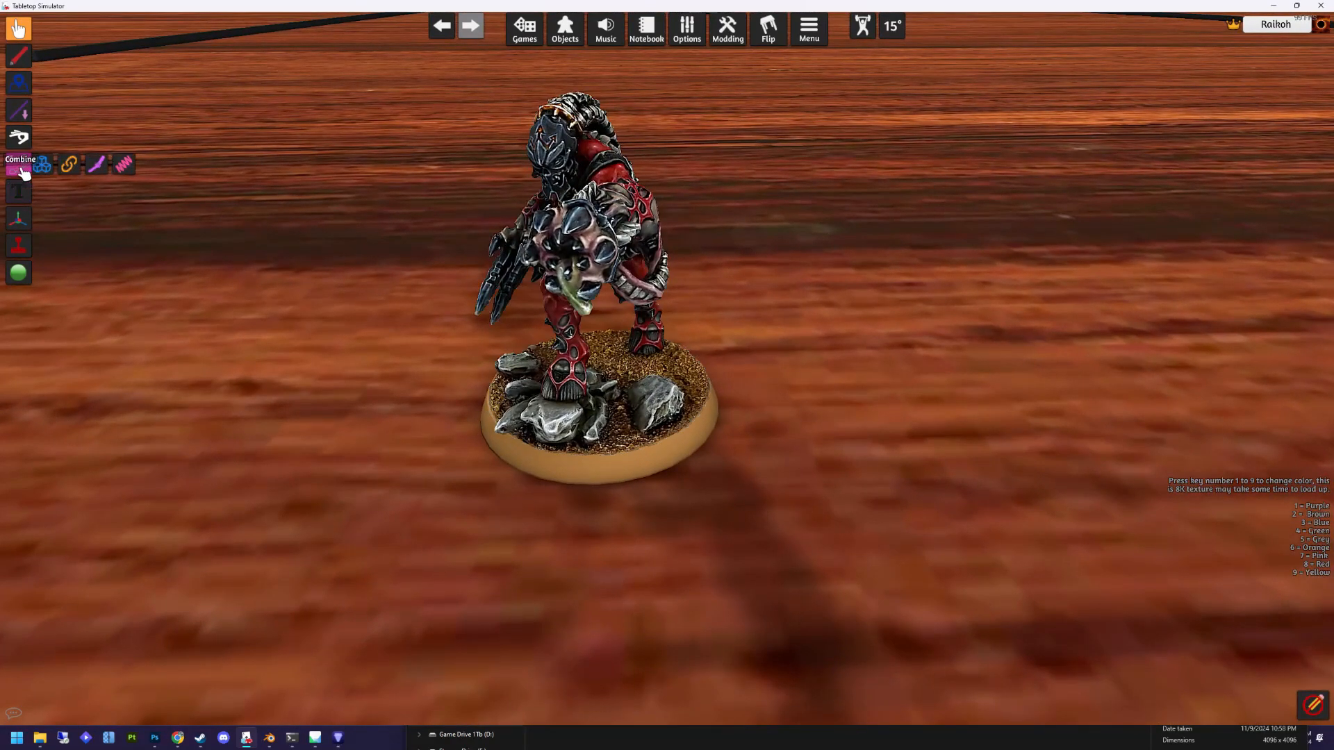
pyautogui.moveTo(825, 533); pyautogui.dragTo(524, 334)
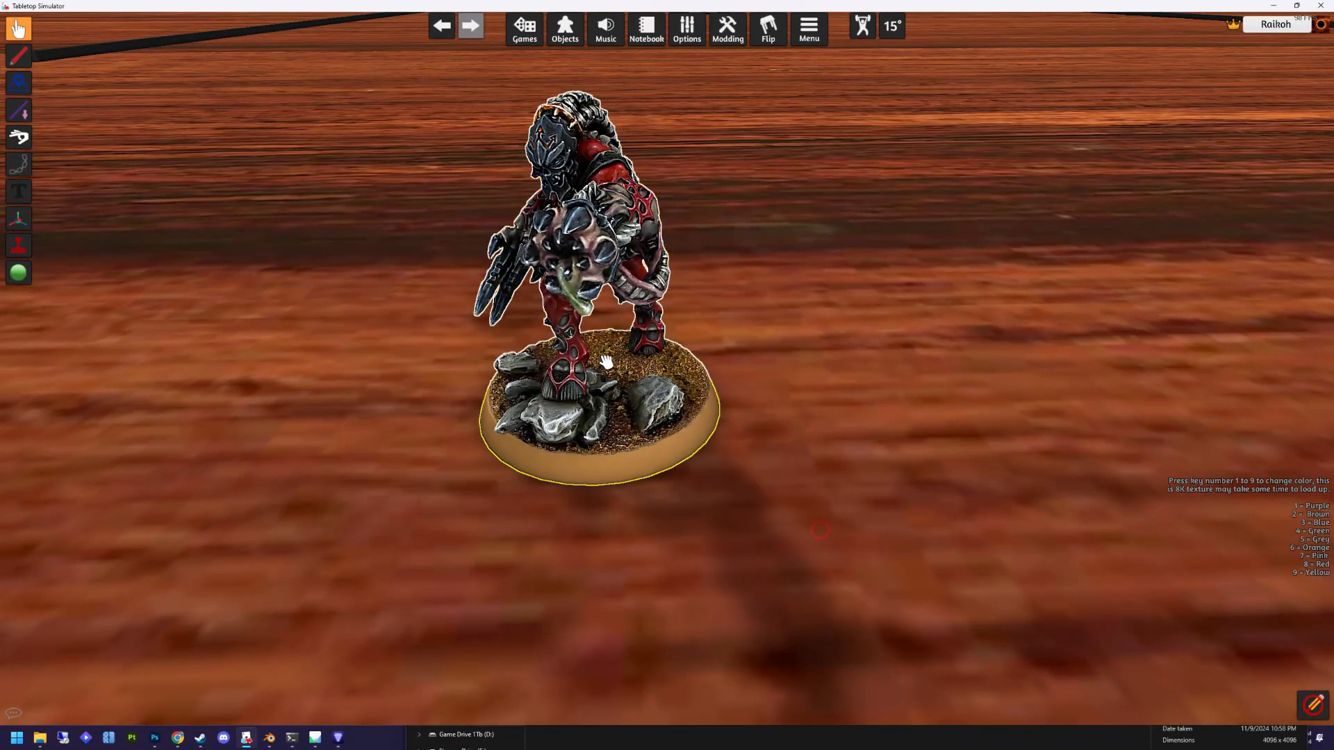
pyautogui.click(18, 164)
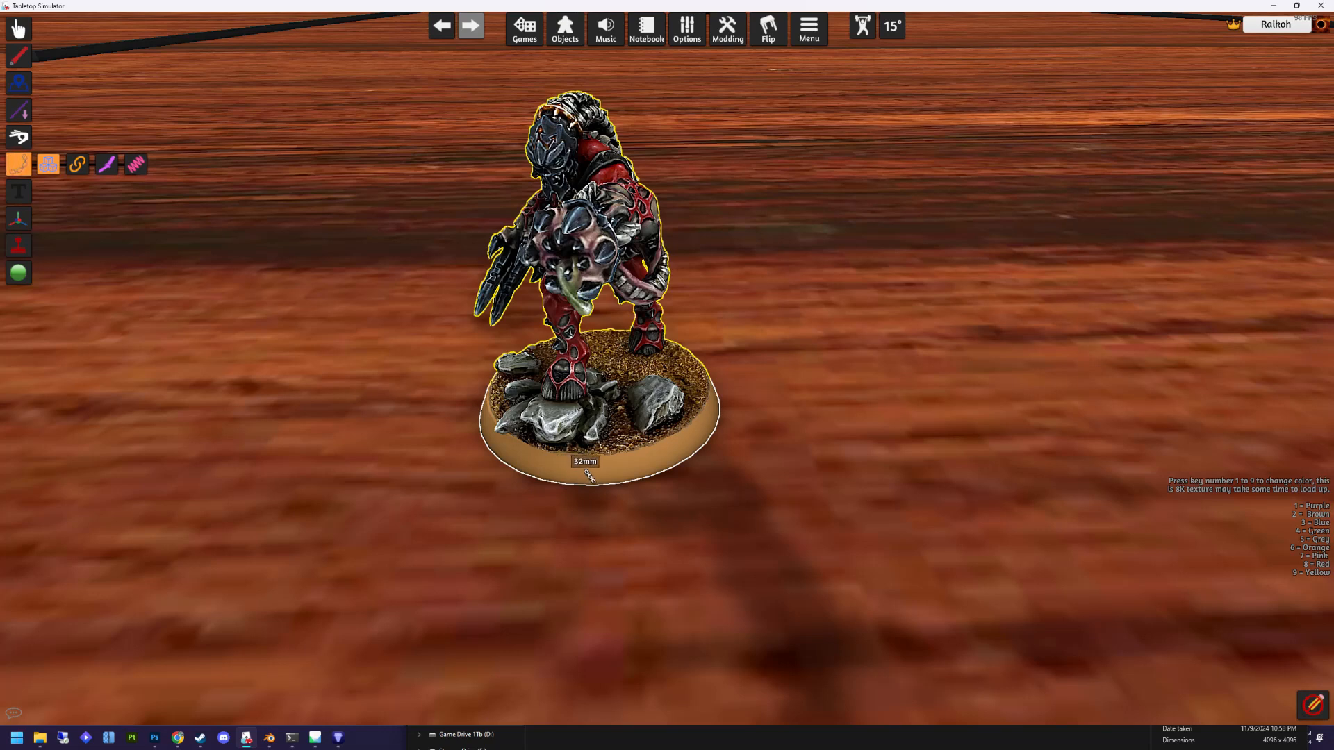
pyautogui.press('F1')
pyautogui.click(256, 291)
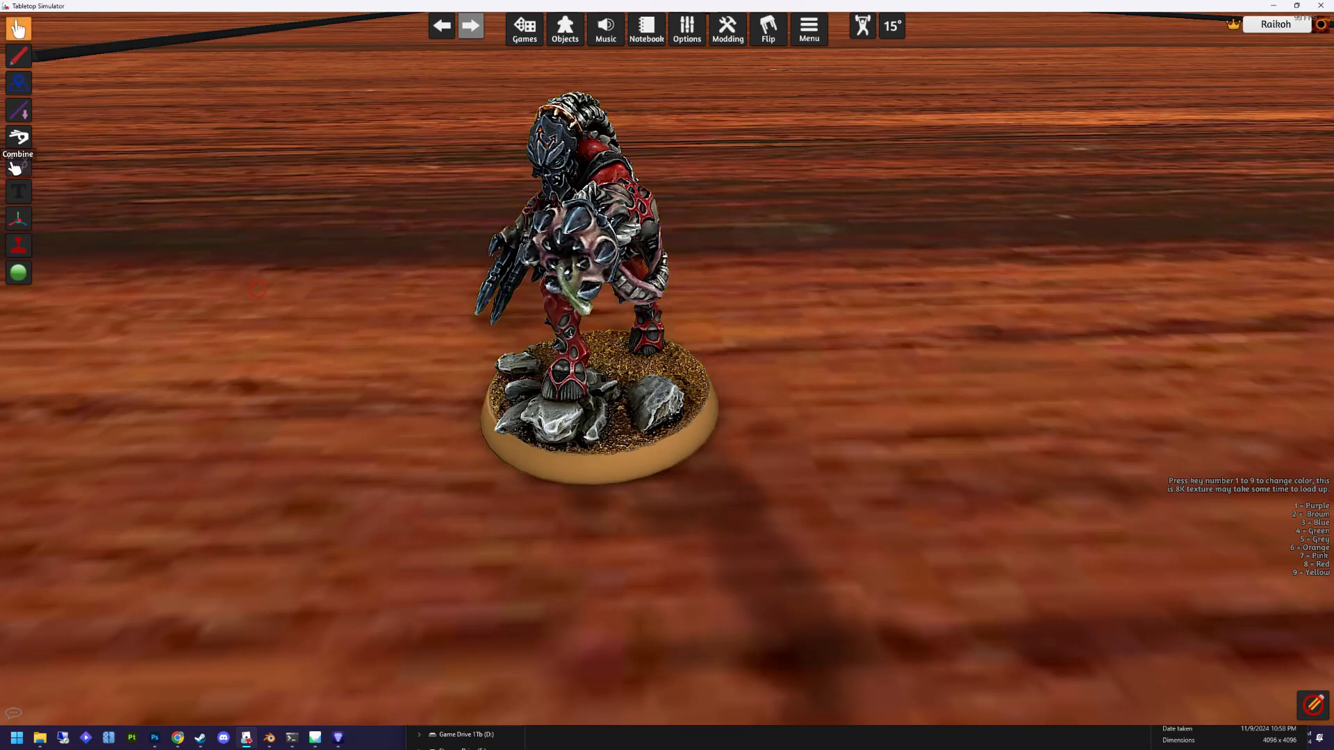
pyautogui.click(11, 163)
pyautogui.moveTo(593, 372); pyautogui.dragTo(596, 472)
pyautogui.press('F1')
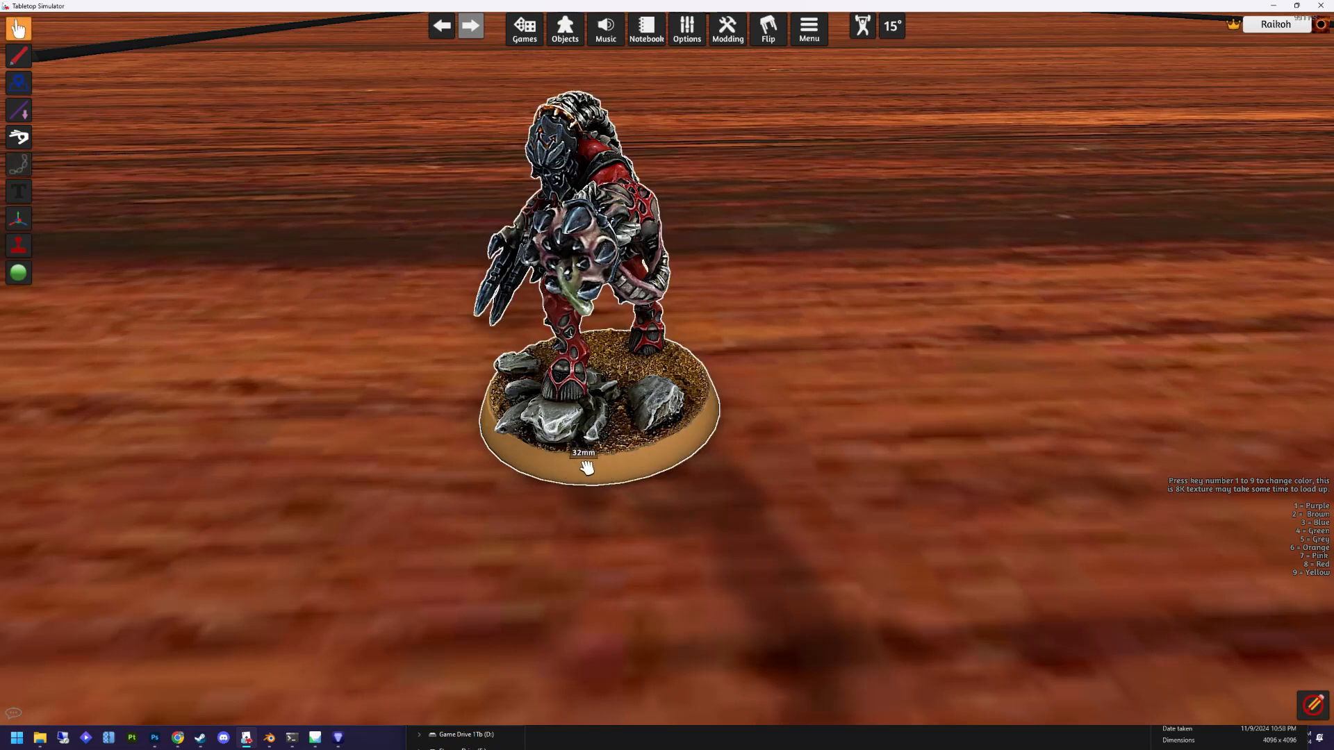
# Try dark grey 202020 and red E30000 as the color tint of the attached model's 32mm base.
pyautogui.rightClick(602, 471)
pyautogui.click(642, 521)
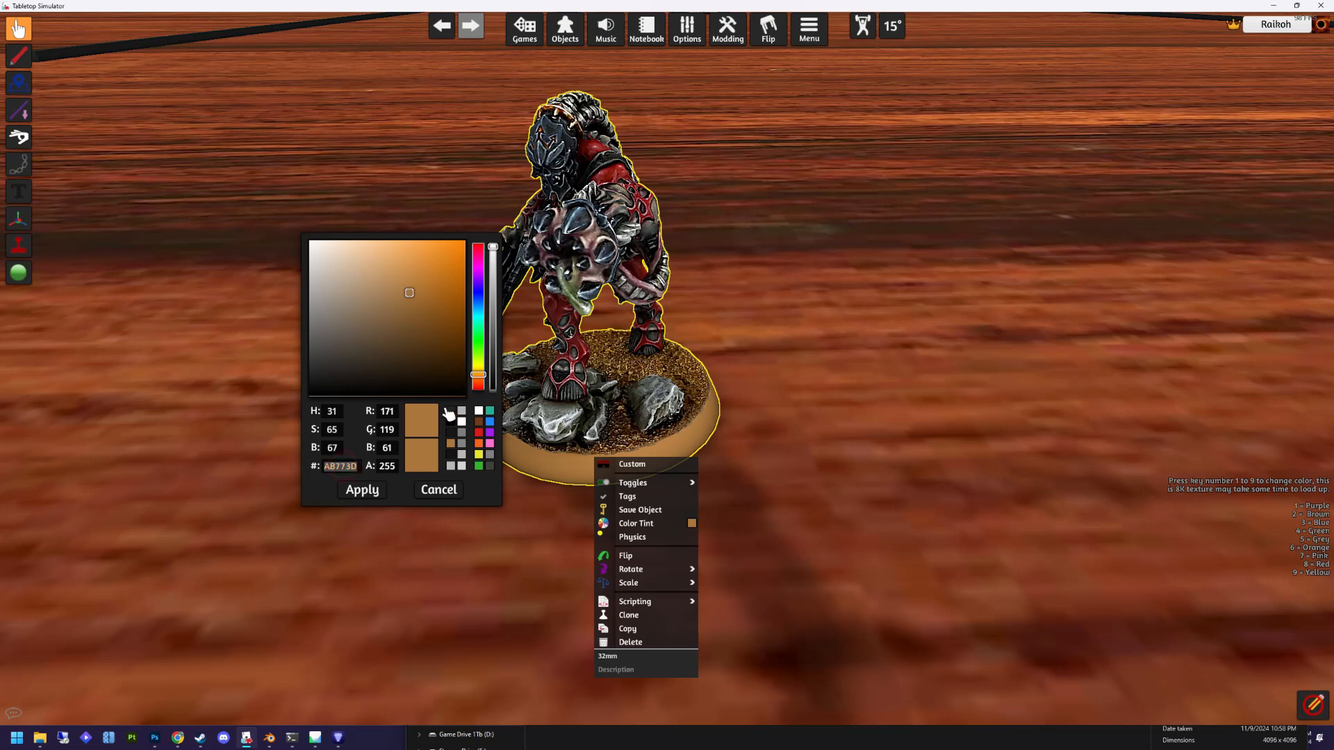
pyautogui.click(450, 413)
pyautogui.click(362, 490)
pyautogui.click(635, 523)
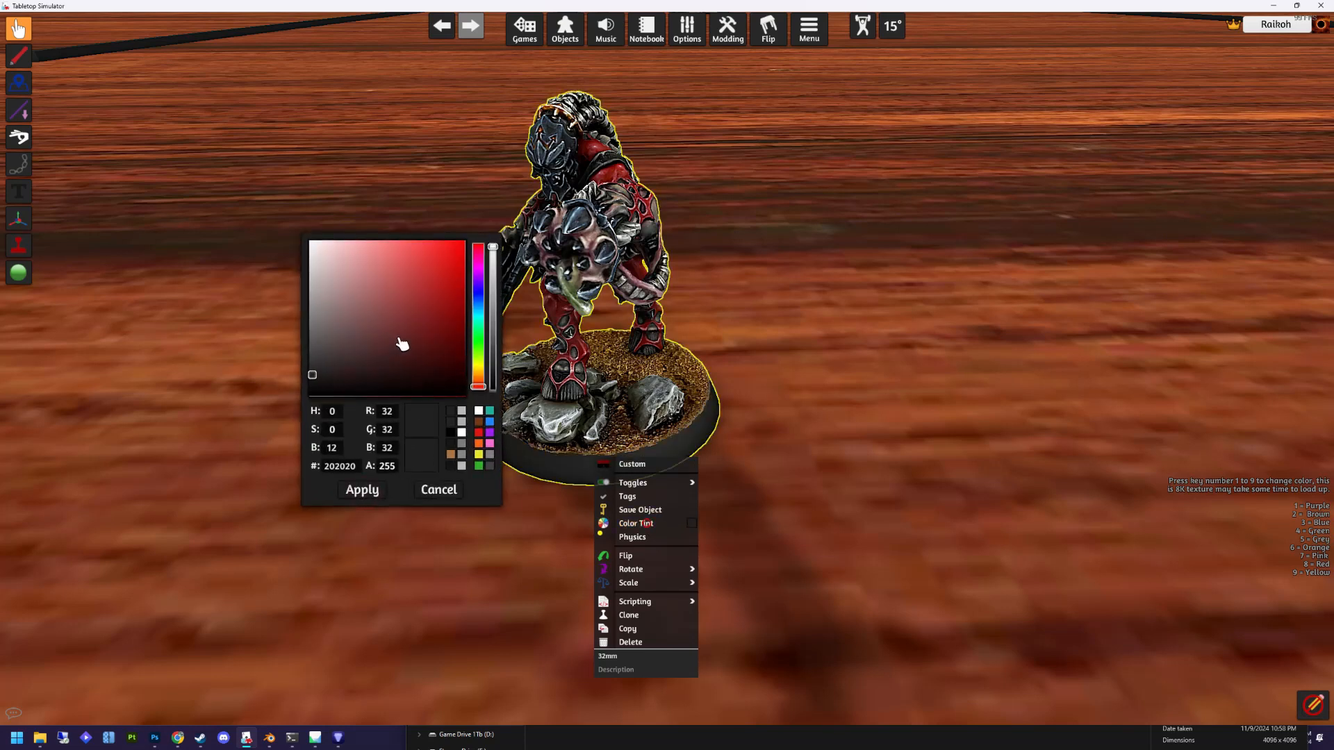
pyautogui.click(478, 432)
pyautogui.click(362, 489)
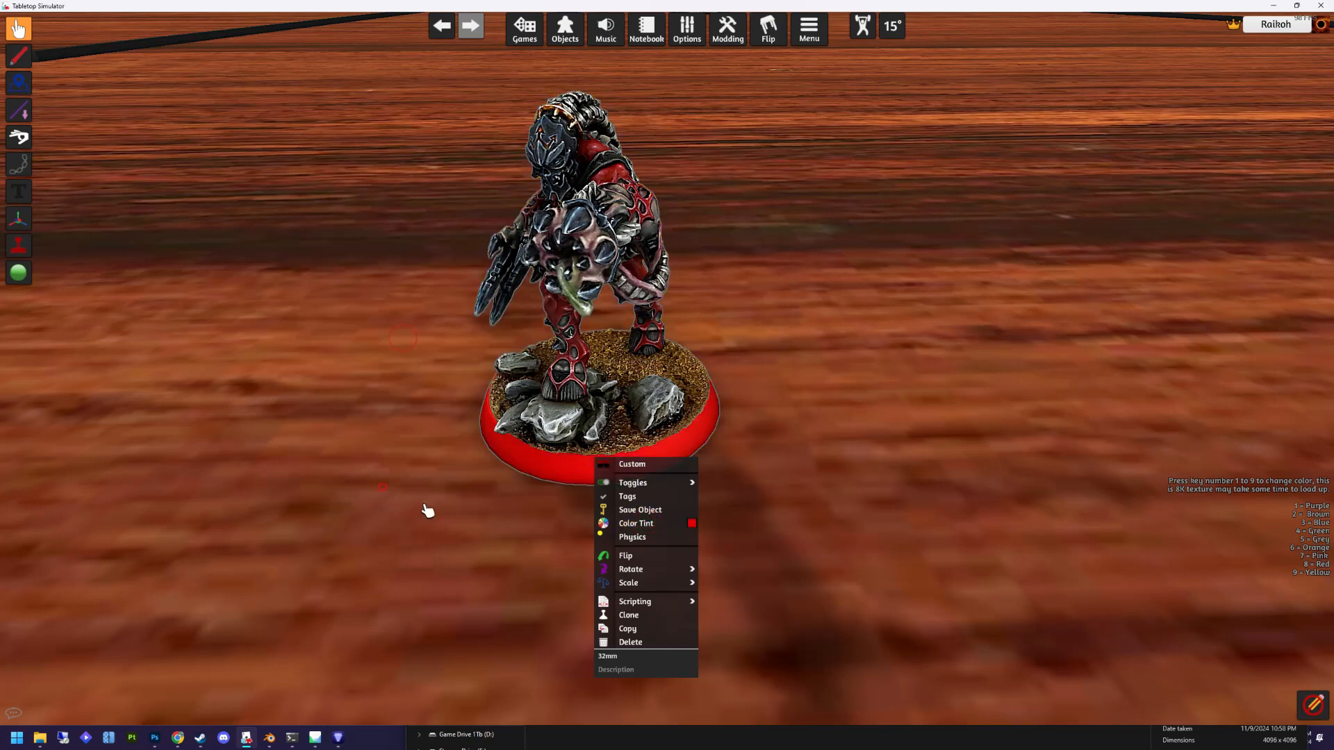
# Restore the 32mm base's color tint to its original tan and close the model's options.
pyautogui.click(639, 525)
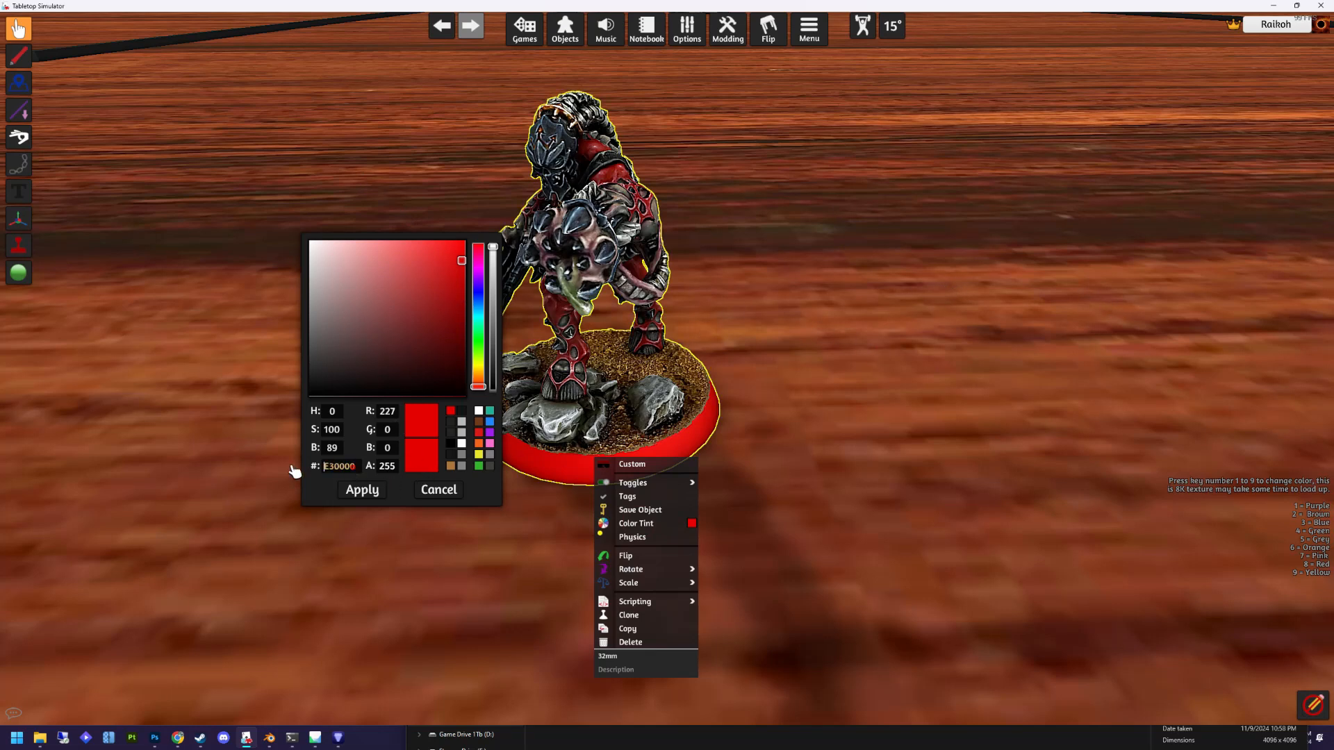
pyautogui.hotkey('ctrl', 'v')
pyautogui.click(369, 493)
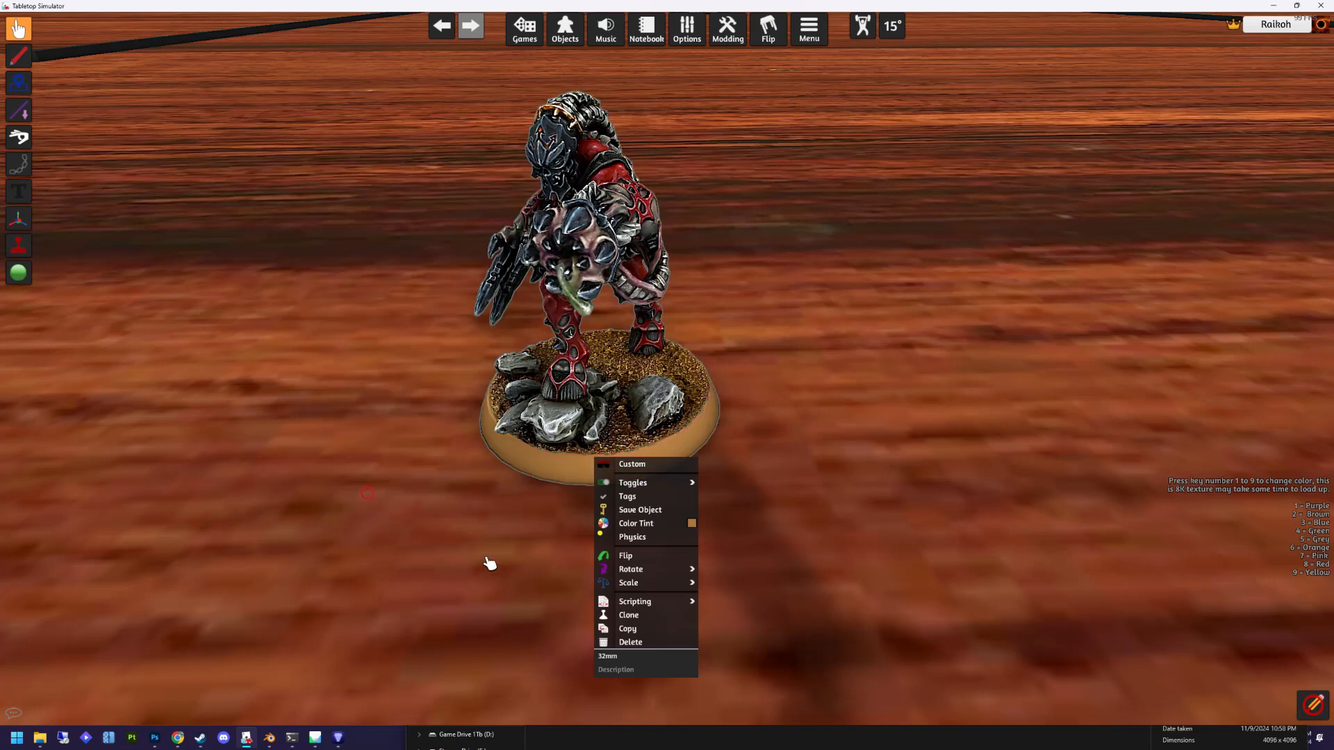
pyautogui.click(484, 556)
# Examine the Name and Description fields of the based Infernus Abomination and close its options.
pyautogui.scroll(-3, 631, 402)
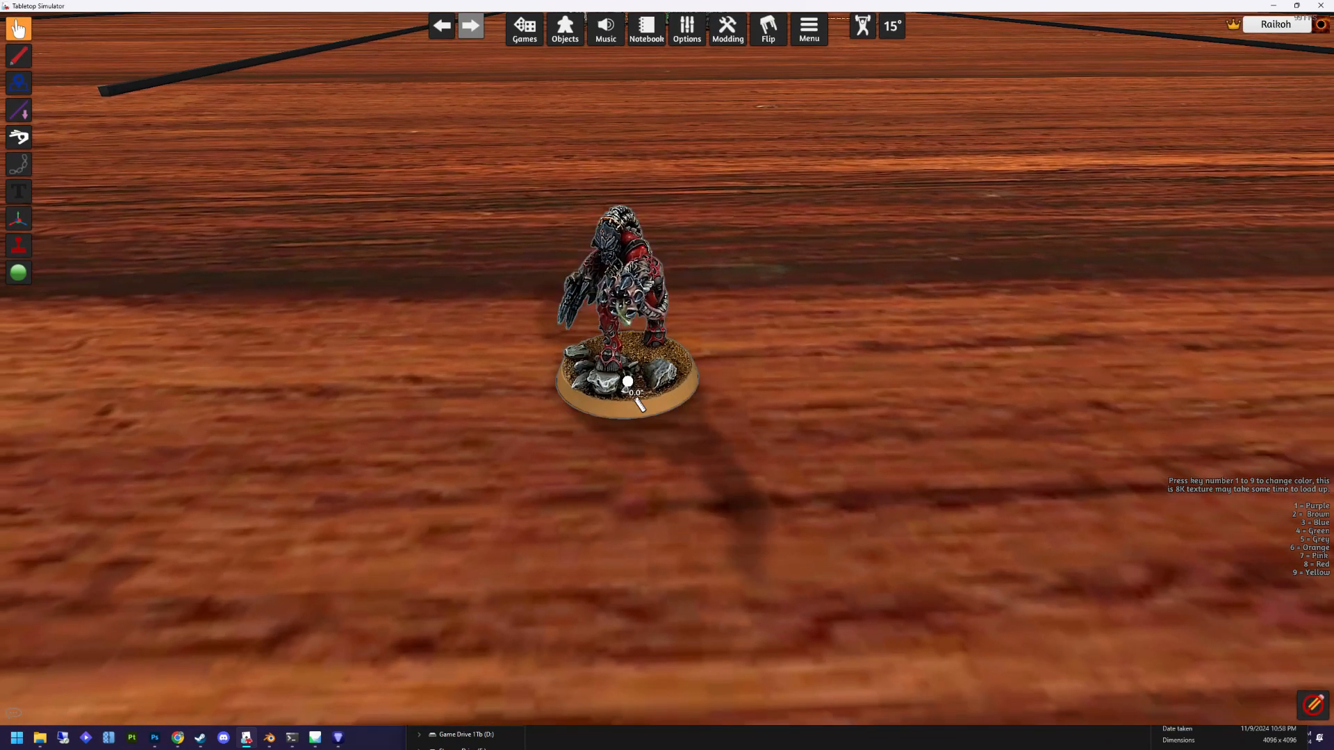
pyautogui.scroll(2, 620, 394)
pyautogui.rightClick(620, 395)
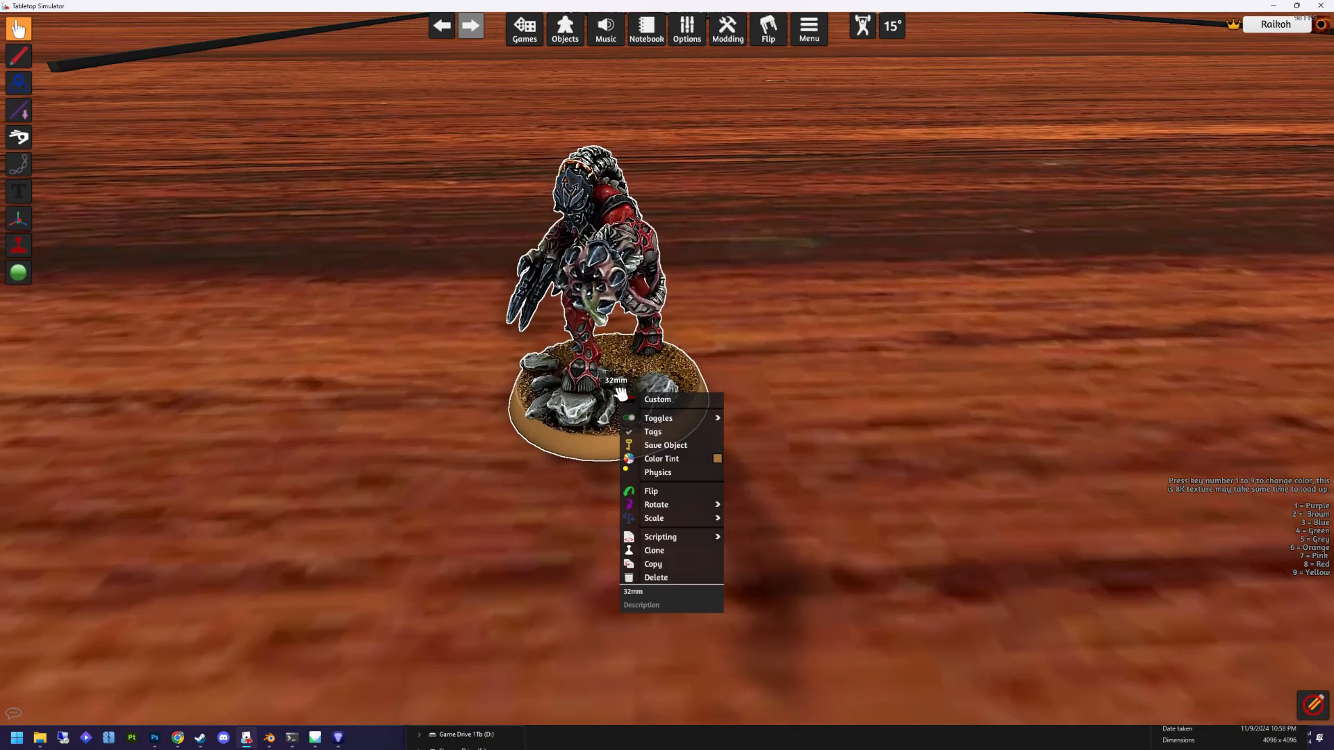
pyautogui.click(656, 604)
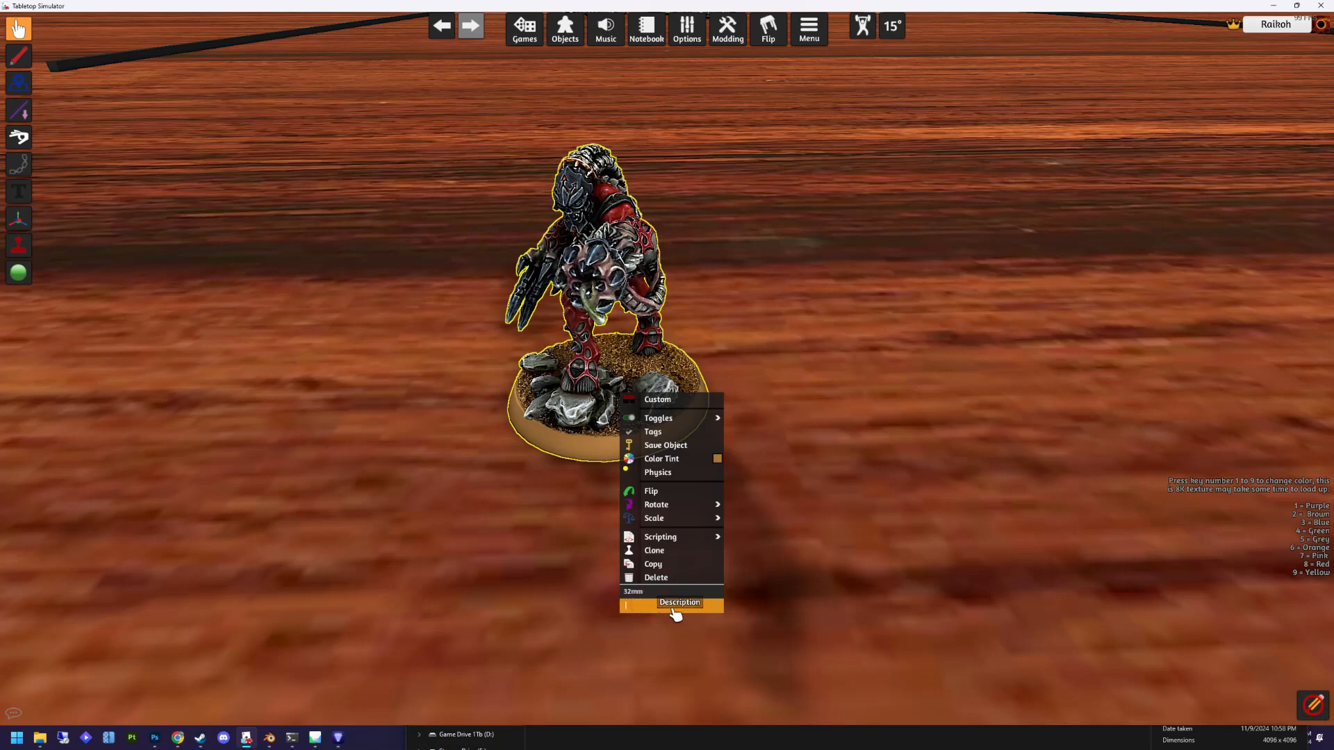
pyautogui.click(665, 607)
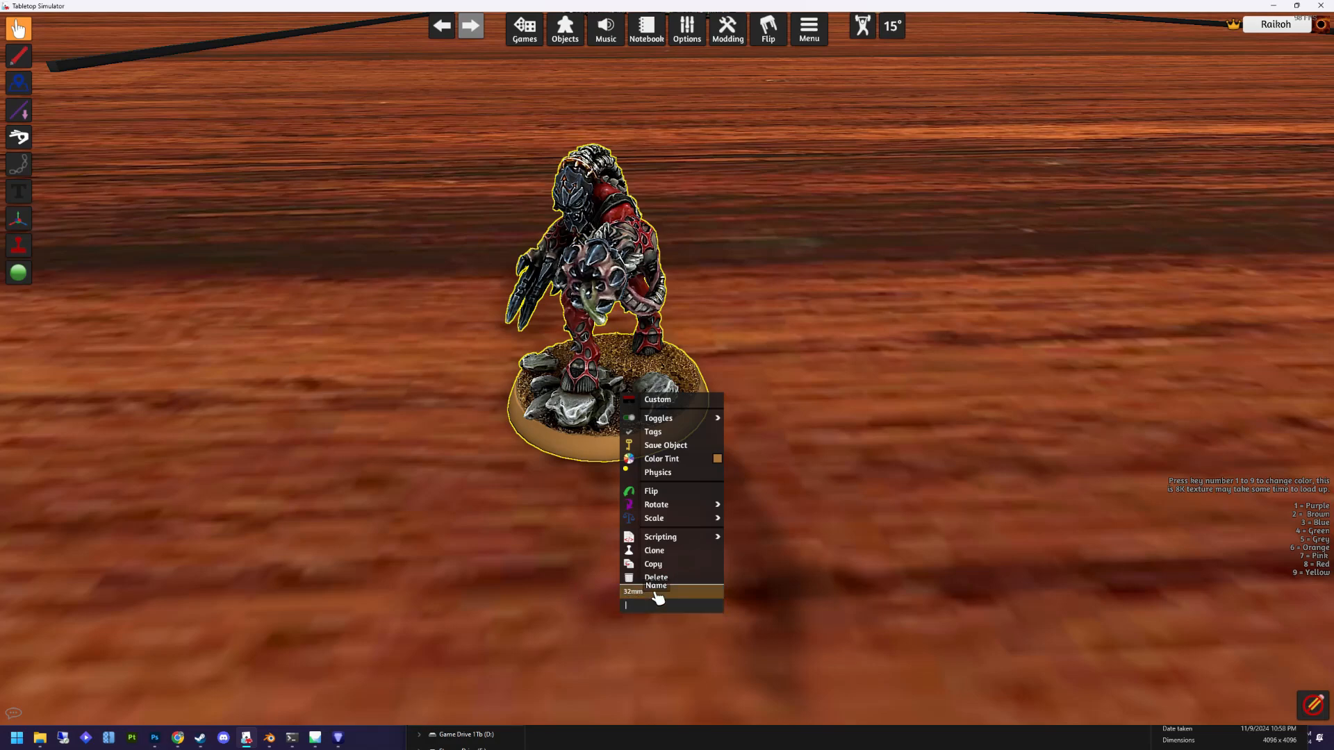
pyautogui.click(574, 579)
# Examine the based Infernus Abomination up close and from several angles on the table.
pyautogui.scroll(-6, 581, 512)
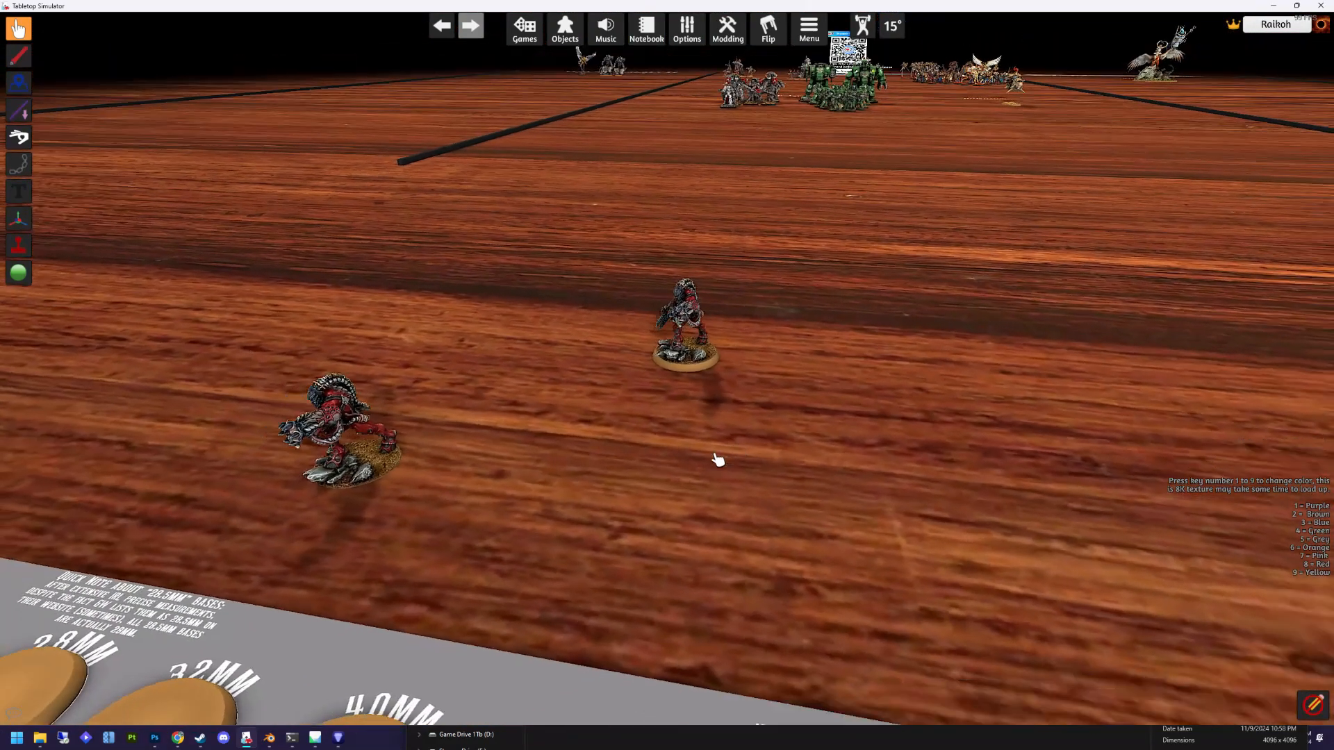
pyautogui.moveTo(718, 459); pyautogui.dragTo(762, 452, button='right')
pyautogui.scroll(4, 762, 452)
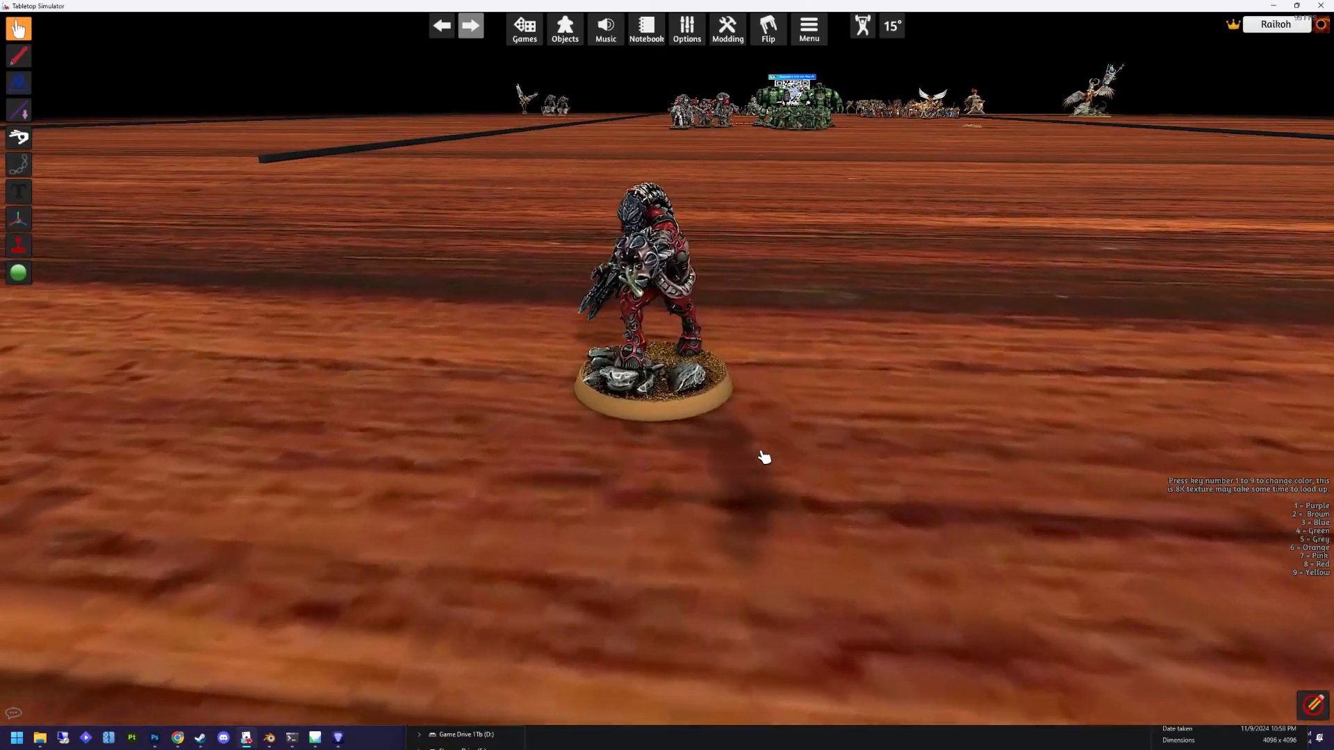
pyautogui.press('d')
pyautogui.scroll(3, 726, 452)
pyautogui.moveTo(611, 455); pyautogui.dragTo(604, 449)
pyautogui.scroll(-6, 605, 450)
pyautogui.scroll(-4, 697, 468)
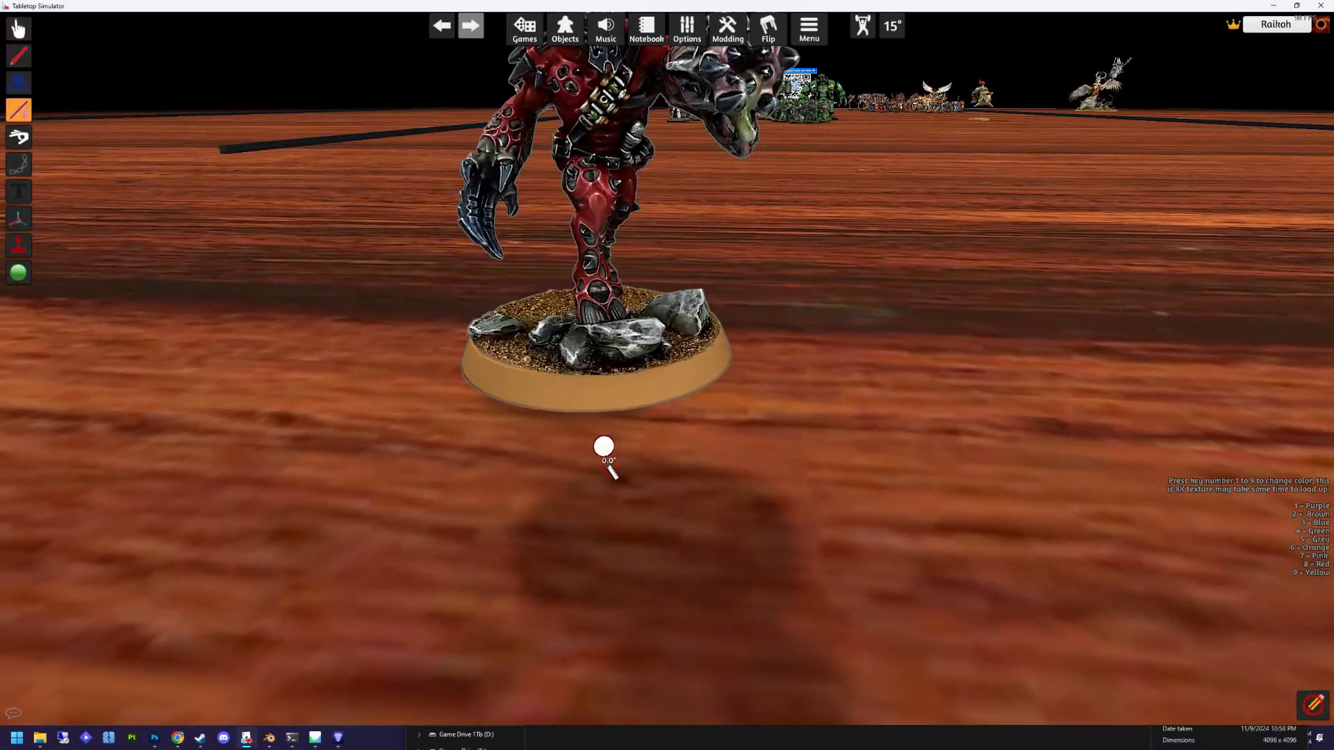
pyautogui.moveTo(701, 473); pyautogui.dragTo(830, 495, button='right')
pyautogui.press('w')
pyautogui.press('d')
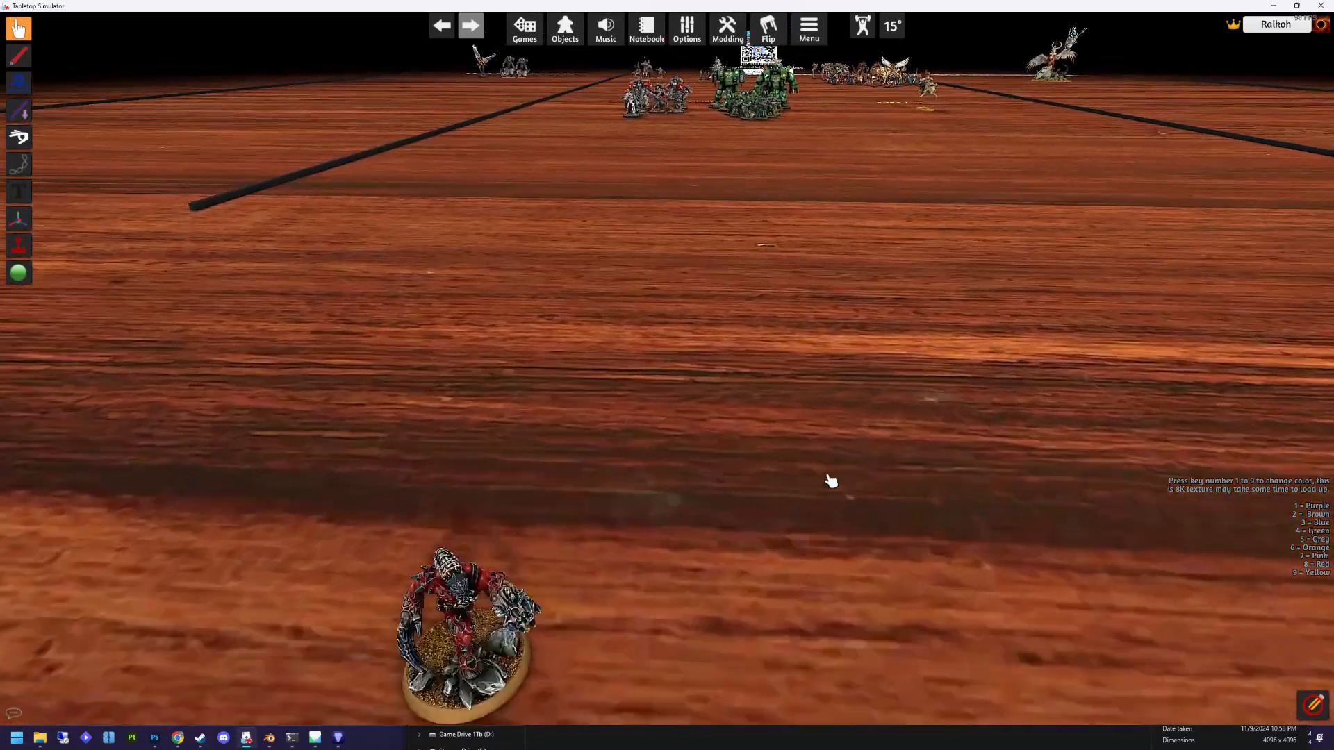